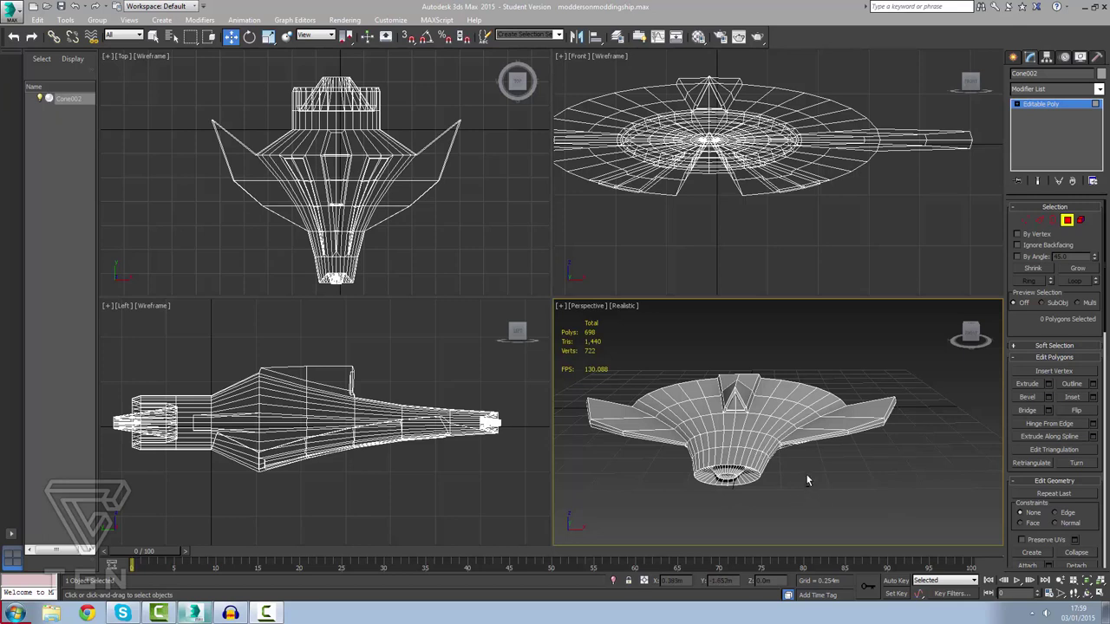
Examine the spaceship and the raised triangular cockpit on top of its hull from several angles and distances.
{"action": "middle_click_drag", "start_coordinate": [807, 479], "coordinate": [763, 462], "text": "alt"}
{"action": "scroll", "coordinate": [680, 477], "scroll_direction": "up", "scroll_amount": 2}
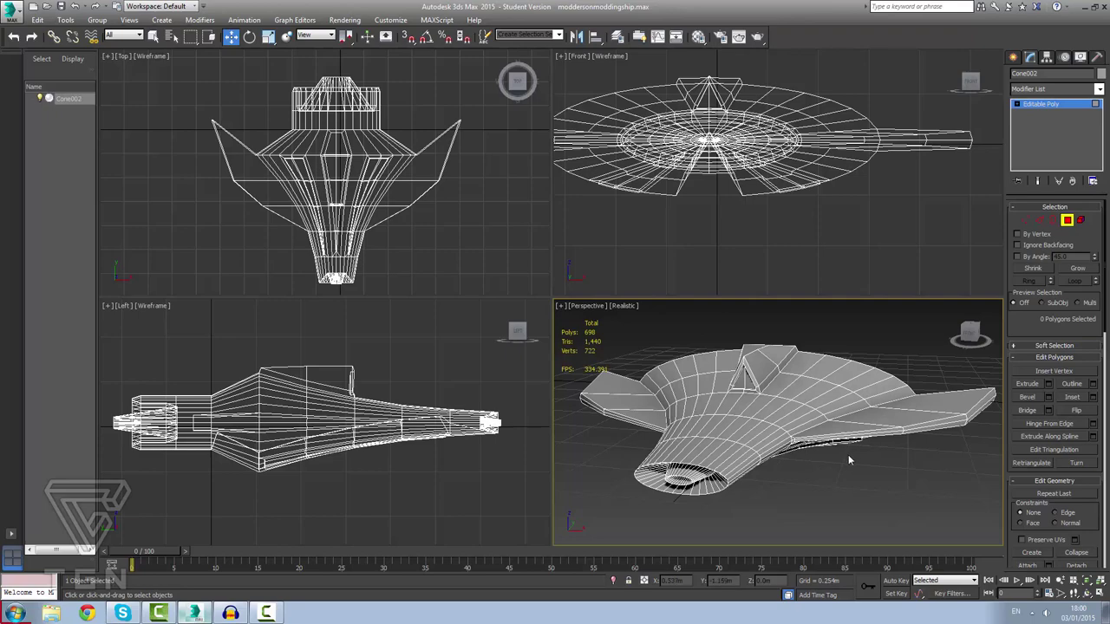
{"action": "middle_click_drag", "start_coordinate": [848, 455], "coordinate": [456, 455], "text": "alt"}
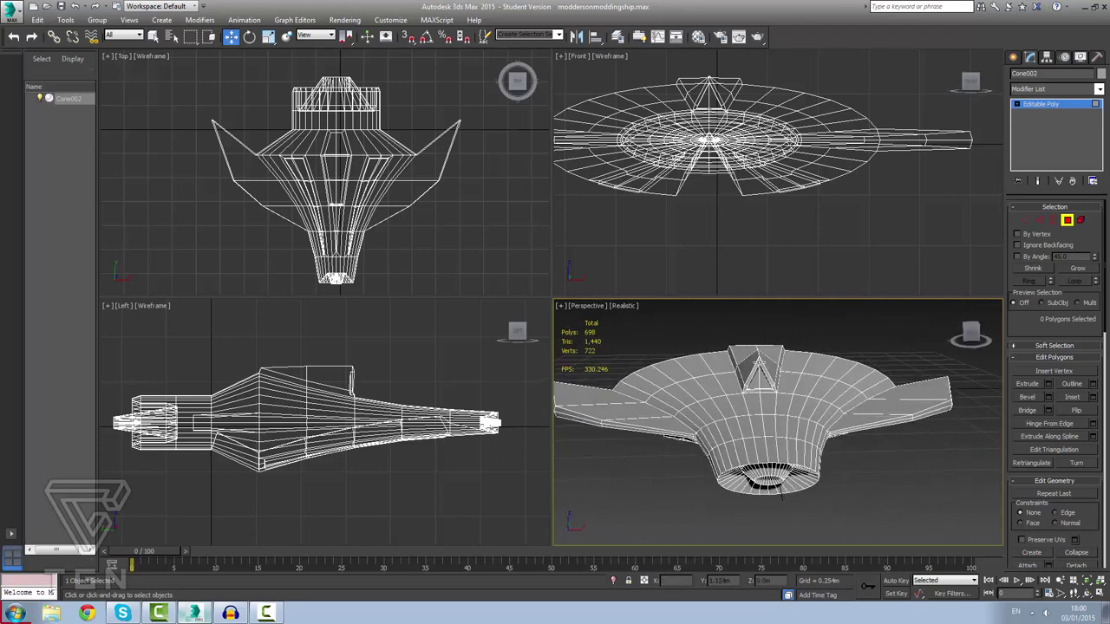
{"action": "left_click", "coordinate": [766, 353]}
{"action": "left_click", "coordinate": [768, 357]}
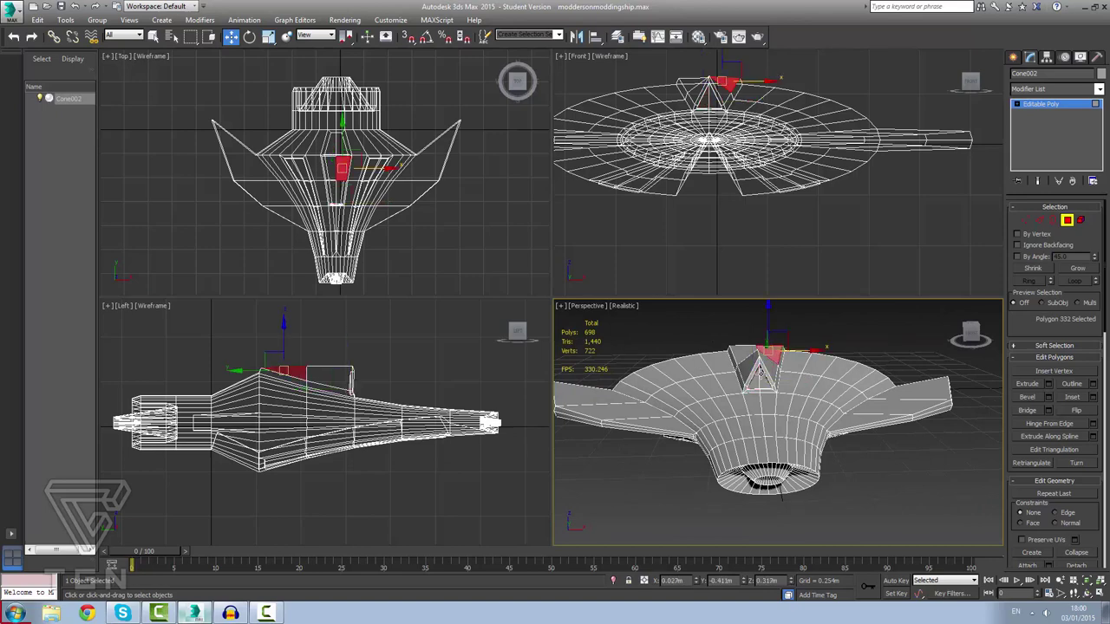
{"action": "left_click", "coordinate": [767, 364]}
{"action": "left_click", "coordinate": [763, 359]}
{"action": "scroll", "coordinate": [761, 357], "scroll_direction": "up", "scroll_amount": 3}
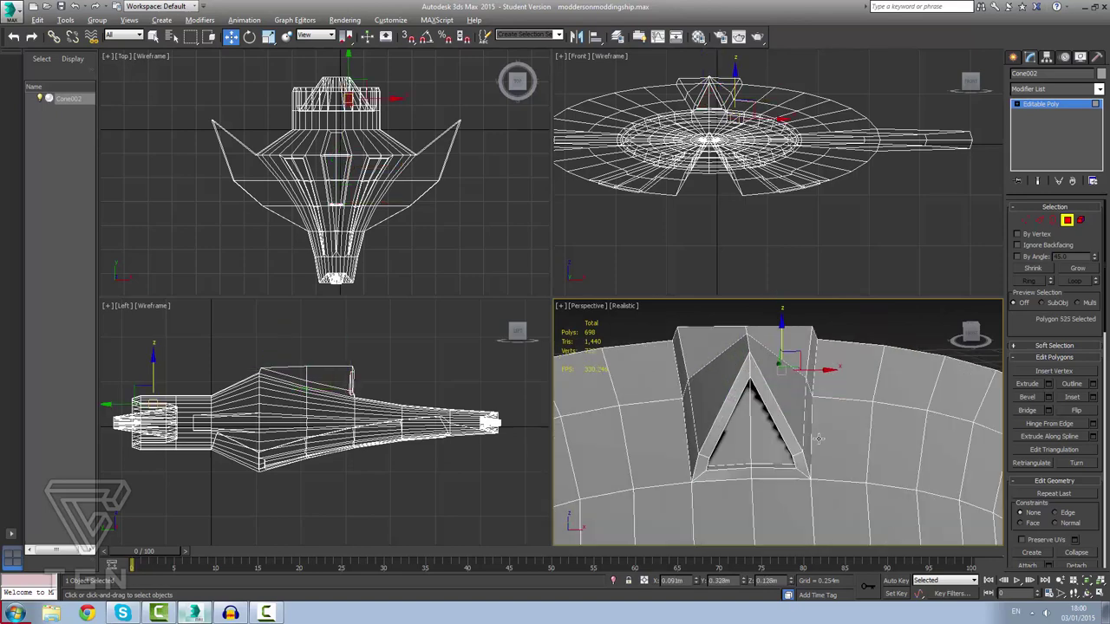
{"action": "mouse_move", "coordinate": [819, 439]}
{"action": "middle_mouse_down", "text": "alt"}
{"action": "mouse_move", "coordinate": [798, 437]}
{"action": "mouse_move", "coordinate": [829, 440]}
{"action": "mouse_move", "coordinate": [816, 434]}
{"action": "middle_mouse_up", "text": "alt"}
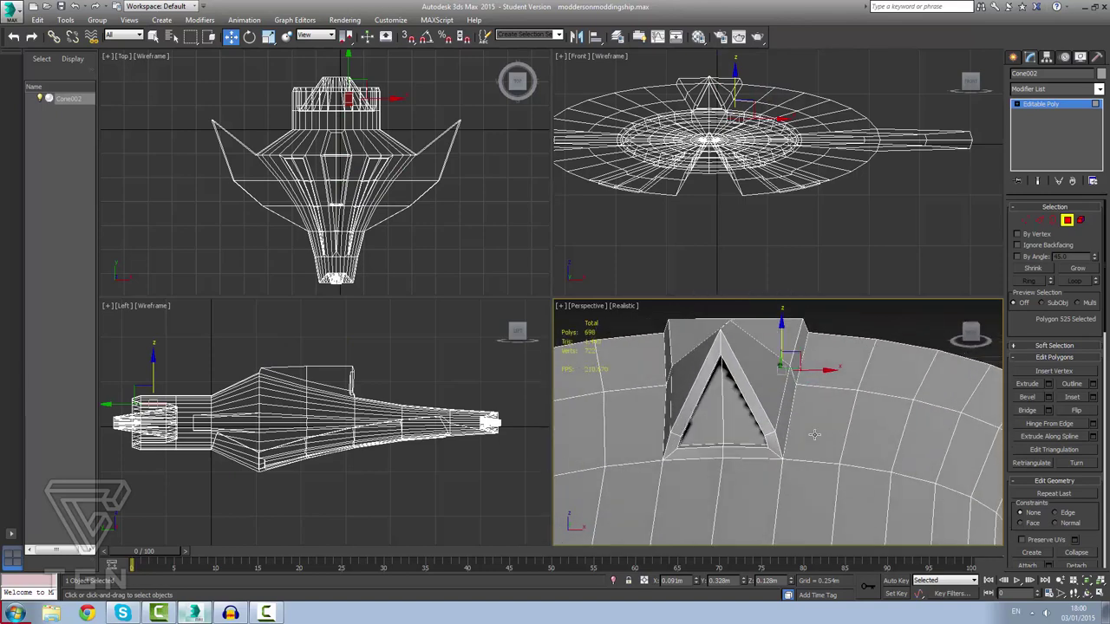
{"action": "scroll", "coordinate": [814, 434], "scroll_direction": "down", "scroll_amount": 3}
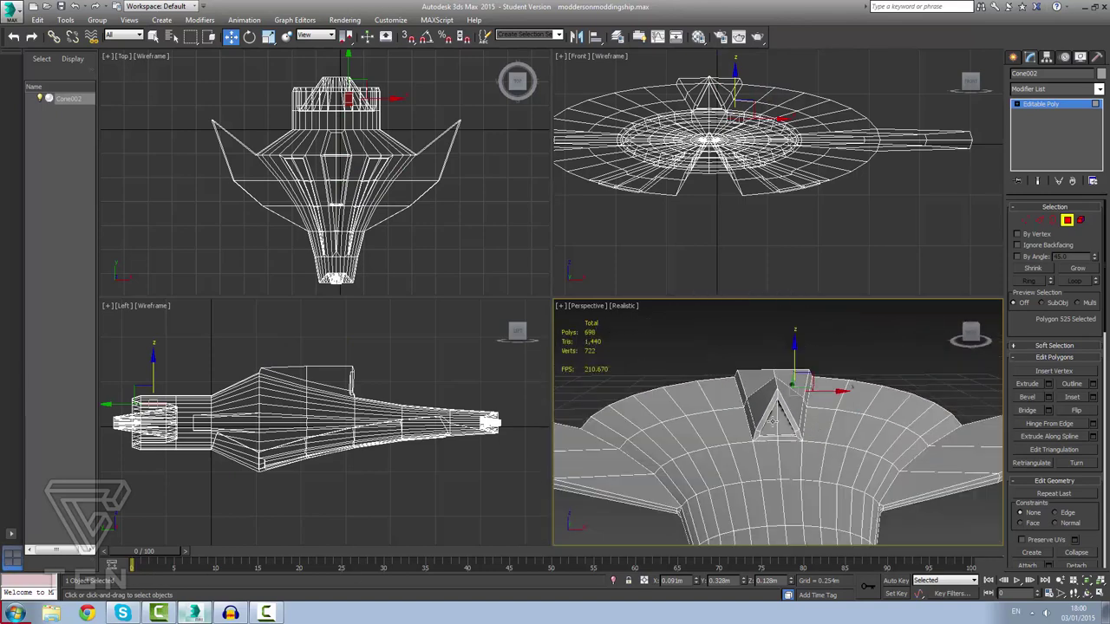
{"action": "scroll", "coordinate": [815, 412], "scroll_direction": "up", "scroll_amount": 4}
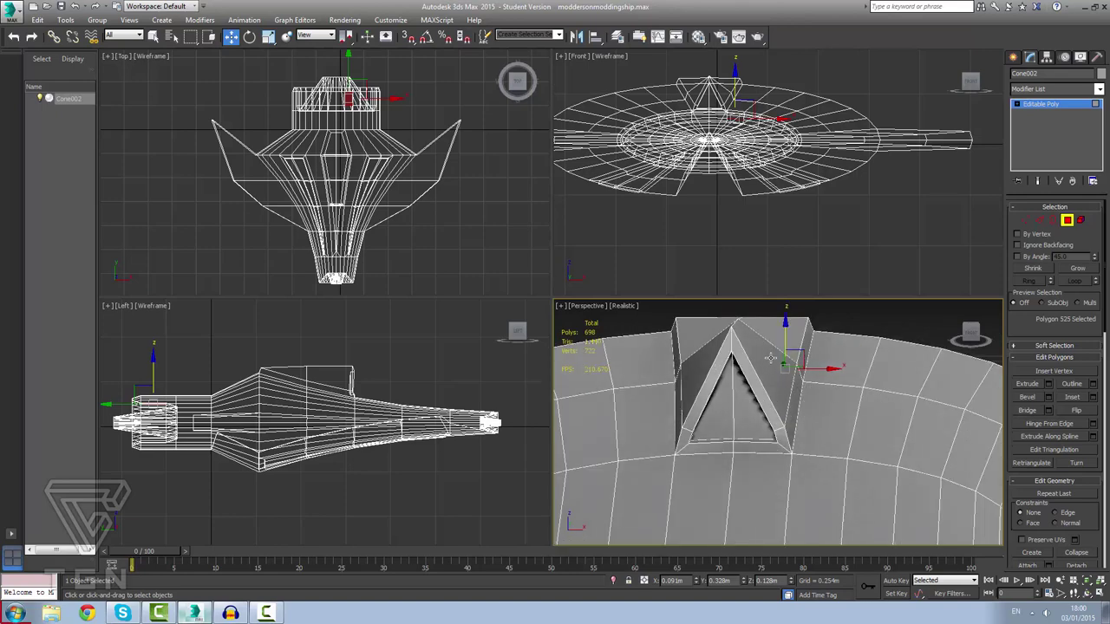
{"action": "scroll", "coordinate": [769, 357], "scroll_direction": "down", "scroll_amount": 4}
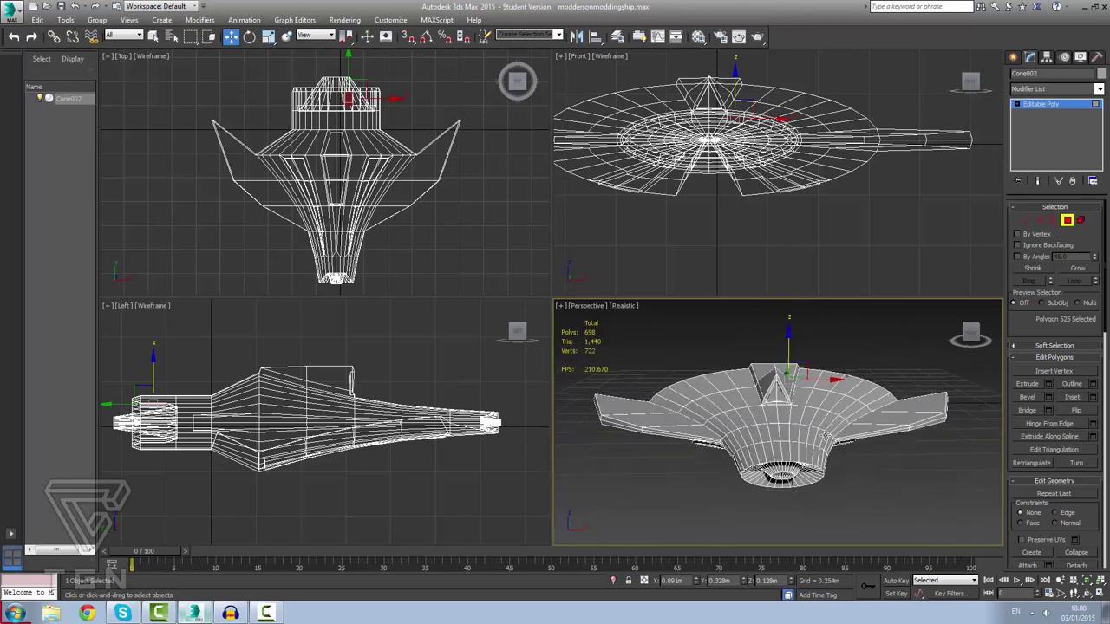
{"action": "middle_click_drag", "start_coordinate": [825, 436], "coordinate": [791, 430], "text": "alt"}
{"action": "scroll", "coordinate": [774, 402], "scroll_direction": "up", "scroll_amount": 6}
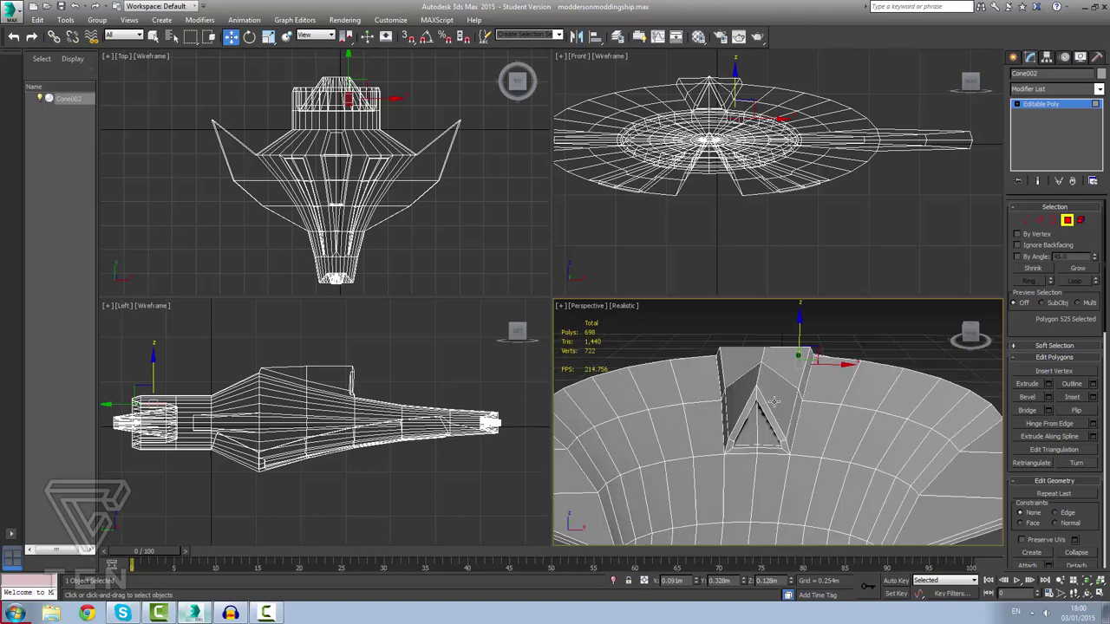
{"action": "scroll", "coordinate": [775, 401], "scroll_direction": "down", "scroll_amount": 8}
{"action": "scroll", "coordinate": [780, 439], "scroll_direction": "up", "scroll_amount": 3}
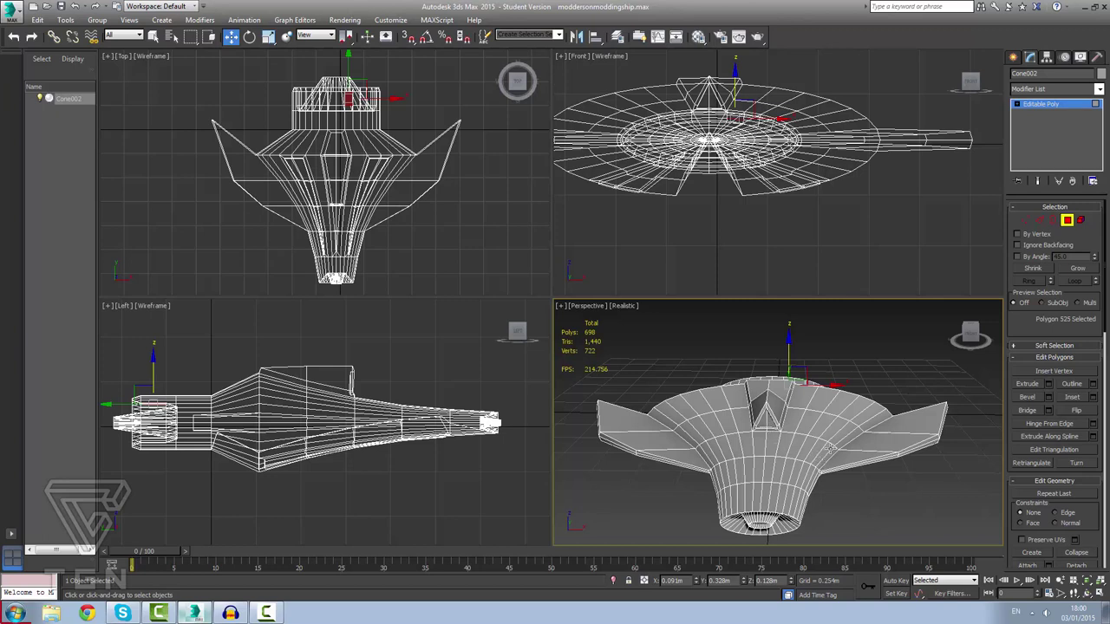
{"action": "scroll", "coordinate": [770, 413], "scroll_direction": "up", "scroll_amount": 5}
{"action": "scroll", "coordinate": [770, 413], "scroll_direction": "down", "scroll_amount": 5}
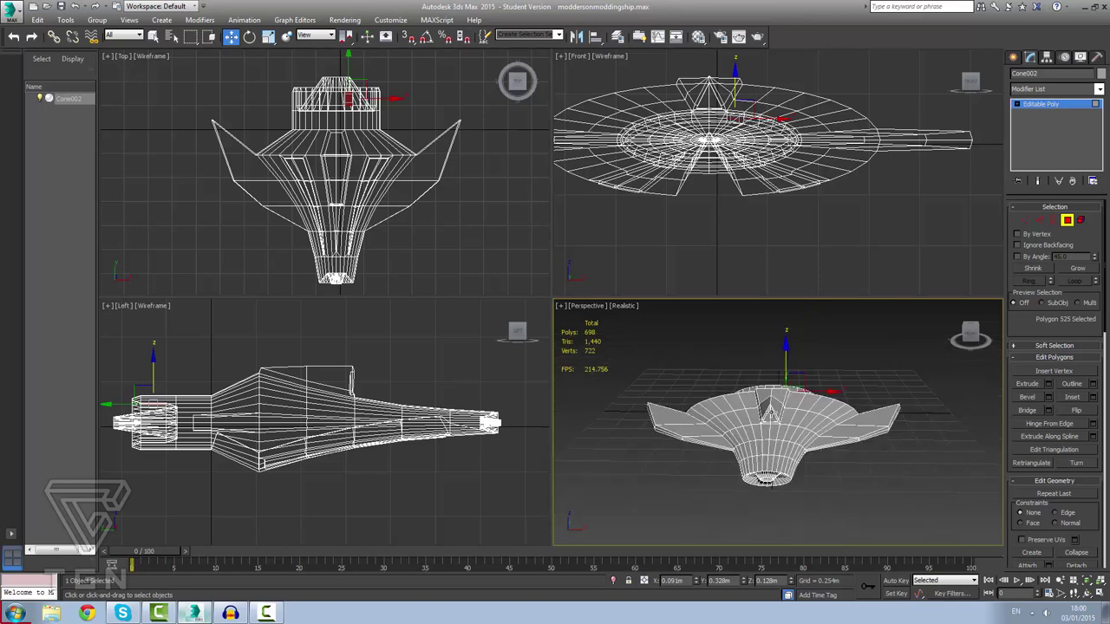
{"action": "scroll", "coordinate": [770, 413], "scroll_direction": "up", "scroll_amount": 5}
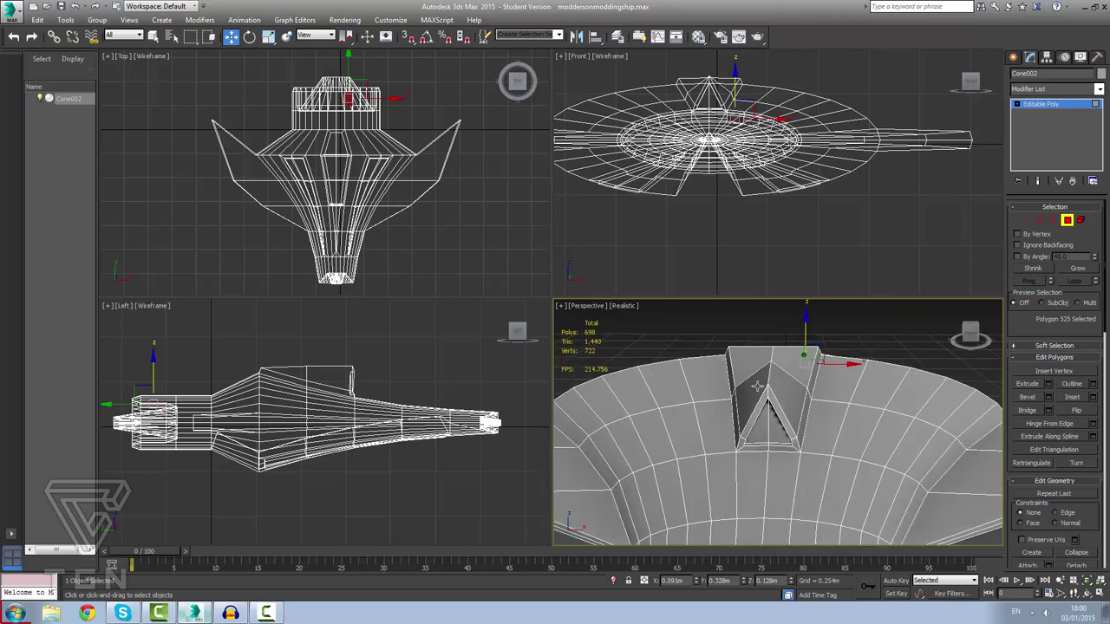
Select the six polygons forming the cockpit's roof, sloping sides and the two slanted strips of its triangular front frame.
{"action": "left_click", "coordinate": [786, 402]}
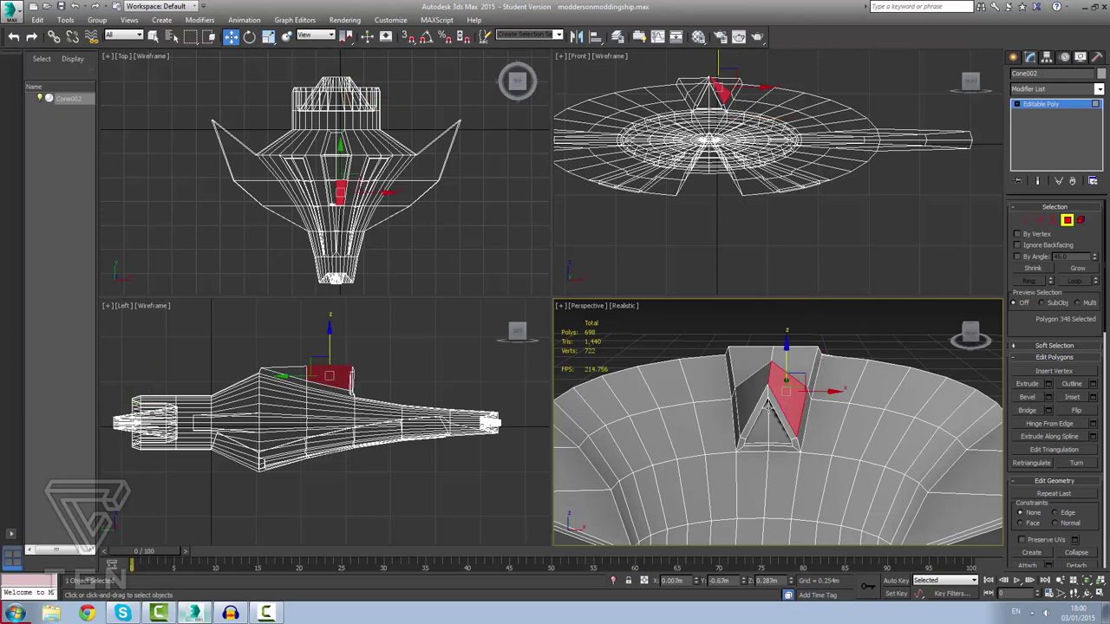
{"action": "left_click", "coordinate": [791, 356], "text": "ctrl"}
{"action": "left_click", "coordinate": [751, 360], "text": "ctrl"}
{"action": "left_click", "coordinate": [758, 392], "text": "ctrl"}
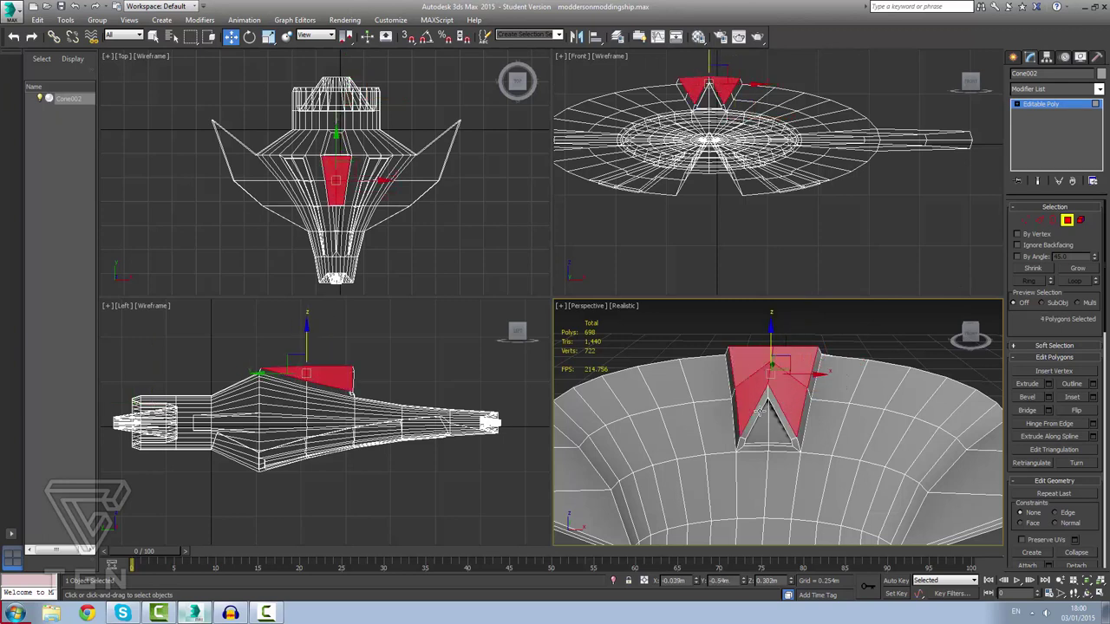
{"action": "left_click", "coordinate": [767, 404], "text": "ctrl"}
{"action": "left_click", "coordinate": [792, 426], "text": "ctrl"}
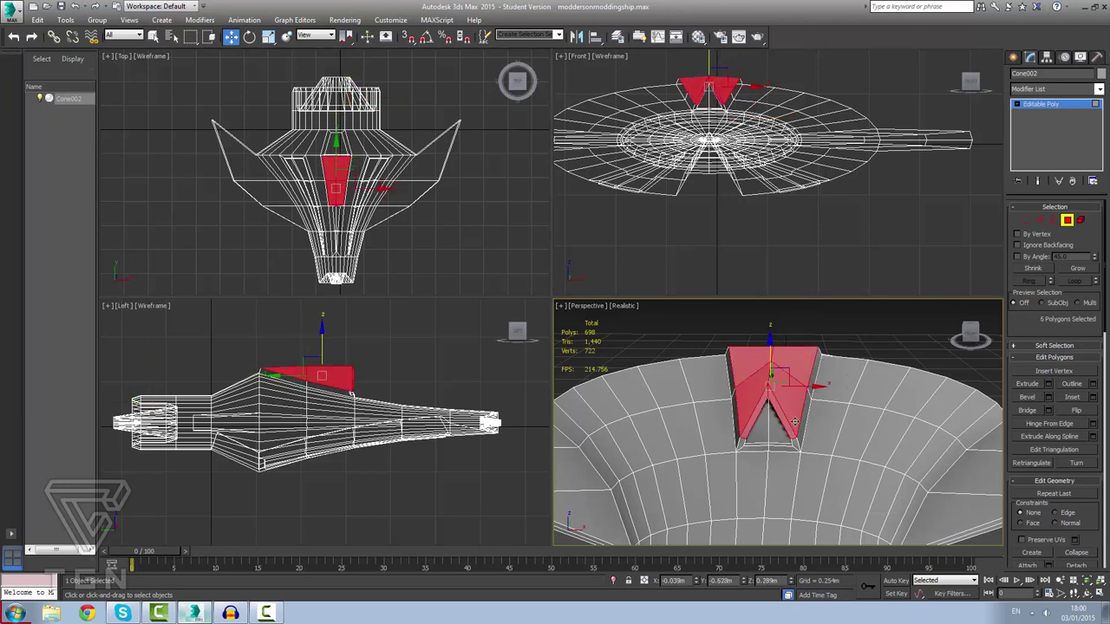
{"action": "scroll", "coordinate": [794, 422], "scroll_direction": "up", "scroll_amount": 4}
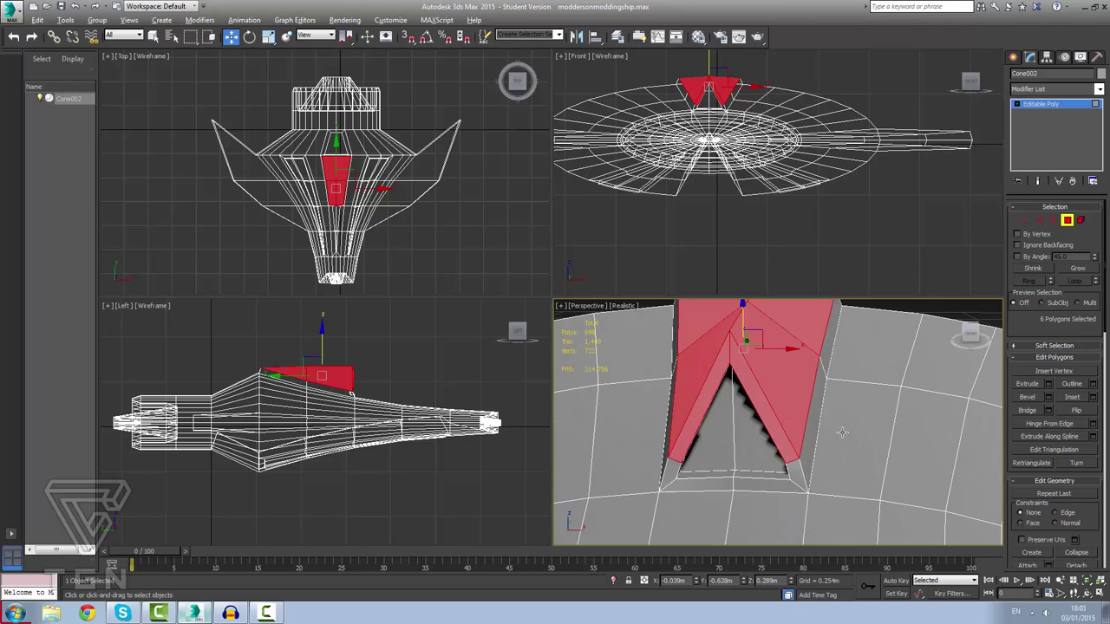
{"action": "middle_click_drag", "start_coordinate": [841, 432], "coordinate": [831, 421], "text": "alt"}
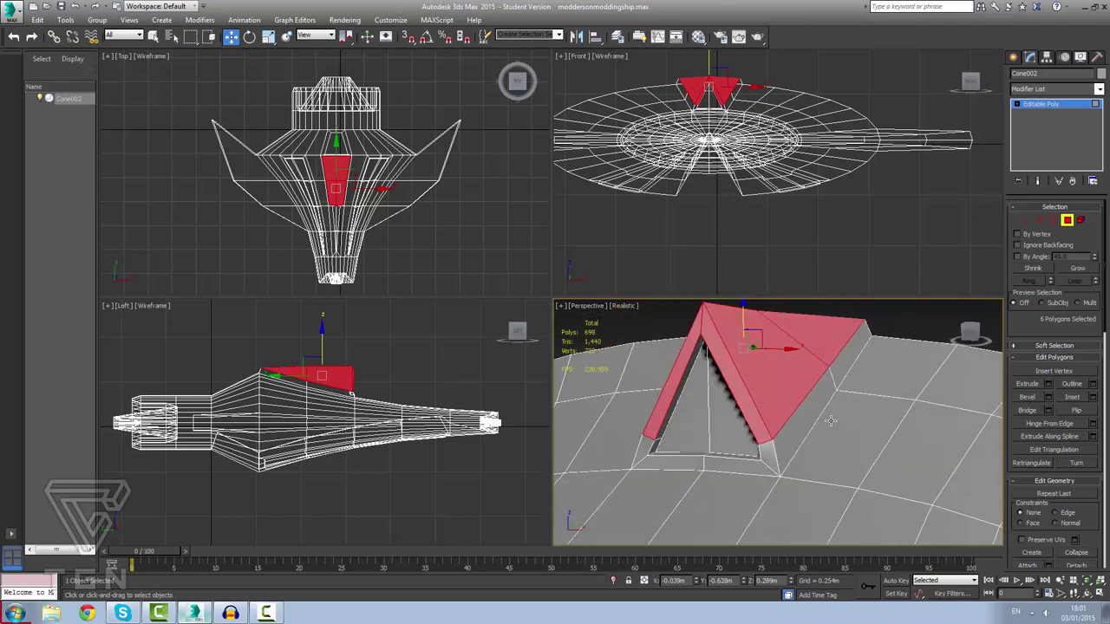
Target-weld the cockpit frame's front peak to the inner peak, and one side's upper and lower vertices to the adjacent hull vertices.
{"action": "key", "text": "1"}
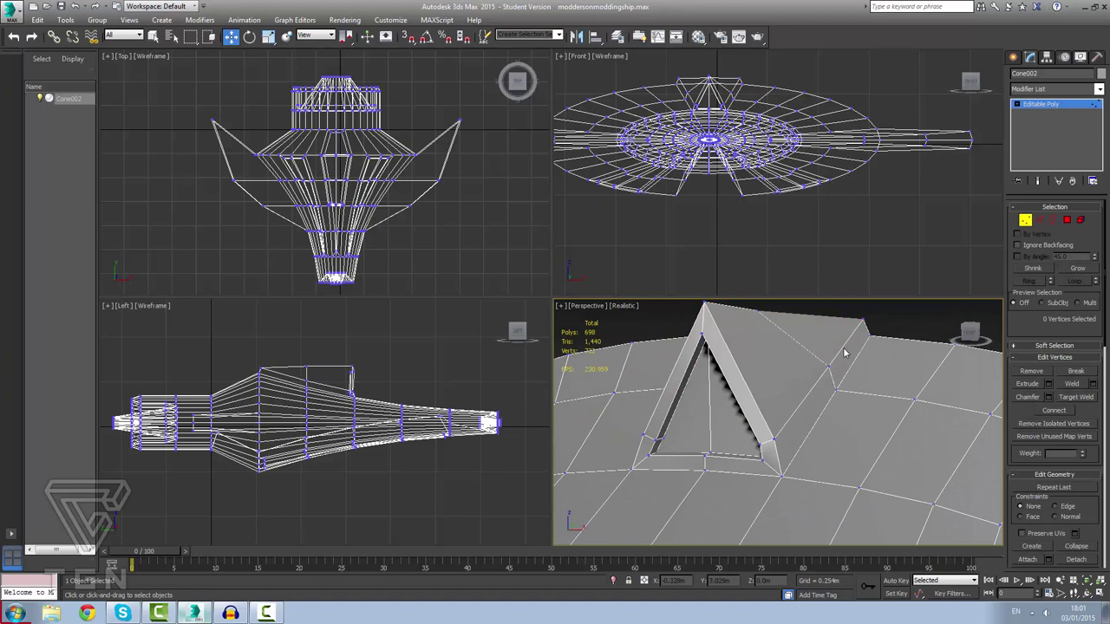
{"action": "middle_click_drag", "start_coordinate": [844, 352], "coordinate": [848, 369], "text": "alt"}
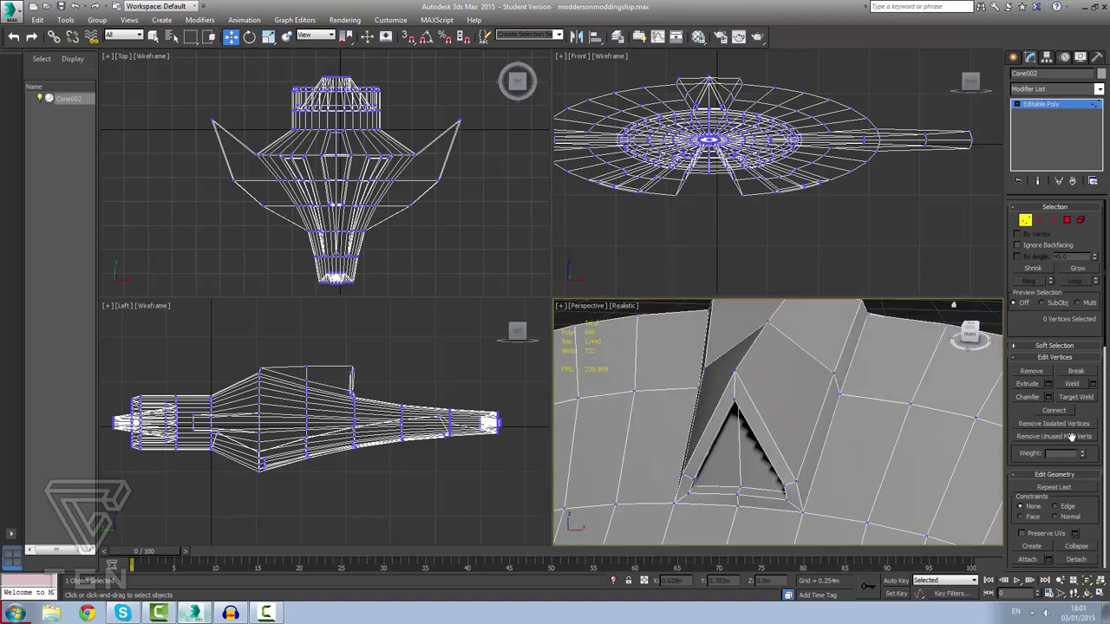
{"action": "left_click", "coordinate": [1076, 397]}
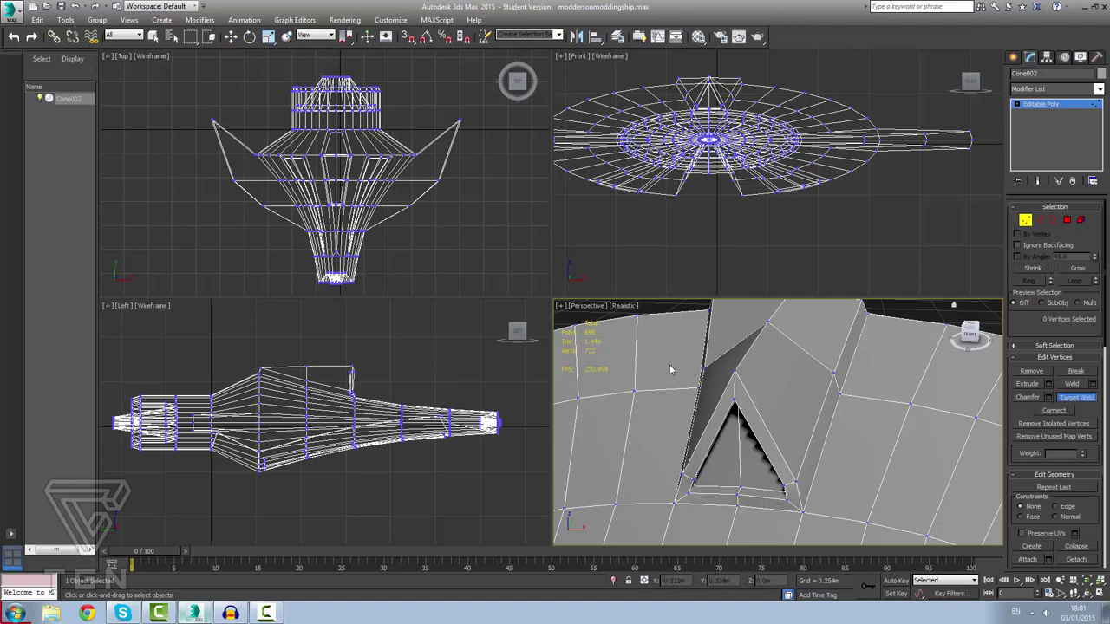
{"action": "left_click", "coordinate": [735, 398]}
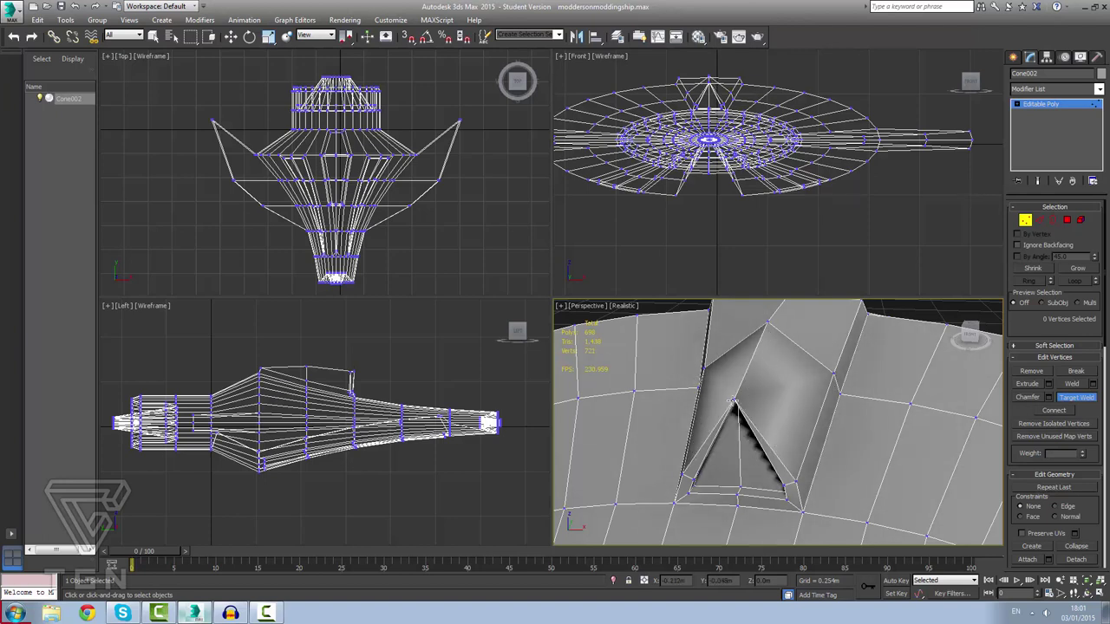
{"action": "left_click", "coordinate": [839, 392]}
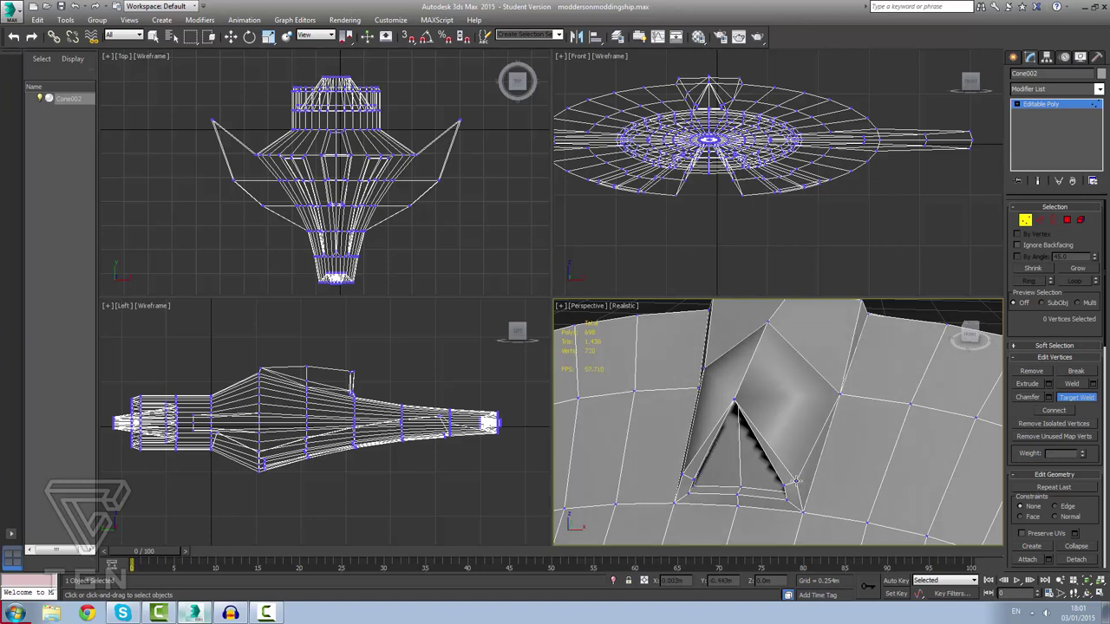
{"action": "left_click", "coordinate": [803, 514]}
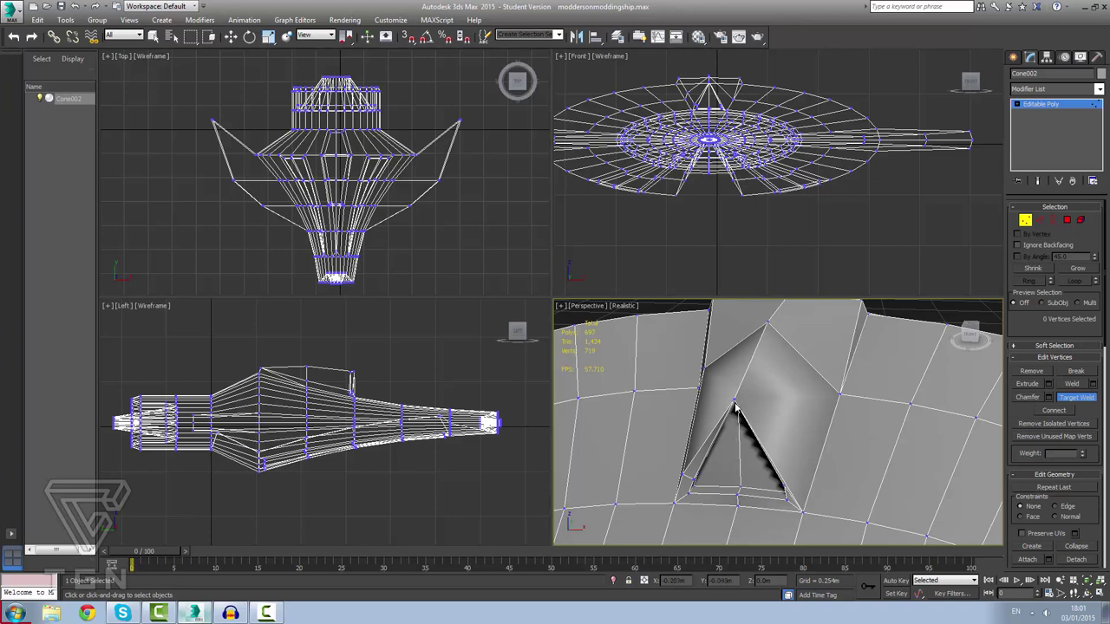
Target-weld the vertex at the peak of the cockpit's front opening to the recessed peak vertex just behind it.
{"action": "scroll", "coordinate": [740, 403], "scroll_direction": "up", "scroll_amount": 2}
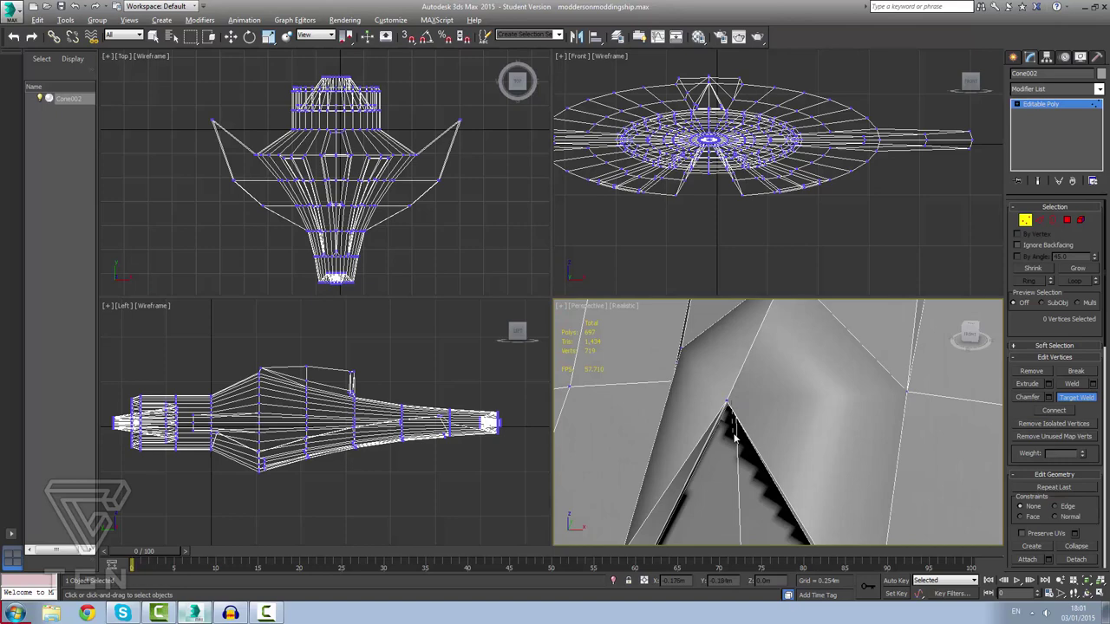
{"action": "scroll", "coordinate": [736, 429], "scroll_direction": "down", "scroll_amount": 3}
{"action": "scroll", "coordinate": [733, 316], "scroll_direction": "up", "scroll_amount": 4}
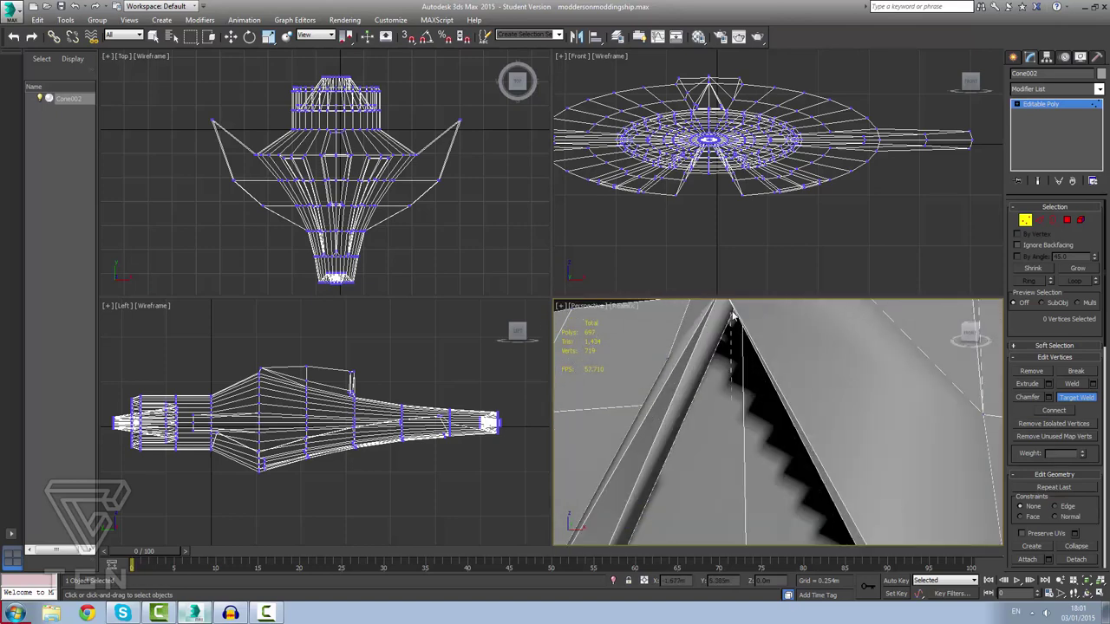
{"action": "scroll", "coordinate": [751, 335], "scroll_direction": "up", "scroll_amount": 1}
{"action": "scroll", "coordinate": [757, 326], "scroll_direction": "down", "scroll_amount": 6}
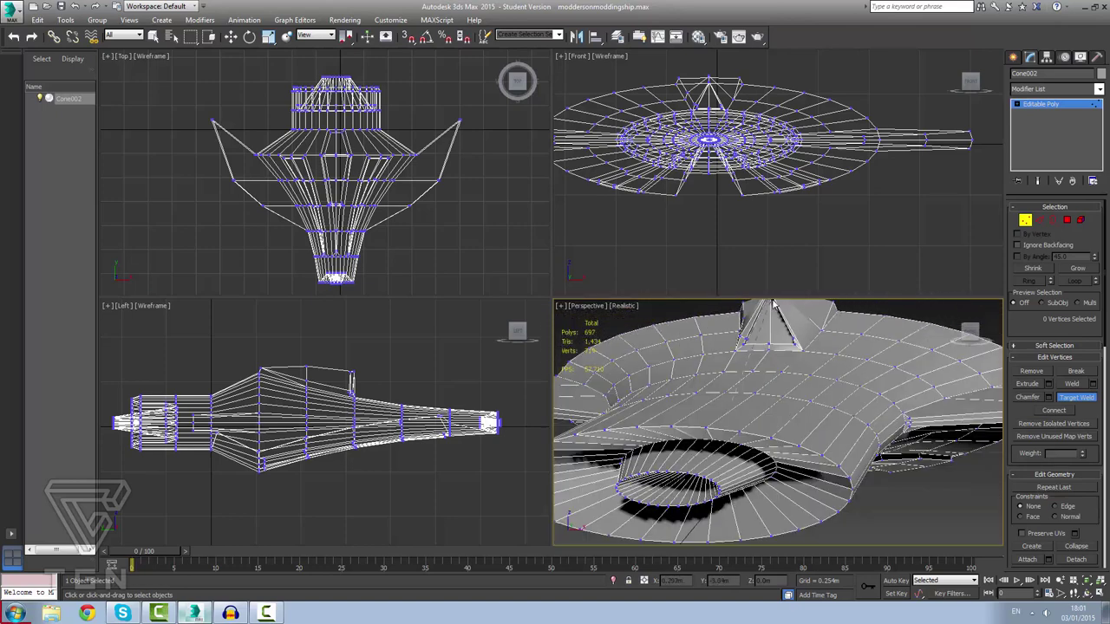
{"action": "scroll", "coordinate": [772, 305], "scroll_direction": "down", "scroll_amount": 2}
{"action": "scroll", "coordinate": [770, 307], "scroll_direction": "up", "scroll_amount": 8}
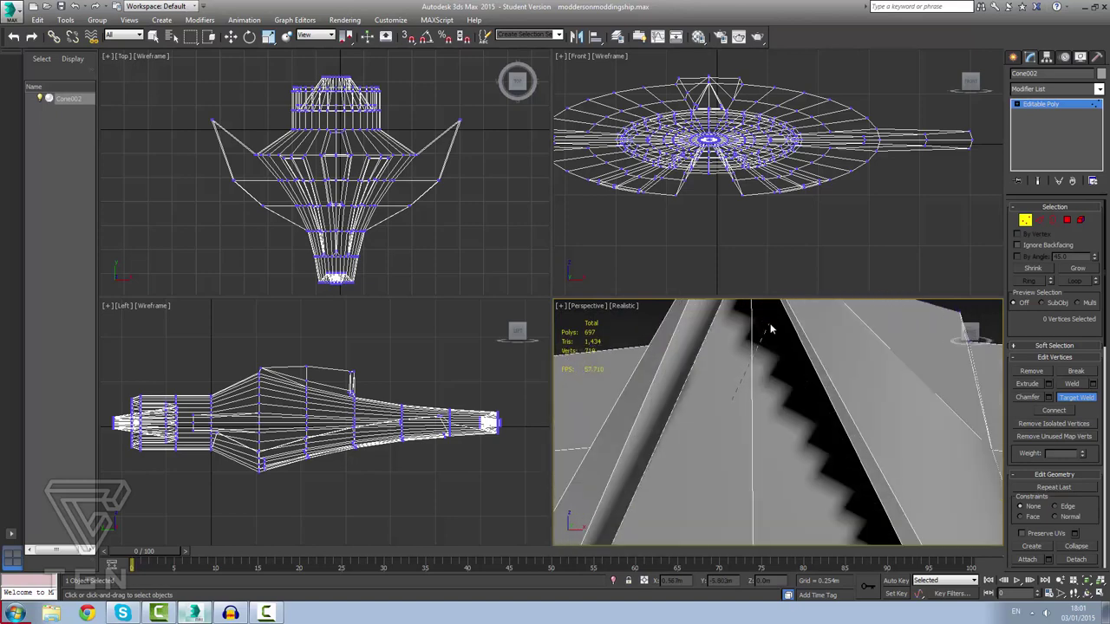
{"action": "middle_click_drag", "start_coordinate": [771, 328], "coordinate": [844, 403]}
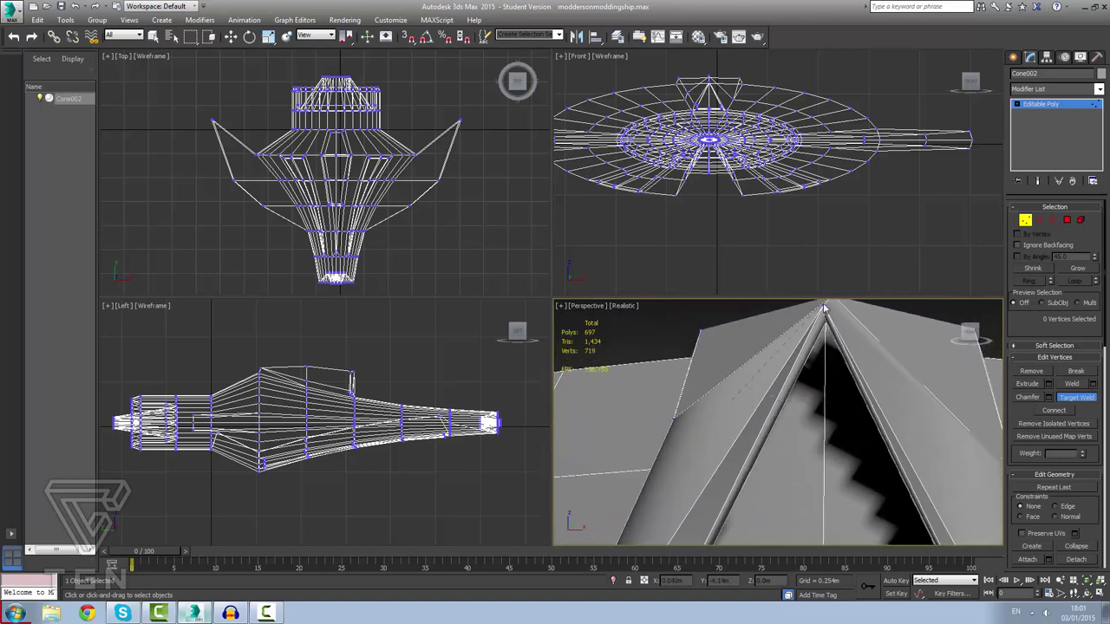
{"action": "key", "text": "w"}
{"action": "left_click", "coordinate": [824, 310]}
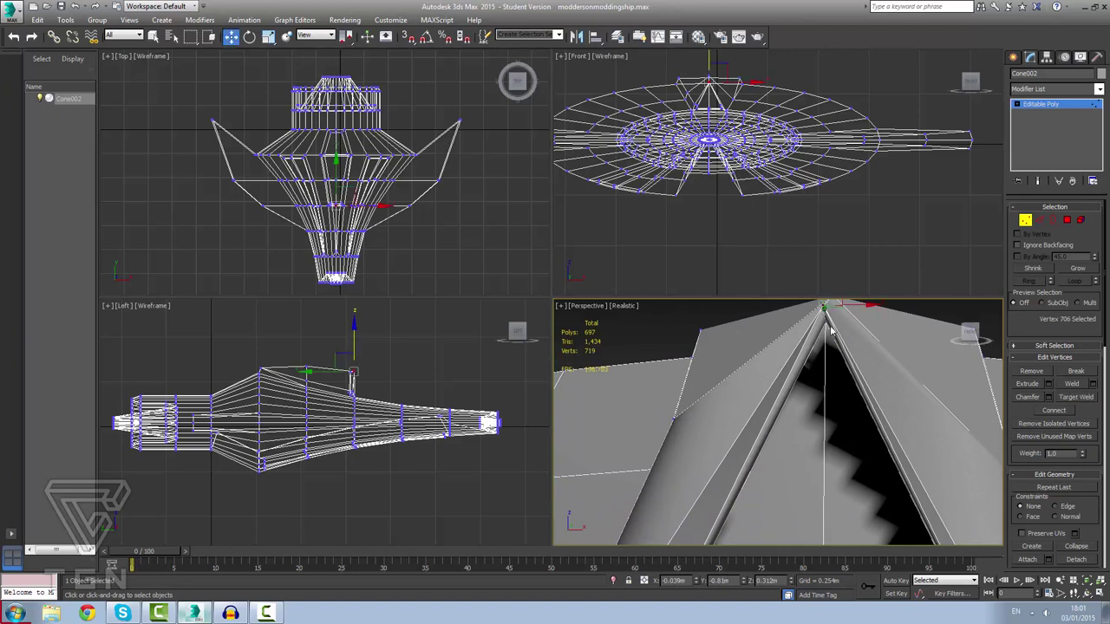
{"action": "left_click", "coordinate": [1075, 397]}
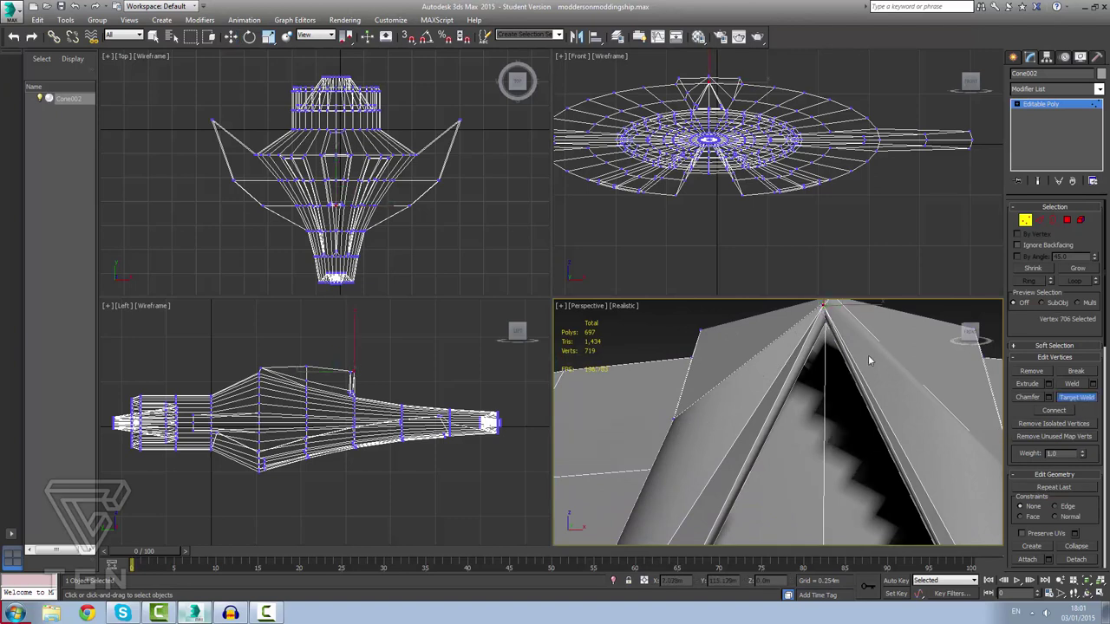
{"action": "left_click", "coordinate": [824, 306]}
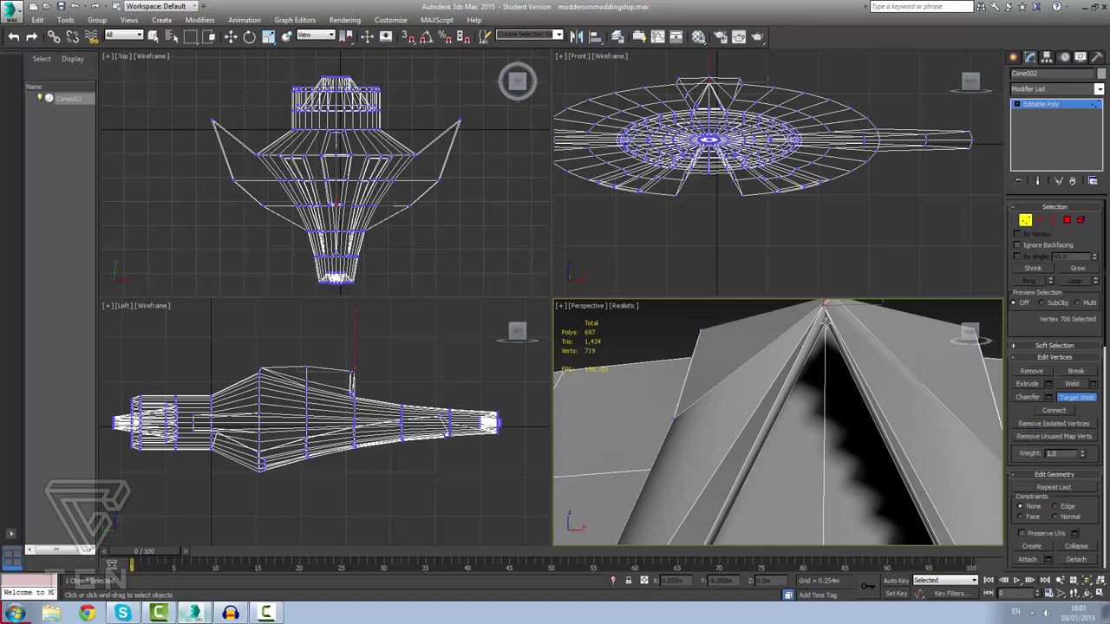
{"action": "left_click", "coordinate": [826, 322]}
{"action": "middle_click_drag", "start_coordinate": [837, 372], "coordinate": [873, 378], "text": "alt"}
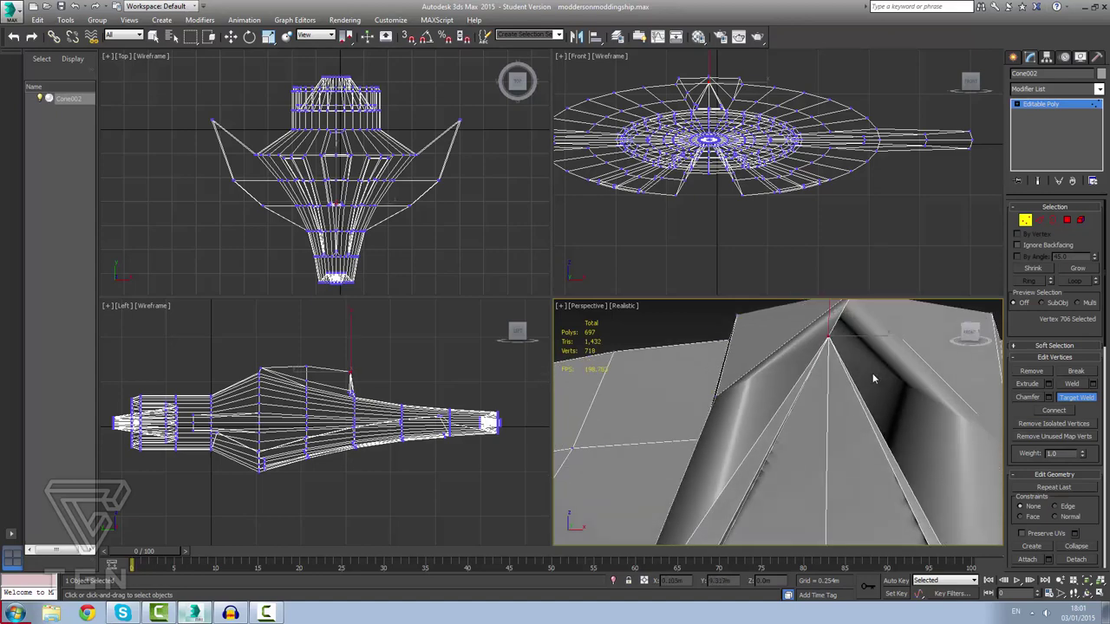
Target-weld the front peak vertex down to the middle of the opening's base, and merge the doubled vertices at one base corner.
{"action": "scroll", "coordinate": [867, 376], "scroll_direction": "down", "scroll_amount": 5}
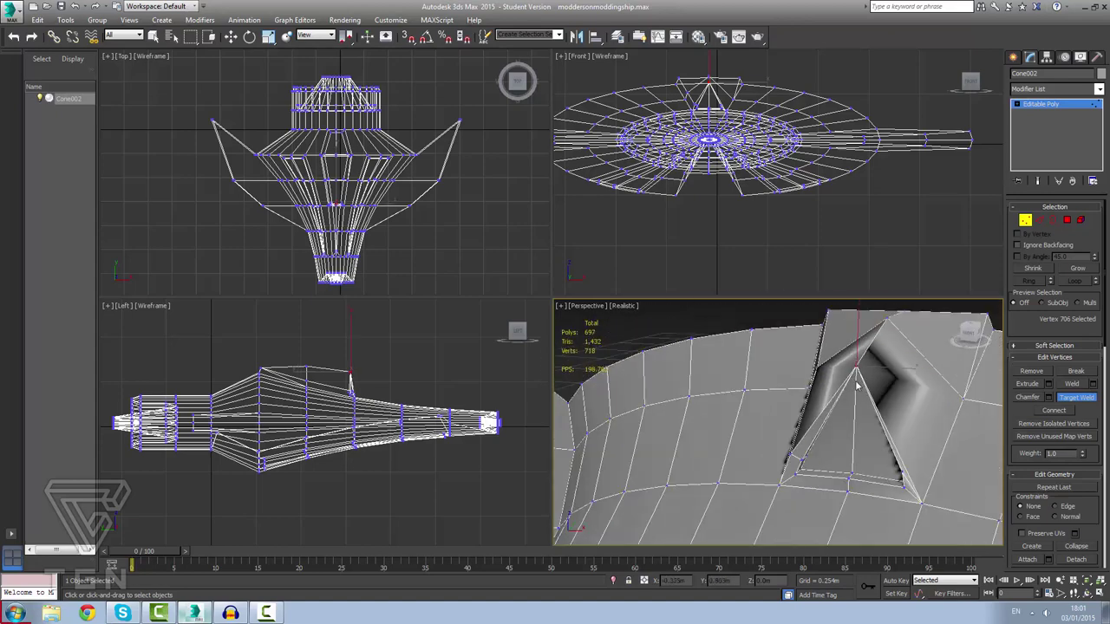
{"action": "left_click", "coordinate": [856, 386]}
{"action": "left_click", "coordinate": [850, 474]}
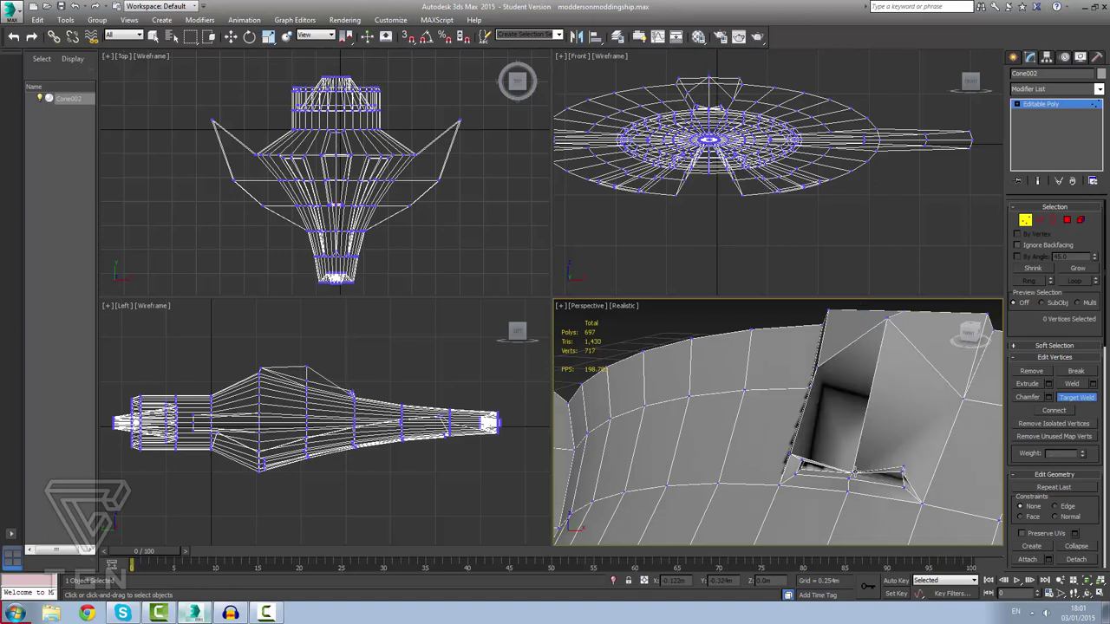
{"action": "left_click", "coordinate": [905, 477]}
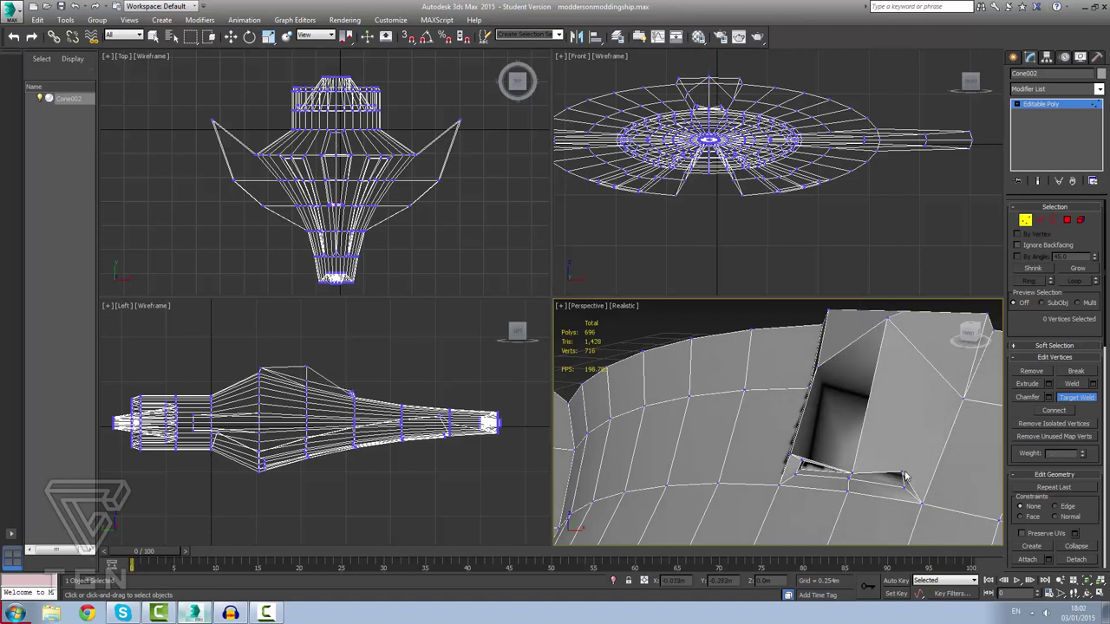
Target-weld the doubled and recessed vertices at both base corners of the cockpit's front opening into single corner vertices.
{"action": "left_click", "coordinate": [904, 486]}
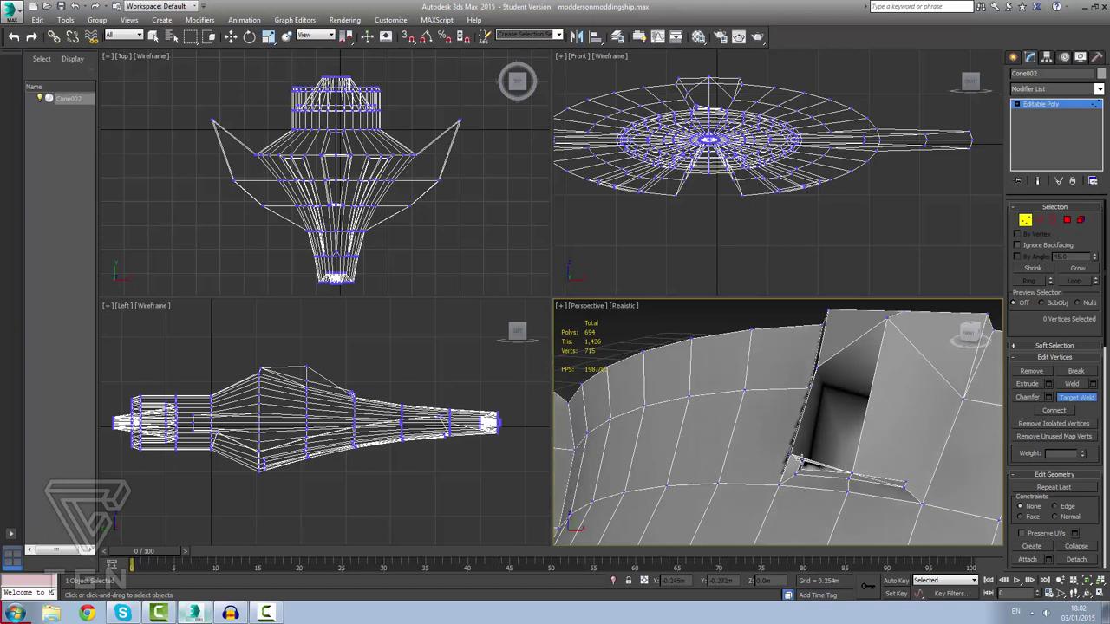
{"action": "left_click", "coordinate": [795, 467]}
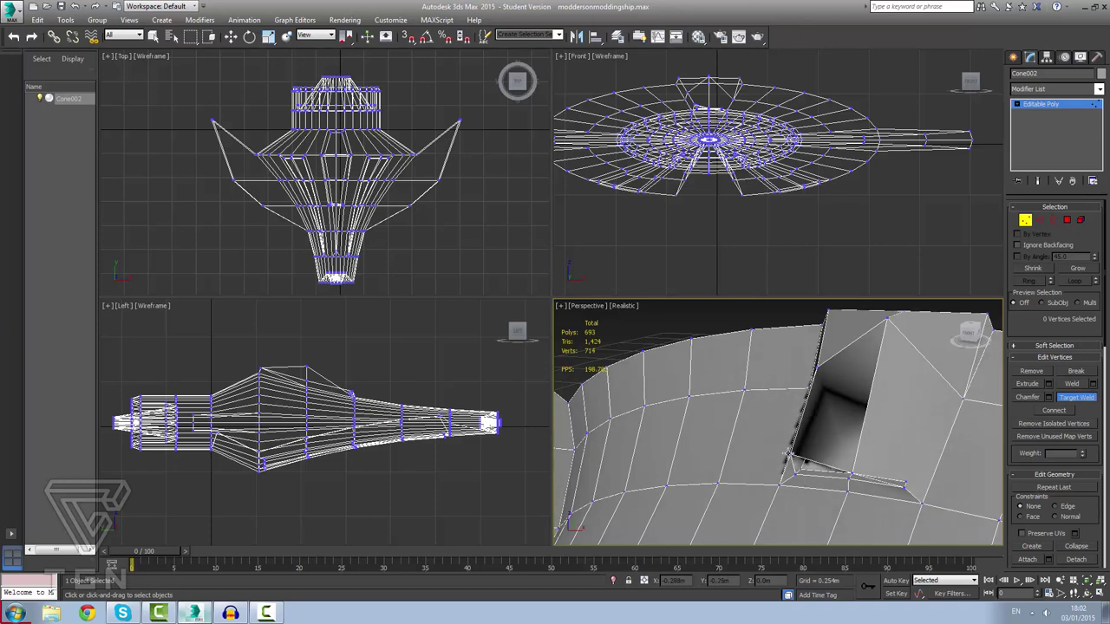
{"action": "left_click", "coordinate": [797, 476]}
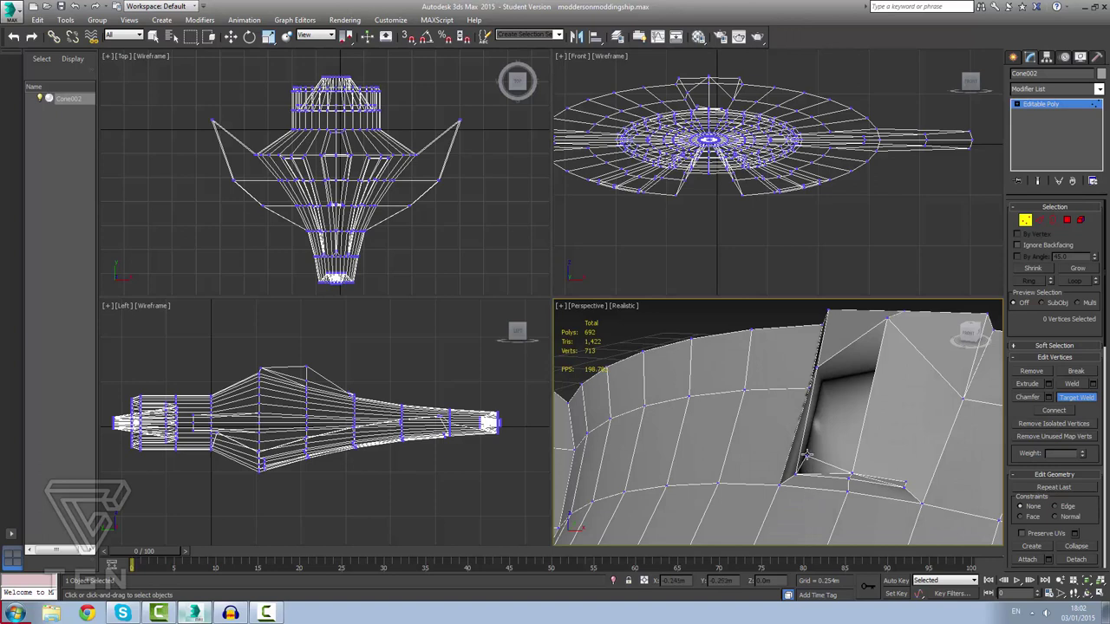
{"action": "left_click", "coordinate": [806, 462]}
{"action": "left_click", "coordinate": [796, 475]}
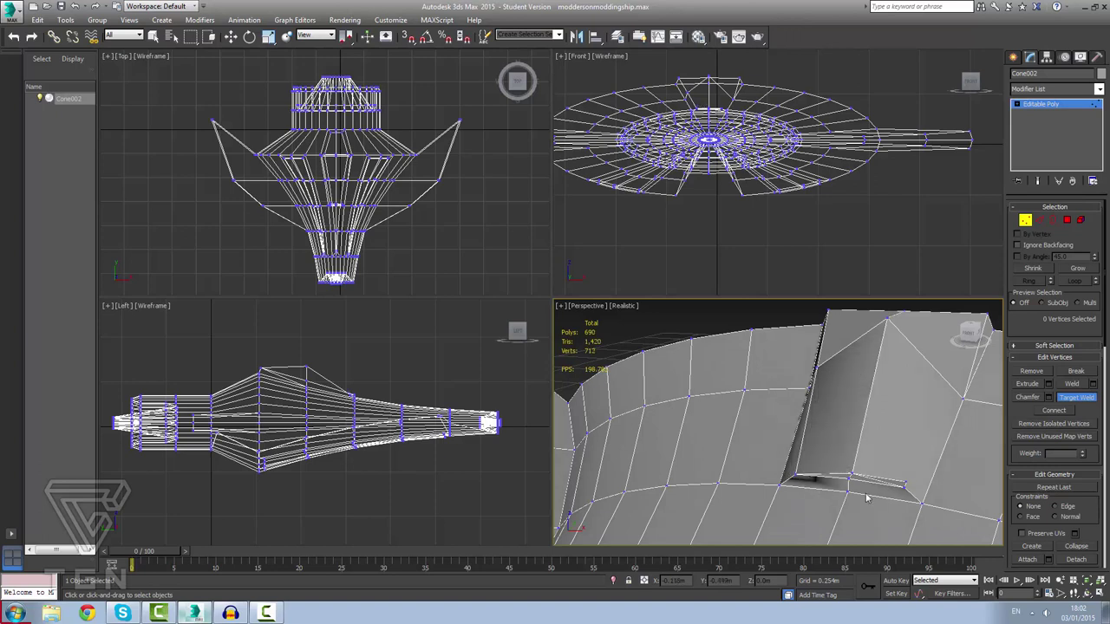
{"action": "left_click", "coordinate": [903, 488]}
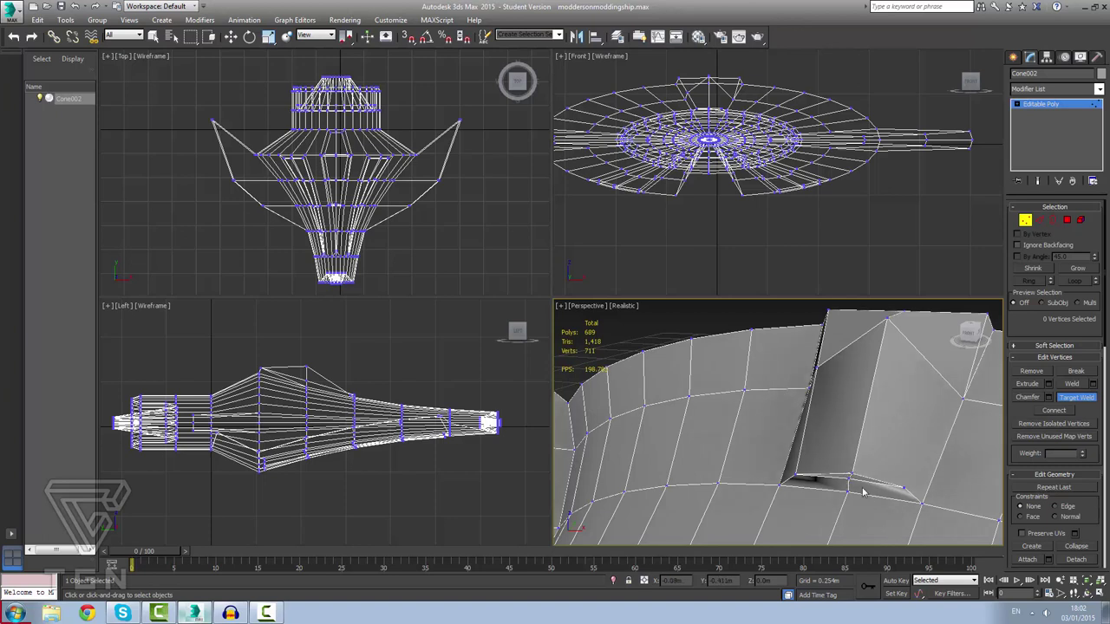
Target-weld the vertex at the front peak of the cockpit roof down to the middle of the opening's base.
{"action": "scroll", "coordinate": [863, 492], "scroll_direction": "up", "scroll_amount": 3}
{"action": "mouse_move", "coordinate": [841, 459]}
{"action": "middle_mouse_down", "text": "alt"}
{"action": "mouse_move", "coordinate": [837, 449]}
{"action": "mouse_move", "coordinate": [838, 465]}
{"action": "middle_mouse_up", "text": "alt"}
{"action": "scroll", "coordinate": [839, 463], "scroll_direction": "down", "scroll_amount": 5}
{"action": "middle_click_drag", "start_coordinate": [862, 391], "coordinate": [873, 354], "text": "alt"}
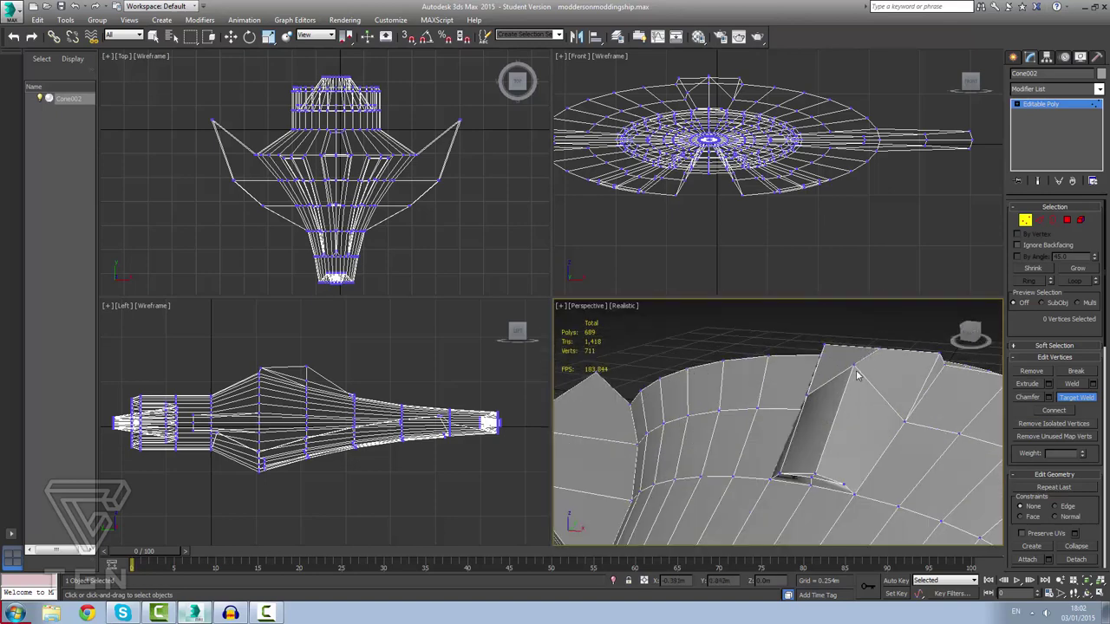
{"action": "left_click", "coordinate": [854, 367]}
{"action": "left_click", "coordinate": [813, 474]}
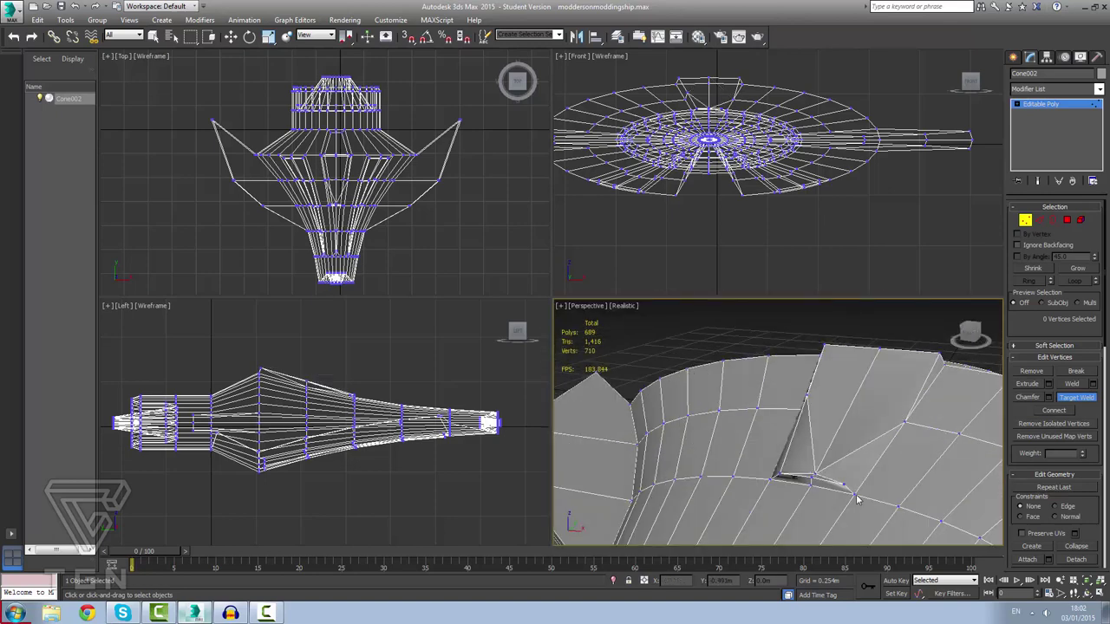
Target-weld the raised vertex at the dark corner of the cockpit's base gap to the adjacent hull vertex.
{"action": "scroll", "coordinate": [824, 493], "scroll_direction": "up", "scroll_amount": 4}
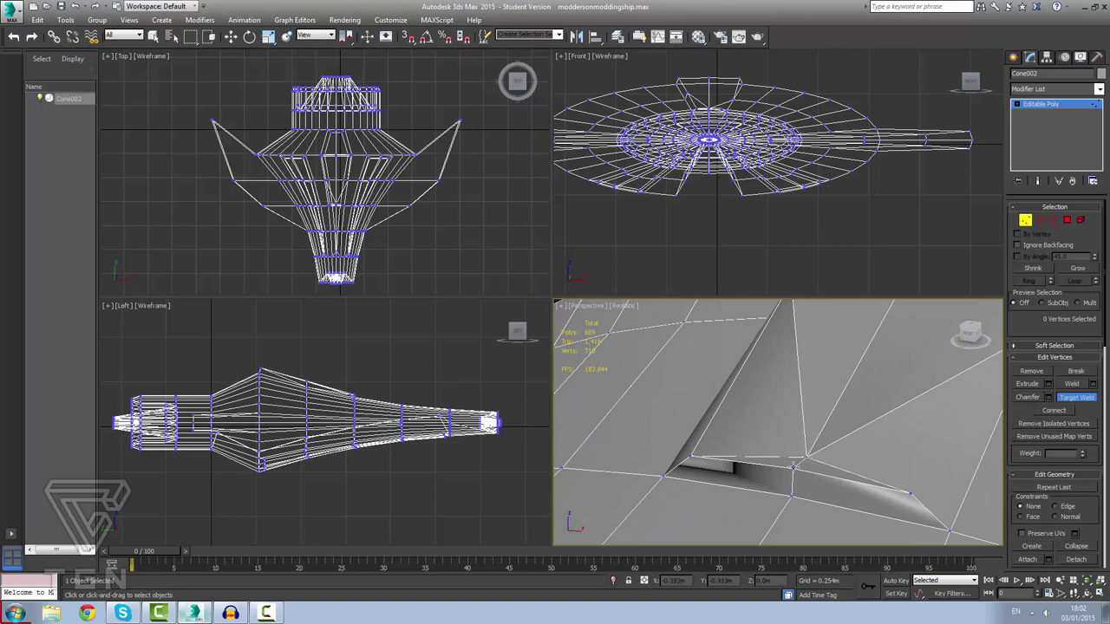
{"action": "scroll", "coordinate": [859, 422], "scroll_direction": "down", "scroll_amount": 4}
{"action": "scroll", "coordinate": [949, 376], "scroll_direction": "up", "scroll_amount": 4}
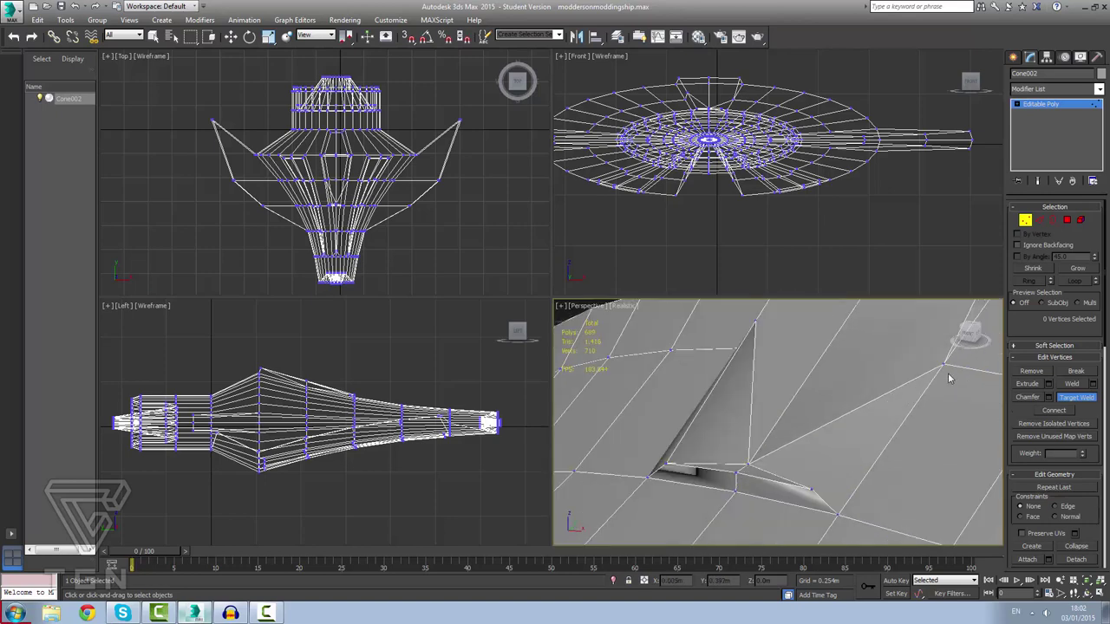
{"action": "scroll", "coordinate": [948, 376], "scroll_direction": "down", "scroll_amount": 4}
{"action": "scroll", "coordinate": [906, 379], "scroll_direction": "up", "scroll_amount": 6}
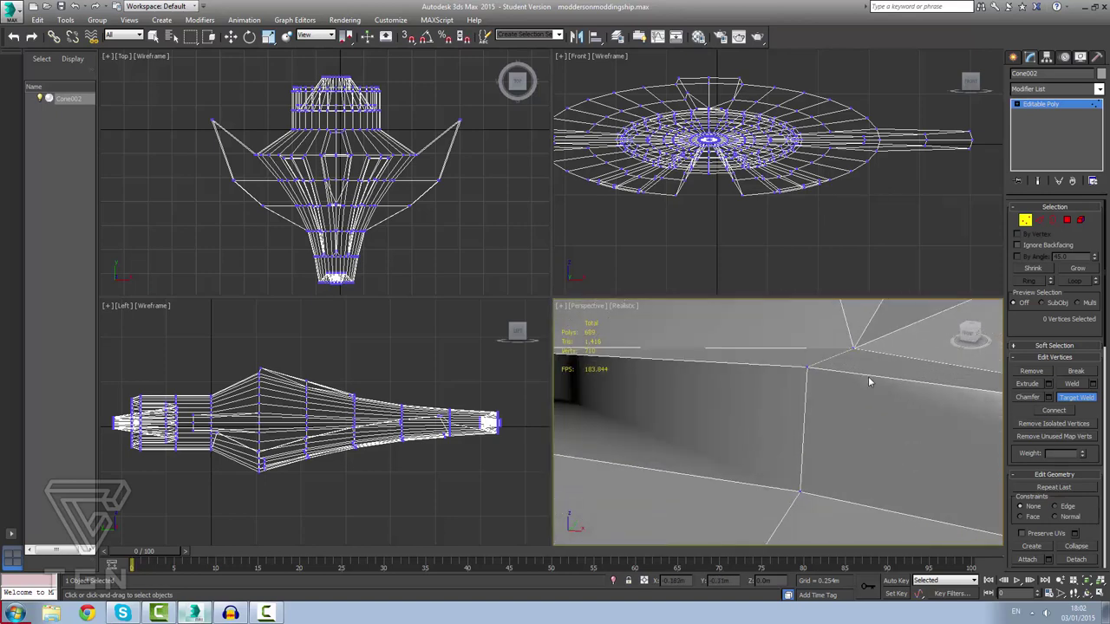
{"action": "scroll", "coordinate": [851, 374], "scroll_direction": "up", "scroll_amount": 4}
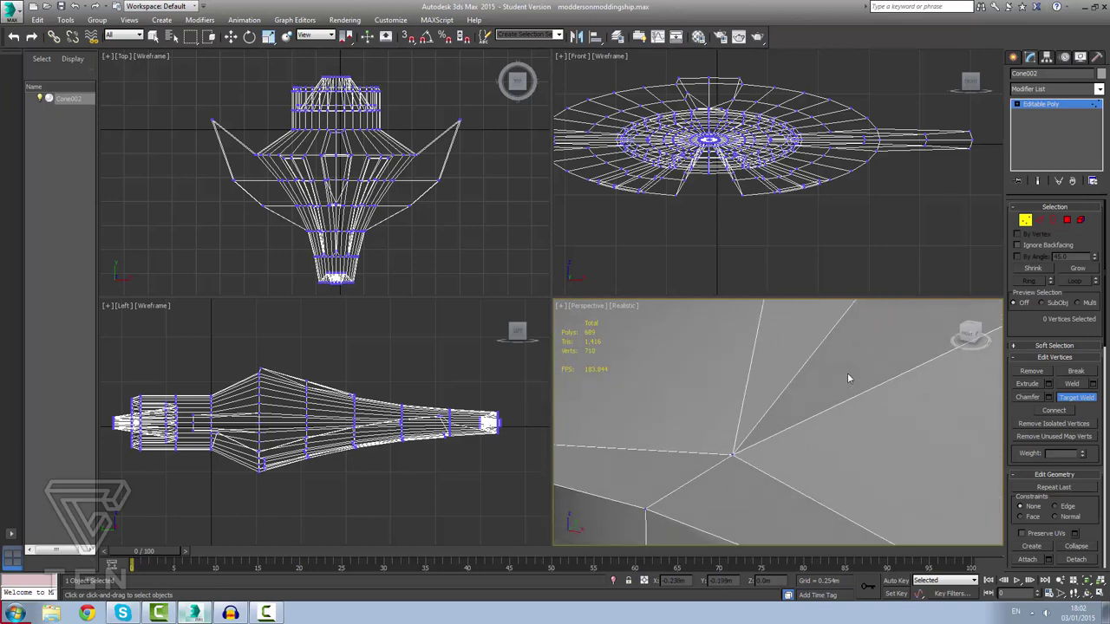
{"action": "left_click", "coordinate": [735, 537]}
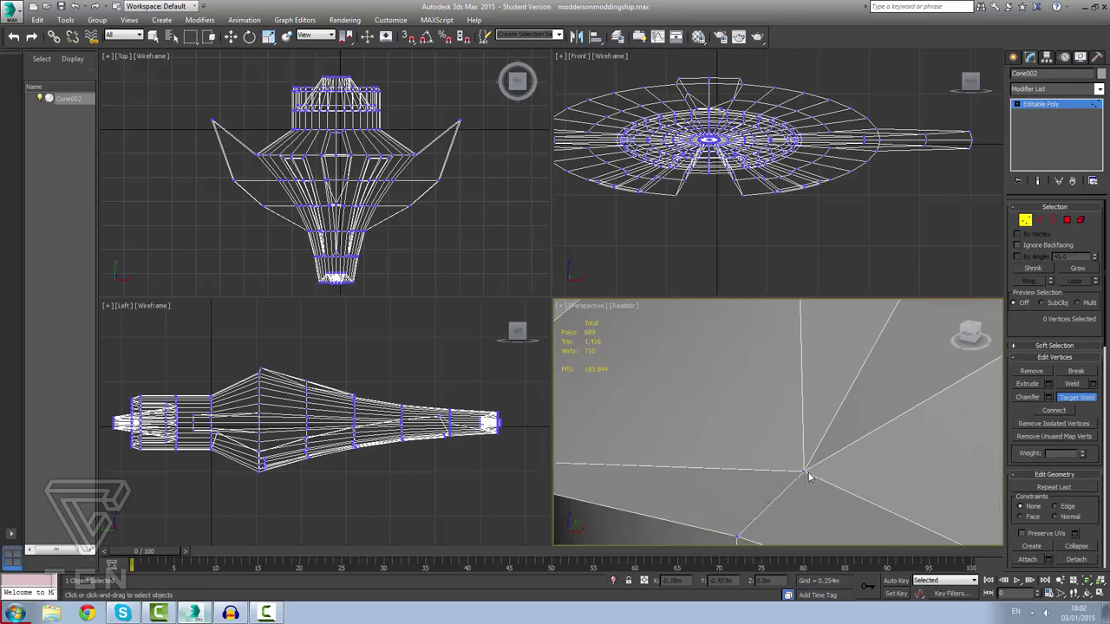
{"action": "middle_click_drag", "start_coordinate": [808, 476], "coordinate": [737, 457], "text": "alt"}
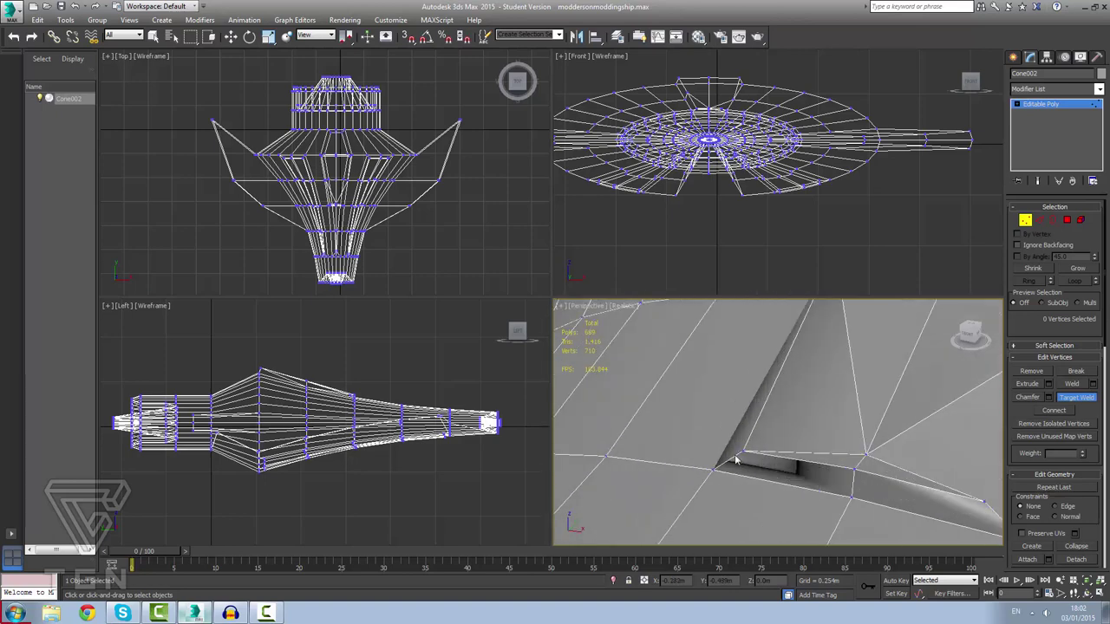
{"action": "left_click", "coordinate": [712, 468]}
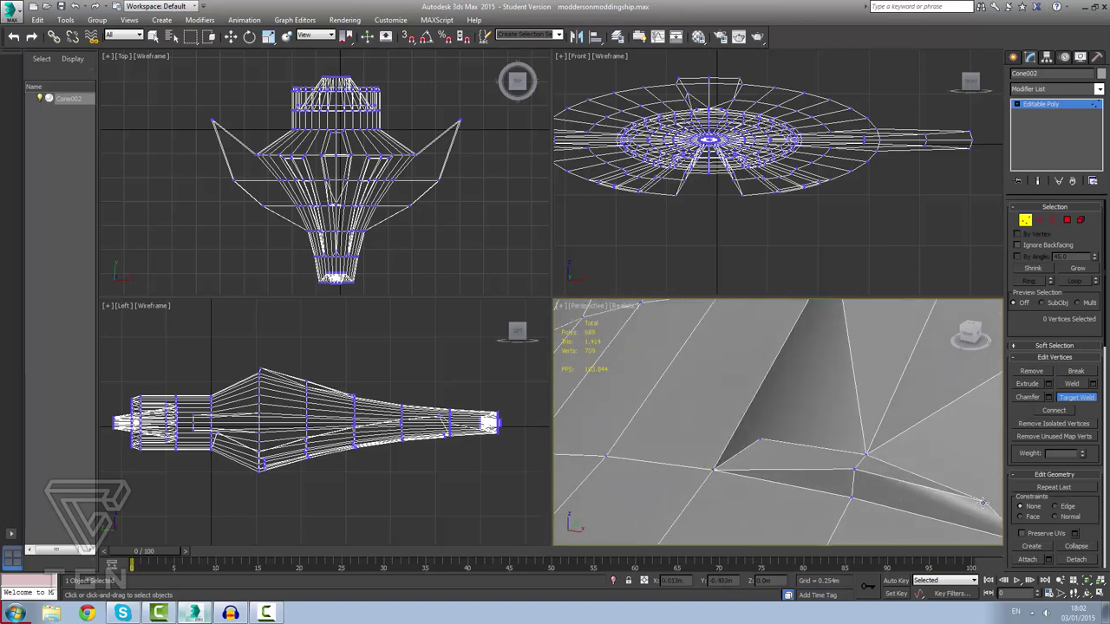
Target-weld the leftover vertices at both base corners to the hull, and merge the raised middle vertices into the hull vertex below.
{"action": "scroll", "coordinate": [982, 503], "scroll_direction": "down", "scroll_amount": 5}
{"action": "scroll", "coordinate": [982, 501], "scroll_direction": "up", "scroll_amount": 6}
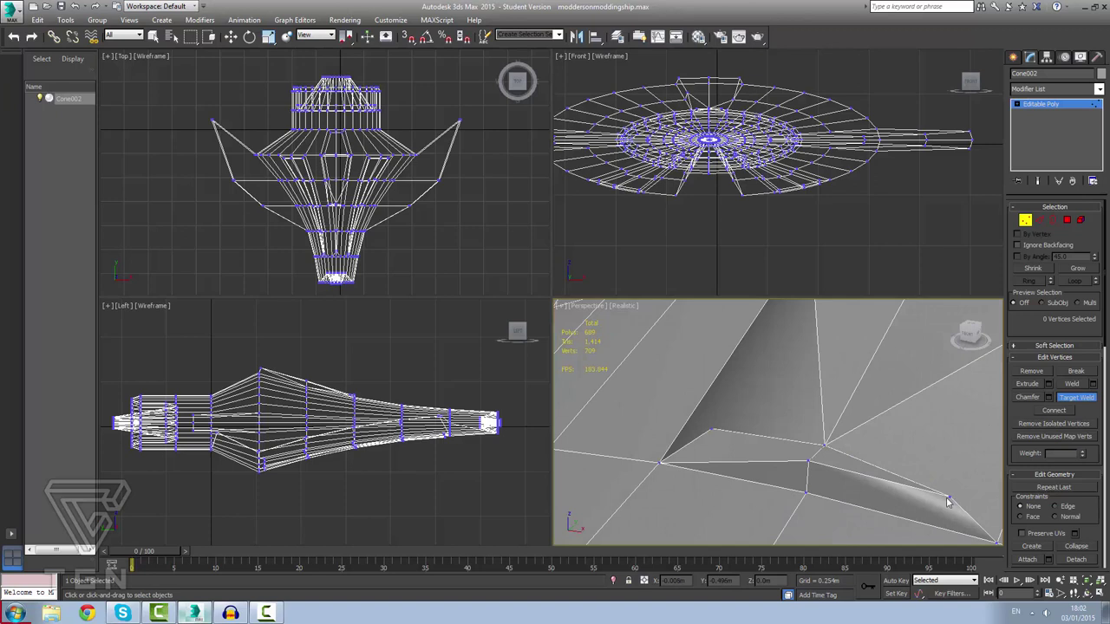
{"action": "left_click", "coordinate": [996, 540]}
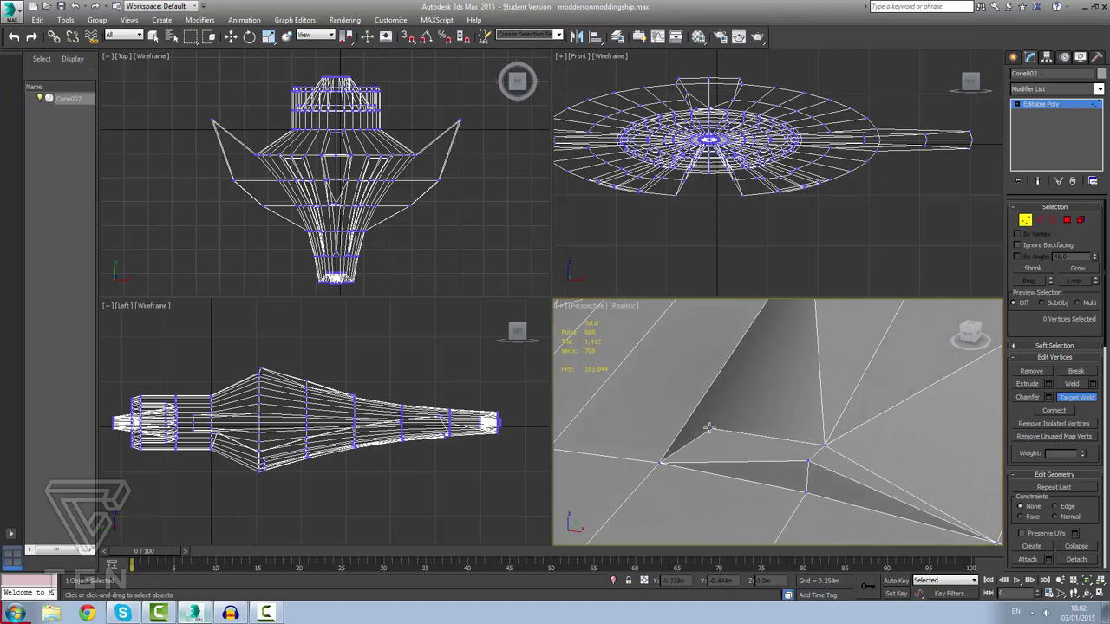
{"action": "left_click", "coordinate": [660, 462]}
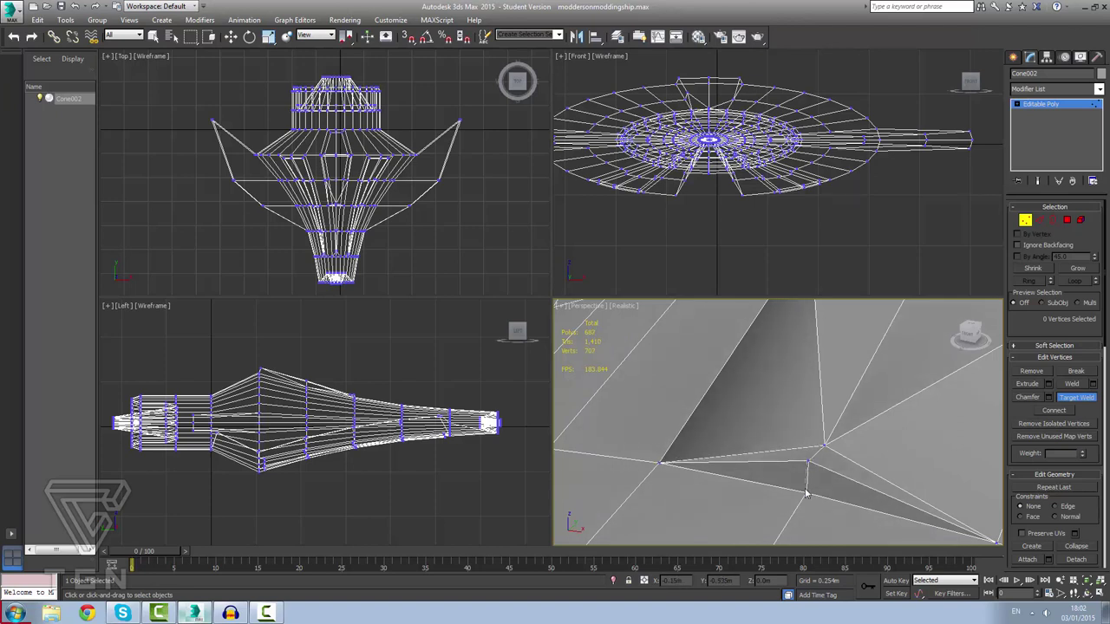
{"action": "left_click", "coordinate": [825, 446]}
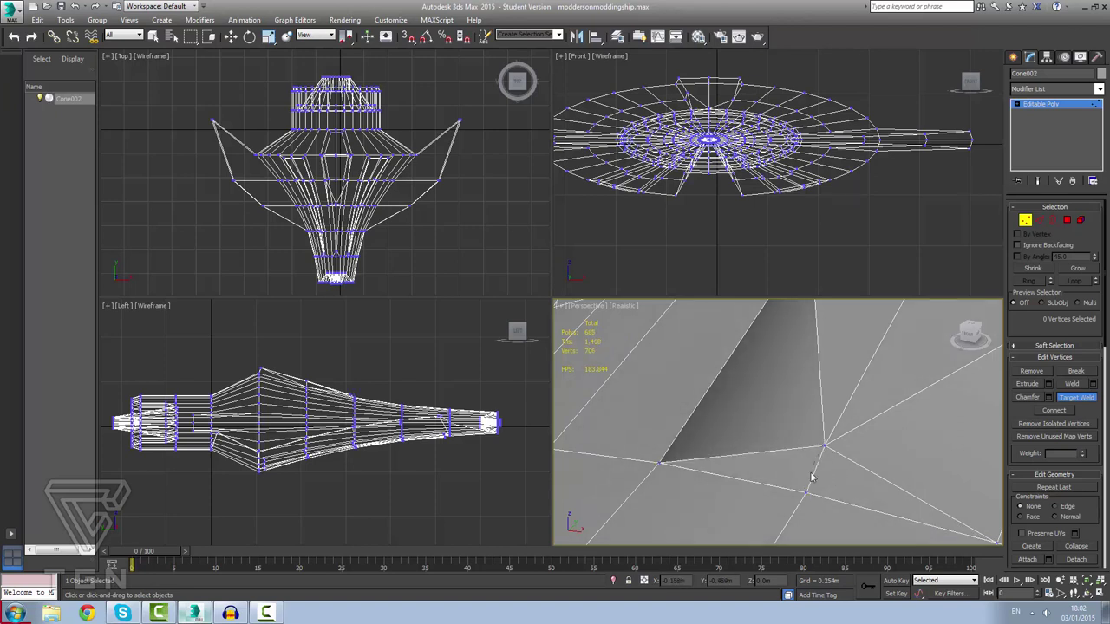
{"action": "left_click", "coordinate": [805, 492]}
Target-weld the raised vertex on the cockpit's side to the hull vertex directly beneath it.
{"action": "scroll", "coordinate": [865, 471], "scroll_direction": "down", "scroll_amount": 5}
{"action": "middle_click_drag", "start_coordinate": [884, 441], "coordinate": [933, 401], "text": "alt"}
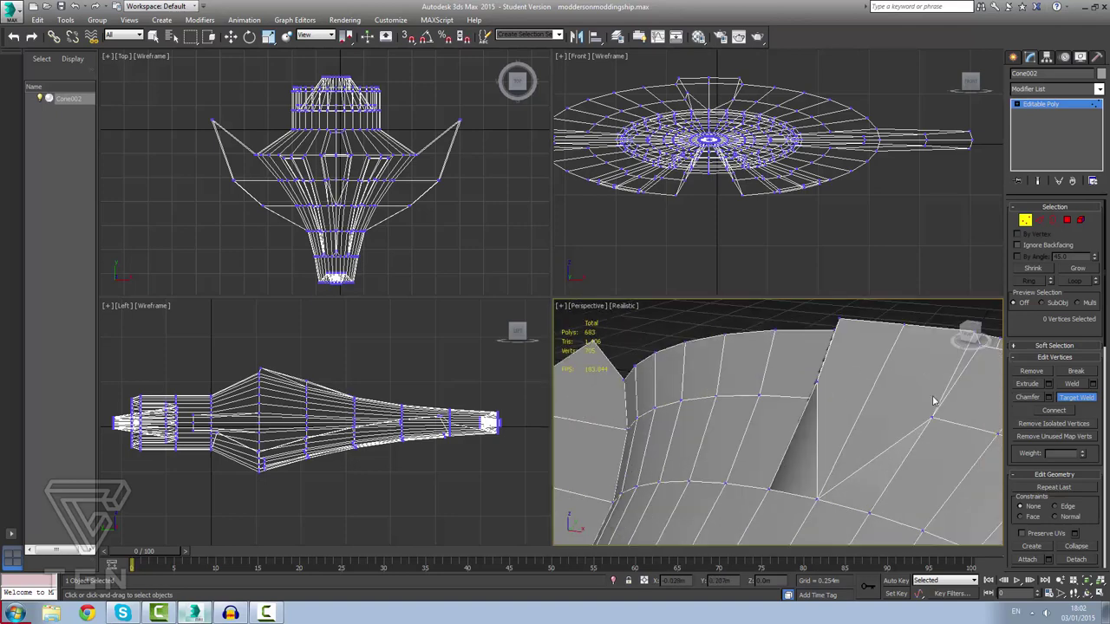
{"action": "scroll", "coordinate": [801, 373], "scroll_direction": "up", "scroll_amount": 2}
{"action": "scroll", "coordinate": [869, 429], "scroll_direction": "down", "scroll_amount": 6}
{"action": "scroll", "coordinate": [927, 432], "scroll_direction": "up", "scroll_amount": 5}
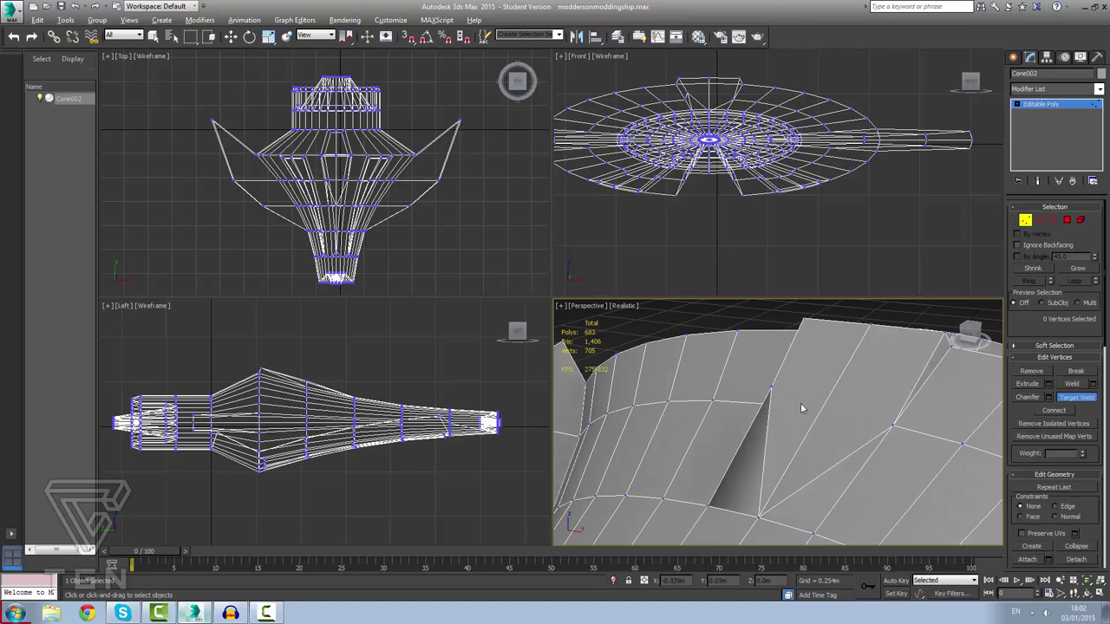
{"action": "middle_click_drag", "start_coordinate": [801, 402], "coordinate": [884, 382], "text": "alt"}
{"action": "left_click", "coordinate": [783, 391]}
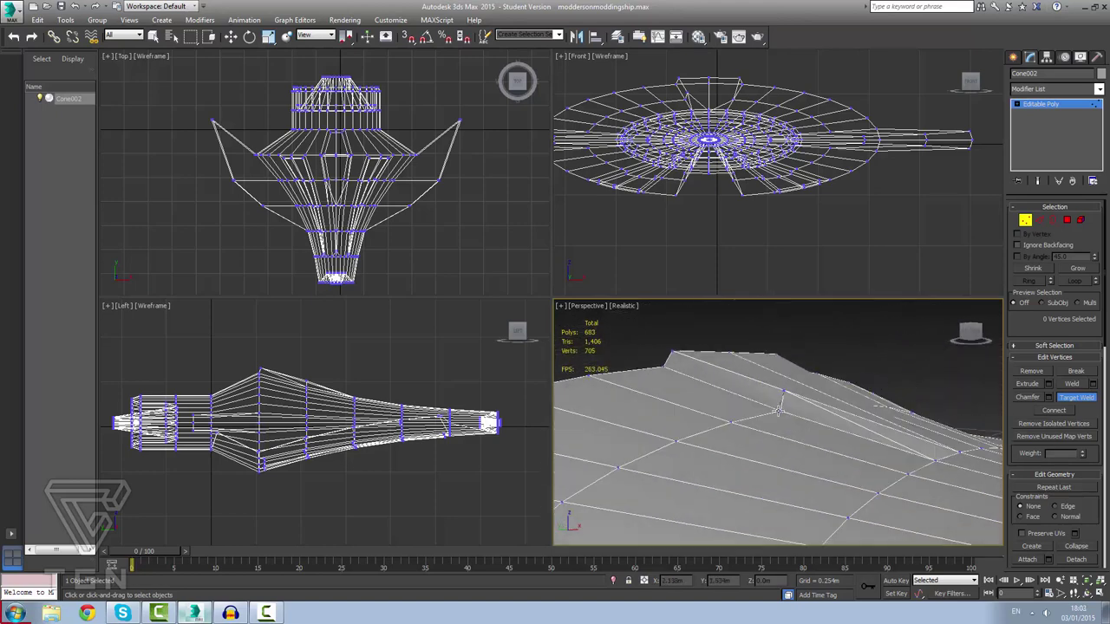
{"action": "left_click", "coordinate": [780, 410]}
Target-weld the three remaining raised vertices along the cockpit's side and rear edge down to their neighbouring hull vertices.
{"action": "middle_click_drag", "start_coordinate": [870, 391], "coordinate": [896, 399], "text": "alt"}
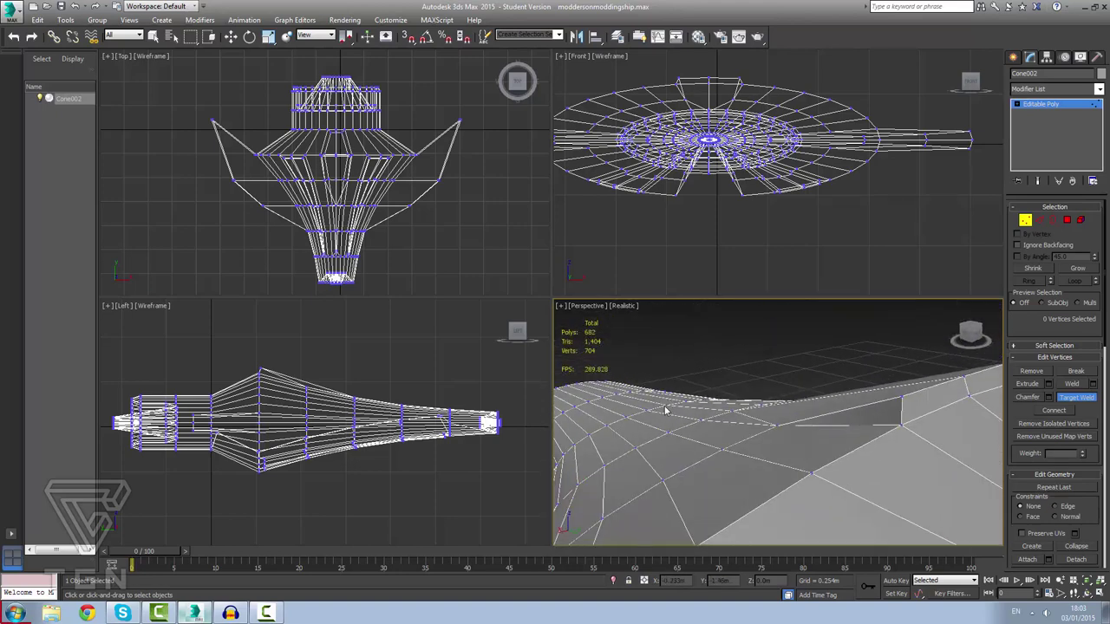
{"action": "left_click", "coordinate": [900, 425]}
{"action": "left_click", "coordinate": [963, 377]}
{"action": "left_click", "coordinate": [969, 397]}
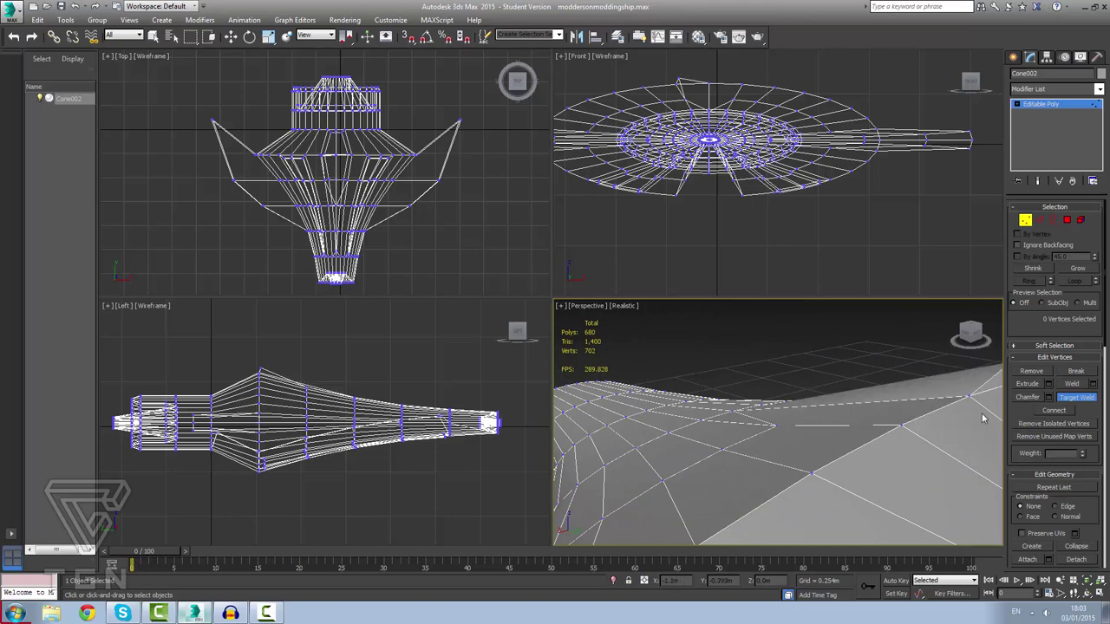
{"action": "middle_click_drag", "start_coordinate": [985, 422], "coordinate": [919, 429], "text": "alt"}
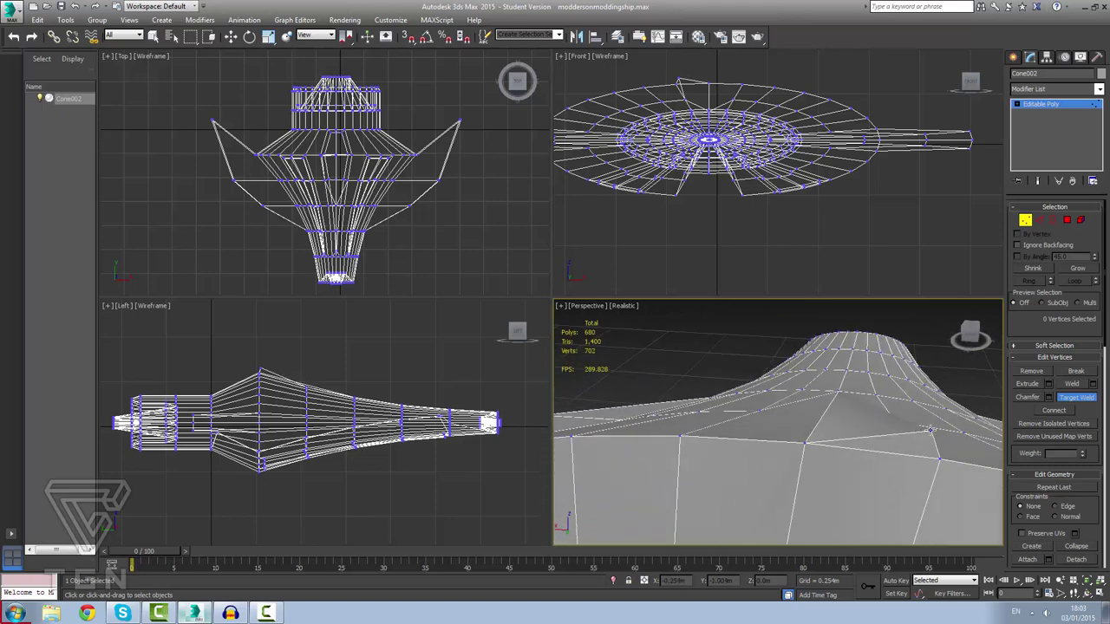
{"action": "left_click", "coordinate": [930, 428]}
{"action": "left_click", "coordinate": [939, 457]}
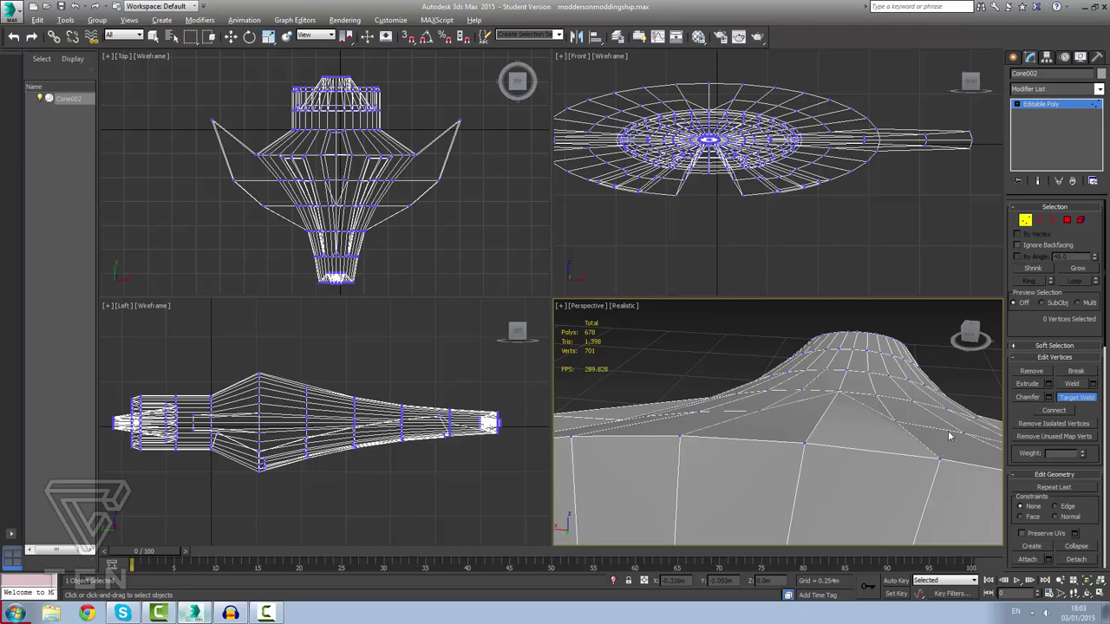
Remove the two diagonal edges forming a V on the hull where the cockpit was flattened.
{"action": "middle_click_drag", "start_coordinate": [950, 438], "coordinate": [741, 400], "text": "alt"}
{"action": "scroll", "coordinate": [740, 404], "scroll_direction": "up", "scroll_amount": 2}
{"action": "scroll", "coordinate": [842, 376], "scroll_direction": "down", "scroll_amount": 8}
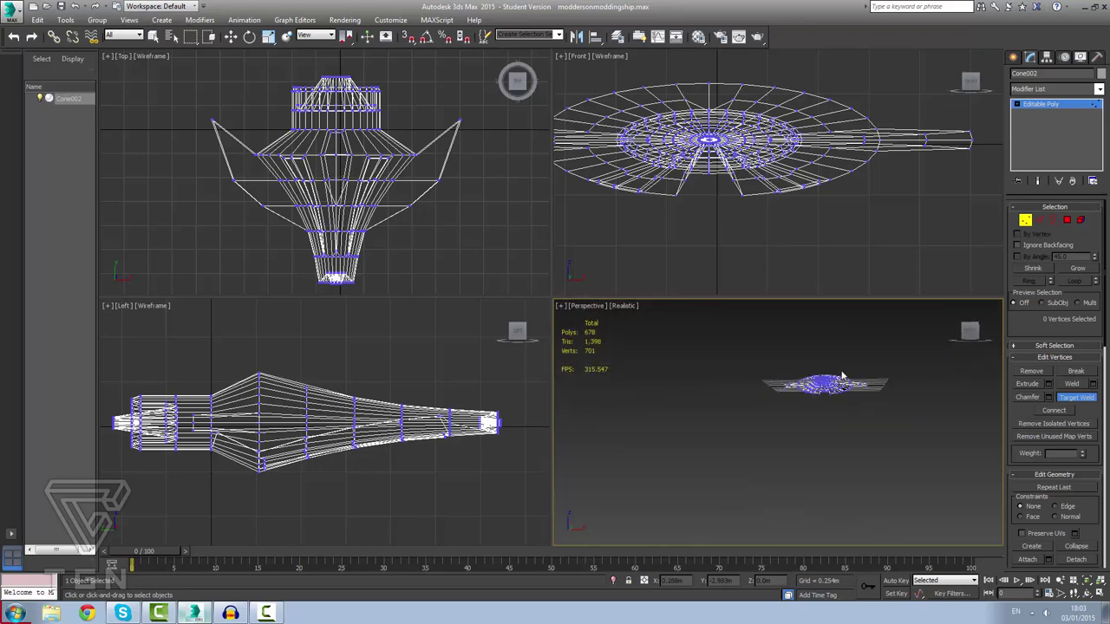
{"action": "scroll", "coordinate": [780, 457], "scroll_direction": "up", "scroll_amount": 4}
{"action": "scroll", "coordinate": [781, 457], "scroll_direction": "up", "scroll_amount": 8}
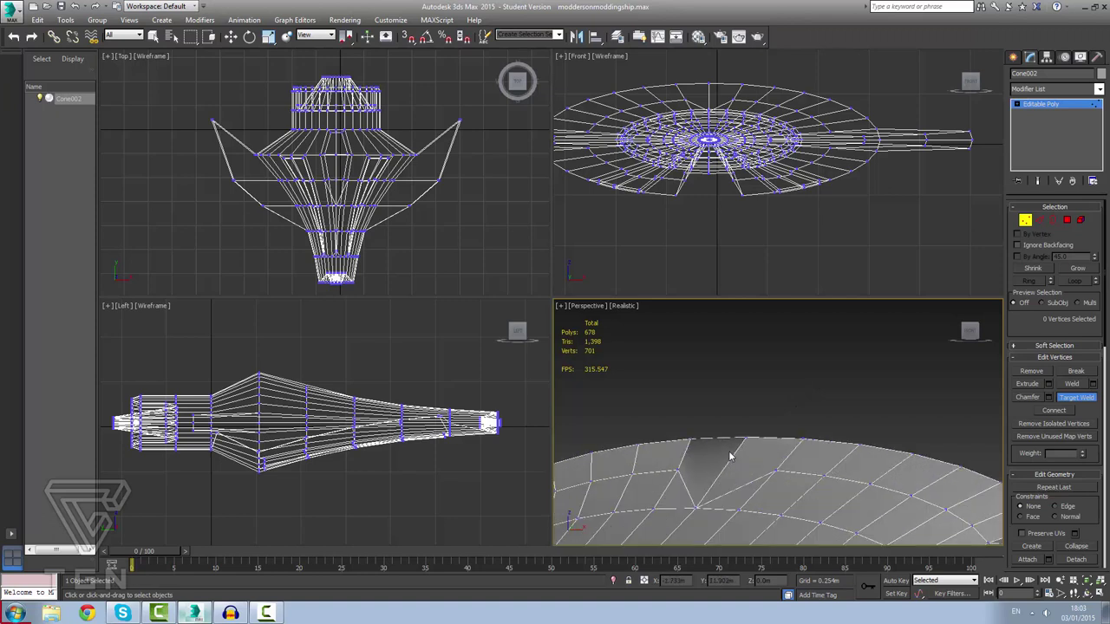
{"action": "middle_click_drag", "start_coordinate": [738, 476], "coordinate": [737, 468], "text": "alt"}
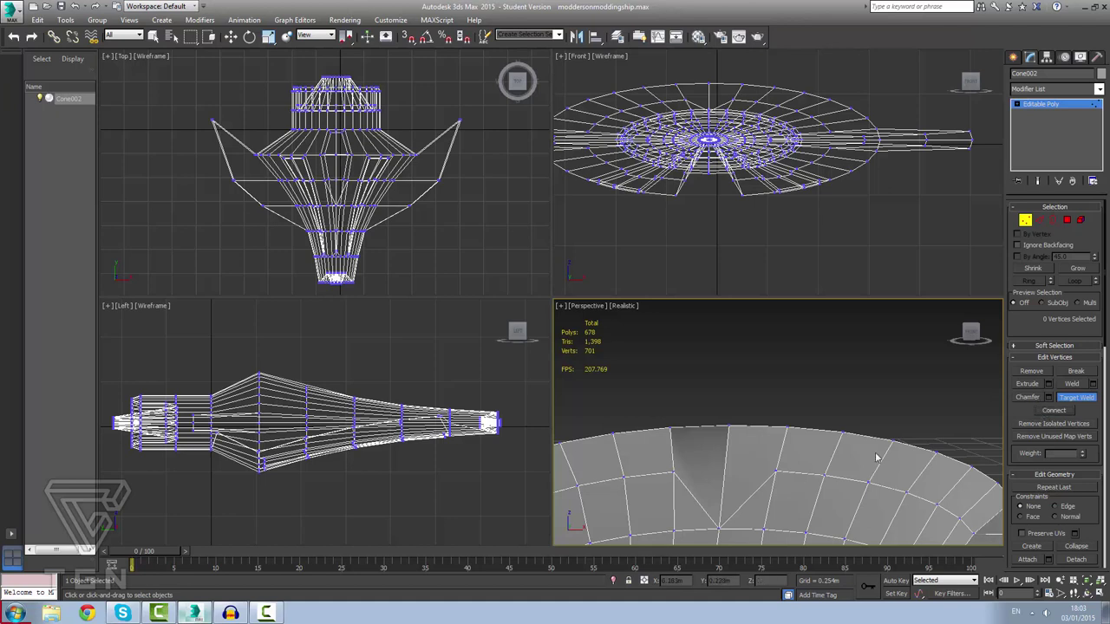
{"action": "left_click", "coordinate": [1039, 221]}
{"action": "key", "text": "w"}
{"action": "left_click", "coordinate": [740, 512]}
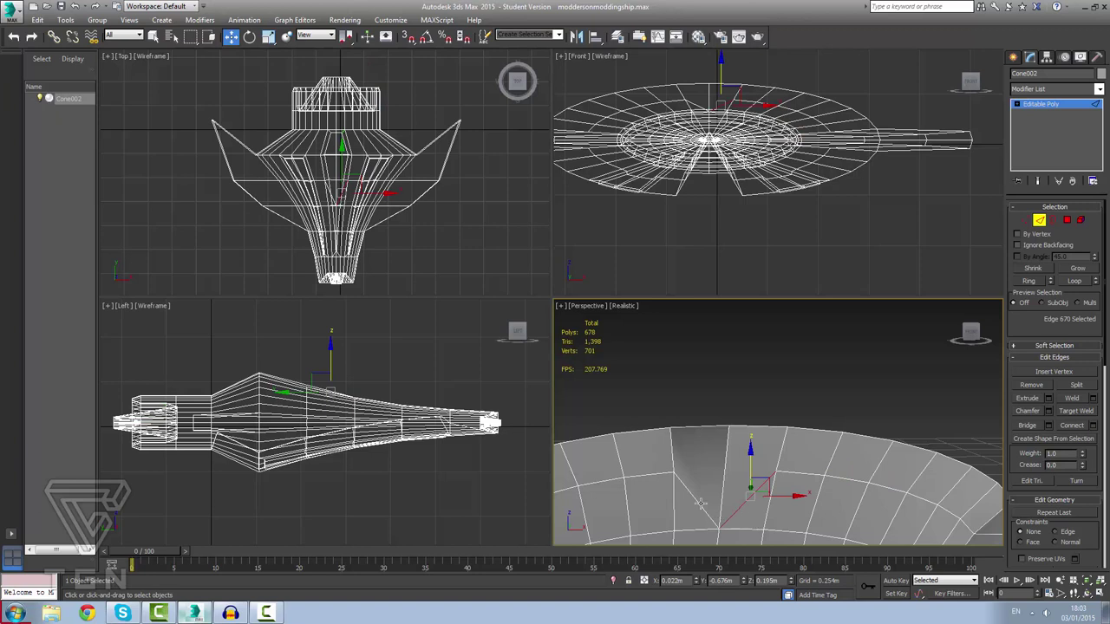
{"action": "left_click", "coordinate": [699, 504], "text": "ctrl"}
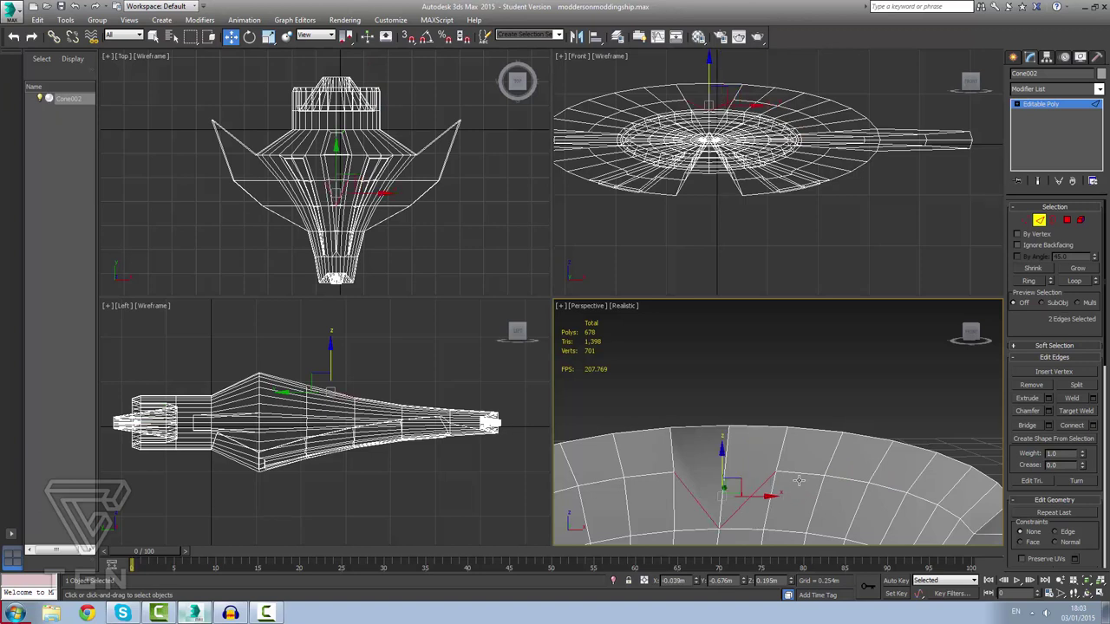
{"action": "left_click", "coordinate": [792, 488]}
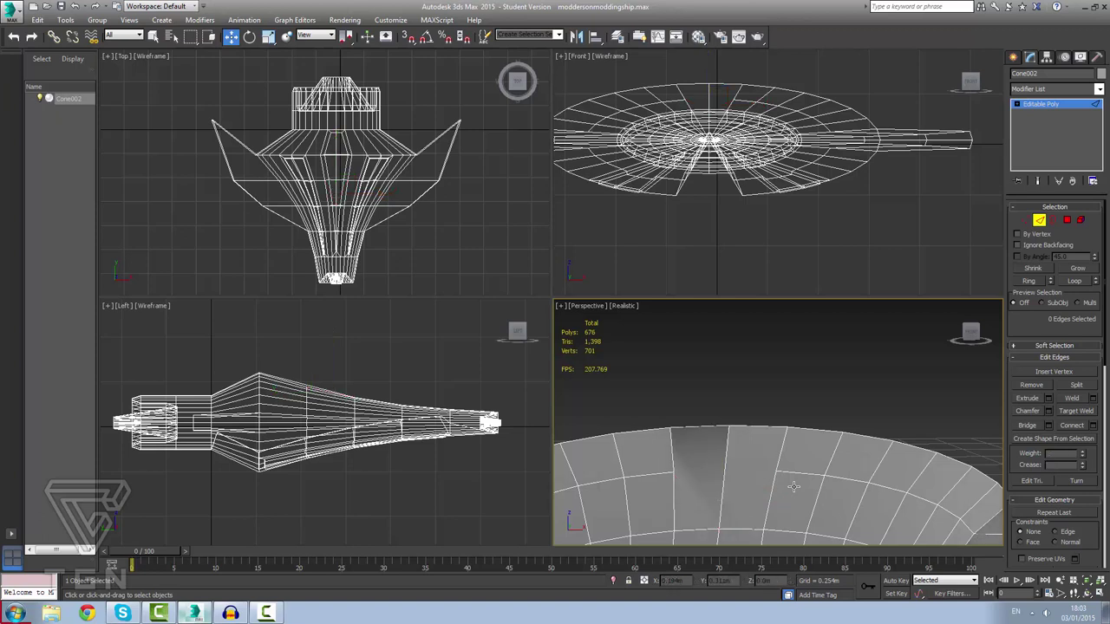
{"action": "scroll", "coordinate": [731, 507], "scroll_direction": "up", "scroll_amount": 2}
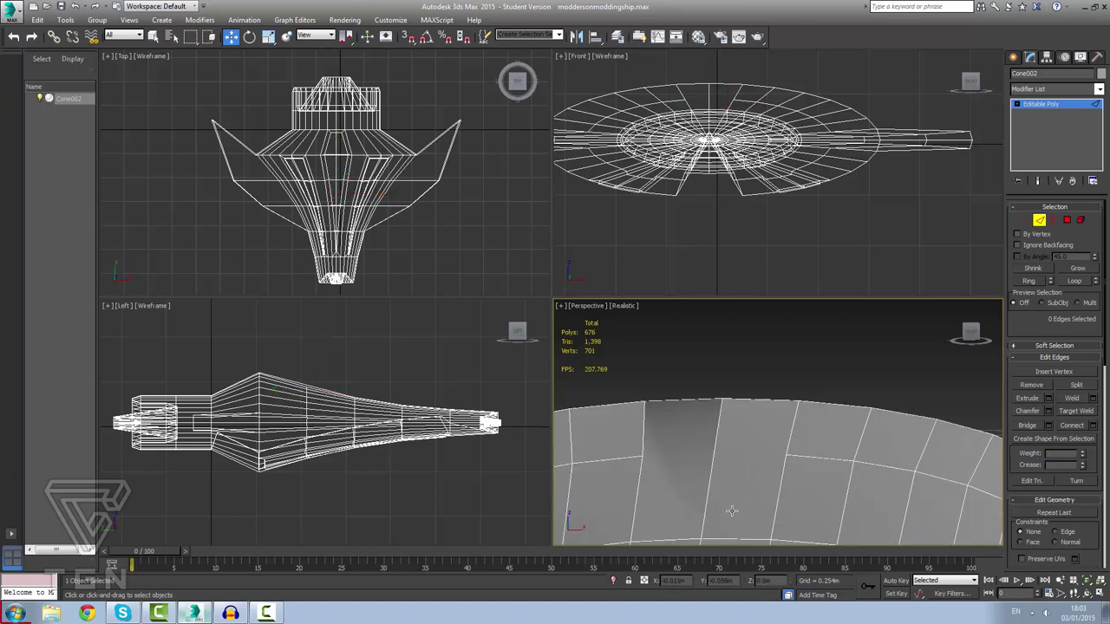
{"action": "mouse_move", "coordinate": [731, 508]}
{"action": "middle_mouse_down", "text": "alt"}
{"action": "mouse_move", "coordinate": [728, 488]}
{"action": "mouse_move", "coordinate": [733, 502]}
{"action": "middle_mouse_up", "text": "alt"}
{"action": "scroll", "coordinate": [727, 487], "scroll_direction": "up", "scroll_amount": 2}
{"action": "scroll", "coordinate": [730, 492], "scroll_direction": "down", "scroll_amount": 2}
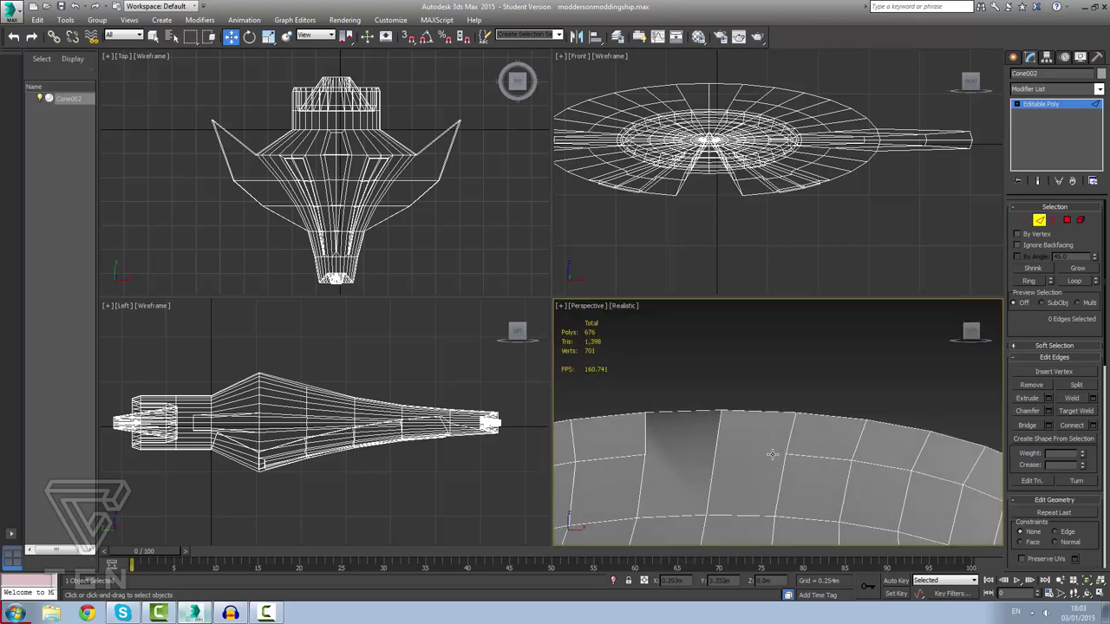
{"action": "left_click", "coordinate": [1026, 221]}
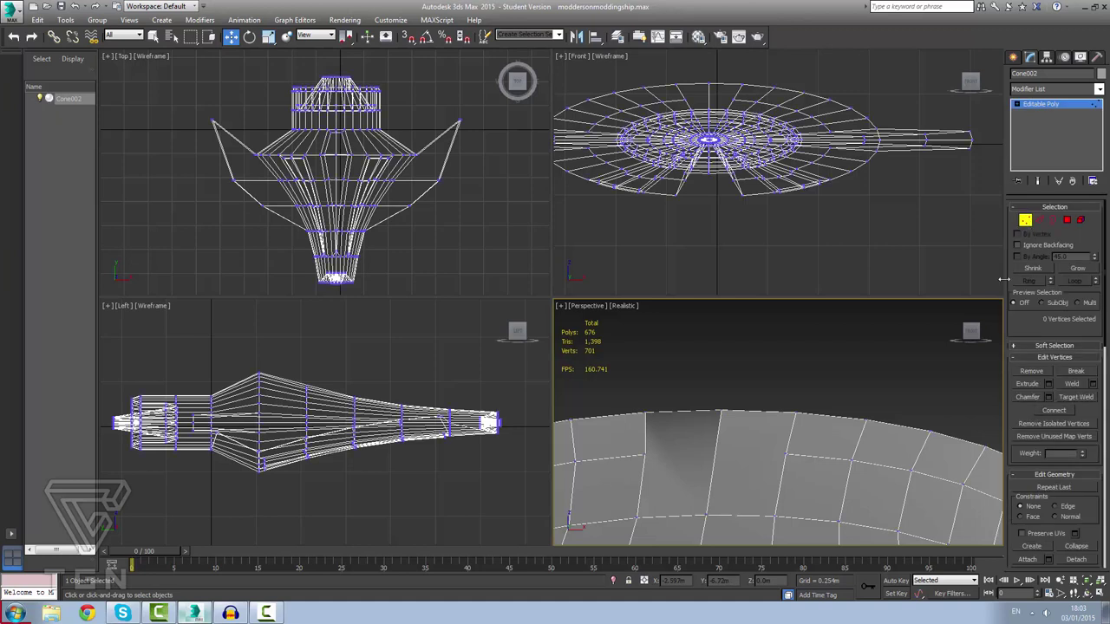
{"action": "left_click", "coordinate": [1040, 221]}
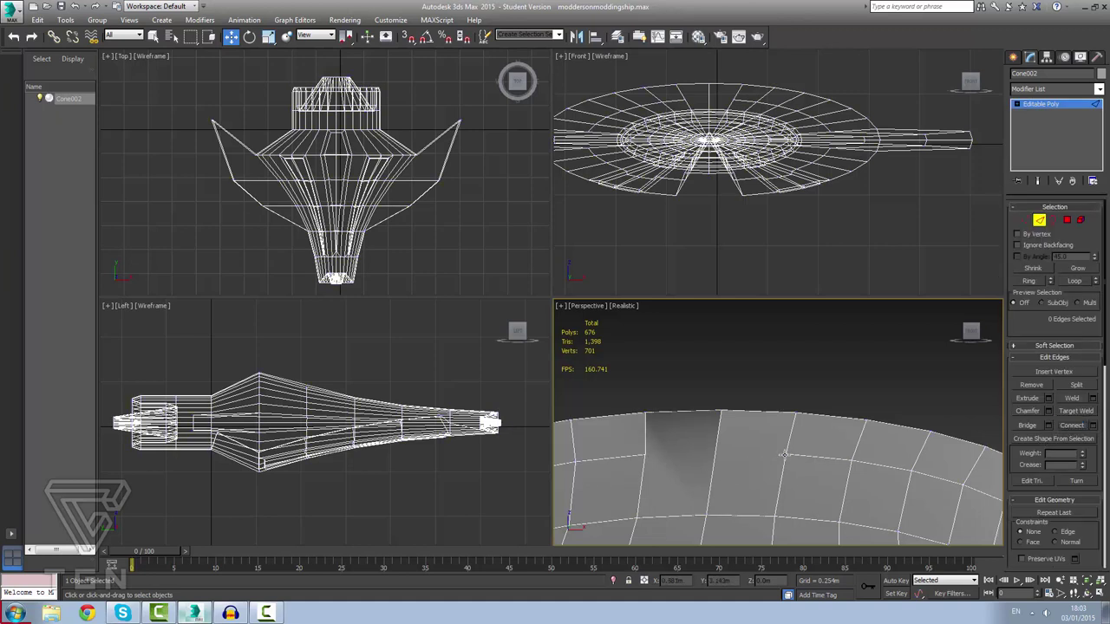
Cut the missing crosswise edge on the hull between the two dead-end vertices, passing through the lengthwise edge between them.
{"action": "left_click", "coordinate": [1025, 221]}
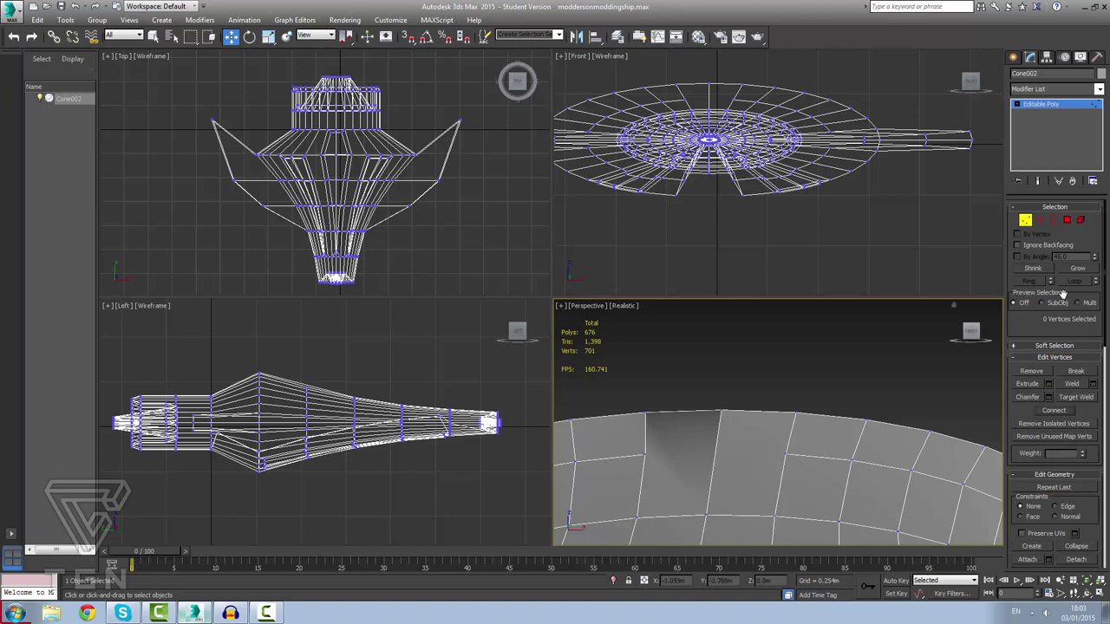
{"action": "left_click", "coordinate": [1039, 220]}
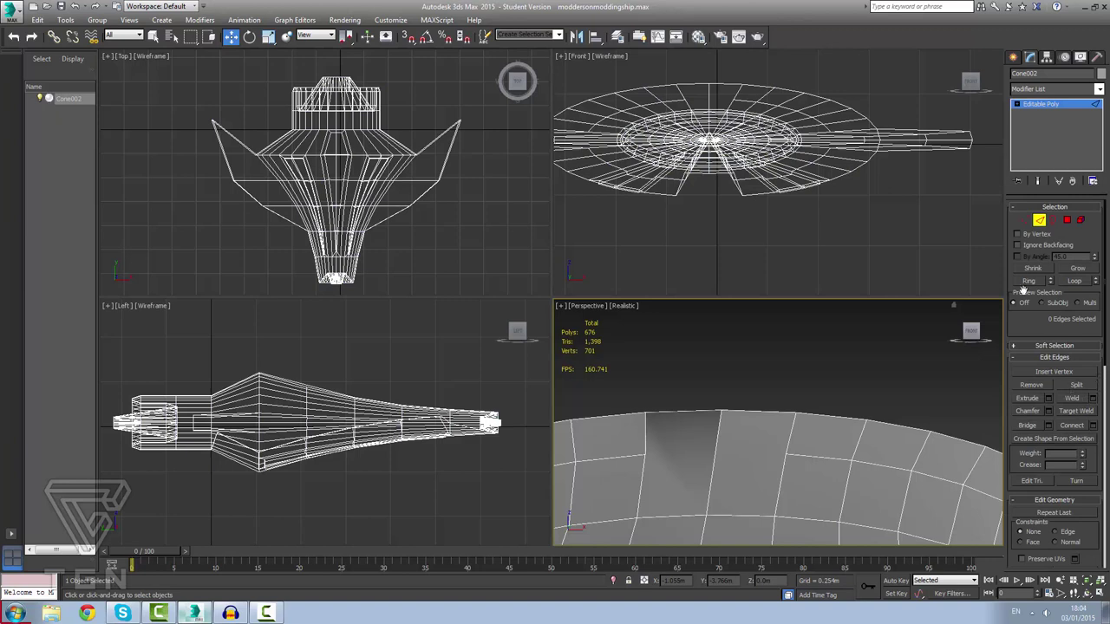
{"action": "left_click", "coordinate": [1025, 222]}
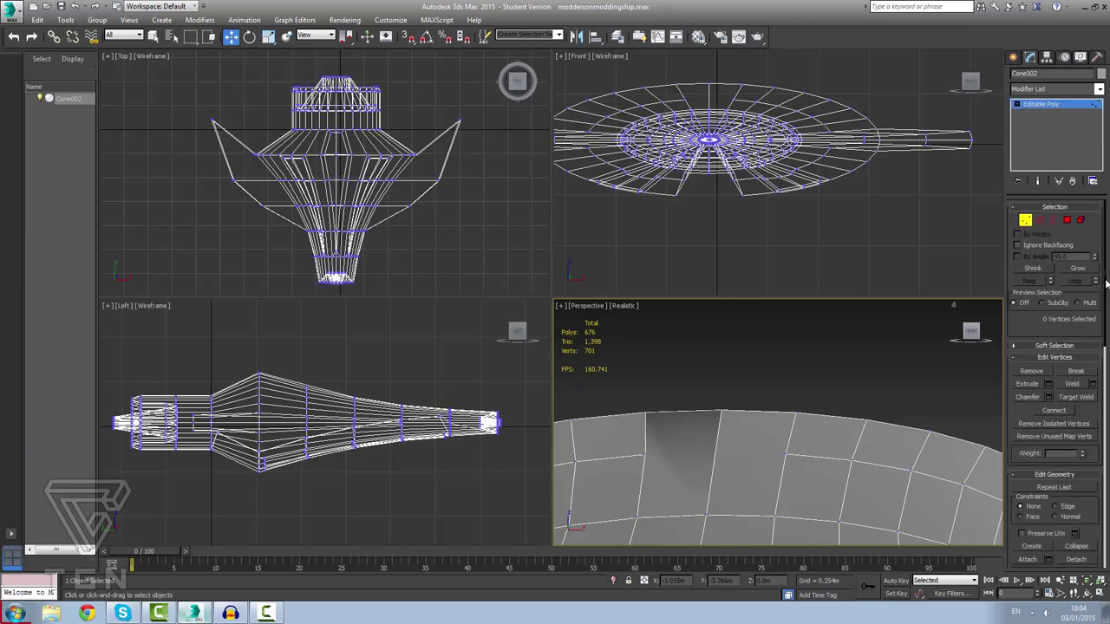
{"action": "left_click_drag", "start_coordinate": [1105, 283], "coordinate": [1104, 358]}
{"action": "left_click", "coordinate": [1069, 427]}
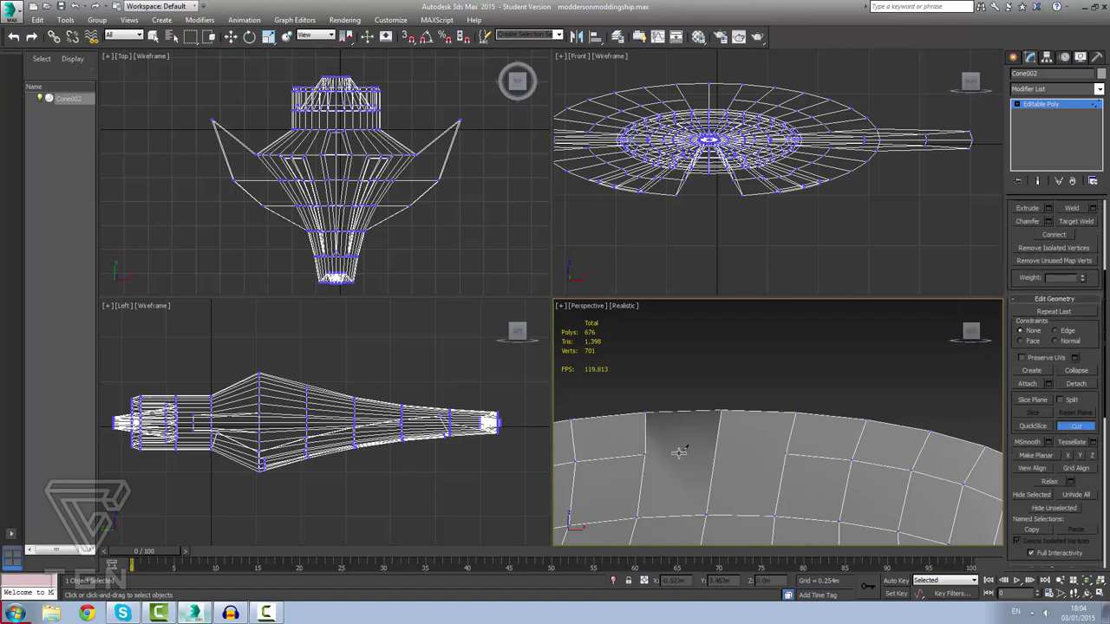
{"action": "left_click", "coordinate": [646, 455]}
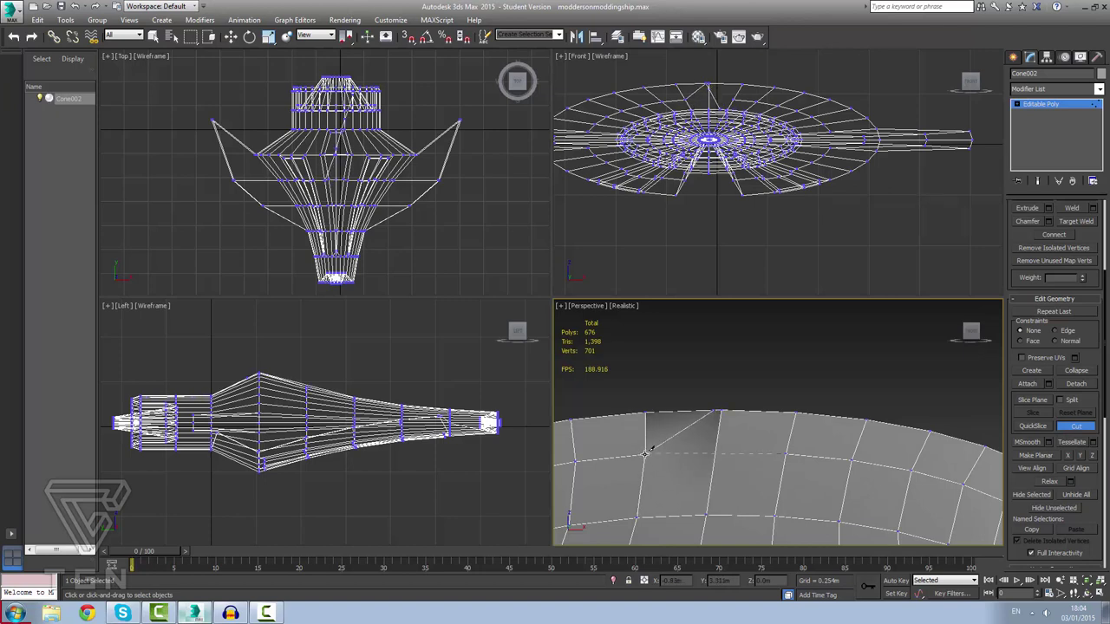
{"action": "left_click", "coordinate": [716, 449]}
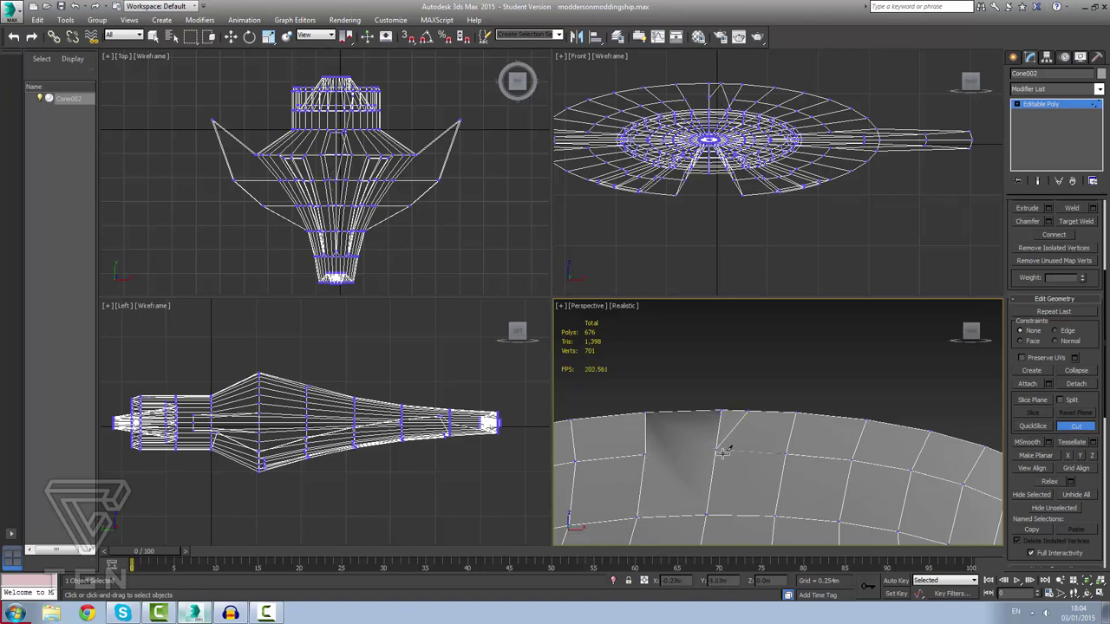
{"action": "right_click", "coordinate": [724, 453]}
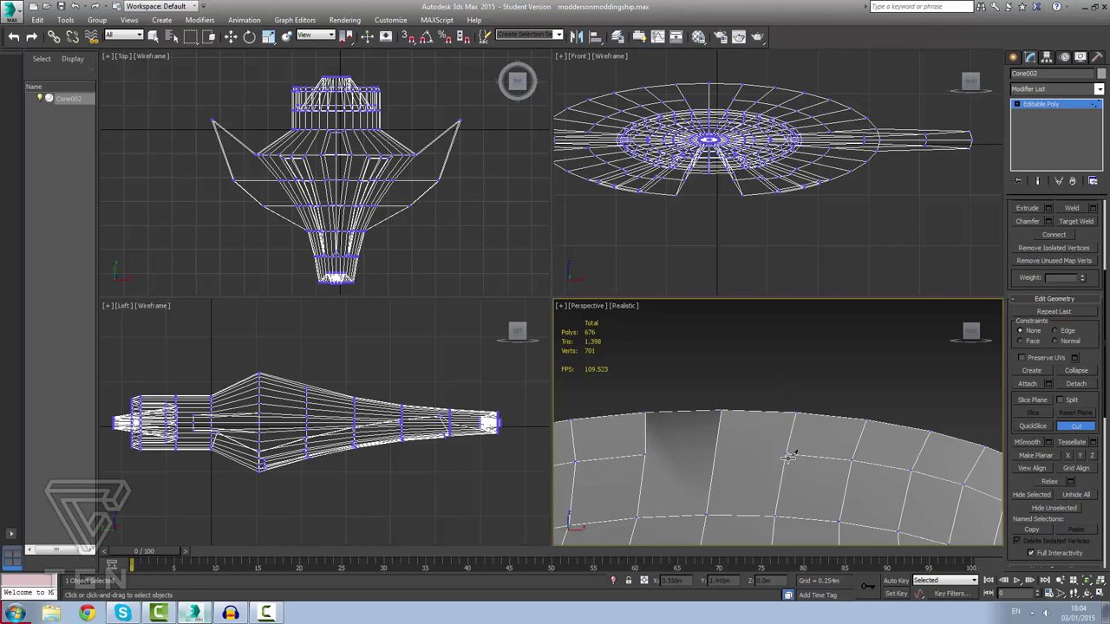
{"action": "left_click", "coordinate": [785, 454]}
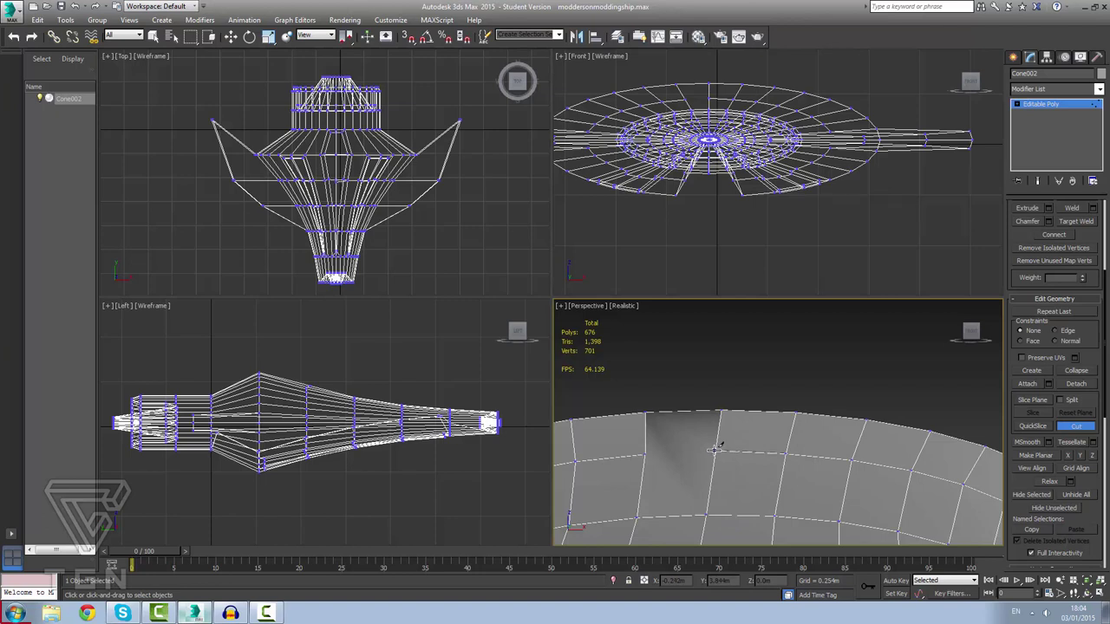
{"action": "left_click", "coordinate": [716, 450]}
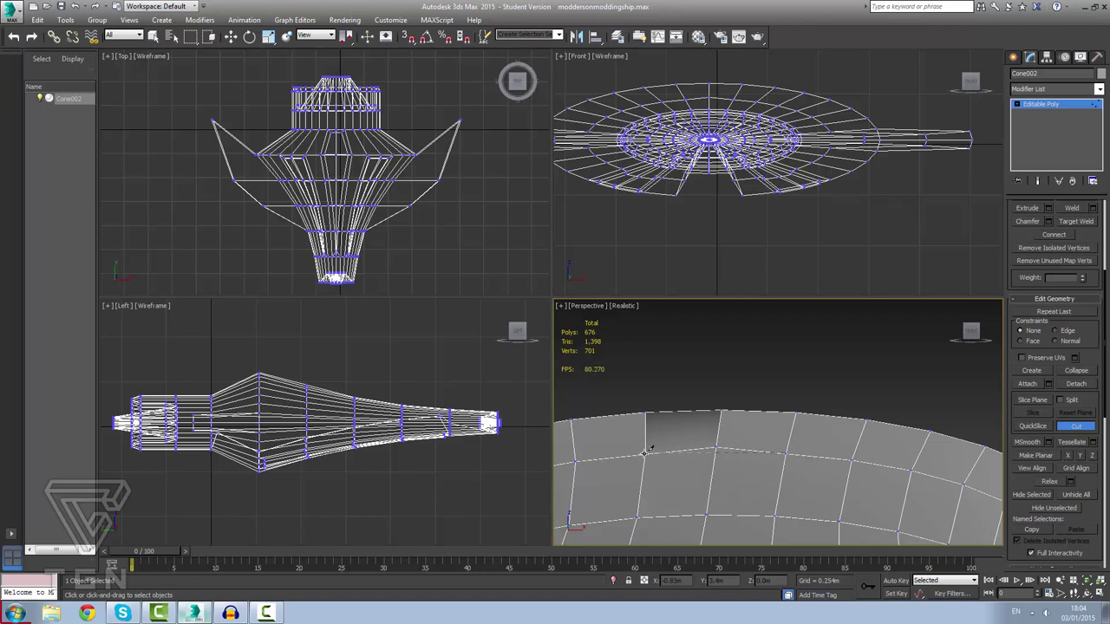
{"action": "left_click", "coordinate": [644, 452]}
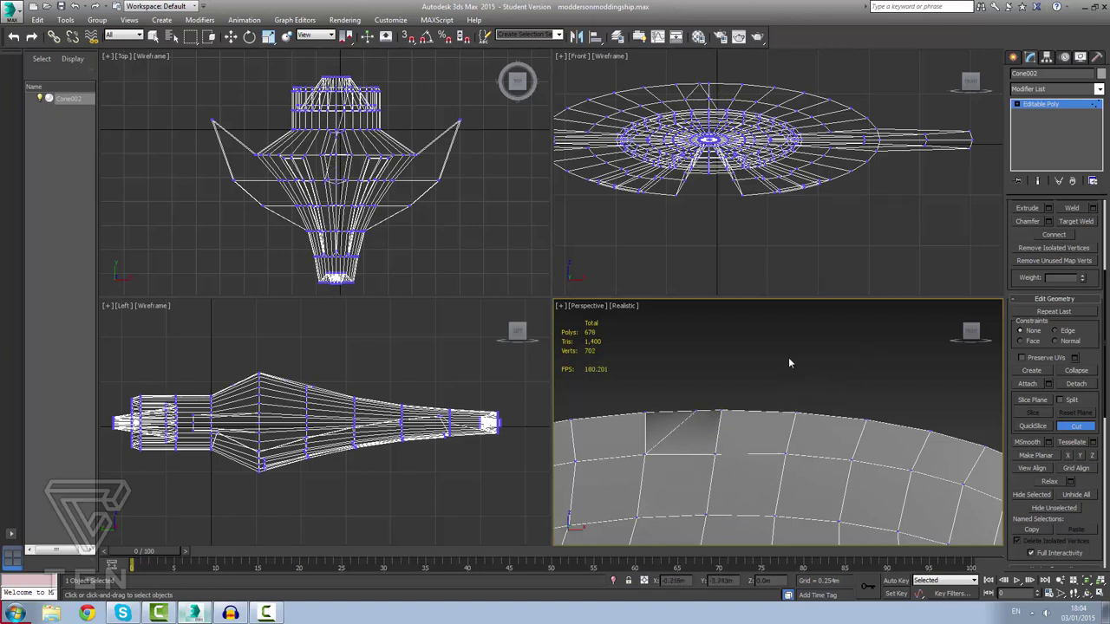
Move the newly cut middle vertex along the Y axis to align it with the neighbouring vertices of the hull's crosswise edge loop.
{"action": "middle_click_drag", "start_coordinate": [837, 378], "coordinate": [734, 414], "text": "alt"}
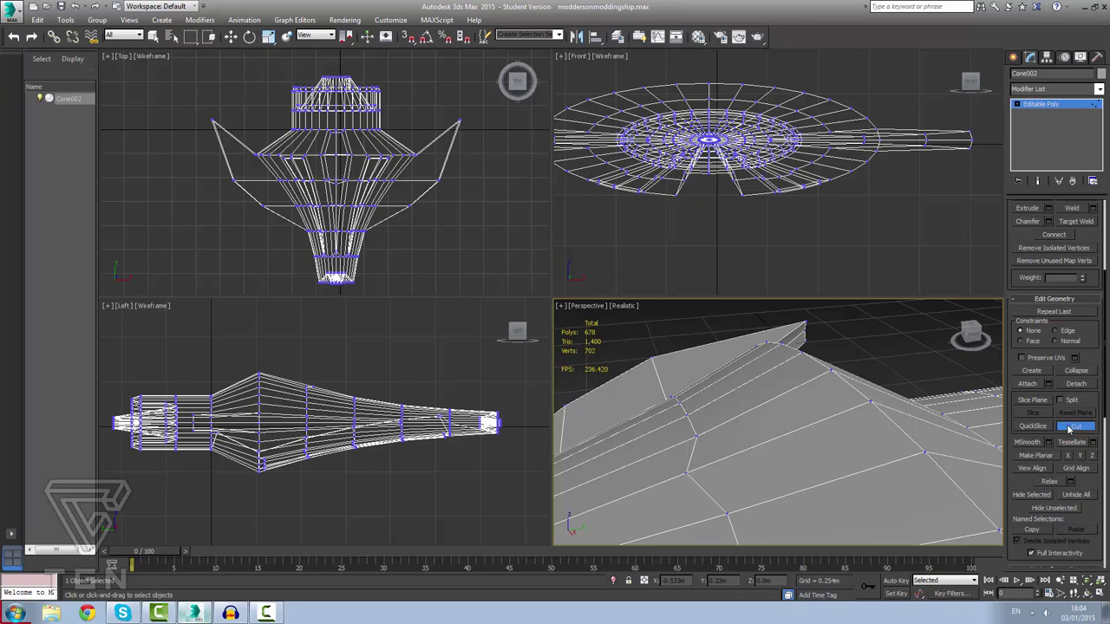
{"action": "left_click", "coordinate": [1069, 428]}
{"action": "left_click", "coordinate": [685, 471]}
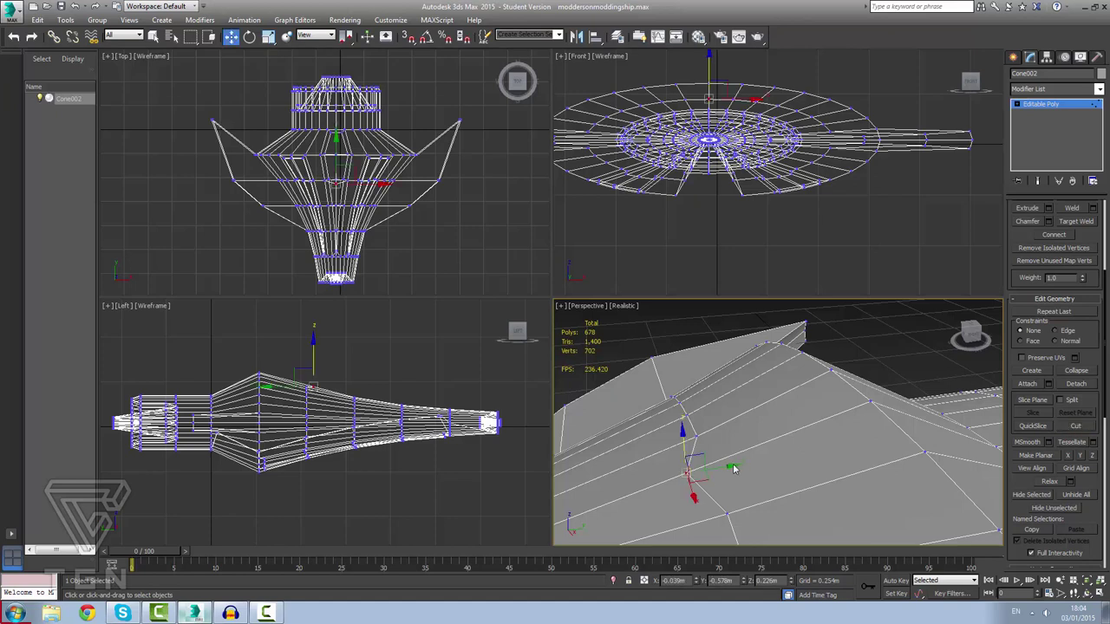
{"action": "left_click_drag", "start_coordinate": [732, 468], "coordinate": [720, 507]}
{"action": "left_click", "coordinate": [711, 527]}
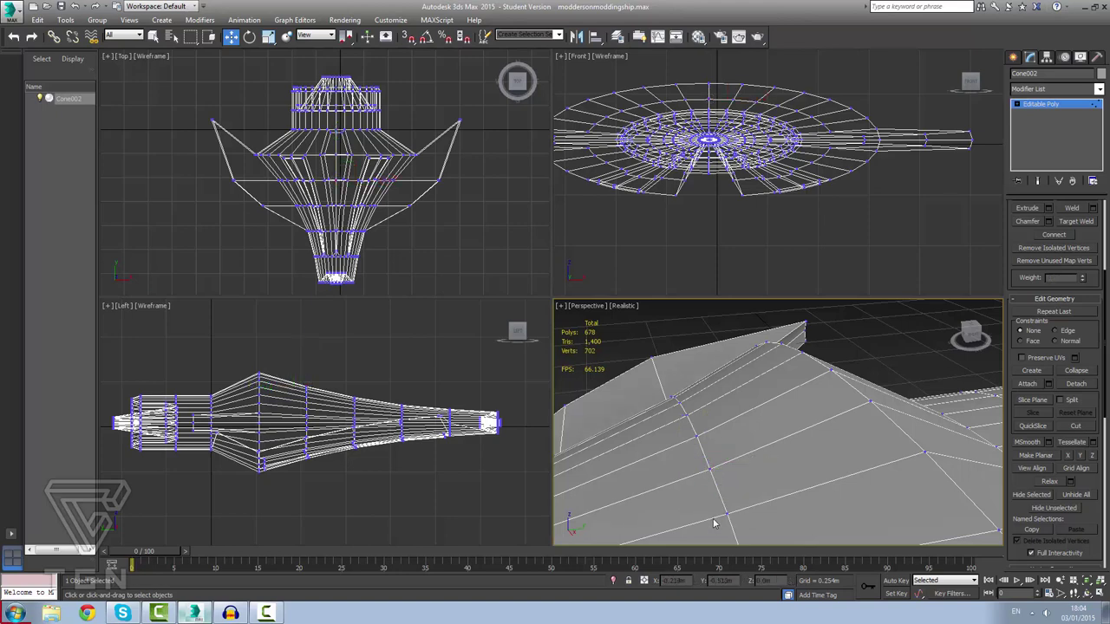
Nudge the realigned vertex slightly down along Z so it follows the hull's curvature.
{"action": "scroll", "coordinate": [712, 525], "scroll_direction": "up", "scroll_amount": 5}
{"action": "scroll", "coordinate": [707, 485], "scroll_direction": "up", "scroll_amount": 4}
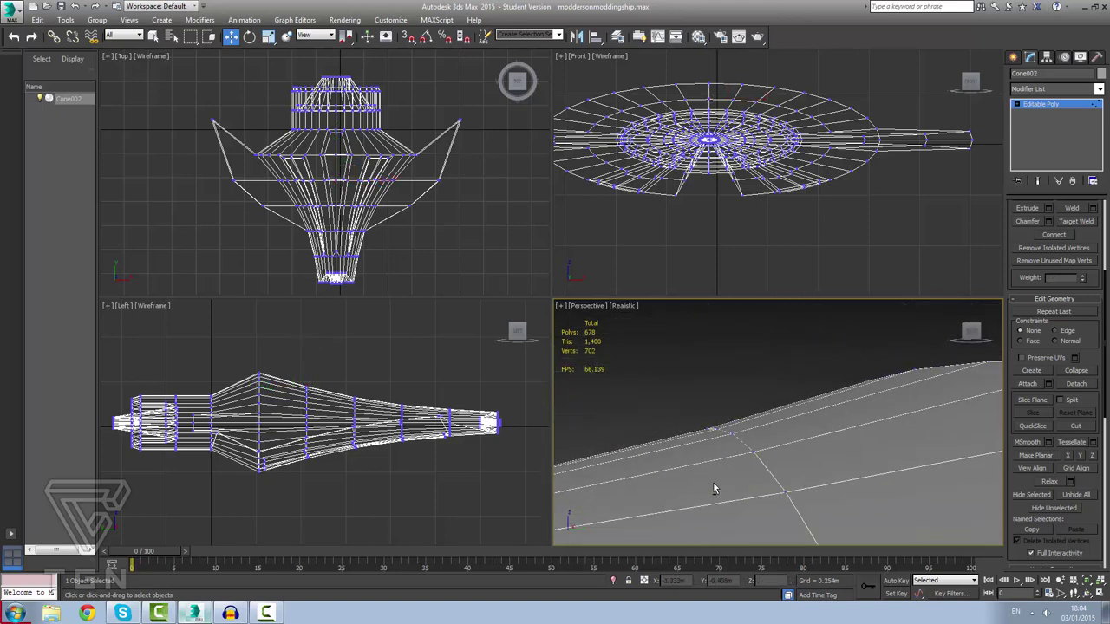
{"action": "left_click", "coordinate": [718, 430]}
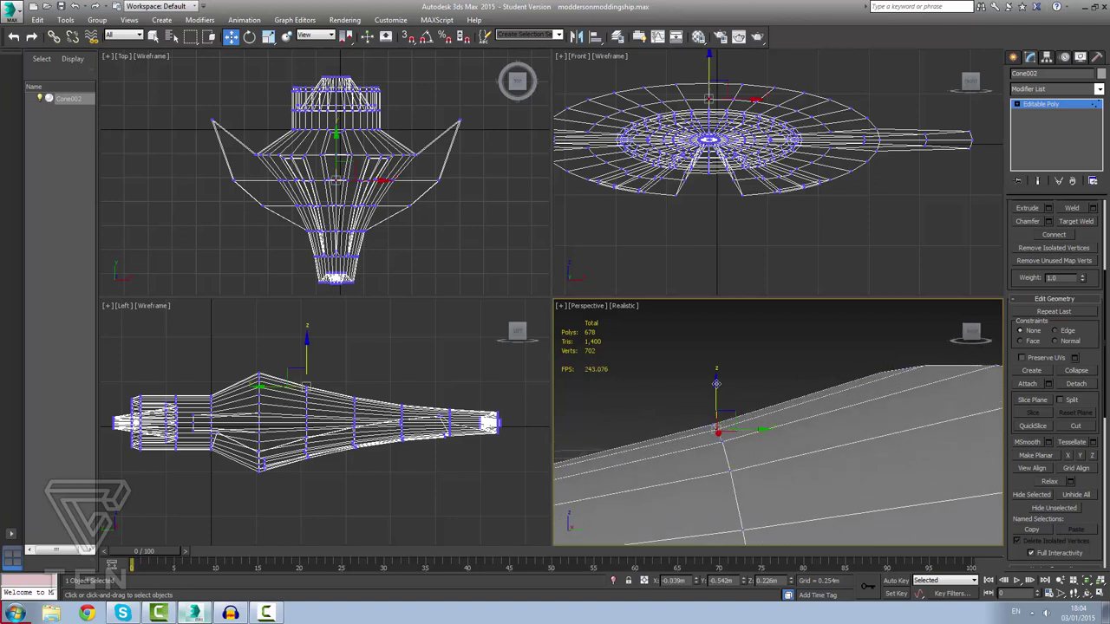
{"action": "left_click_drag", "start_coordinate": [716, 383], "coordinate": [716, 386]}
{"action": "left_click", "coordinate": [789, 478]}
{"action": "middle_click_drag", "start_coordinate": [788, 476], "coordinate": [879, 485], "text": "alt"}
{"action": "scroll", "coordinate": [872, 447], "scroll_direction": "up", "scroll_amount": 3}
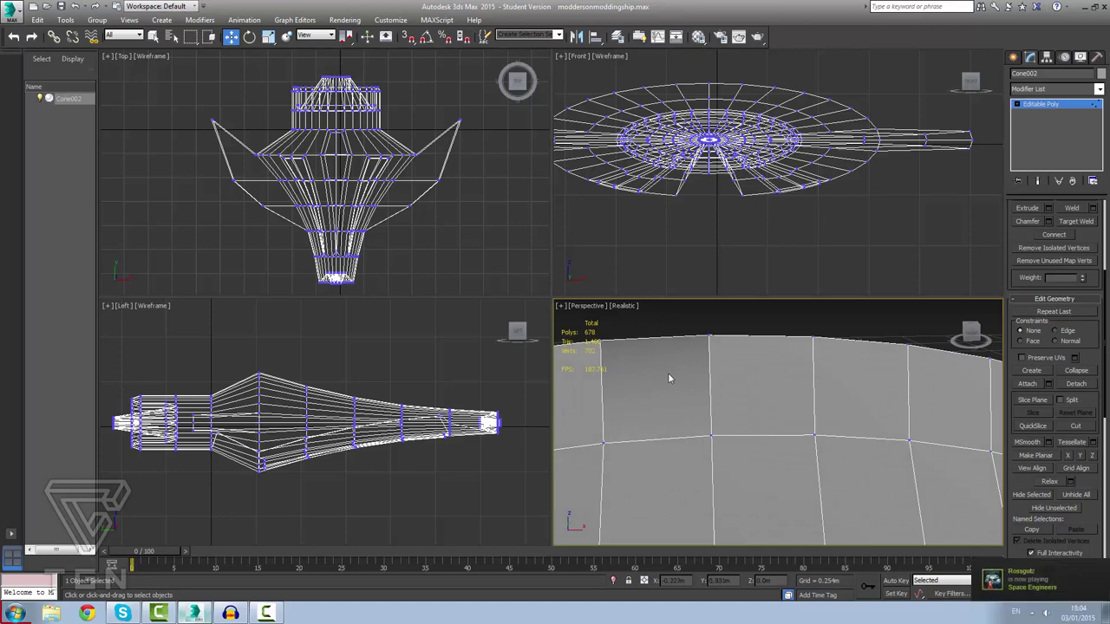
{"action": "middle_click_drag", "start_coordinate": [668, 378], "coordinate": [711, 365], "text": "alt"}
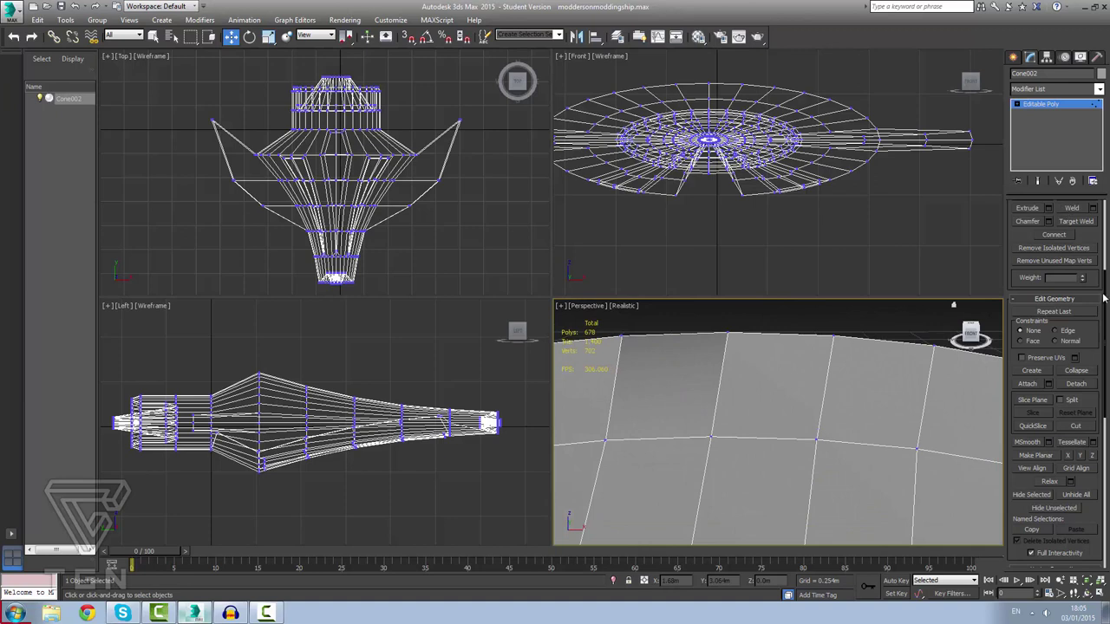
Switch to polygon editing and select only the darker-shaded hull polygon next to the adjusted vertex.
{"action": "left_click_drag", "start_coordinate": [1106, 298], "coordinate": [1107, 222]}
{"action": "left_click", "coordinate": [1068, 215]}
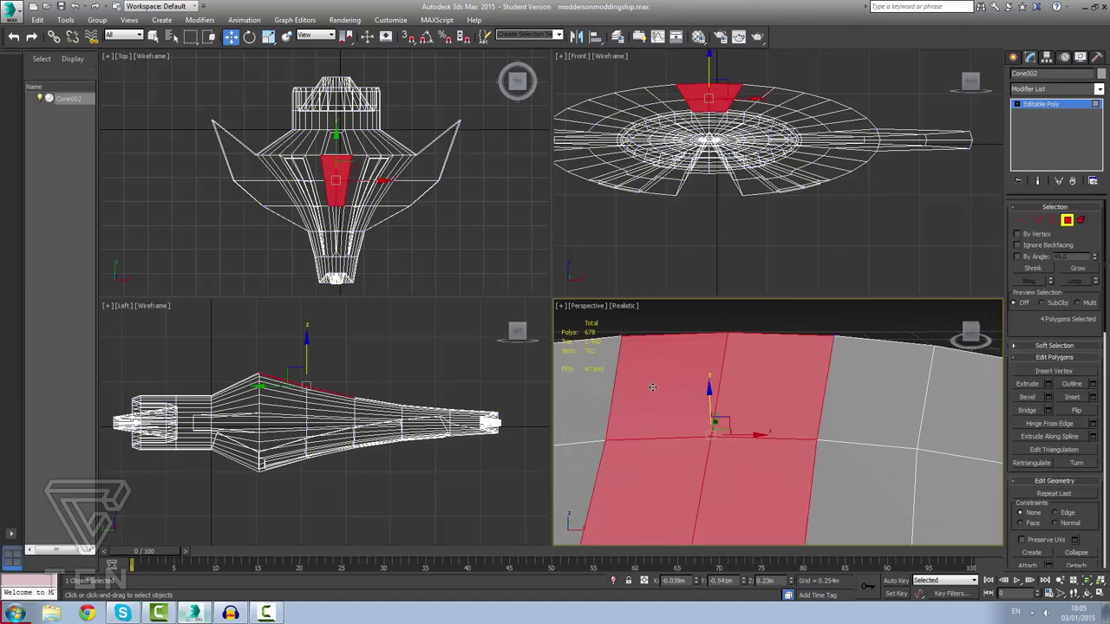
{"action": "left_click", "coordinate": [858, 401]}
{"action": "left_click", "coordinate": [690, 389]}
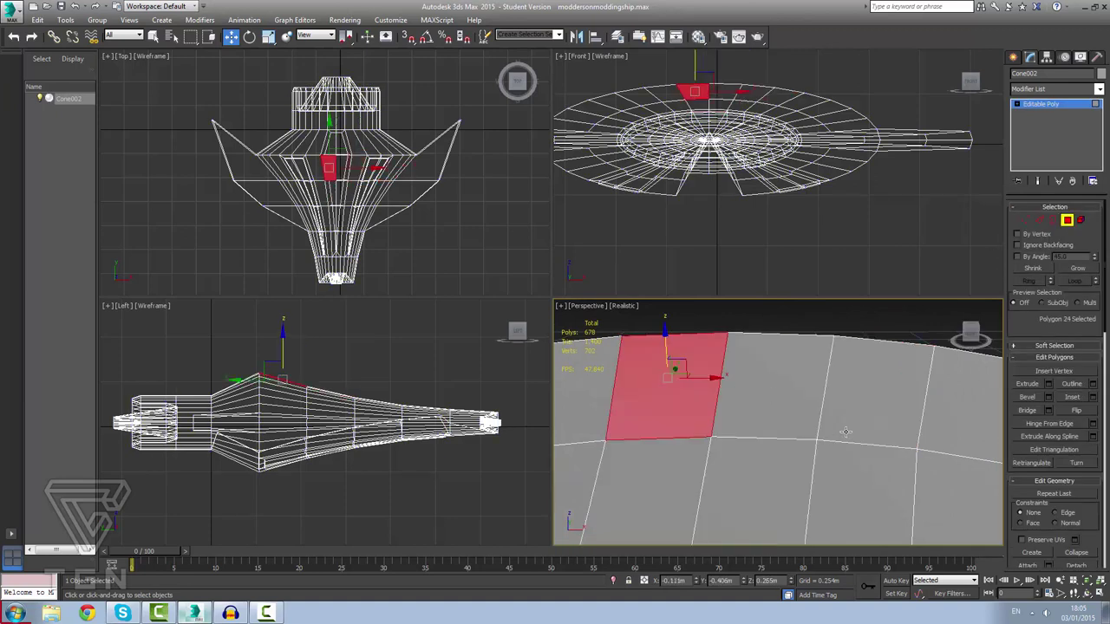
Try to scale the selected hull polygon, undo the scaling, and return to the Move tool.
{"action": "middle_click_drag", "start_coordinate": [828, 378], "coordinate": [812, 394], "text": "alt"}
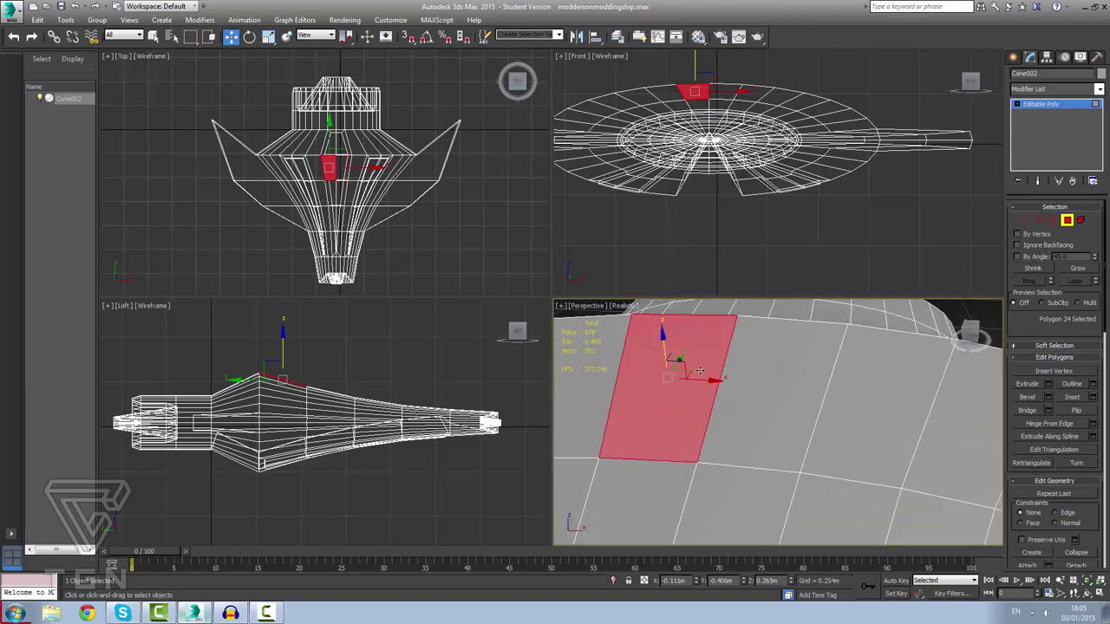
{"action": "right_click", "coordinate": [700, 370]}
{"action": "left_click", "coordinate": [703, 411]}
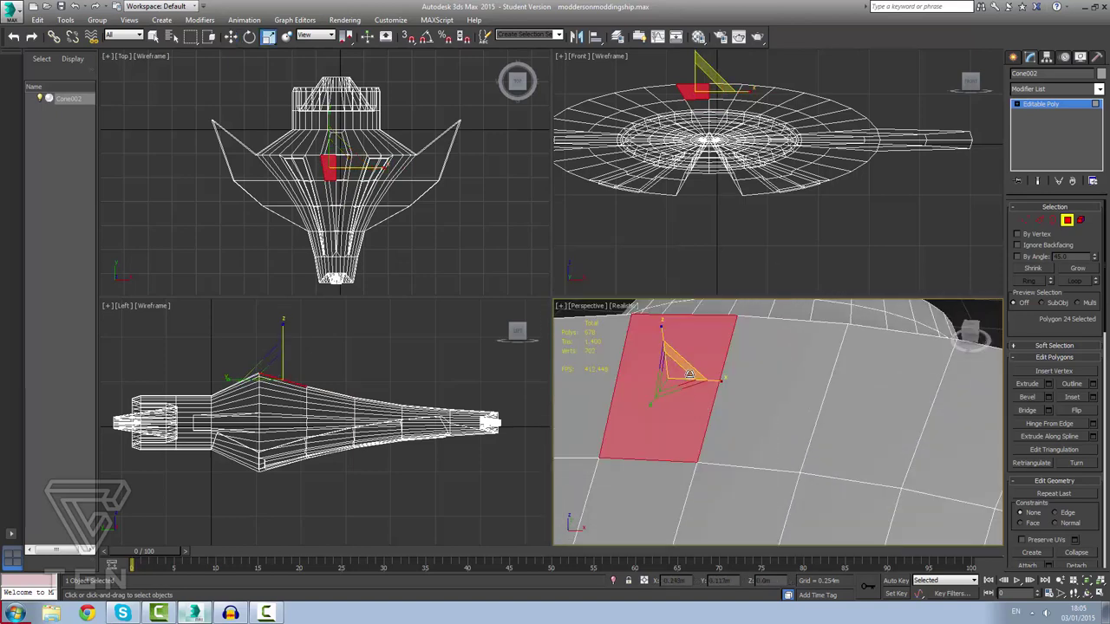
{"action": "left_click_drag", "start_coordinate": [689, 372], "coordinate": [642, 384]}
{"action": "key", "text": "ctrl+z"}
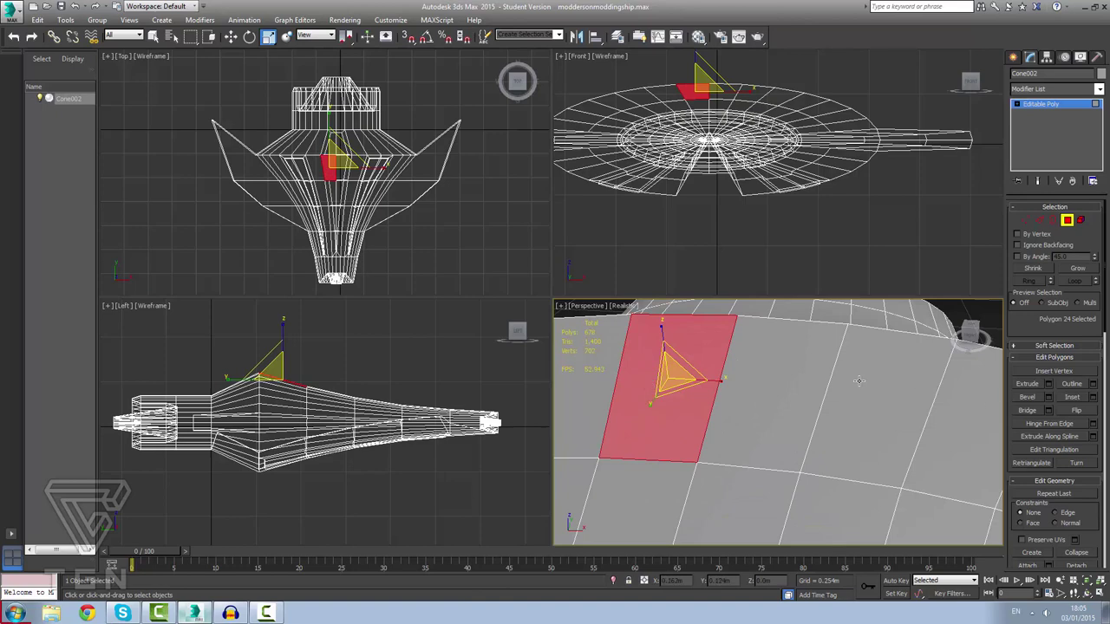
{"action": "right_click", "coordinate": [670, 378]}
{"action": "left_click", "coordinate": [719, 389]}
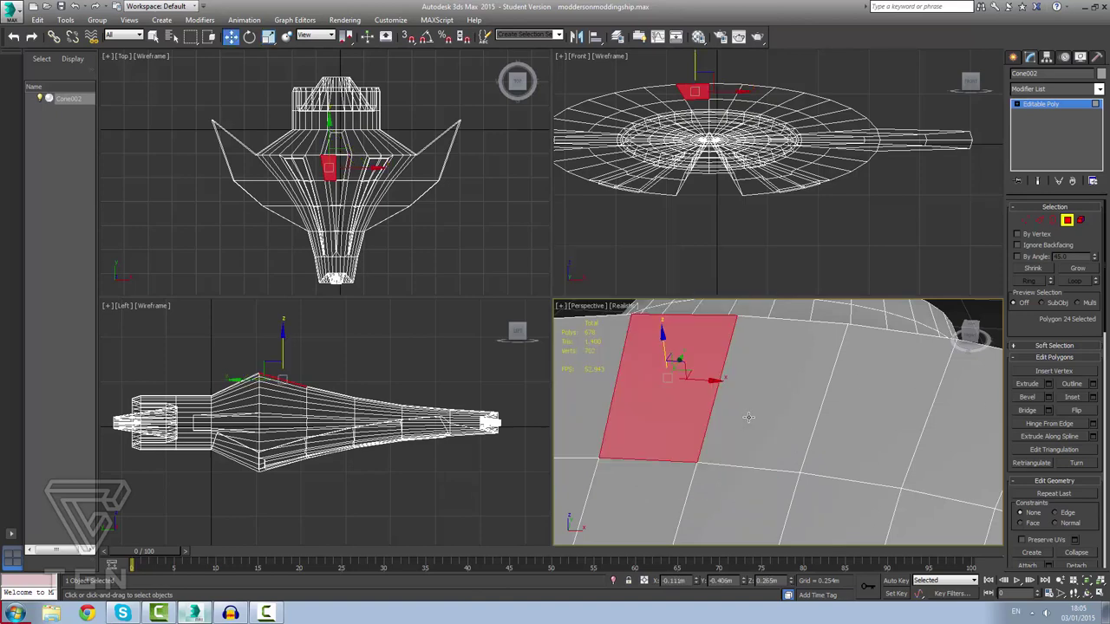
Select the four hull polygons surrounding the adjusted vertex and extrude them slightly outward as a raised cockpit block.
{"action": "left_click", "coordinate": [749, 417]}
{"action": "scroll", "coordinate": [763, 414], "scroll_direction": "down", "scroll_amount": 8}
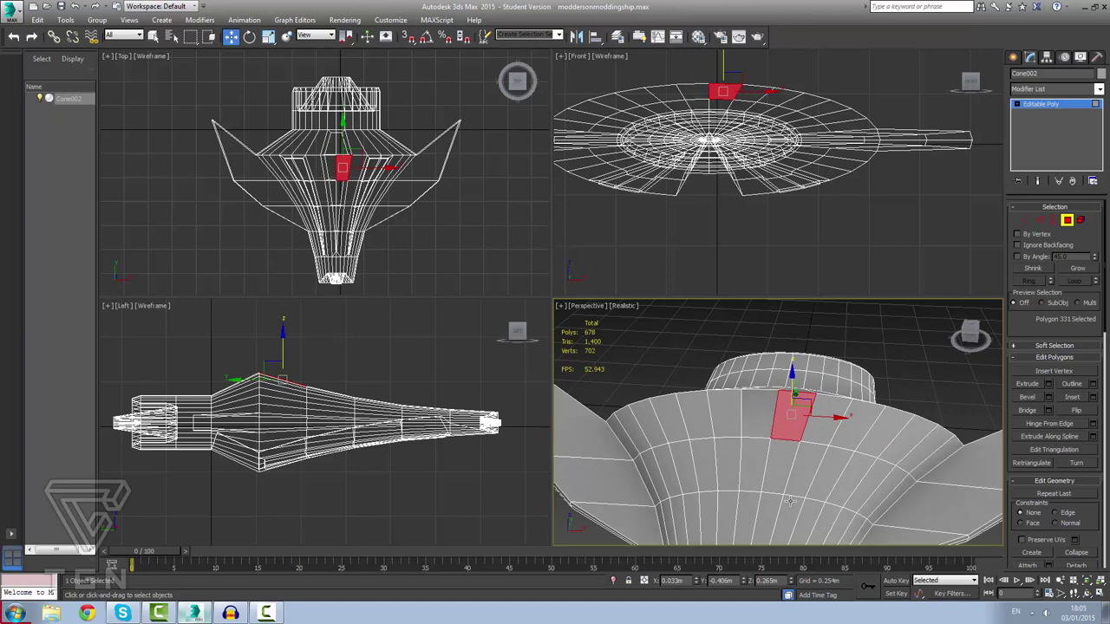
{"action": "scroll", "coordinate": [803, 480], "scroll_direction": "down", "scroll_amount": 4}
{"action": "scroll", "coordinate": [811, 482], "scroll_direction": "up", "scroll_amount": 4}
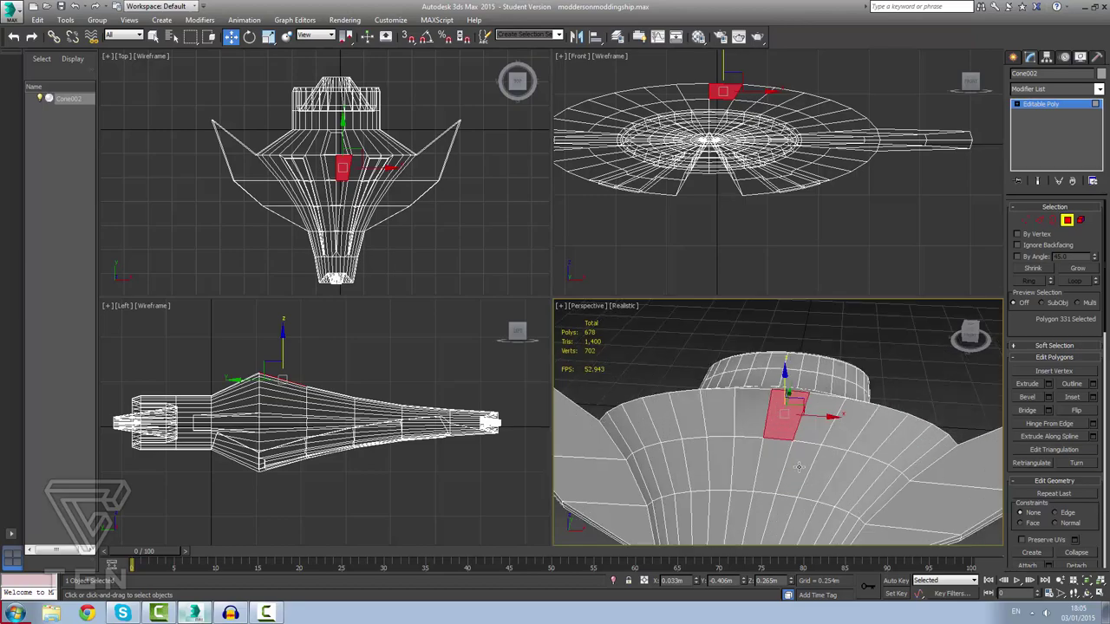
{"action": "middle_click_drag", "start_coordinate": [794, 463], "coordinate": [779, 444], "text": "alt"}
{"action": "left_click", "coordinate": [790, 457], "text": "ctrl"}
{"action": "left_click", "coordinate": [756, 468], "text": "ctrl"}
{"action": "left_click", "coordinate": [752, 422], "text": "ctrl"}
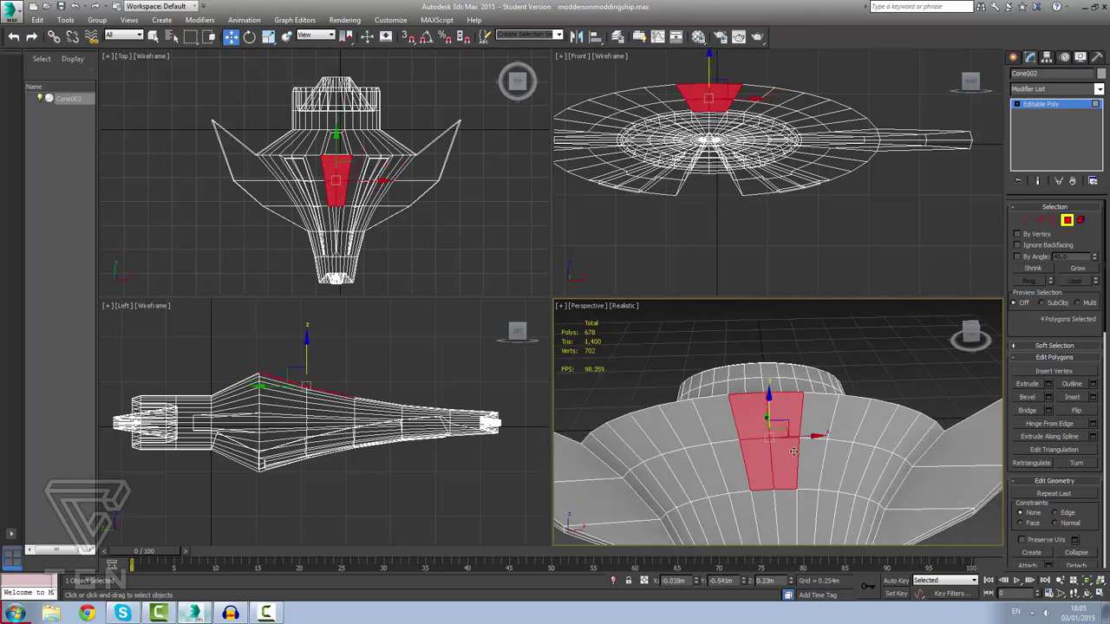
{"action": "left_click", "coordinate": [1026, 383]}
{"action": "mouse_move", "coordinate": [783, 434]}
{"action": "left_mouse_down"}
{"action": "mouse_move", "coordinate": [776, 420]}
{"action": "mouse_move", "coordinate": [772, 429]}
{"action": "left_mouse_up"}
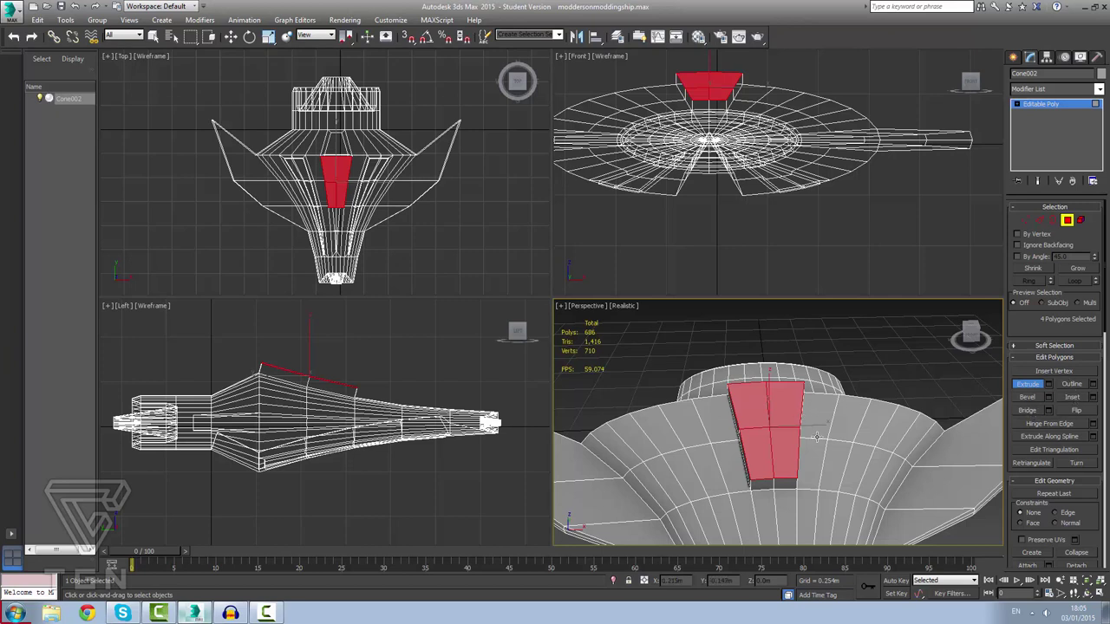
Try raising the two crosswise middle edges on top of the extruded cockpit block along Z, and undo the move.
{"action": "scroll", "coordinate": [816, 438], "scroll_direction": "up", "scroll_amount": 5}
{"action": "scroll", "coordinate": [816, 438], "scroll_direction": "down", "scroll_amount": 3}
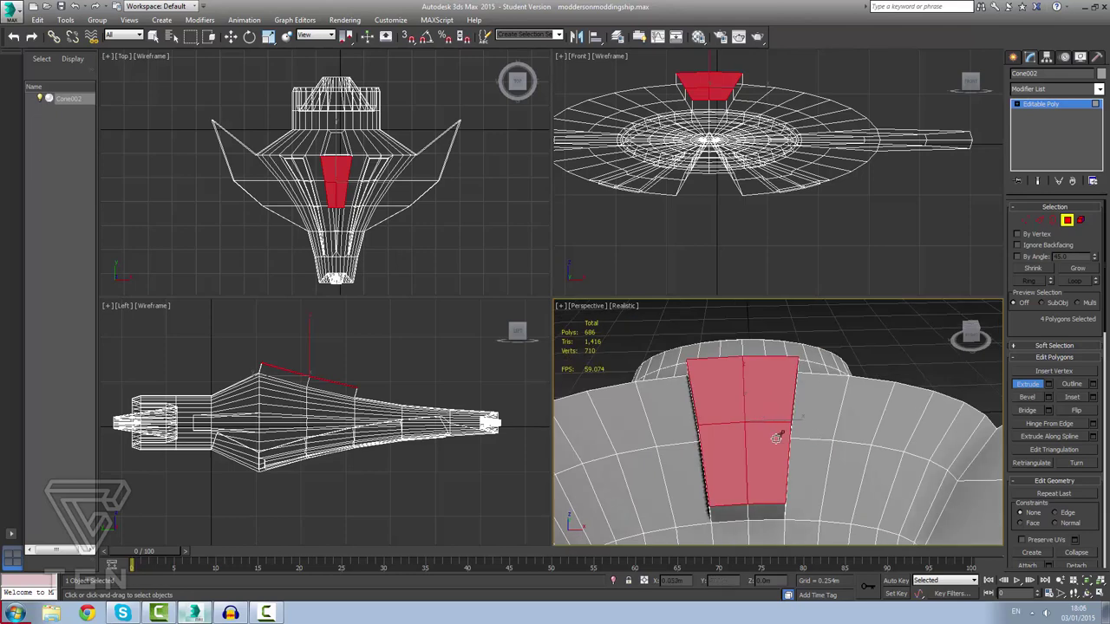
{"action": "middle_click_drag", "start_coordinate": [782, 430], "coordinate": [763, 400], "text": "alt"}
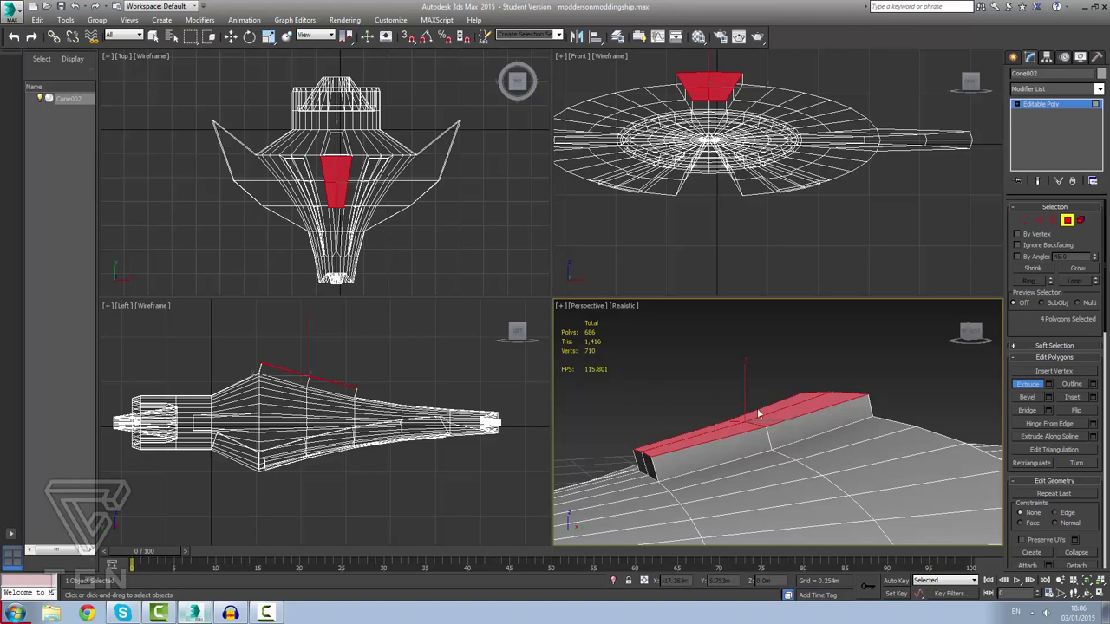
{"action": "middle_click_drag", "start_coordinate": [829, 416], "coordinate": [814, 434], "text": "alt"}
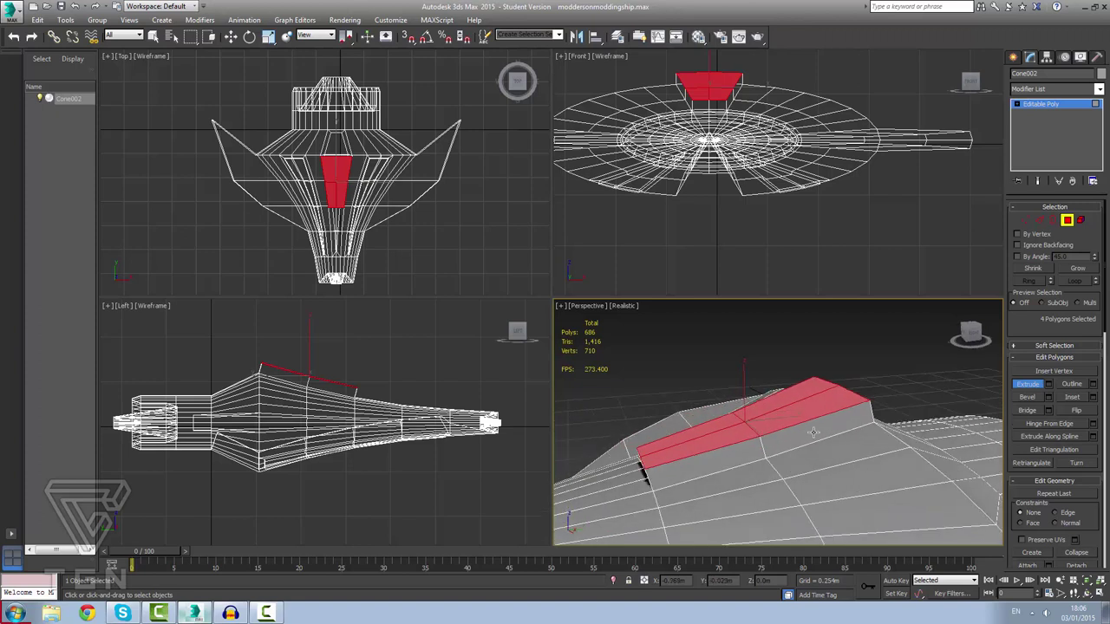
{"action": "left_click", "coordinate": [1039, 221]}
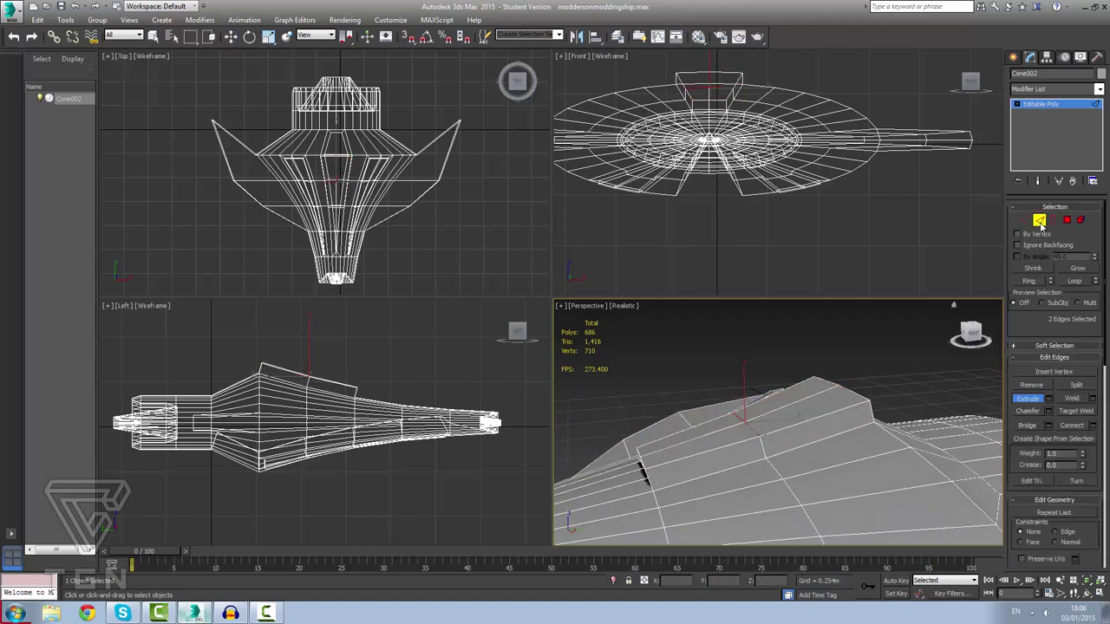
{"action": "left_click", "coordinate": [741, 414]}
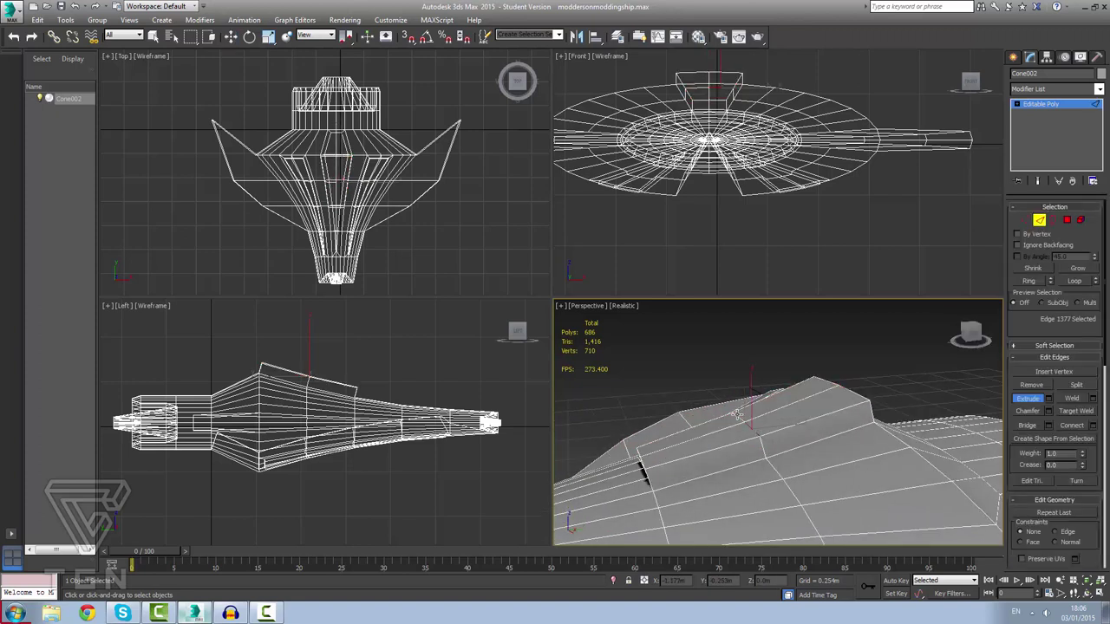
{"action": "left_click", "coordinate": [736, 415], "text": "ctrl"}
{"action": "key", "text": "w"}
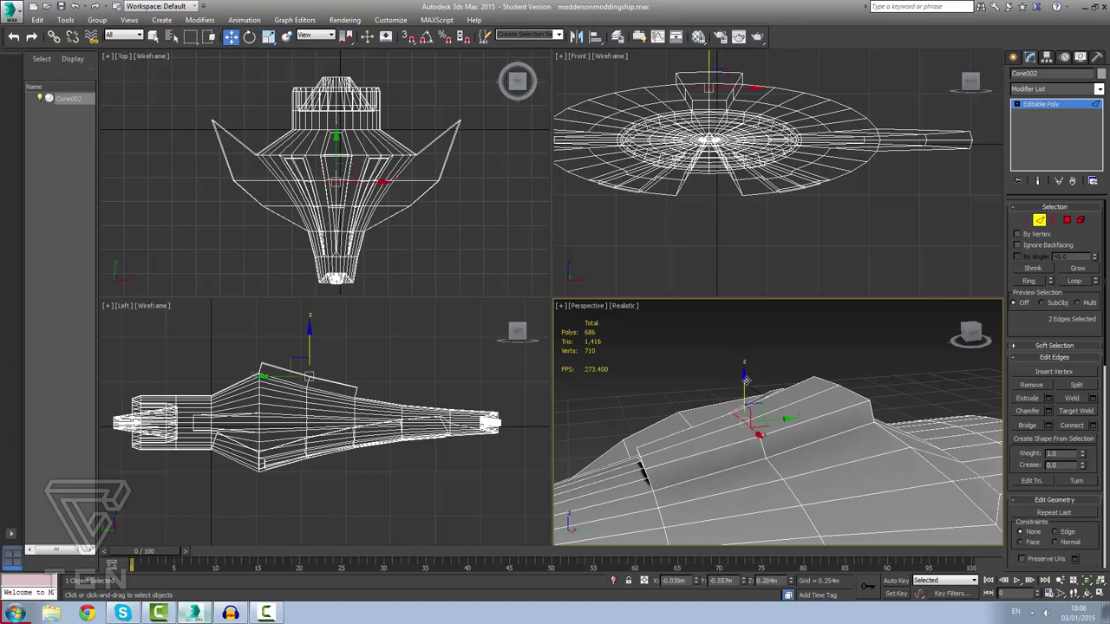
{"action": "left_click_drag", "start_coordinate": [746, 380], "coordinate": [742, 356]}
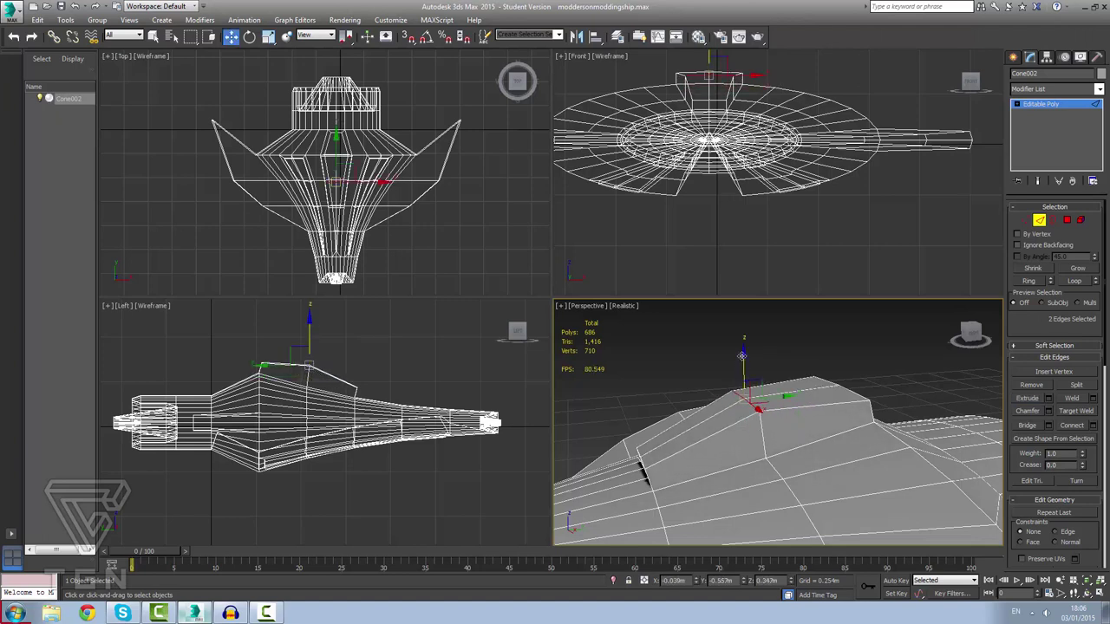
{"action": "key", "text": "ctrl+z"}
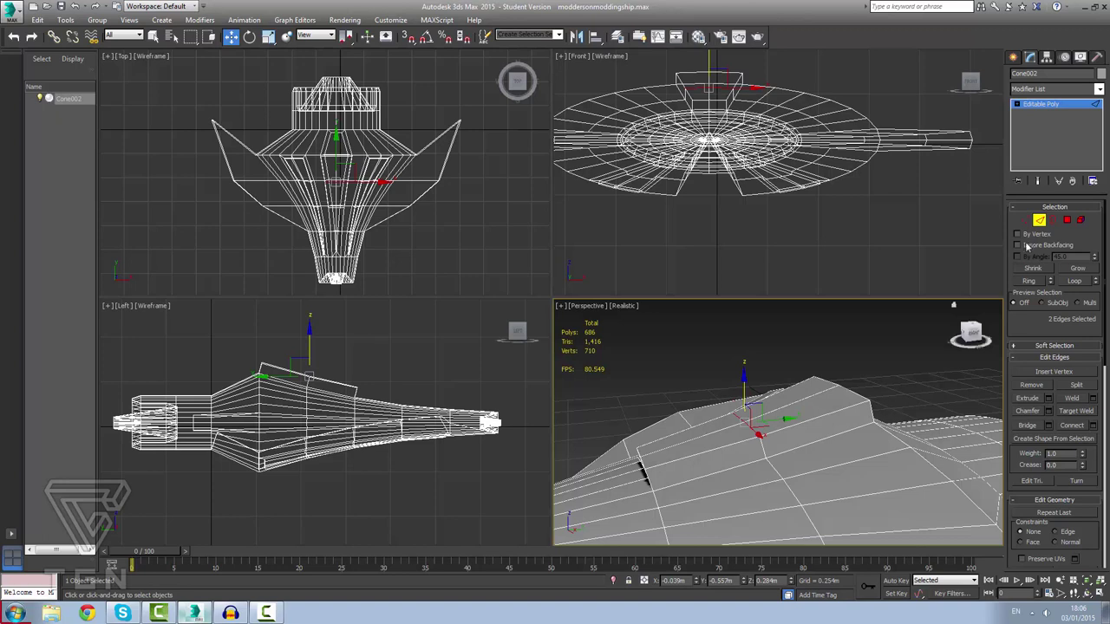
Select the four polygons on top of the cockpit block, make them planar in Z, and raise them about 0.03 m along Z.
{"action": "left_click", "coordinate": [1066, 219], "text": "ctrl"}
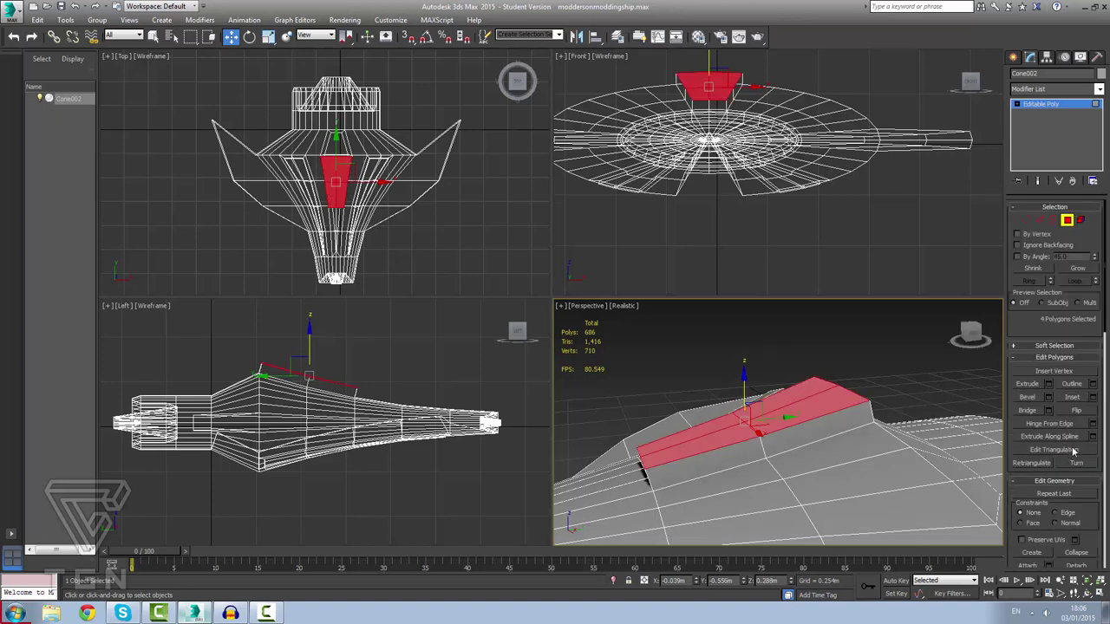
{"action": "left_click_drag", "start_coordinate": [1105, 278], "coordinate": [1105, 364]}
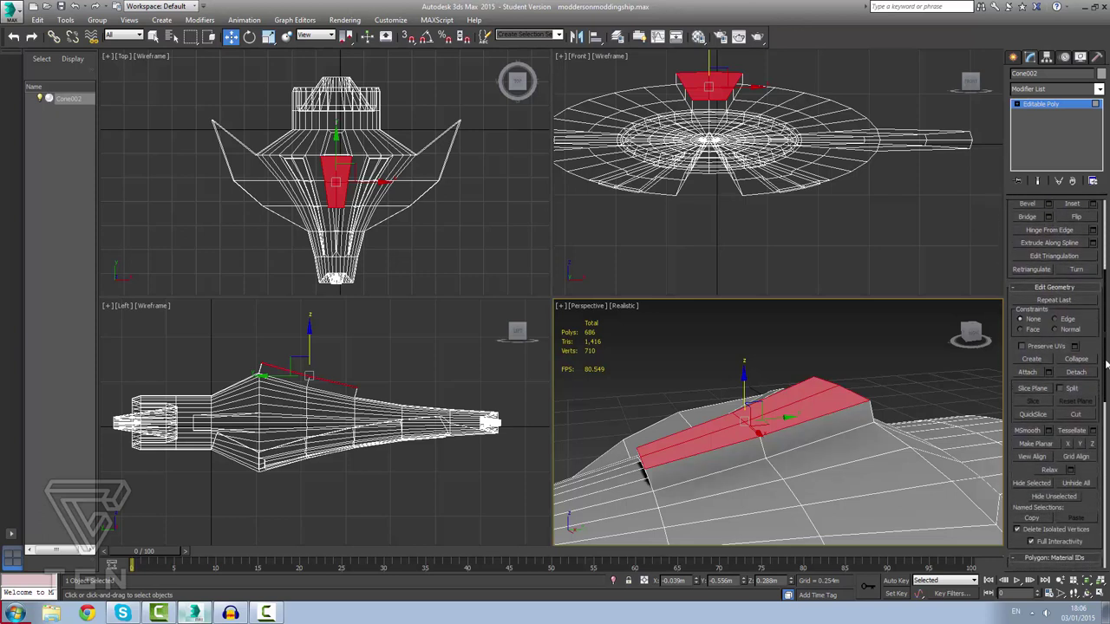
{"action": "left_click", "coordinate": [1078, 444]}
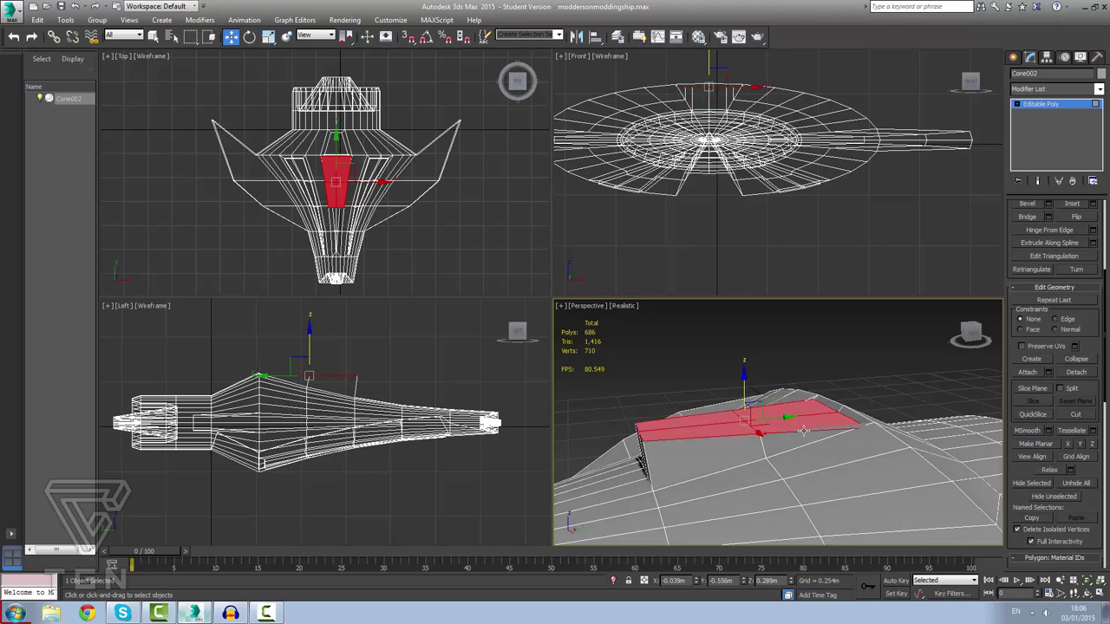
{"action": "scroll", "coordinate": [737, 445], "scroll_direction": "up", "scroll_amount": 2}
{"action": "mouse_move", "coordinate": [743, 436]}
{"action": "middle_mouse_down", "text": "alt"}
{"action": "mouse_move", "coordinate": [721, 422]}
{"action": "mouse_move", "coordinate": [737, 422]}
{"action": "mouse_move", "coordinate": [737, 447]}
{"action": "middle_mouse_up", "text": "alt"}
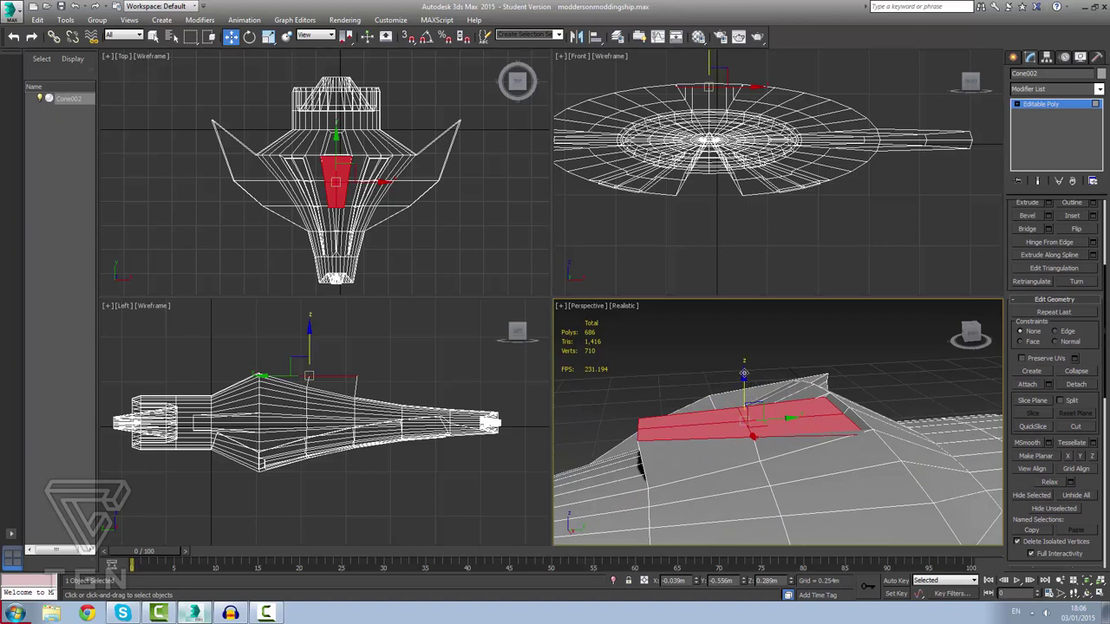
{"action": "left_click_drag", "start_coordinate": [743, 373], "coordinate": [742, 362]}
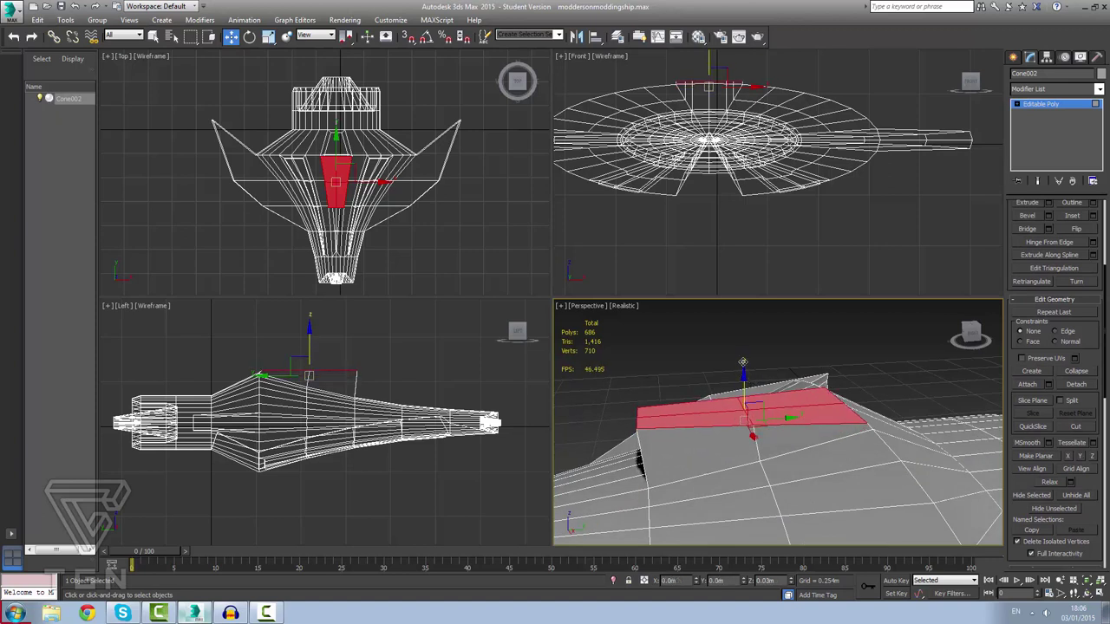
Select the two polygons of the cockpit block's front face and try moving them along Y.
{"action": "middle_click_drag", "start_coordinate": [742, 362], "coordinate": [621, 384], "text": "alt"}
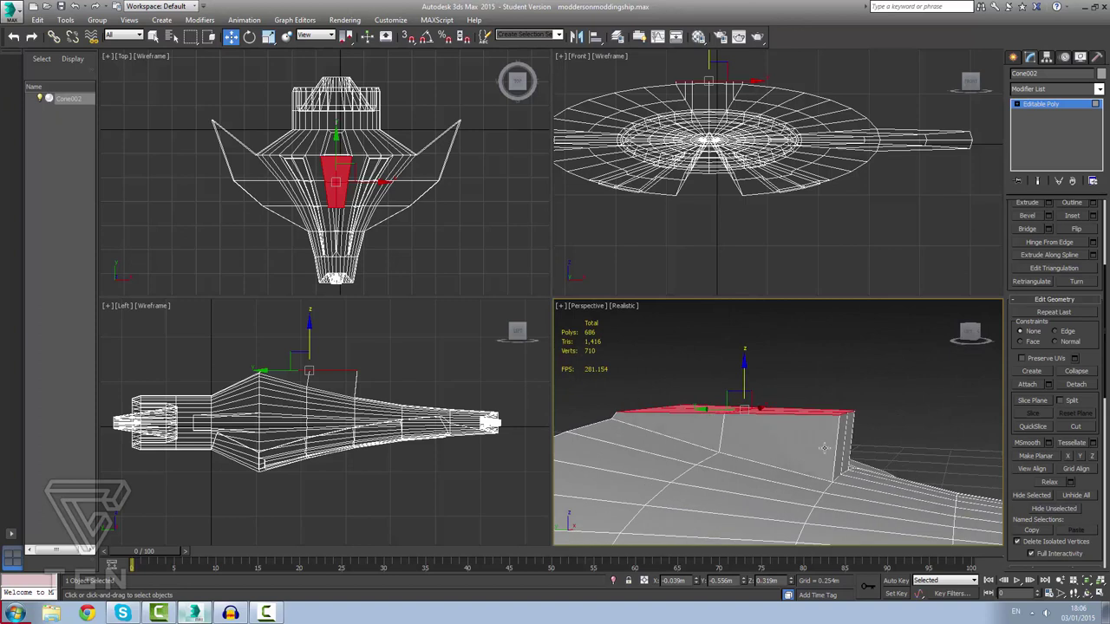
{"action": "left_click", "coordinate": [847, 447]}
{"action": "left_click", "coordinate": [851, 420], "text": "ctrl"}
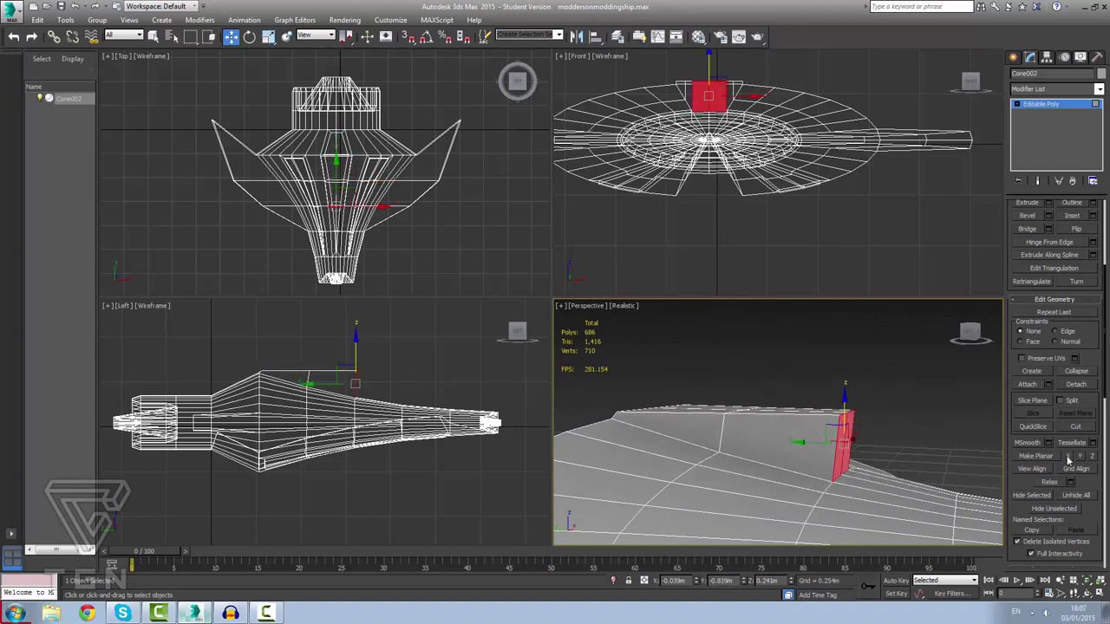
{"action": "middle_click_drag", "start_coordinate": [920, 402], "coordinate": [728, 399], "text": "alt"}
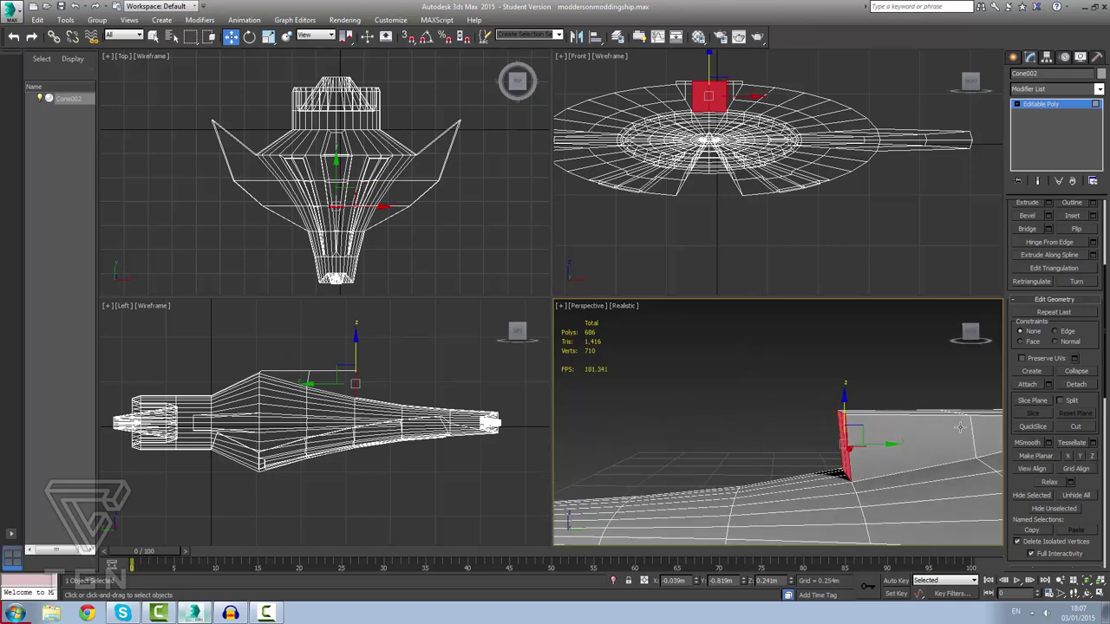
{"action": "middle_click_drag", "start_coordinate": [922, 426], "coordinate": [919, 457], "text": "alt"}
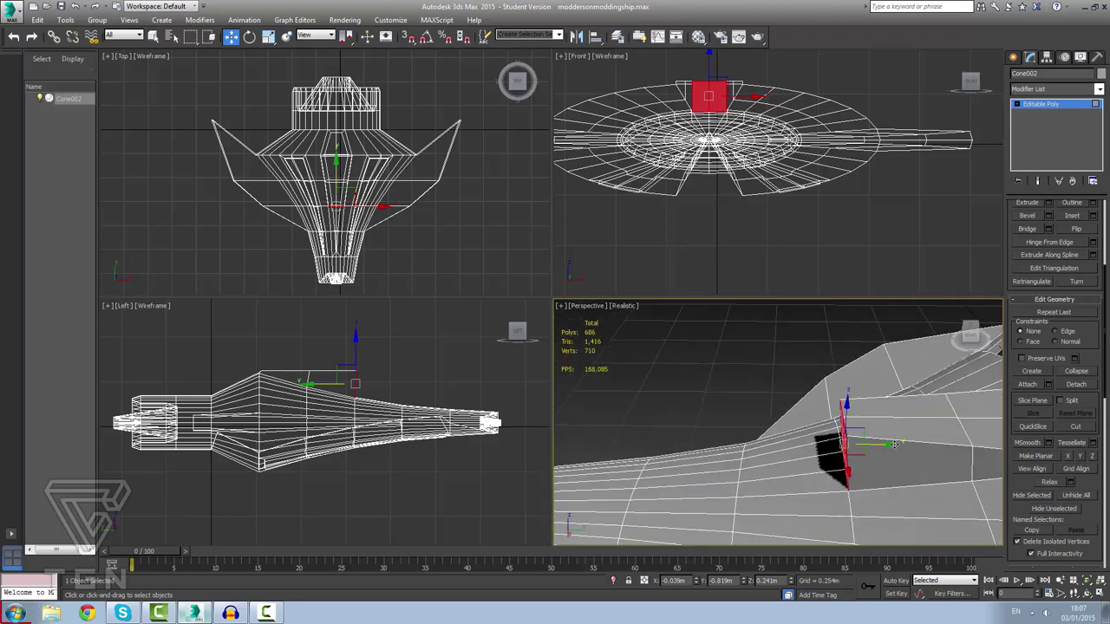
{"action": "left_click_drag", "start_coordinate": [904, 444], "coordinate": [901, 444]}
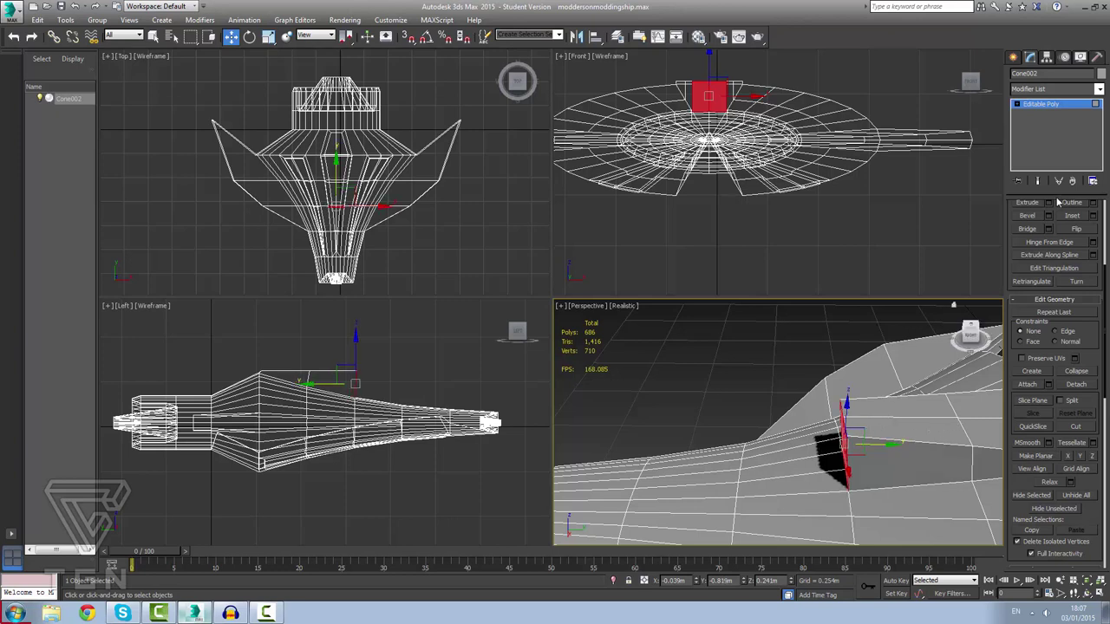
Select the two upper edges of the cockpit's front face and move them back about 0.12 m along Y to slope the face.
{"action": "scroll", "coordinate": [1046, 236], "scroll_direction": "up", "scroll_amount": 5}
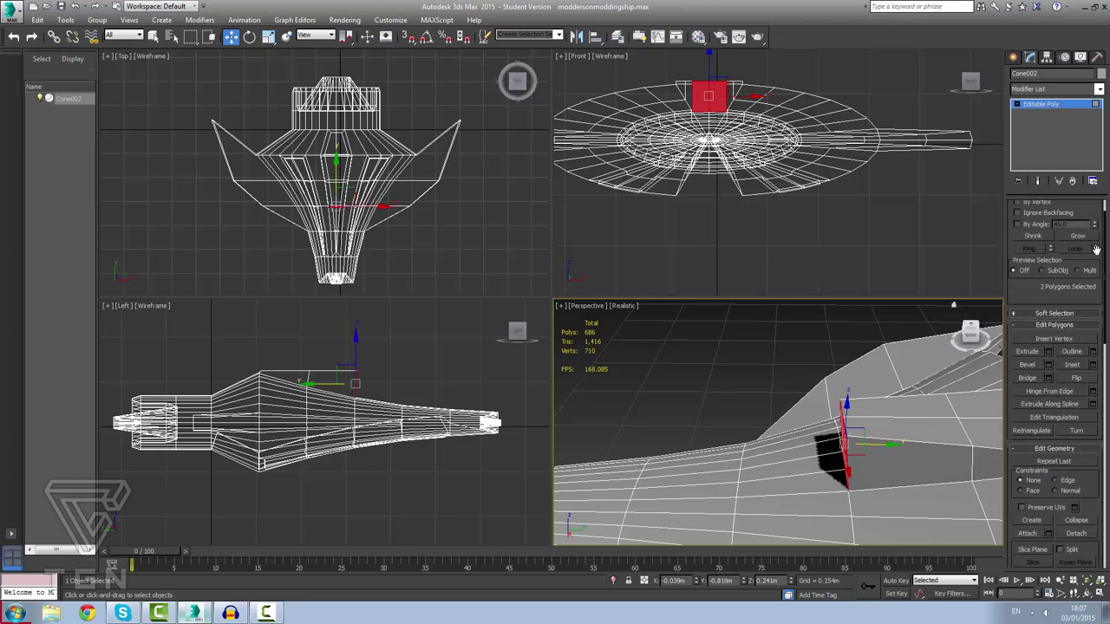
{"action": "left_click_drag", "start_coordinate": [1106, 256], "coordinate": [1106, 234]}
{"action": "left_click", "coordinate": [1041, 222]}
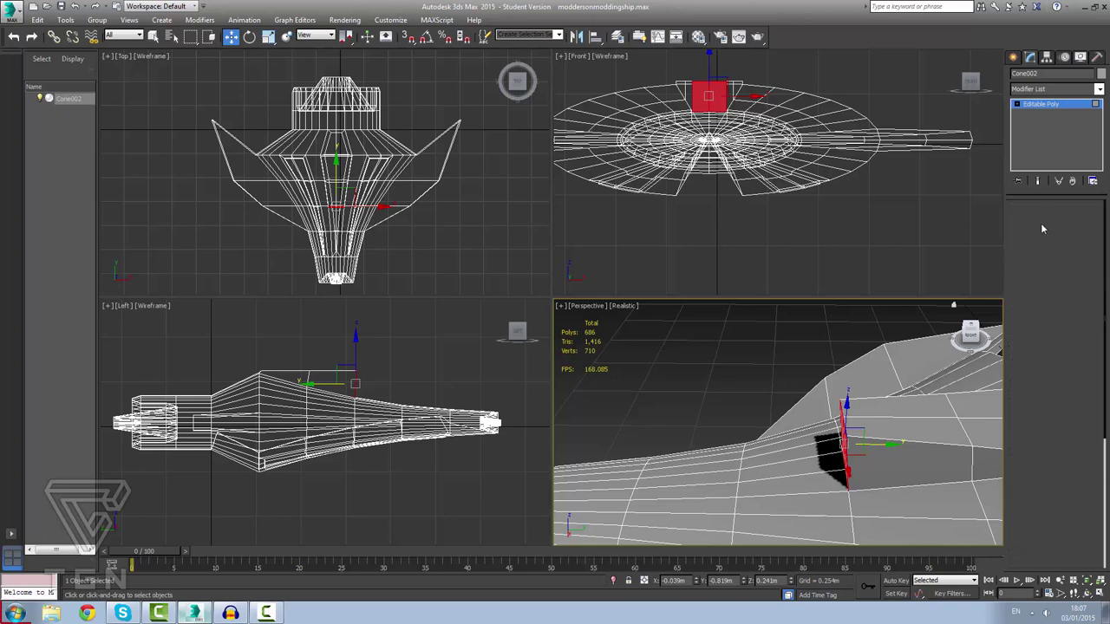
{"action": "left_click", "coordinate": [841, 416]}
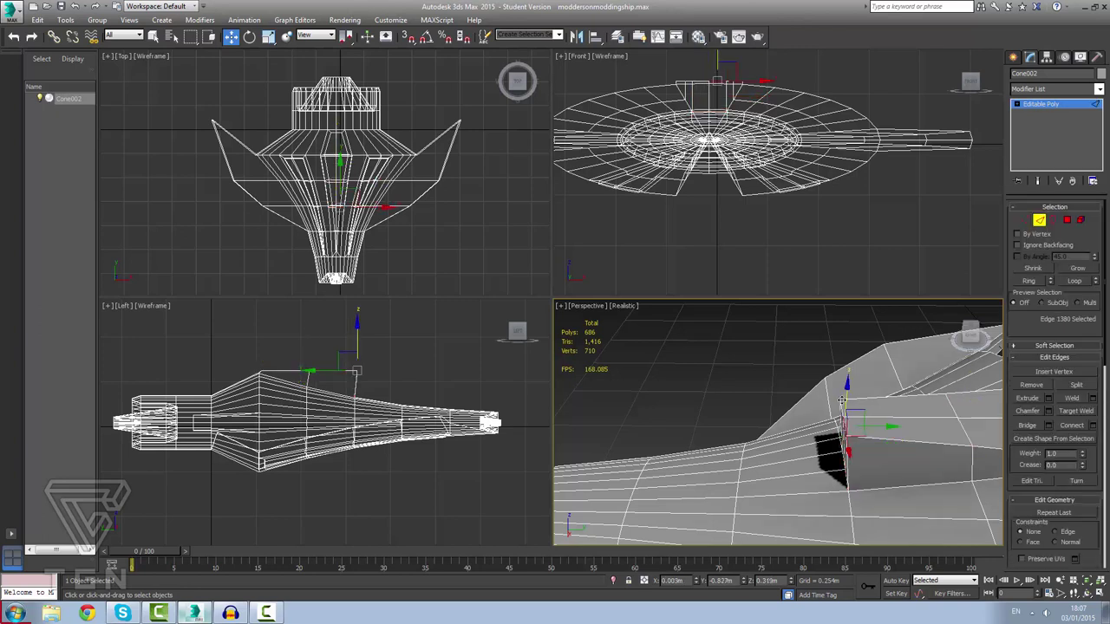
{"action": "left_click", "coordinate": [841, 407], "text": "ctrl"}
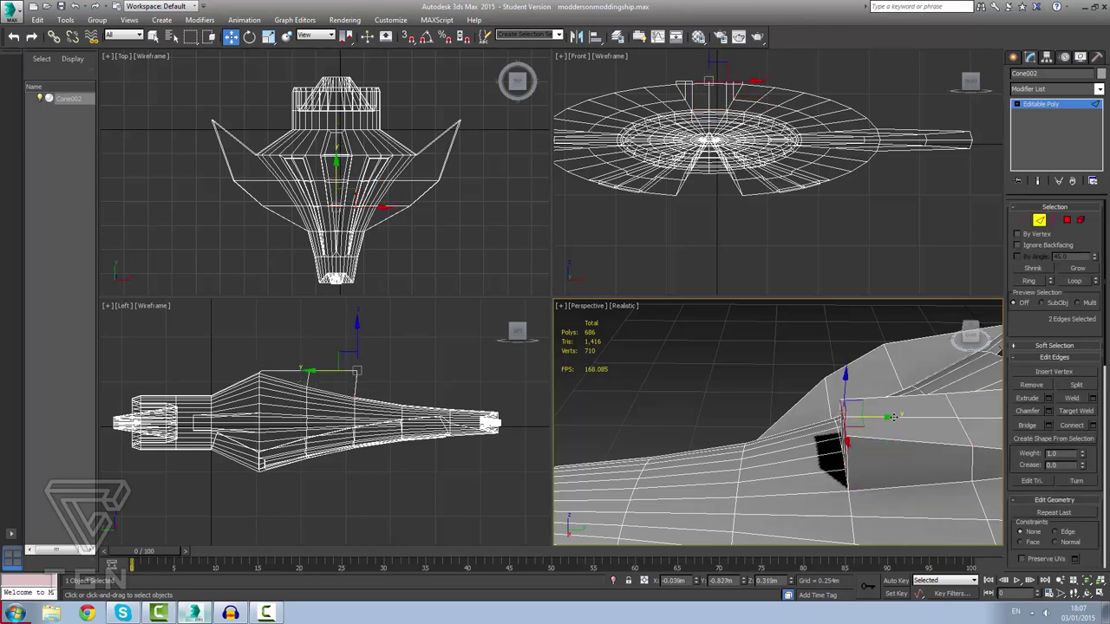
{"action": "left_click_drag", "start_coordinate": [888, 417], "coordinate": [939, 423]}
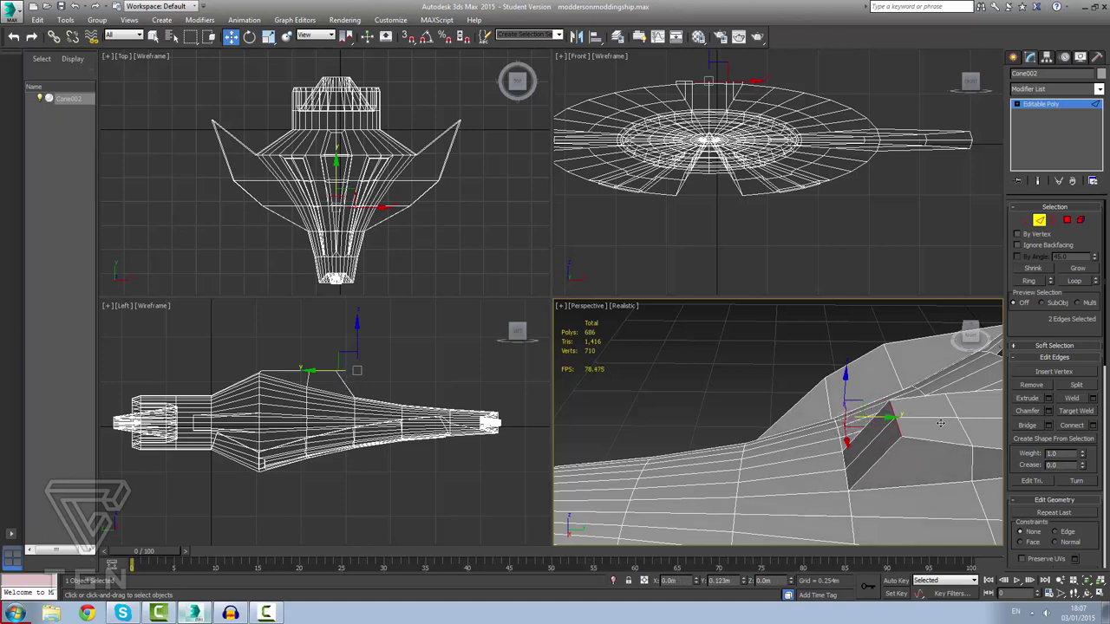
Examine the sloped front of the cockpit block from several angles.
{"action": "left_click", "coordinate": [843, 477]}
{"action": "middle_click_drag", "start_coordinate": [876, 479], "coordinate": [541, 449], "text": "alt"}
{"action": "scroll", "coordinate": [763, 434], "scroll_direction": "down", "scroll_amount": 4}
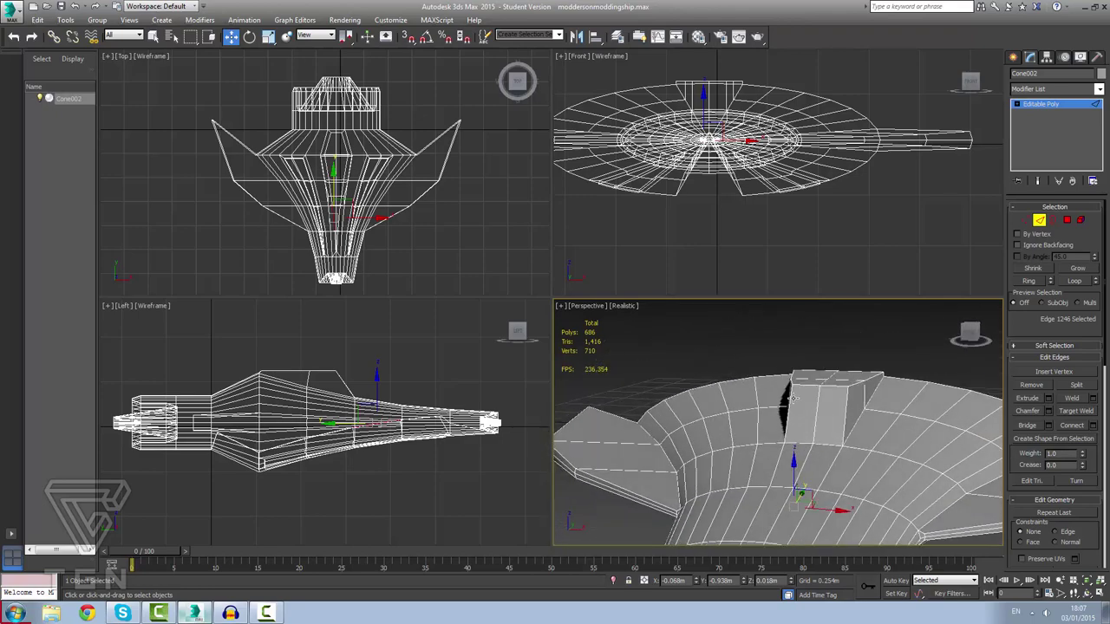
{"action": "scroll", "coordinate": [819, 403], "scroll_direction": "up", "scroll_amount": 3}
{"action": "scroll", "coordinate": [850, 414], "scroll_direction": "down", "scroll_amount": 8}
{"action": "scroll", "coordinate": [859, 409], "scroll_direction": "up", "scroll_amount": 6}
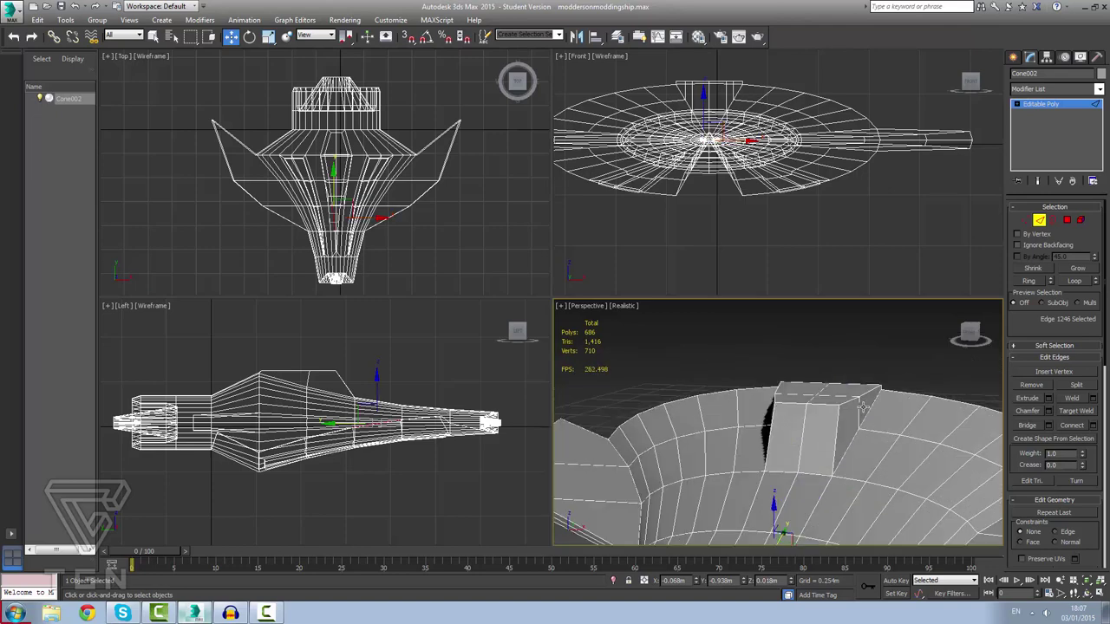
{"action": "middle_click_drag", "start_coordinate": [854, 412], "coordinate": [828, 409], "text": "alt"}
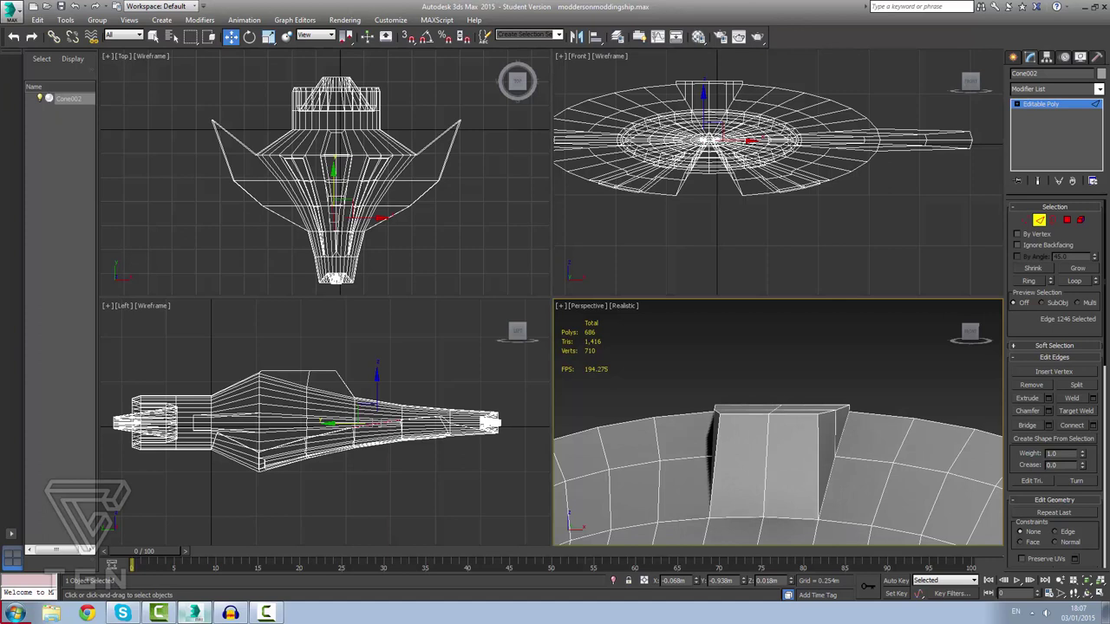
Select the four polygons on top of the cockpit block and inset them by 0.016 m.
{"action": "left_click", "coordinate": [1067, 219]}
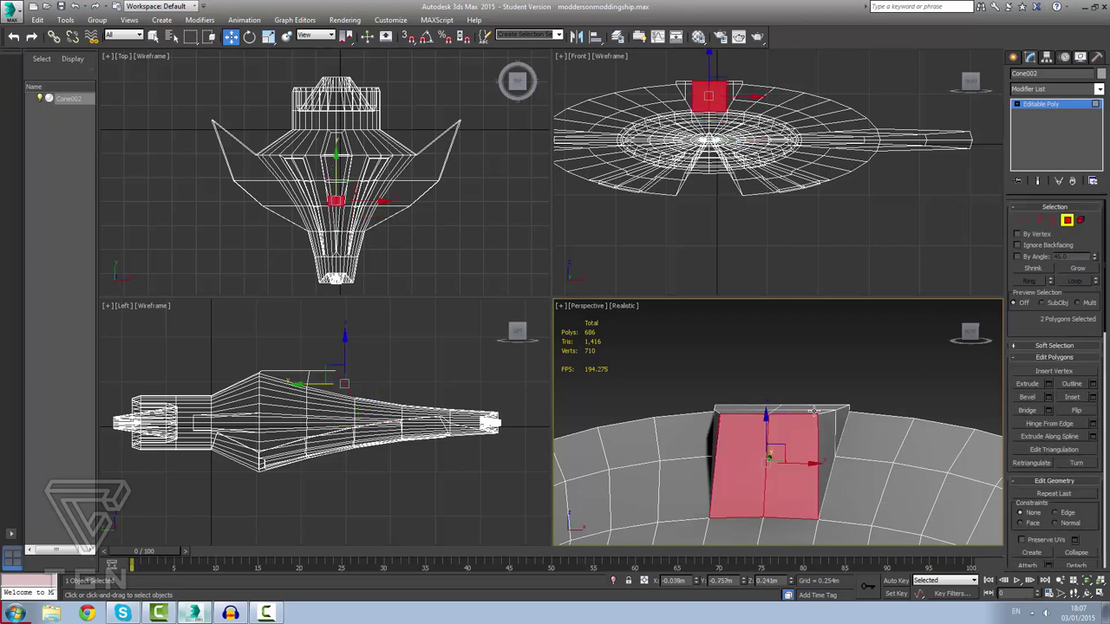
{"action": "middle_click_drag", "start_coordinate": [857, 390], "coordinate": [858, 426], "text": "alt"}
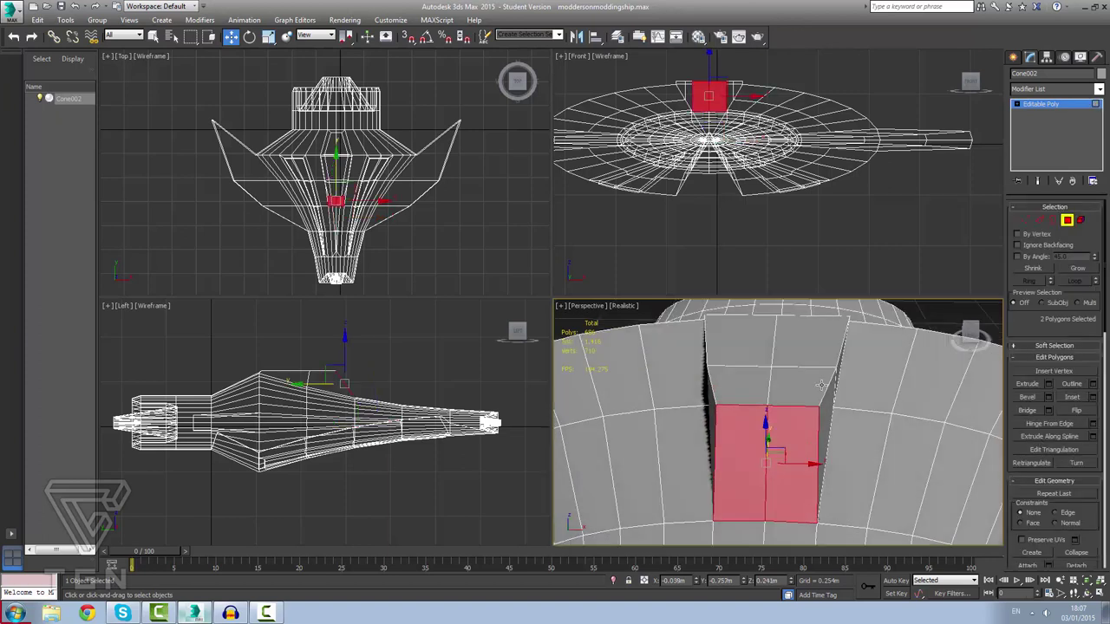
{"action": "left_click", "coordinate": [806, 386]}
{"action": "left_click", "coordinate": [819, 339], "text": "ctrl"}
{"action": "left_click", "coordinate": [746, 334], "text": "ctrl"}
{"action": "left_click", "coordinate": [745, 383], "text": "ctrl"}
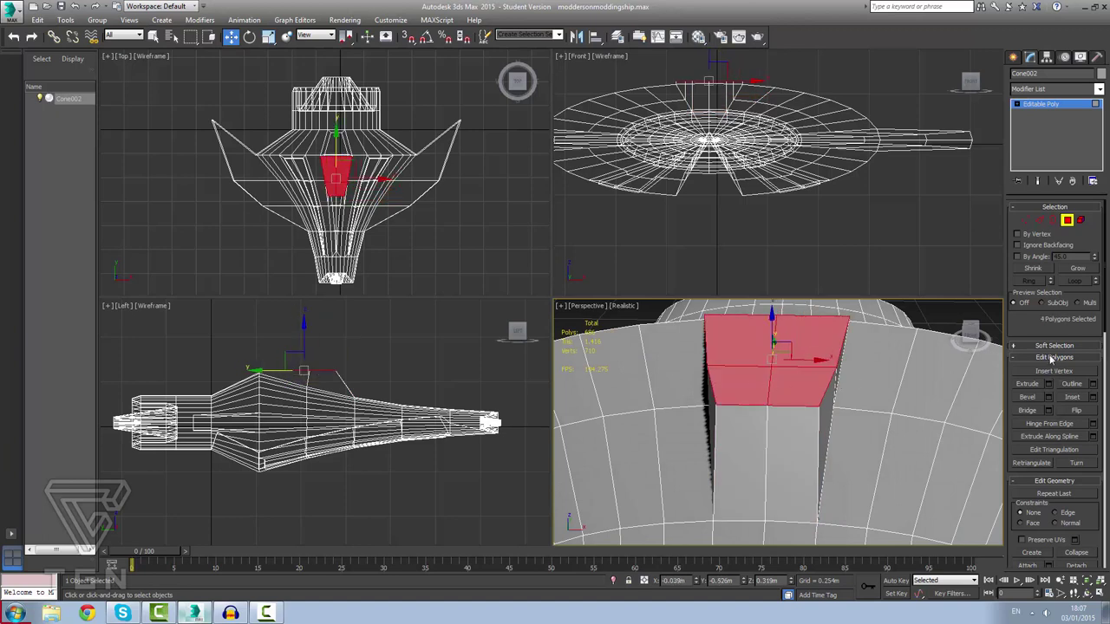
{"action": "left_click", "coordinate": [1072, 399]}
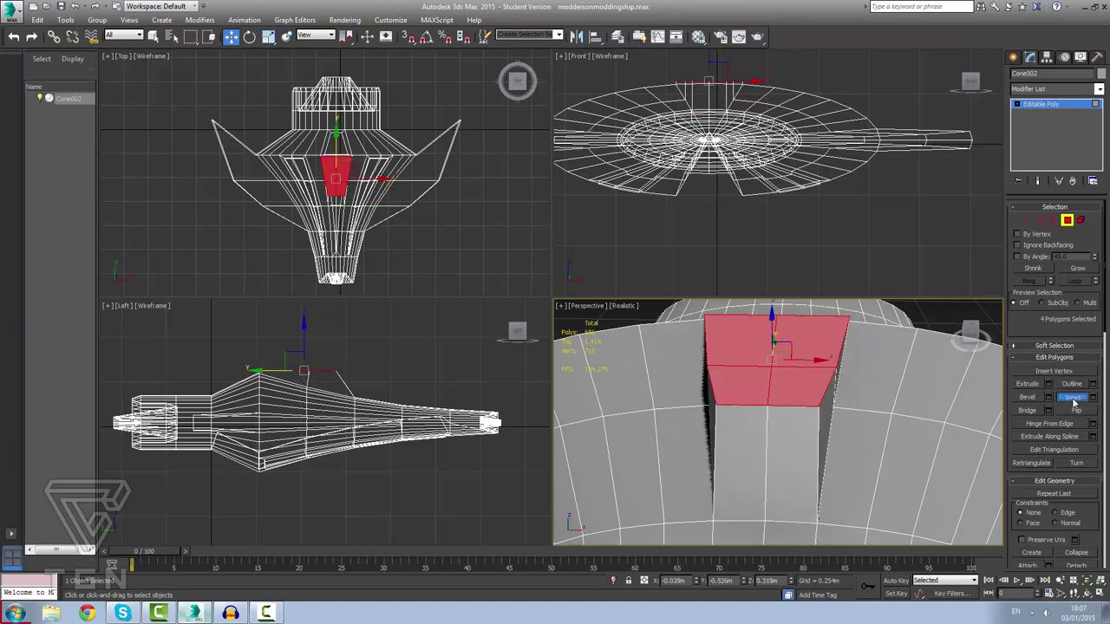
{"action": "left_click", "coordinate": [1094, 398]}
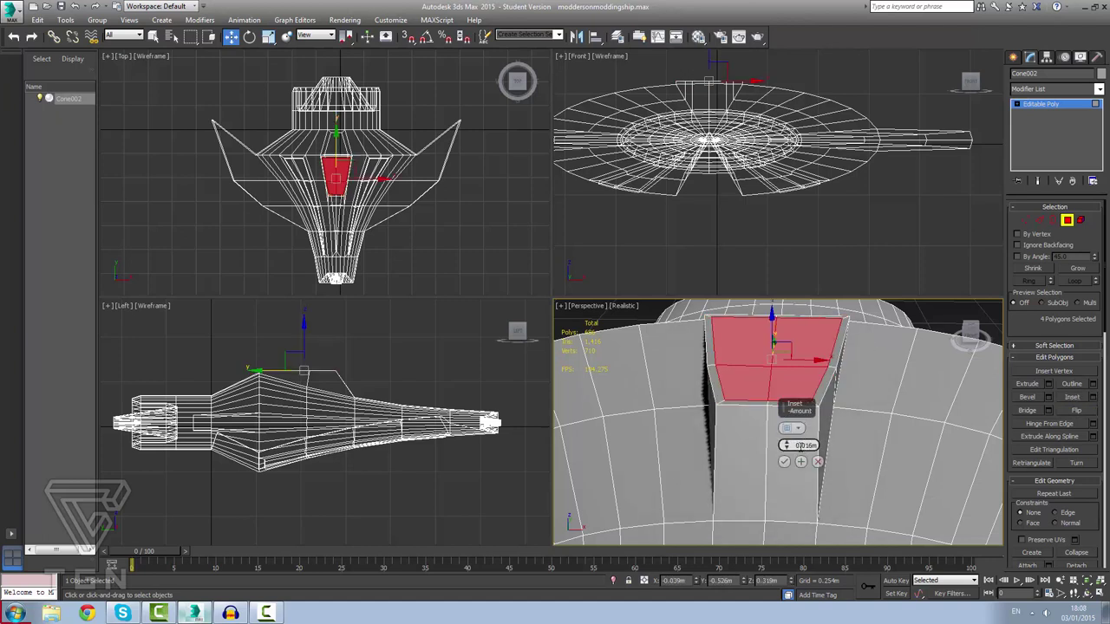
{"action": "left_click", "coordinate": [783, 461]}
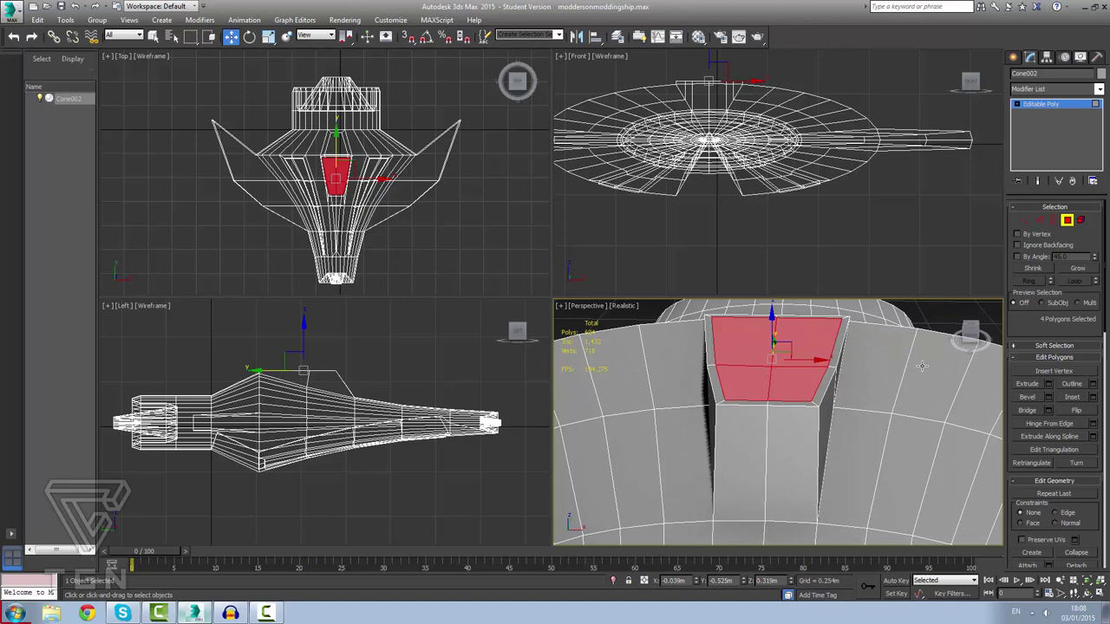
Try extruding the four inset cockpit polygons slightly upward, and undo the extrusion.
{"action": "middle_click_drag", "start_coordinate": [853, 346], "coordinate": [804, 346], "text": "alt"}
{"action": "scroll", "coordinate": [815, 345], "scroll_direction": "down", "scroll_amount": 3}
{"action": "scroll", "coordinate": [815, 345], "scroll_direction": "up", "scroll_amount": 6}
{"action": "scroll", "coordinate": [817, 348], "scroll_direction": "down", "scroll_amount": 2}
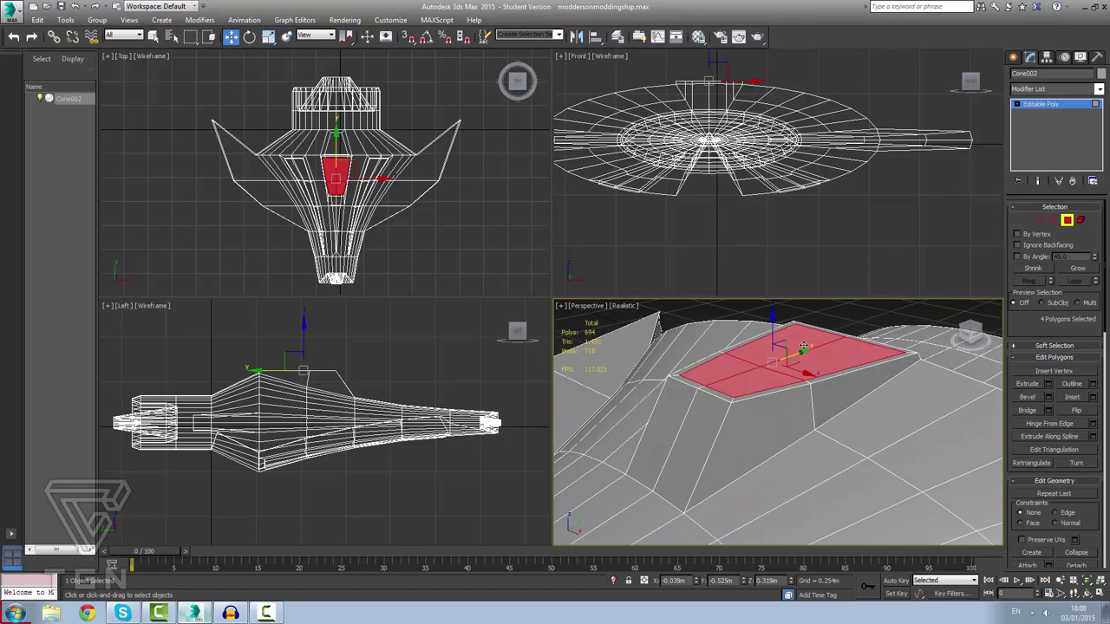
{"action": "left_click", "coordinate": [1024, 387]}
{"action": "left_click_drag", "start_coordinate": [783, 359], "coordinate": [780, 350]}
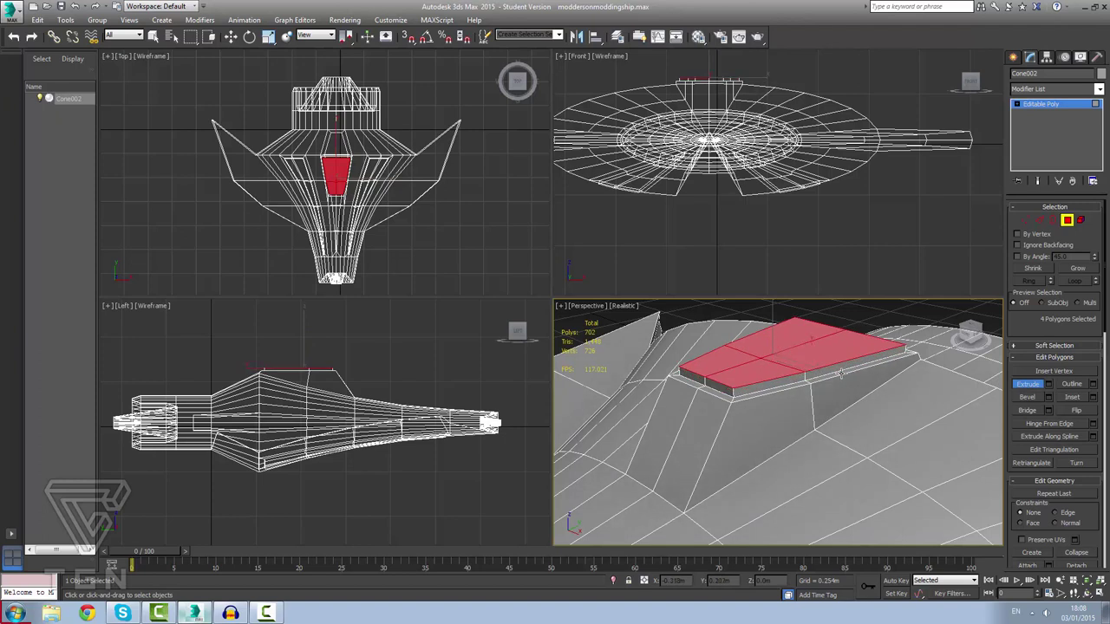
{"action": "left_click_drag", "start_coordinate": [787, 347], "coordinate": [787, 347]}
{"action": "key", "text": "ctrl+z"}
{"action": "key", "text": "ctrl+z"}
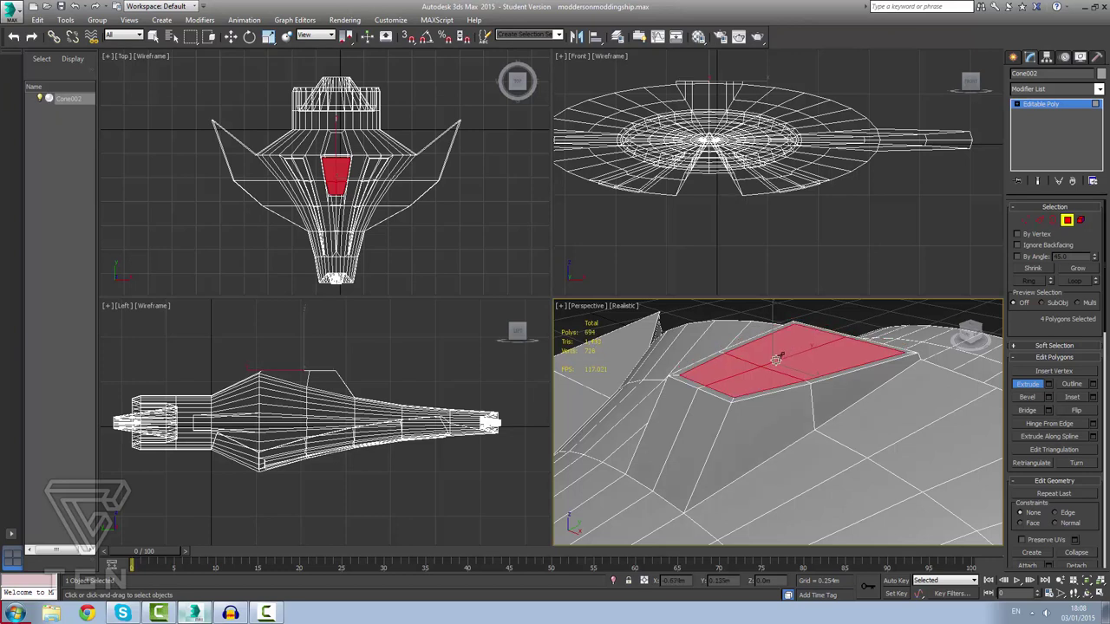
Extrude the four inset cockpit polygons upward about 0.01 m and scale them uniformly to about 90 percent.
{"action": "left_click_drag", "start_coordinate": [778, 358], "coordinate": [776, 360]}
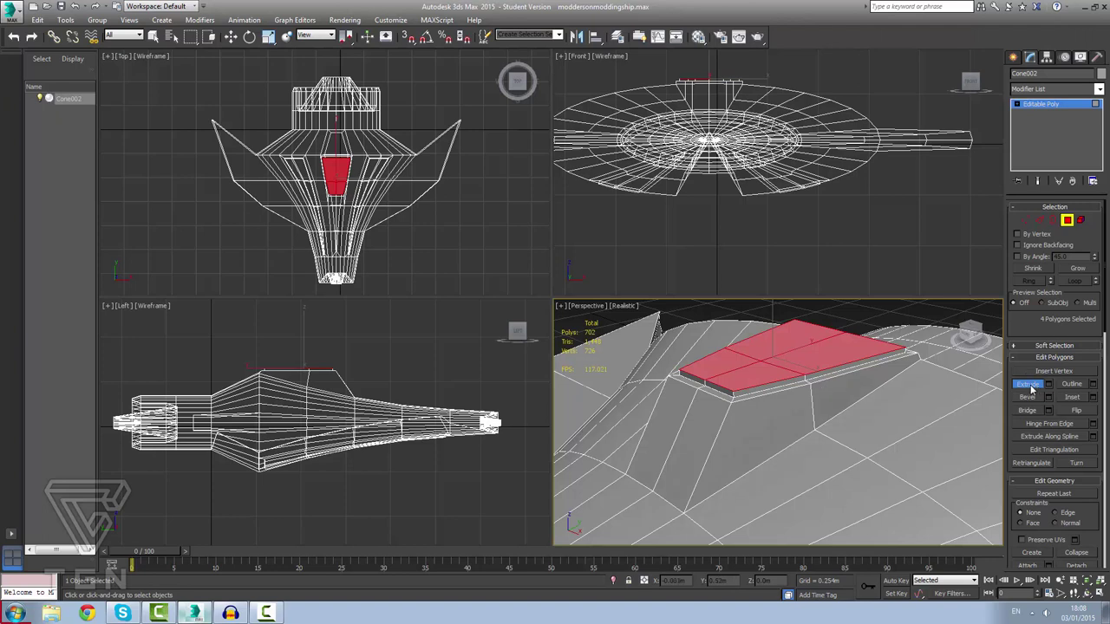
{"action": "key", "text": "w"}
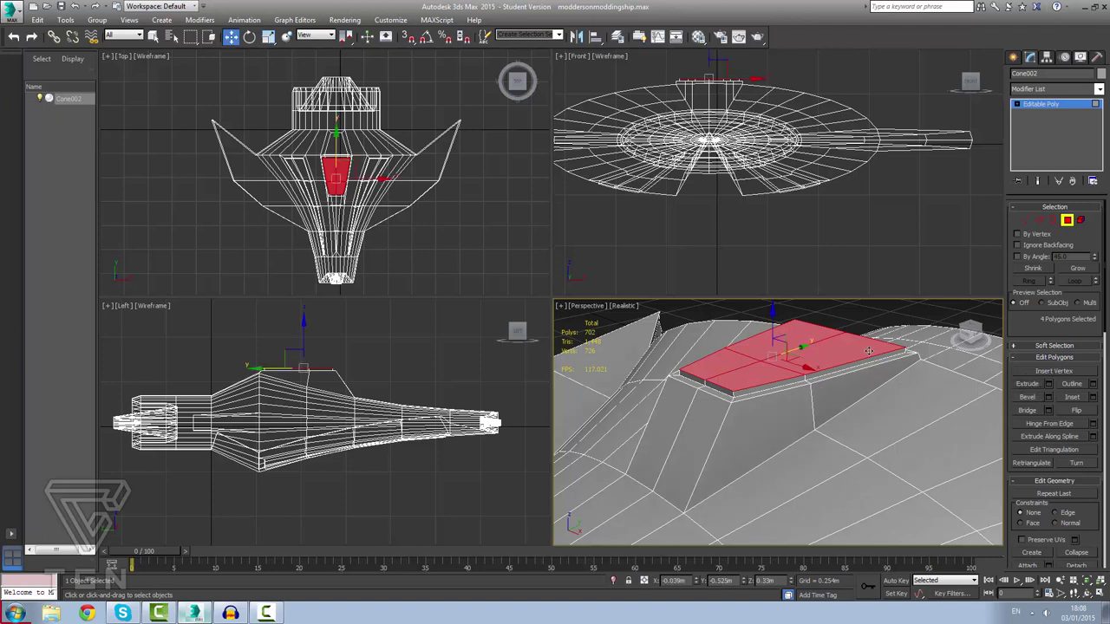
{"action": "right_click", "coordinate": [838, 351]}
{"action": "left_click", "coordinate": [882, 380]}
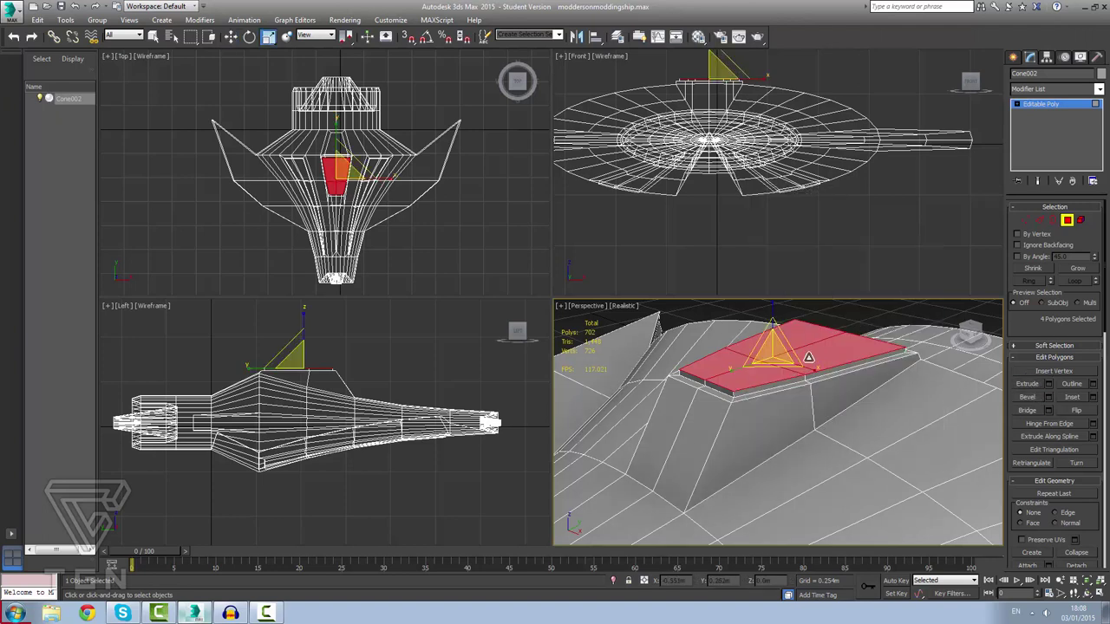
{"action": "left_click_drag", "start_coordinate": [772, 350], "coordinate": [768, 357]}
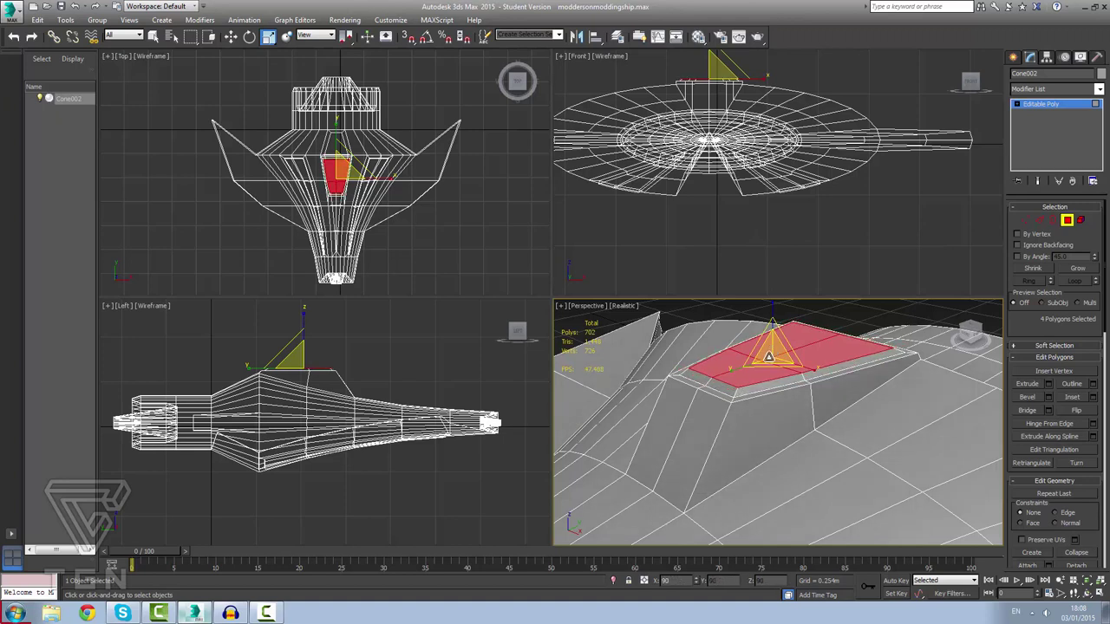
Select the four polygons wrapping the front of the cockpit block: the two front faces and the adjoining face on each side.
{"action": "left_click", "coordinate": [806, 406]}
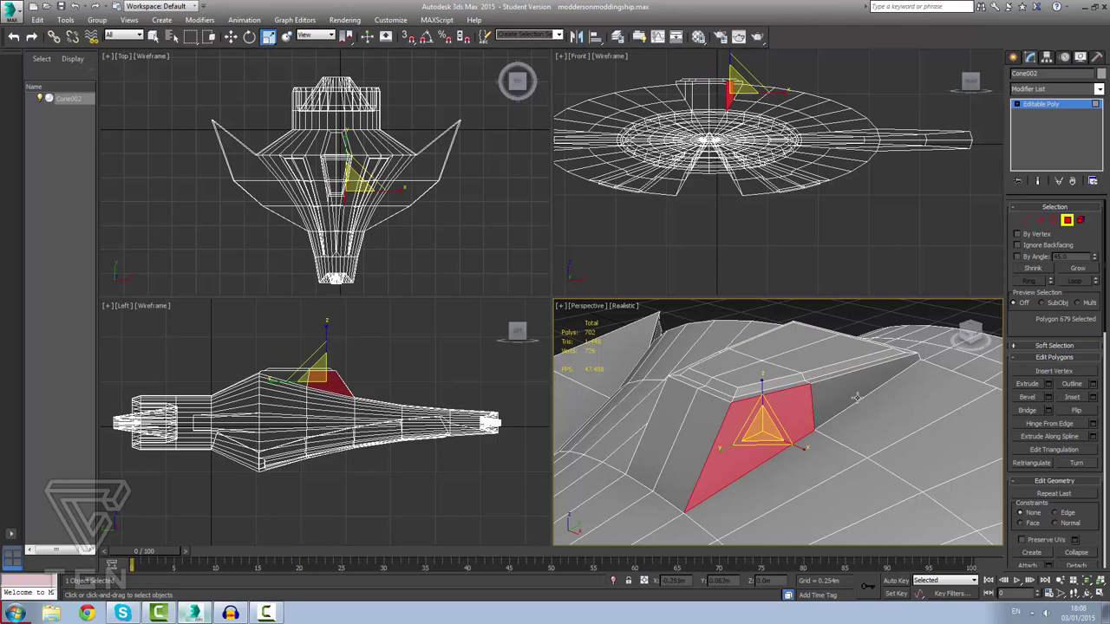
{"action": "middle_click_drag", "start_coordinate": [856, 397], "coordinate": [494, 384], "text": "alt"}
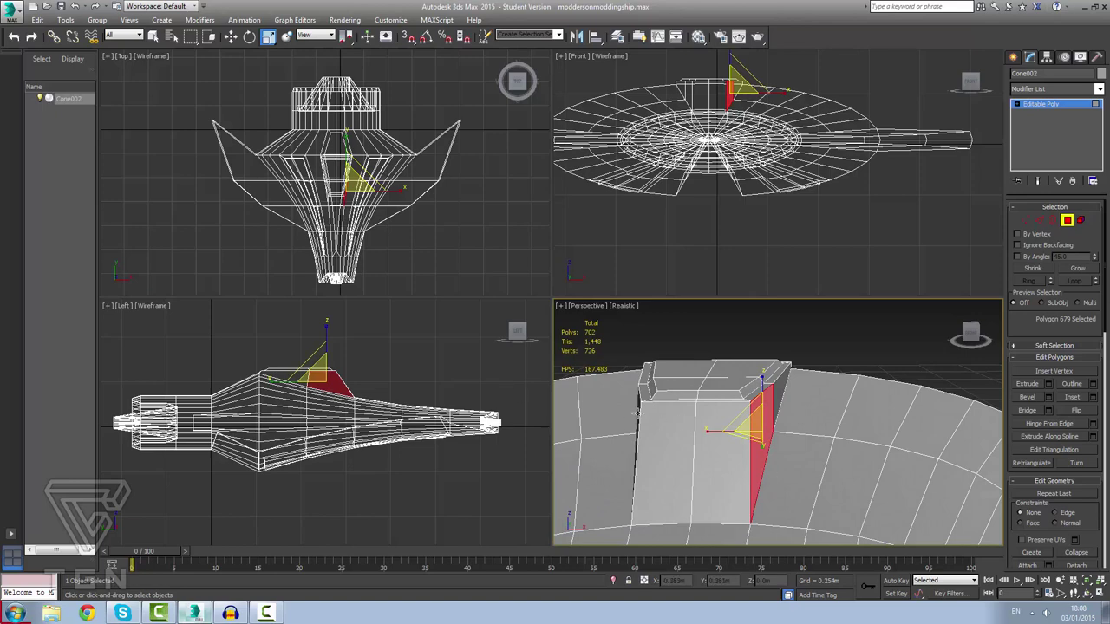
{"action": "middle_click_drag", "start_coordinate": [815, 460], "coordinate": [408, 444], "text": "alt"}
{"action": "left_click", "coordinate": [680, 421]}
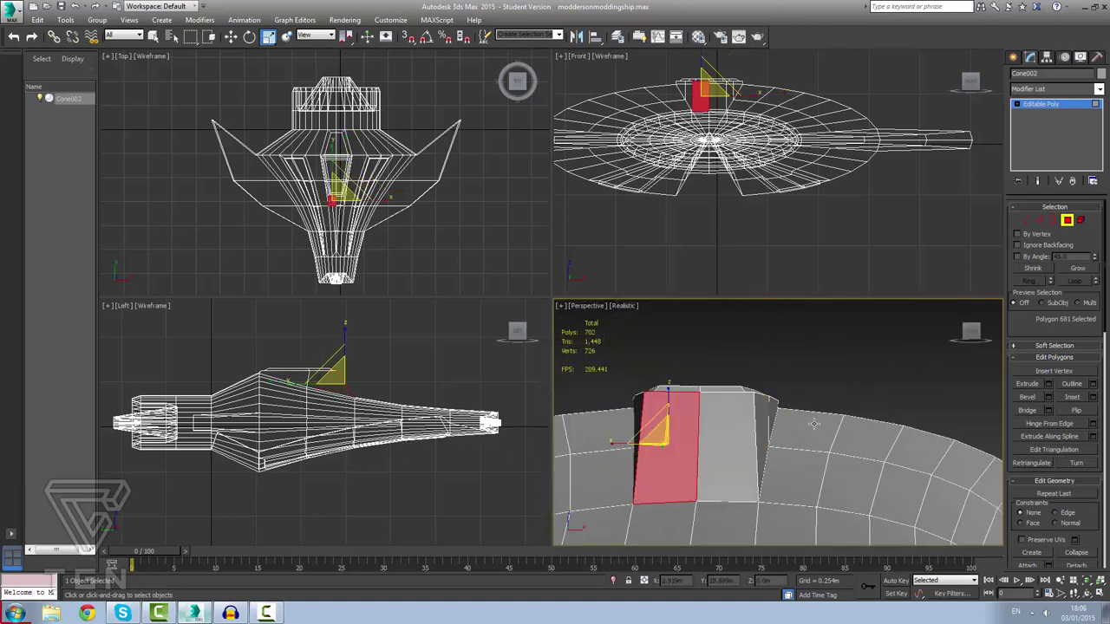
{"action": "left_click", "coordinate": [727, 424], "text": "ctrl"}
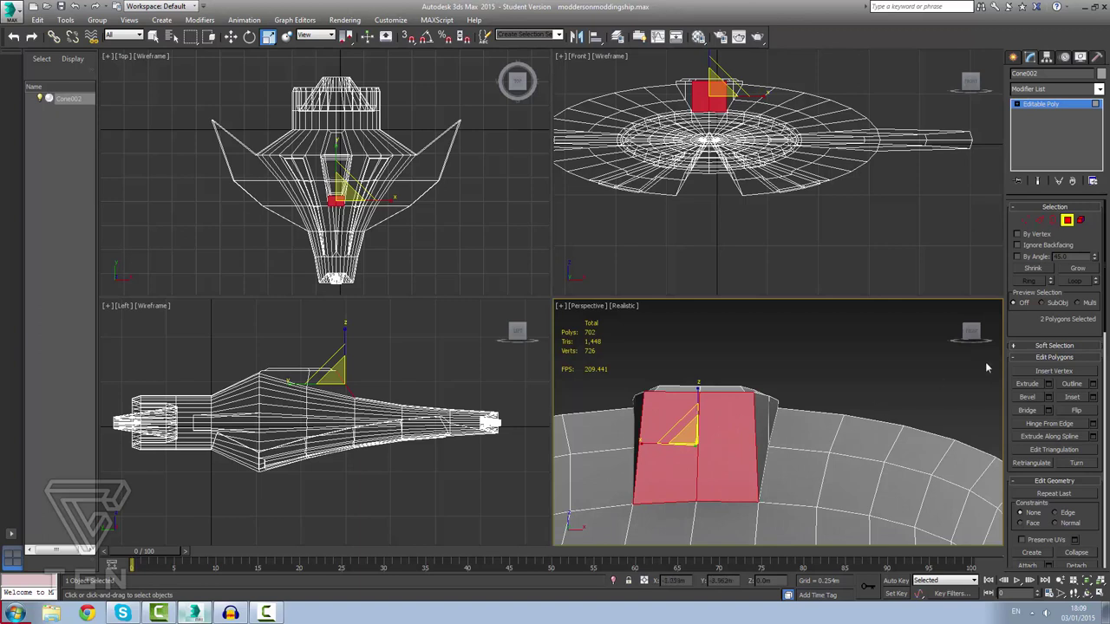
{"action": "left_click", "coordinate": [762, 424], "text": "ctrl"}
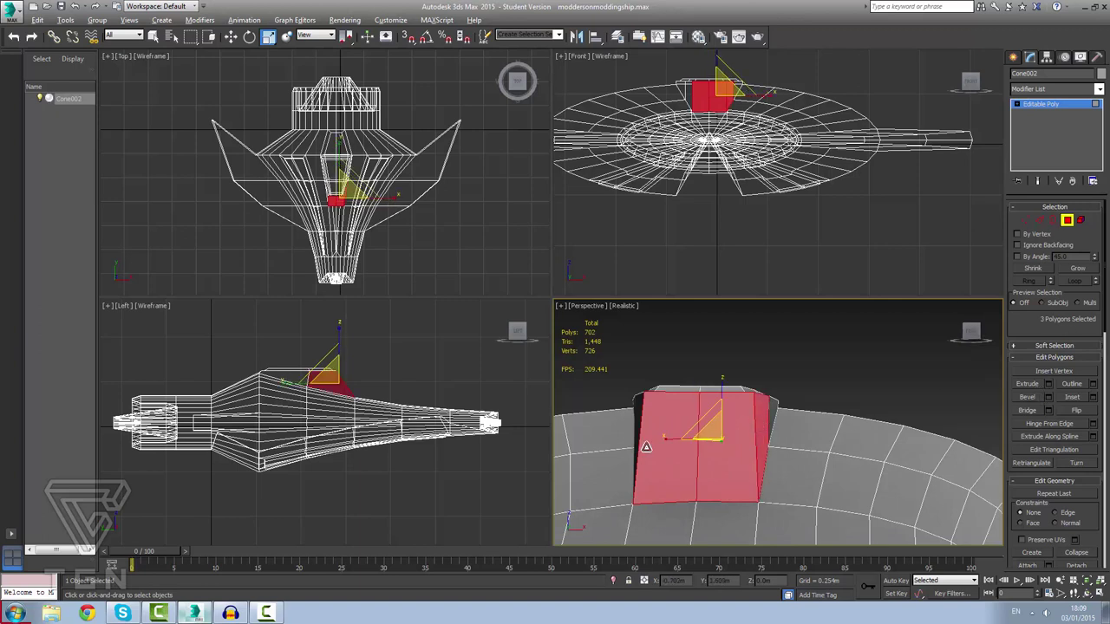
{"action": "middle_click_drag", "start_coordinate": [646, 447], "coordinate": [667, 449], "text": "alt"}
{"action": "left_click", "coordinate": [619, 429], "text": "ctrl"}
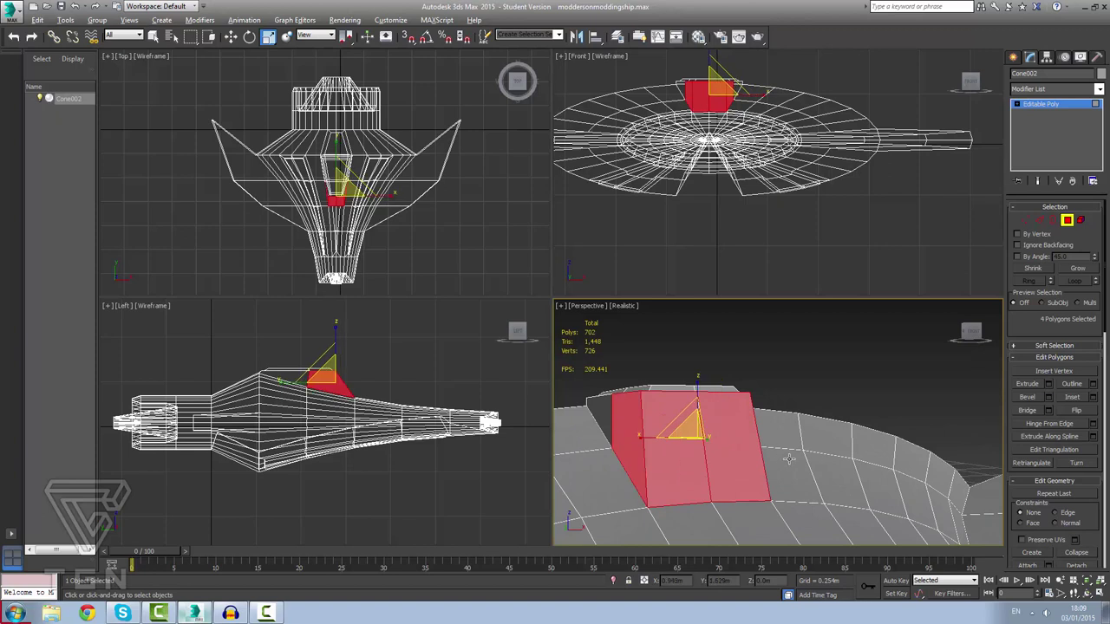
{"action": "middle_click_drag", "start_coordinate": [789, 459], "coordinate": [782, 459], "text": "alt"}
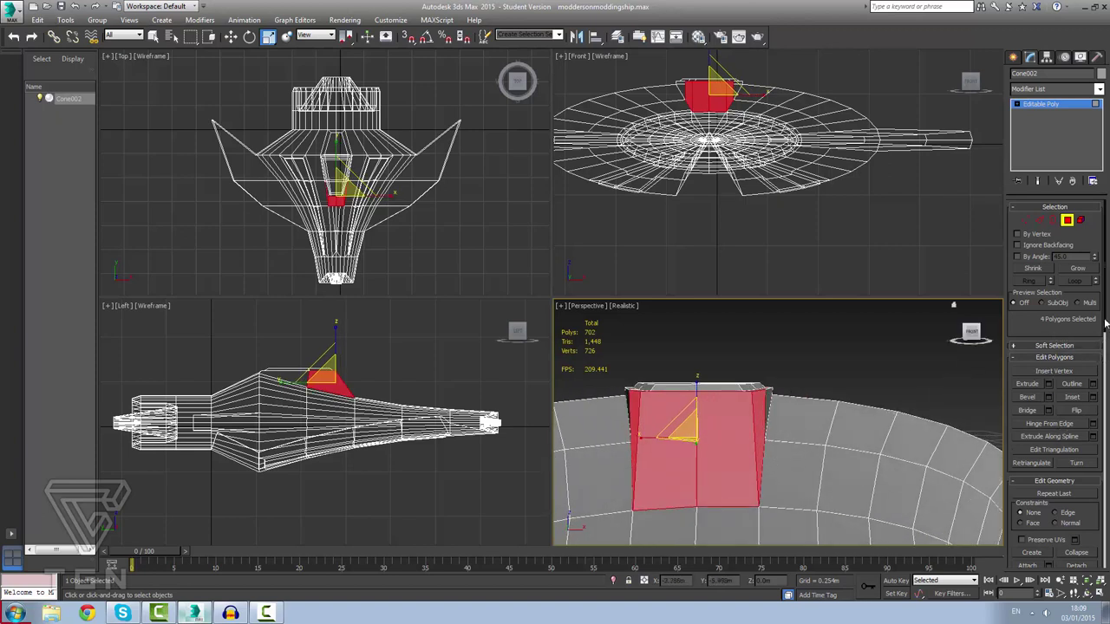
Activate a slice plane on the selected cockpit polygons and, with angle snap enabled, rotate it 90 degrees so that it lies horizontally.
{"action": "left_click_drag", "start_coordinate": [1106, 322], "coordinate": [1106, 426]}
{"action": "left_click", "coordinate": [1032, 330]}
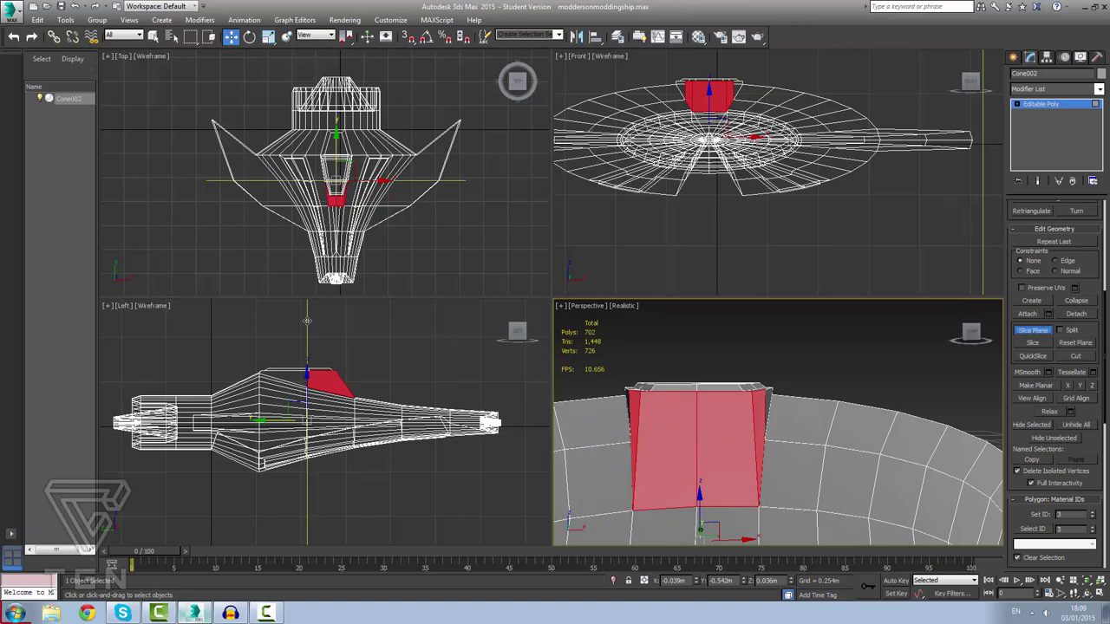
{"action": "left_click", "coordinate": [307, 321]}
{"action": "right_click", "coordinate": [307, 321]}
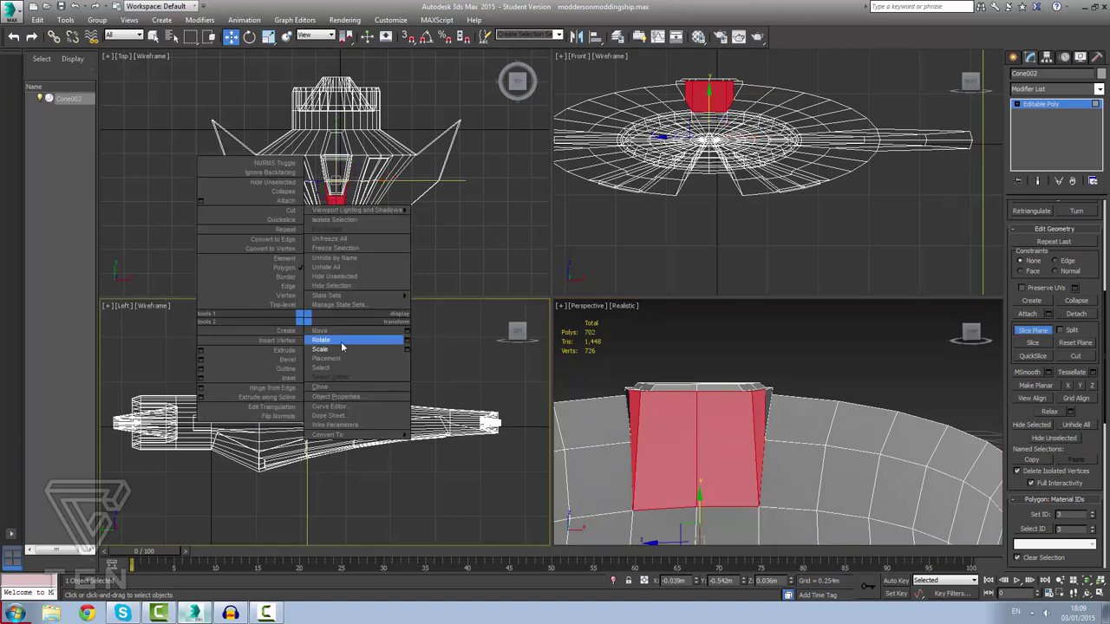
{"action": "left_click", "coordinate": [338, 341]}
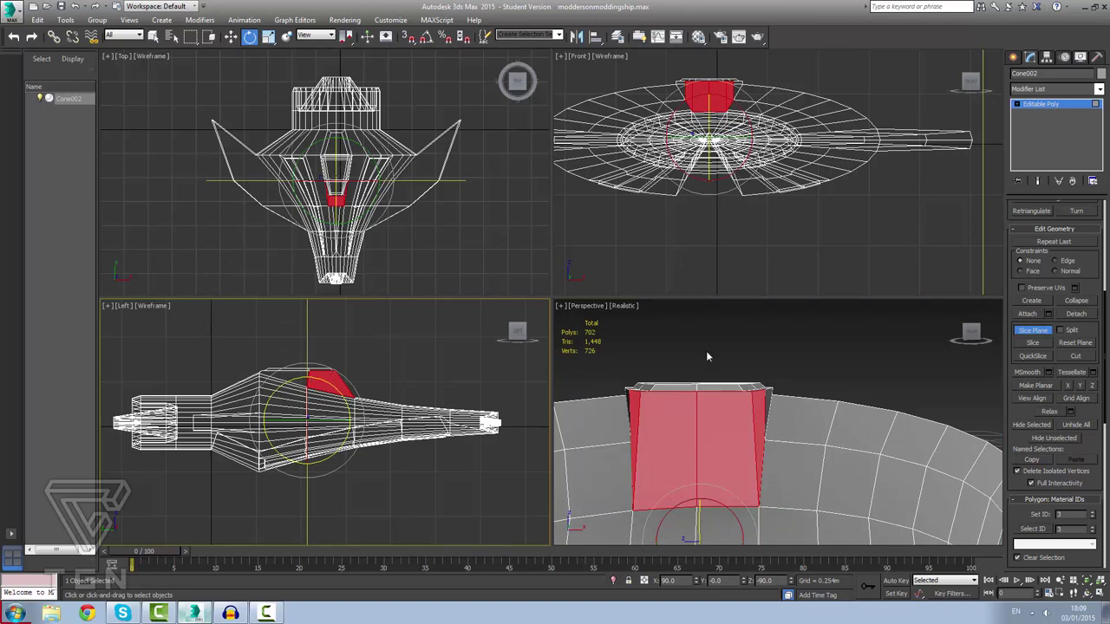
{"action": "scroll", "coordinate": [705, 356], "scroll_direction": "down", "scroll_amount": 5}
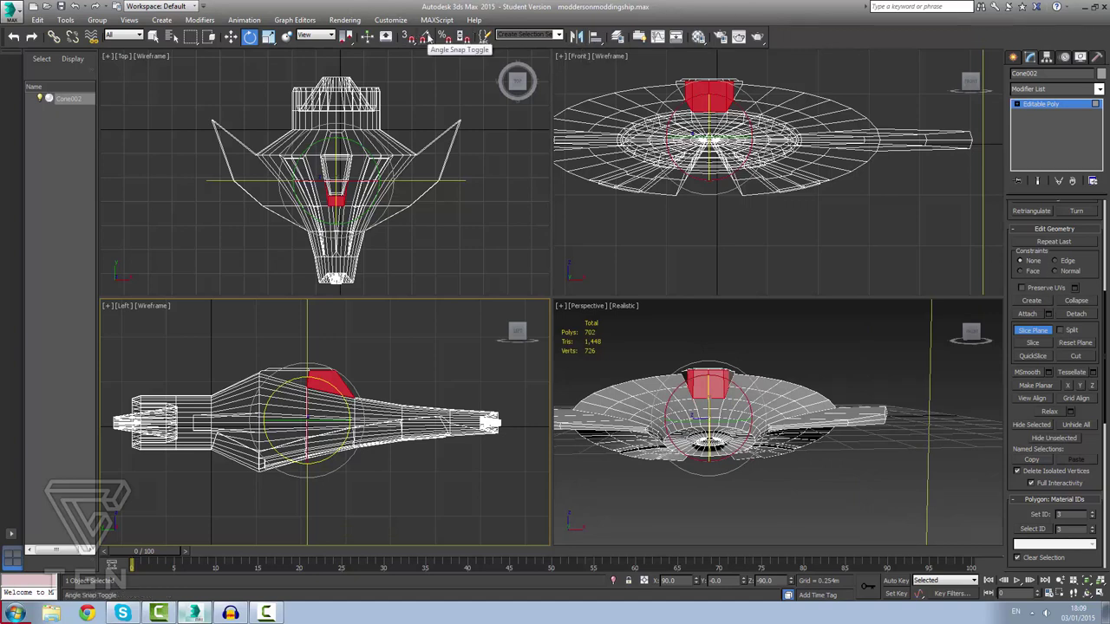
{"action": "left_click", "coordinate": [427, 38]}
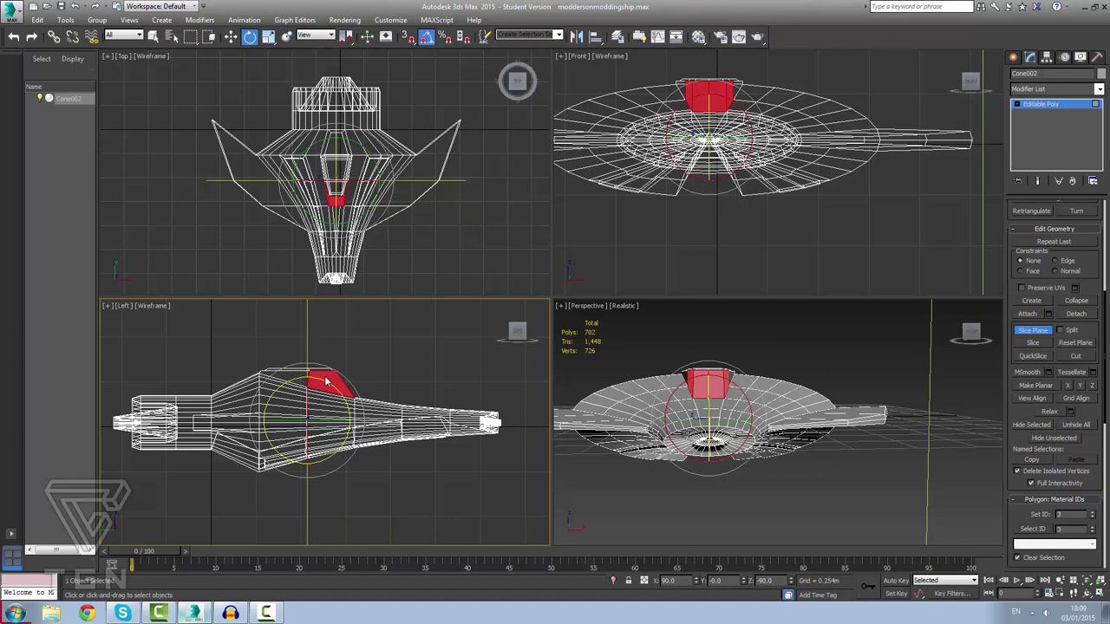
{"action": "left_click_drag", "start_coordinate": [325, 381], "coordinate": [355, 444]}
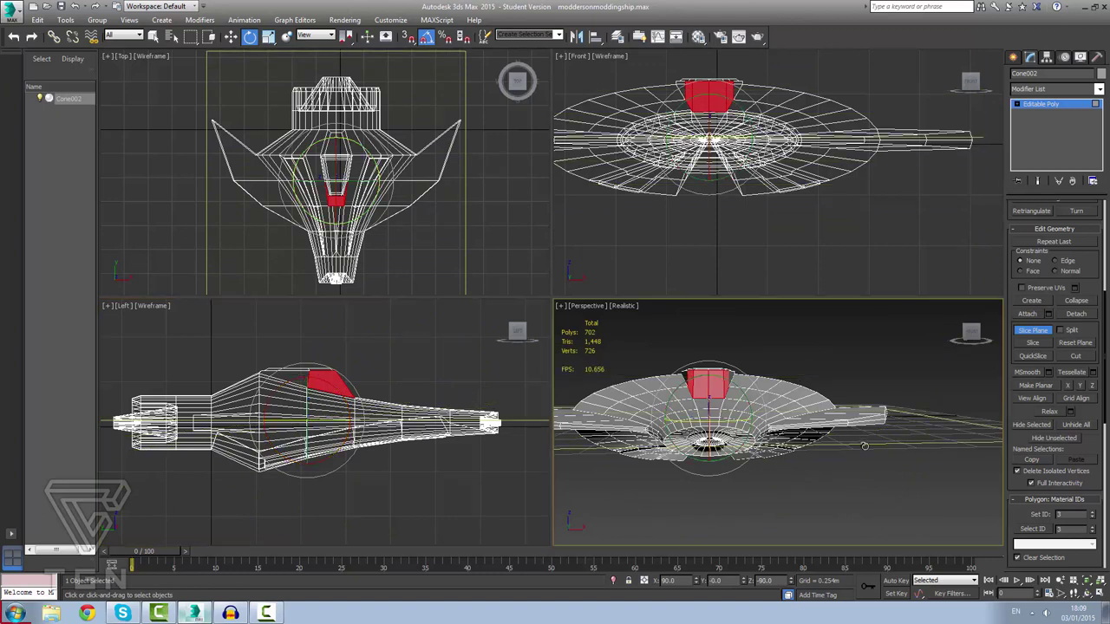
Raise the slice plane about 0.237 m to the upper part of the selected cockpit polygons and slice them.
{"action": "right_click", "coordinate": [865, 446]}
{"action": "left_click", "coordinate": [893, 457]}
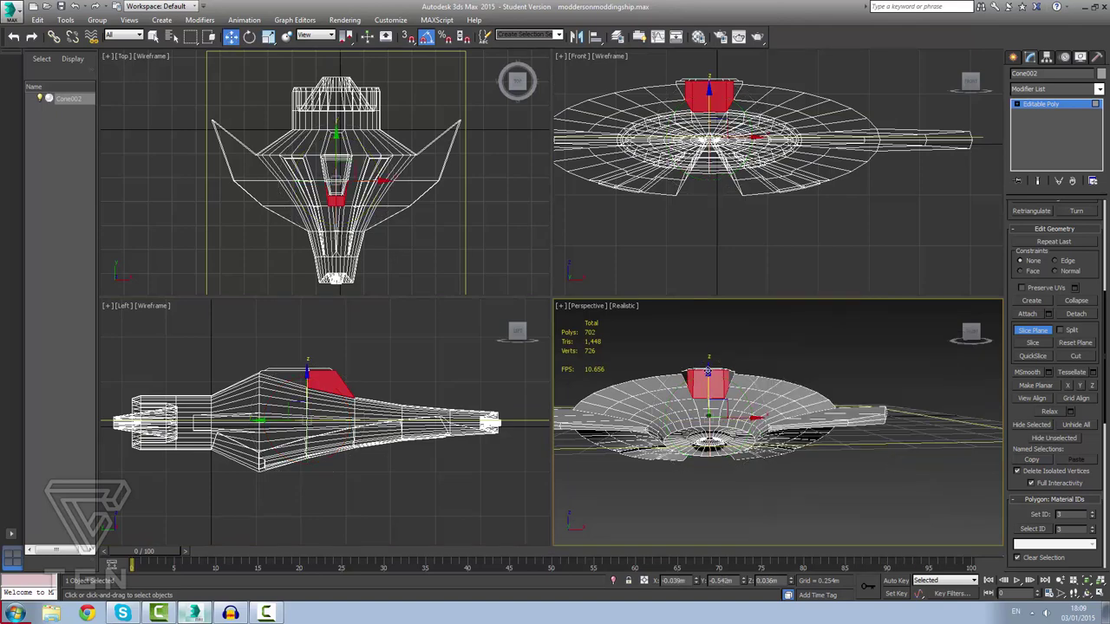
{"action": "left_click_drag", "start_coordinate": [709, 371], "coordinate": [704, 329]}
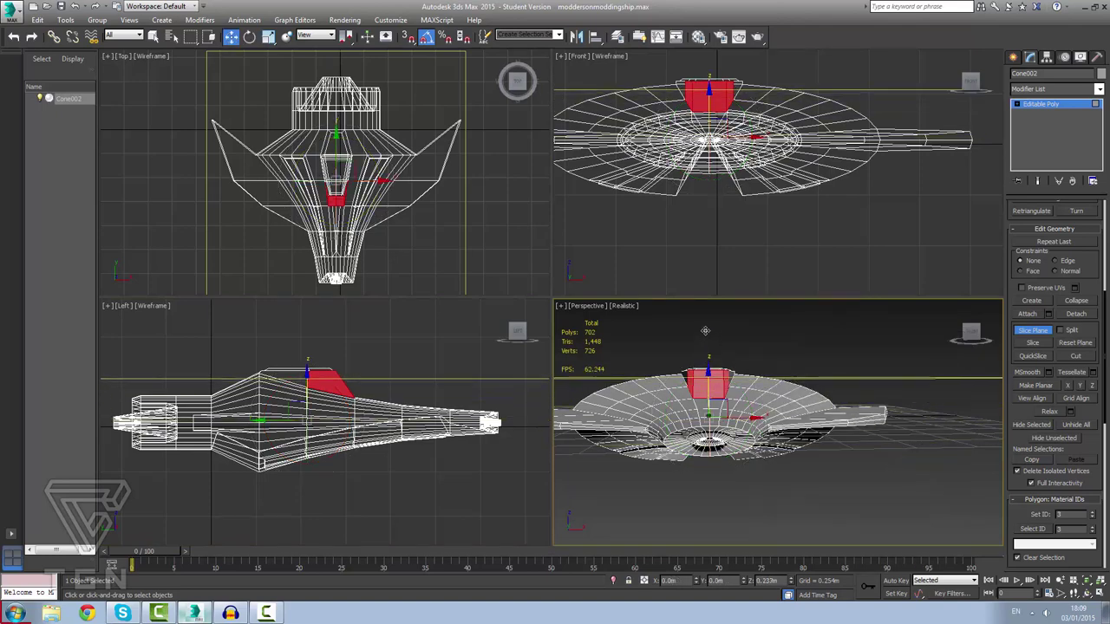
{"action": "scroll", "coordinate": [709, 367], "scroll_direction": "up", "scroll_amount": 1}
{"action": "scroll", "coordinate": [709, 378], "scroll_direction": "down", "scroll_amount": 2}
{"action": "scroll", "coordinate": [708, 379], "scroll_direction": "up", "scroll_amount": 5}
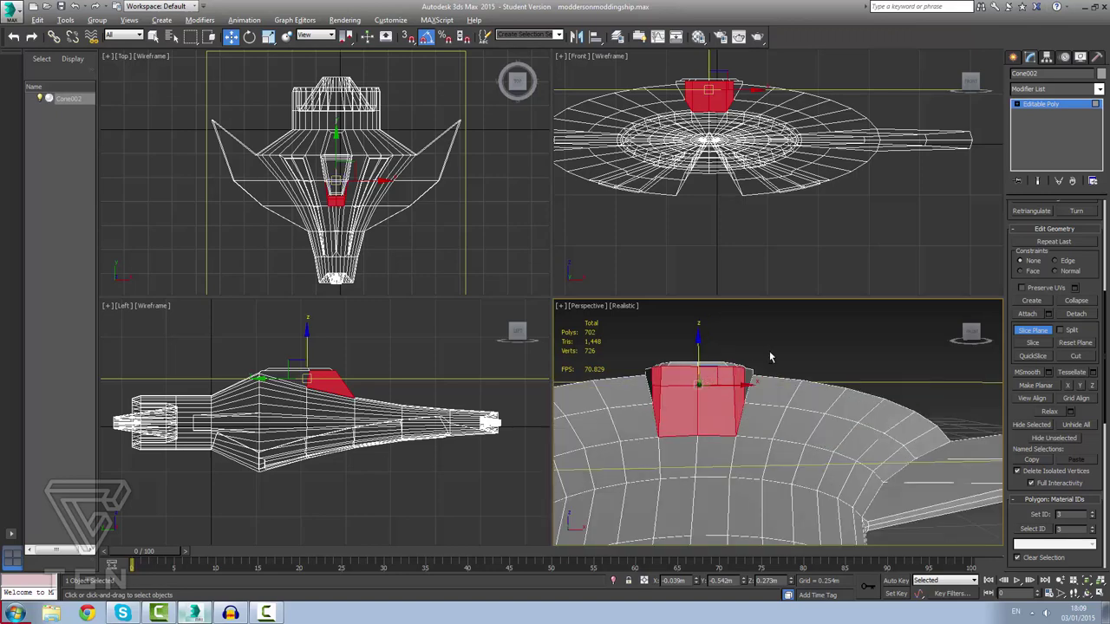
{"action": "middle_click_drag", "start_coordinate": [769, 350], "coordinate": [743, 371], "text": "alt"}
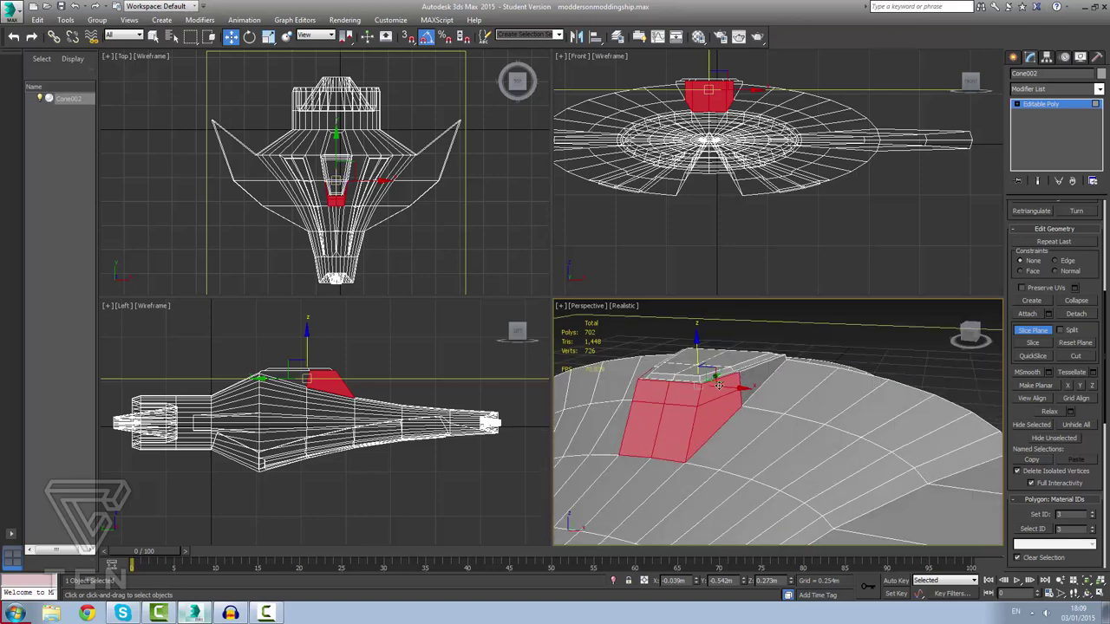
{"action": "middle_click_drag", "start_coordinate": [716, 413], "coordinate": [713, 377], "text": "alt"}
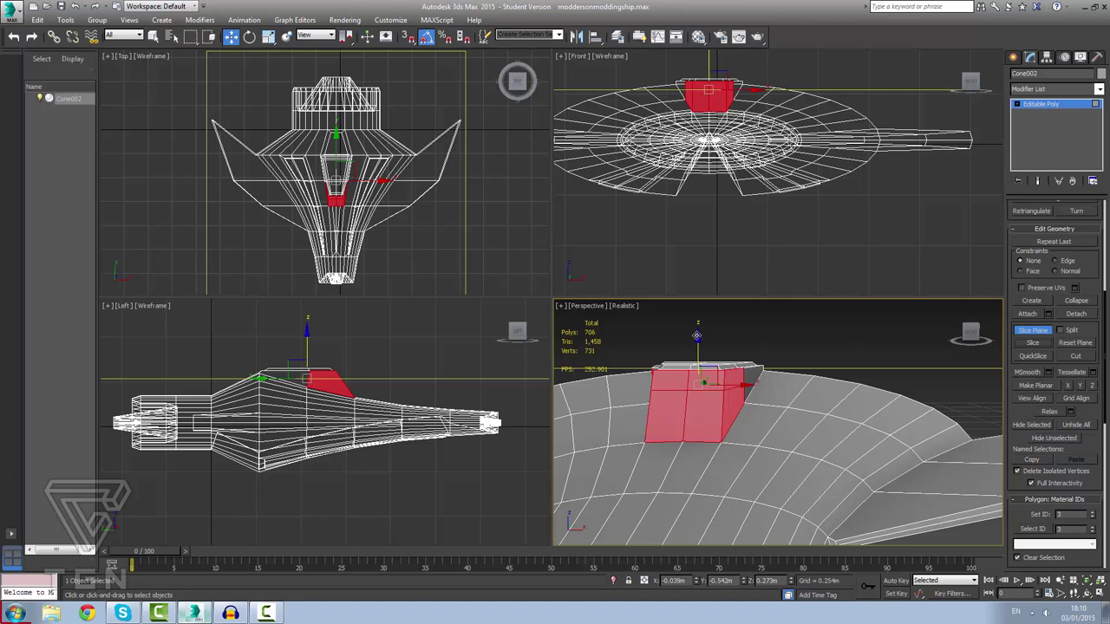
Lower the slice plane about 0.022 m, slice the selected cockpit polygons a second time and leave slice plane mode.
{"action": "mouse_move", "coordinate": [697, 335]}
{"action": "left_mouse_down"}
{"action": "mouse_move", "coordinate": [695, 352]}
{"action": "mouse_move", "coordinate": [698, 342]}
{"action": "left_mouse_up"}
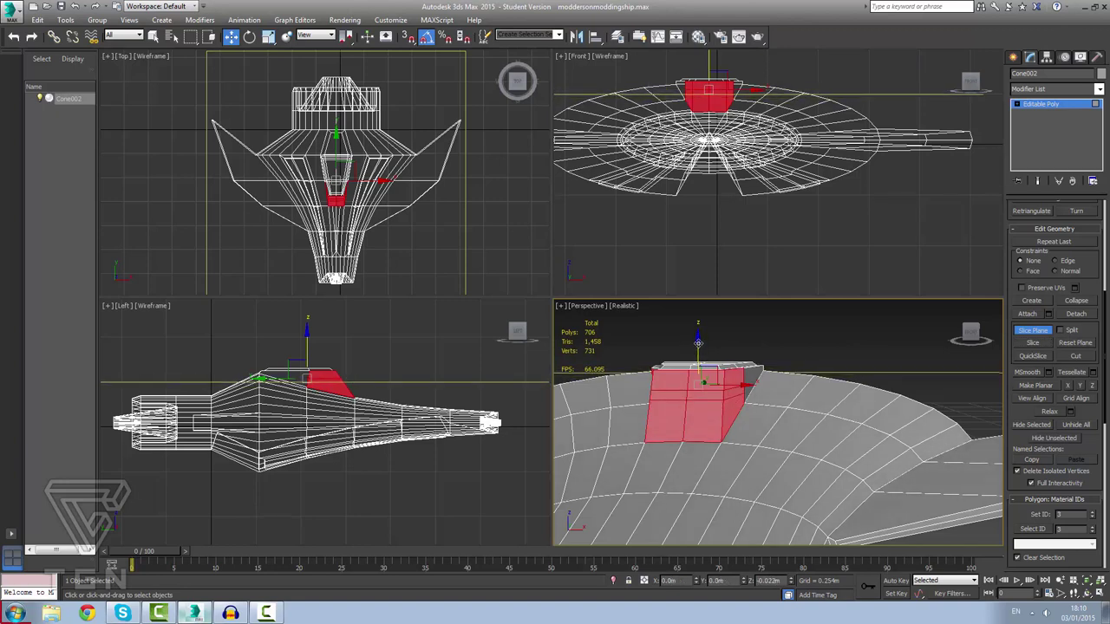
{"action": "left_click", "coordinate": [1033, 342]}
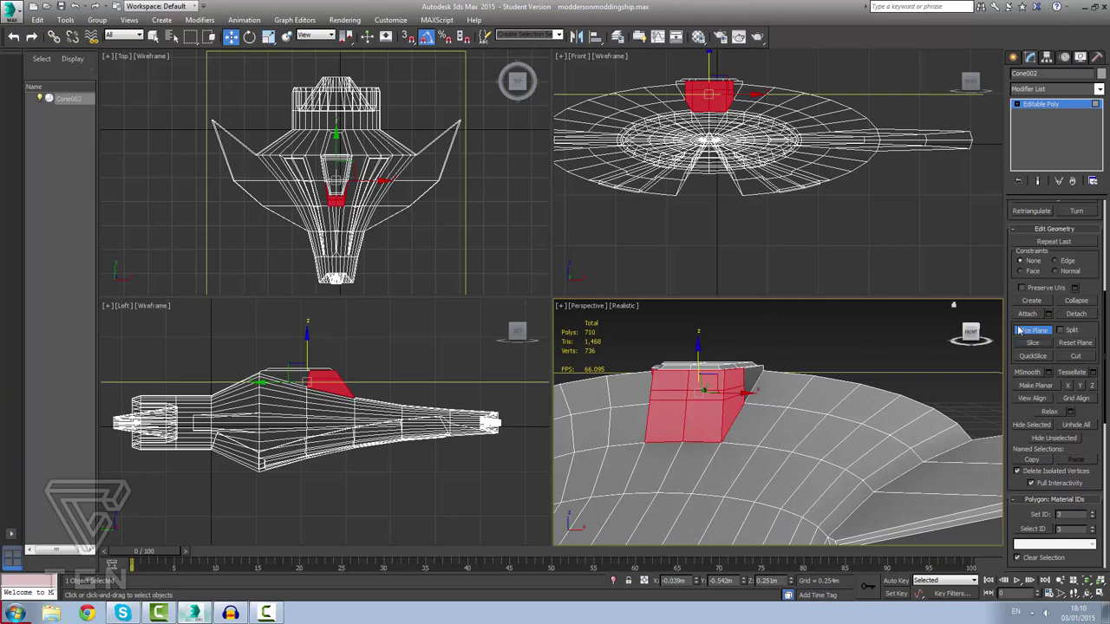
{"action": "key", "text": "r"}
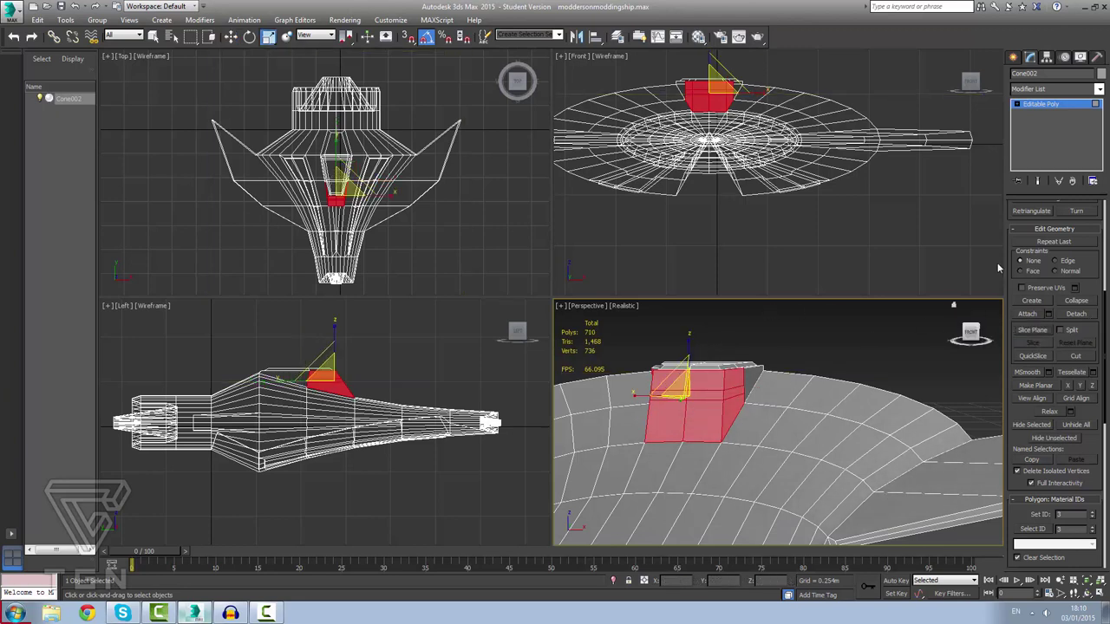
Select the three narrow strip polygons between the two slices across the cockpit's front and one side.
{"action": "right_click", "coordinate": [716, 387]}
{"action": "left_click", "coordinate": [749, 399]}
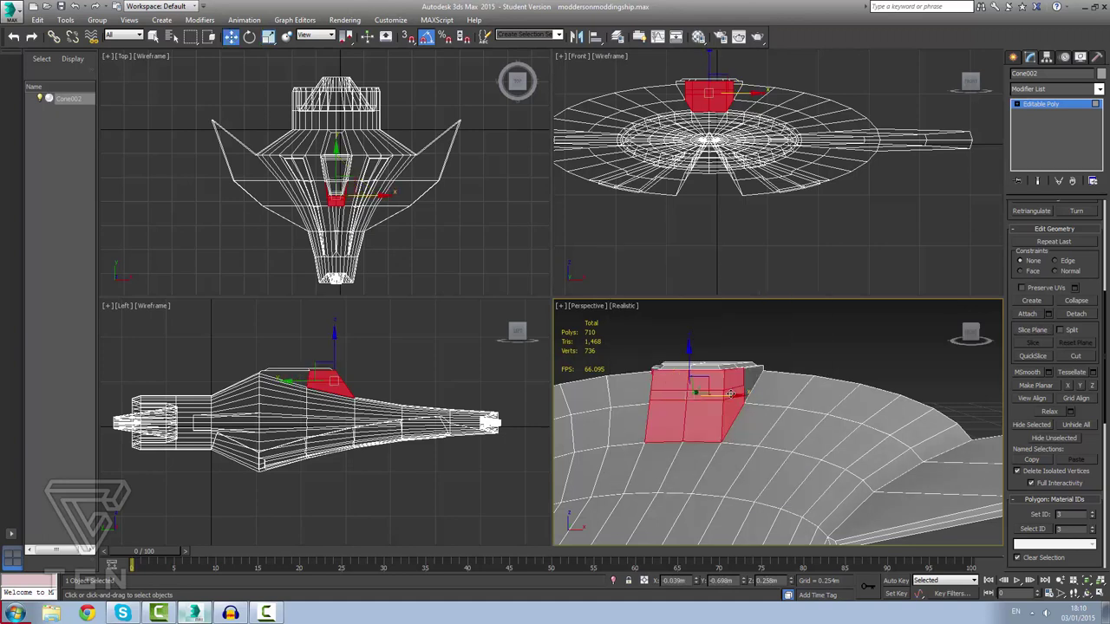
{"action": "left_click", "coordinate": [732, 394]}
{"action": "left_click", "coordinate": [703, 397], "text": "ctrl"}
{"action": "left_click", "coordinate": [672, 396], "text": "ctrl"}
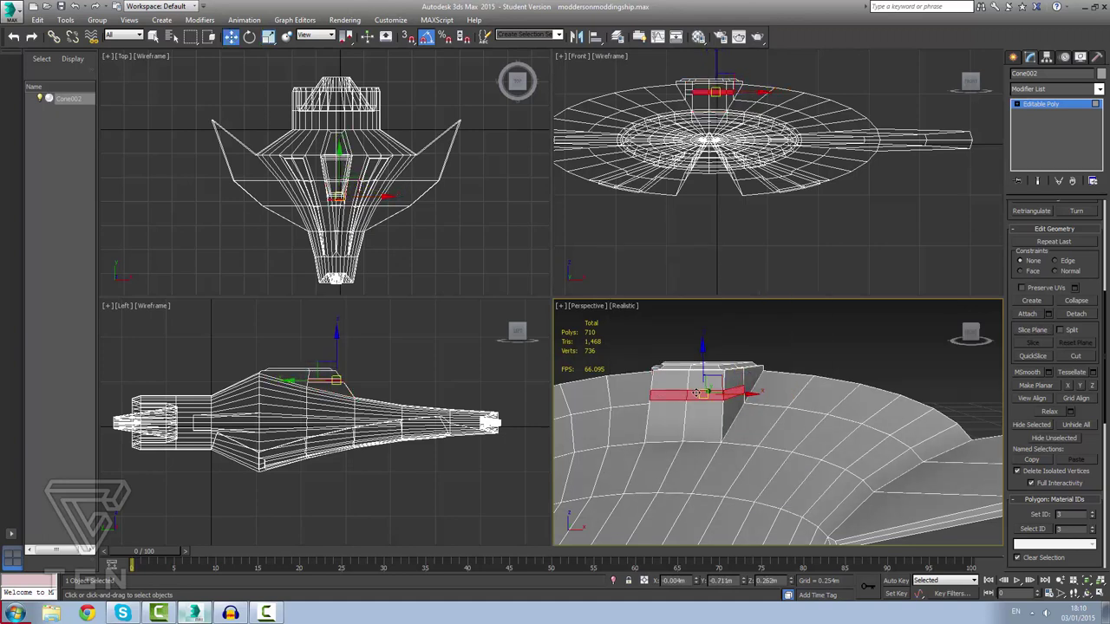
{"action": "middle_click_drag", "start_coordinate": [786, 392], "coordinate": [718, 397], "text": "alt"}
{"action": "scroll", "coordinate": [719, 397], "scroll_direction": "up", "scroll_amount": 4}
{"action": "scroll", "coordinate": [719, 397], "scroll_direction": "up", "scroll_amount": 2}
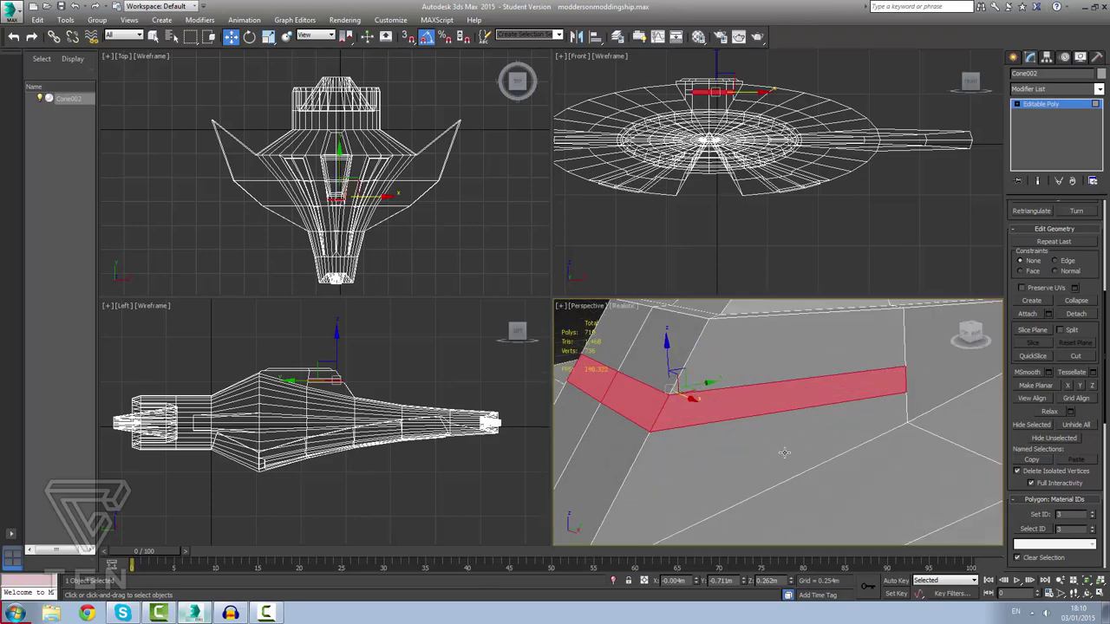
Select the side polygon below the narrow strip and examine where the two slices end on the cockpit's side.
{"action": "left_click", "coordinate": [784, 453]}
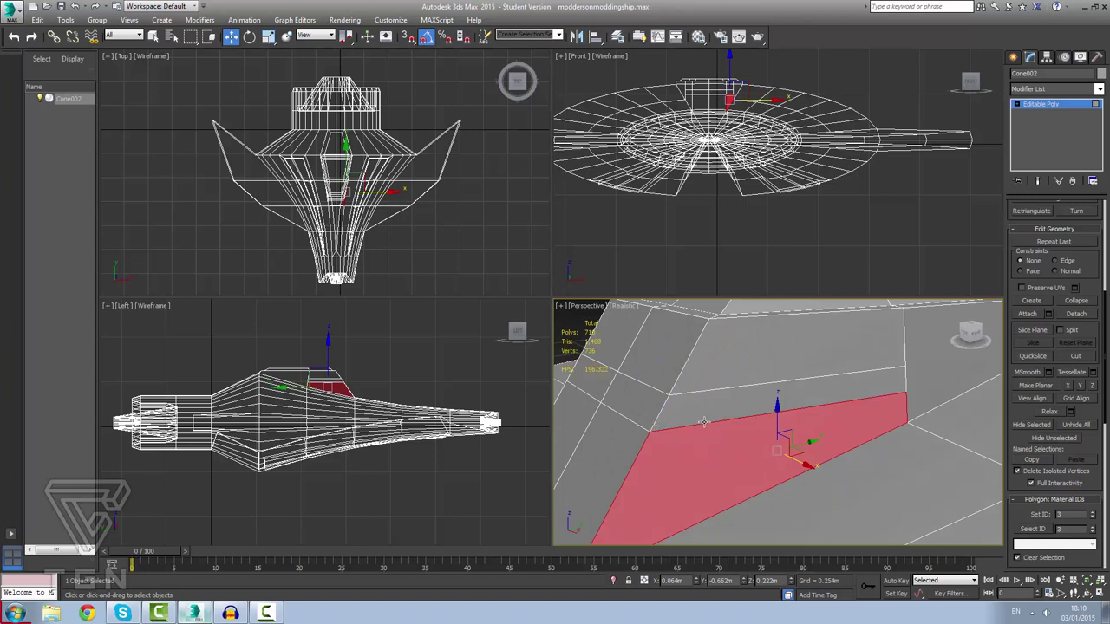
{"action": "middle_click_drag", "start_coordinate": [713, 431], "coordinate": [747, 424], "text": "alt"}
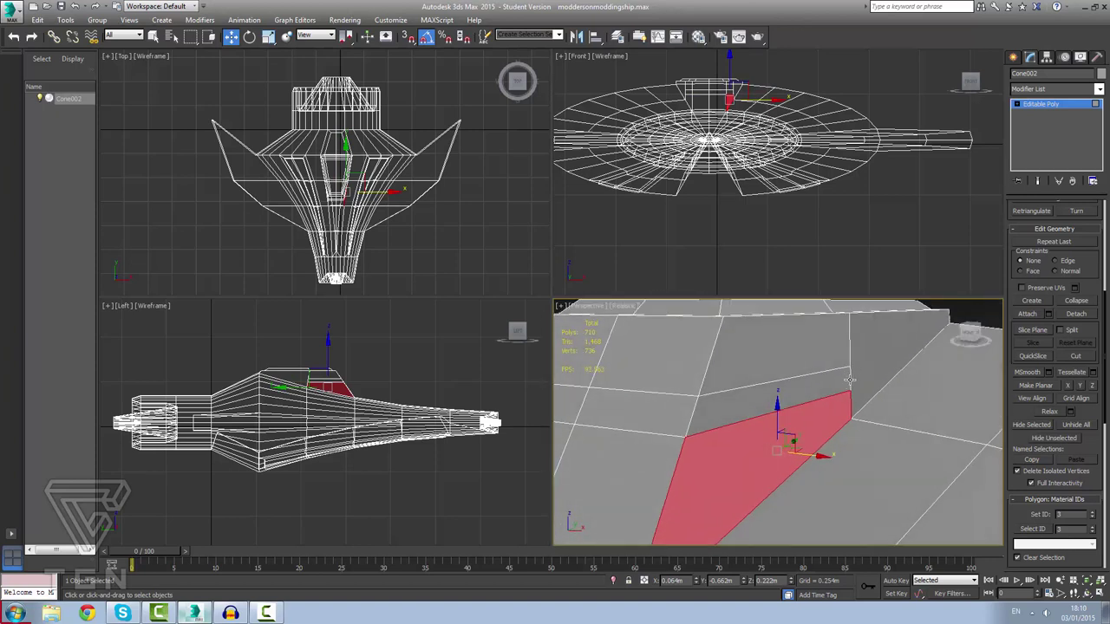
{"action": "middle_click_drag", "start_coordinate": [849, 378], "coordinate": [807, 383], "text": "alt"}
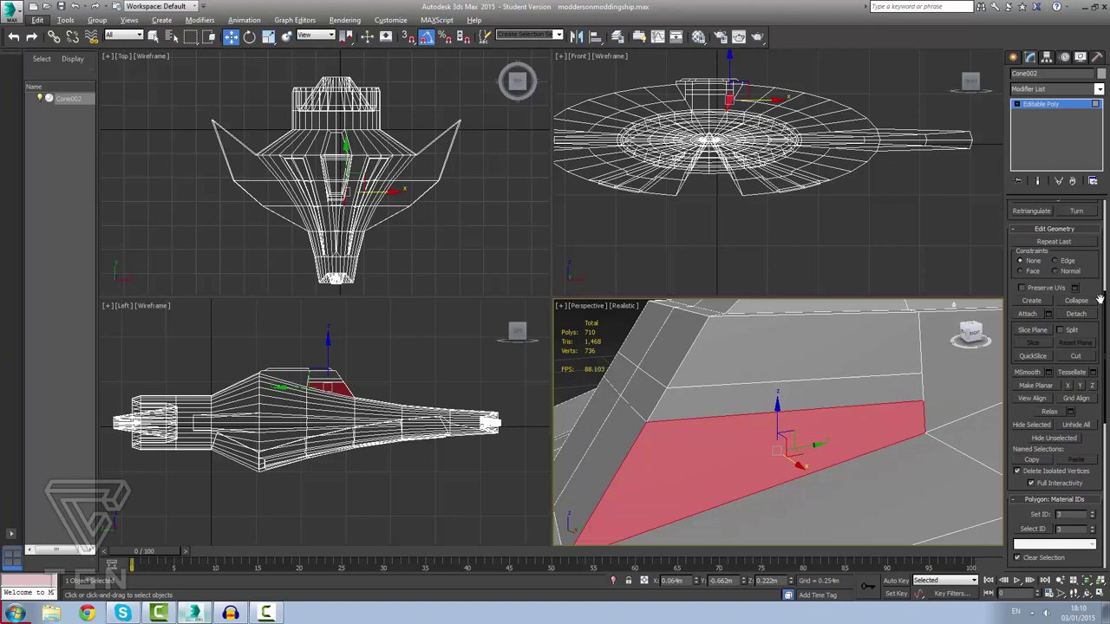
In vertex mode, connect the vertex where the upper slice ends on the cockpit's side to the vertex at that side's rear base corner.
{"action": "left_click_drag", "start_coordinate": [1106, 316], "coordinate": [1104, 227]}
{"action": "left_click", "coordinate": [1025, 219]}
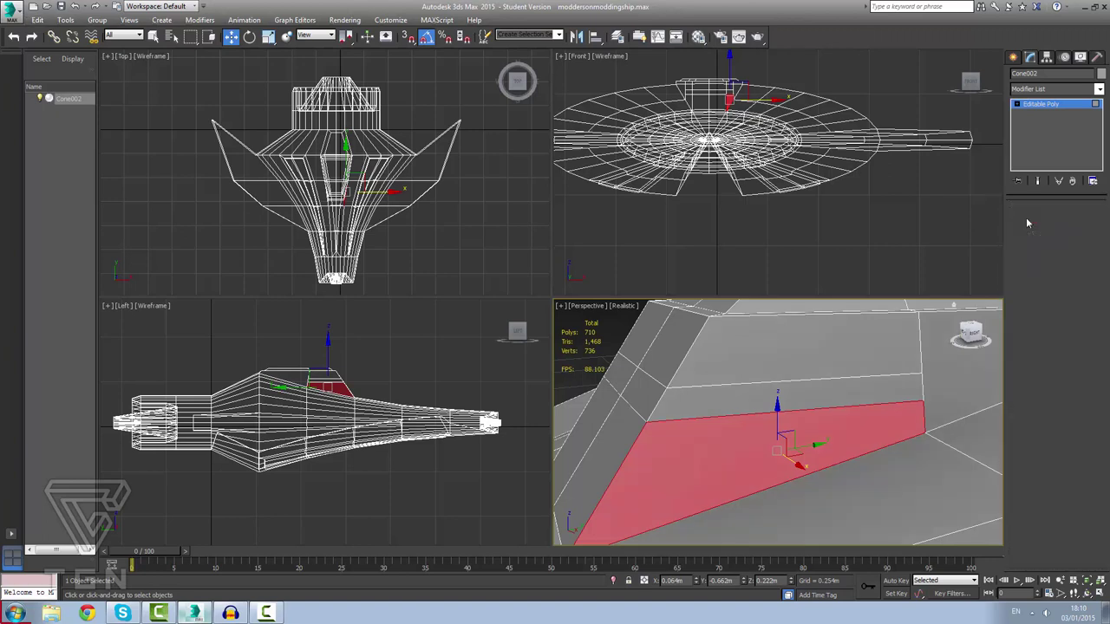
{"action": "left_click", "coordinate": [922, 373]}
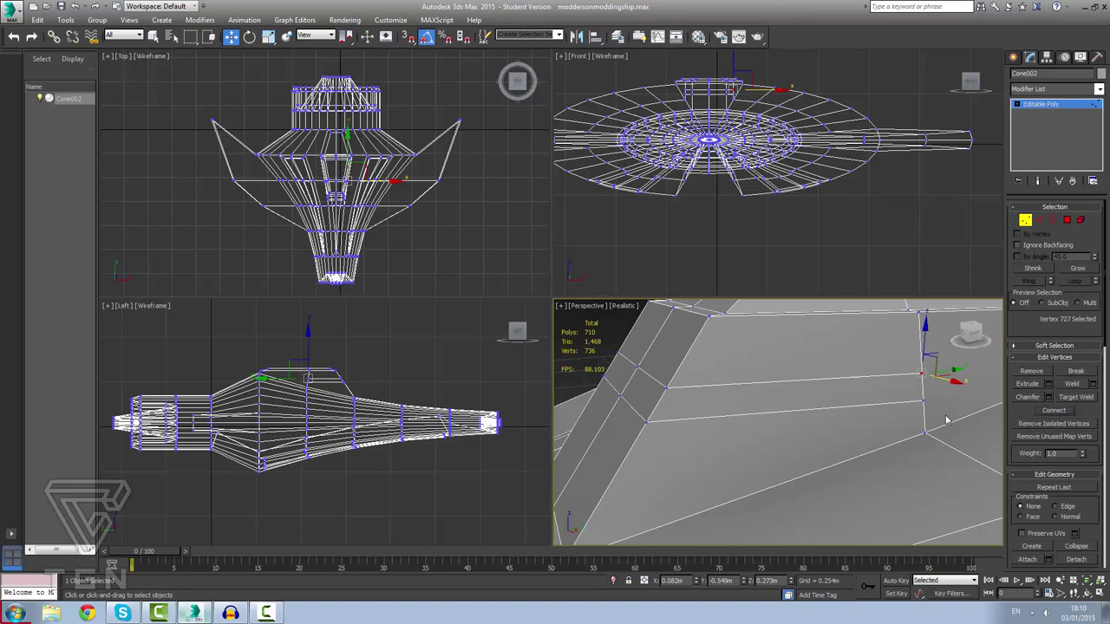
{"action": "middle_click_drag", "start_coordinate": [946, 421], "coordinate": [819, 416], "text": "alt"}
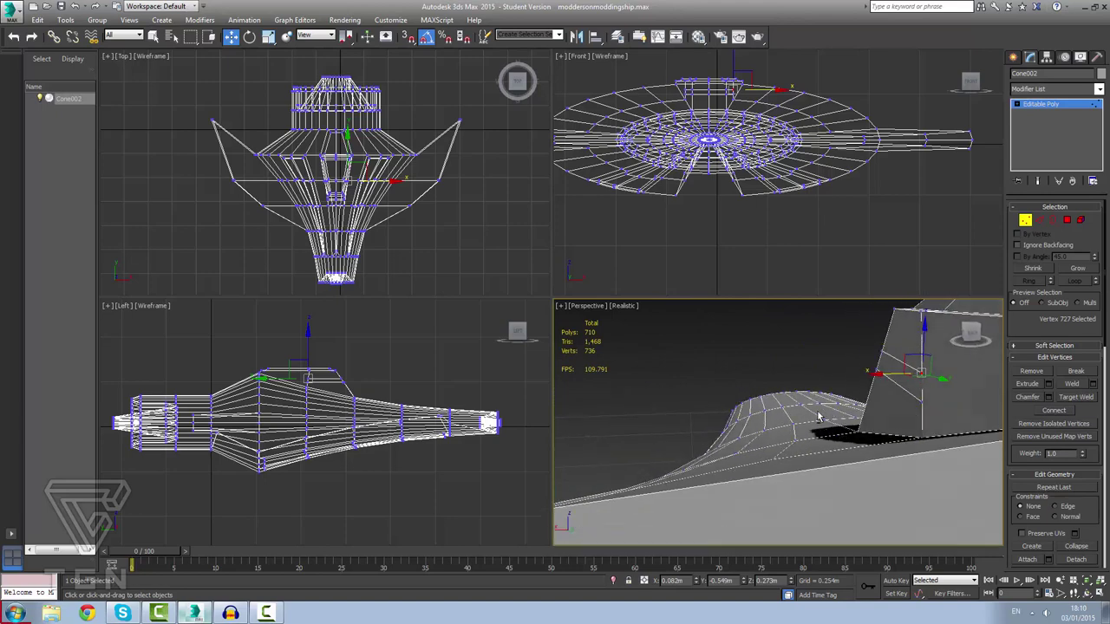
{"action": "scroll", "coordinate": [946, 370], "scroll_direction": "down", "scroll_amount": 4}
{"action": "scroll", "coordinate": [950, 371], "scroll_direction": "down", "scroll_amount": 7}
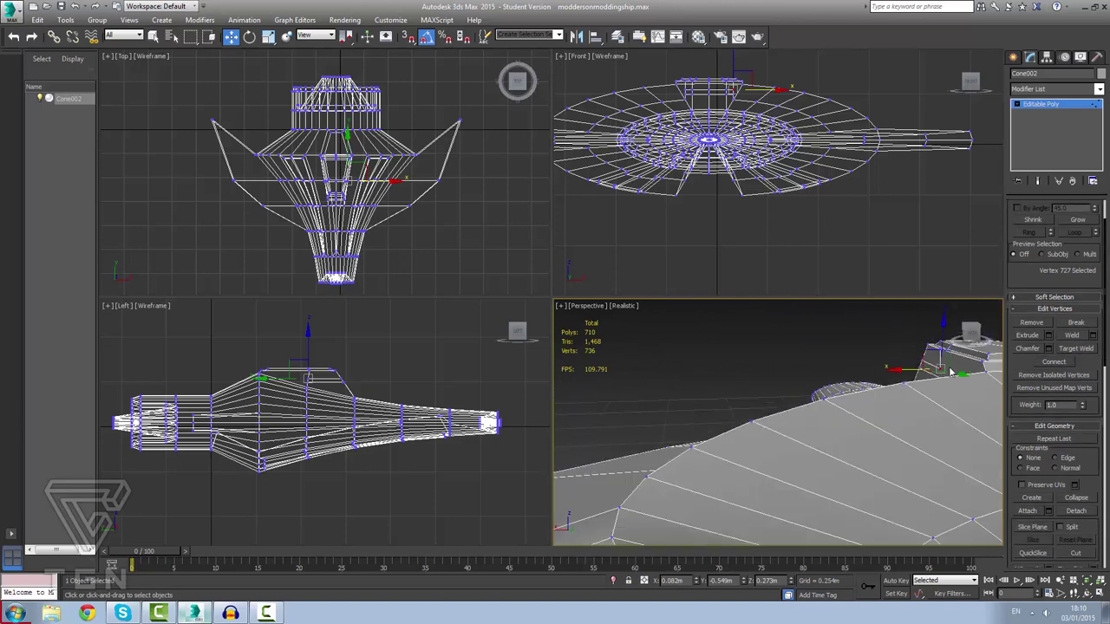
{"action": "middle_click_drag", "start_coordinate": [971, 360], "coordinate": [984, 389], "text": "alt"}
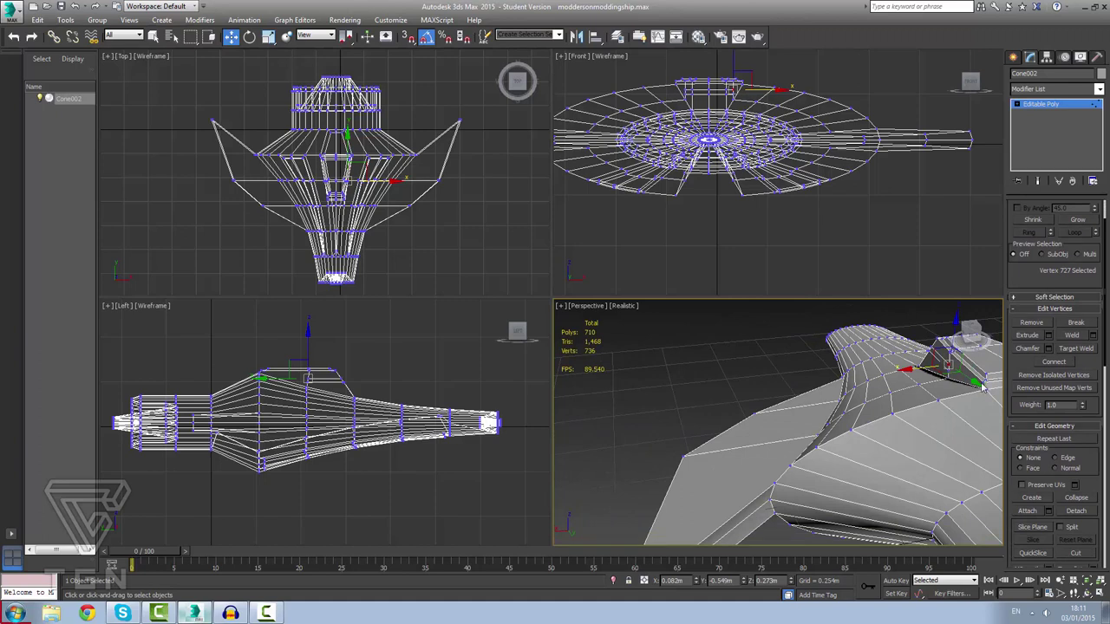
{"action": "left_click", "coordinate": [985, 389], "text": "ctrl"}
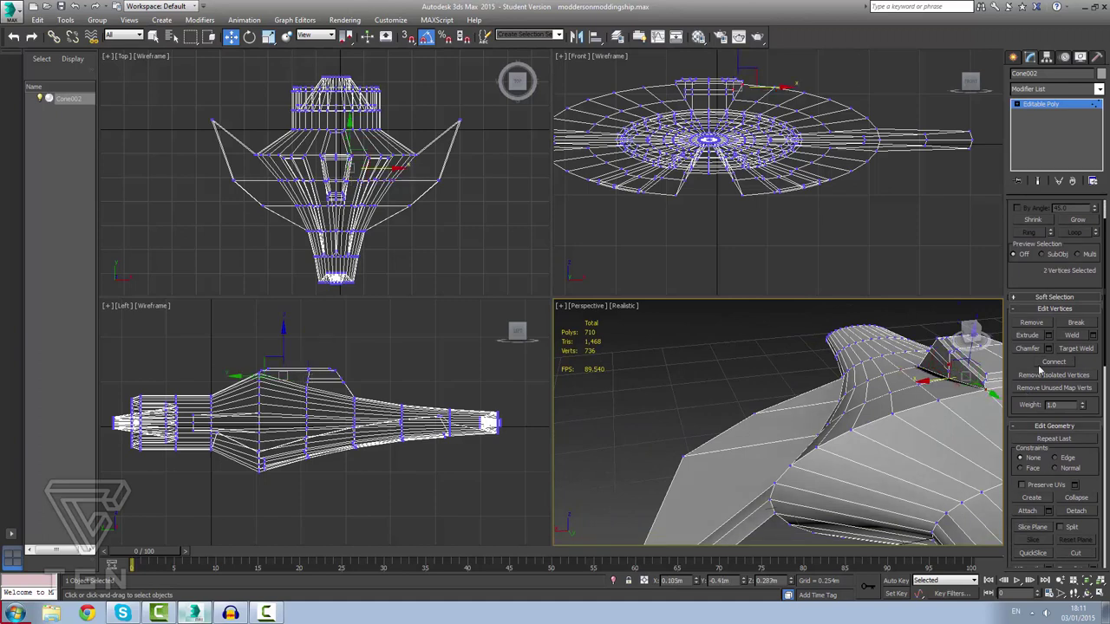
{"action": "left_click", "coordinate": [1053, 362]}
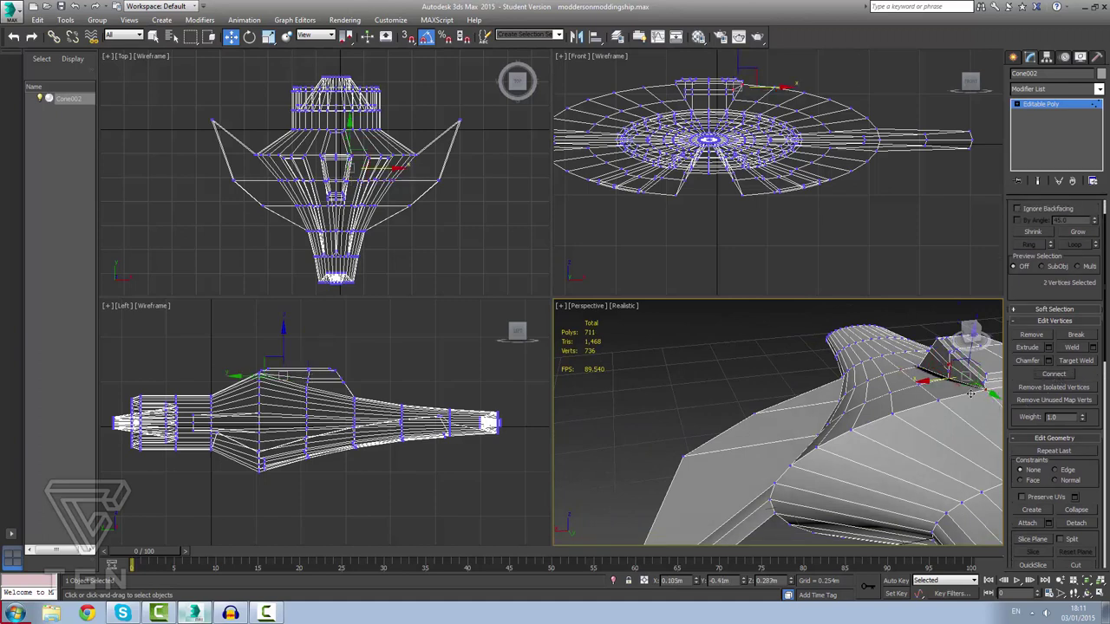
{"action": "middle_click_drag", "start_coordinate": [972, 388], "coordinate": [867, 395]}
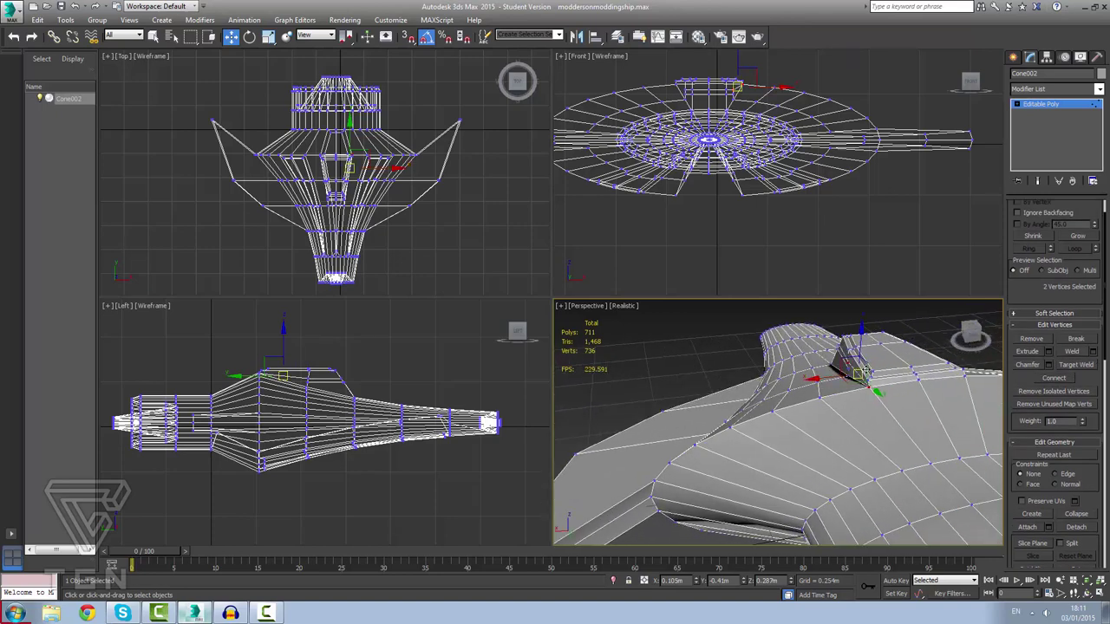
On the cockpit's open side, connect the upper slice's end vertex to the upper rear corner and the lower slice's end vertex to the rear base corner.
{"action": "scroll", "coordinate": [869, 419], "scroll_direction": "up", "scroll_amount": 4}
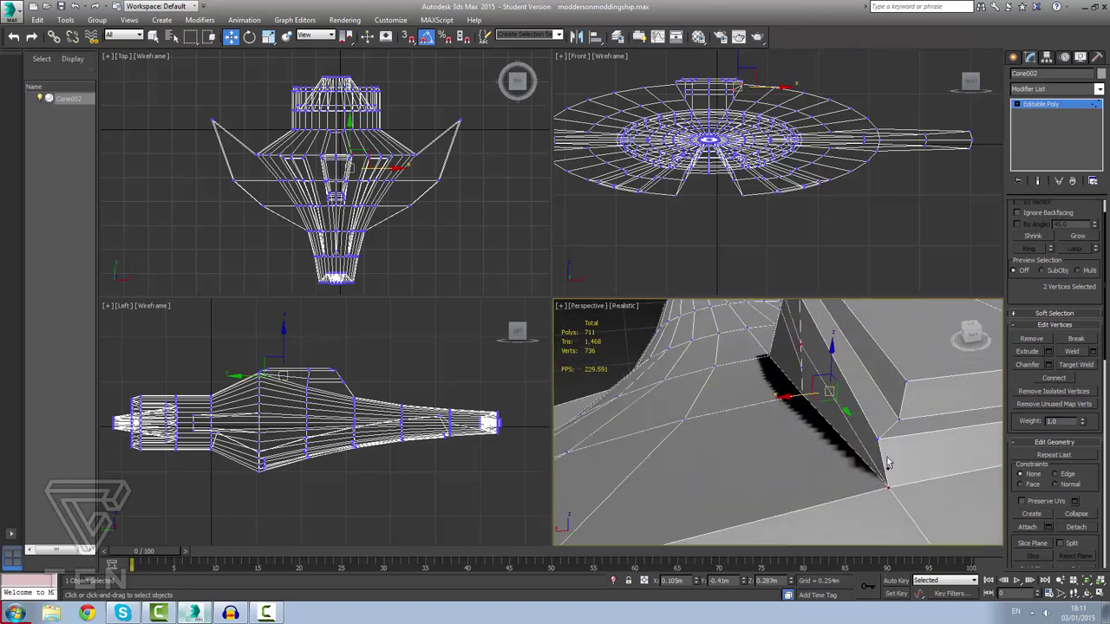
{"action": "left_click", "coordinate": [878, 439]}
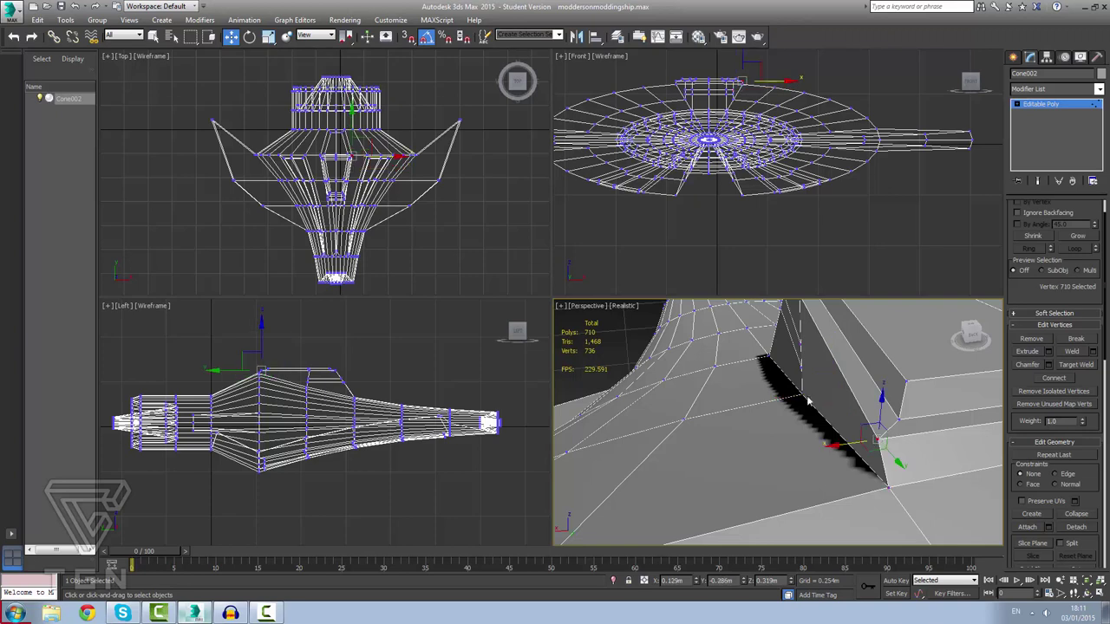
{"action": "left_click", "coordinate": [798, 347], "text": "ctrl"}
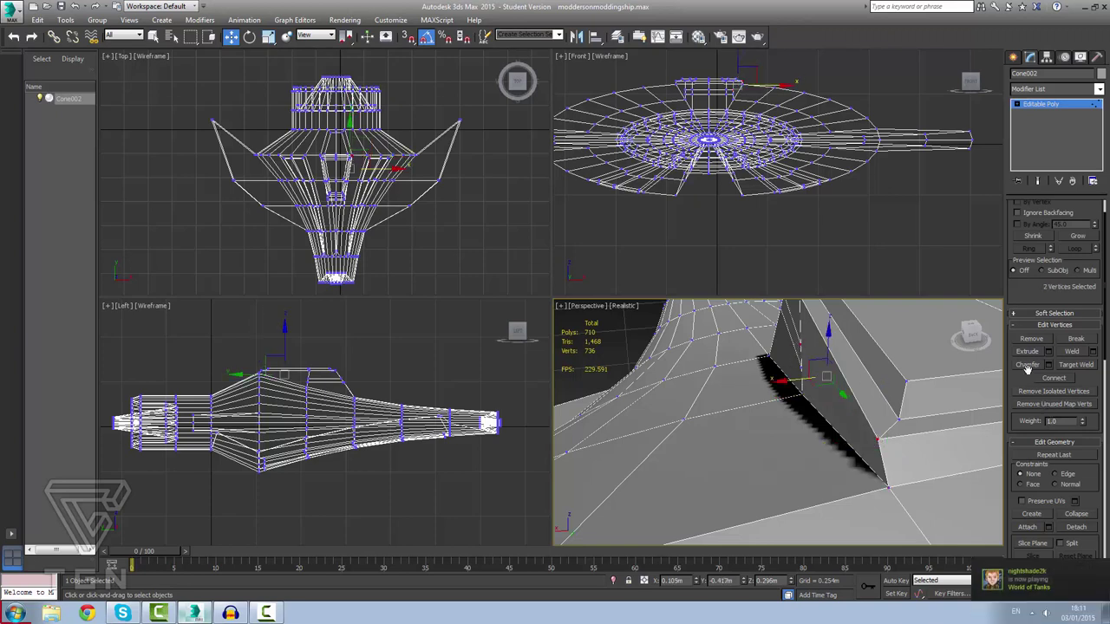
{"action": "left_click", "coordinate": [1054, 378]}
{"action": "left_click", "coordinate": [800, 369]}
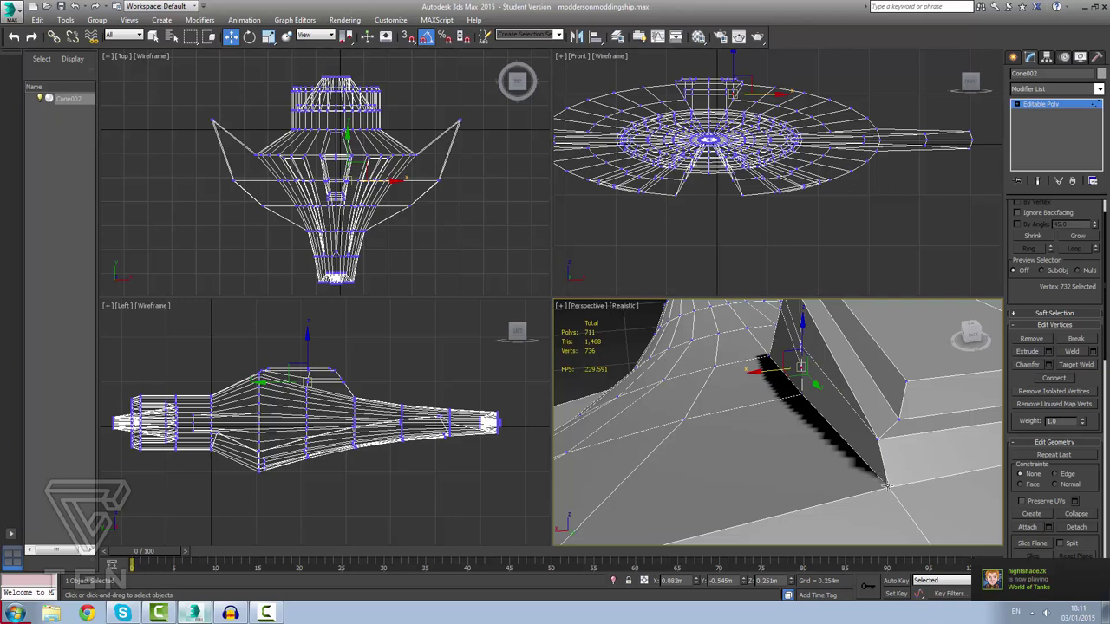
{"action": "left_click", "coordinate": [886, 485], "text": "ctrl"}
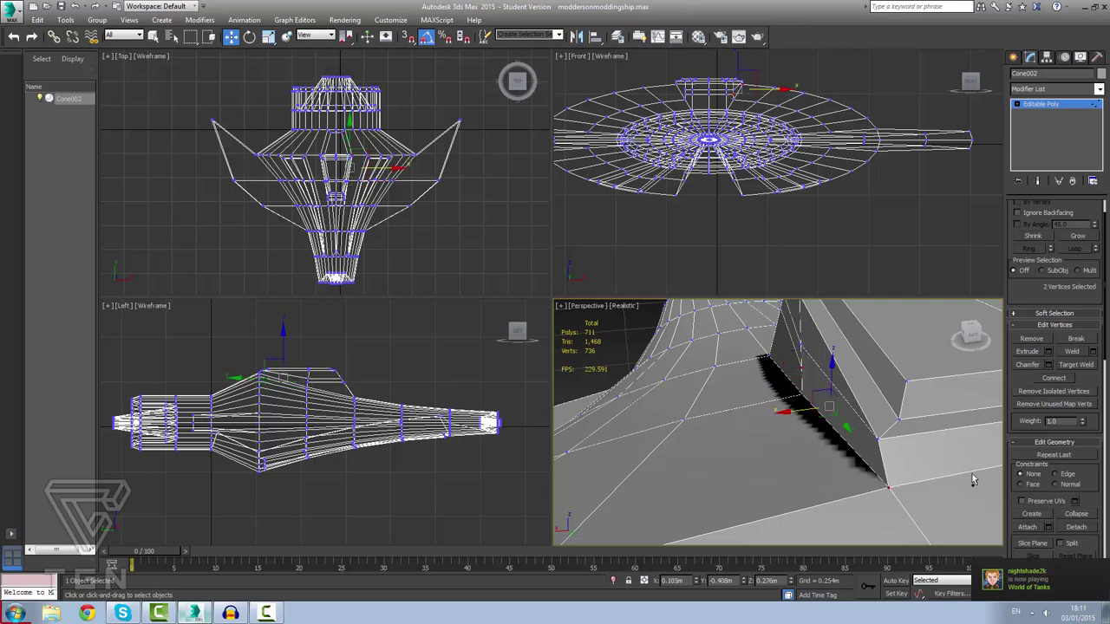
{"action": "left_click", "coordinate": [1051, 380]}
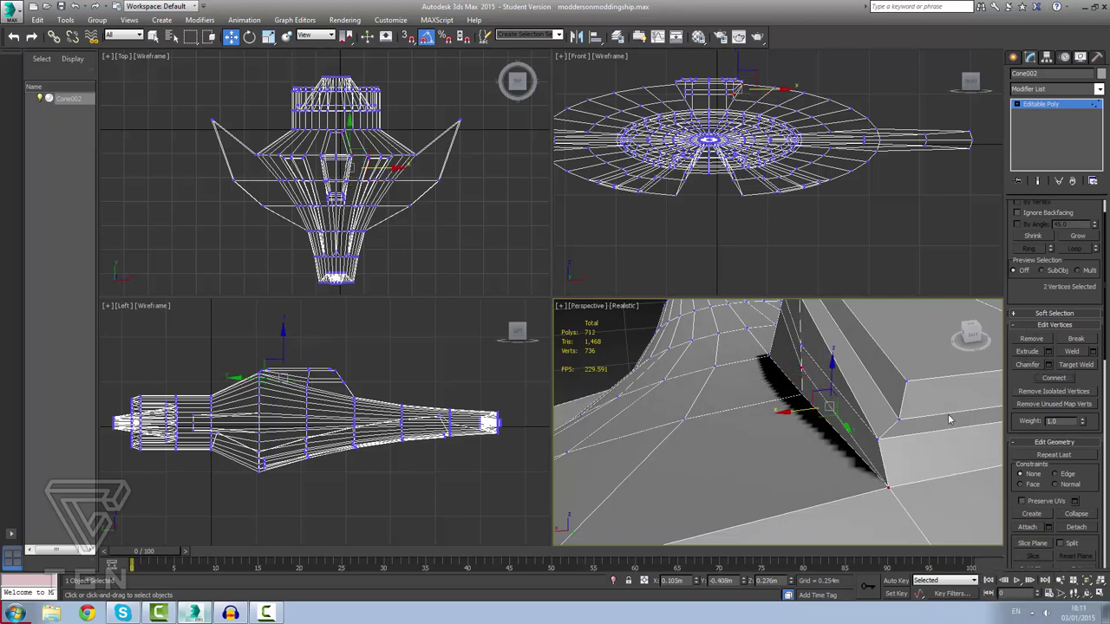
On the opposite cockpit side, connect the upper and lower slice end vertices to the upper rear corner and rear base corner respectively.
{"action": "middle_click_drag", "start_coordinate": [949, 419], "coordinate": [798, 401], "text": "alt"}
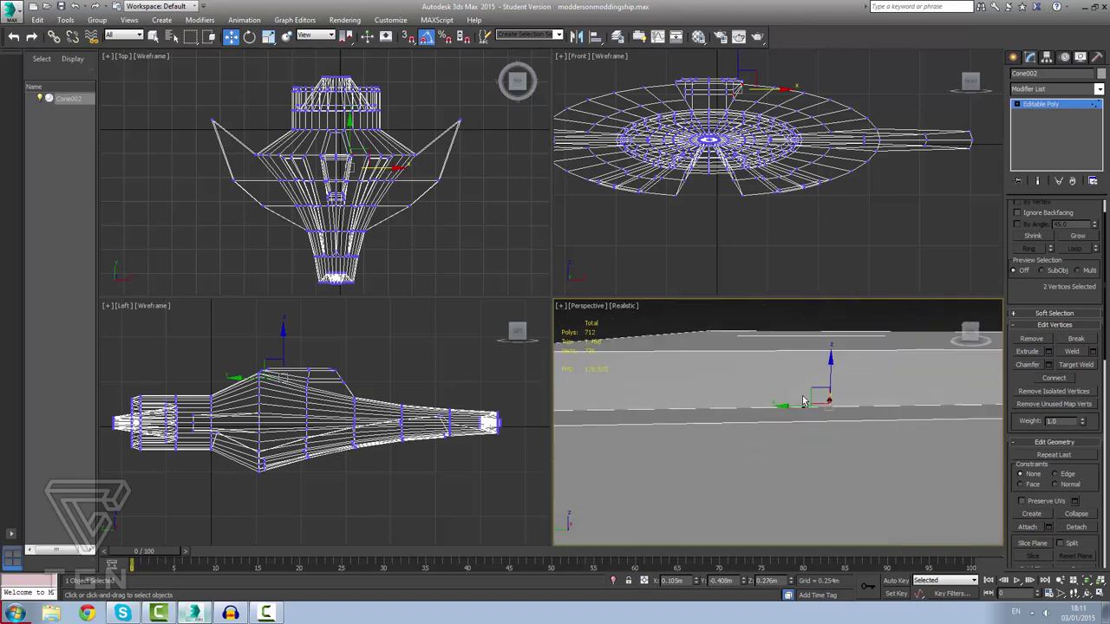
{"action": "mouse_move", "coordinate": [867, 450]}
{"action": "middle_mouse_down", "text": "alt"}
{"action": "mouse_move", "coordinate": [941, 464]}
{"action": "mouse_move", "coordinate": [922, 424]}
{"action": "middle_mouse_up", "text": "alt"}
{"action": "left_click", "coordinate": [922, 424]}
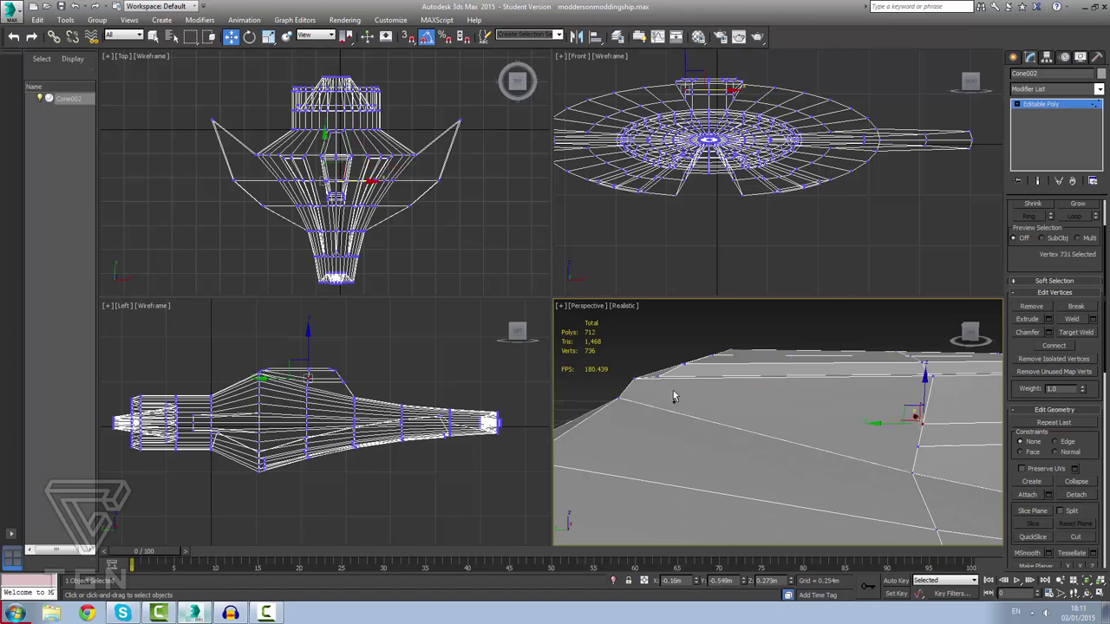
{"action": "left_click", "coordinate": [634, 379], "text": "ctrl"}
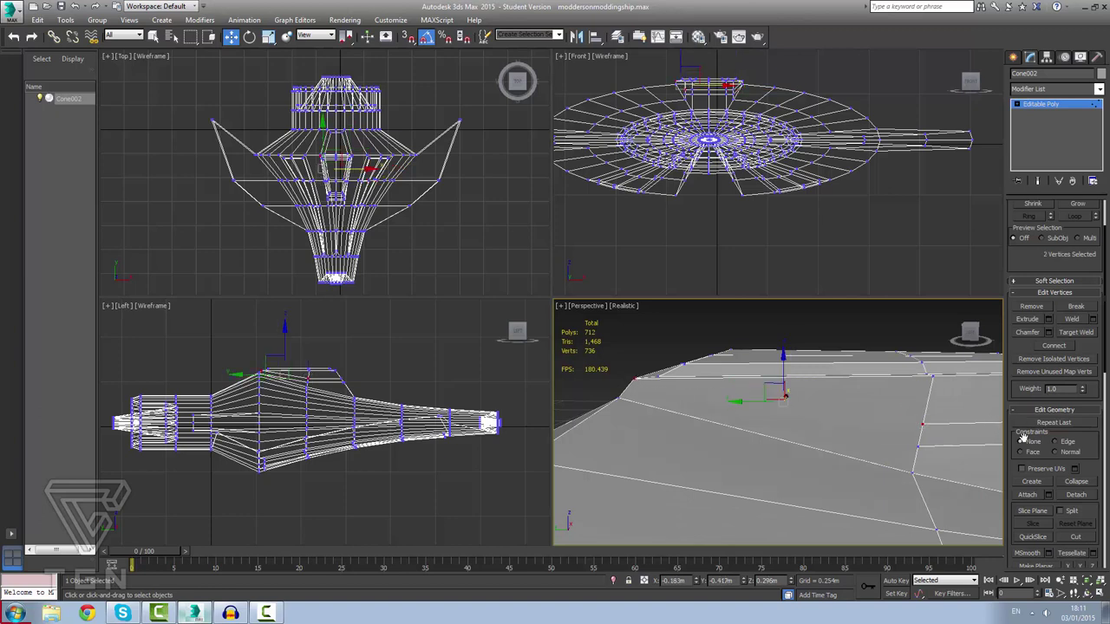
{"action": "left_click", "coordinate": [1056, 347]}
{"action": "left_click", "coordinate": [917, 444]}
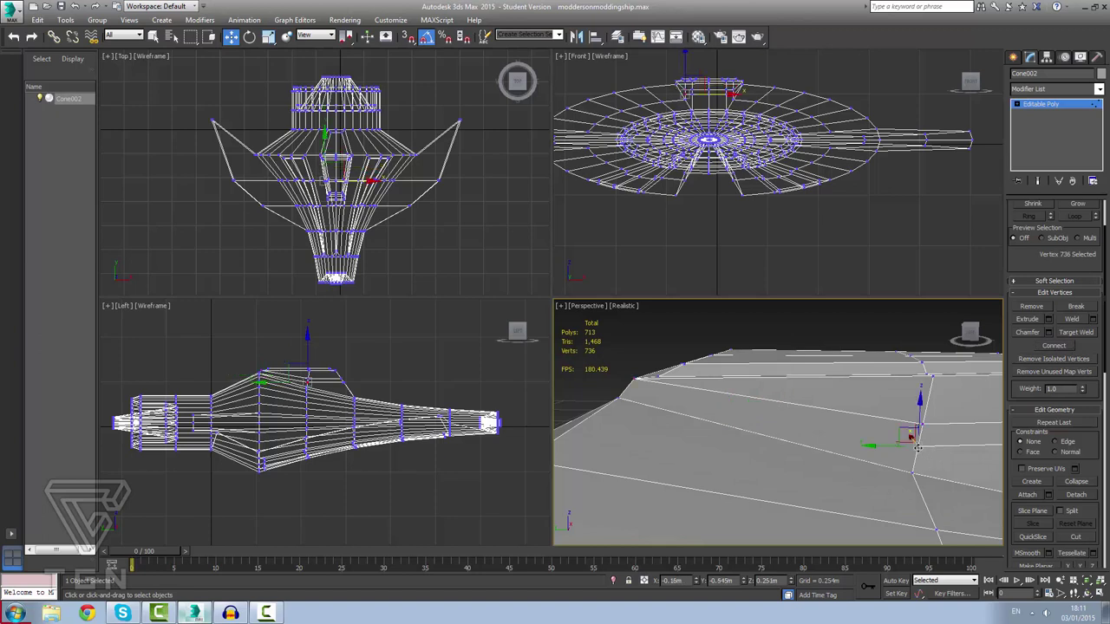
{"action": "left_click", "coordinate": [619, 398], "text": "ctrl"}
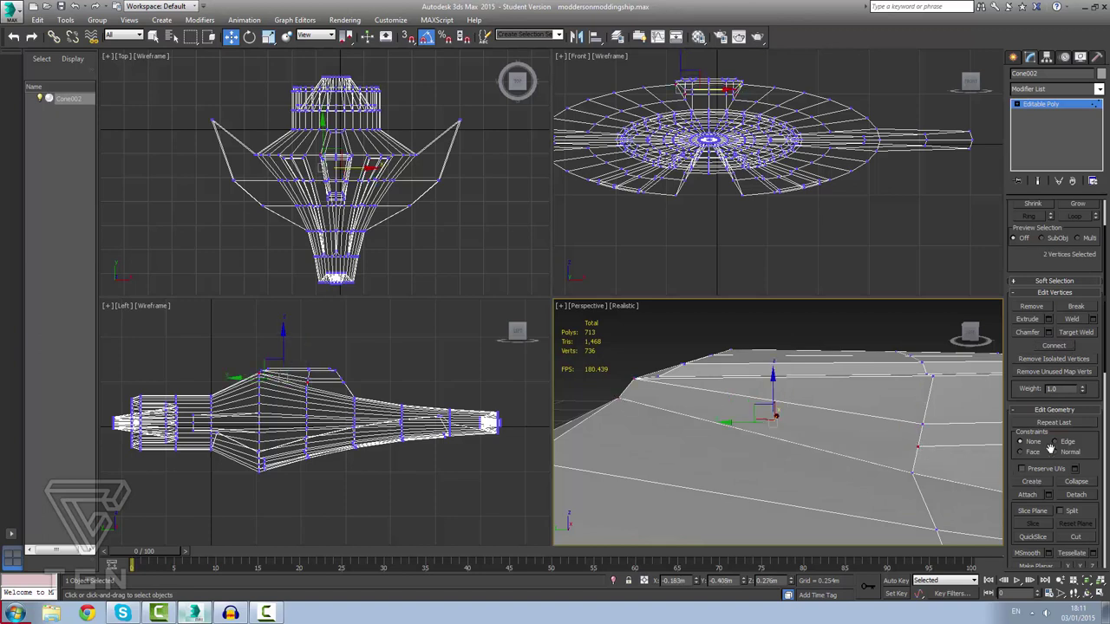
{"action": "left_click", "coordinate": [1051, 387]}
{"action": "left_click", "coordinate": [1052, 346]}
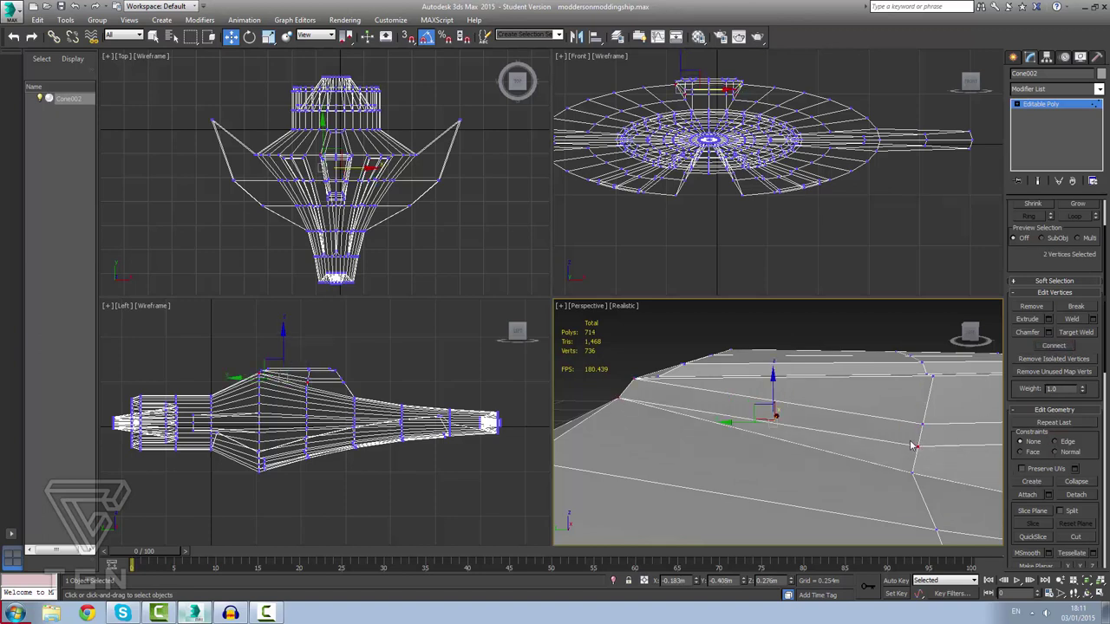
In polygon mode, select the two narrow strip polygons between the slices on the cockpit's front.
{"action": "middle_click_drag", "start_coordinate": [912, 445], "coordinate": [583, 403], "text": "alt"}
{"action": "scroll", "coordinate": [585, 404], "scroll_direction": "down", "scroll_amount": 5}
{"action": "scroll", "coordinate": [751, 416], "scroll_direction": "down", "scroll_amount": 5}
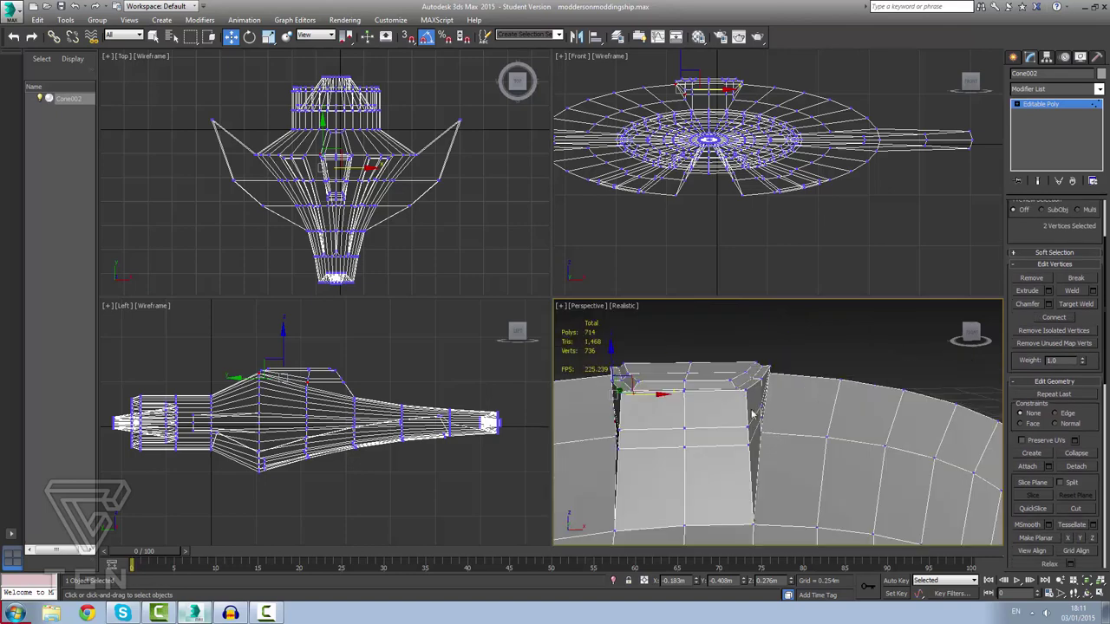
{"action": "scroll", "coordinate": [1091, 295], "scroll_direction": "up", "scroll_amount": 4}
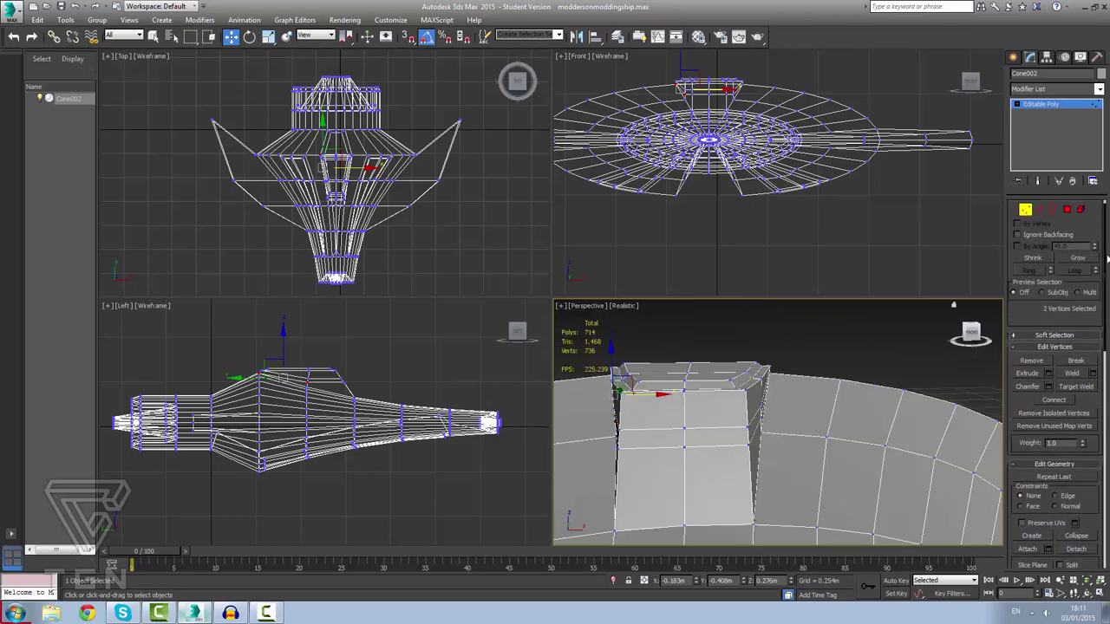
{"action": "left_click", "coordinate": [1066, 220]}
{"action": "left_click", "coordinate": [699, 438]}
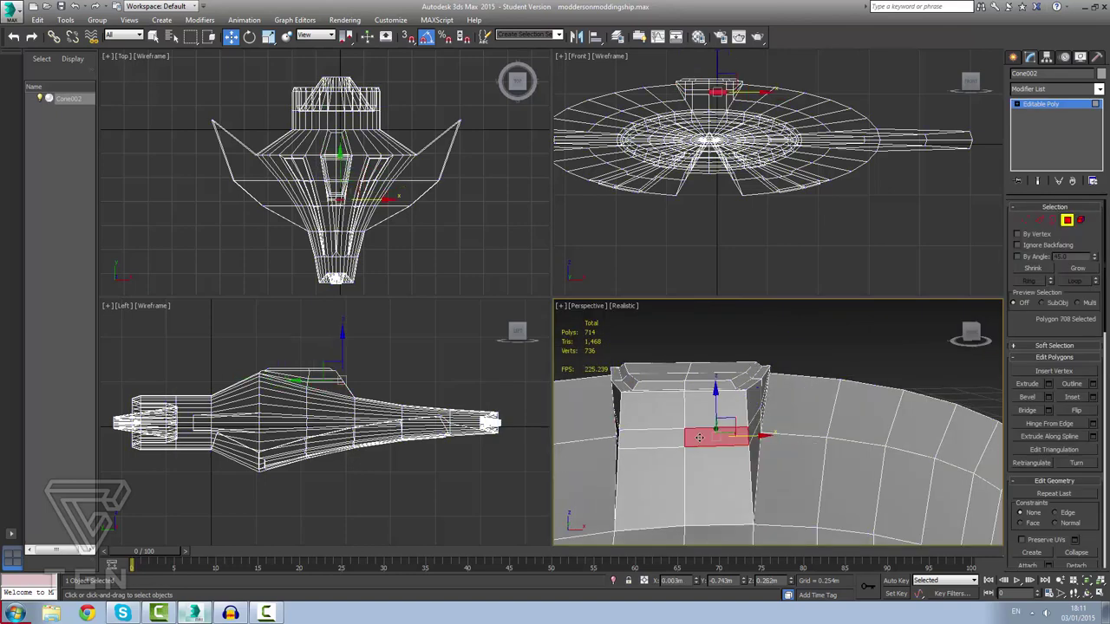
{"action": "left_click", "coordinate": [667, 440], "text": "ctrl"}
{"action": "scroll", "coordinate": [690, 465], "scroll_direction": "up", "scroll_amount": 3}
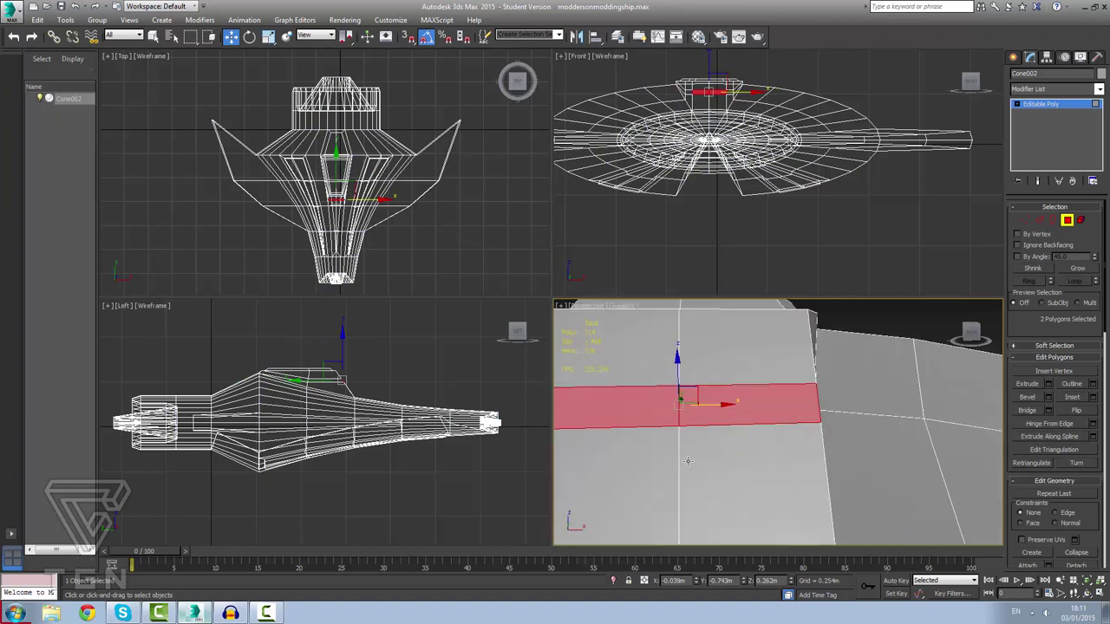
{"action": "scroll", "coordinate": [733, 422], "scroll_direction": "down", "scroll_amount": 2}
Add the narrow strip polygon on each side of the cockpit to the selection.
{"action": "middle_click_drag", "start_coordinate": [790, 427], "coordinate": [823, 403], "text": "alt"}
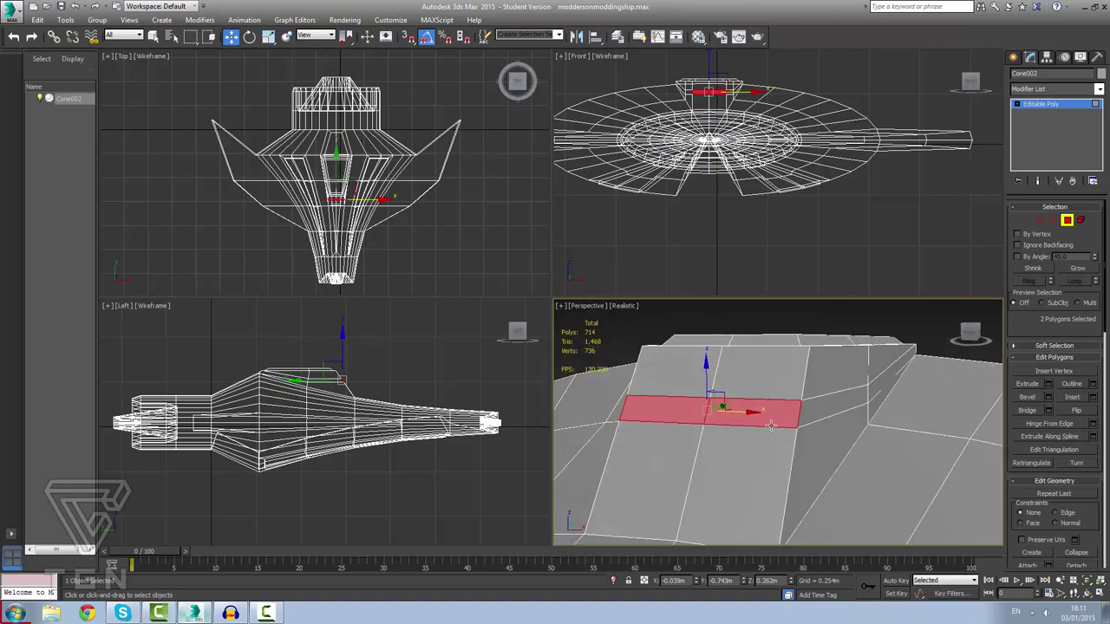
{"action": "left_click", "coordinate": [828, 404], "text": "ctrl"}
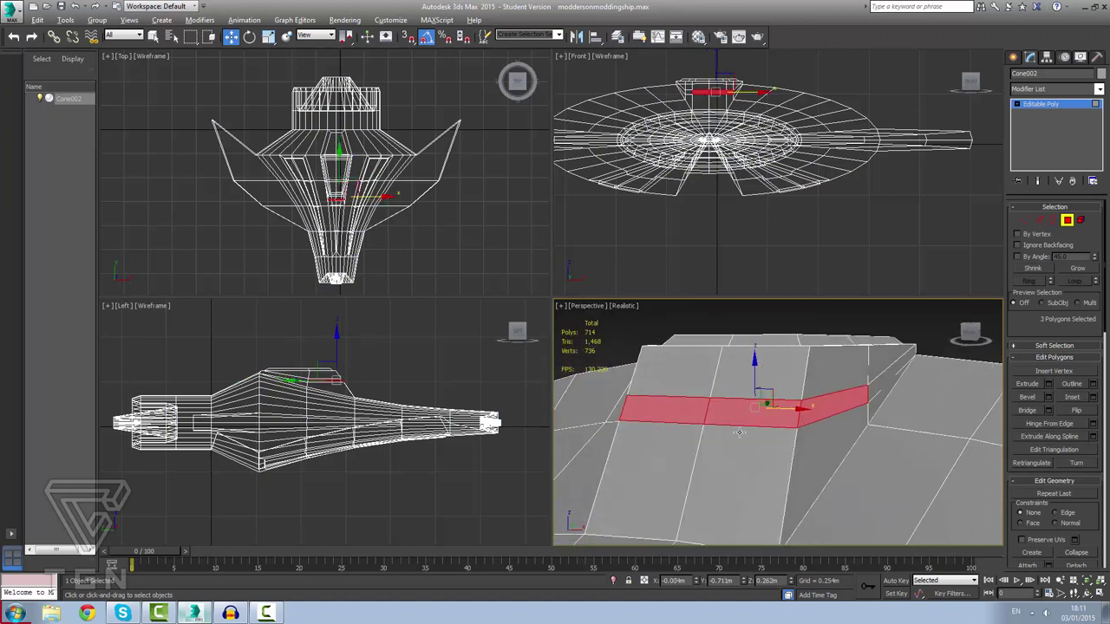
{"action": "middle_click_drag", "start_coordinate": [738, 432], "coordinate": [798, 436], "text": "alt"}
{"action": "left_click", "coordinate": [632, 433], "text": "ctrl"}
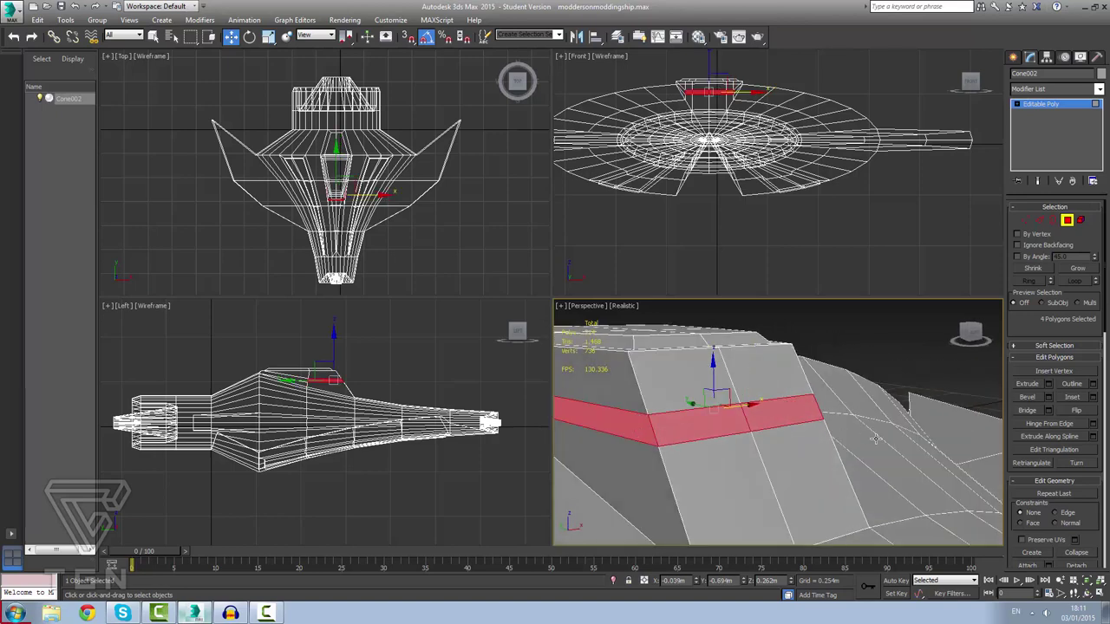
{"action": "middle_click_drag", "start_coordinate": [876, 440], "coordinate": [820, 434], "text": "alt"}
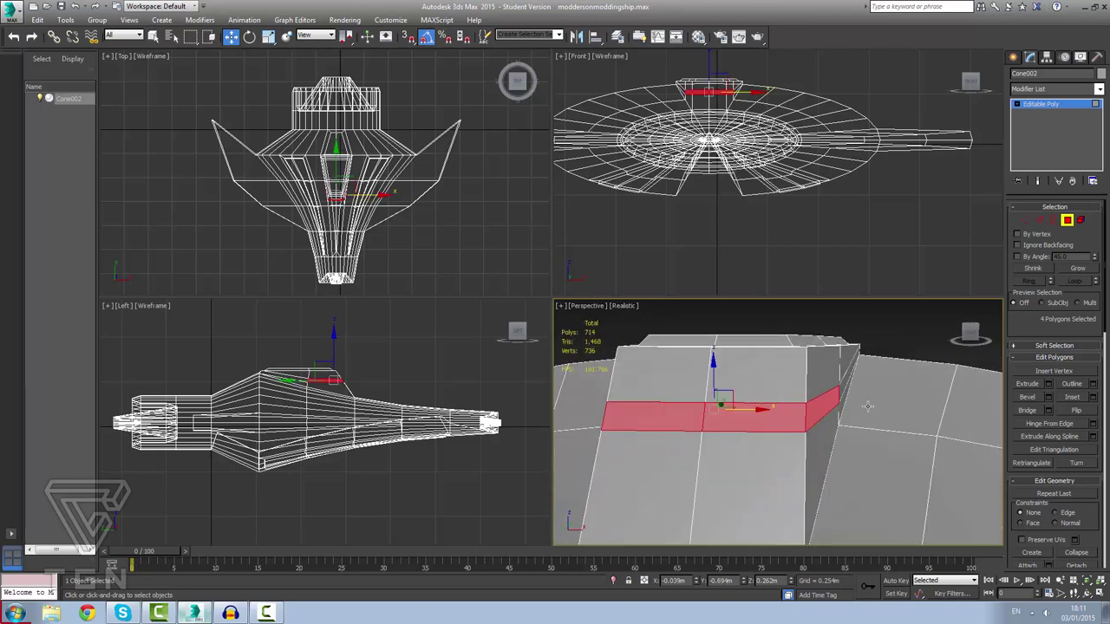
Try a freehand extrusion of the four selected strip polygons and undo it.
{"action": "left_click", "coordinate": [1026, 385]}
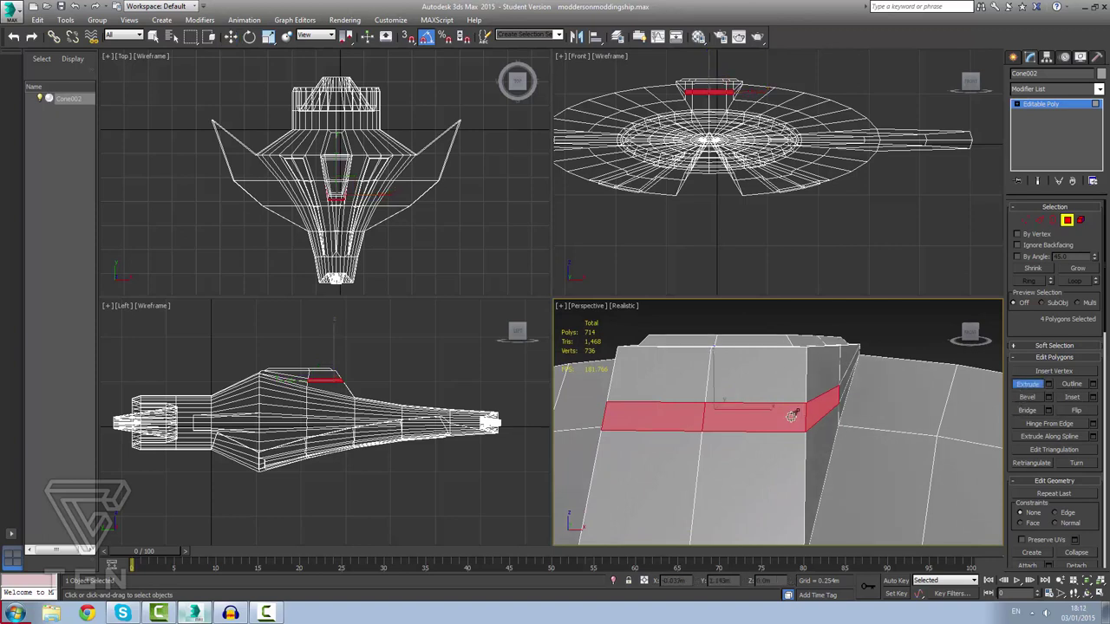
{"action": "left_click_drag", "start_coordinate": [792, 417], "coordinate": [793, 416]}
{"action": "key", "text": "ctrl+z"}
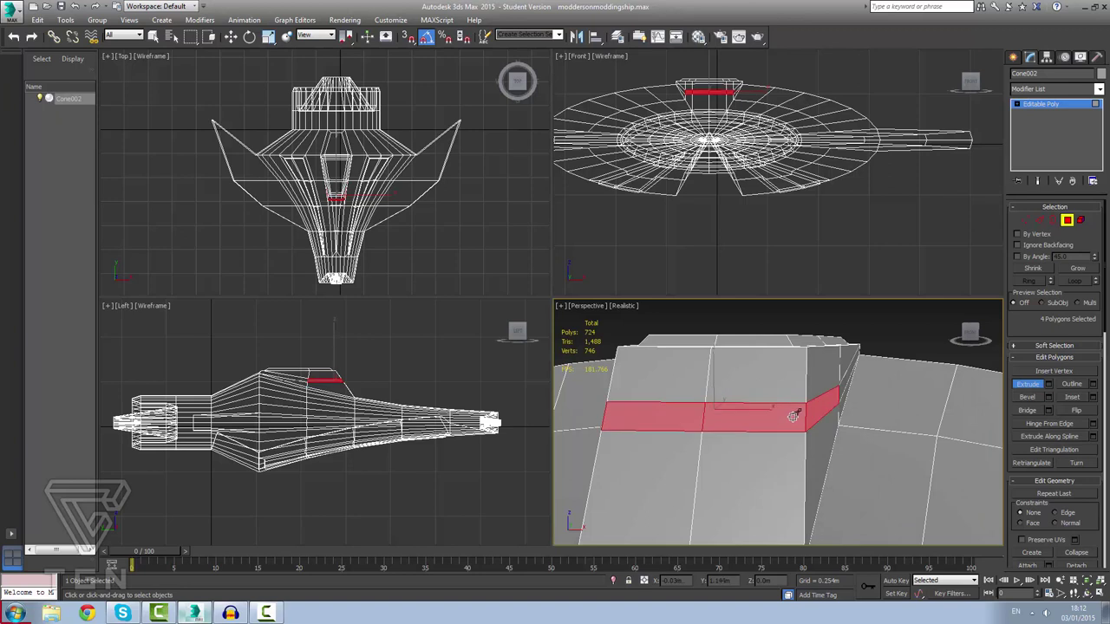
Try extruding the four strip polygons with the Group and Local Normal extrusion types.
{"action": "left_click", "coordinate": [1048, 384]}
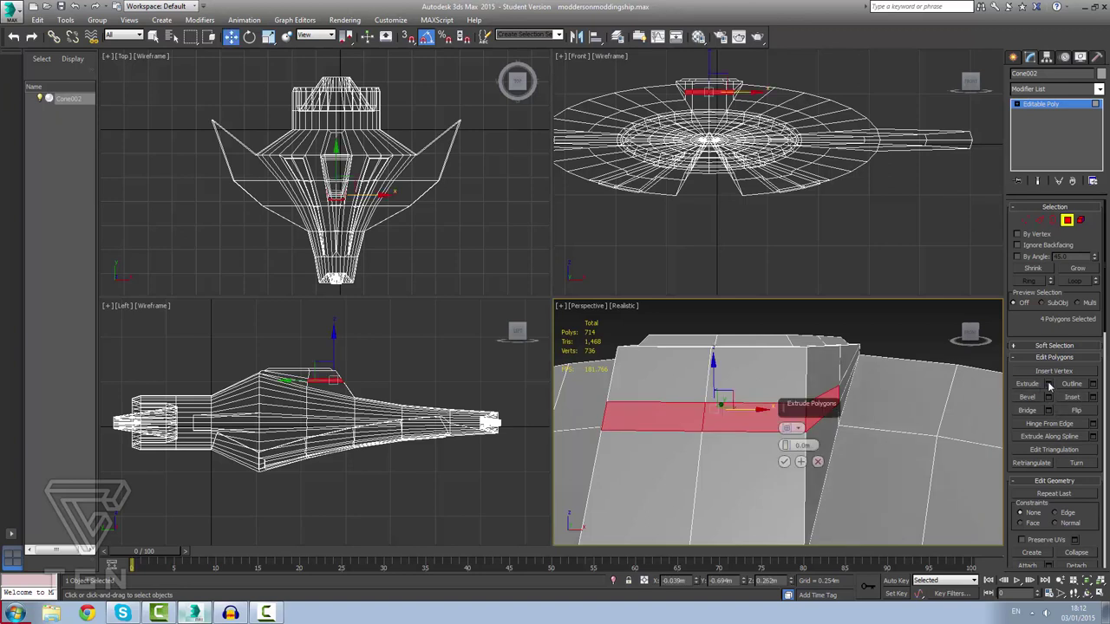
{"action": "left_click", "coordinate": [796, 428]}
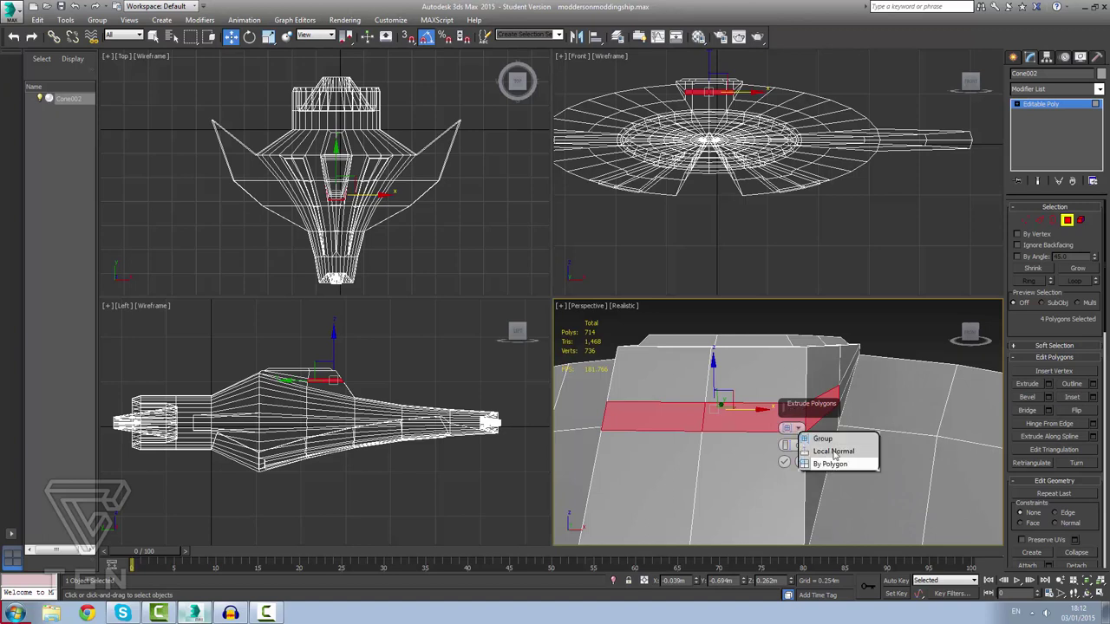
{"action": "left_click", "coordinate": [820, 438]}
{"action": "left_click", "coordinate": [796, 430]}
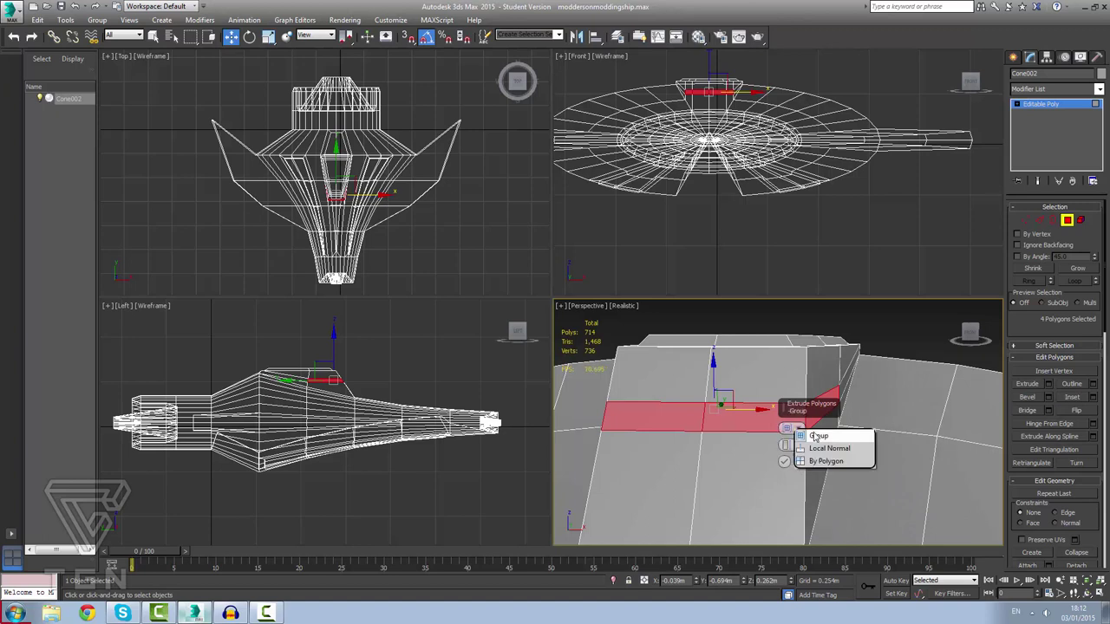
{"action": "left_click", "coordinate": [815, 448]}
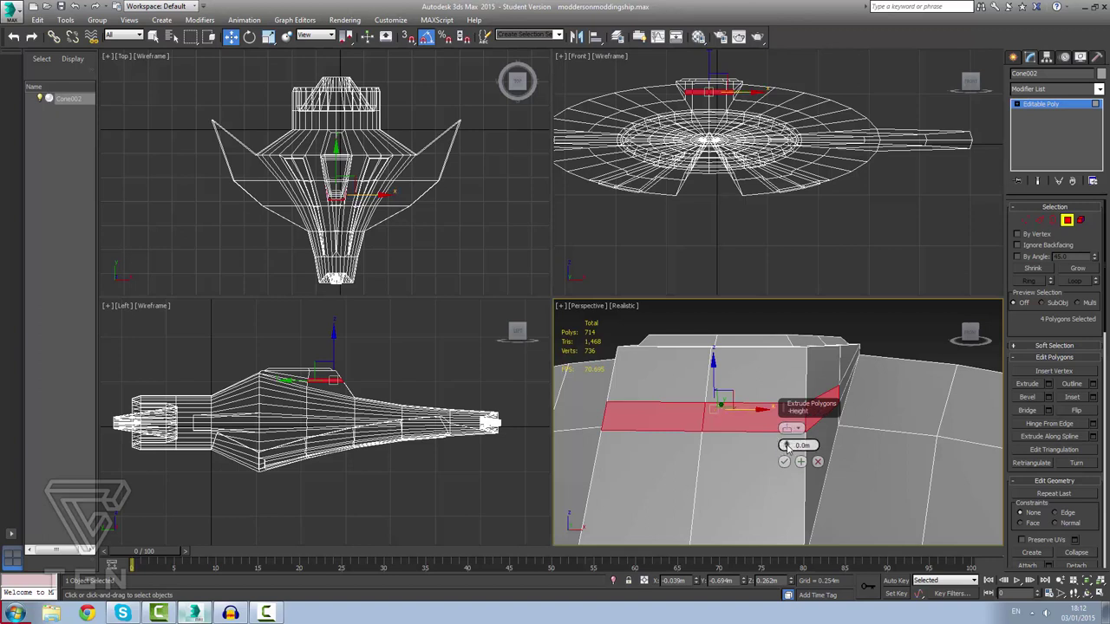
{"action": "left_click_drag", "start_coordinate": [786, 446], "coordinate": [792, 445]}
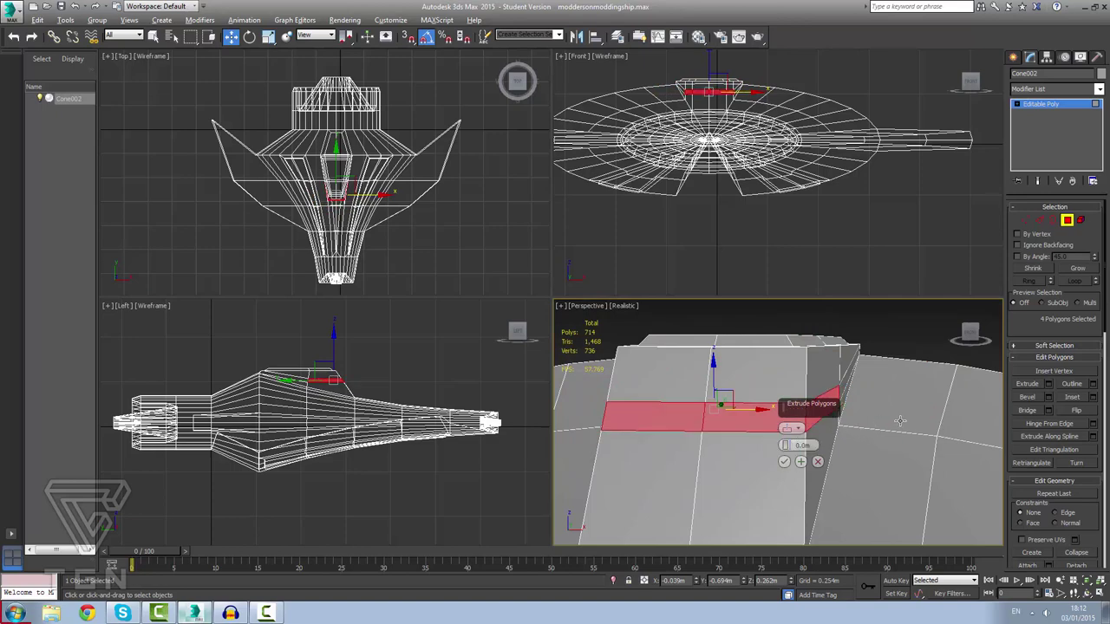
Try extruding the strip polygons By Polygon with a height of about 0.038 m and reset the height.
{"action": "middle_click_drag", "start_coordinate": [900, 422], "coordinate": [843, 423], "text": "alt"}
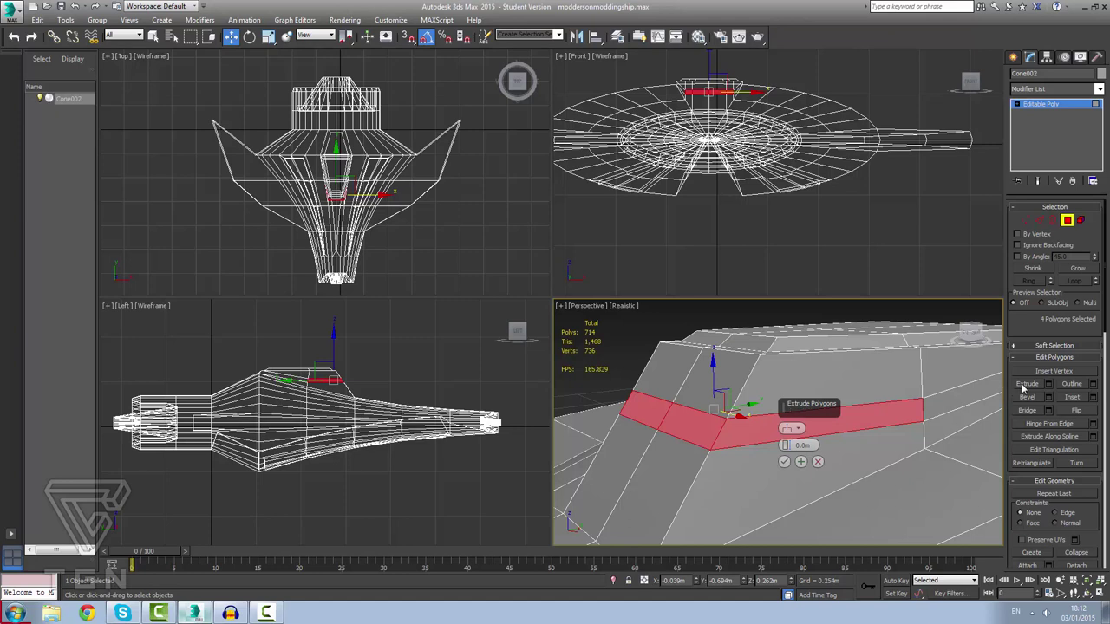
{"action": "left_click", "coordinate": [790, 429]}
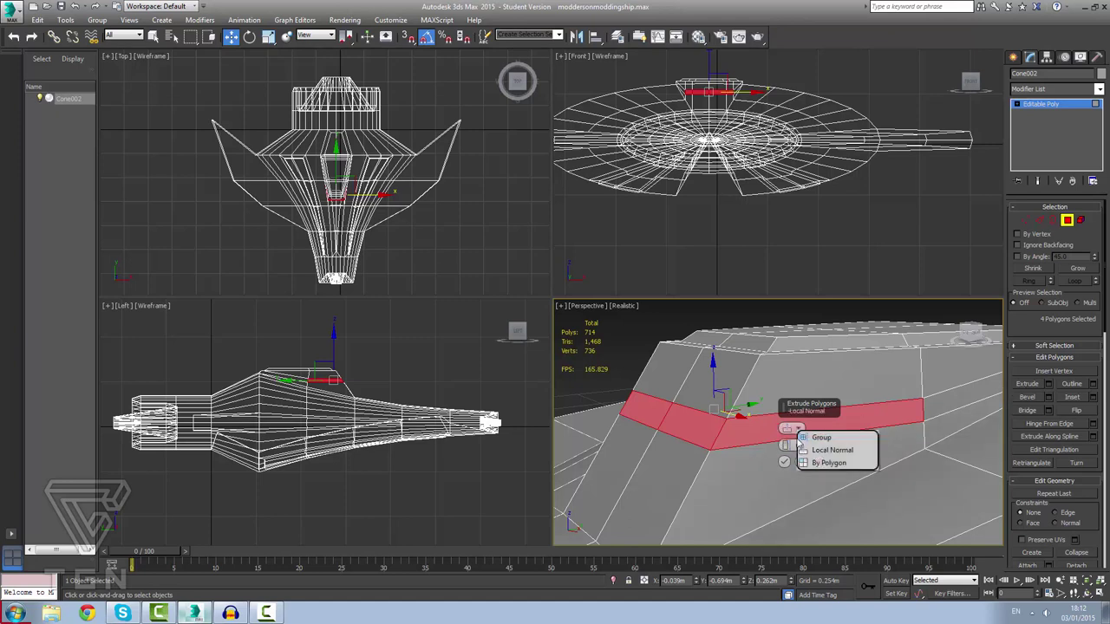
{"action": "left_click", "coordinate": [820, 463]}
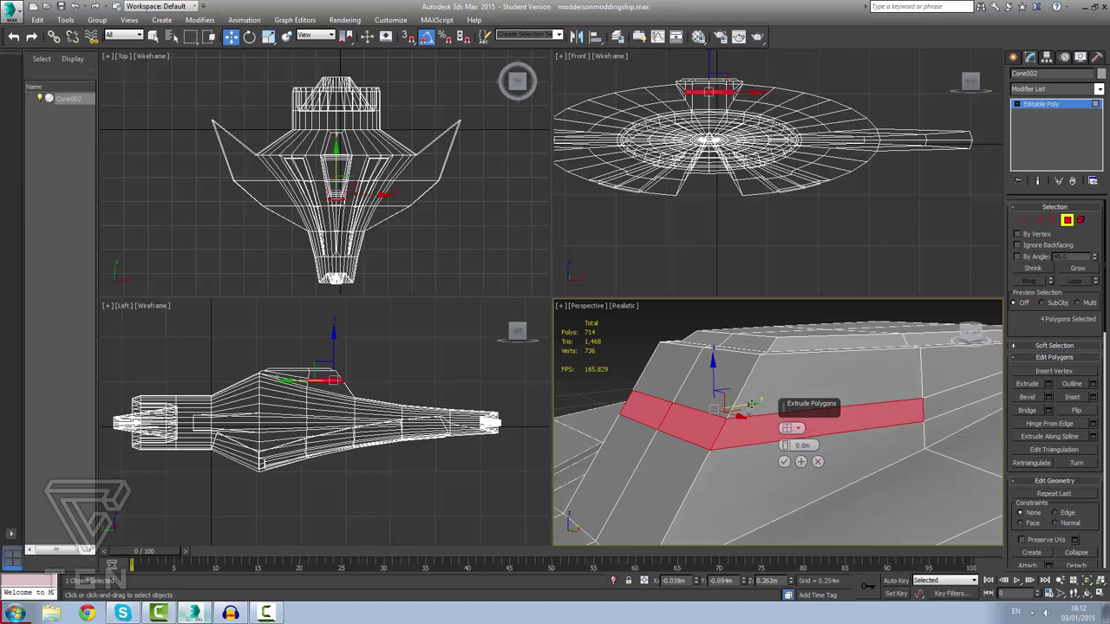
{"action": "left_click_drag", "start_coordinate": [787, 446], "coordinate": [787, 445]}
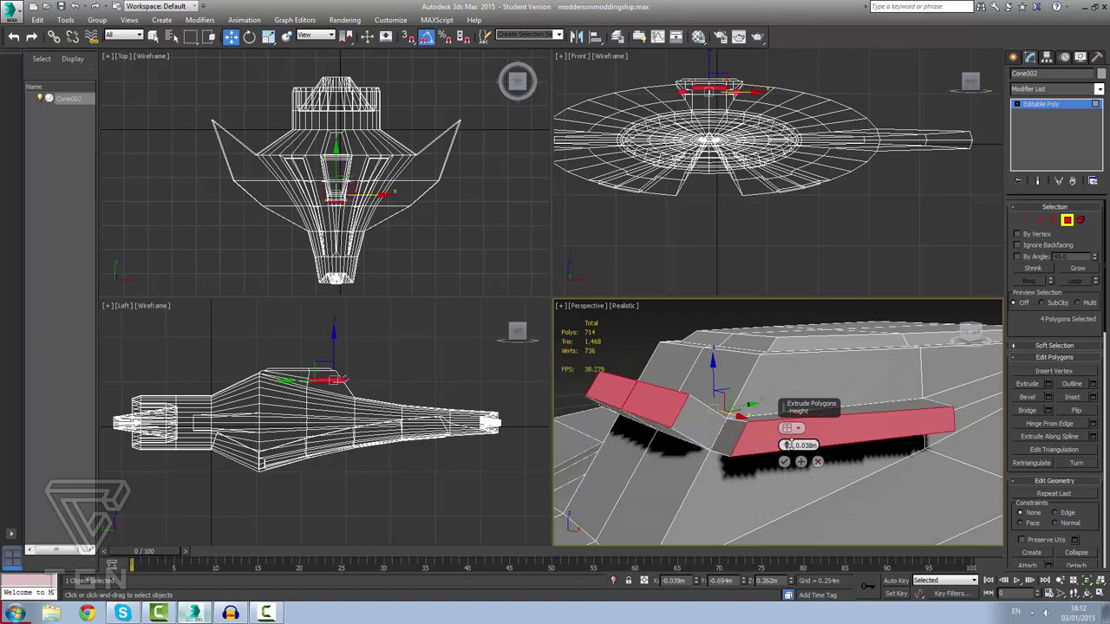
{"action": "right_click", "coordinate": [787, 445]}
Switch the strip's extrusion type back to Local Normal.
{"action": "left_click", "coordinate": [798, 430]}
{"action": "left_click", "coordinate": [806, 462]}
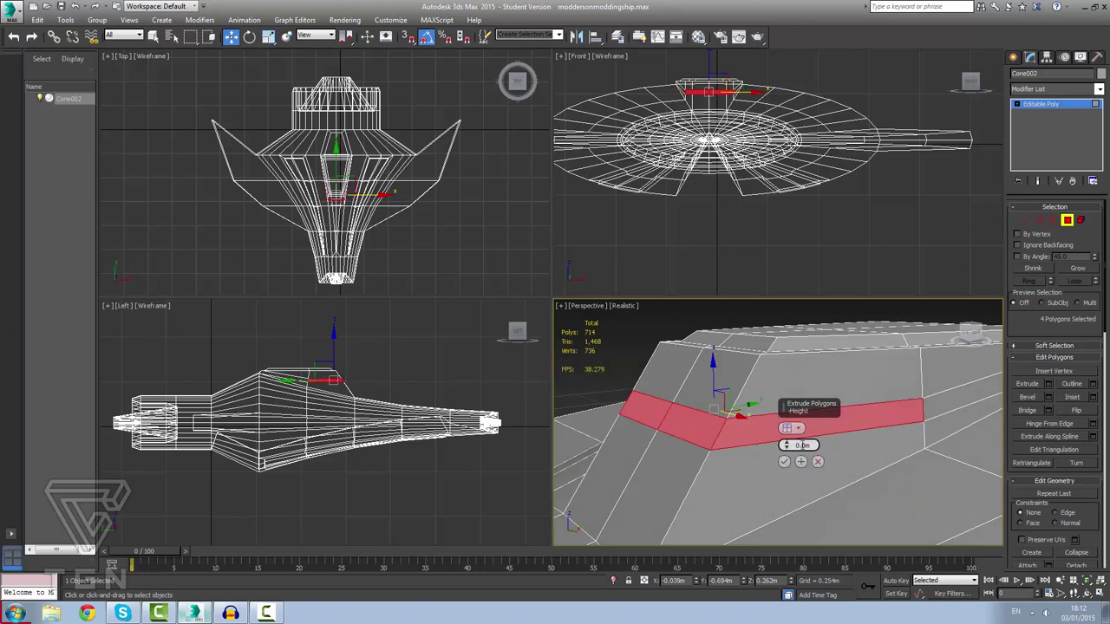
{"action": "left_click", "coordinate": [797, 430]}
{"action": "left_click", "coordinate": [799, 445]}
{"action": "left_click", "coordinate": [797, 430]}
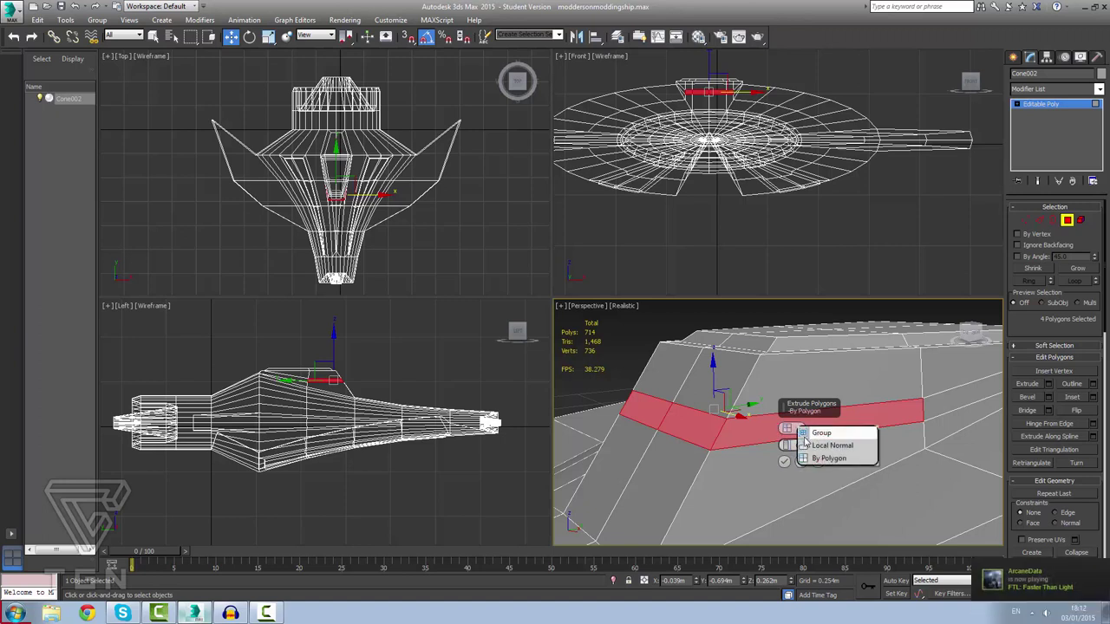
{"action": "left_click", "coordinate": [799, 444]}
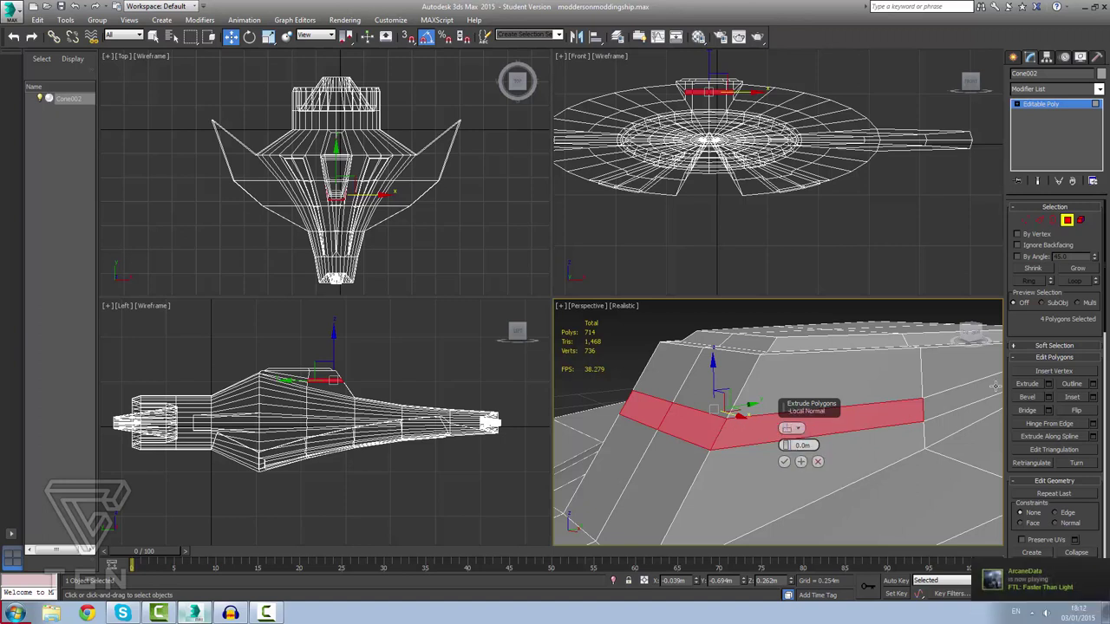
Try insetting the four strip polygons freehand, undo it, and cancel a second inset after checking its type options.
{"action": "left_click", "coordinate": [1071, 398]}
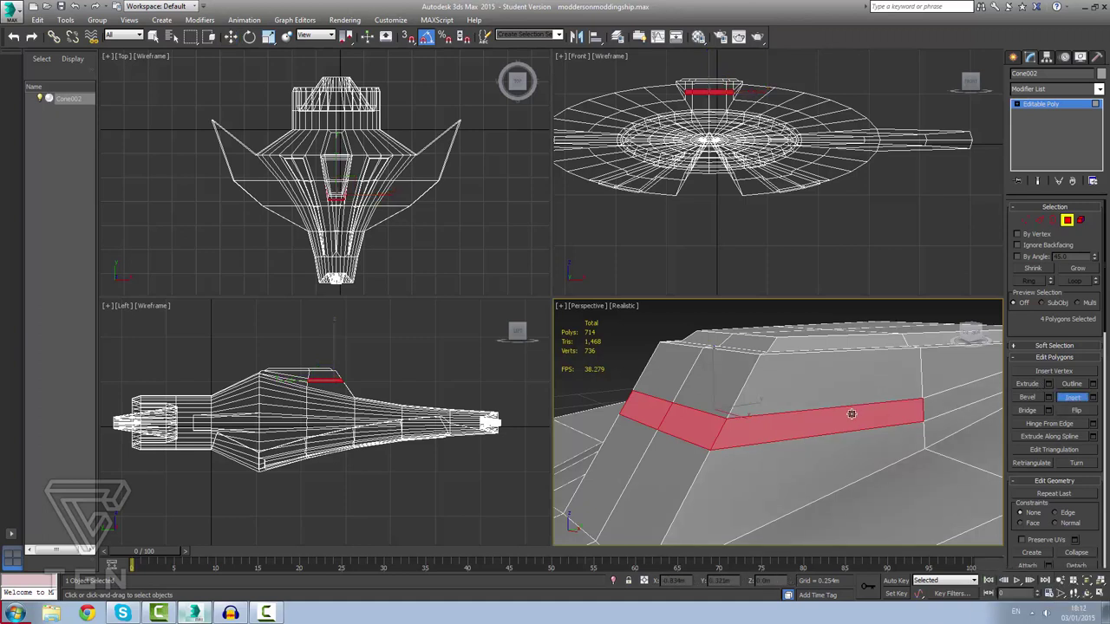
{"action": "left_click_drag", "start_coordinate": [851, 414], "coordinate": [856, 415]}
{"action": "key", "text": "ctrl+z"}
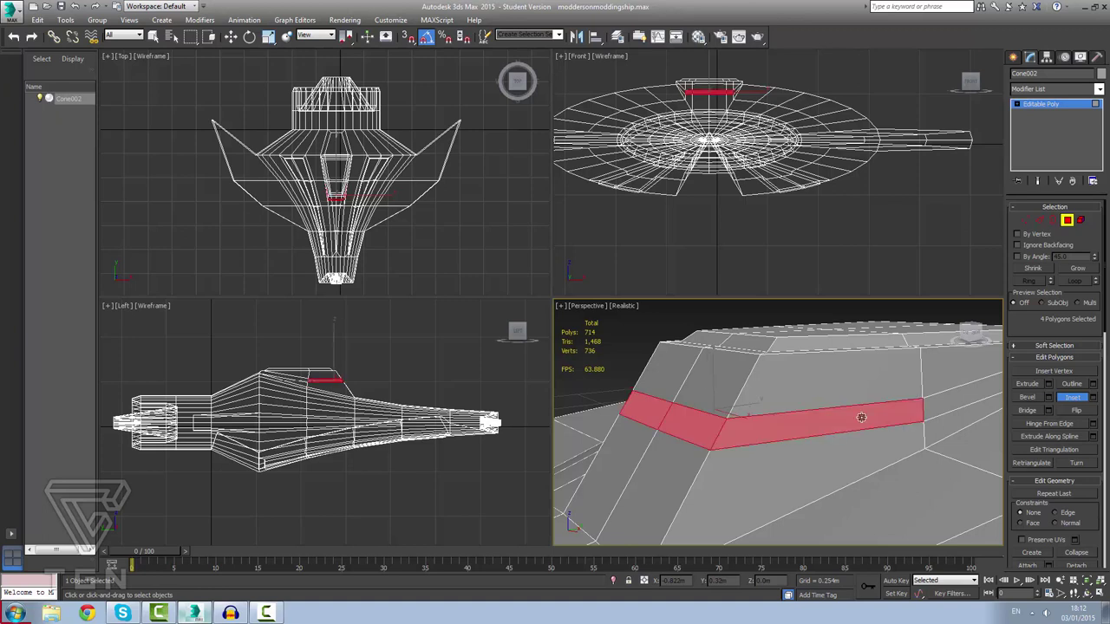
{"action": "left_click", "coordinate": [1092, 398]}
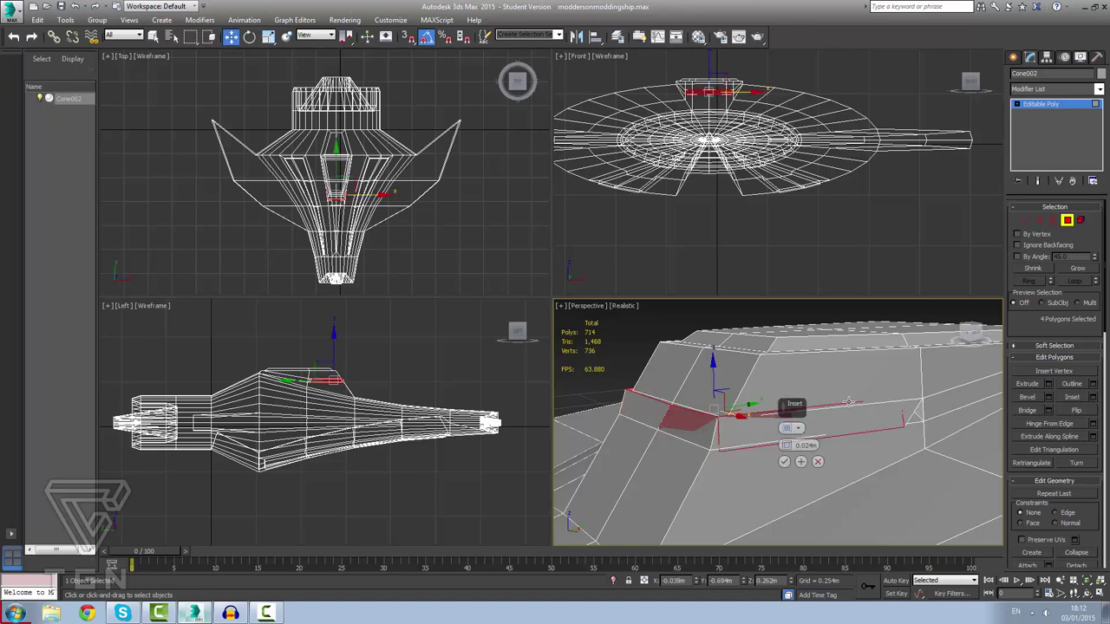
{"action": "left_click", "coordinate": [798, 429]}
{"action": "left_click", "coordinate": [806, 440]}
{"action": "left_click", "coordinate": [817, 461]}
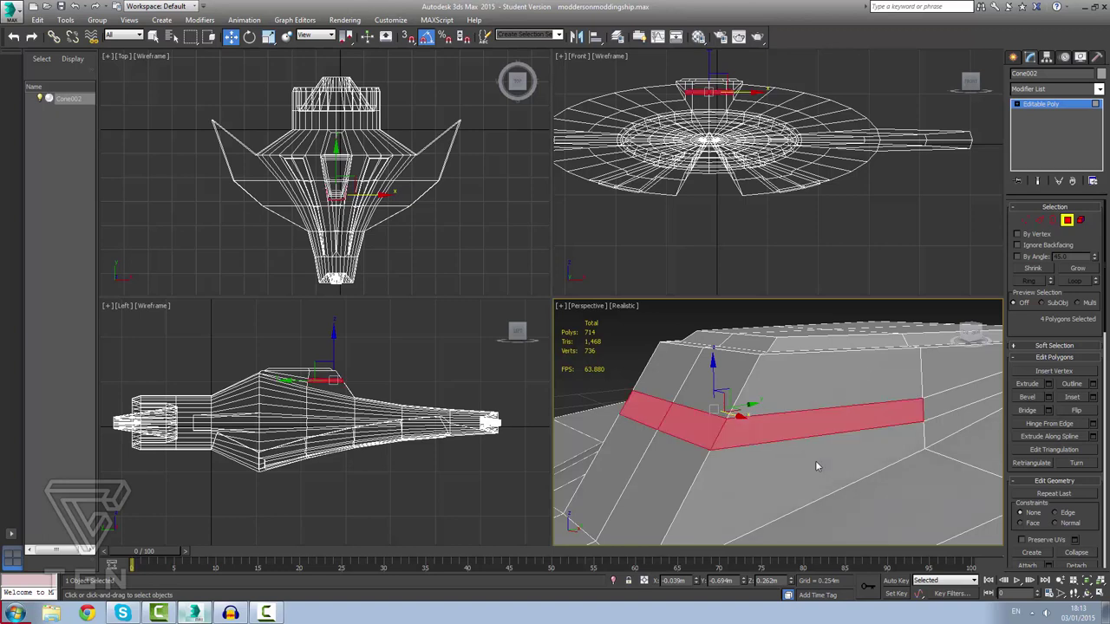
Inset the four strip polygons around the cockpit by 0.001 m.
{"action": "left_click", "coordinate": [1072, 397]}
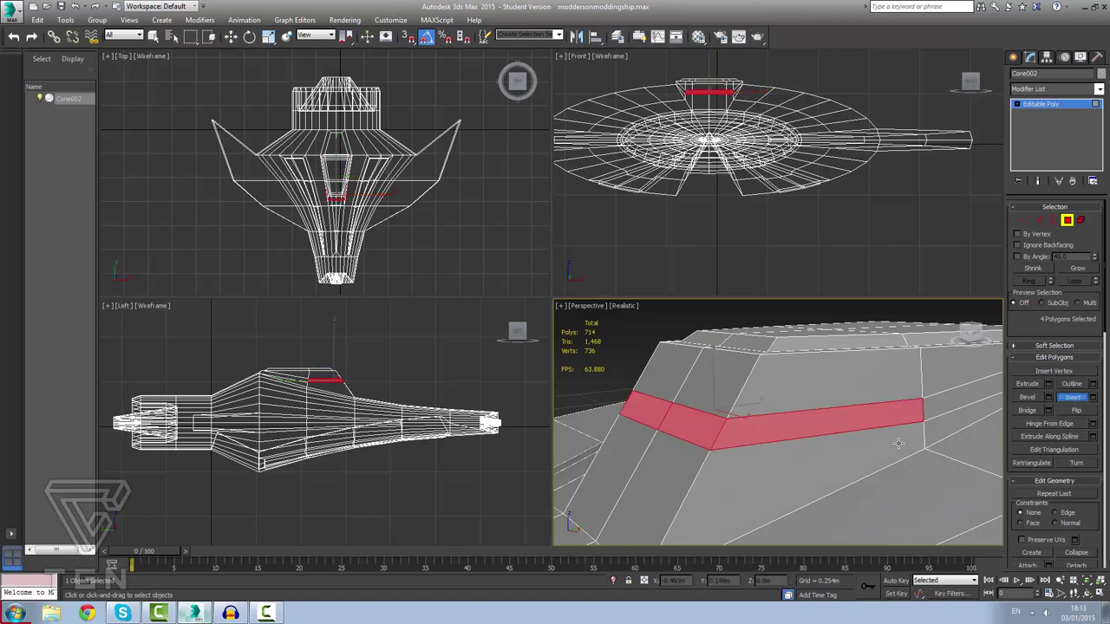
{"action": "left_click", "coordinate": [1093, 398]}
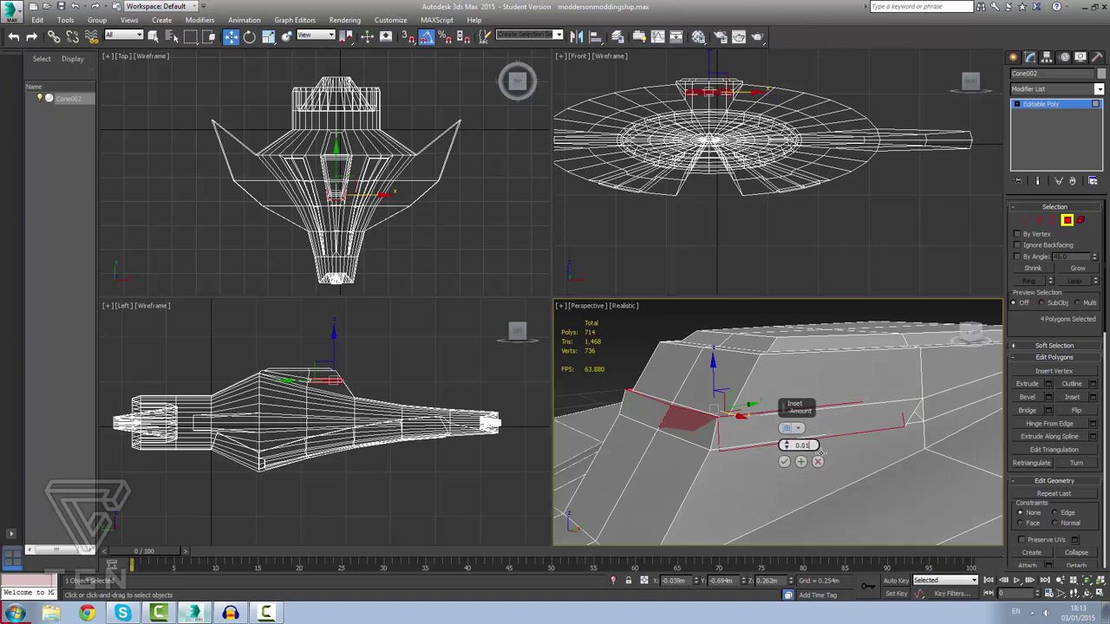
{"action": "left_click", "coordinate": [749, 436]}
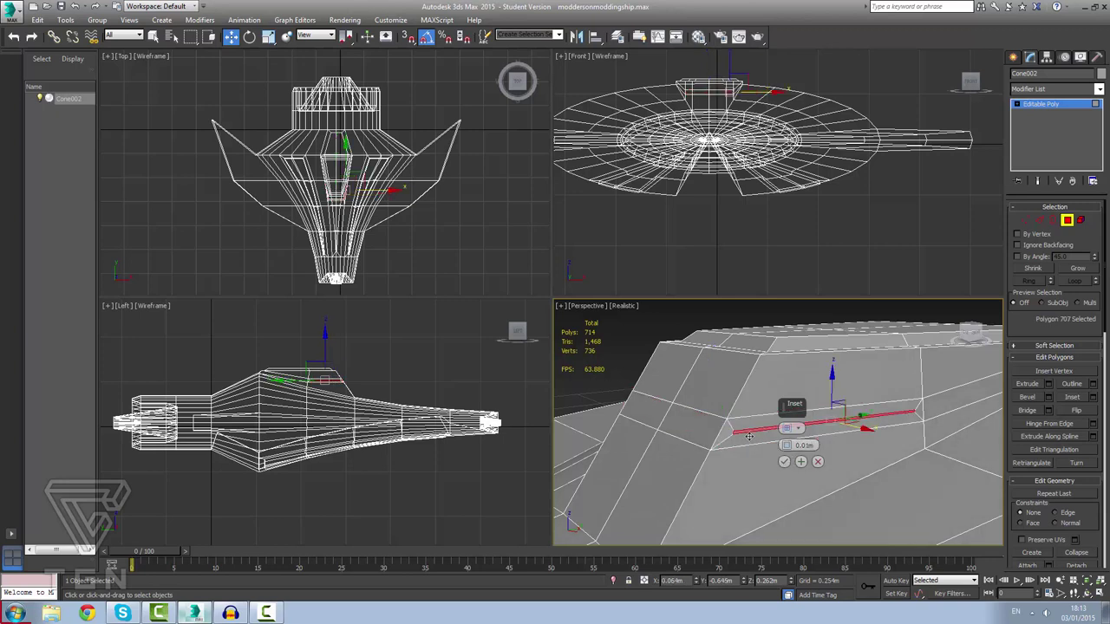
{"action": "key", "text": "ctrl+z"}
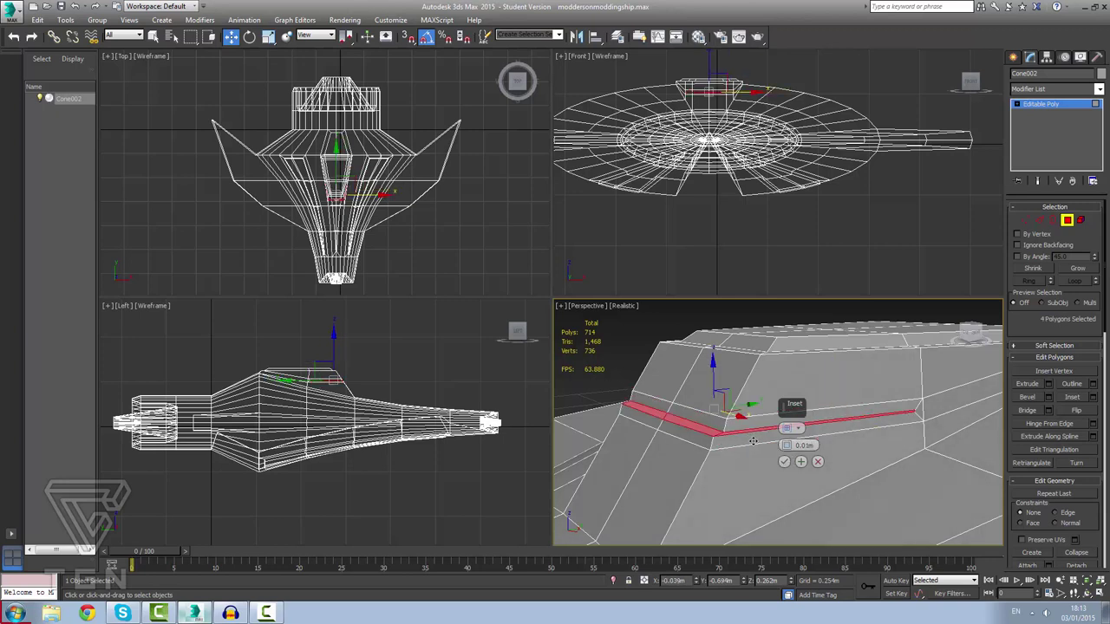
{"action": "middle_click_drag", "start_coordinate": [720, 437], "coordinate": [807, 427], "text": "alt"}
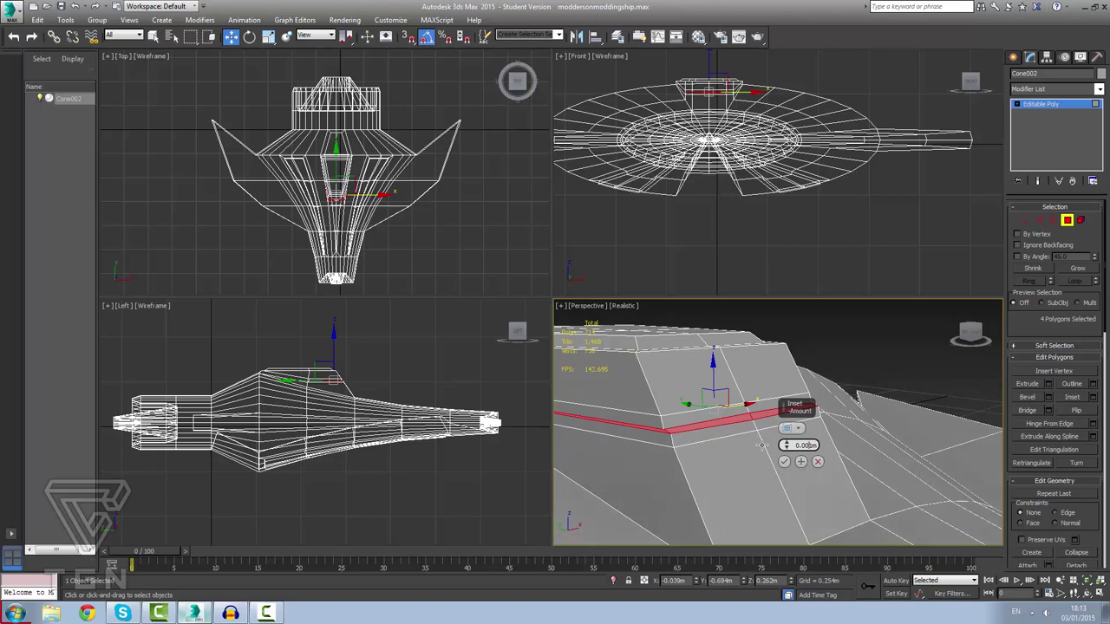
{"action": "key", "text": "Return"}
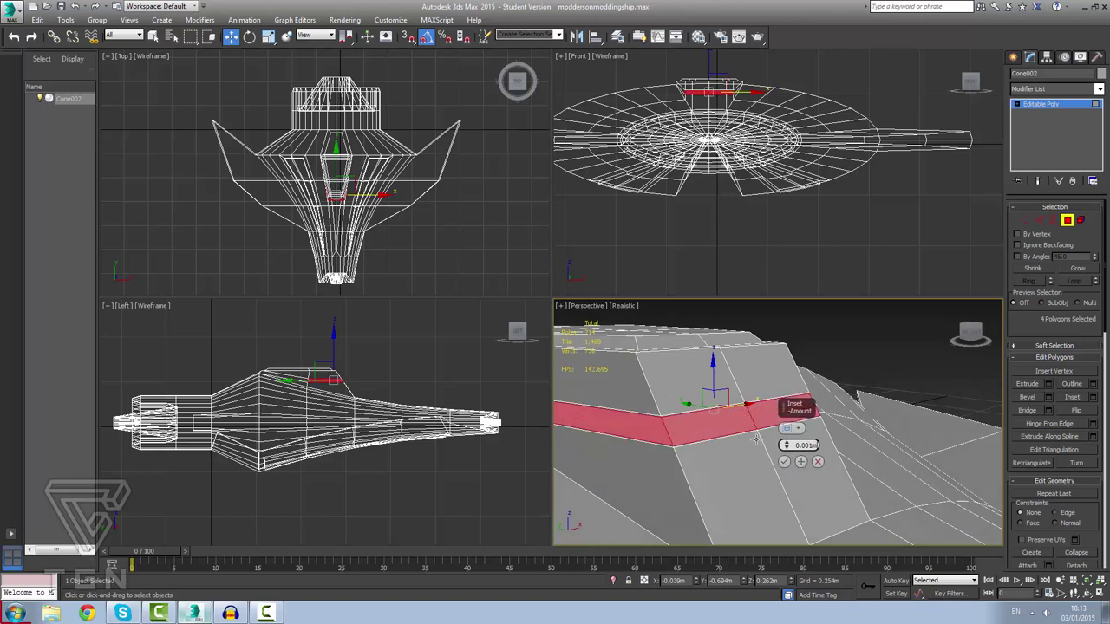
{"action": "middle_click_drag", "start_coordinate": [751, 439], "coordinate": [733, 421], "text": "alt"}
{"action": "scroll", "coordinate": [729, 422], "scroll_direction": "up", "scroll_amount": 2}
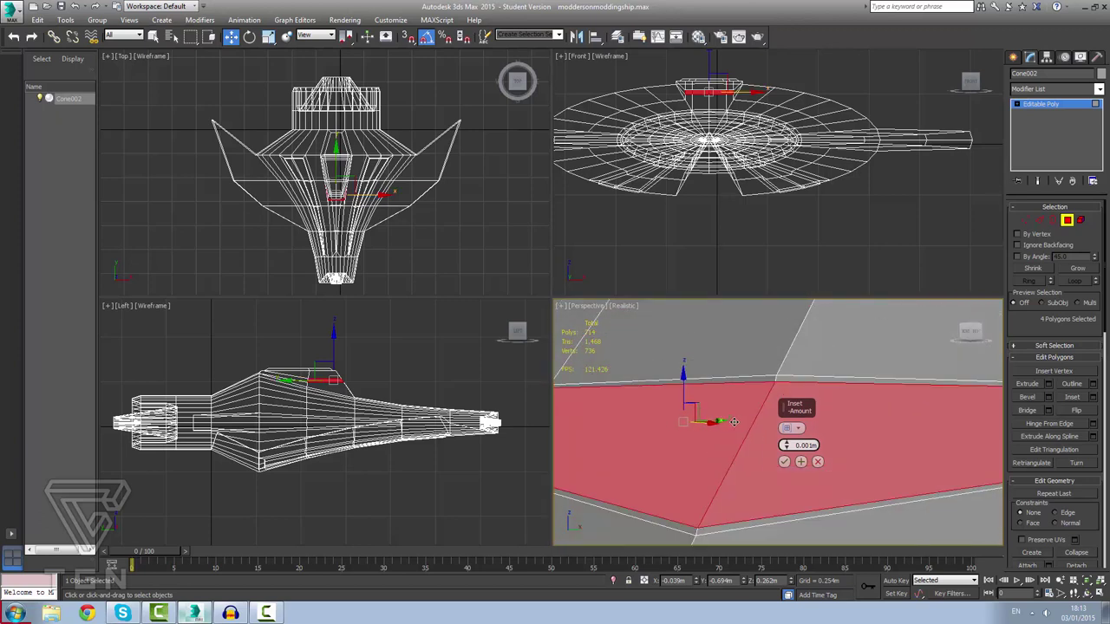
{"action": "left_click", "coordinate": [784, 462]}
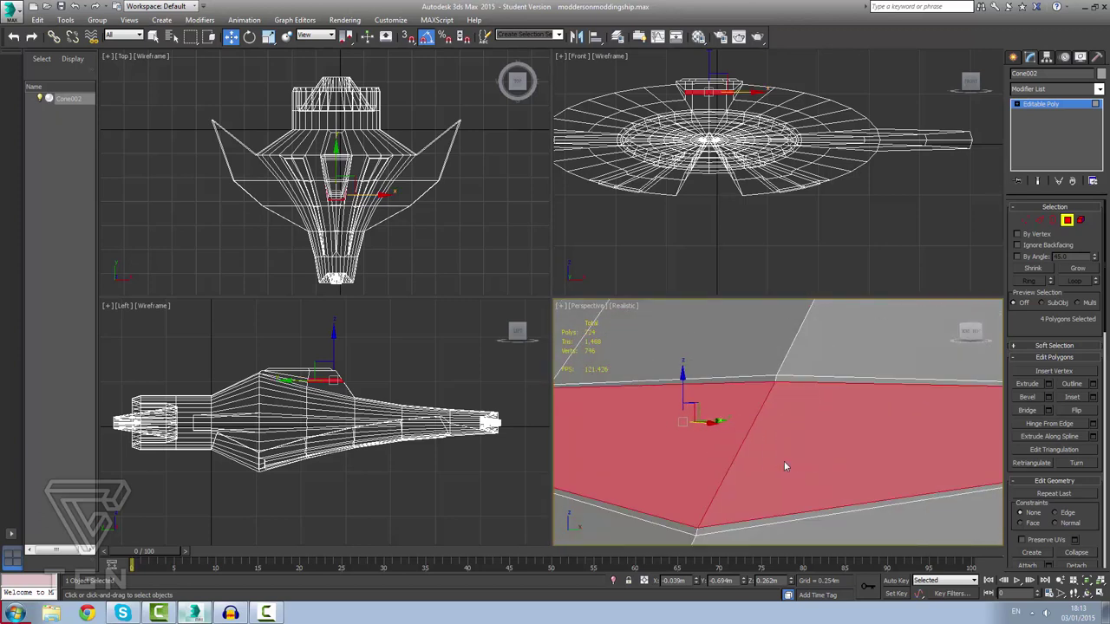
Extrude the four inset strip polygons inward along Local Normal with a height of -0.001 m.
{"action": "scroll", "coordinate": [786, 446], "scroll_direction": "down", "scroll_amount": 3}
{"action": "scroll", "coordinate": [799, 435], "scroll_direction": "up", "scroll_amount": 3}
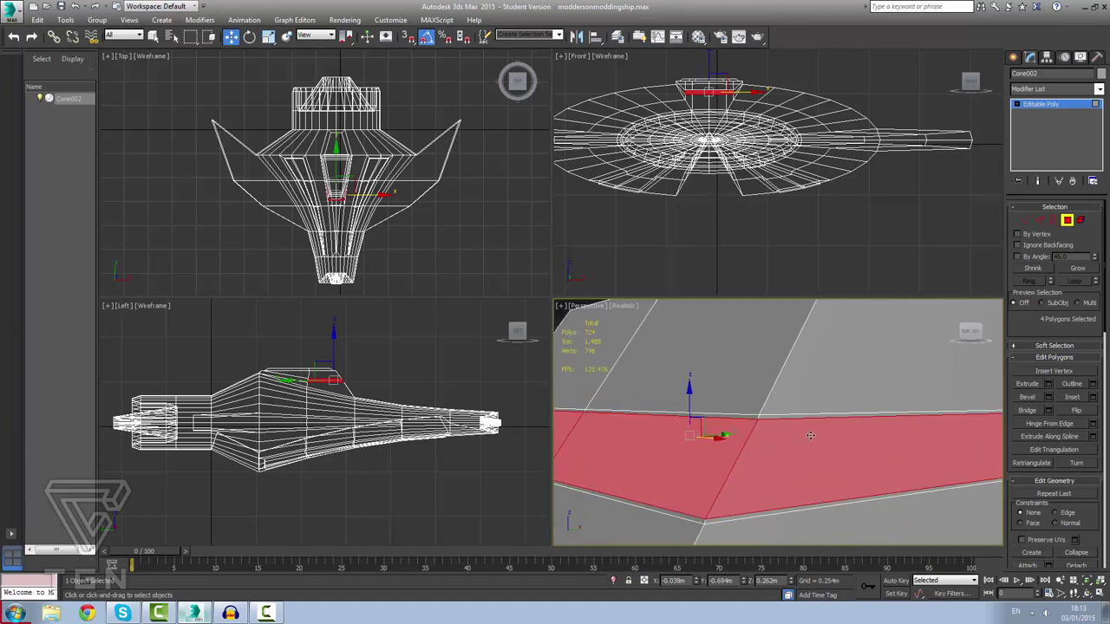
{"action": "scroll", "coordinate": [879, 429], "scroll_direction": "down", "scroll_amount": 3}
{"action": "left_click", "coordinate": [1025, 385]}
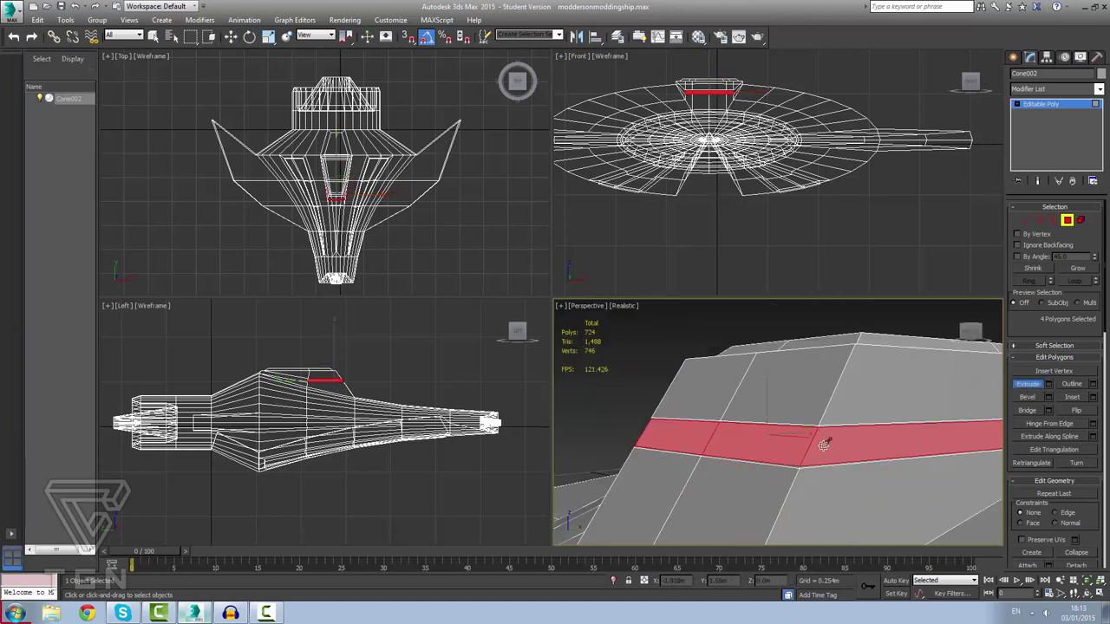
{"action": "left_click", "coordinate": [1048, 385]}
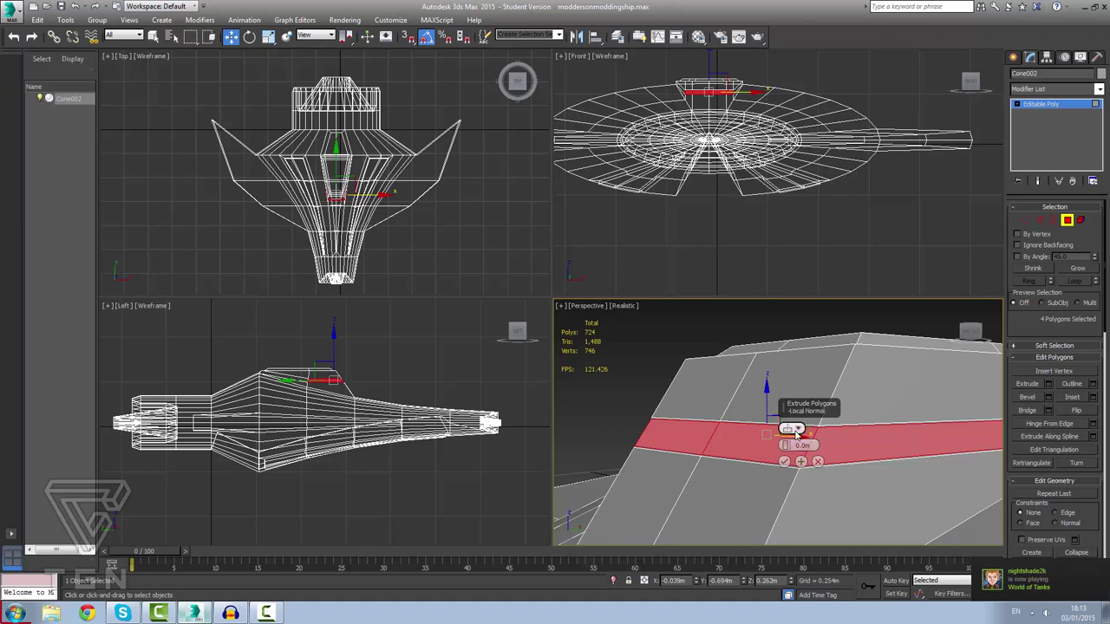
{"action": "left_click_drag", "start_coordinate": [790, 450], "coordinate": [854, 448]}
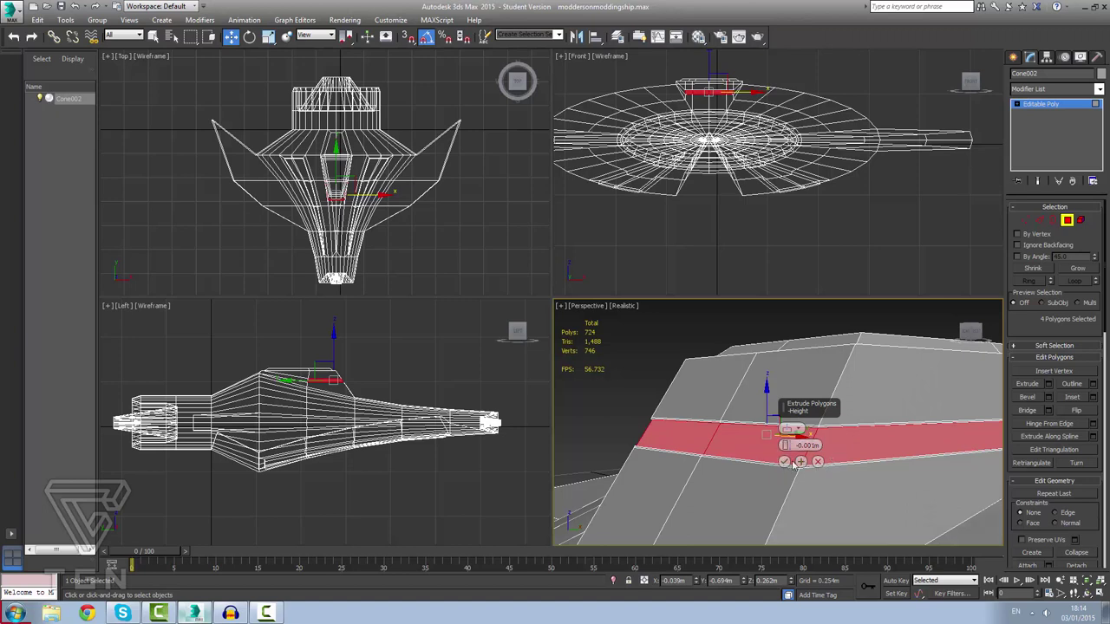
{"action": "left_click", "coordinate": [801, 461]}
{"action": "left_click", "coordinate": [817, 461]}
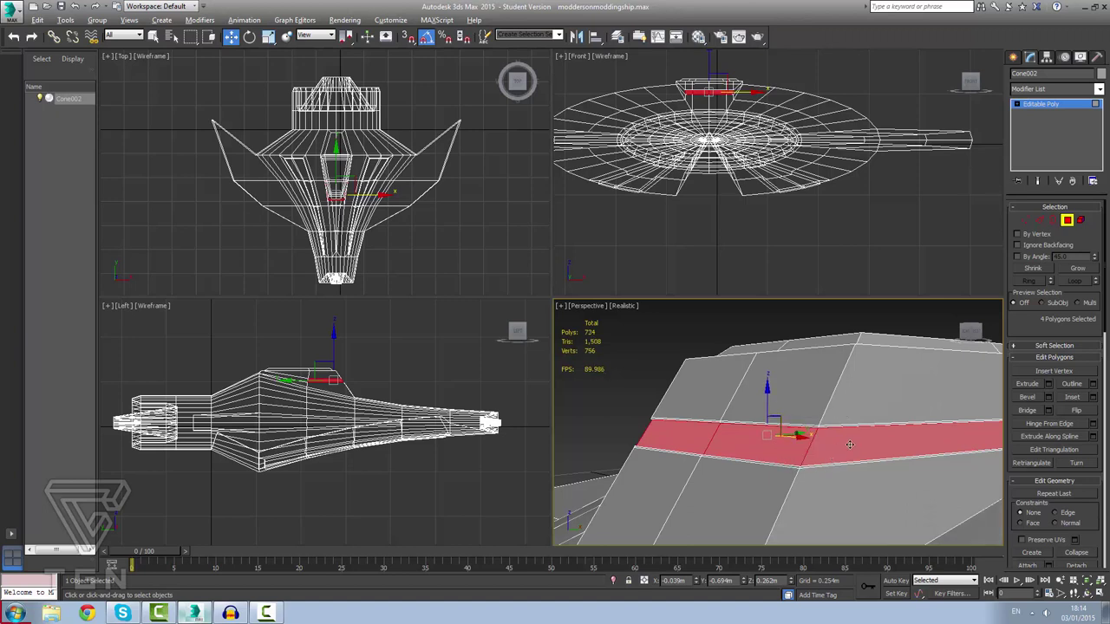
Try a large freehand extrusion of the recessed strip polygons outward from the cockpit.
{"action": "middle_click_drag", "start_coordinate": [847, 444], "coordinate": [935, 431], "text": "alt"}
{"action": "left_click", "coordinate": [1026, 384]}
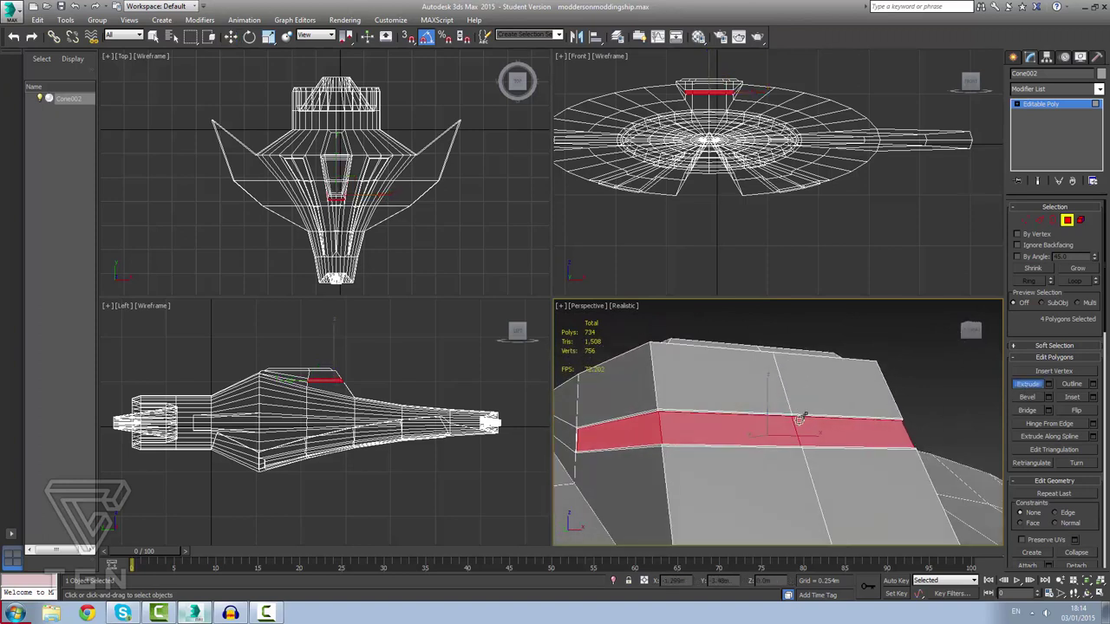
{"action": "left_click_drag", "start_coordinate": [800, 424], "coordinate": [883, 327]}
{"action": "scroll", "coordinate": [768, 438], "scroll_direction": "down", "scroll_amount": 5}
{"action": "middle_click_drag", "start_coordinate": [794, 387], "coordinate": [911, 409], "text": "alt"}
{"action": "left_click_drag", "start_coordinate": [777, 371], "coordinate": [854, 357]}
{"action": "key", "text": "ctrl+z"}
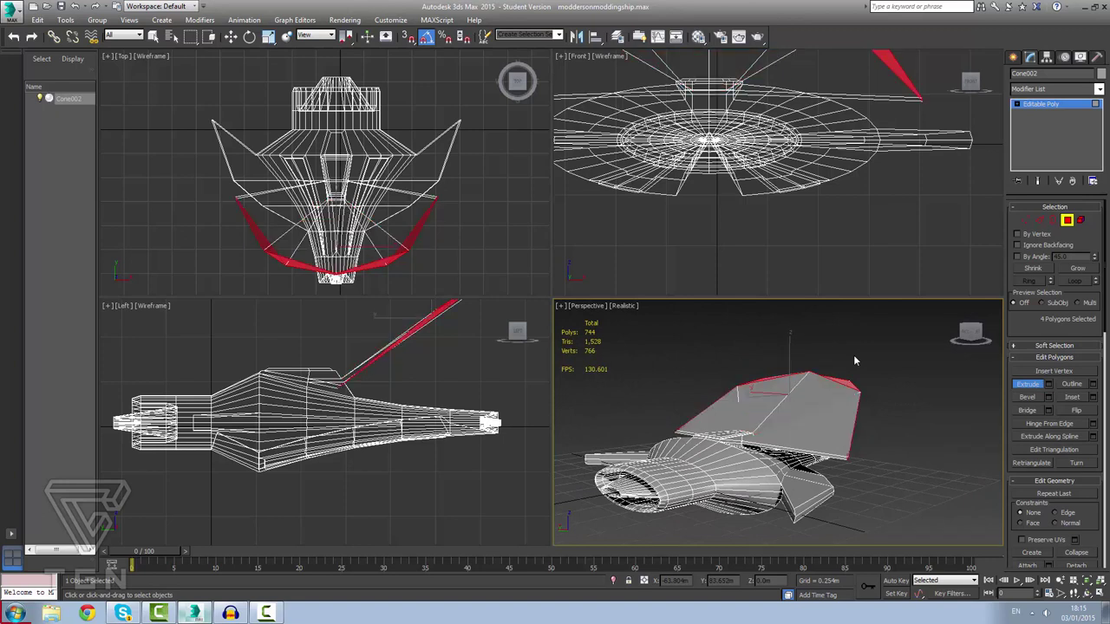
Inspect individual faces of the oversized strip extrusion, then undo the face selections and the whole extrusion.
{"action": "left_click", "coordinate": [763, 394]}
{"action": "scroll", "coordinate": [770, 396], "scroll_direction": "up", "scroll_amount": 5}
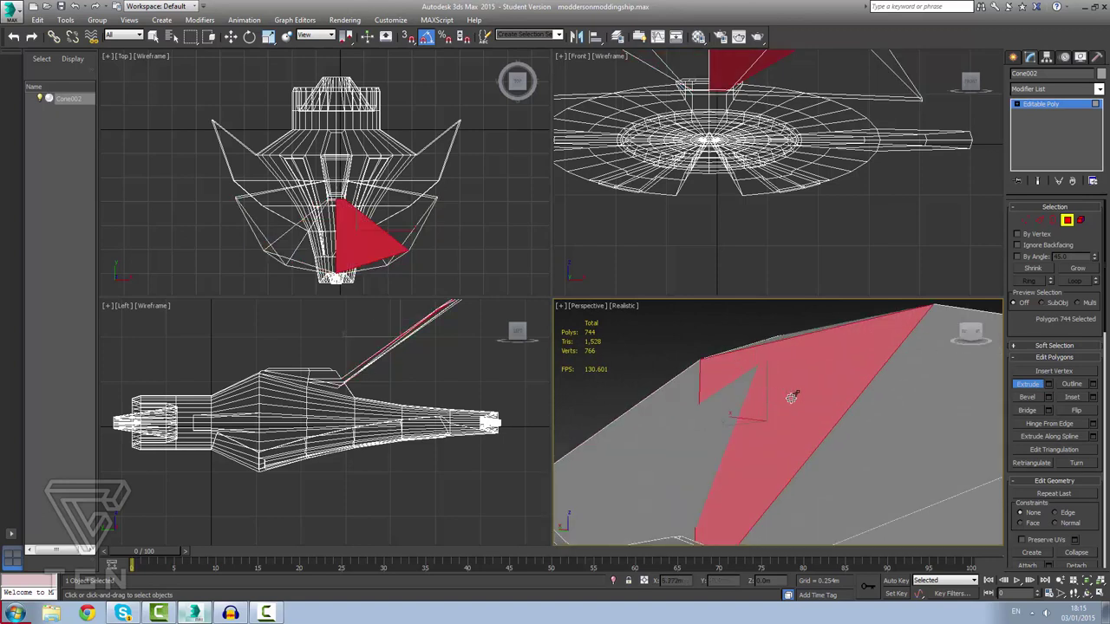
{"action": "middle_click_drag", "start_coordinate": [785, 391], "coordinate": [799, 463], "text": "alt"}
{"action": "left_click", "coordinate": [721, 474]}
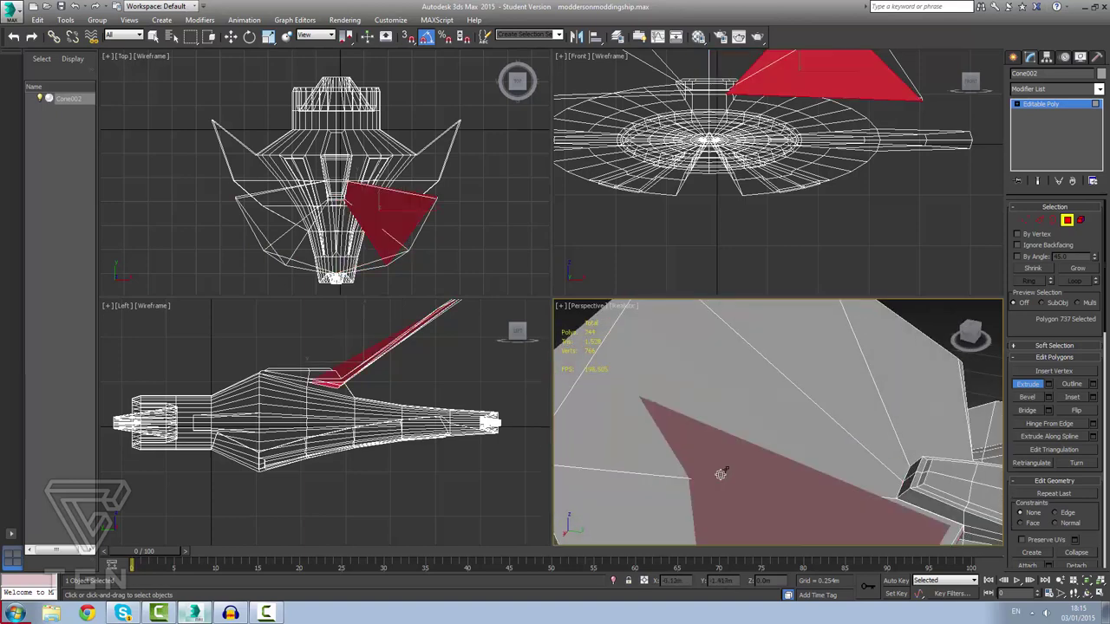
{"action": "middle_click_drag", "start_coordinate": [723, 426], "coordinate": [752, 408], "text": "alt"}
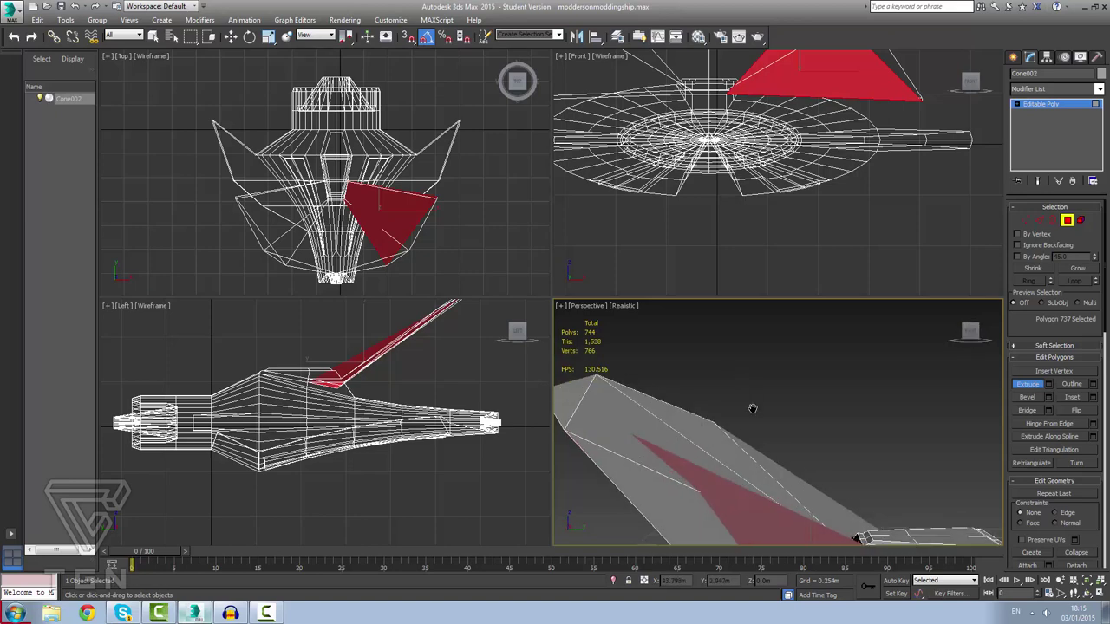
{"action": "key", "text": "ctrl+z"}
{"action": "key", "text": "ctrl+z"}
{"action": "key", "text": "ctrl+z"}
{"action": "key", "text": "ctrl+z"}
{"action": "key", "text": "ctrl+z"}
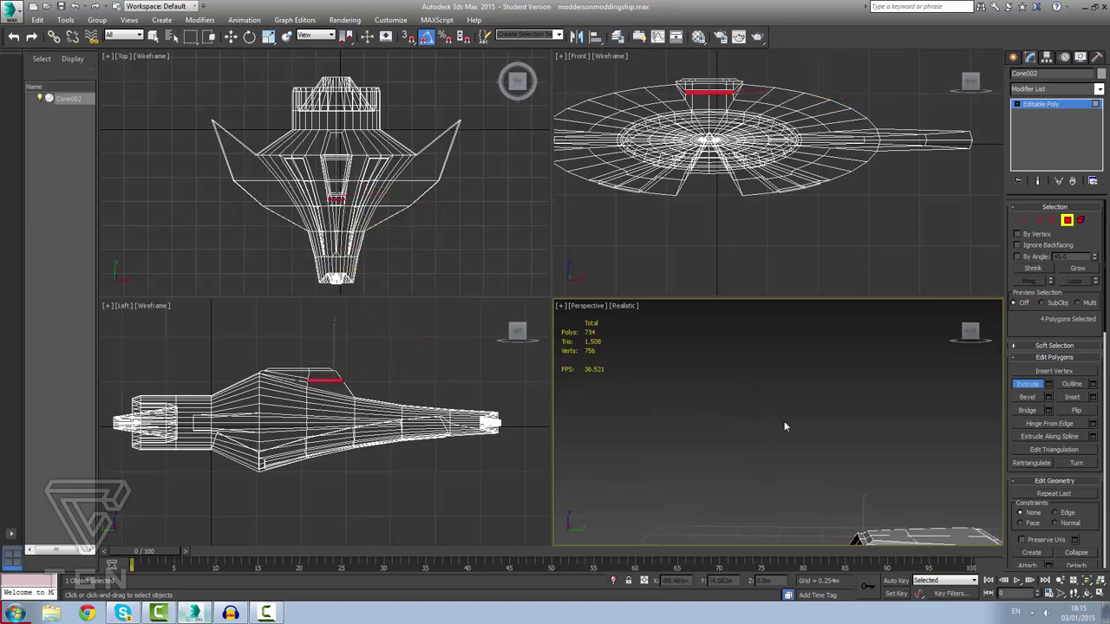
Examine the recessed window strip up close and the whole hull from the front and side.
{"action": "middle_click_drag", "start_coordinate": [839, 397], "coordinate": [900, 574], "text": "alt"}
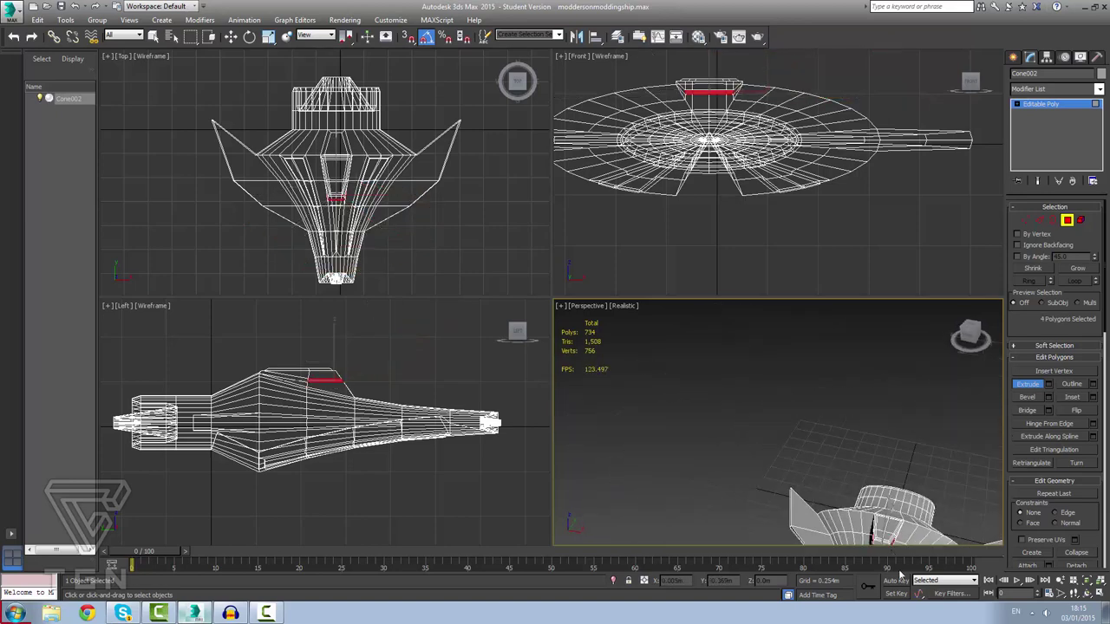
{"action": "scroll", "coordinate": [924, 581], "scroll_direction": "up", "scroll_amount": 12}
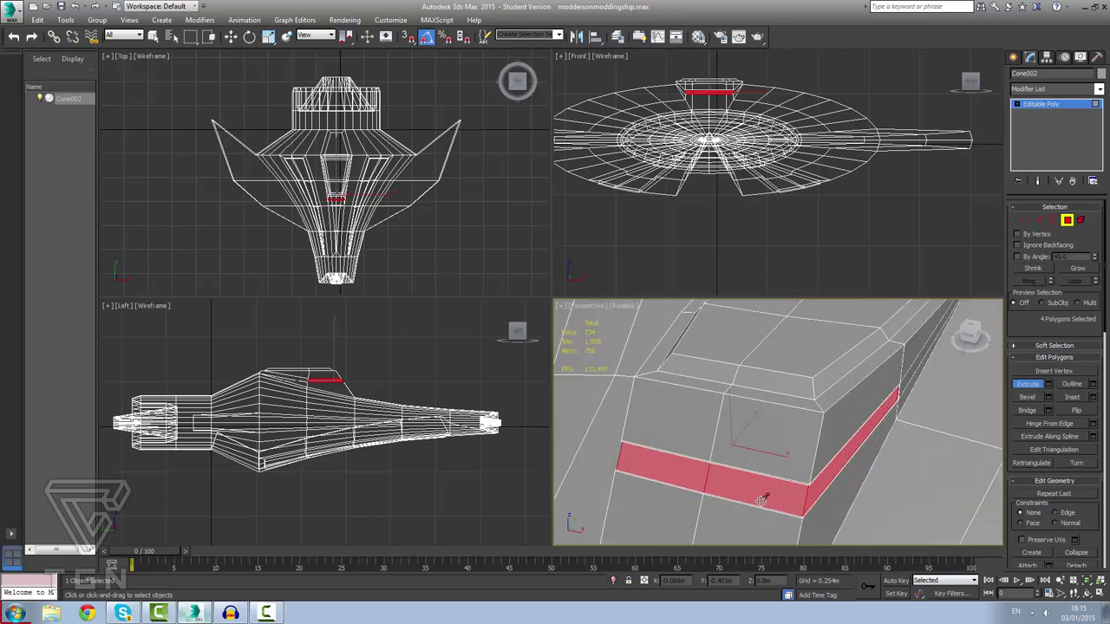
{"action": "scroll", "coordinate": [762, 500], "scroll_direction": "up", "scroll_amount": 2}
{"action": "middle_click_drag", "start_coordinate": [766, 492], "coordinate": [875, 503], "text": "alt"}
{"action": "left_click", "coordinate": [800, 420]}
{"action": "scroll", "coordinate": [916, 541], "scroll_direction": "down", "scroll_amount": 7}
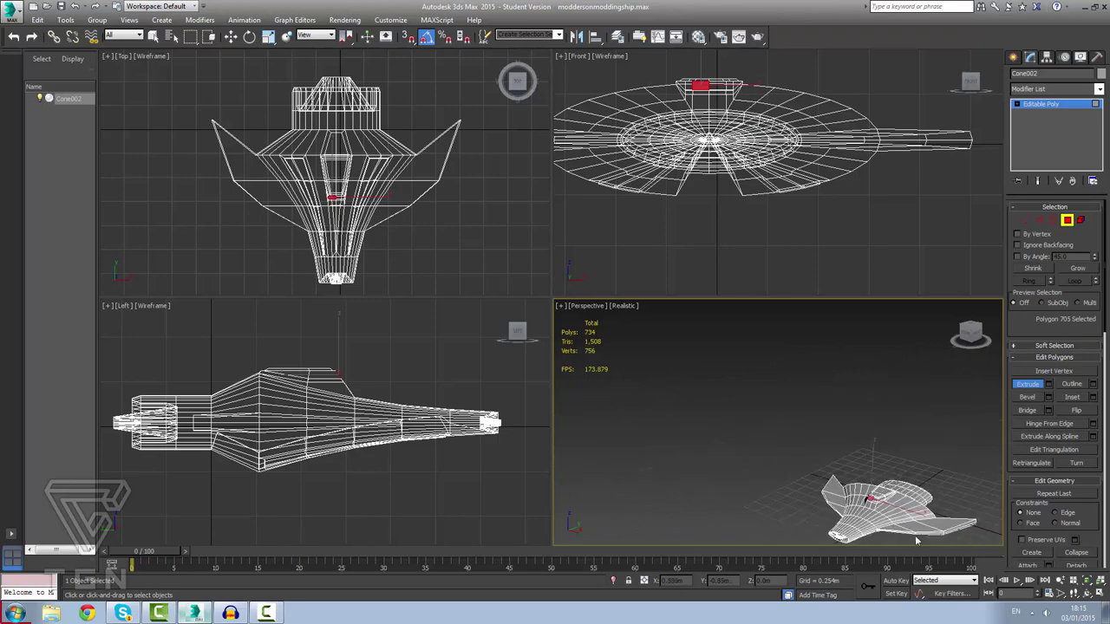
{"action": "scroll", "coordinate": [949, 511], "scroll_direction": "up", "scroll_amount": 10}
{"action": "middle_click_drag", "start_coordinate": [939, 483], "coordinate": [867, 465], "text": "alt"}
{"action": "middle_click_drag", "start_coordinate": [798, 442], "coordinate": [970, 468], "text": "alt"}
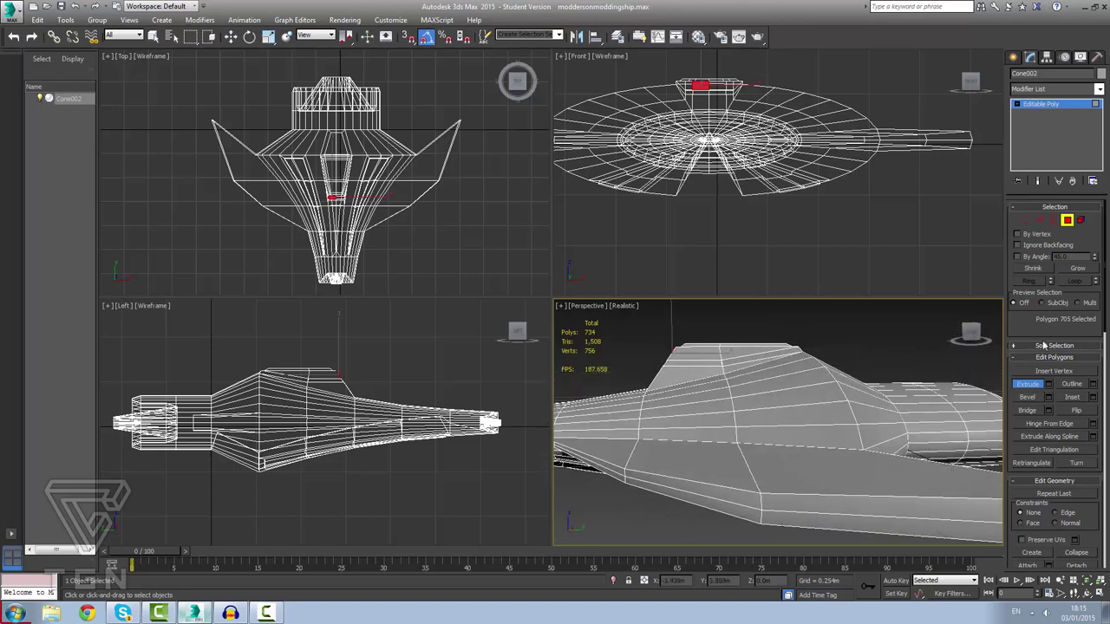
Switch to edge selection and pick the rim edges where the +X wing's leading edge meets the hull.
{"action": "left_click", "coordinate": [1040, 220]}
{"action": "middle_click_drag", "start_coordinate": [750, 449], "coordinate": [815, 464], "text": "alt"}
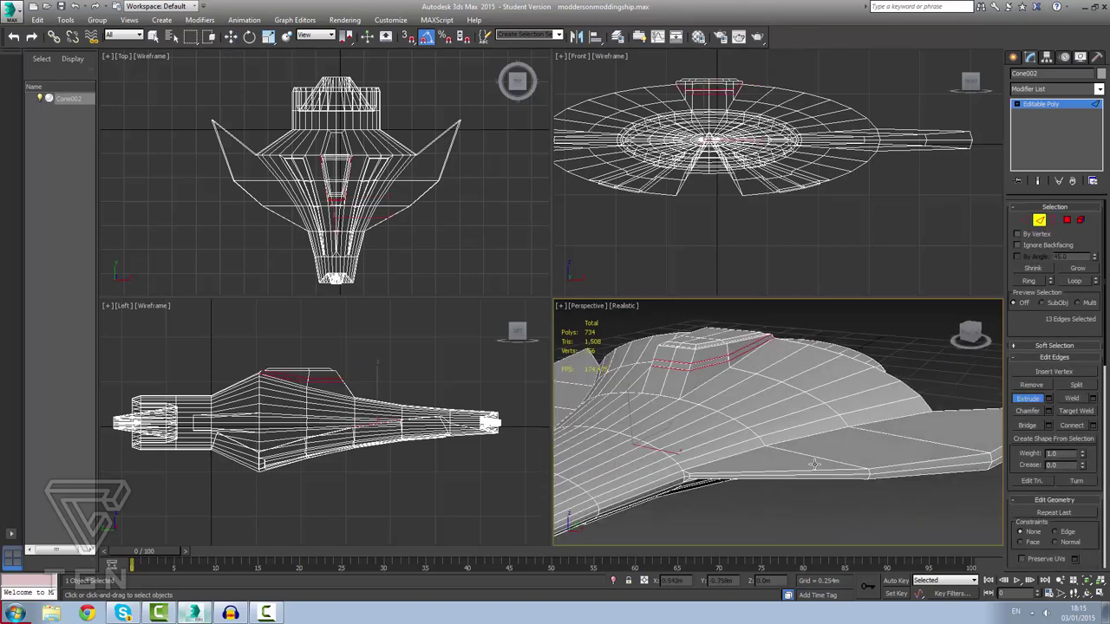
{"action": "left_click", "coordinate": [761, 442]}
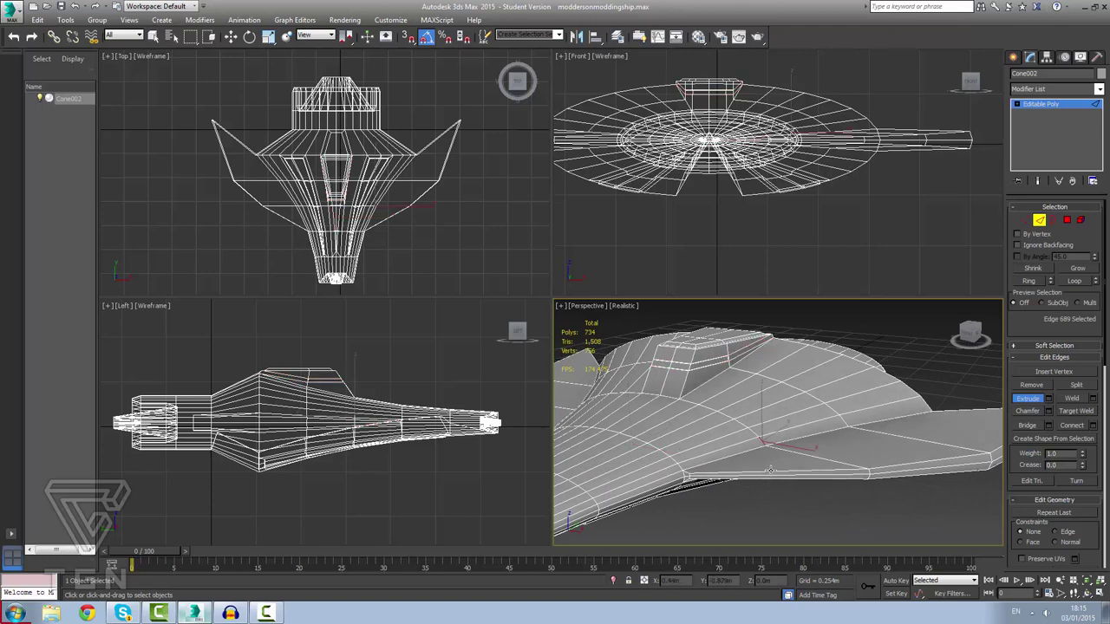
{"action": "scroll", "coordinate": [736, 345], "scroll_direction": "up", "scroll_amount": 5}
{"action": "scroll", "coordinate": [733, 380], "scroll_direction": "down", "scroll_amount": 8}
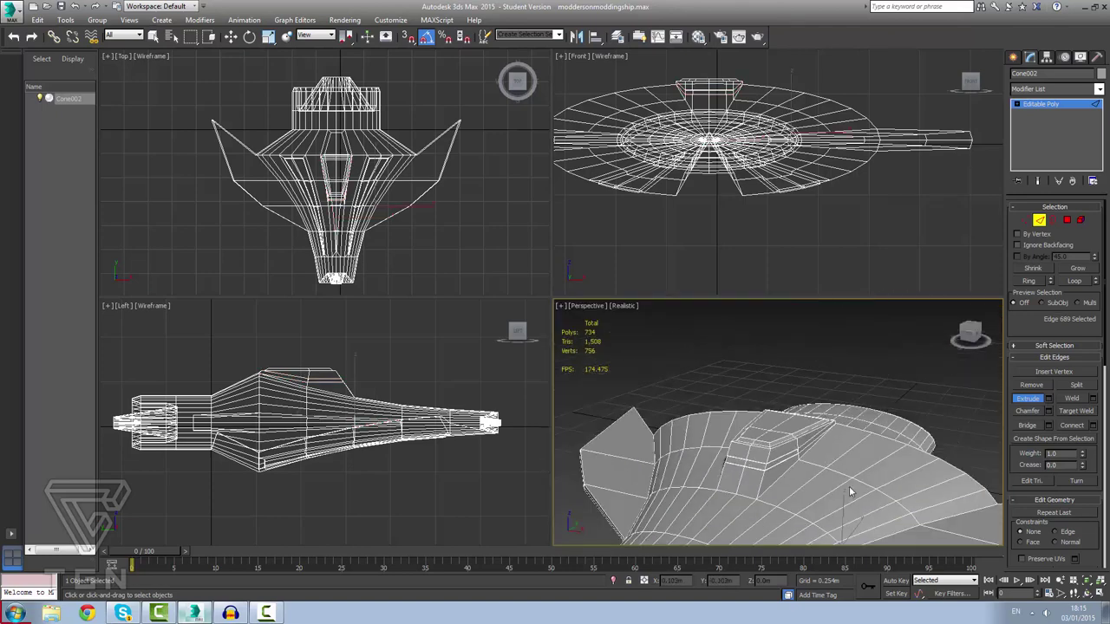
{"action": "scroll", "coordinate": [893, 523], "scroll_direction": "up", "scroll_amount": 5}
{"action": "left_click", "coordinate": [793, 522]}
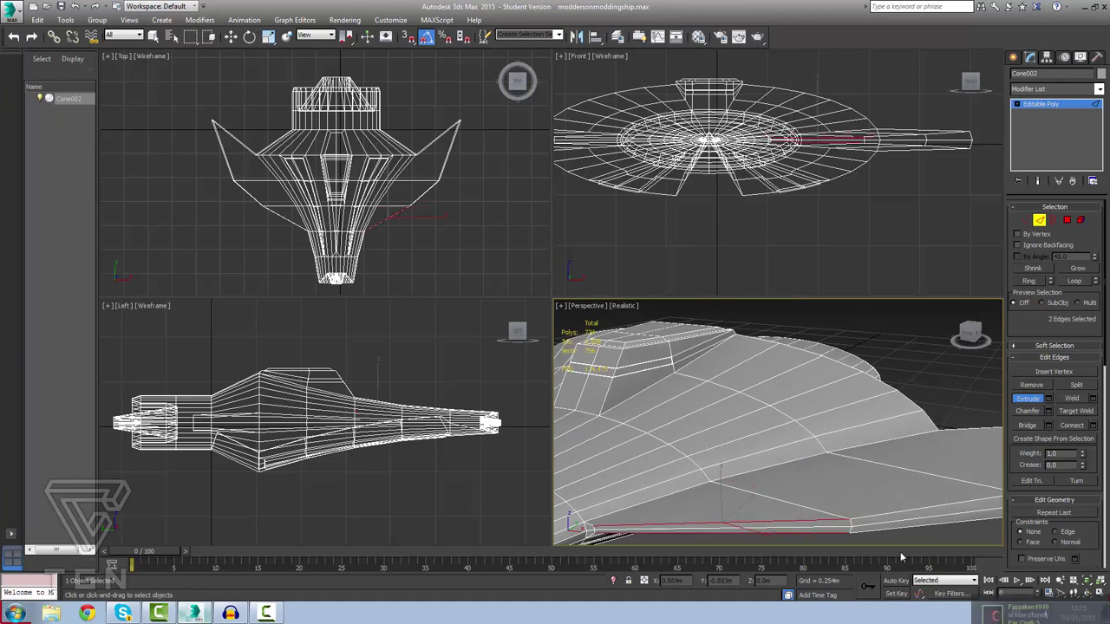
{"action": "left_click", "coordinate": [899, 526], "text": "ctrl"}
Select the upper and lower rim edges along the +X wing's front and outer sides, from the hull to the wing tip.
{"action": "left_click", "coordinate": [898, 513]}
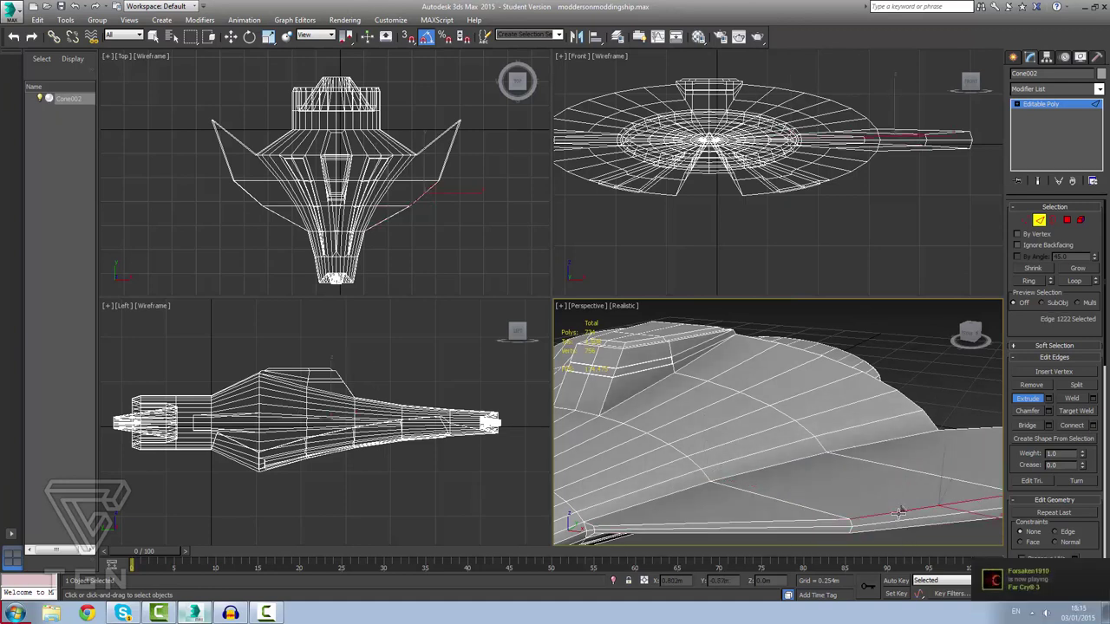
{"action": "middle_click_drag", "start_coordinate": [899, 515], "coordinate": [866, 509], "text": "alt"}
{"action": "scroll", "coordinate": [869, 506], "scroll_direction": "down", "scroll_amount": 5}
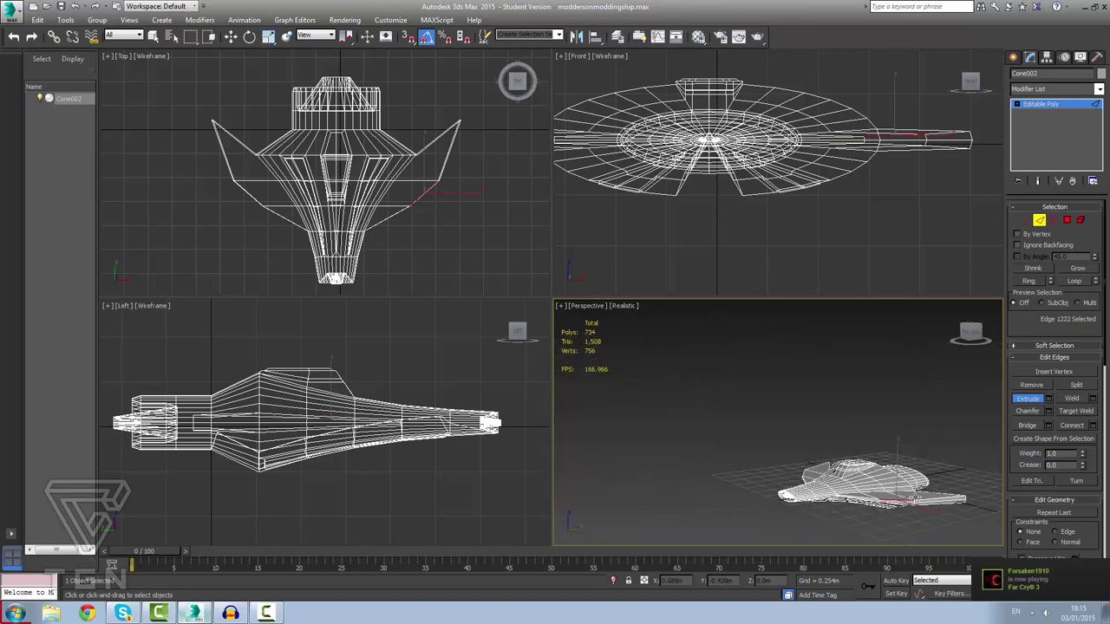
{"action": "scroll", "coordinate": [953, 500], "scroll_direction": "up", "scroll_amount": 3}
{"action": "left_click", "coordinate": [926, 497], "text": "ctrl"}
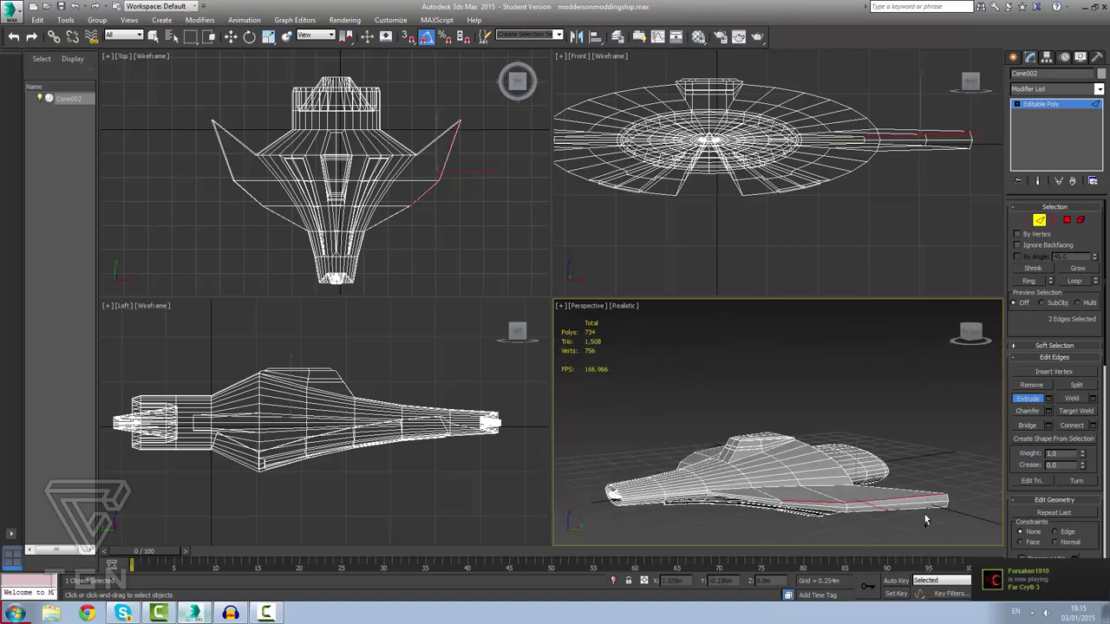
{"action": "left_click", "coordinate": [915, 509], "text": "ctrl"}
{"action": "left_click", "coordinate": [827, 509], "text": "ctrl"}
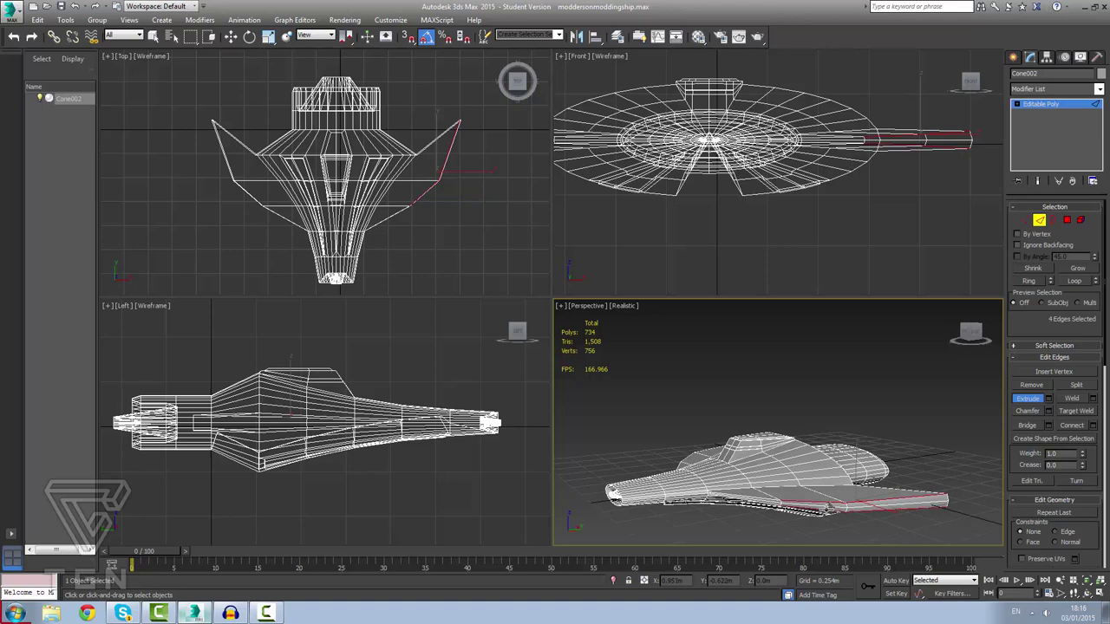
{"action": "scroll", "coordinate": [770, 503], "scroll_direction": "up", "scroll_amount": 4}
{"action": "left_click", "coordinate": [770, 495], "text": "ctrl"}
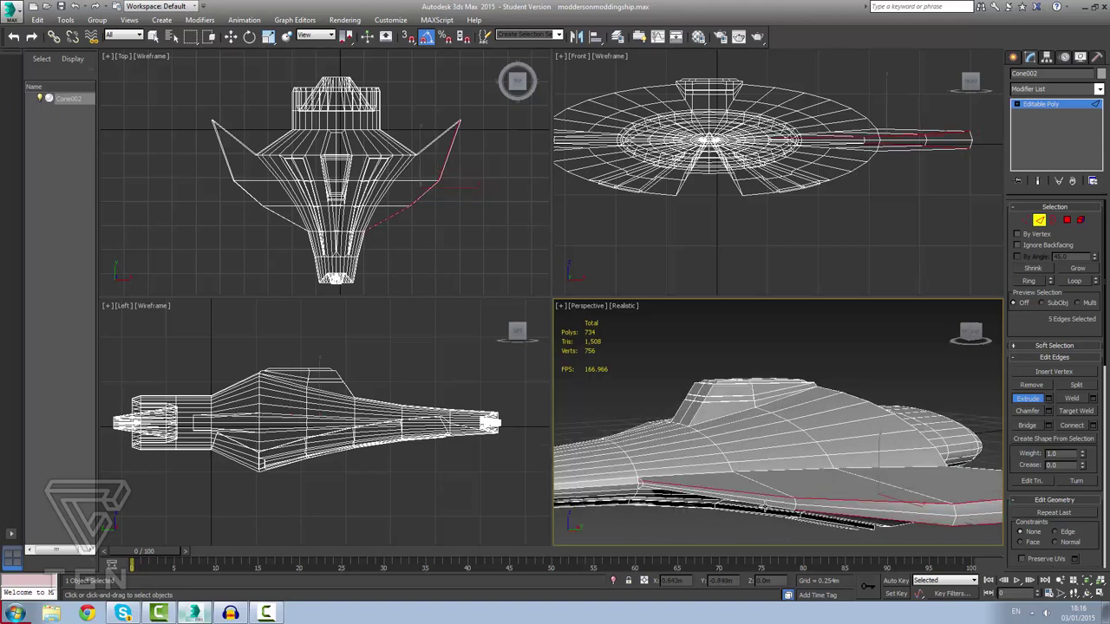
{"action": "left_click", "coordinate": [764, 507], "text": "ctrl"}
Add the upper and lower rim edges of the +X wing's trailing side to the selection, leaving out the wrongly picked edge.
{"action": "scroll", "coordinate": [878, 505], "scroll_direction": "up", "scroll_amount": 2}
{"action": "scroll", "coordinate": [878, 506], "scroll_direction": "up", "scroll_amount": 4}
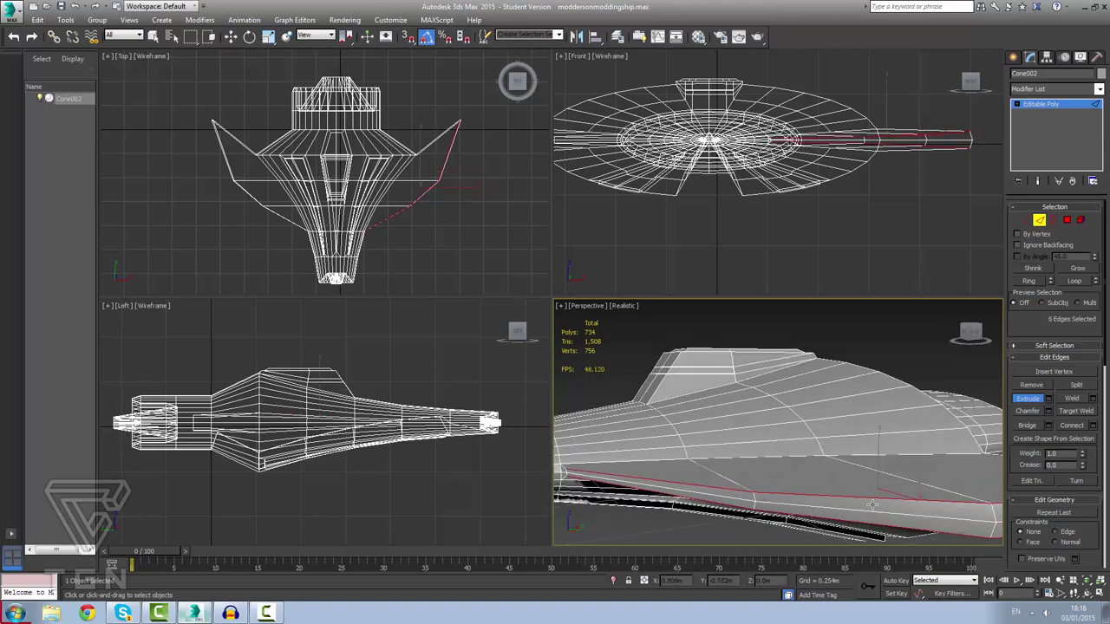
{"action": "left_click", "coordinate": [823, 508], "text": "ctrl"}
{"action": "left_click", "coordinate": [899, 537], "text": "ctrl"}
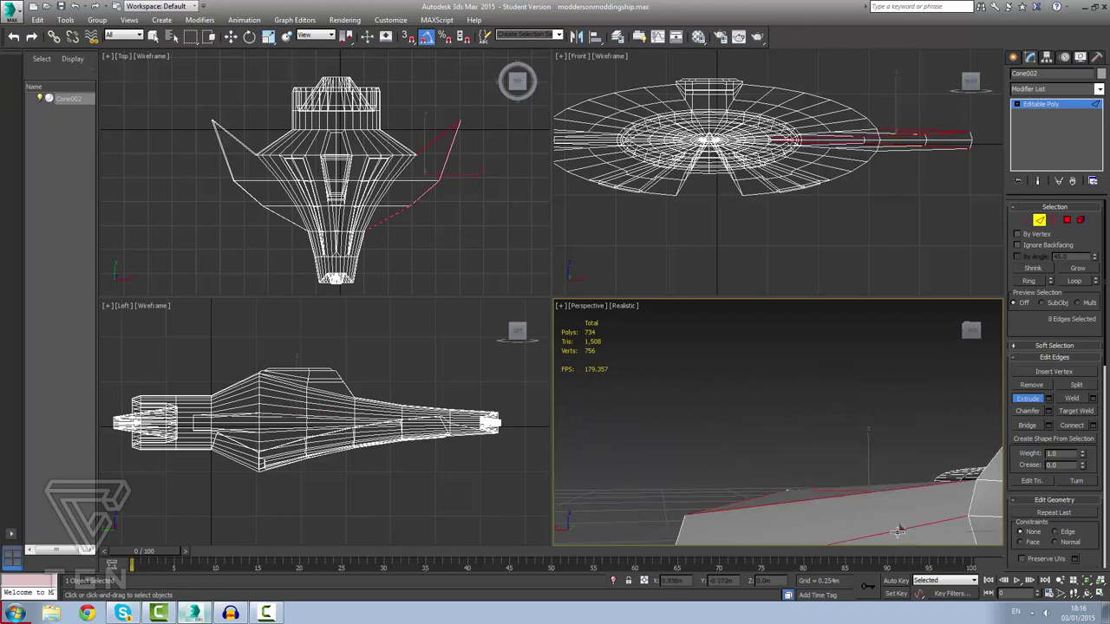
{"action": "scroll", "coordinate": [899, 535], "scroll_direction": "down", "scroll_amount": 3}
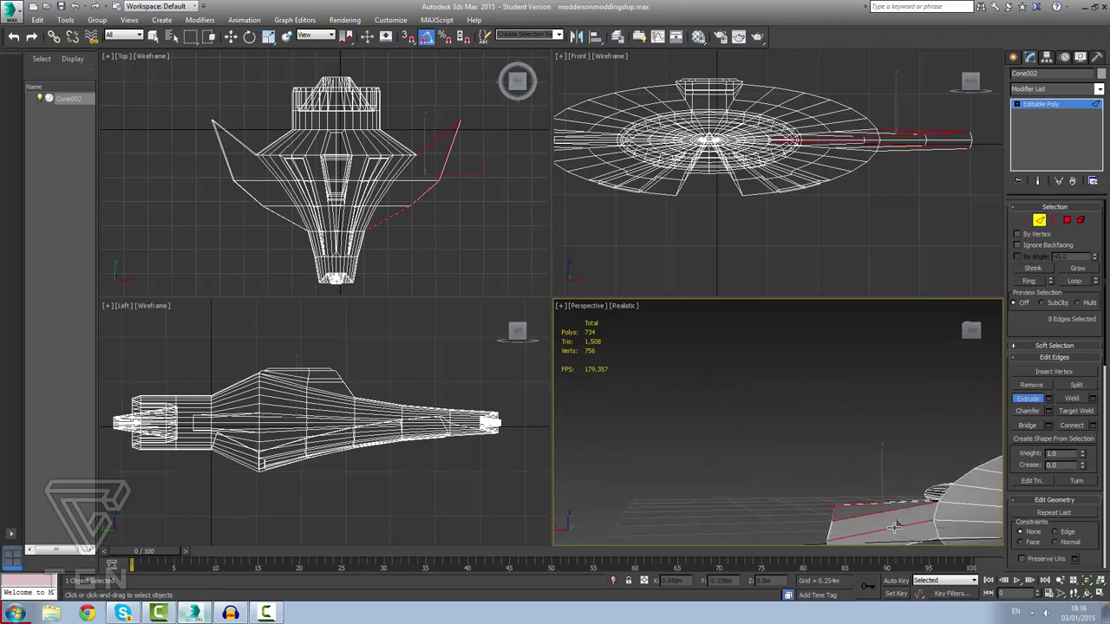
{"action": "left_click", "coordinate": [898, 534], "text": "alt"}
{"action": "scroll", "coordinate": [902, 538], "scroll_direction": "down", "scroll_amount": 1}
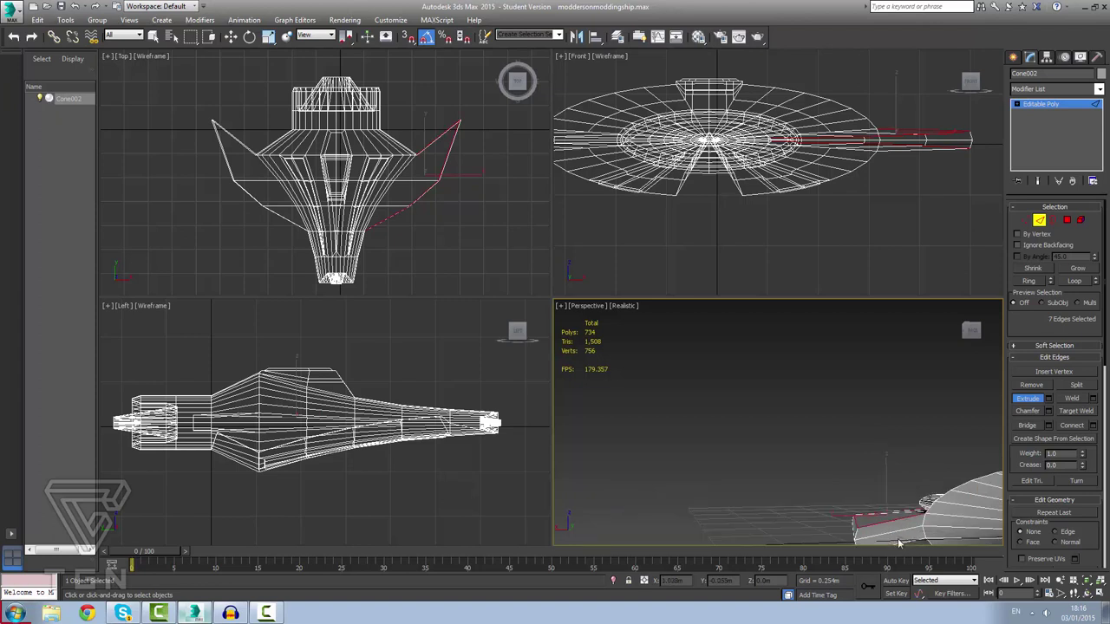
{"action": "left_click", "coordinate": [903, 538], "text": "ctrl"}
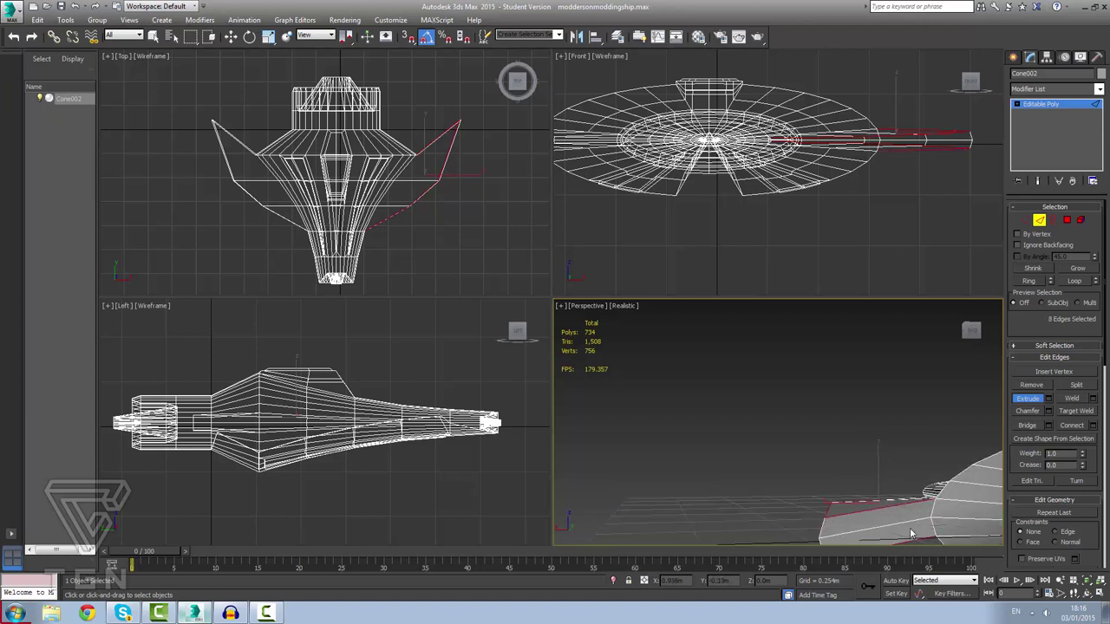
Add the upper and lower rim edges where the -X wing's leading edge meets the hull to the selection.
{"action": "scroll", "coordinate": [910, 532], "scroll_direction": "up", "scroll_amount": 1}
{"action": "middle_click_drag", "start_coordinate": [910, 532], "coordinate": [1002, 531], "text": "alt"}
{"action": "scroll", "coordinate": [1070, 552], "scroll_direction": "down", "scroll_amount": 1}
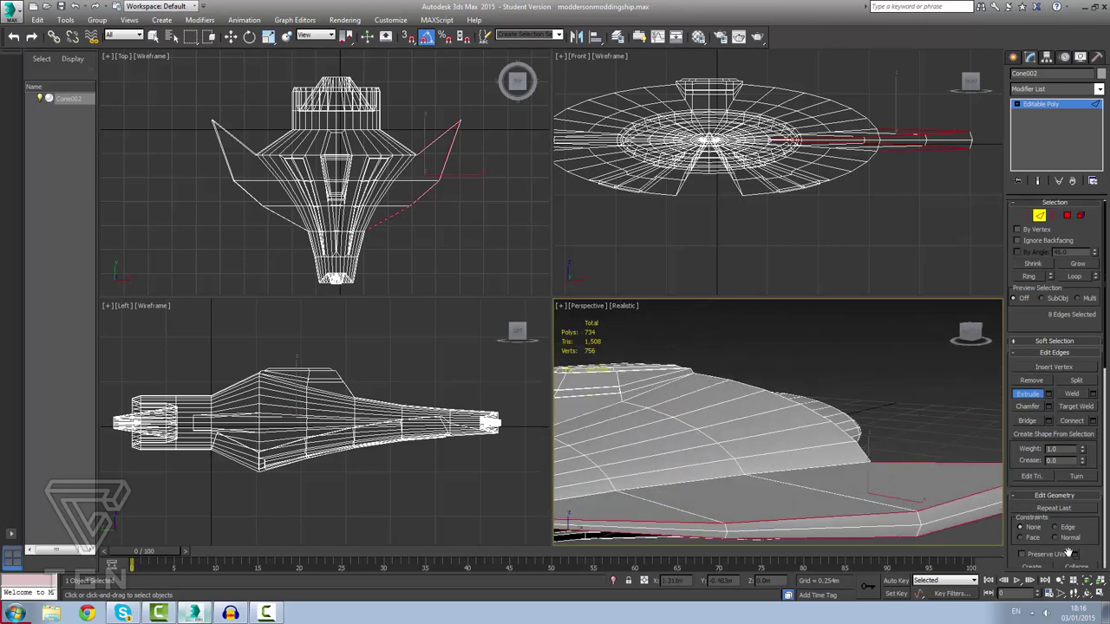
{"action": "middle_click_drag", "start_coordinate": [811, 458], "coordinate": [890, 435], "text": "alt"}
{"action": "middle_click_drag", "start_coordinate": [729, 456], "coordinate": [740, 478], "text": "alt"}
{"action": "scroll", "coordinate": [740, 478], "scroll_direction": "down", "scroll_amount": 5}
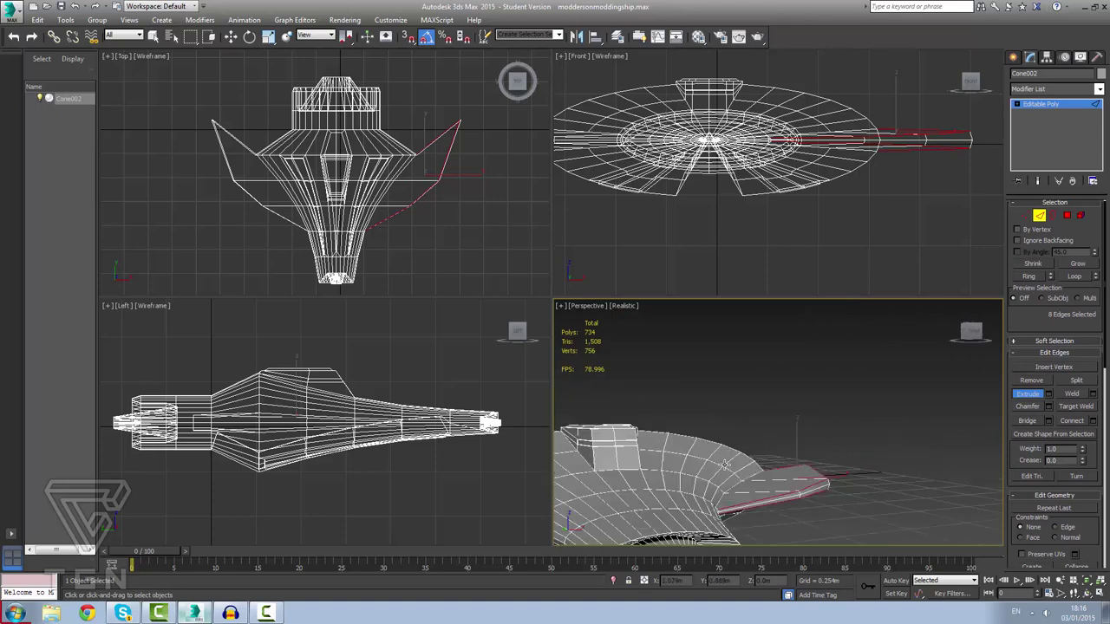
{"action": "scroll", "coordinate": [747, 451], "scroll_direction": "up", "scroll_amount": 8}
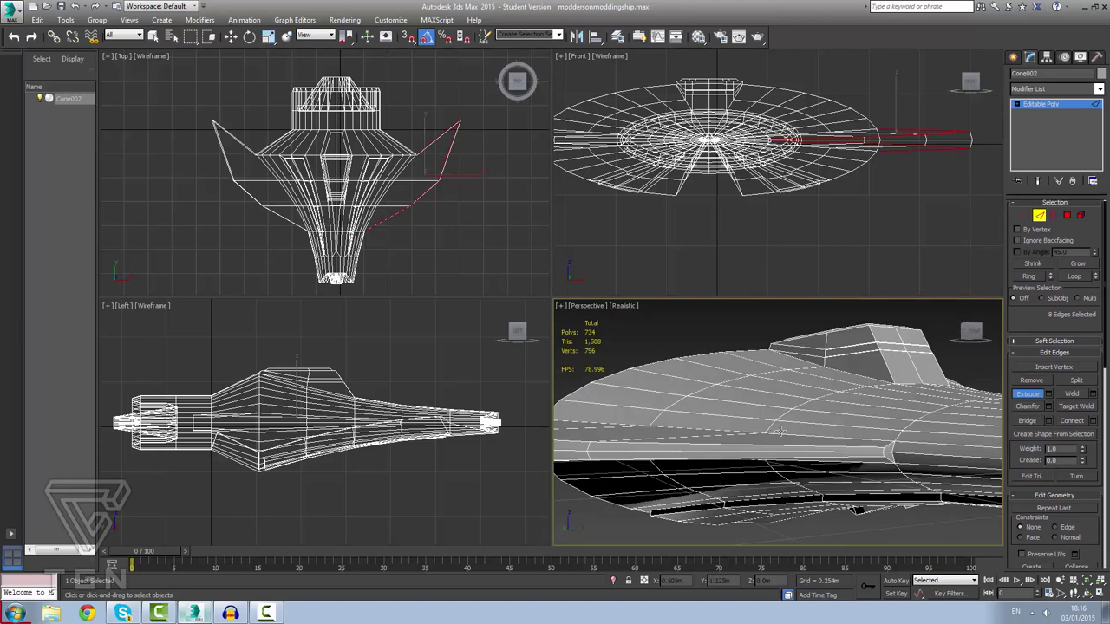
{"action": "scroll", "coordinate": [779, 431], "scroll_direction": "up", "scroll_amount": 3}
{"action": "middle_click_drag", "start_coordinate": [790, 426], "coordinate": [729, 474]}
{"action": "scroll", "coordinate": [693, 501], "scroll_direction": "down", "scroll_amount": 6}
{"action": "scroll", "coordinate": [692, 504], "scroll_direction": "up", "scroll_amount": 8}
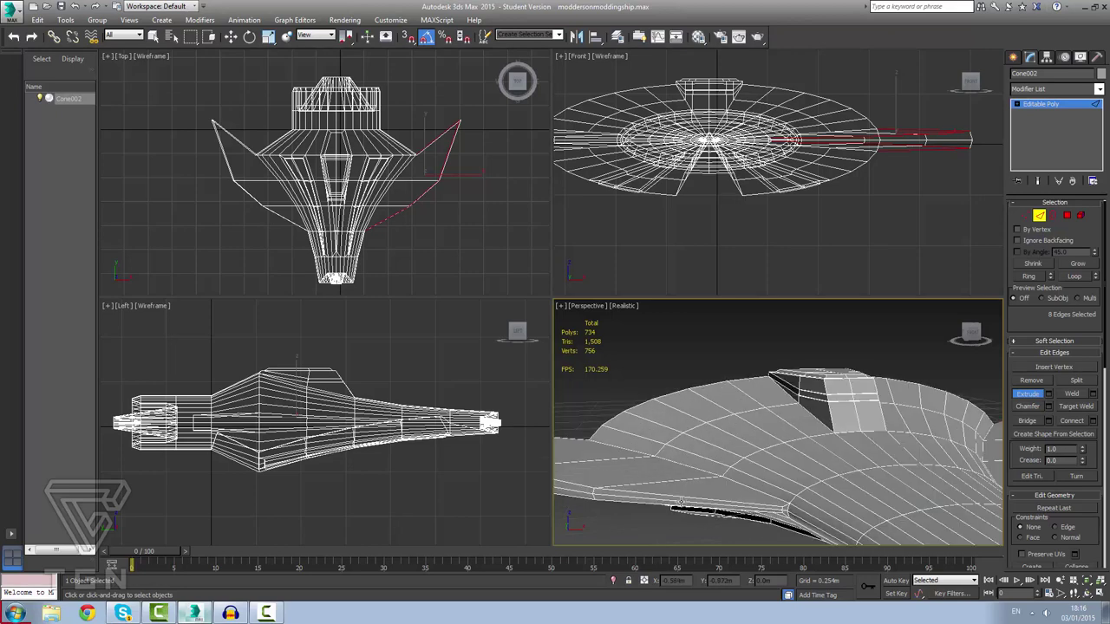
{"action": "left_click", "coordinate": [671, 494], "text": "ctrl"}
{"action": "left_click", "coordinate": [611, 500], "text": "ctrl"}
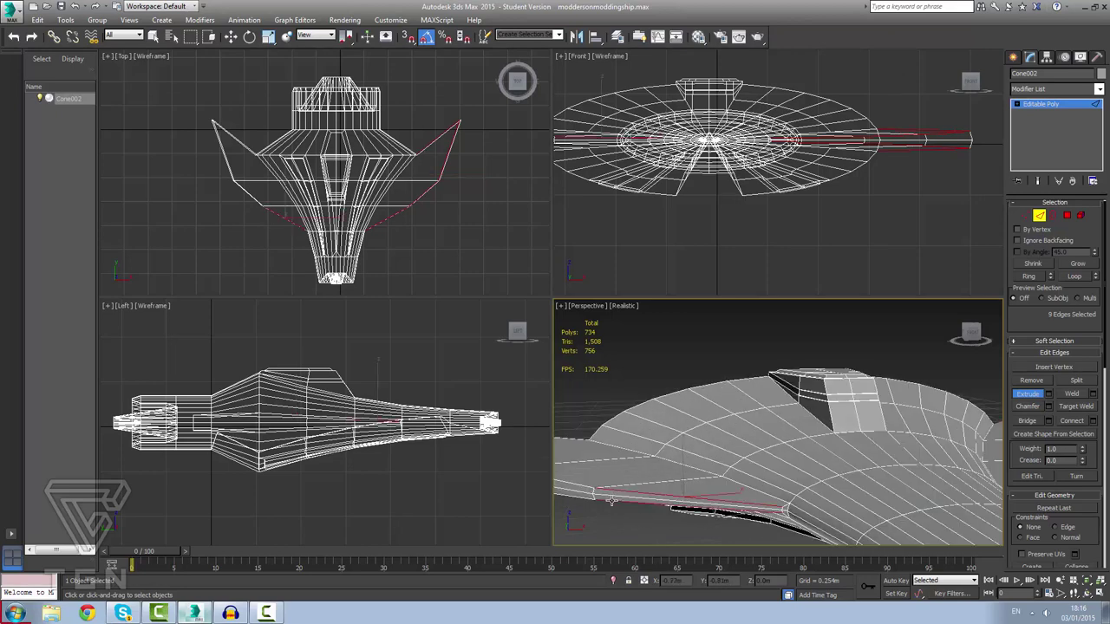
Extend the edge selection along the -X wing's upper and lower rim, through the middle and outer segments up to the tip.
{"action": "middle_click_drag", "start_coordinate": [611, 501], "coordinate": [698, 499], "text": "alt"}
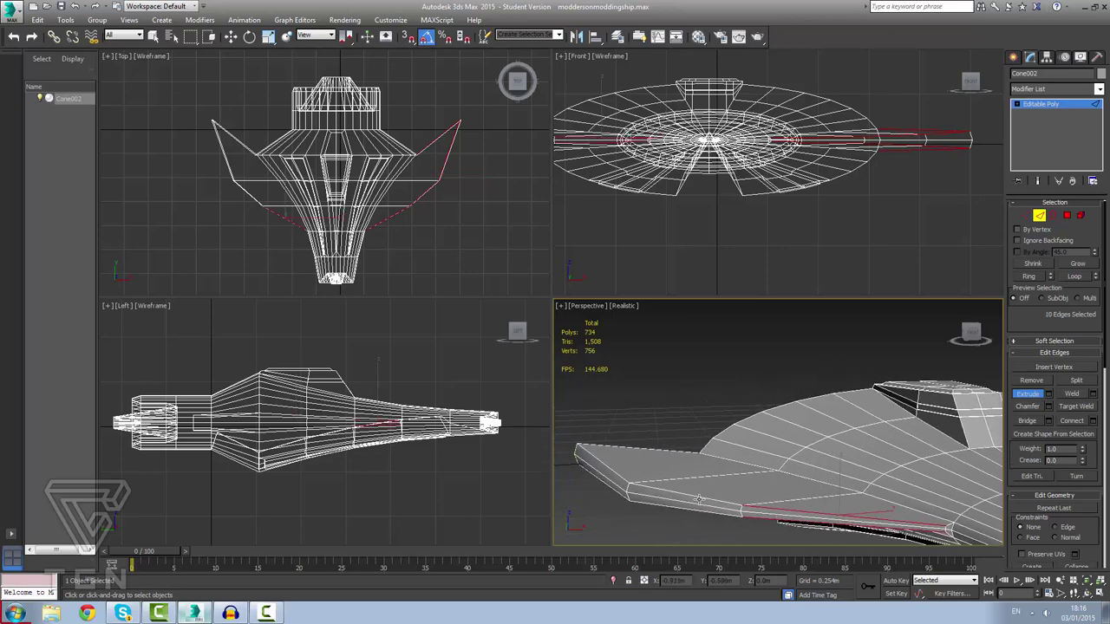
{"action": "left_click", "coordinate": [697, 499], "text": "ctrl"}
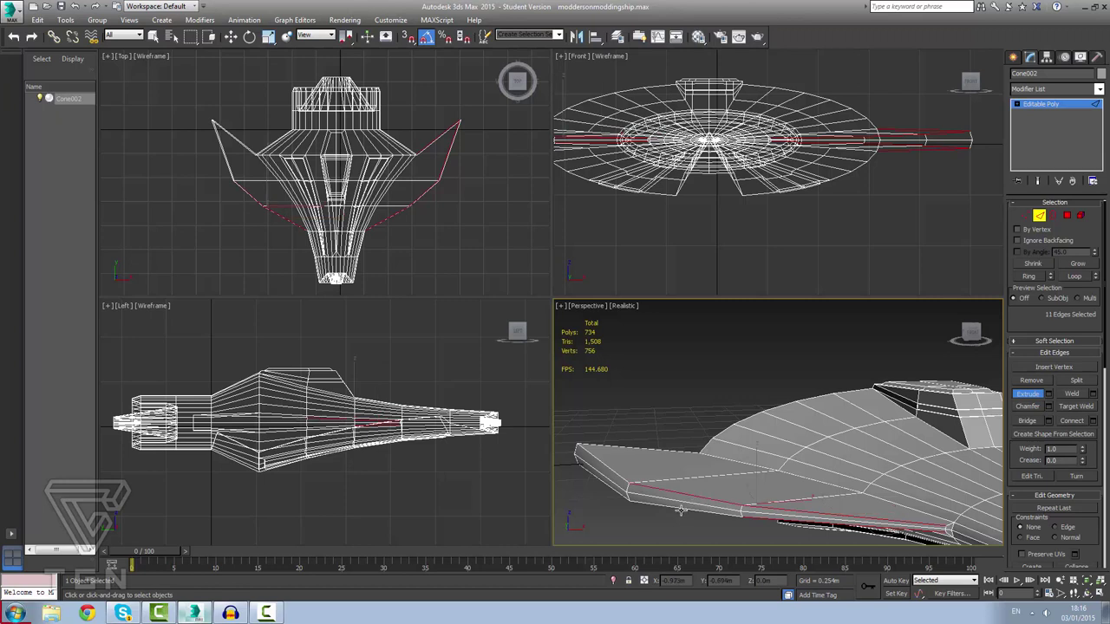
{"action": "left_click", "coordinate": [681, 511], "text": "ctrl"}
{"action": "middle_click_drag", "start_coordinate": [633, 494], "coordinate": [724, 525]}
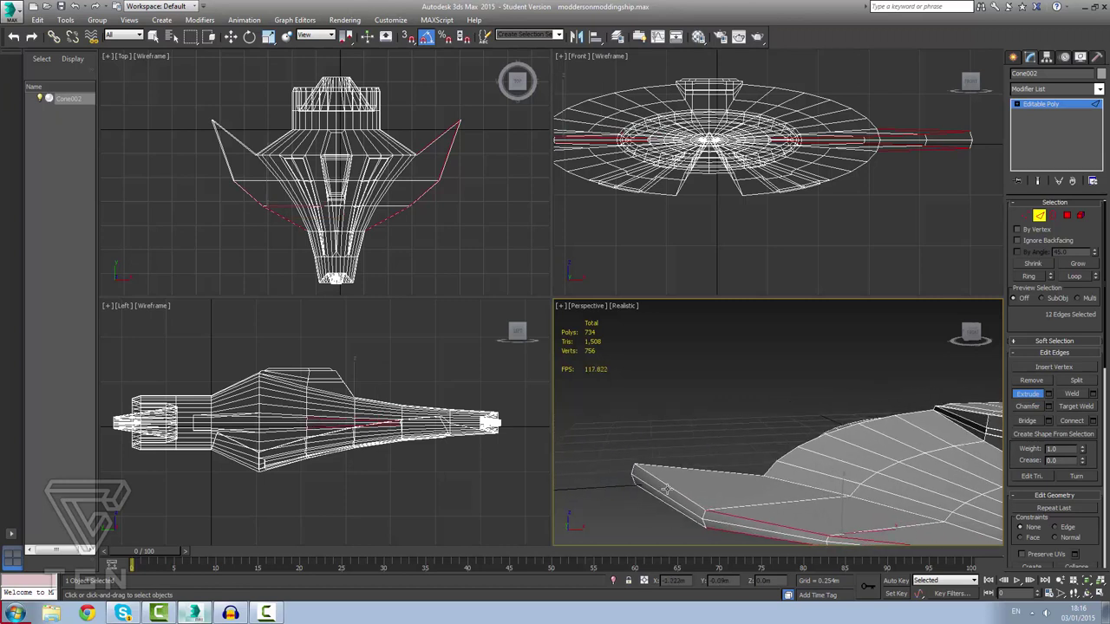
{"action": "left_click", "coordinate": [669, 487], "text": "ctrl"}
{"action": "left_click", "coordinate": [665, 510], "text": "ctrl"}
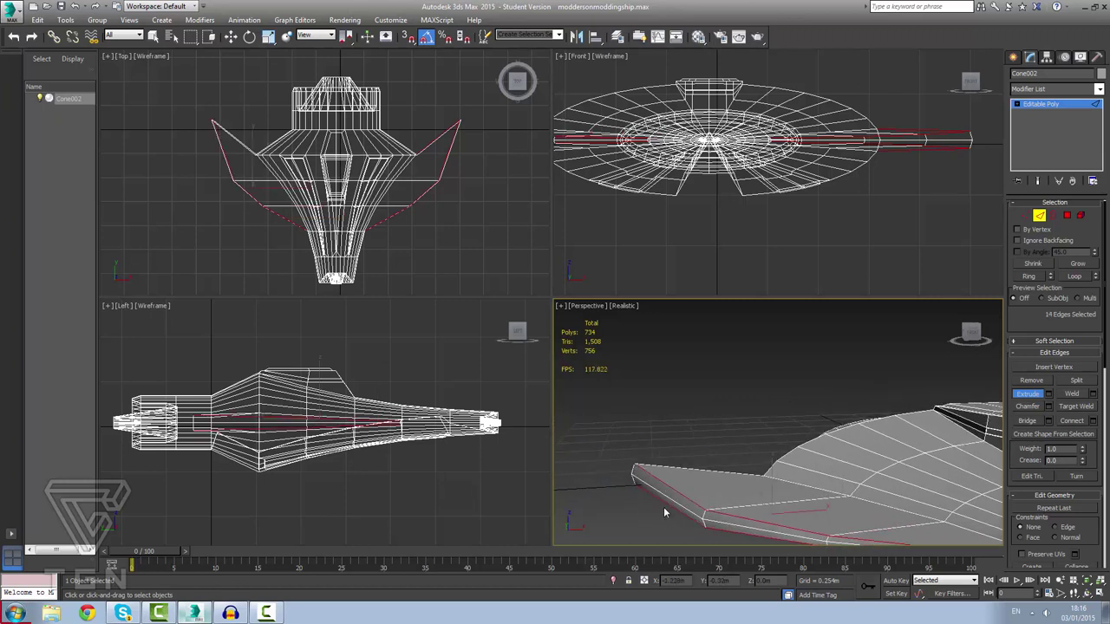
Add the upper and lower rim edges of the -X wing's trailing side to the selection.
{"action": "middle_click_drag", "start_coordinate": [657, 500], "coordinate": [940, 517], "text": "alt"}
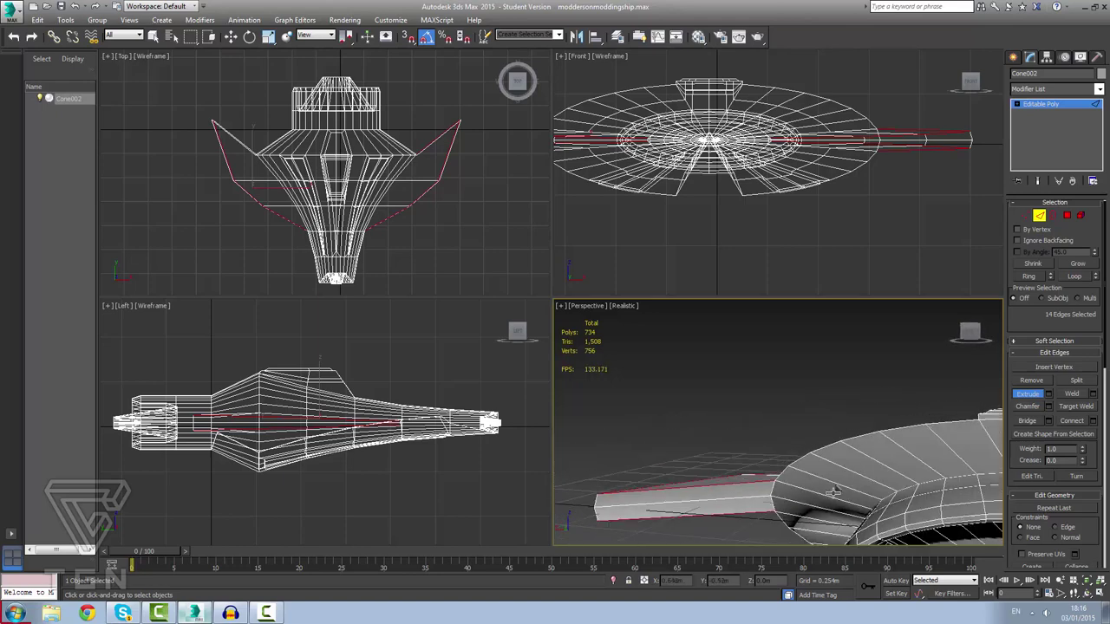
{"action": "scroll", "coordinate": [956, 522], "scroll_direction": "down", "scroll_amount": 5}
{"action": "scroll", "coordinate": [984, 522], "scroll_direction": "up", "scroll_amount": 5}
{"action": "scroll", "coordinate": [917, 417], "scroll_direction": "down", "scroll_amount": 4}
{"action": "scroll", "coordinate": [931, 401], "scroll_direction": "up", "scroll_amount": 4}
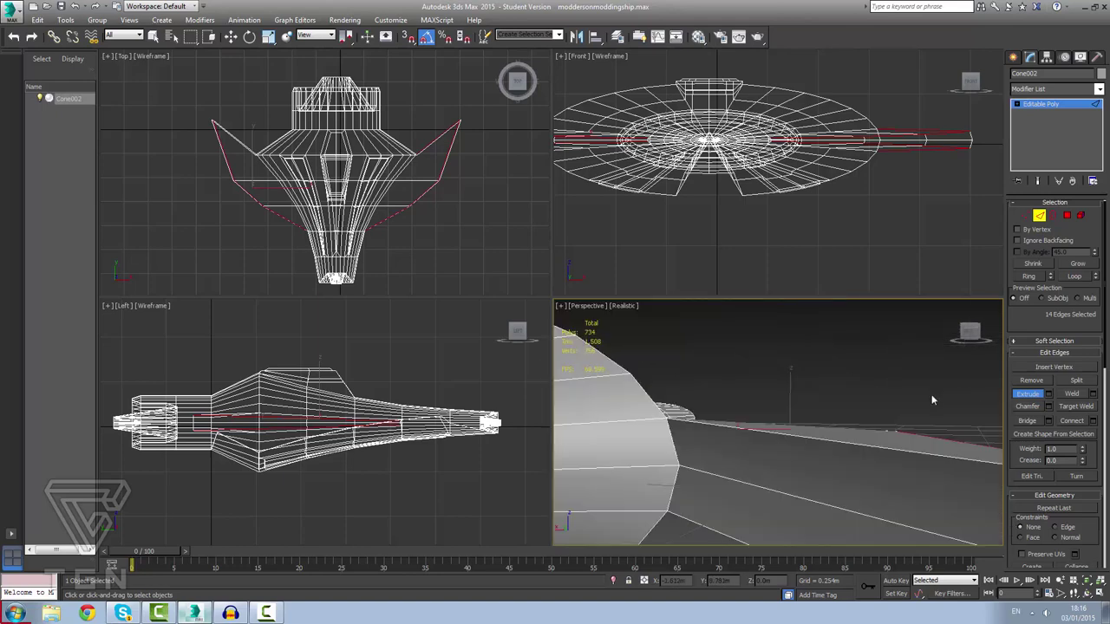
{"action": "left_click", "coordinate": [854, 444], "text": "ctrl"}
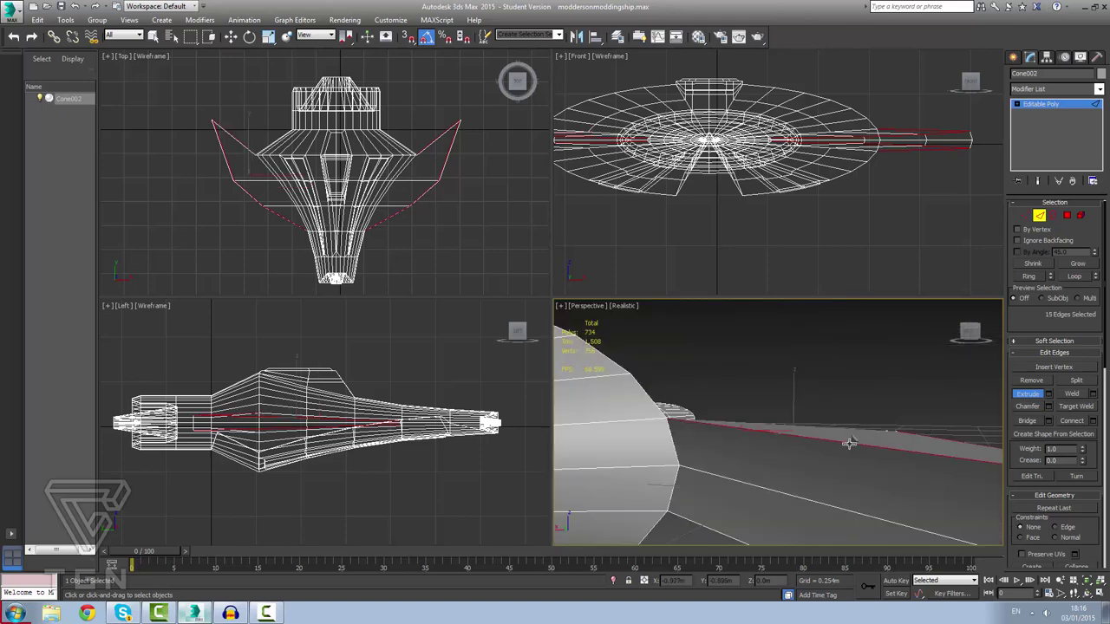
{"action": "left_click", "coordinate": [707, 529], "text": "ctrl"}
Open the Chamfer settings for the selected rim edges of both wings.
{"action": "scroll", "coordinate": [789, 469], "scroll_direction": "down", "scroll_amount": 5}
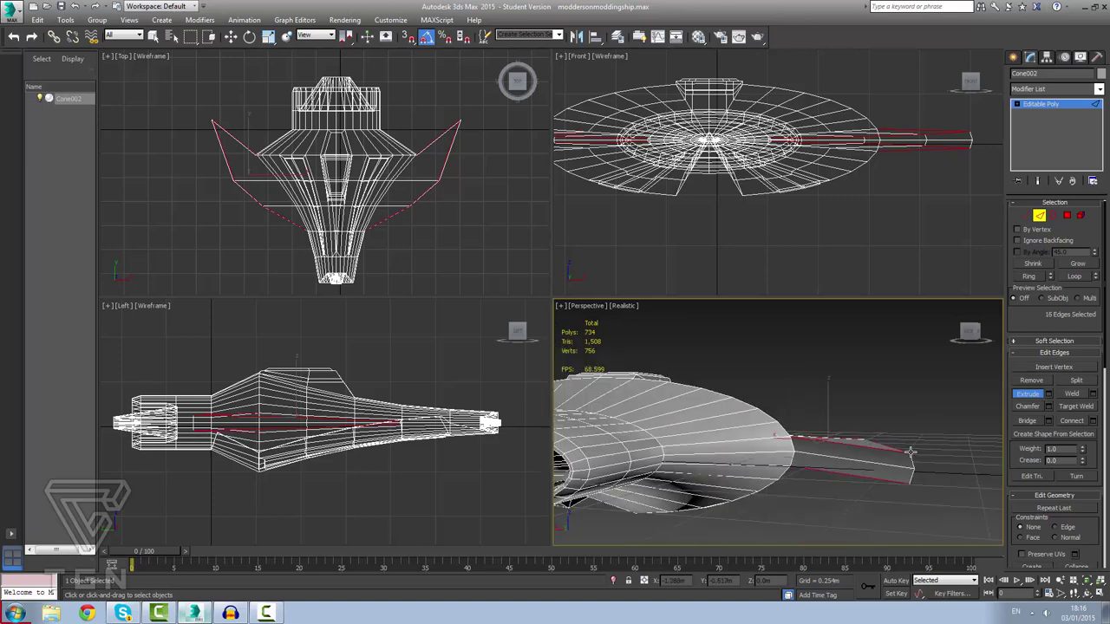
{"action": "middle_click_drag", "start_coordinate": [913, 455], "coordinate": [705, 463], "text": "alt"}
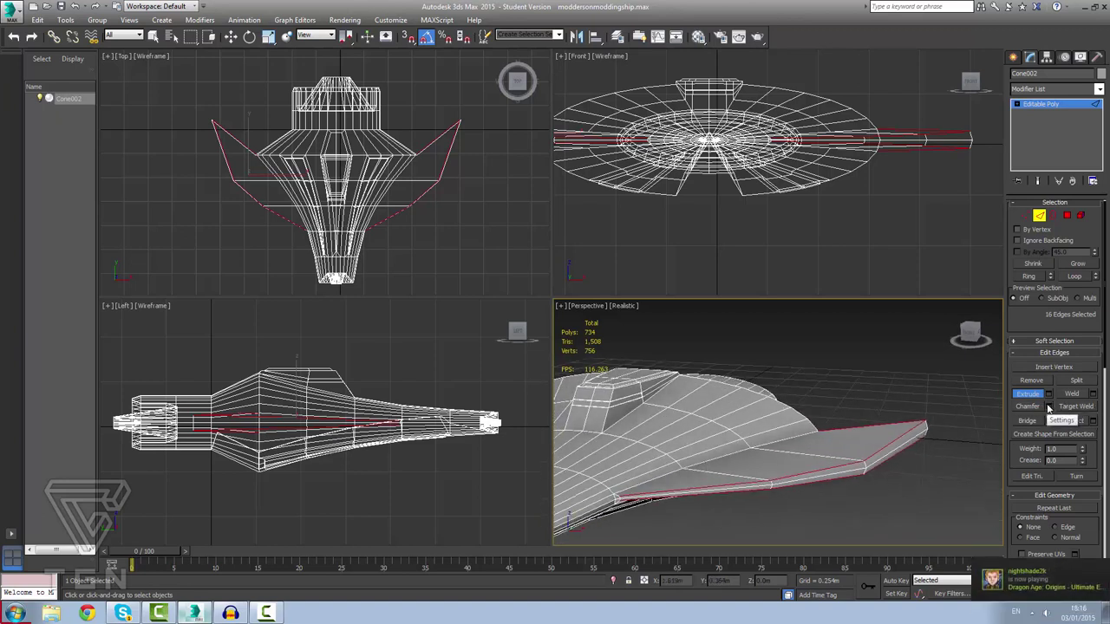
{"action": "key", "text": "w"}
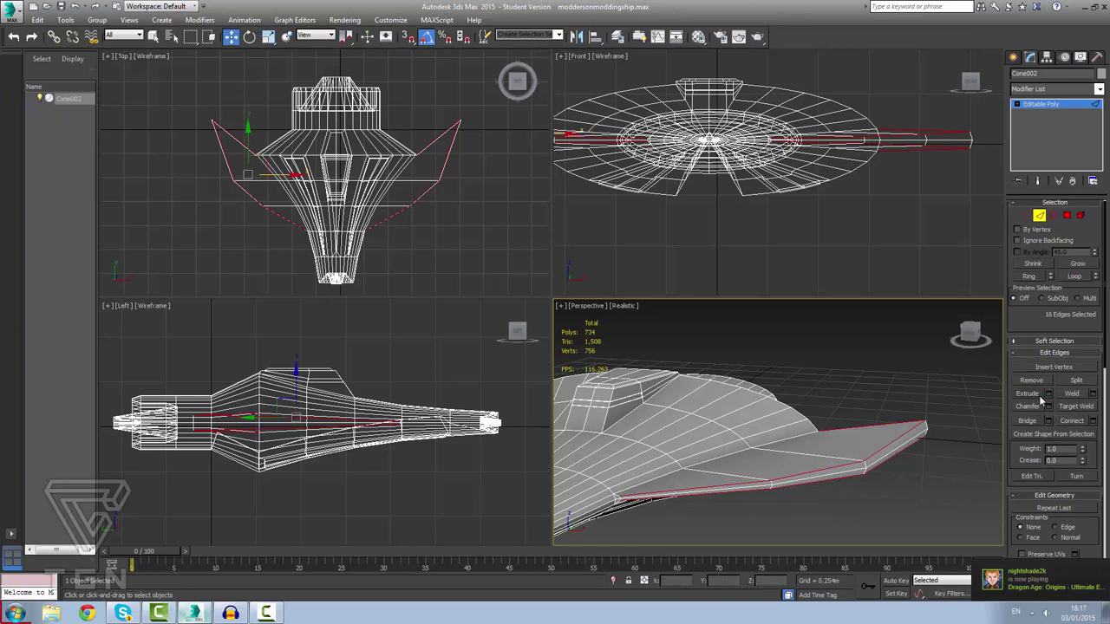
{"action": "left_click", "coordinate": [1049, 407]}
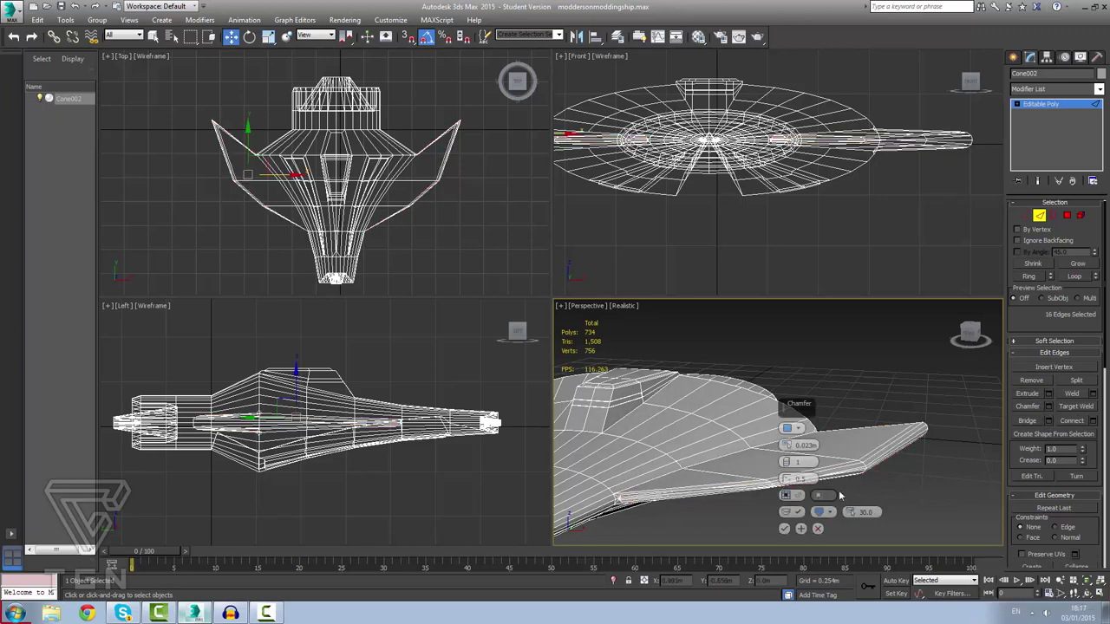
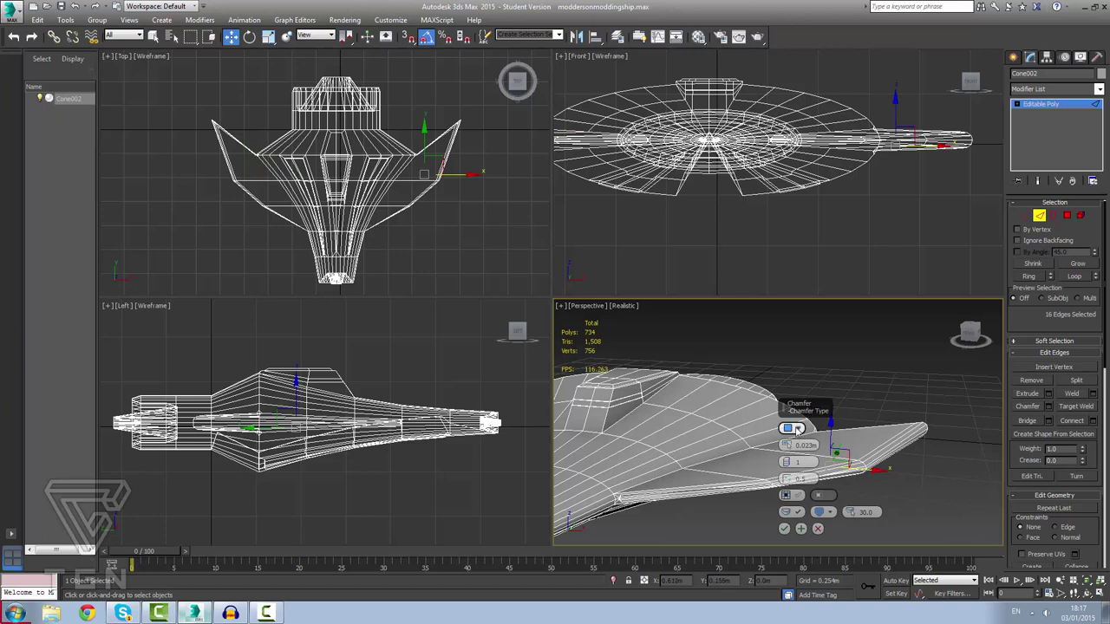
Try an edge chamfer amount of about 0.012 m on the wing rims, keeping the smoothing threshold at 30.
{"action": "right_click", "coordinate": [853, 512]}
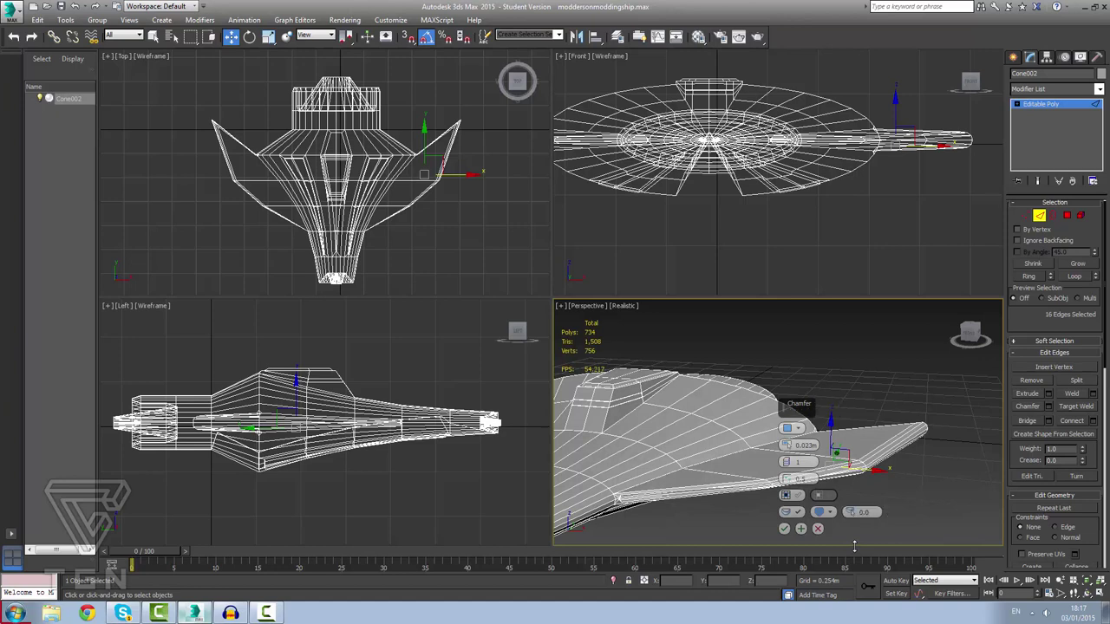
{"action": "left_click", "coordinate": [802, 478]}
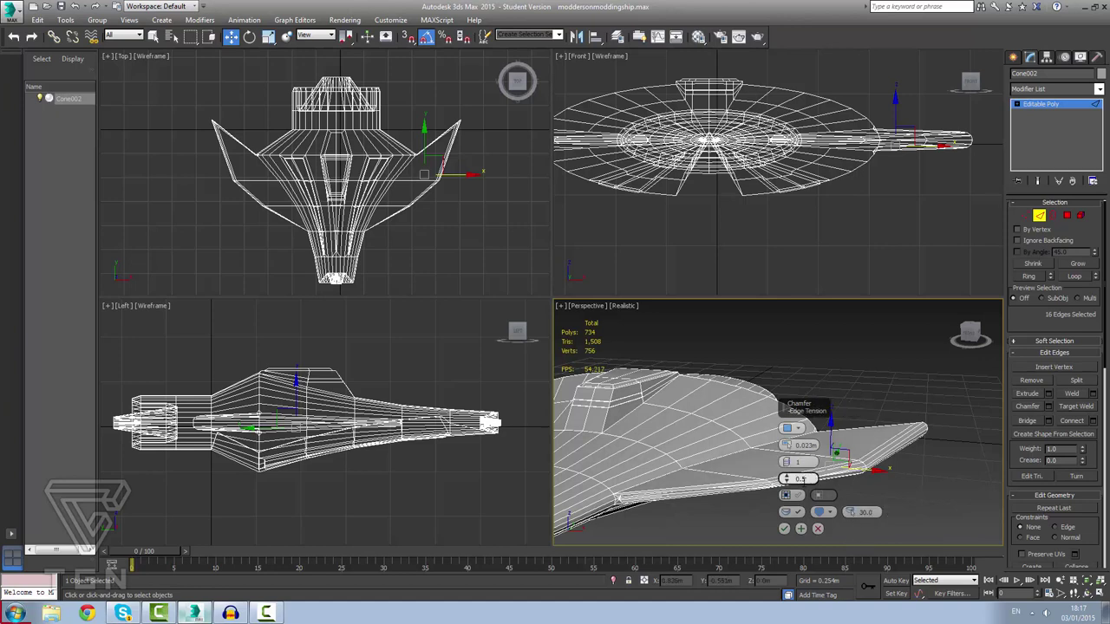
{"action": "left_click", "coordinate": [786, 445]}
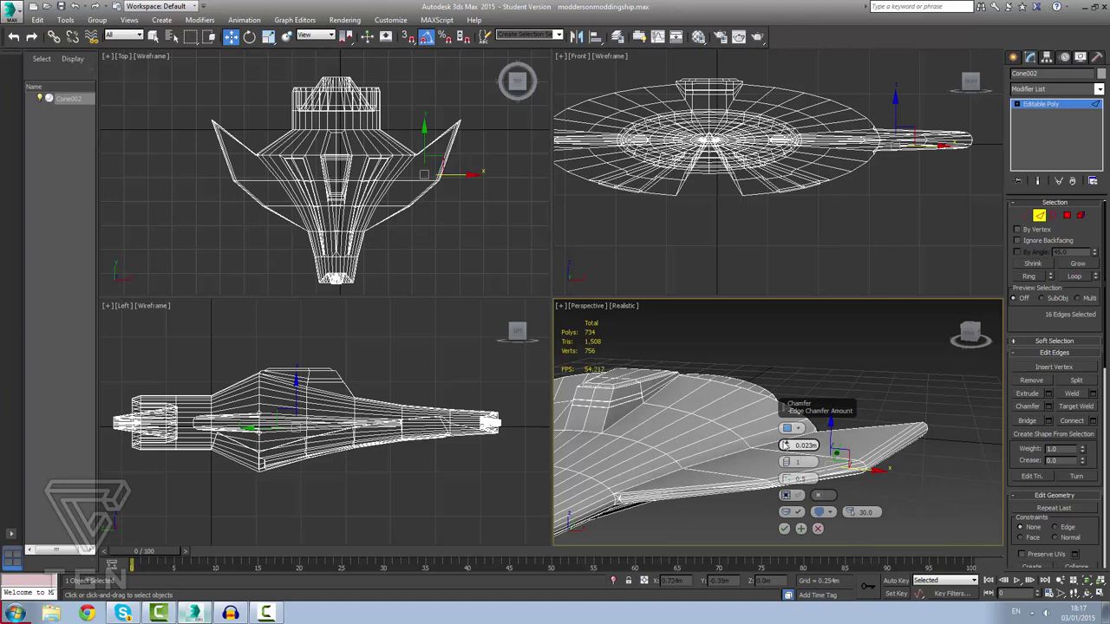
{"action": "right_click", "coordinate": [785, 444]}
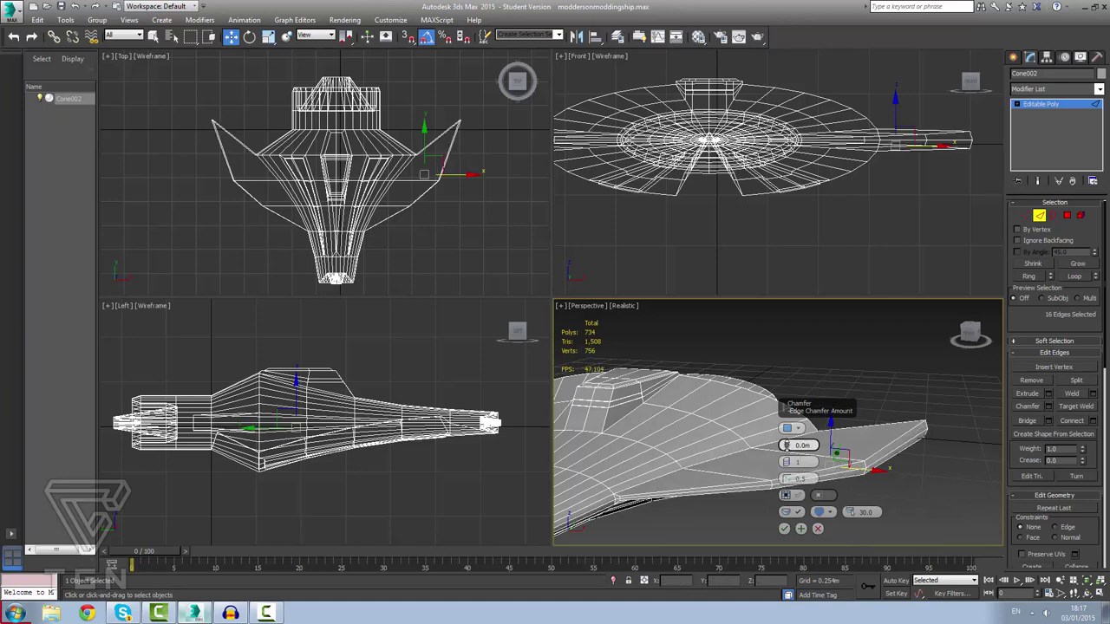
{"action": "left_click_drag", "start_coordinate": [786, 444], "coordinate": [787, 445]}
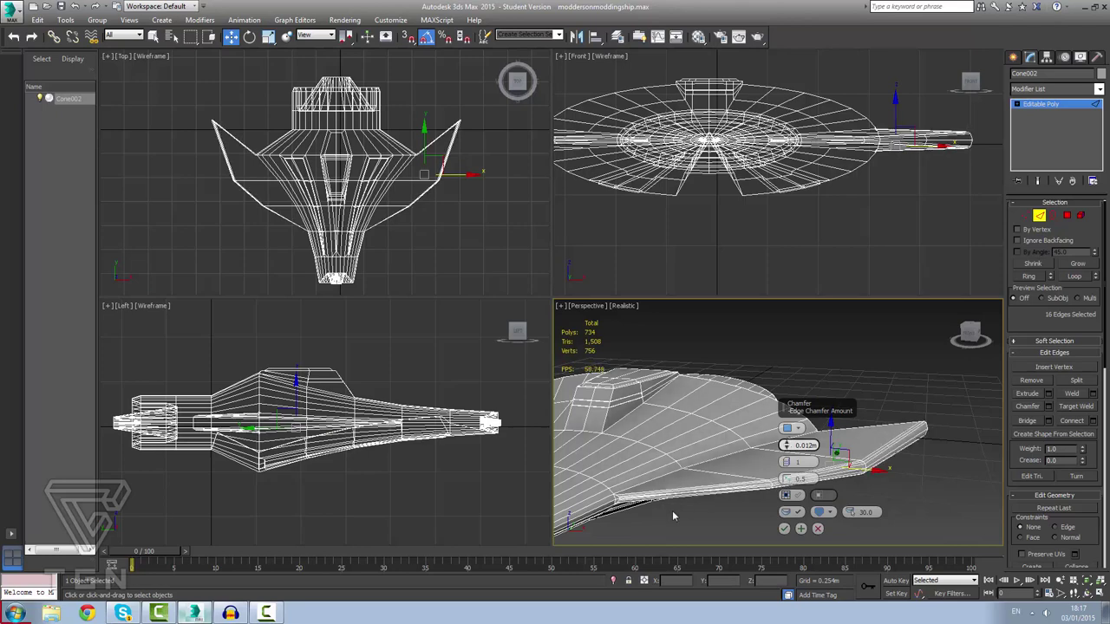
Try an edge chamfer amount of 0.001 m on the selected rim edges of both wings.
{"action": "scroll", "coordinate": [629, 503], "scroll_direction": "up", "scroll_amount": 5}
{"action": "scroll", "coordinate": [623, 456], "scroll_direction": "up", "scroll_amount": 2}
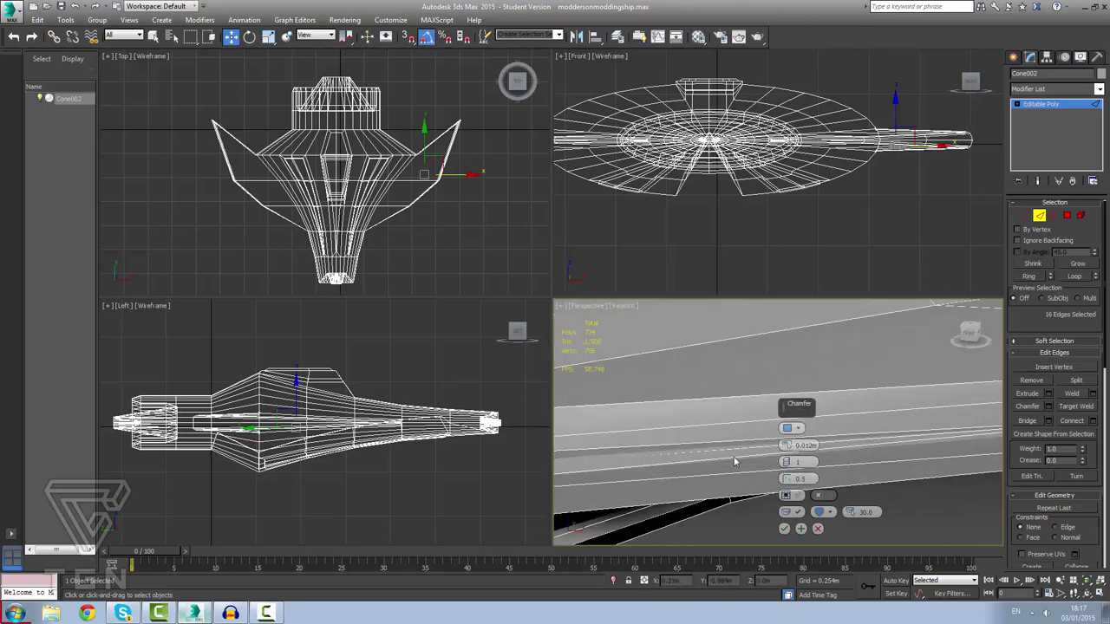
{"action": "scroll", "coordinate": [736, 461], "scroll_direction": "down", "scroll_amount": 3}
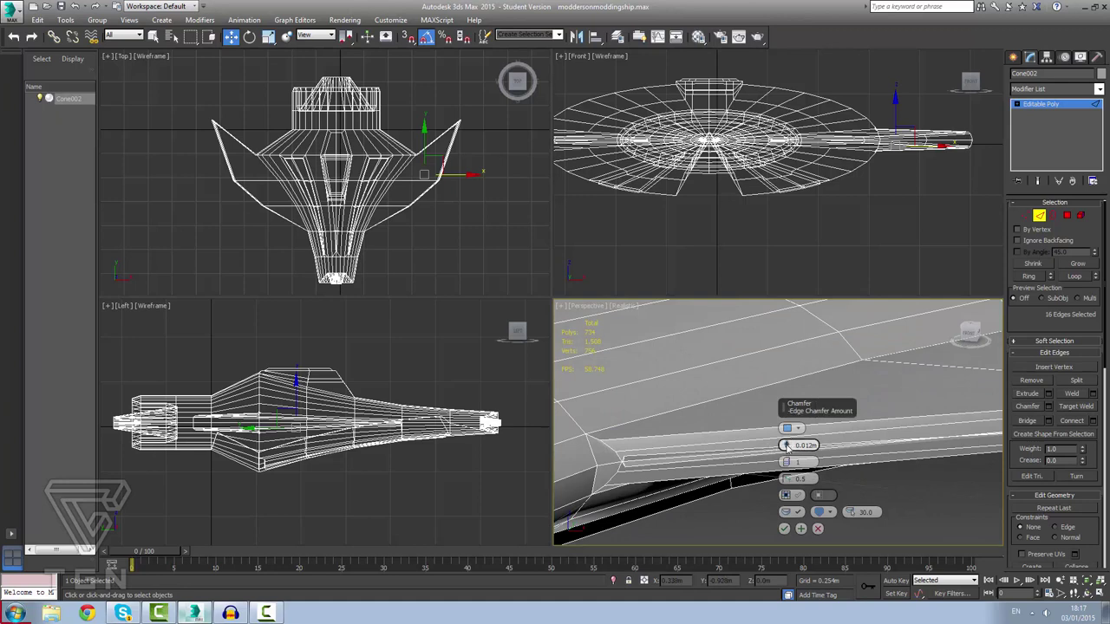
{"action": "left_click_drag", "start_coordinate": [785, 445], "coordinate": [785, 446]}
{"action": "left_click_drag", "start_coordinate": [786, 445], "coordinate": [786, 446]}
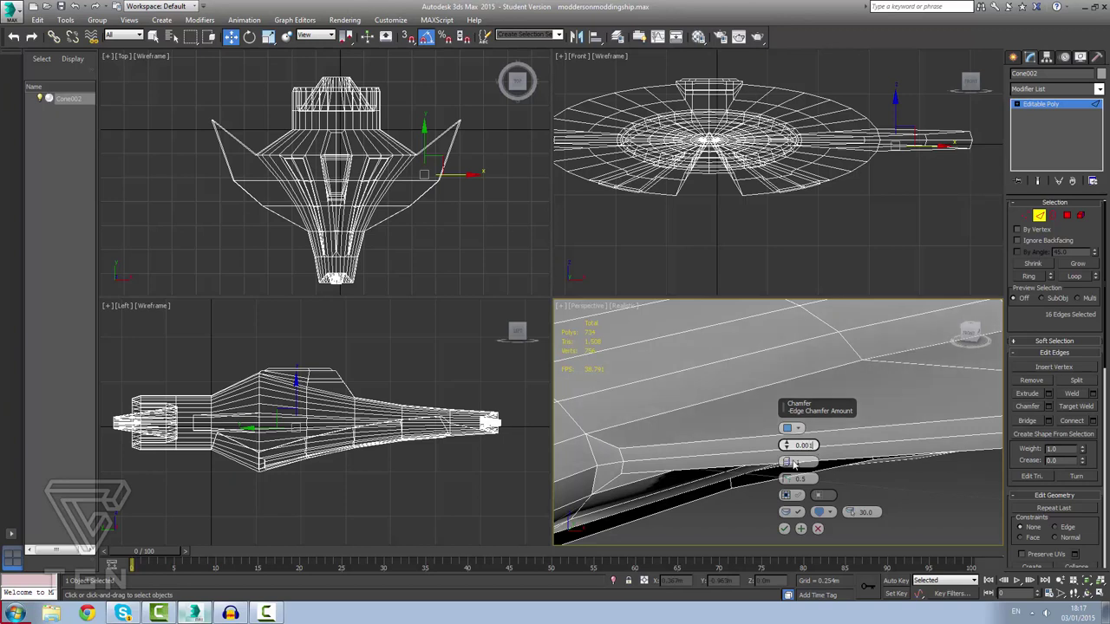
{"action": "key", "text": "Return"}
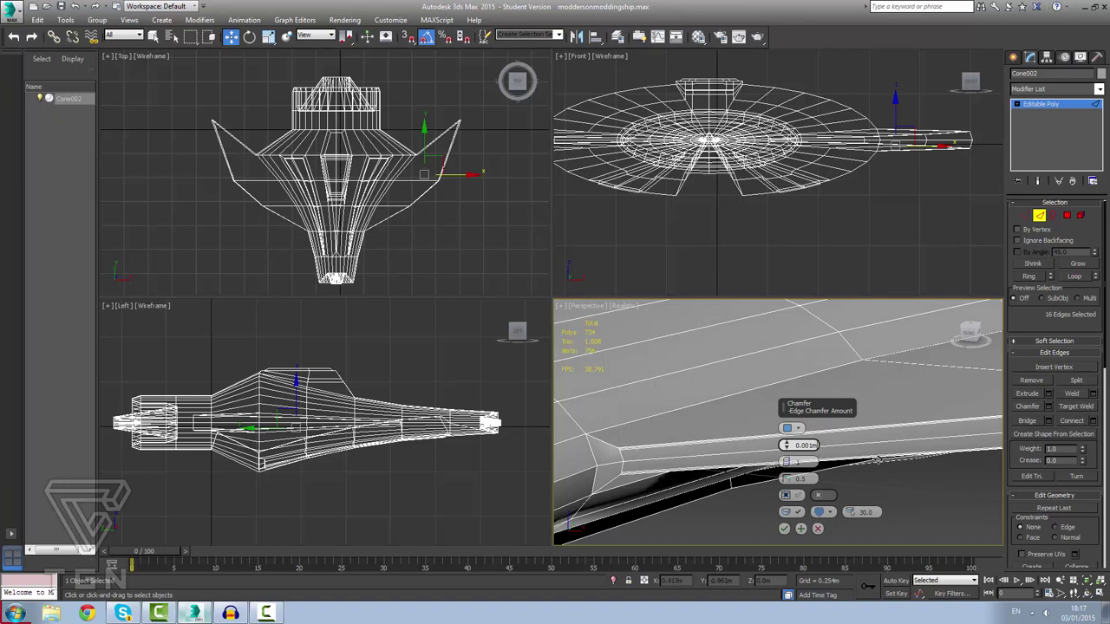
{"action": "middle_click_drag", "start_coordinate": [877, 460], "coordinate": [827, 446], "text": "alt"}
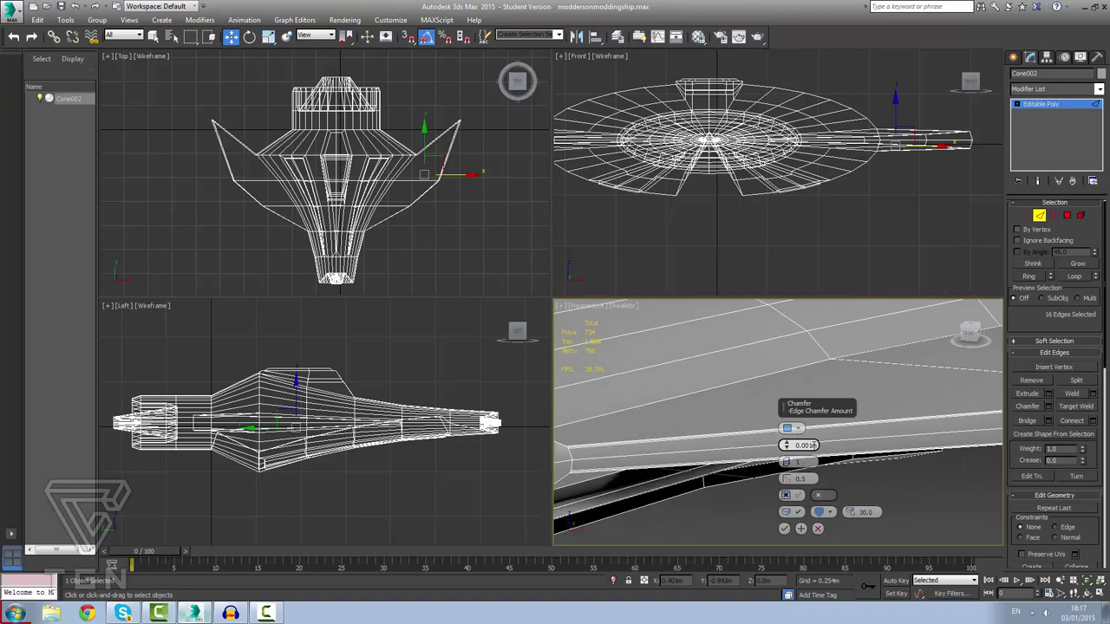
{"action": "key", "text": "4"}
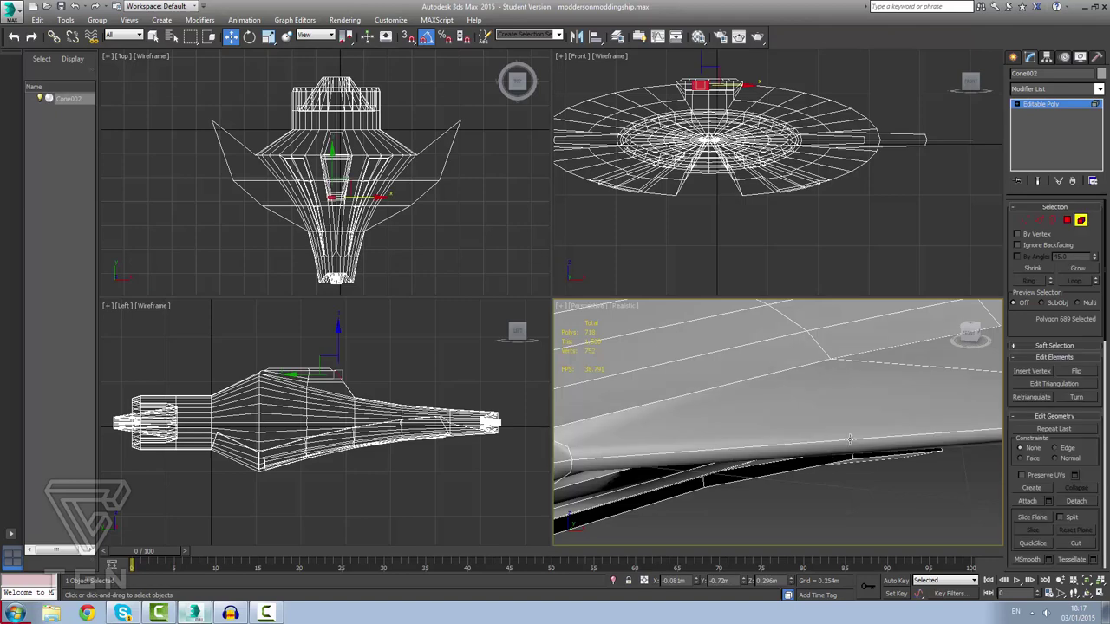
{"action": "key", "text": "ctrl+a"}
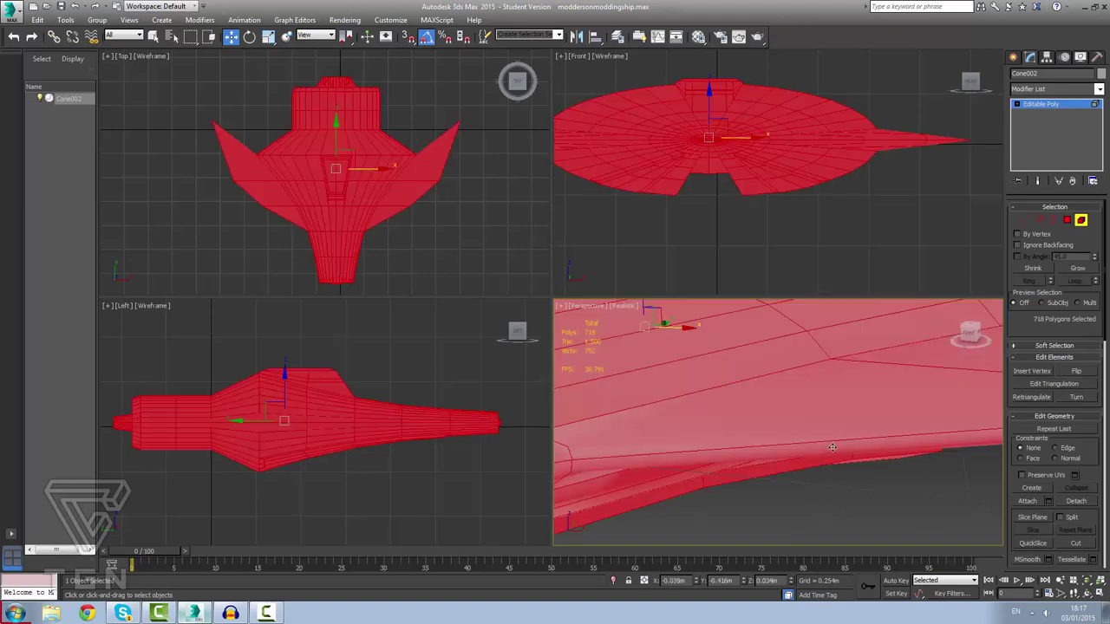
{"action": "middle_click_drag", "start_coordinate": [828, 433], "coordinate": [727, 498], "text": "alt"}
{"action": "scroll", "coordinate": [737, 452], "scroll_direction": "down", "scroll_amount": 6}
{"action": "left_click", "coordinate": [746, 478]}
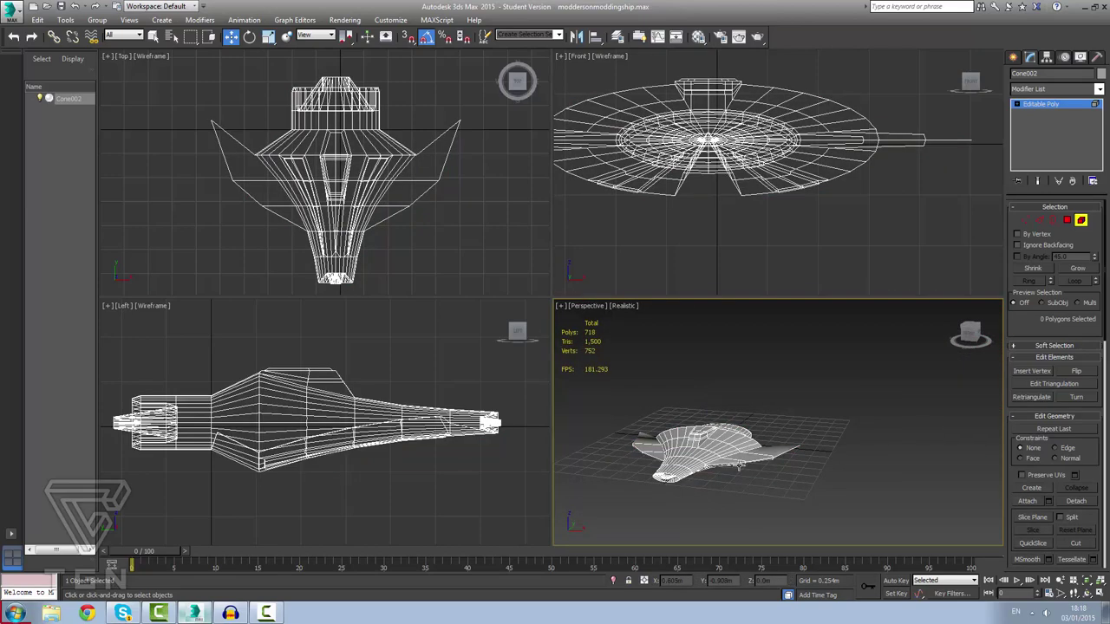
{"action": "key", "text": "ctrl+z"}
{"action": "key", "text": "ctrl+z"}
{"action": "key", "text": "ctrl+z"}
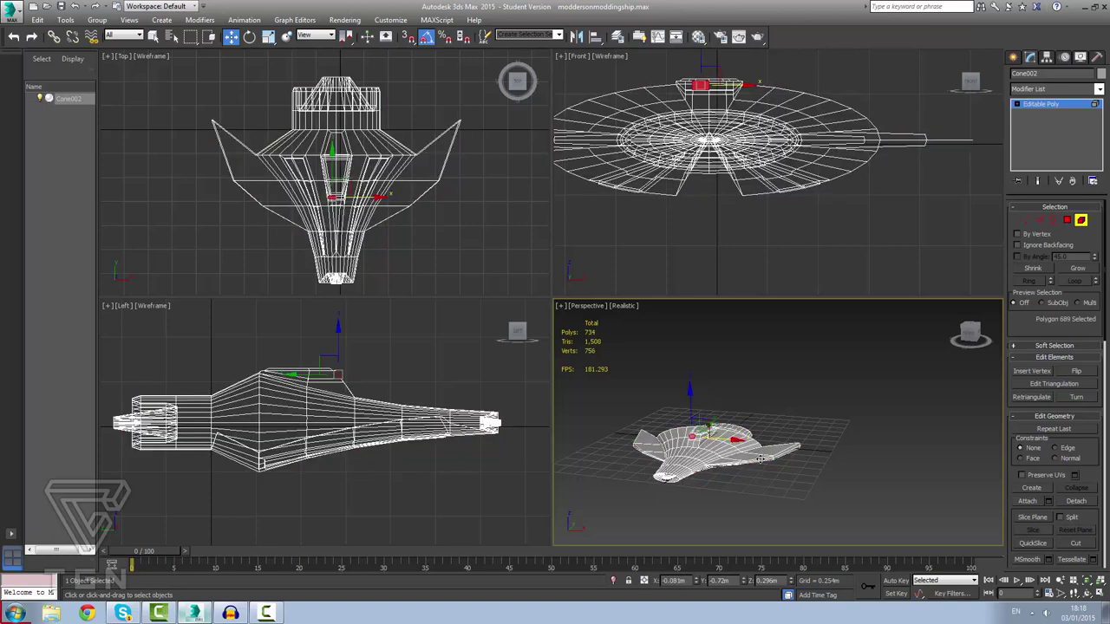
Try an edge chamfer amount of 0.005 m on the same upper and lower rim edges of both wings.
{"action": "scroll", "coordinate": [760, 459], "scroll_direction": "up", "scroll_amount": 8}
{"action": "scroll", "coordinate": [905, 438], "scroll_direction": "down", "scroll_amount": 5}
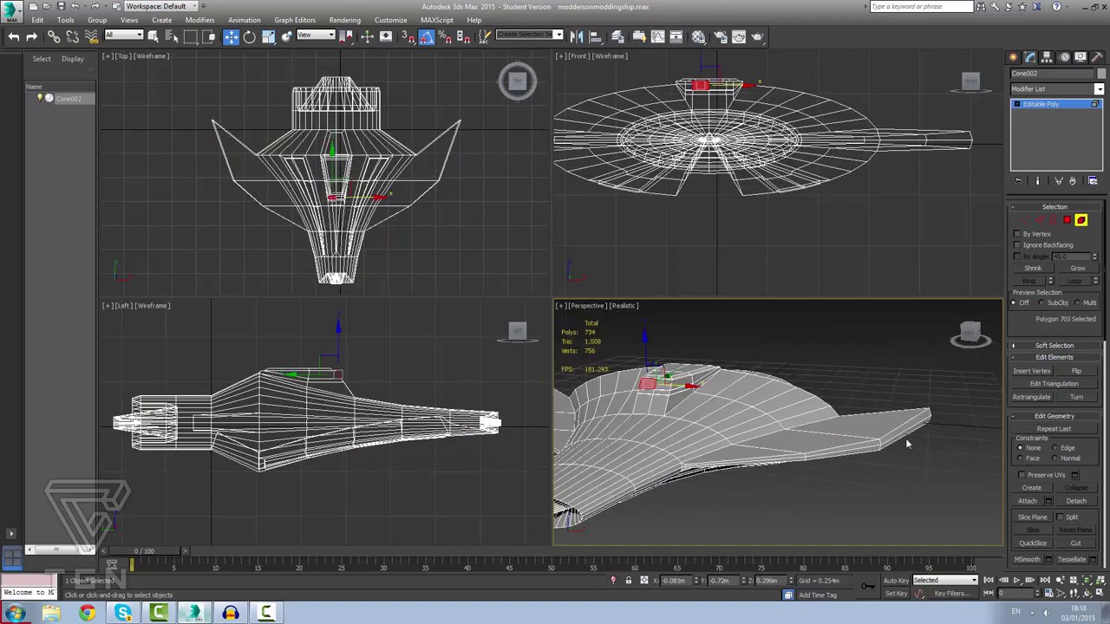
{"action": "left_click", "coordinate": [1039, 220]}
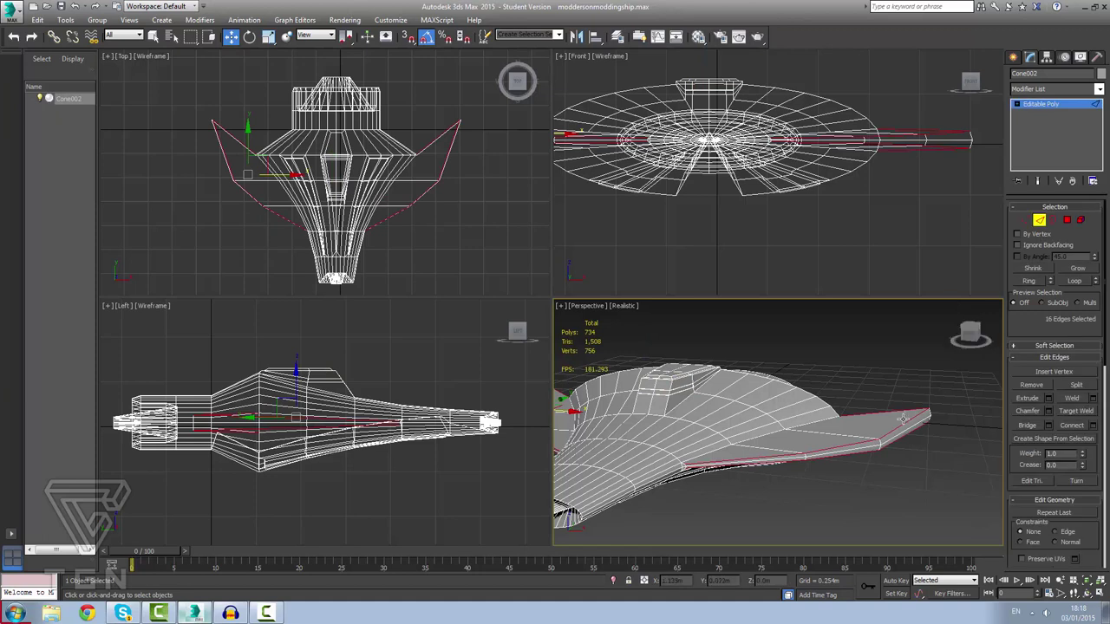
{"action": "left_click", "coordinate": [1048, 411]}
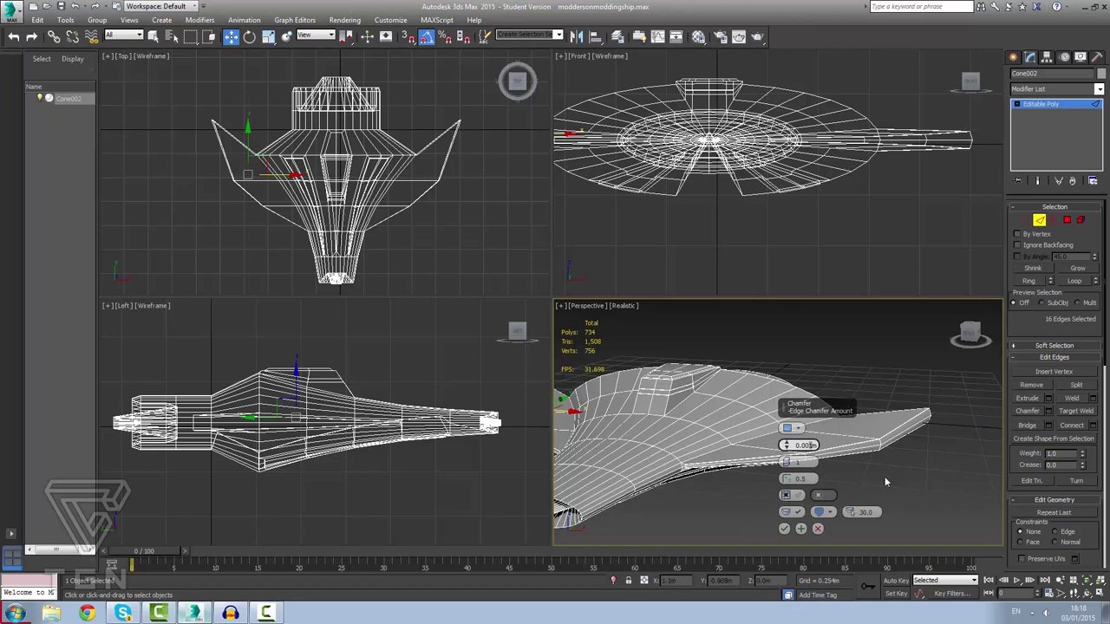
{"action": "type", "text": "5m"}
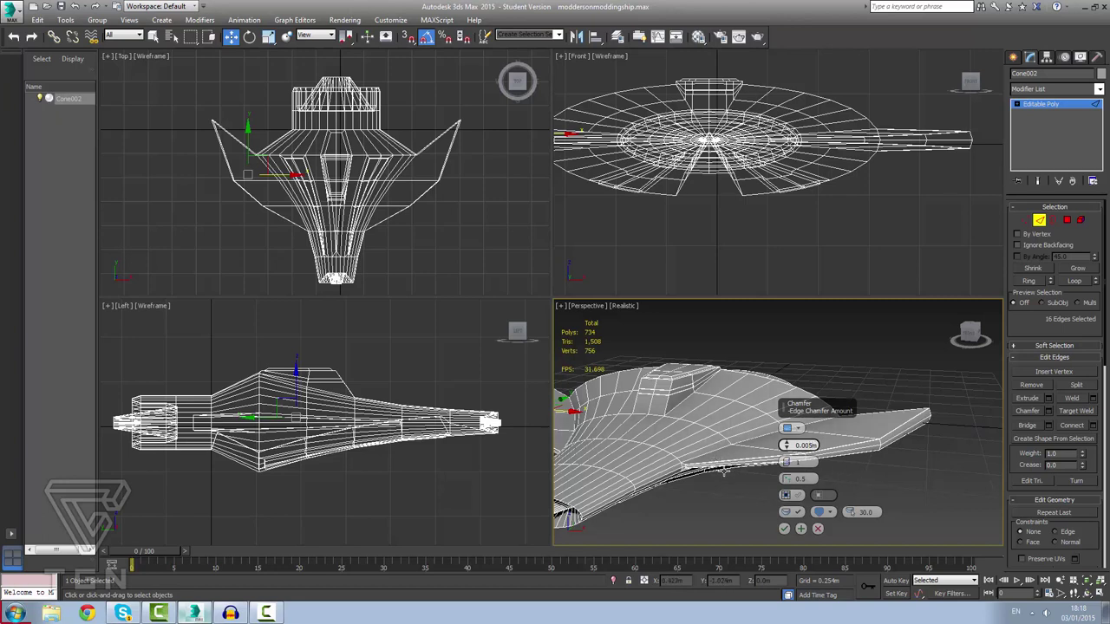
{"action": "scroll", "coordinate": [724, 471], "scroll_direction": "up", "scroll_amount": 2}
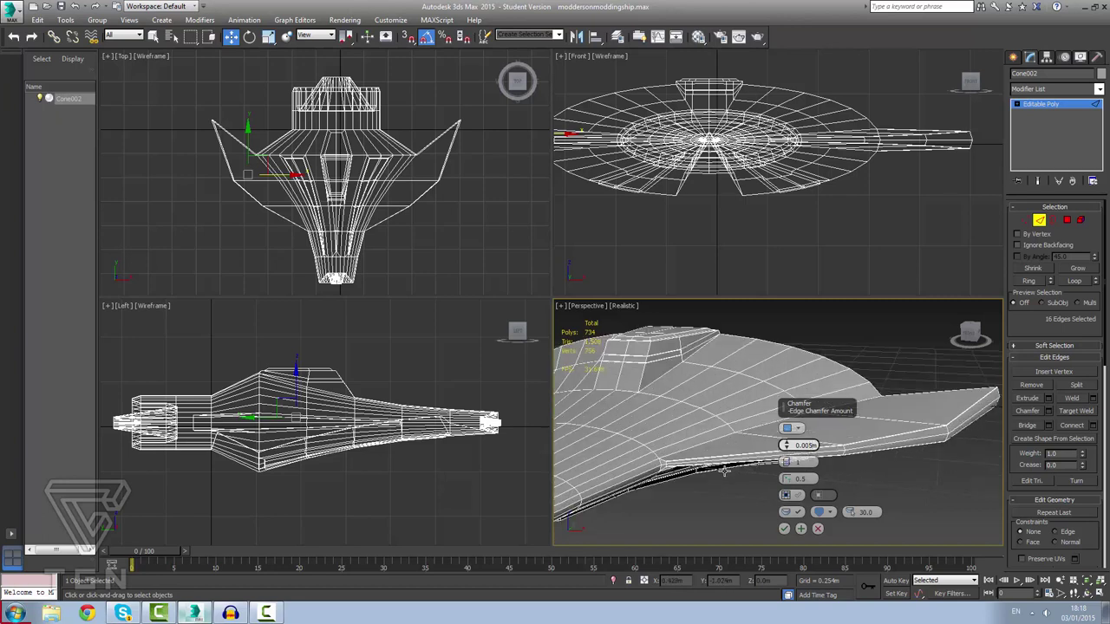
{"action": "scroll", "coordinate": [728, 469], "scroll_direction": "up", "scroll_amount": 3}
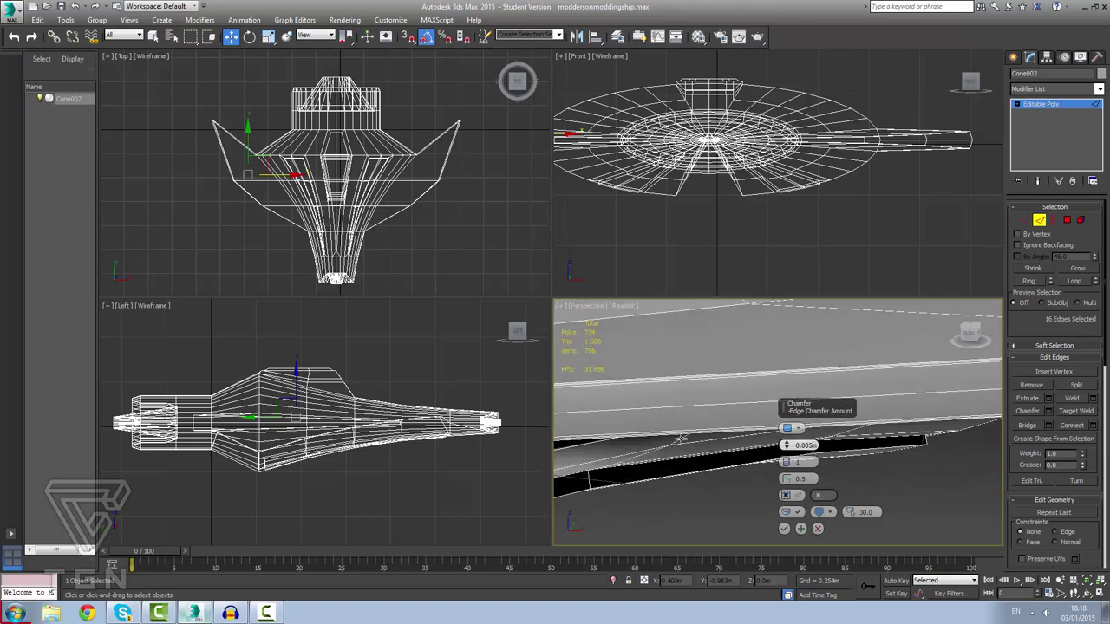
{"action": "middle_click_drag", "start_coordinate": [679, 439], "coordinate": [917, 425]}
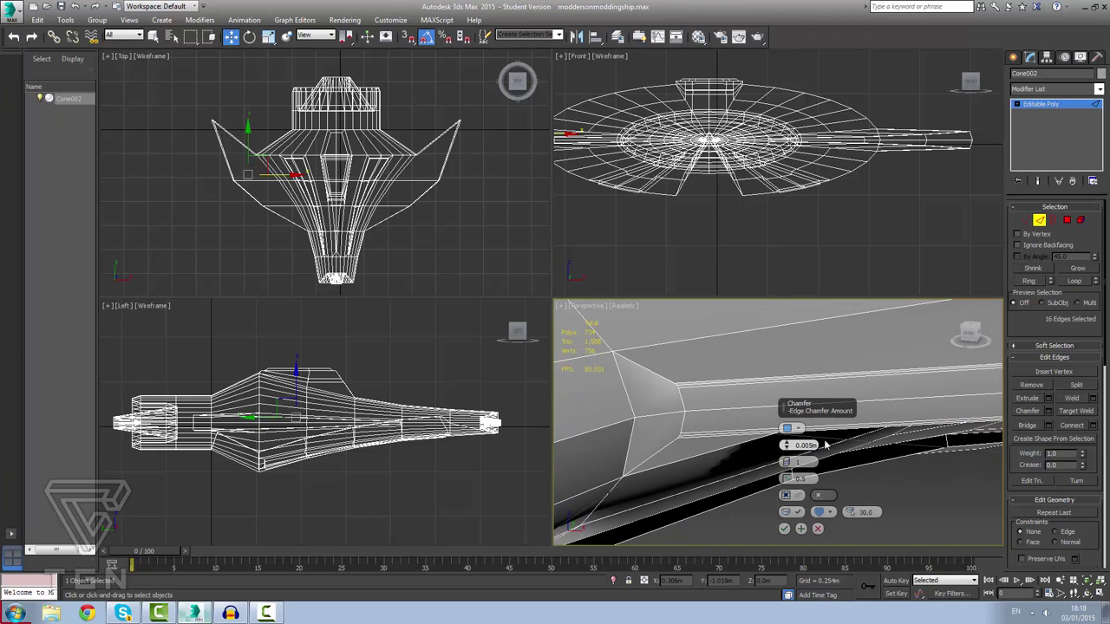
{"action": "key", "text": "BackSpace"}
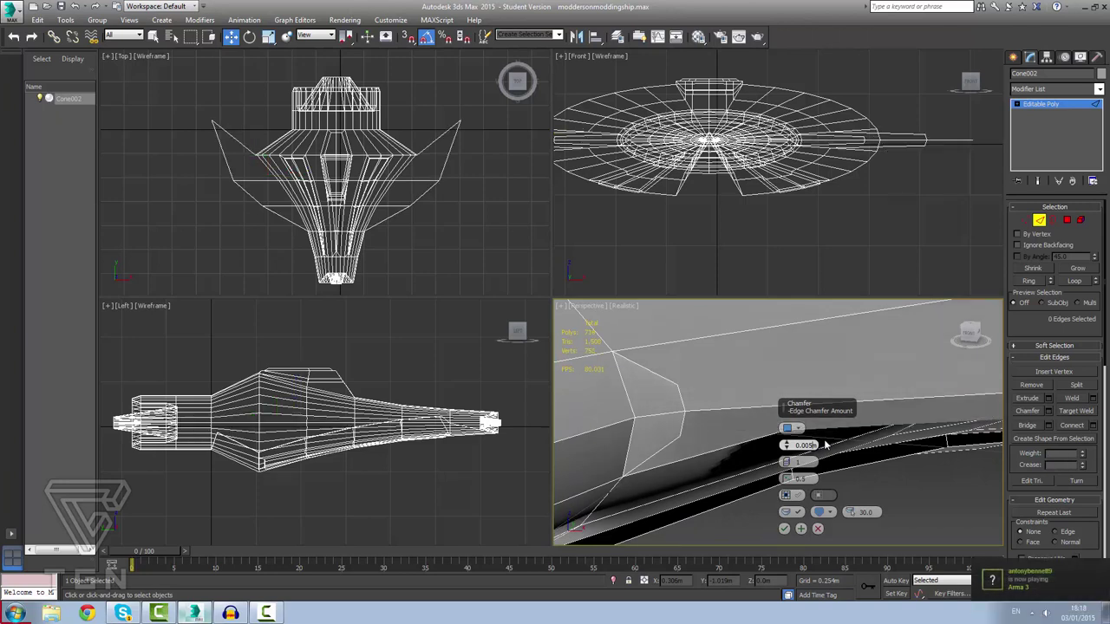
{"action": "key", "text": "ctrl+z"}
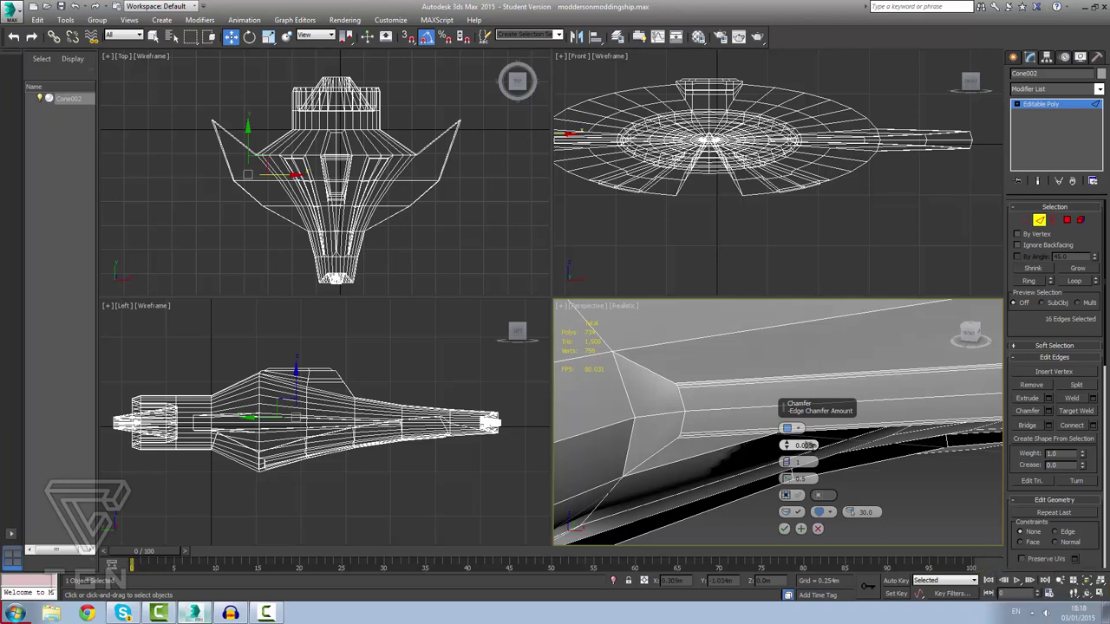
{"action": "key", "text": "1"}
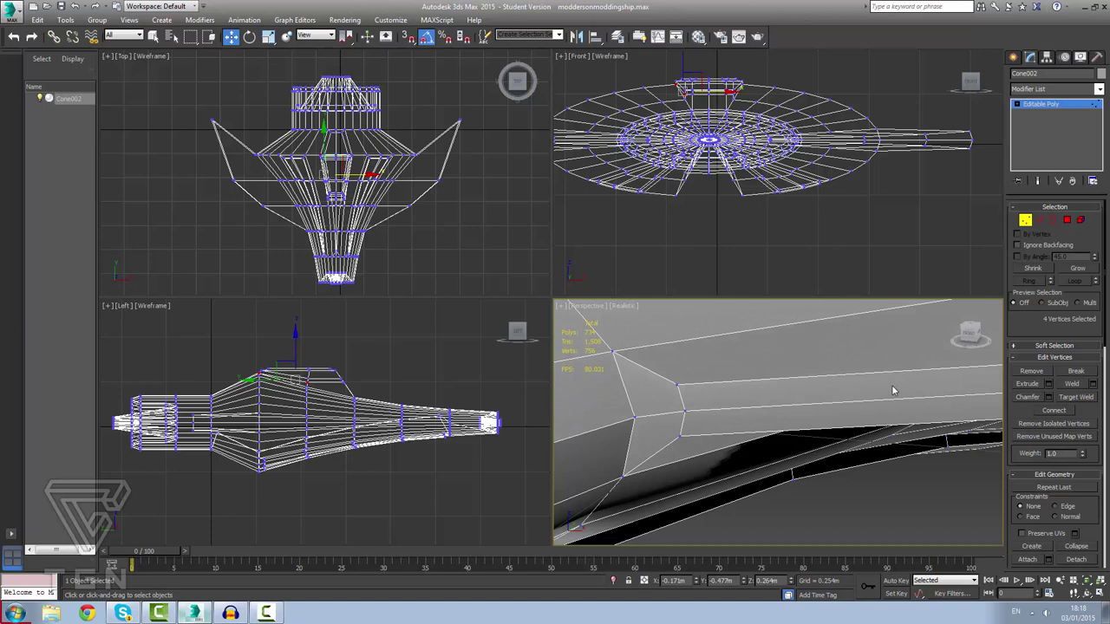
{"action": "scroll", "coordinate": [895, 391], "scroll_direction": "down", "scroll_amount": 2}
{"action": "scroll", "coordinate": [917, 376], "scroll_direction": "up", "scroll_amount": 2}
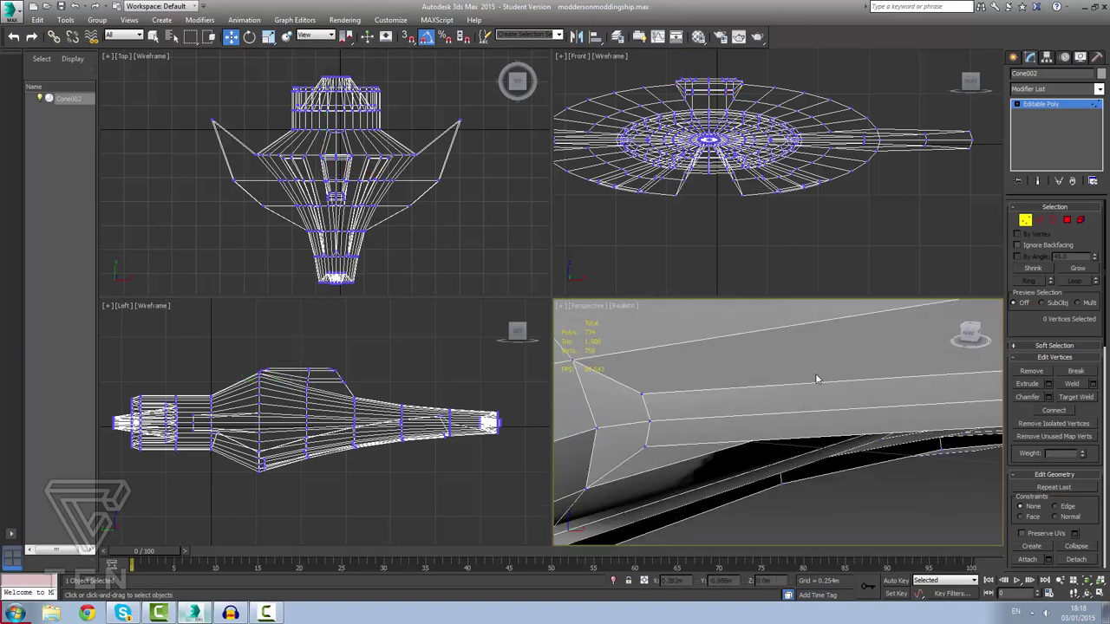
{"action": "left_click", "coordinate": [877, 337]}
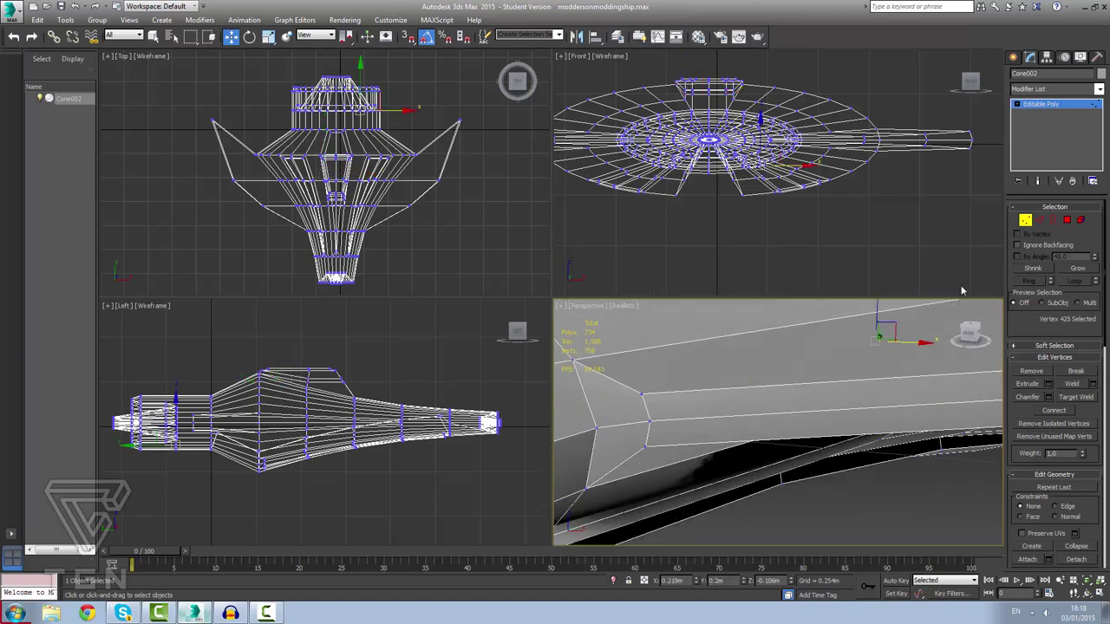
Abandon the wing rim chamfer by undoing back through the edge selections and clearing the remaining edges.
{"action": "left_click", "coordinate": [1039, 219]}
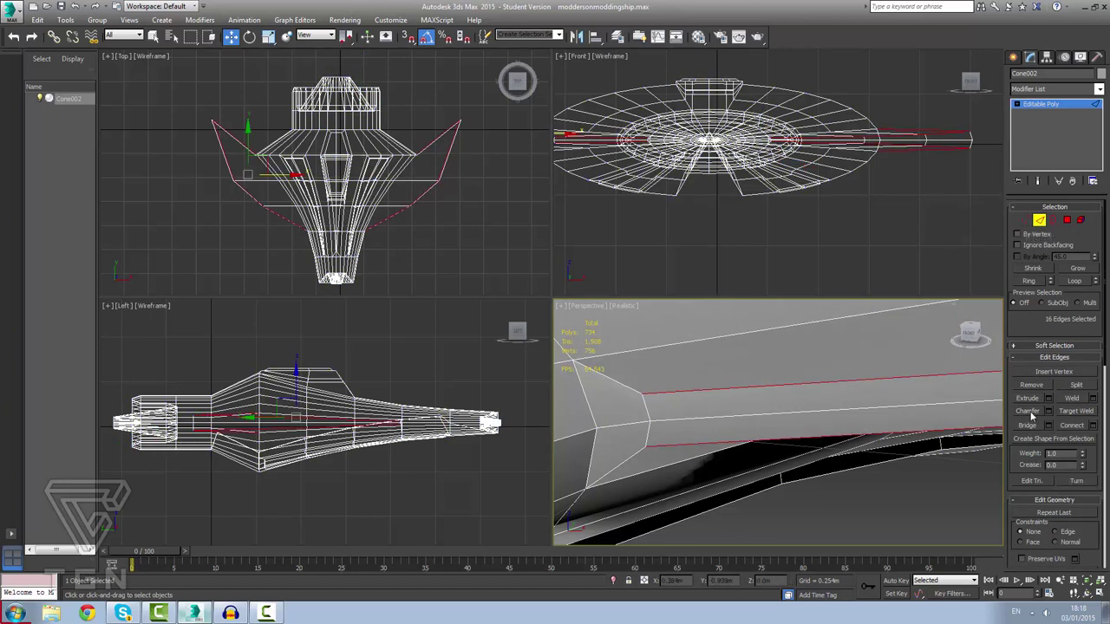
{"action": "left_click", "coordinate": [1027, 411]}
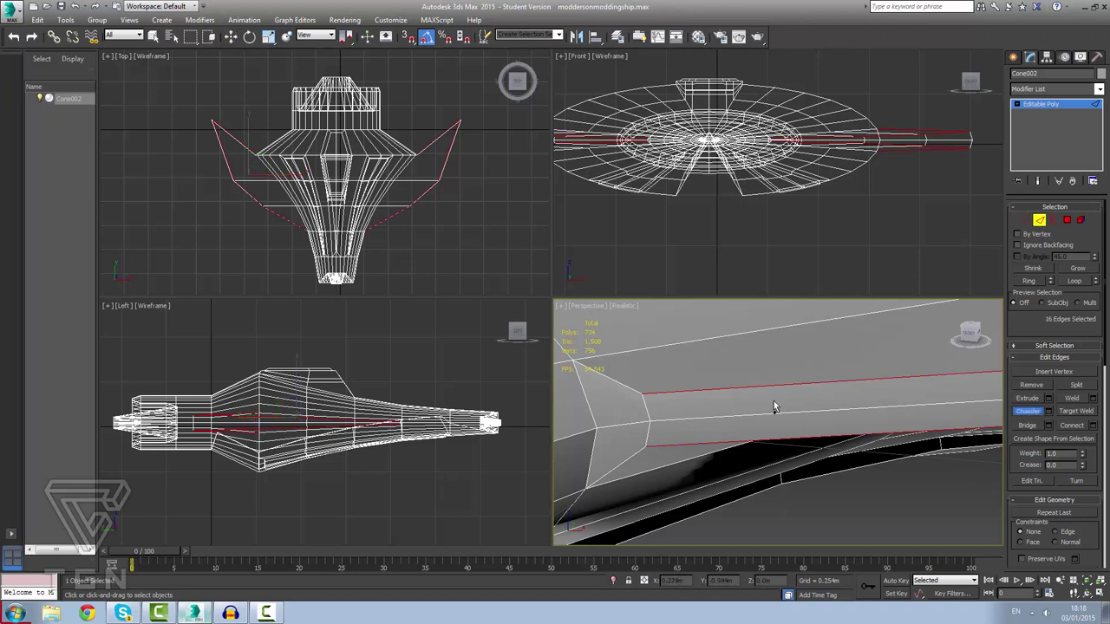
{"action": "left_click", "coordinate": [818, 362]}
{"action": "key", "text": "ctrl+z"}
{"action": "key", "text": "ctrl+z"}
{"action": "key", "text": "ctrl+z"}
{"action": "key", "text": "ctrl+z"}
{"action": "key", "text": "ctrl+z"}
{"action": "key", "text": "ctrl+z"}
{"action": "key", "text": "ctrl+z"}
{"action": "key", "text": "ctrl+z"}
{"action": "key", "text": "ctrl+z"}
{"action": "key", "text": "ctrl+z"}
{"action": "key", "text": "ctrl+z"}
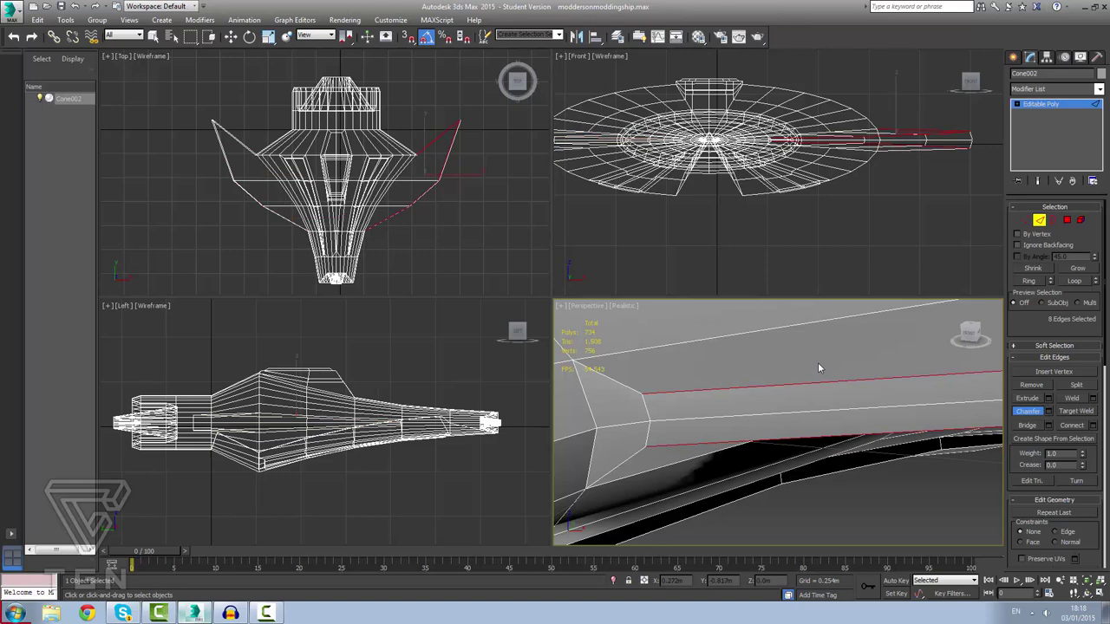
{"action": "scroll", "coordinate": [818, 362], "scroll_direction": "down", "scroll_amount": 5}
{"action": "middle_click_drag", "start_coordinate": [818, 363], "coordinate": [821, 402], "text": "alt"}
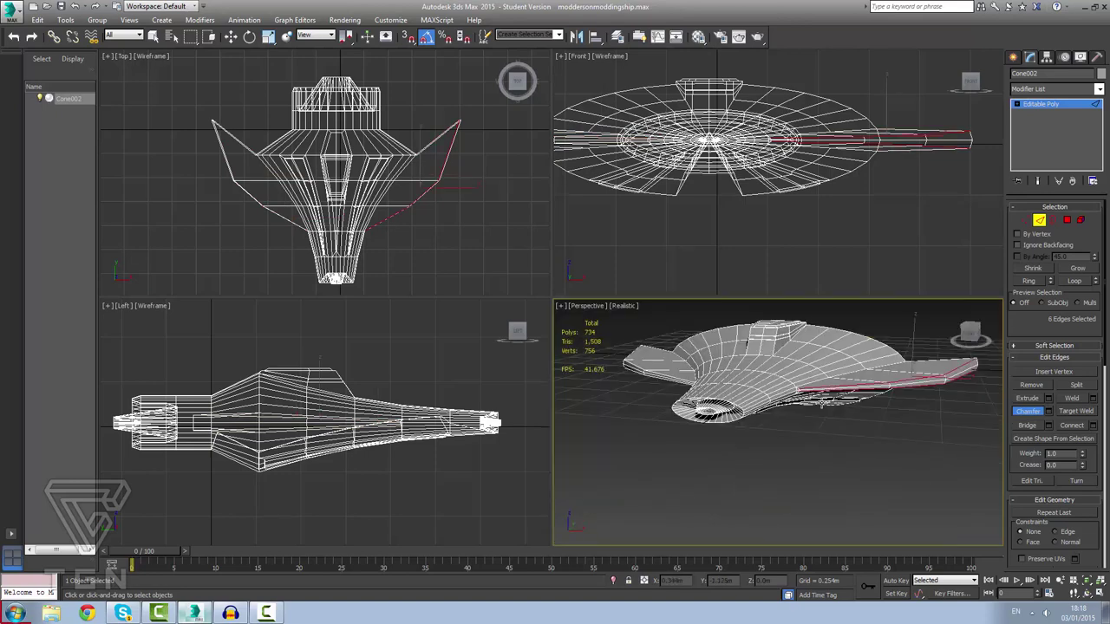
{"action": "scroll", "coordinate": [819, 402], "scroll_direction": "up", "scroll_amount": 2}
{"action": "middle_click_drag", "start_coordinate": [750, 400], "coordinate": [801, 437]}
{"action": "left_click", "coordinate": [860, 483]}
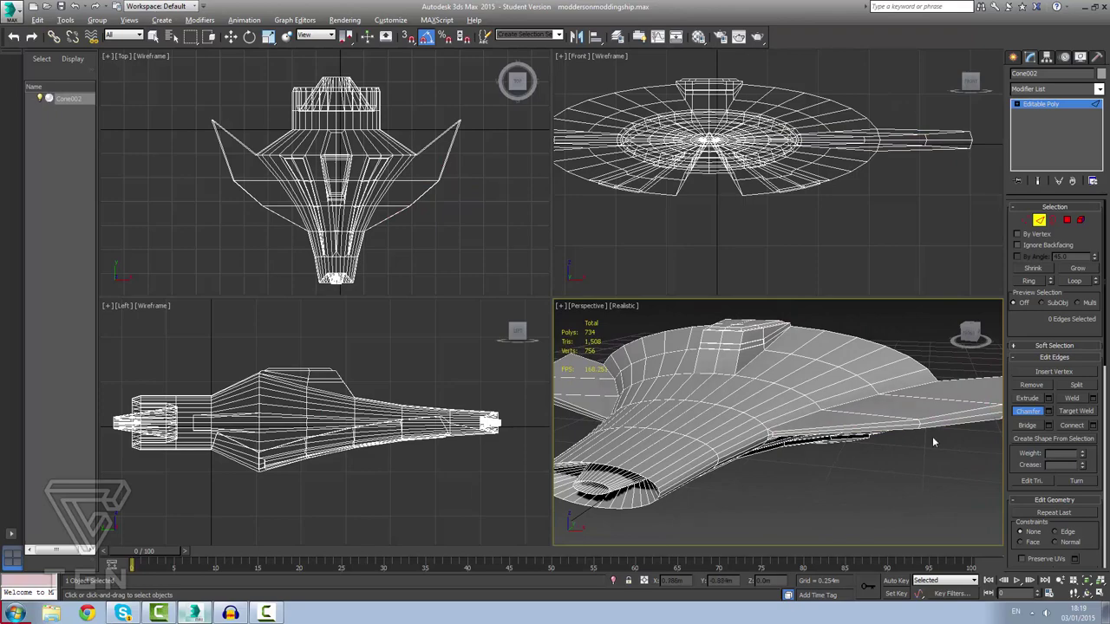
Connect the +X wing's upper front rim corner vertex to the middle hull vertex at the wing root.
{"action": "middle_click_drag", "start_coordinate": [936, 441], "coordinate": [905, 431], "text": "alt"}
{"action": "left_click", "coordinate": [714, 427]}
{"action": "scroll", "coordinate": [714, 426], "scroll_direction": "up", "scroll_amount": 5}
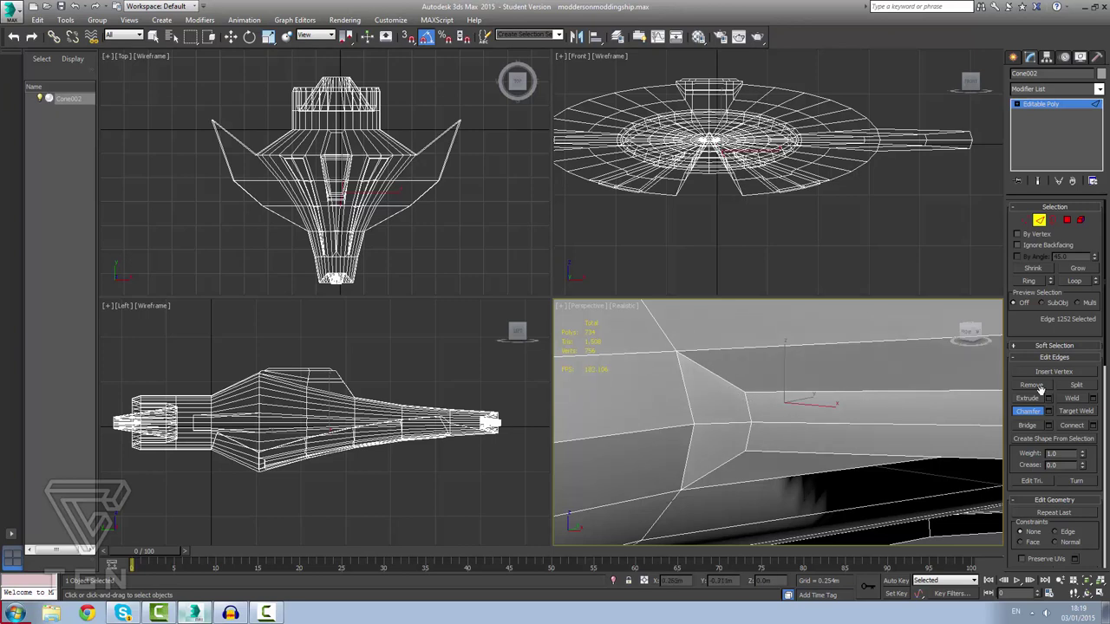
{"action": "left_click", "coordinate": [1067, 219]}
{"action": "key", "text": "w"}
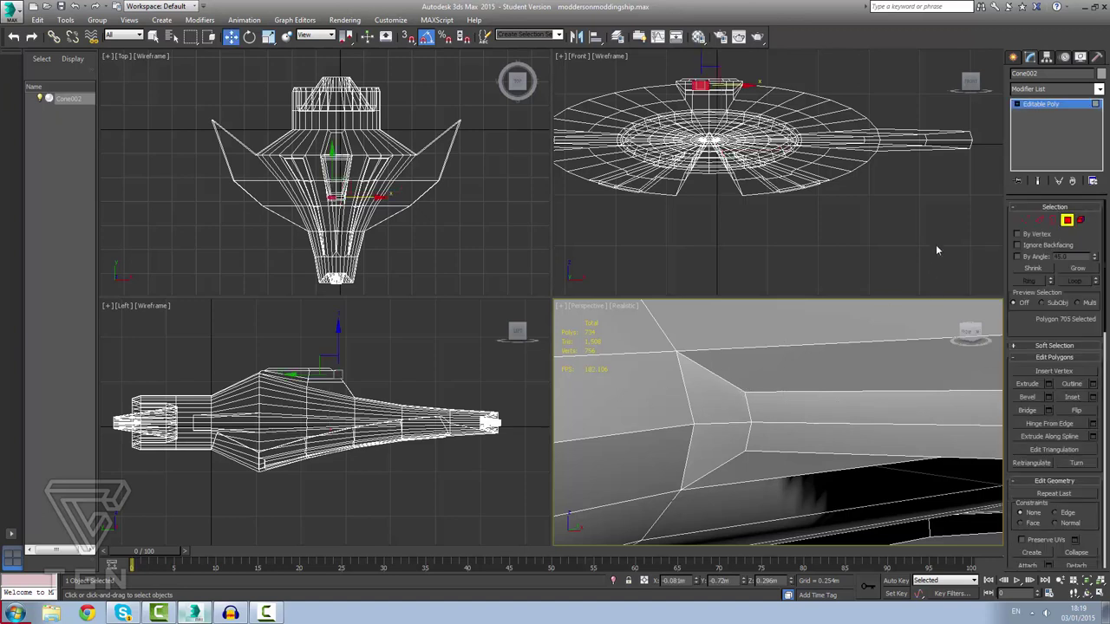
{"action": "left_click", "coordinate": [1025, 221]}
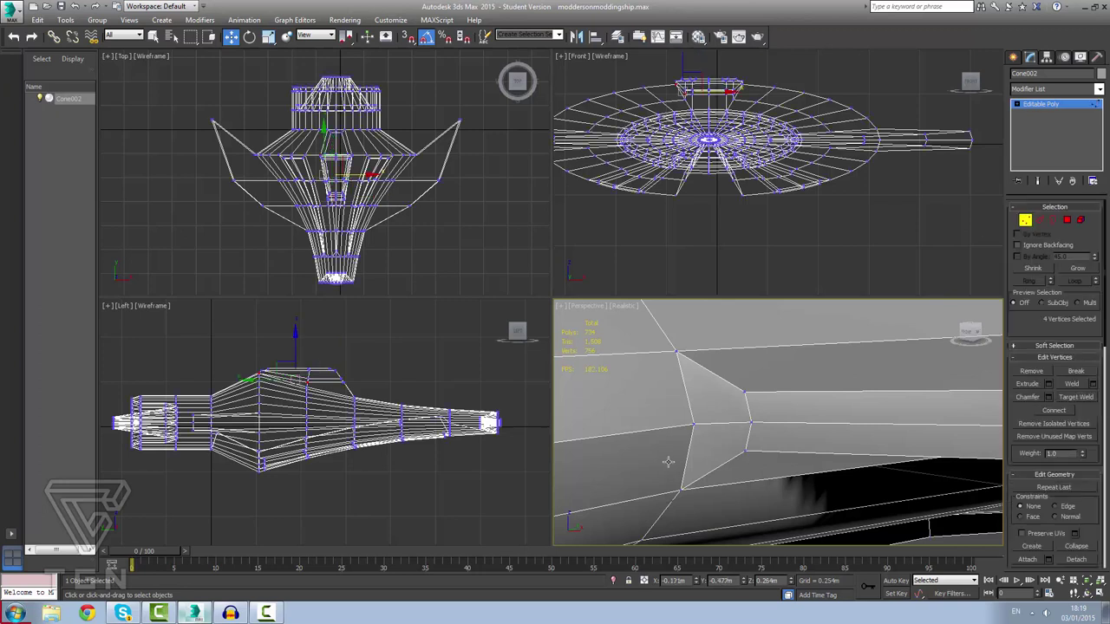
{"action": "left_click", "coordinate": [743, 391]}
{"action": "left_click", "coordinate": [695, 424], "text": "ctrl"}
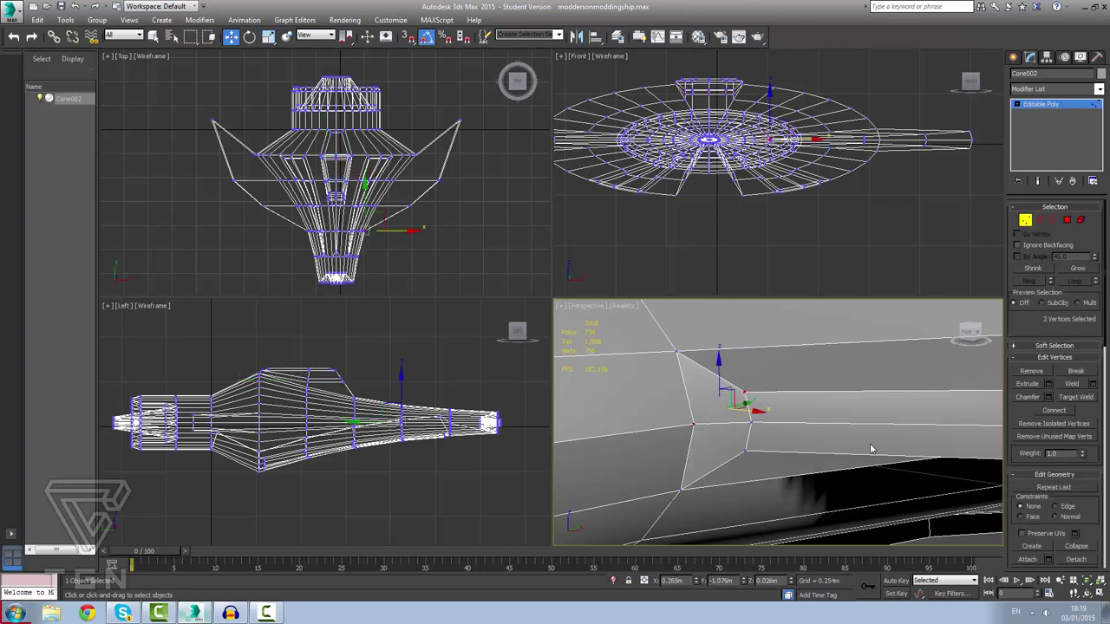
{"action": "left_click", "coordinate": [1062, 410]}
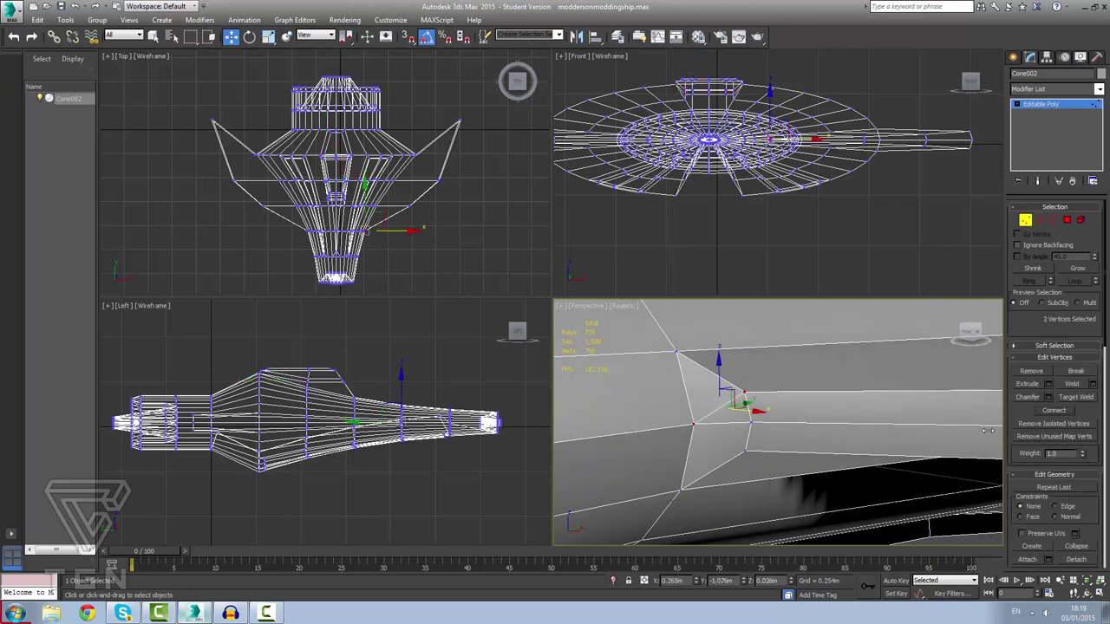
Connect the +X wing's lower front rim corner vertex to the same middle hull vertex at the wing root.
{"action": "left_click", "coordinate": [744, 450]}
{"action": "left_click", "coordinate": [695, 424], "text": "ctrl"}
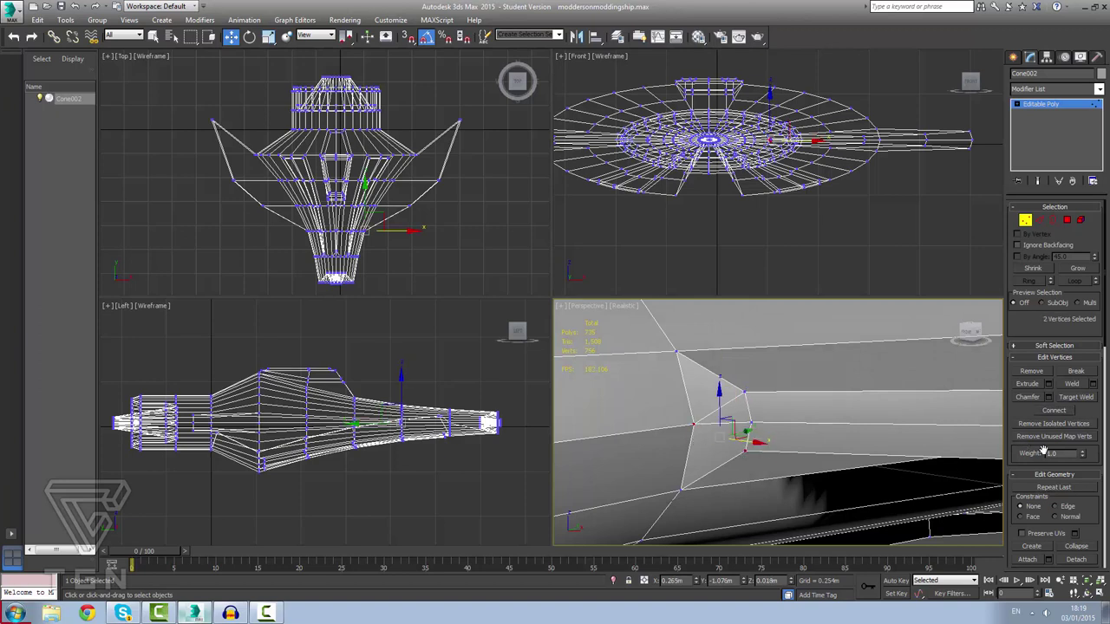
{"action": "scroll", "coordinate": [1036, 401], "scroll_direction": "down", "scroll_amount": 1}
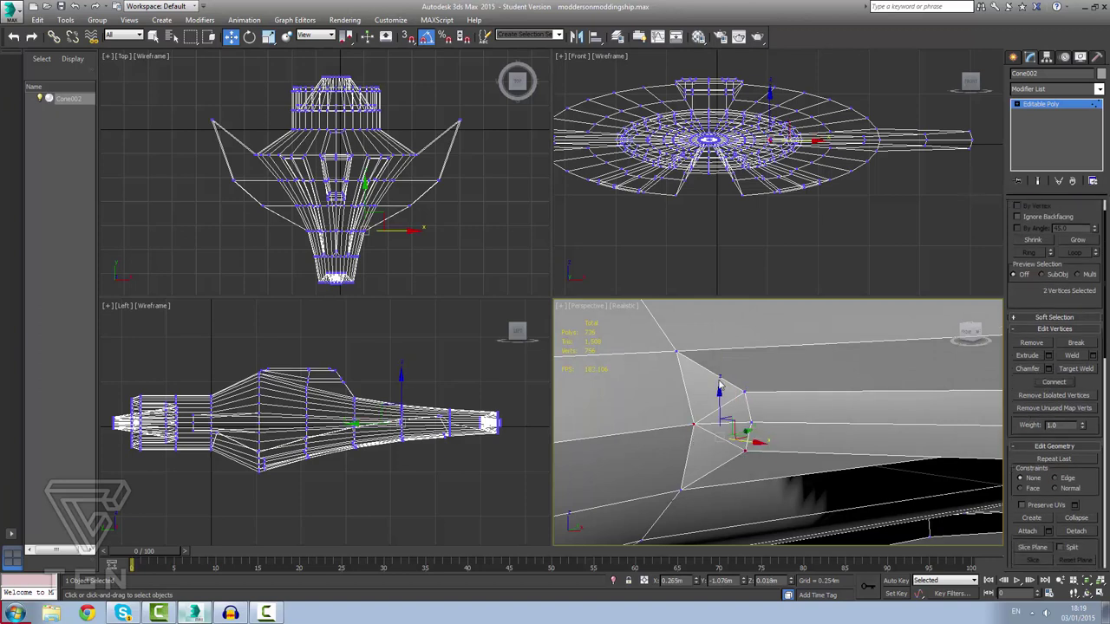
{"action": "scroll", "coordinate": [719, 386], "scroll_direction": "down", "scroll_amount": 2}
{"action": "scroll", "coordinate": [719, 384], "scroll_direction": "down", "scroll_amount": 6}
{"action": "scroll", "coordinate": [670, 343], "scroll_direction": "up", "scroll_amount": 4}
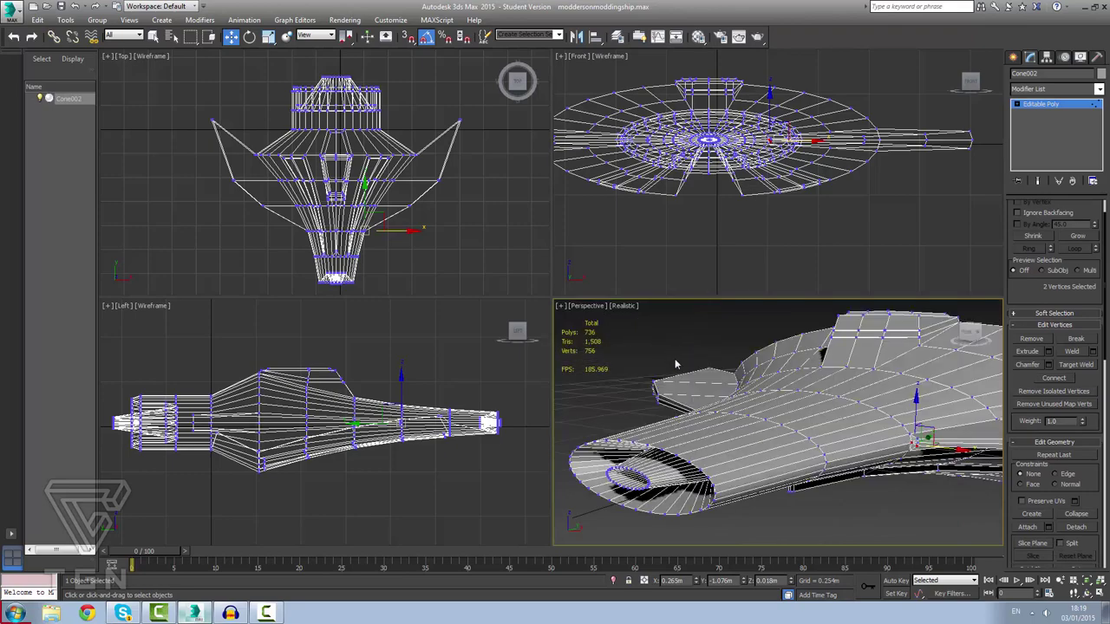
{"action": "middle_click_drag", "start_coordinate": [679, 363], "coordinate": [771, 359], "text": "alt"}
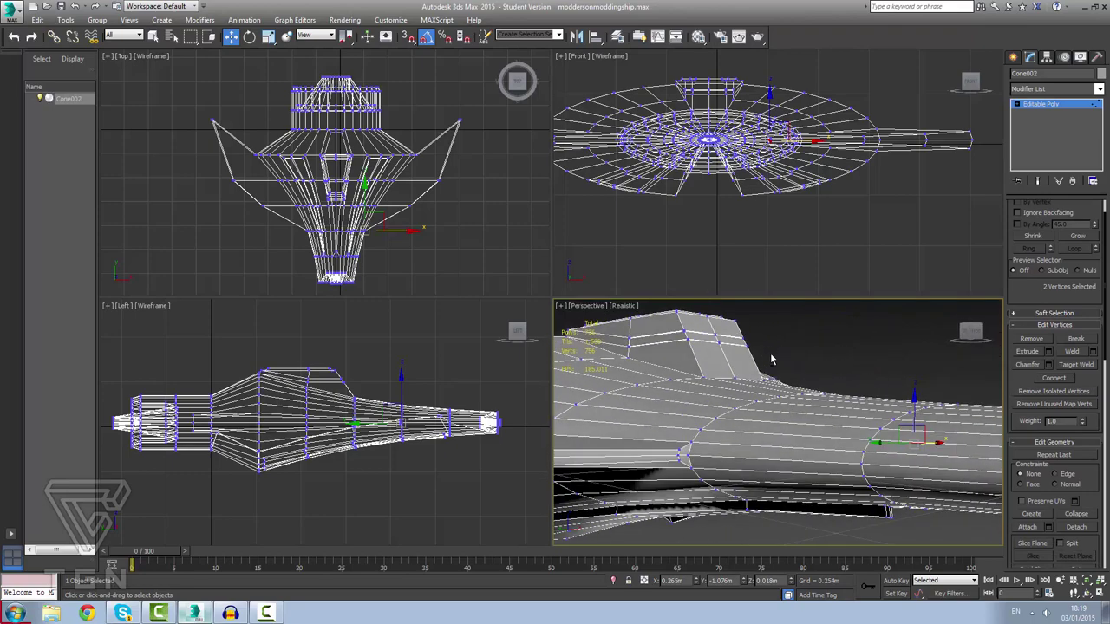
Connect the -X wing's upper and lower front rim corner vertices to the middle hull vertex at the wing root.
{"action": "scroll", "coordinate": [674, 460], "scroll_direction": "up", "scroll_amount": 5}
{"action": "left_click", "coordinate": [707, 400]}
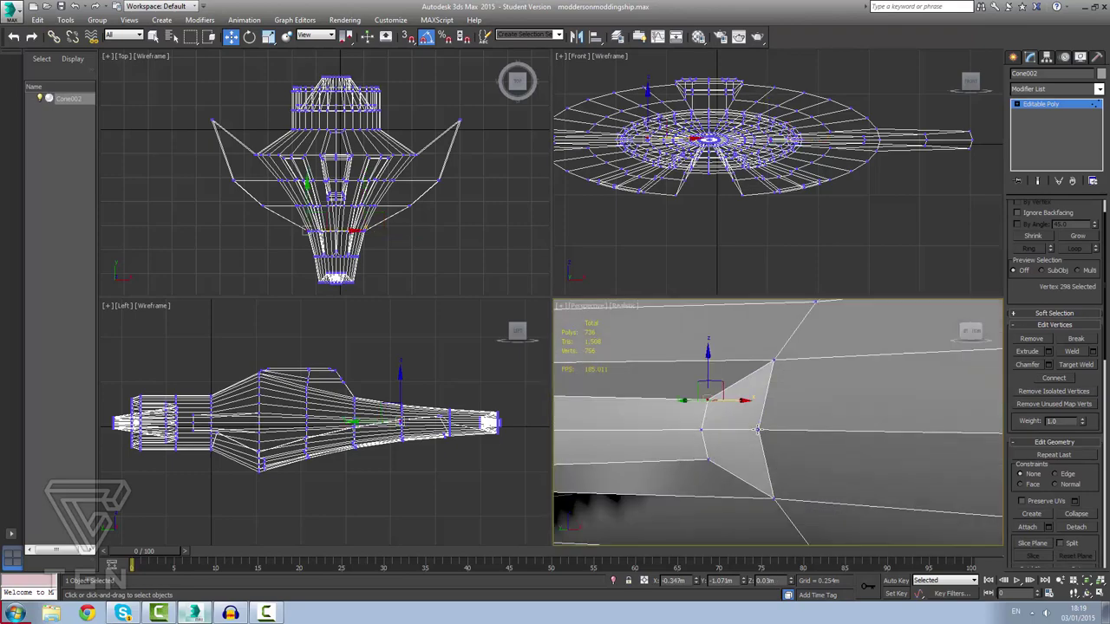
{"action": "left_click", "coordinate": [758, 430], "text": "ctrl"}
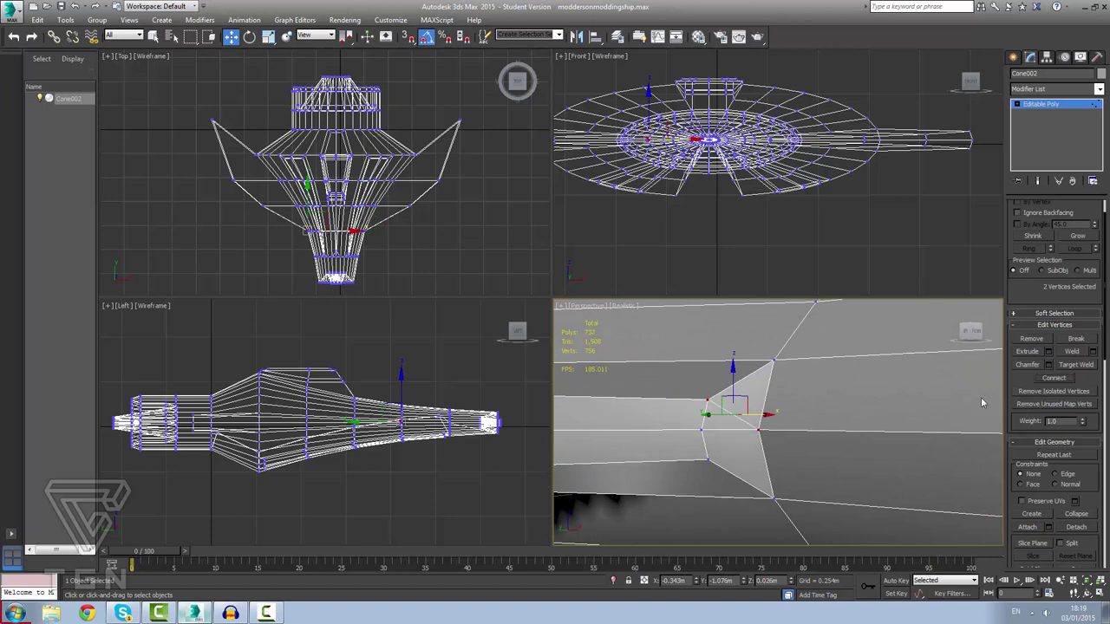
{"action": "left_click", "coordinate": [707, 458]}
{"action": "left_click", "coordinate": [758, 431], "text": "ctrl"}
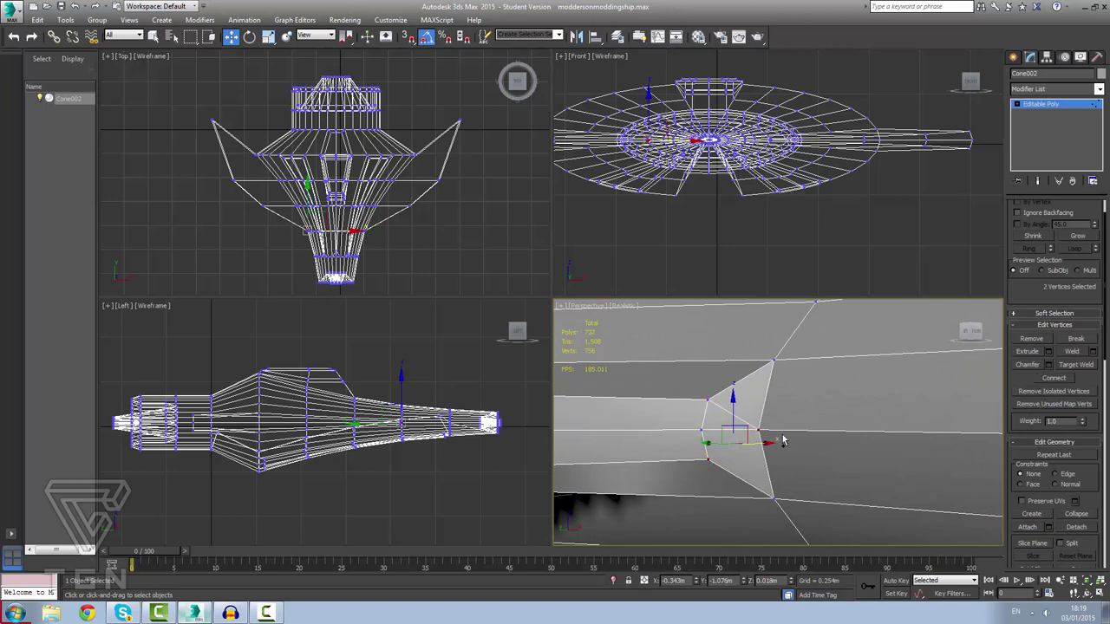
{"action": "left_click", "coordinate": [1054, 378]}
Switch to edge selection and add the +X wing's upper and lower front rim edges nearest the hull.
{"action": "mouse_move", "coordinate": [817, 387]}
{"action": "middle_mouse_down", "text": "alt"}
{"action": "mouse_move", "coordinate": [804, 390]}
{"action": "mouse_move", "coordinate": [815, 382]}
{"action": "middle_mouse_up", "text": "alt"}
{"action": "scroll", "coordinate": [815, 388], "scroll_direction": "down", "scroll_amount": 10}
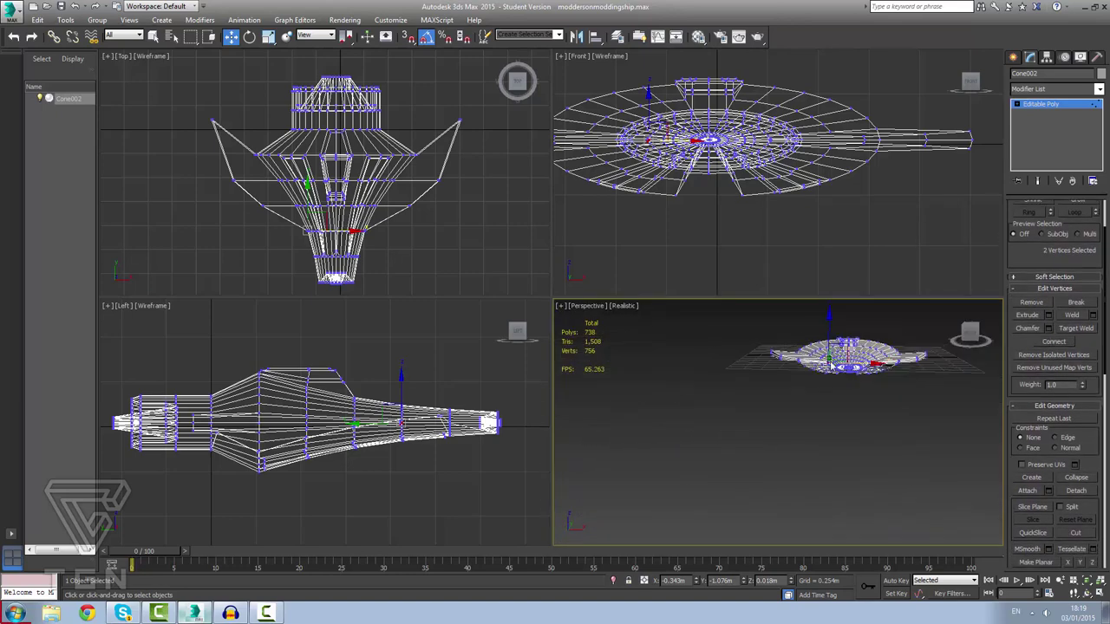
{"action": "scroll", "coordinate": [865, 349], "scroll_direction": "up", "scroll_amount": 7}
{"action": "scroll", "coordinate": [866, 393], "scroll_direction": "down", "scroll_amount": 8}
{"action": "scroll", "coordinate": [950, 394], "scroll_direction": "up", "scroll_amount": 8}
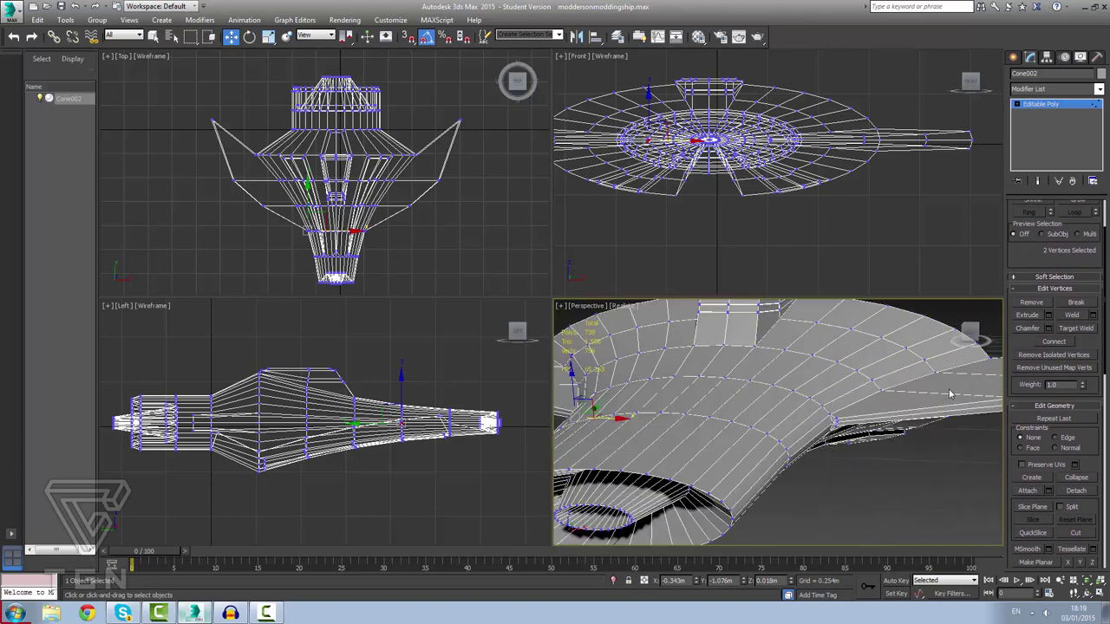
{"action": "scroll", "coordinate": [930, 399], "scroll_direction": "up", "scroll_amount": 5}
{"action": "scroll", "coordinate": [892, 446], "scroll_direction": "down", "scroll_amount": 12}
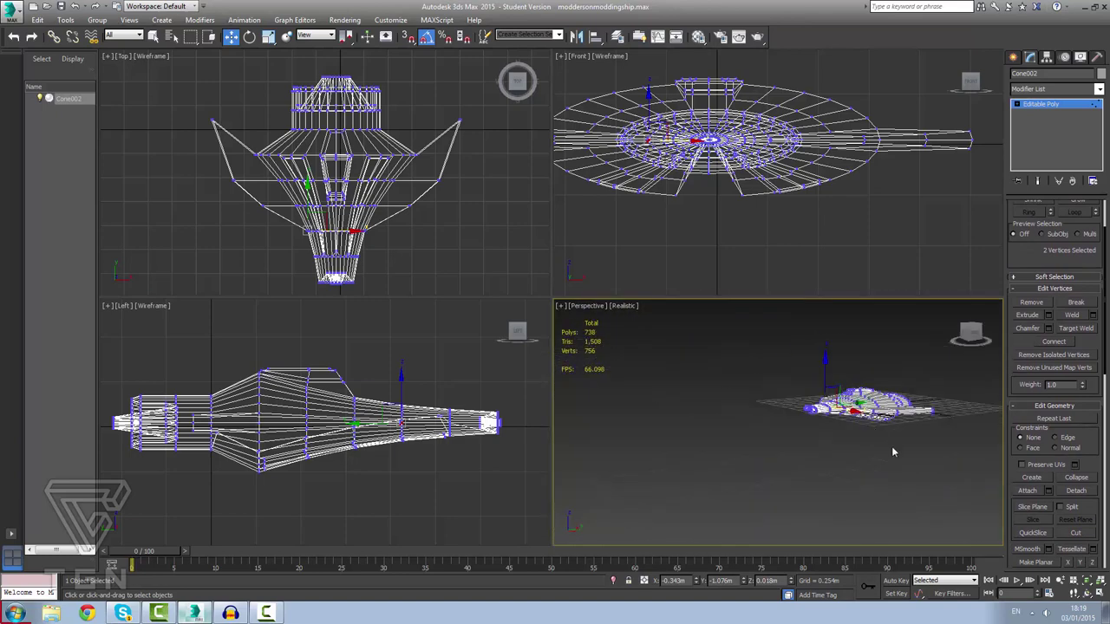
{"action": "scroll", "coordinate": [782, 351], "scroll_direction": "down", "scroll_amount": 1}
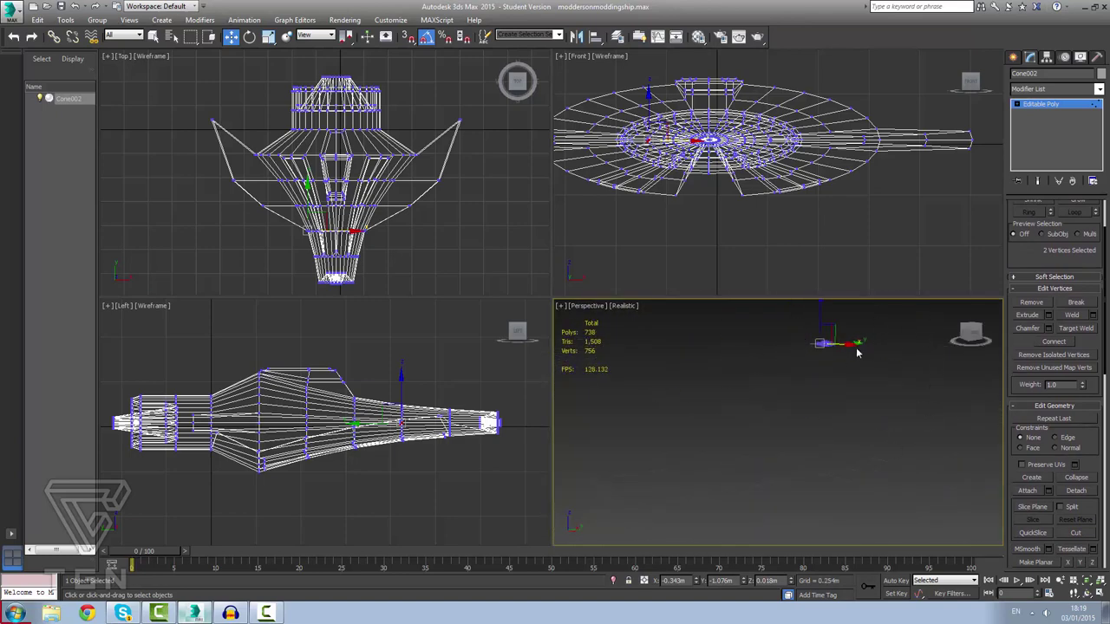
{"action": "scroll", "coordinate": [782, 359], "scroll_direction": "up", "scroll_amount": 6}
{"action": "scroll", "coordinate": [934, 371], "scroll_direction": "up", "scroll_amount": 4}
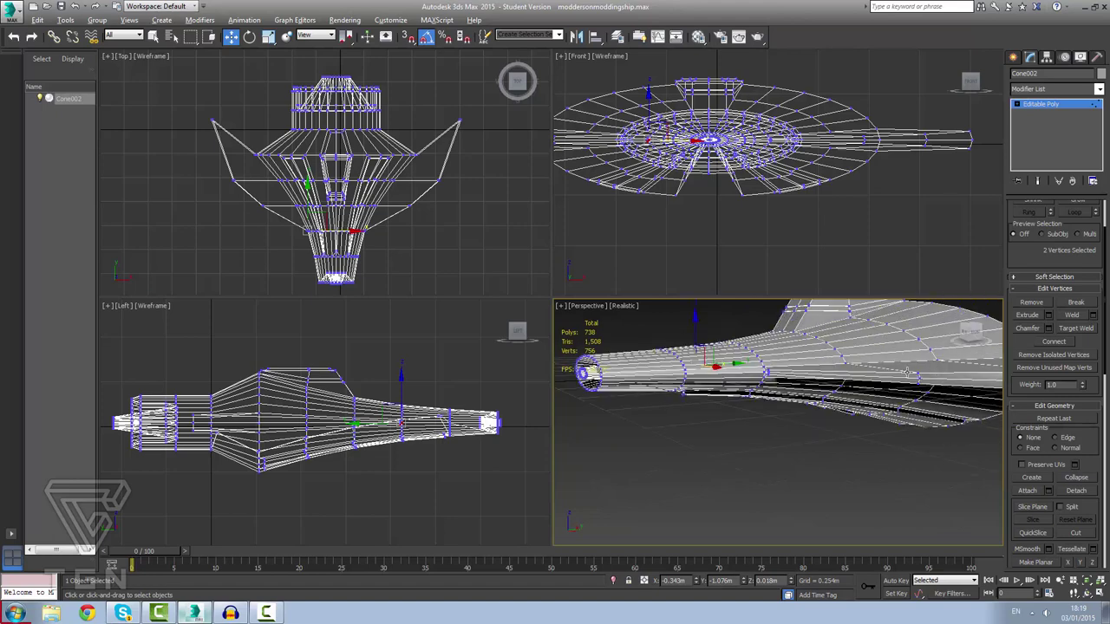
{"action": "scroll", "coordinate": [907, 373], "scroll_direction": "up", "scroll_amount": 6}
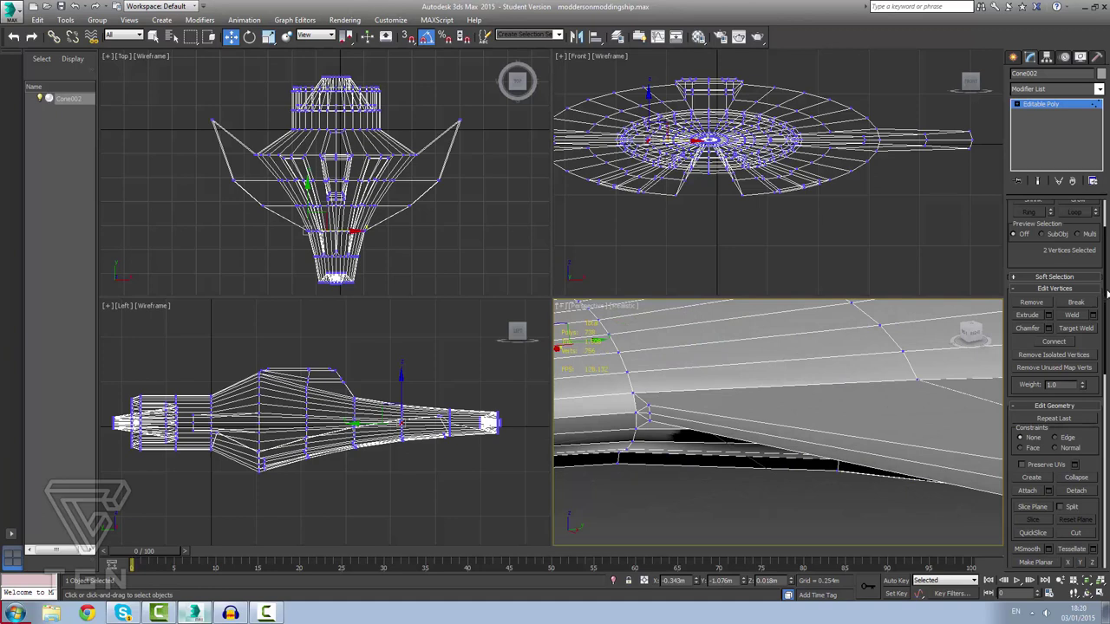
{"action": "scroll", "coordinate": [1104, 283], "scroll_direction": "up", "scroll_amount": 2}
{"action": "left_click", "coordinate": [1039, 220]}
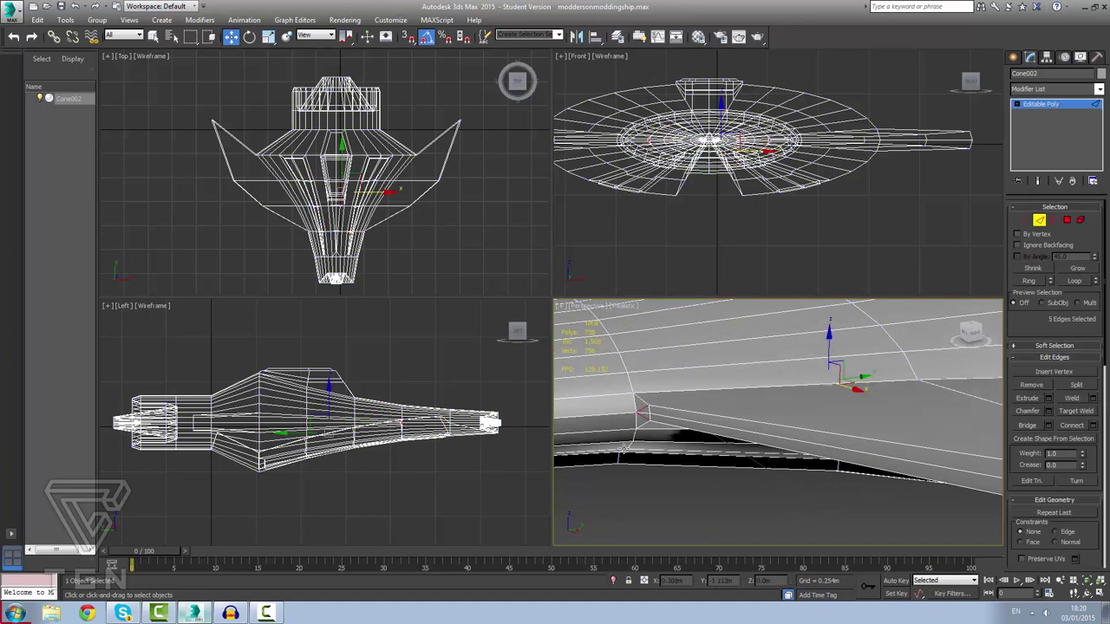
{"action": "left_click", "coordinate": [668, 409], "text": "ctrl"}
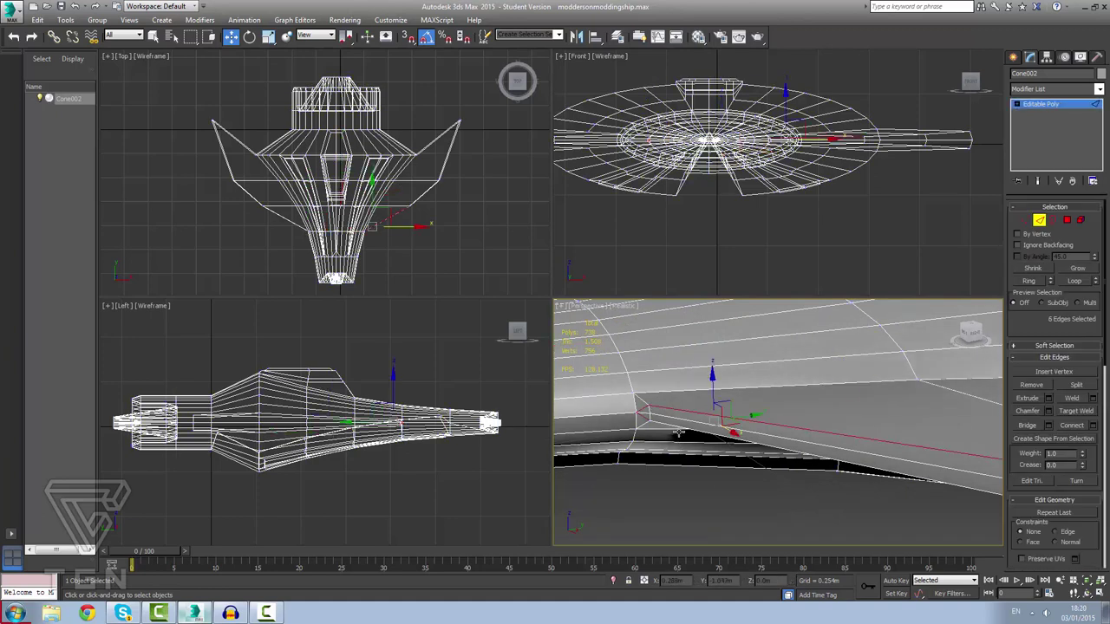
{"action": "left_click", "coordinate": [680, 429], "text": "ctrl"}
Add the +X wing's remaining upper and lower rim edges along the front and out to the wing tip.
{"action": "scroll", "coordinate": [787, 469], "scroll_direction": "down", "scroll_amount": 5}
{"action": "scroll", "coordinate": [788, 469], "scroll_direction": "up", "scroll_amount": 3}
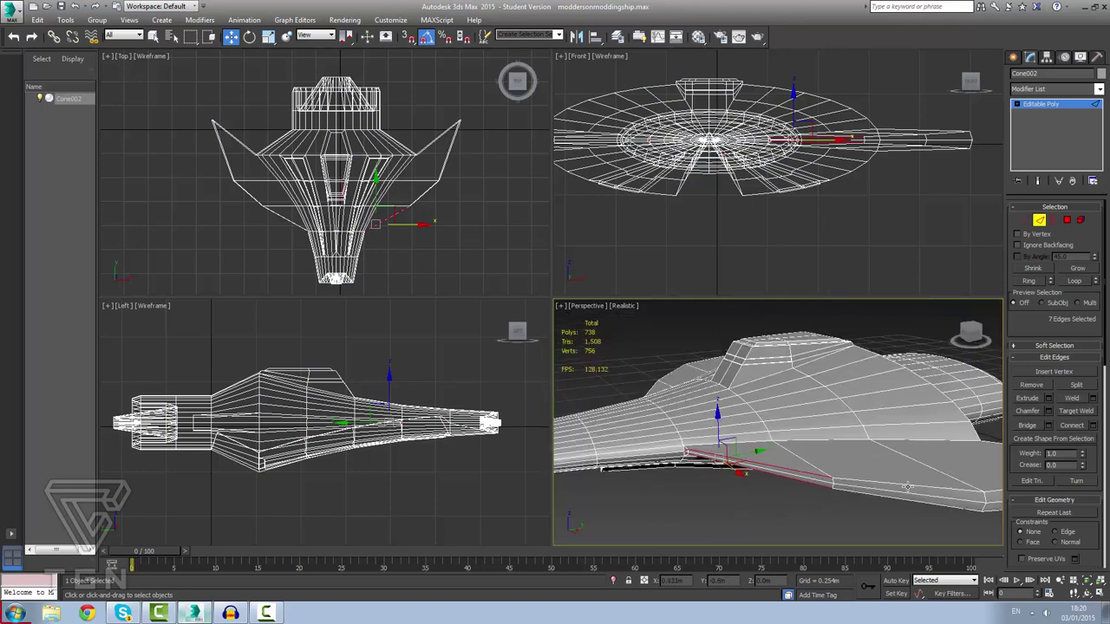
{"action": "left_click", "coordinate": [904, 486], "text": "ctrl"}
{"action": "left_click", "coordinate": [903, 500], "text": "ctrl"}
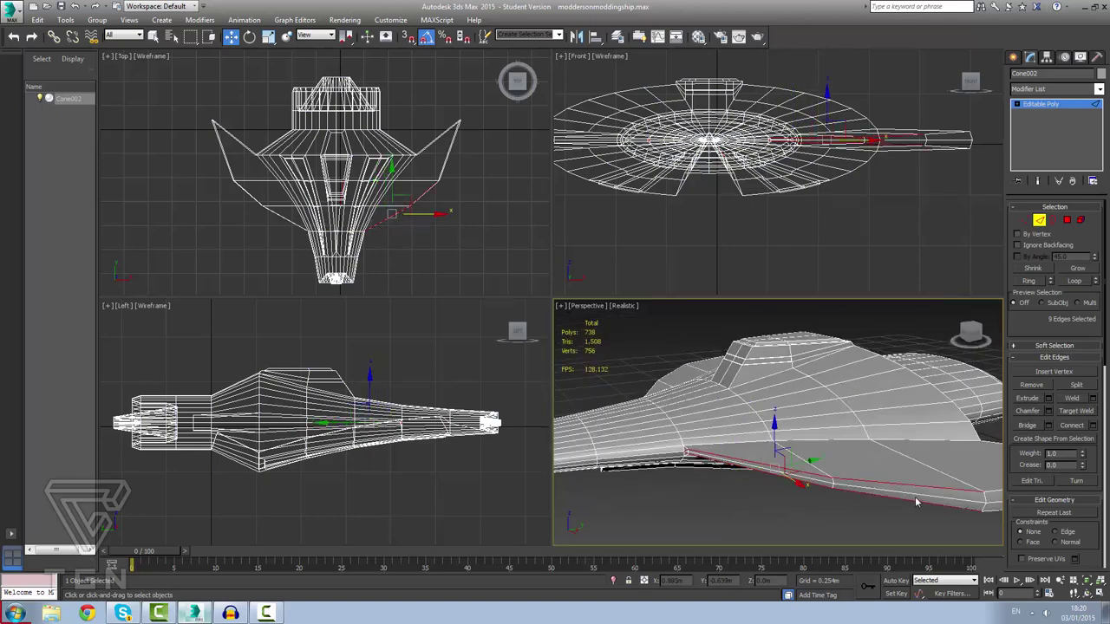
{"action": "middle_click_drag", "start_coordinate": [916, 502], "coordinate": [702, 485], "text": "alt"}
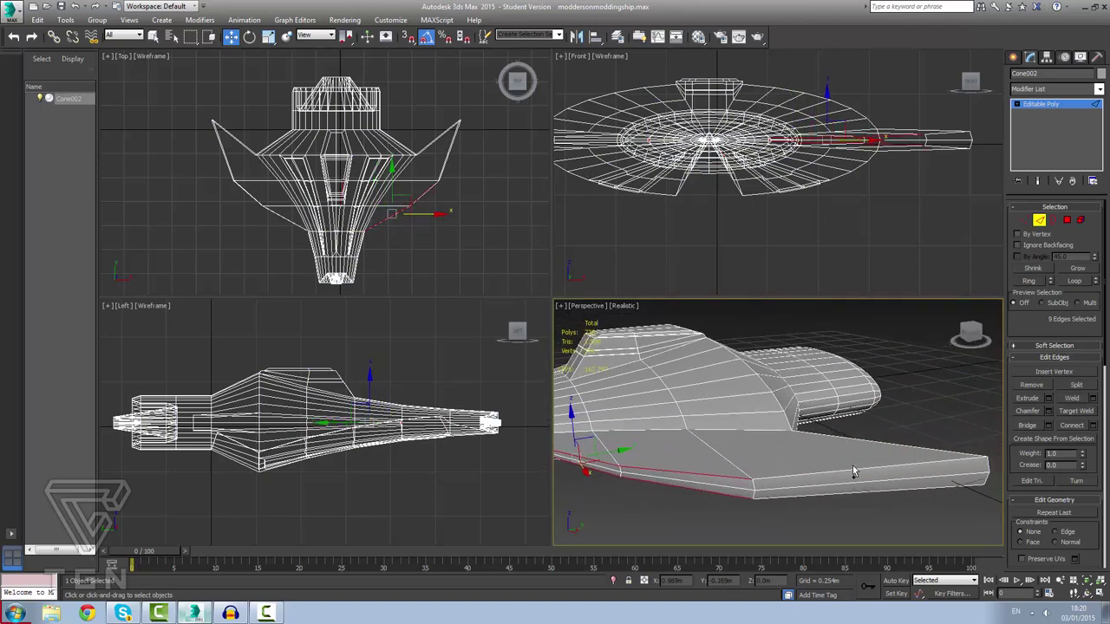
{"action": "left_click", "coordinate": [853, 470], "text": "ctrl"}
{"action": "left_click", "coordinate": [873, 492], "text": "ctrl"}
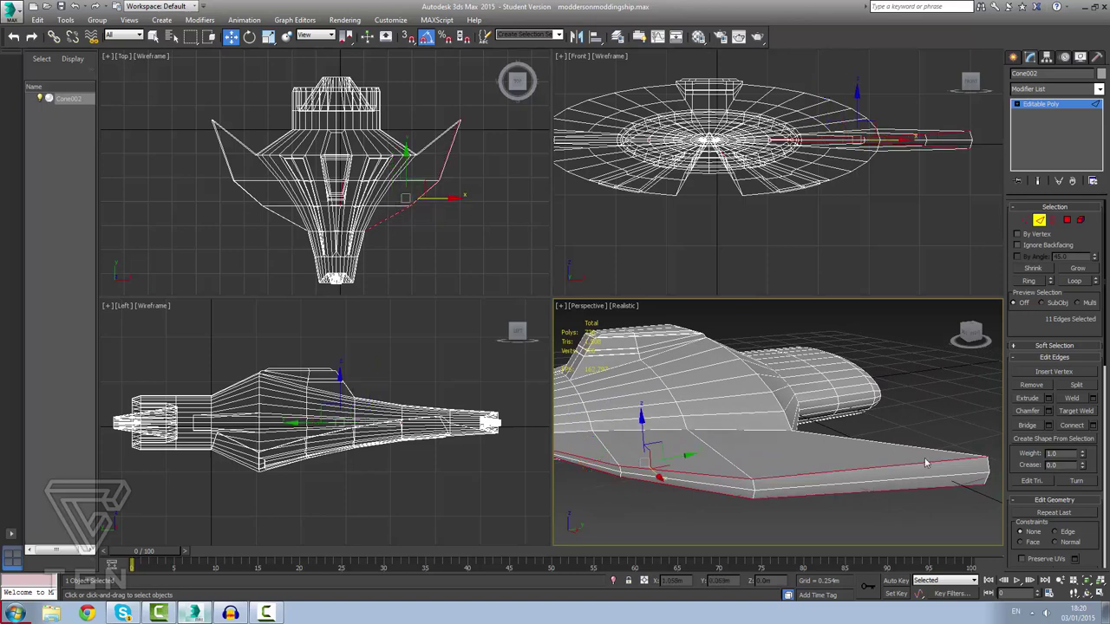
Add the upper and lower rear rim edges of the +X wing to the edge selection.
{"action": "middle_click_drag", "start_coordinate": [925, 462], "coordinate": [584, 499], "text": "alt"}
{"action": "scroll", "coordinate": [583, 498], "scroll_direction": "down", "scroll_amount": 3}
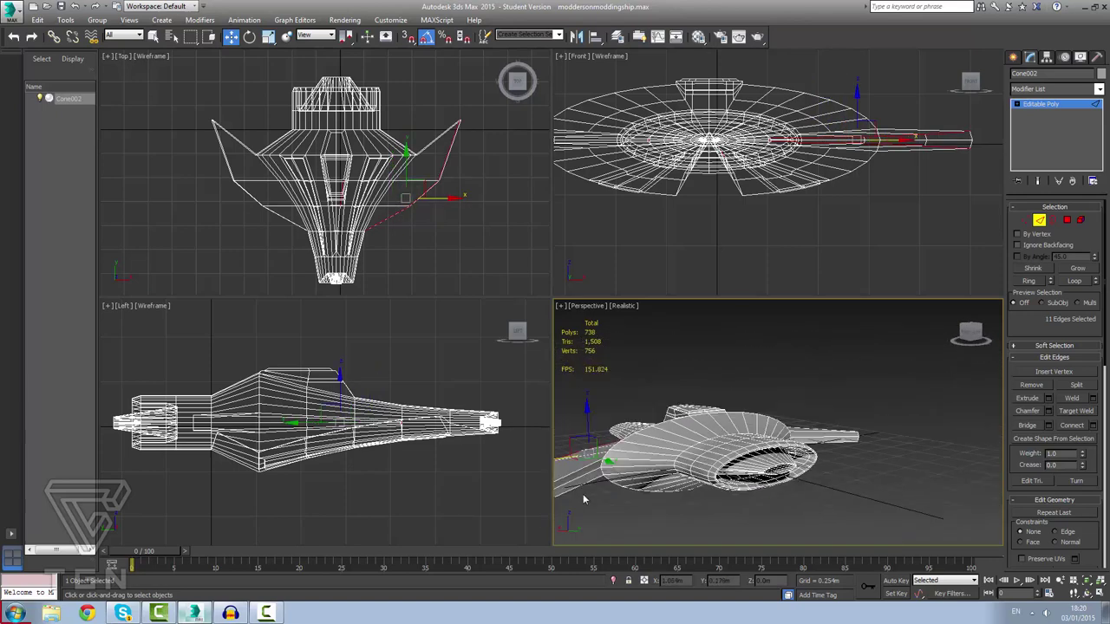
{"action": "scroll", "coordinate": [583, 498], "scroll_direction": "up", "scroll_amount": 4}
{"action": "scroll", "coordinate": [666, 447], "scroll_direction": "down", "scroll_amount": 6}
{"action": "scroll", "coordinate": [798, 383], "scroll_direction": "up", "scroll_amount": 3}
{"action": "scroll", "coordinate": [818, 368], "scroll_direction": "up", "scroll_amount": 1}
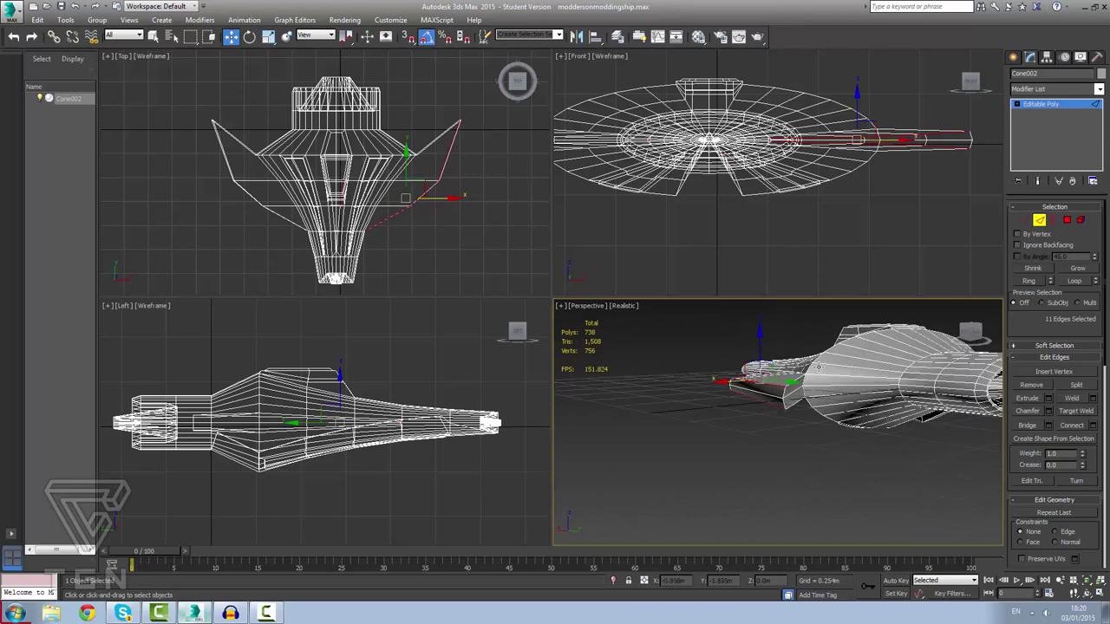
{"action": "scroll", "coordinate": [818, 368], "scroll_direction": "up", "scroll_amount": 8}
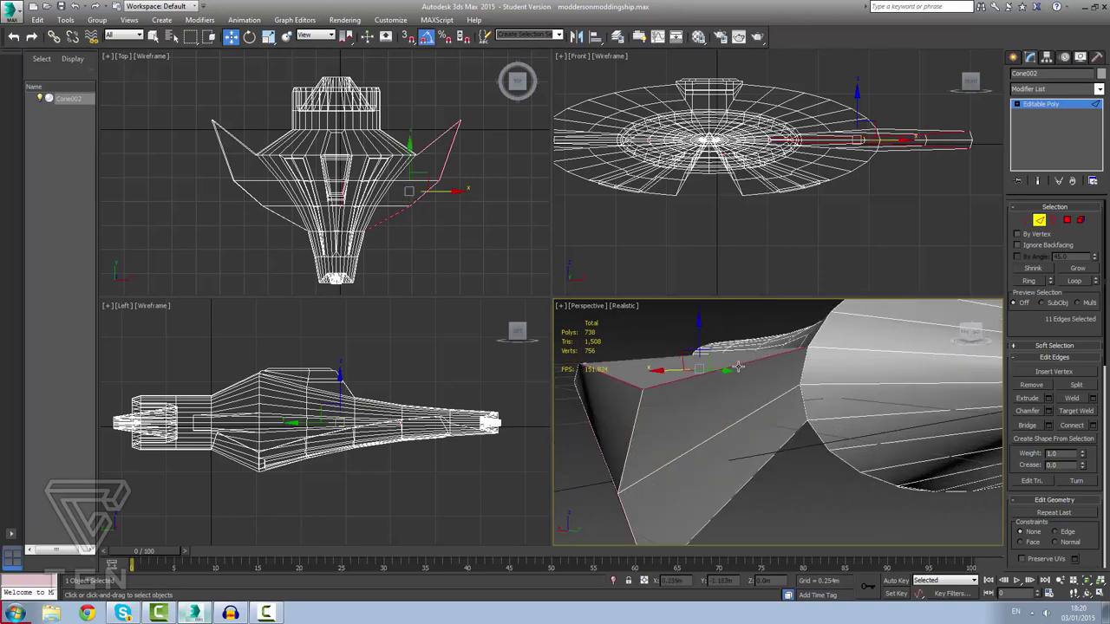
{"action": "left_click", "coordinate": [738, 365], "text": "ctrl"}
{"action": "left_click", "coordinate": [765, 466], "text": "ctrl"}
Add the -X wing's upper and lower rear rim edges to the edge selection.
{"action": "scroll", "coordinate": [920, 402], "scroll_direction": "down", "scroll_amount": 7}
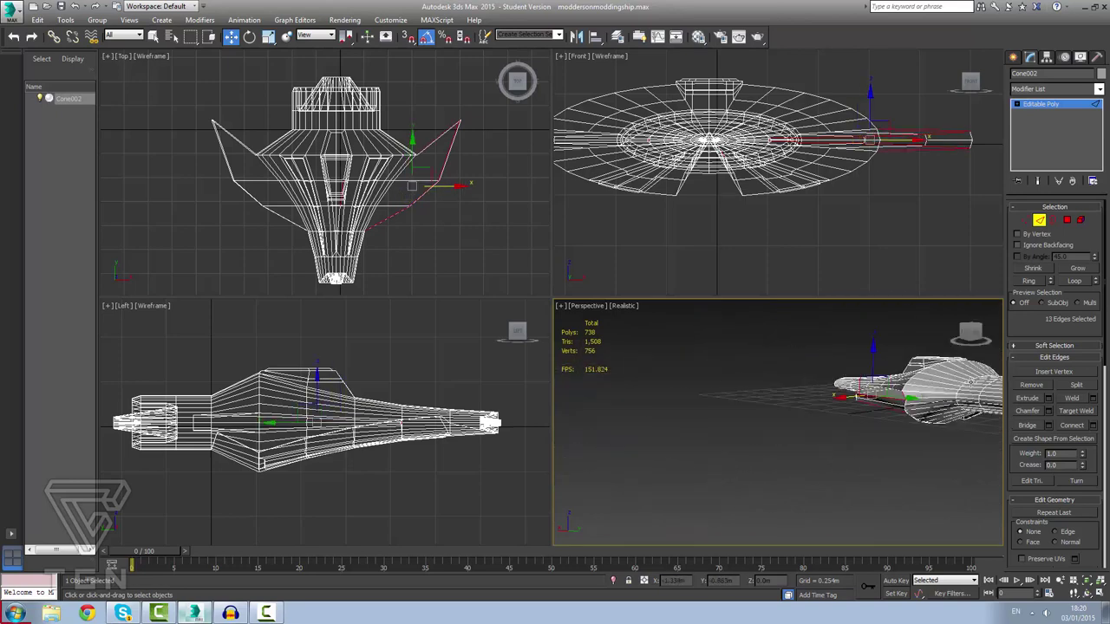
{"action": "scroll", "coordinate": [996, 374], "scroll_direction": "down", "scroll_amount": 5}
{"action": "scroll", "coordinate": [902, 430], "scroll_direction": "up", "scroll_amount": 5}
{"action": "scroll", "coordinate": [929, 432], "scroll_direction": "up", "scroll_amount": 7}
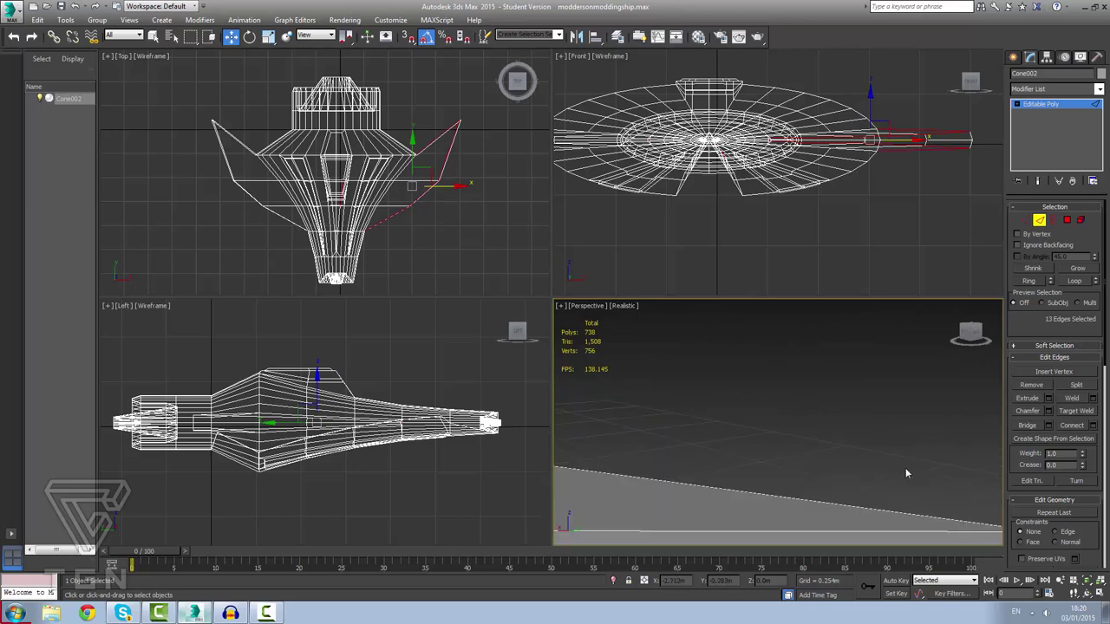
{"action": "scroll", "coordinate": [879, 457], "scroll_direction": "down", "scroll_amount": 6}
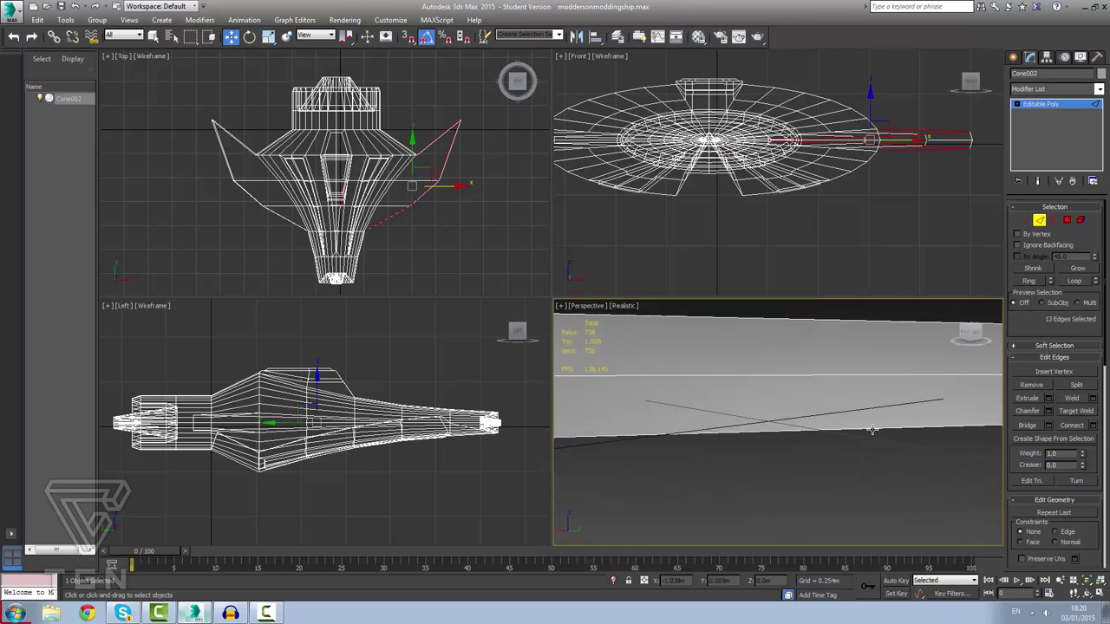
{"action": "double_click", "coordinate": [861, 413]}
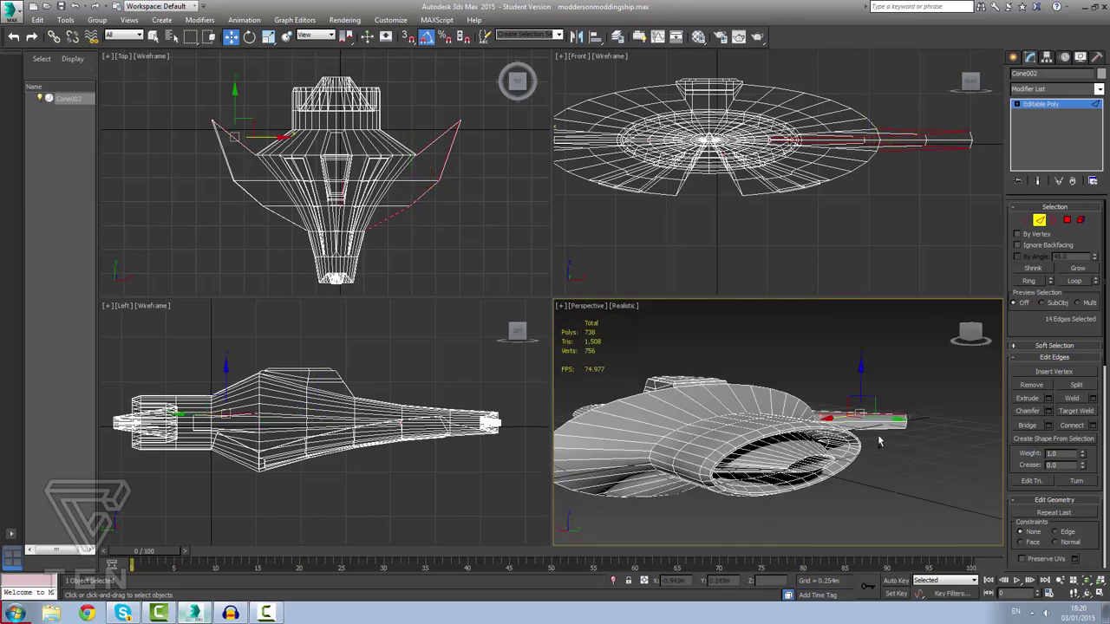
Add the -X wing's upper and lower rim edges on the outer side and the adjoining middle front section.
{"action": "middle_click_drag", "start_coordinate": [942, 419], "coordinate": [791, 428], "text": "alt"}
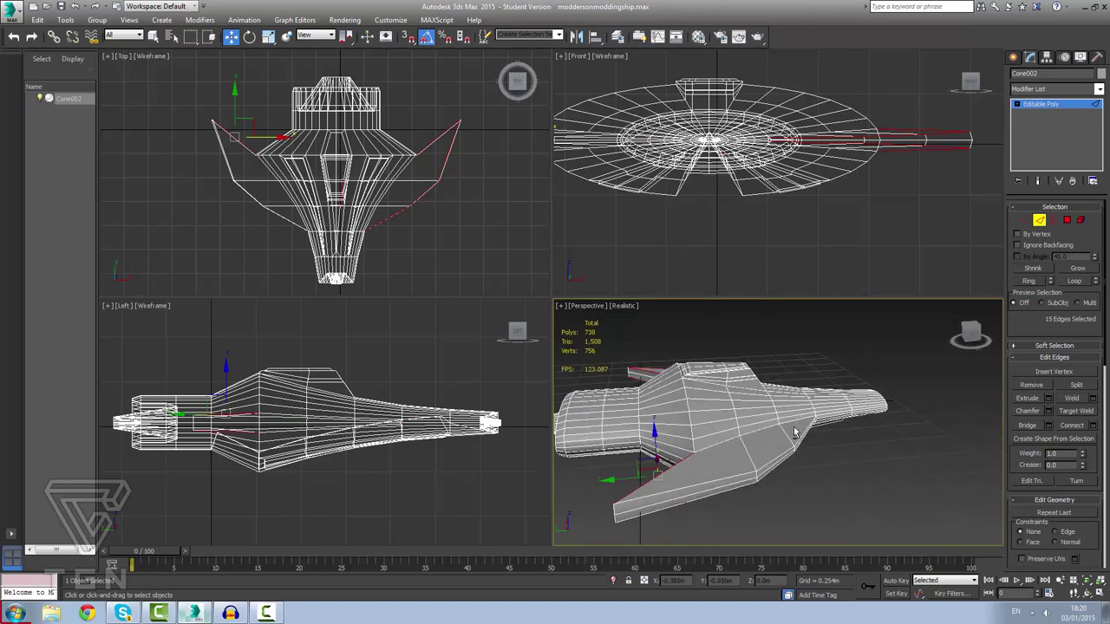
{"action": "left_click", "coordinate": [700, 483], "text": "ctrl"}
{"action": "left_click", "coordinate": [702, 500], "text": "ctrl"}
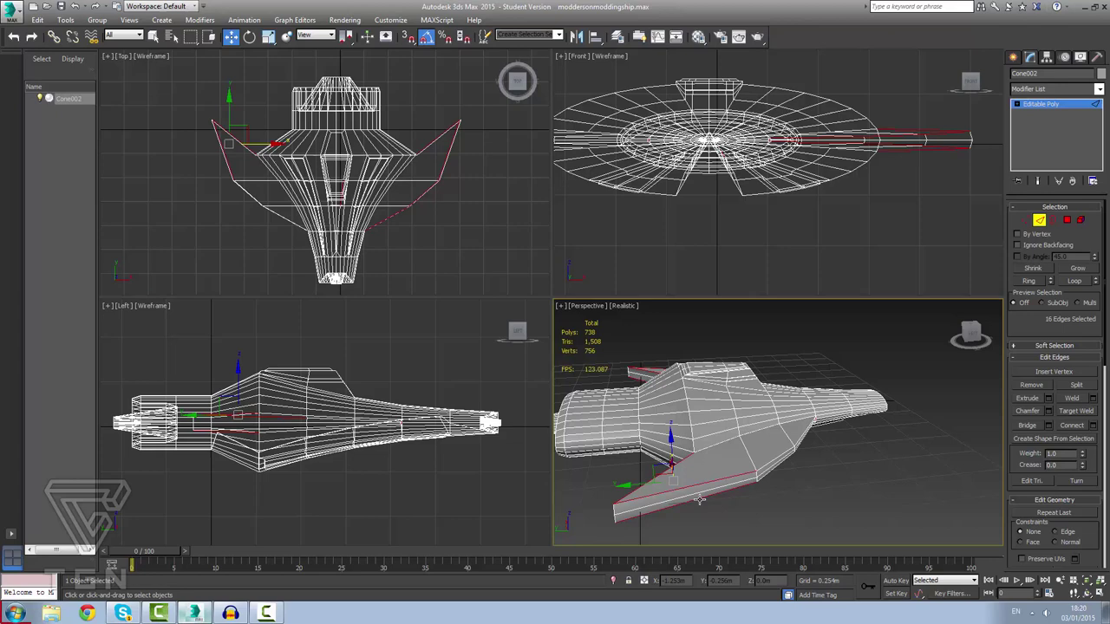
{"action": "left_click", "coordinate": [769, 464], "text": "ctrl"}
{"action": "left_click", "coordinate": [766, 476], "text": "ctrl"}
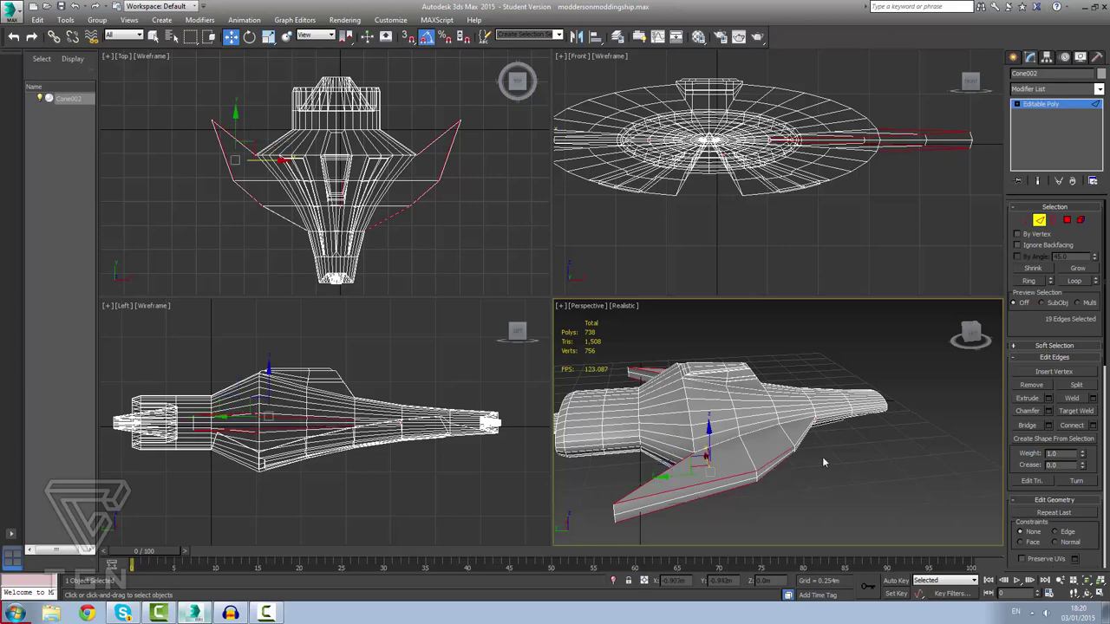
Add the -X wing's upper and lower front rim edges nearest the hull to complete the selection.
{"action": "middle_click_drag", "start_coordinate": [822, 456], "coordinate": [755, 460], "text": "alt"}
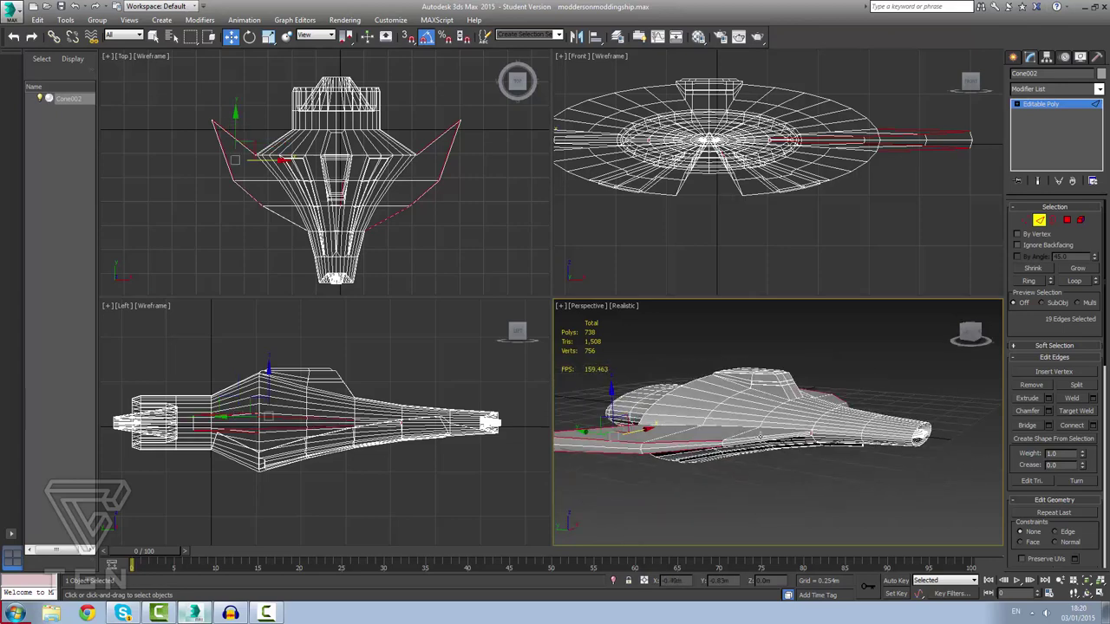
{"action": "scroll", "coordinate": [733, 442], "scroll_direction": "up", "scroll_amount": 5}
{"action": "left_click", "coordinate": [721, 441], "text": "ctrl"}
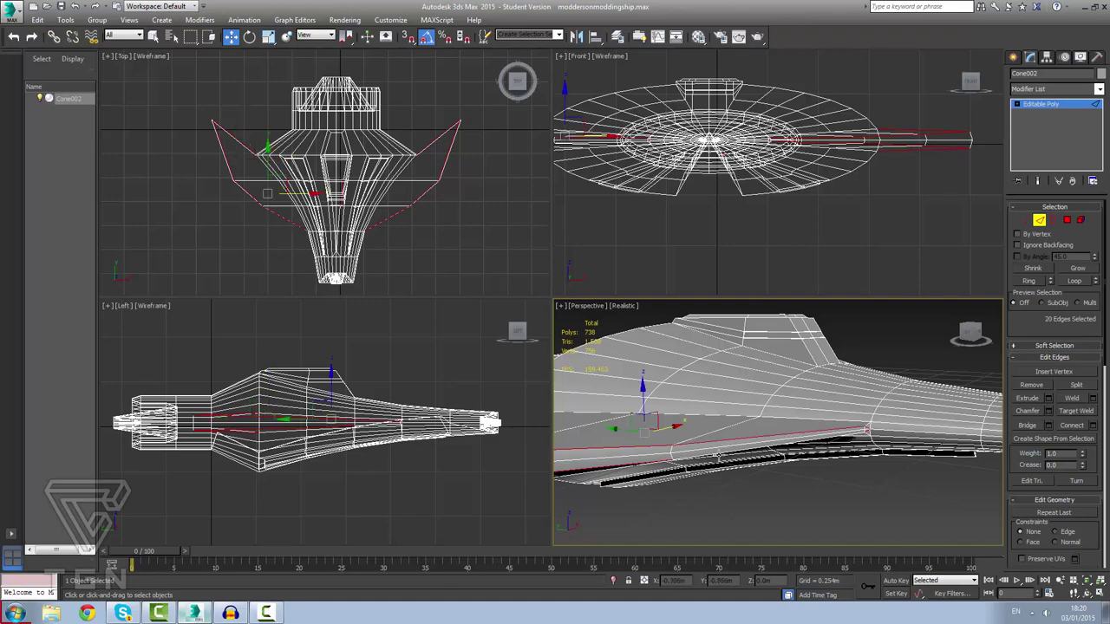
{"action": "left_click", "coordinate": [717, 457], "text": "ctrl"}
Start a chamfer on the selected rim edges of both wings with an edge chamfer amount of 0.01 m.
{"action": "middle_click_drag", "start_coordinate": [820, 439], "coordinate": [730, 444]}
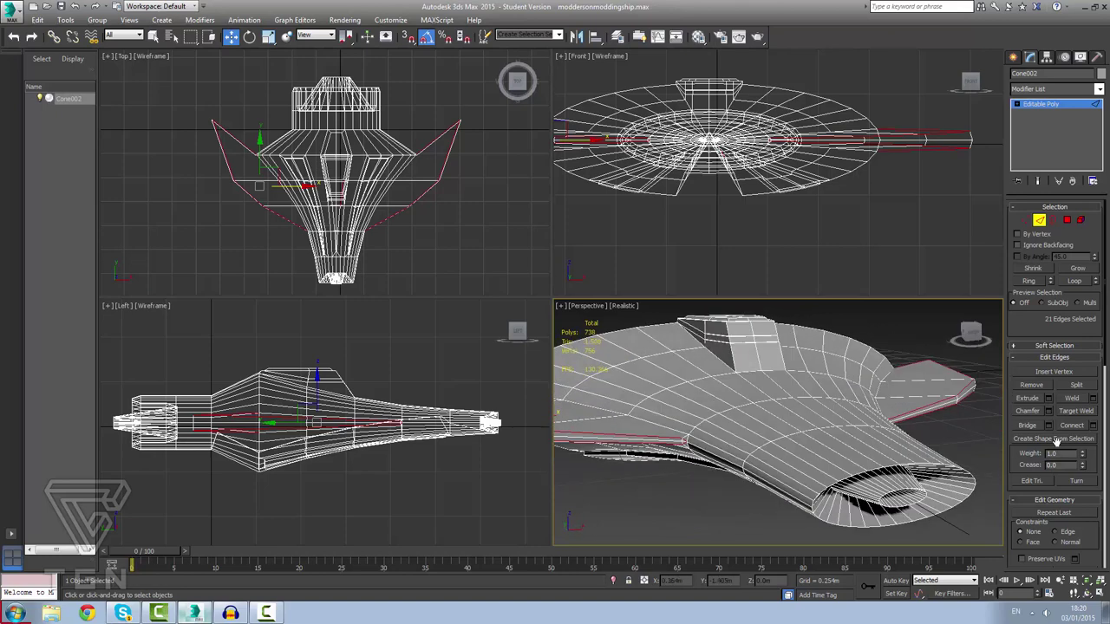
{"action": "left_click", "coordinate": [1048, 410]}
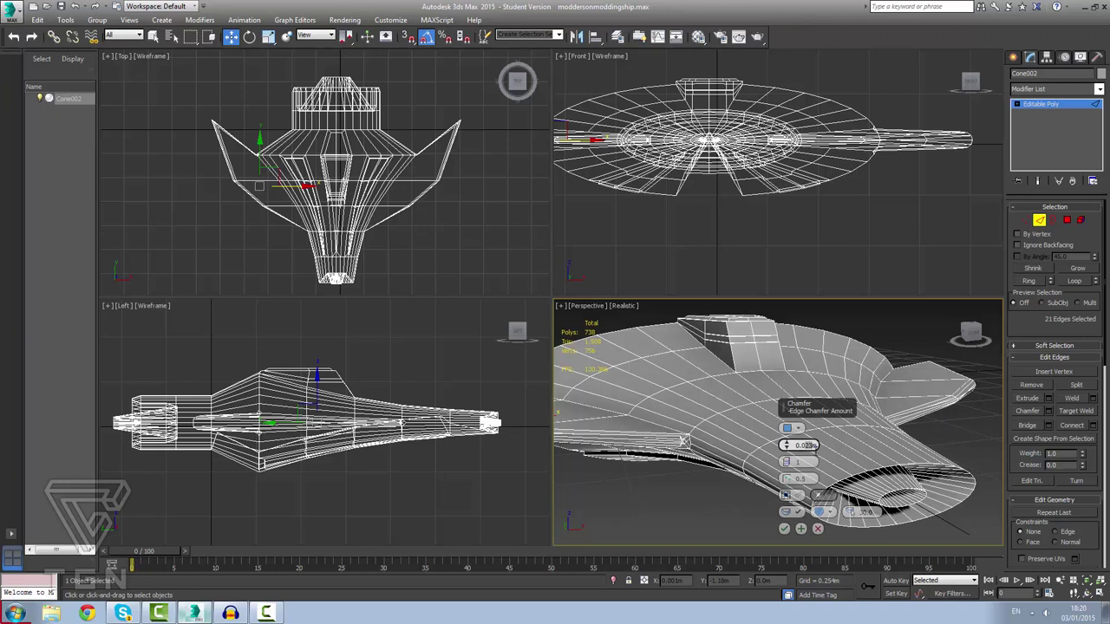
{"action": "type", "text": "1"}
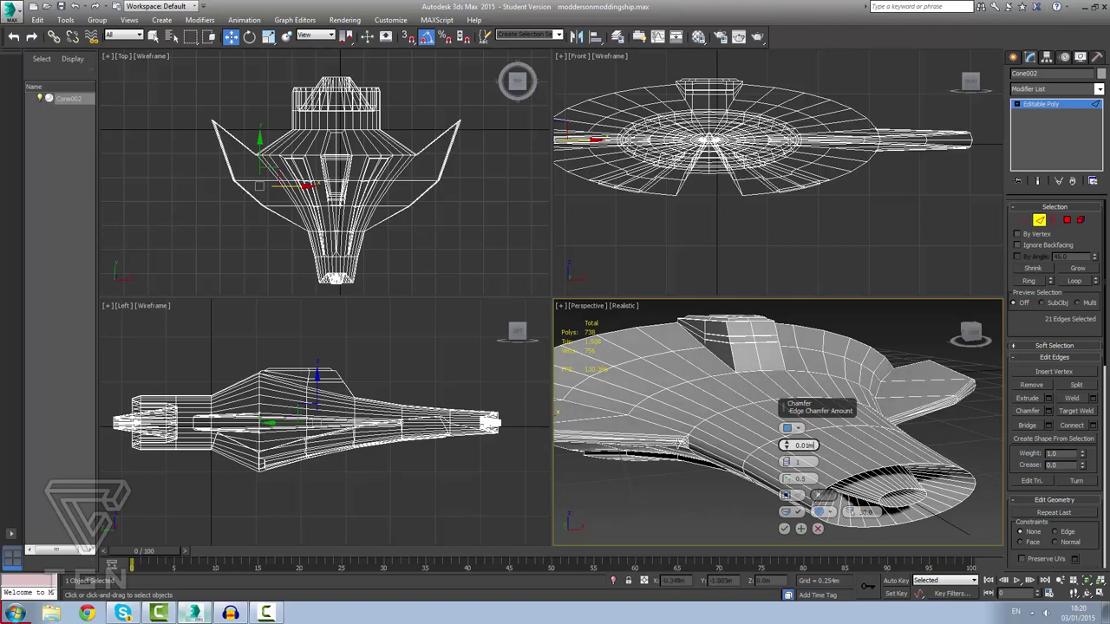
{"action": "scroll", "coordinate": [681, 441], "scroll_direction": "up", "scroll_amount": 3}
{"action": "scroll", "coordinate": [677, 442], "scroll_direction": "up", "scroll_amount": 3}
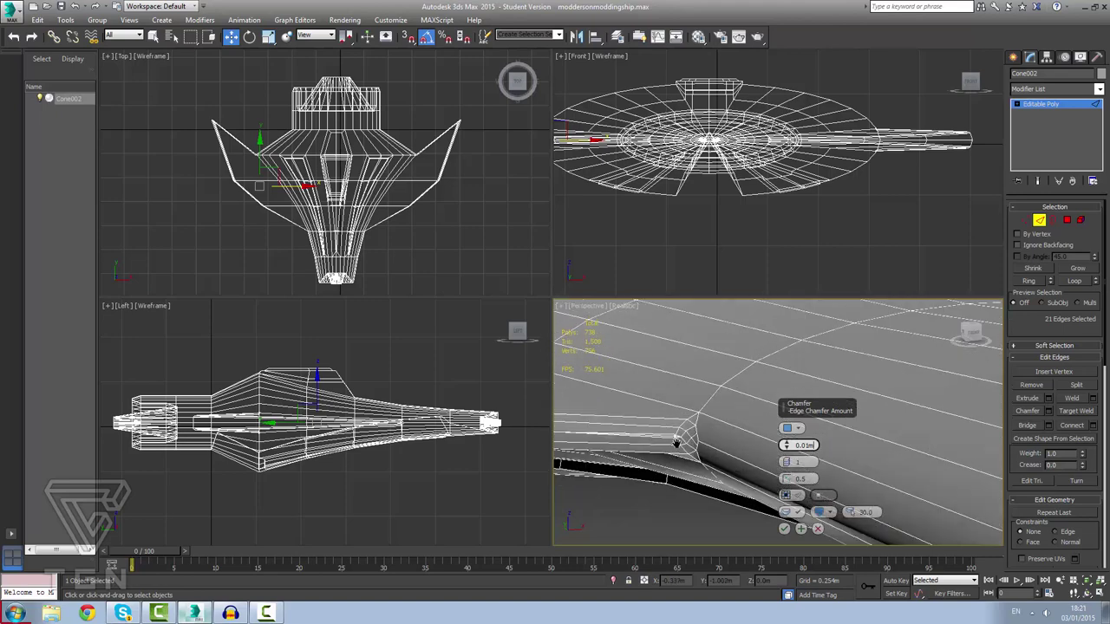
{"action": "scroll", "coordinate": [677, 442], "scroll_direction": "up", "scroll_amount": 3}
{"action": "scroll", "coordinate": [683, 425], "scroll_direction": "down", "scroll_amount": 4}
{"action": "middle_click_drag", "start_coordinate": [681, 421], "coordinate": [678, 416], "text": "alt"}
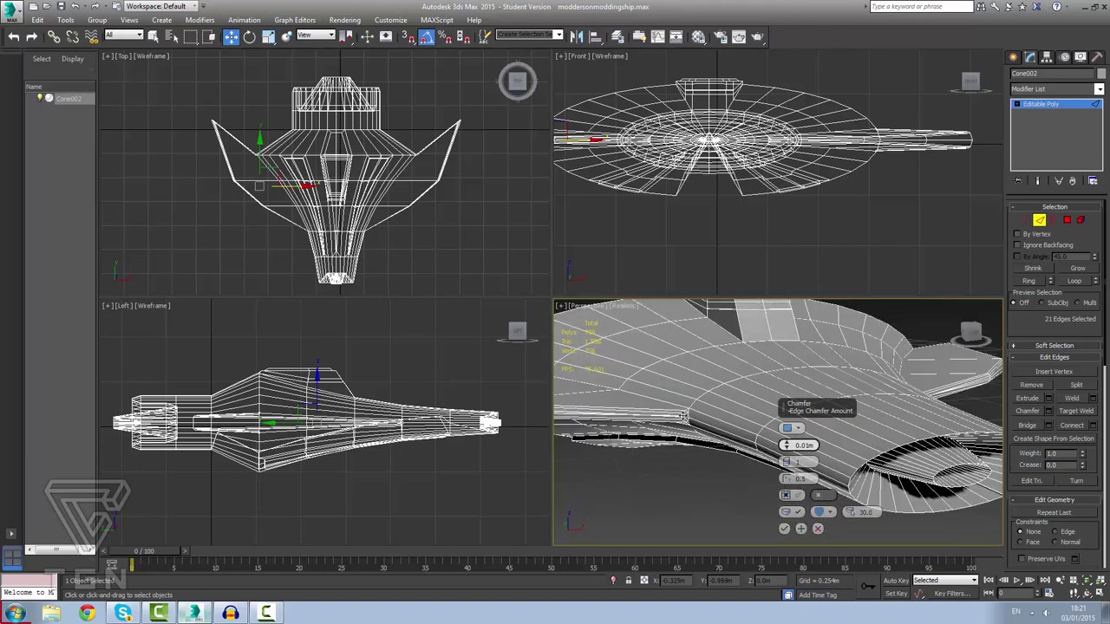
Try an edge chamfer amount of 0.001 m on the selected rim edges of both wings.
{"action": "scroll", "coordinate": [679, 416], "scroll_direction": "up", "scroll_amount": 4}
{"action": "scroll", "coordinate": [681, 417], "scroll_direction": "up", "scroll_amount": 2}
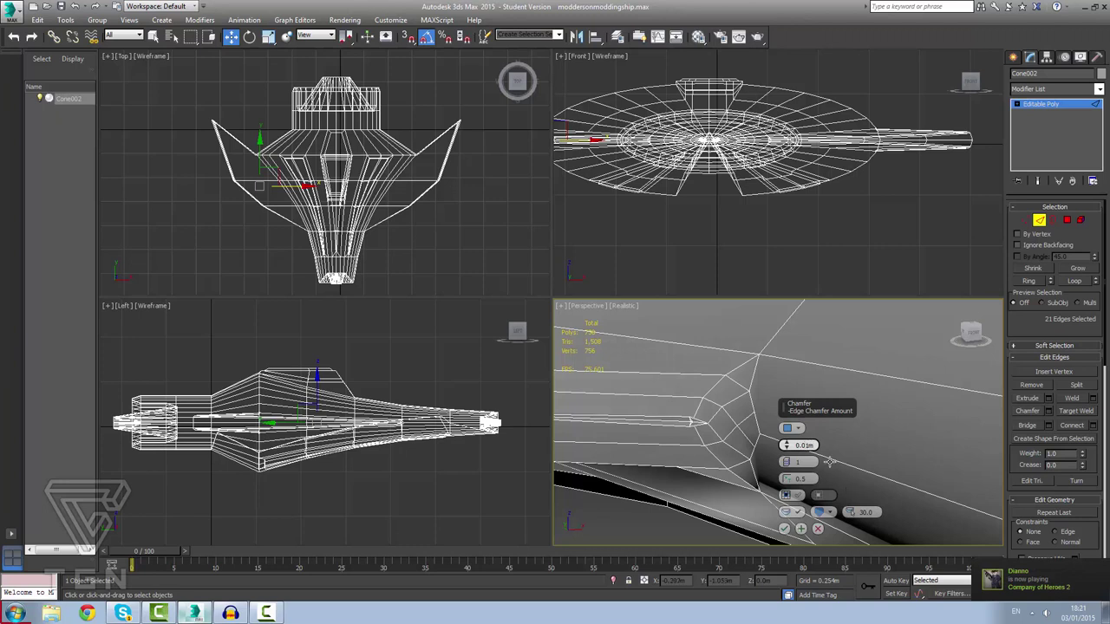
{"action": "key", "text": "0"}
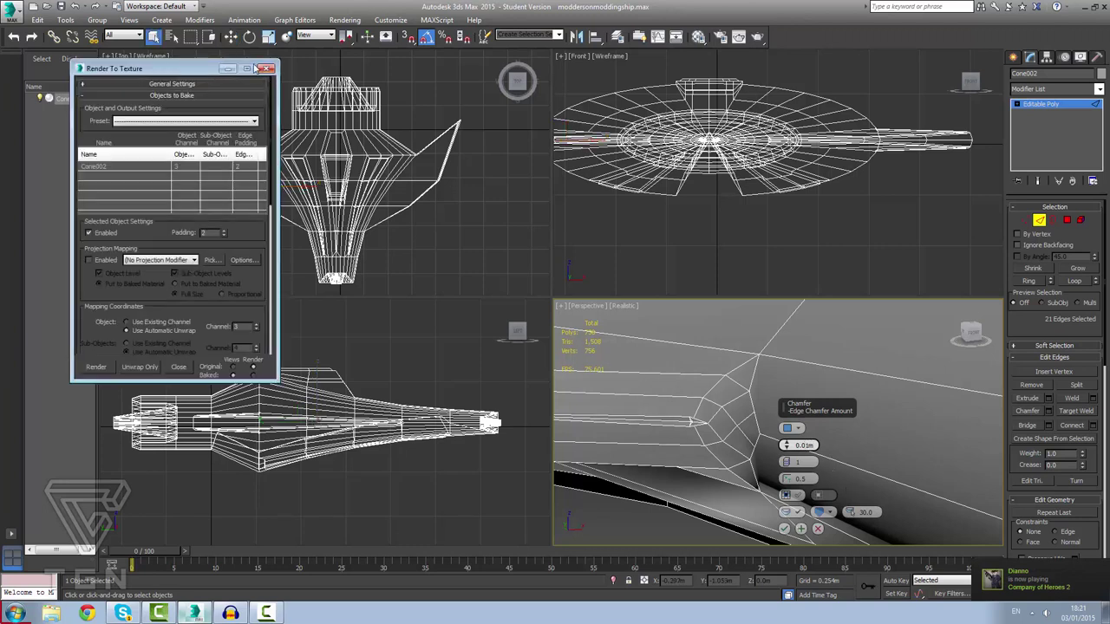
{"action": "left_click", "coordinate": [268, 70]}
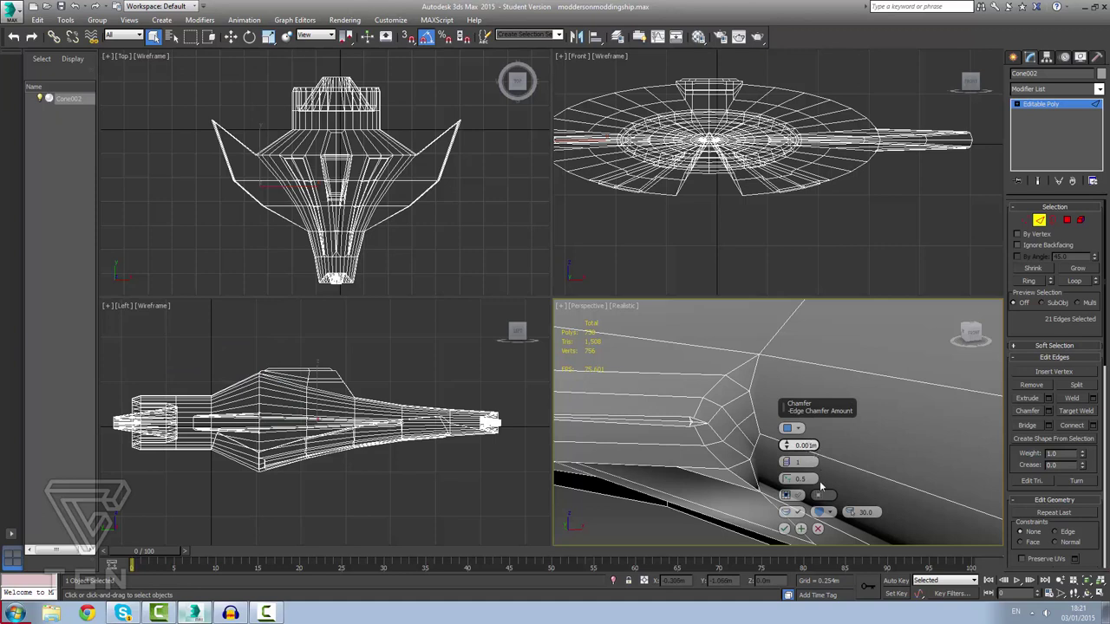
{"action": "left_click", "coordinate": [788, 530]}
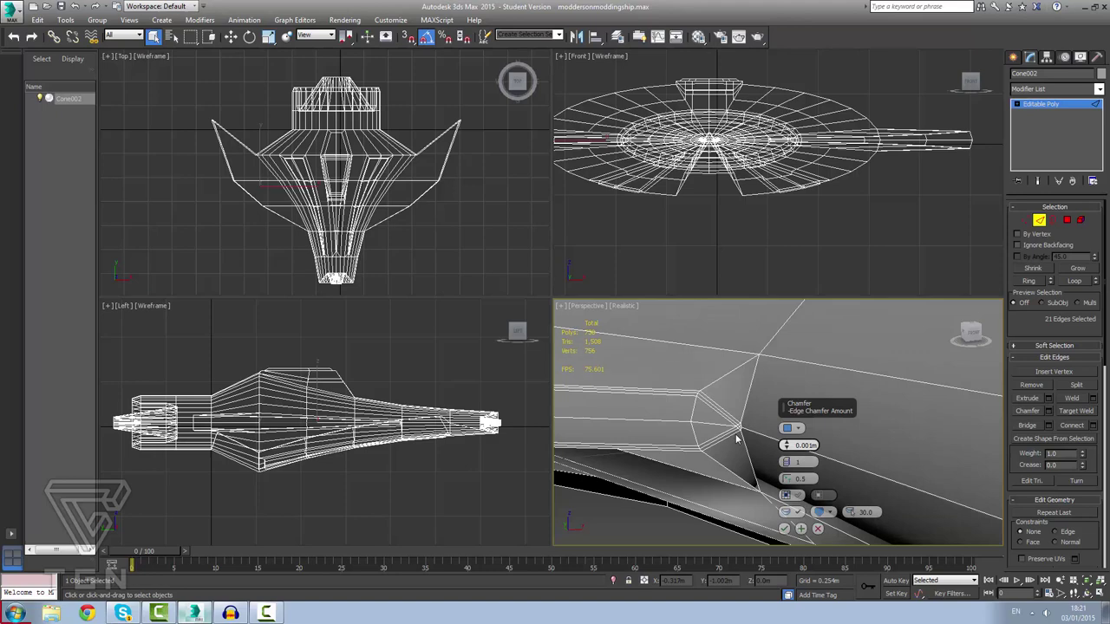
{"action": "middle_click_drag", "start_coordinate": [735, 435], "coordinate": [737, 435], "text": "alt"}
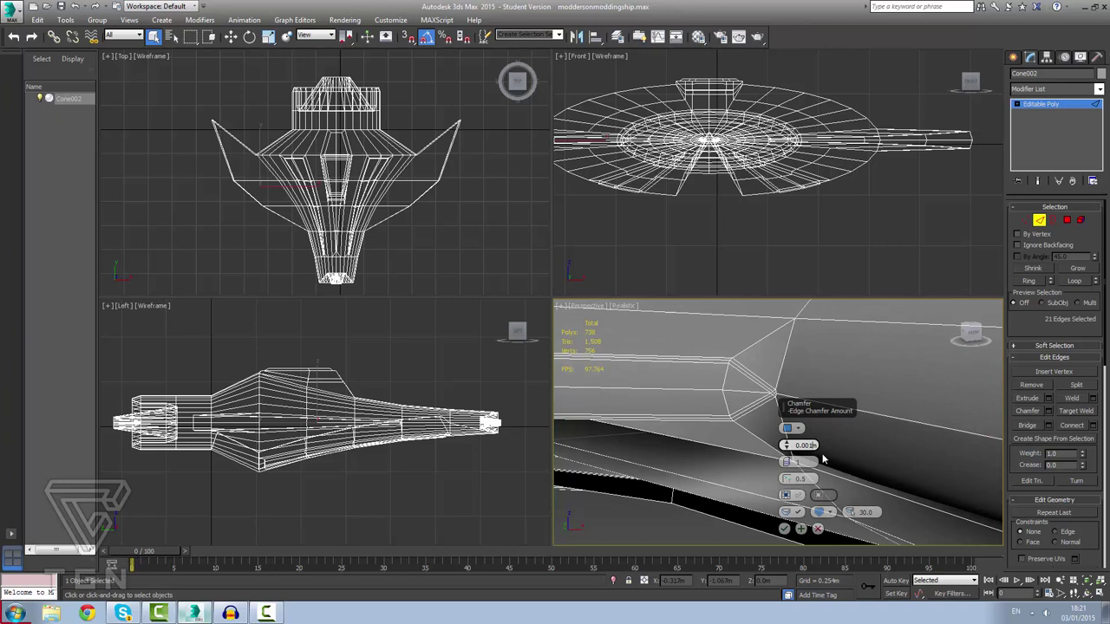
Undo the last change to the wing-root edges and return to edge selection.
{"action": "key", "text": "4"}
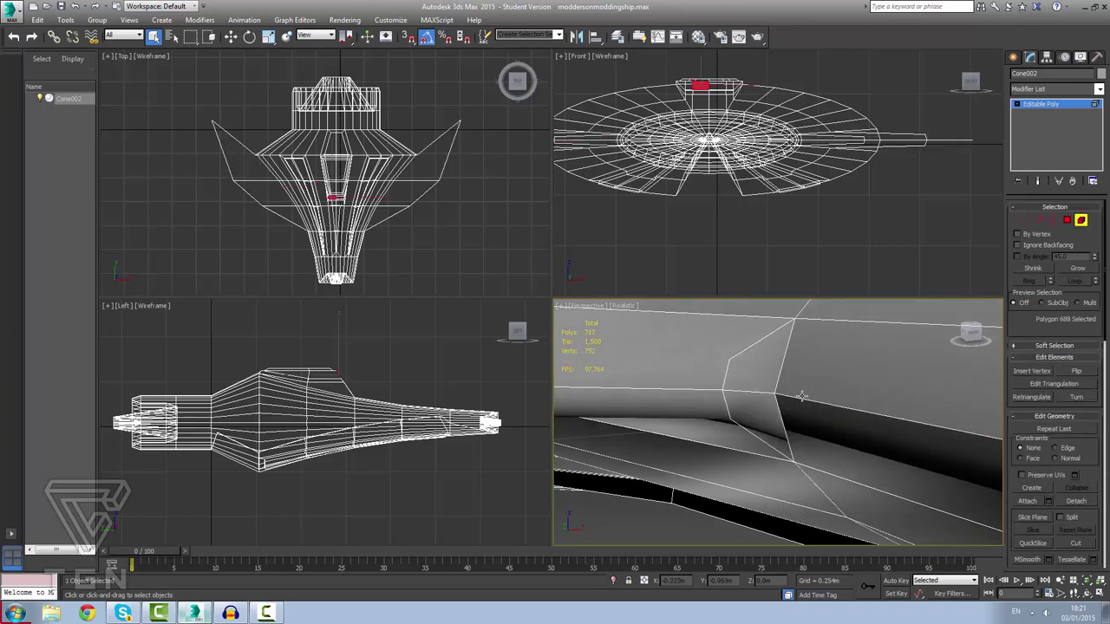
{"action": "key", "text": "ctrl+z"}
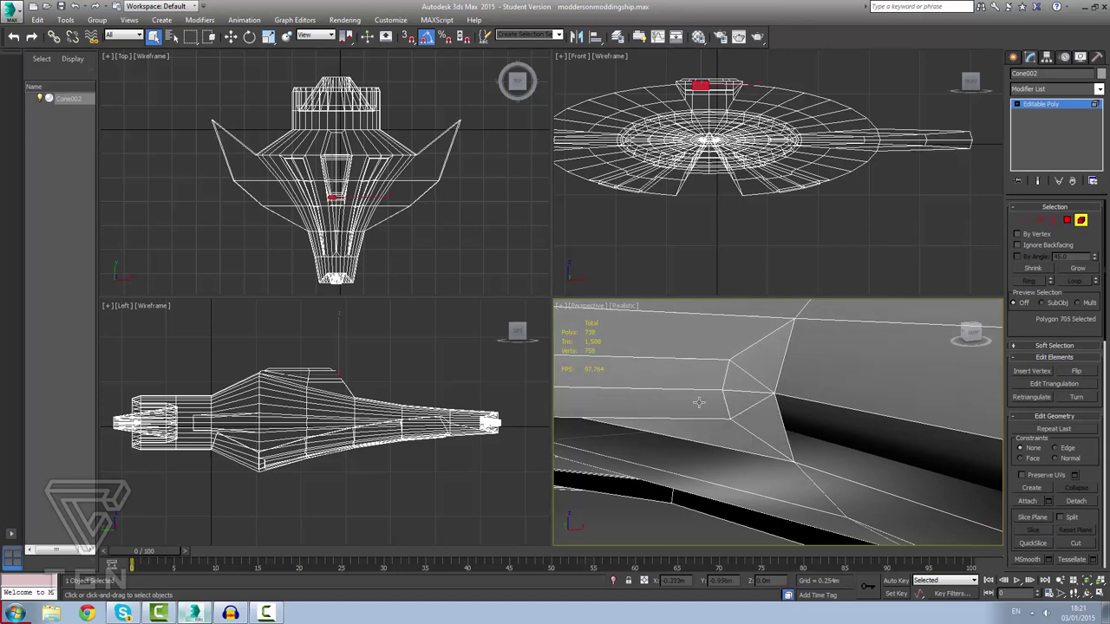
{"action": "key", "text": "ctrl+a"}
{"action": "key", "text": "ctrl+z"}
{"action": "left_click", "coordinate": [1037, 221]}
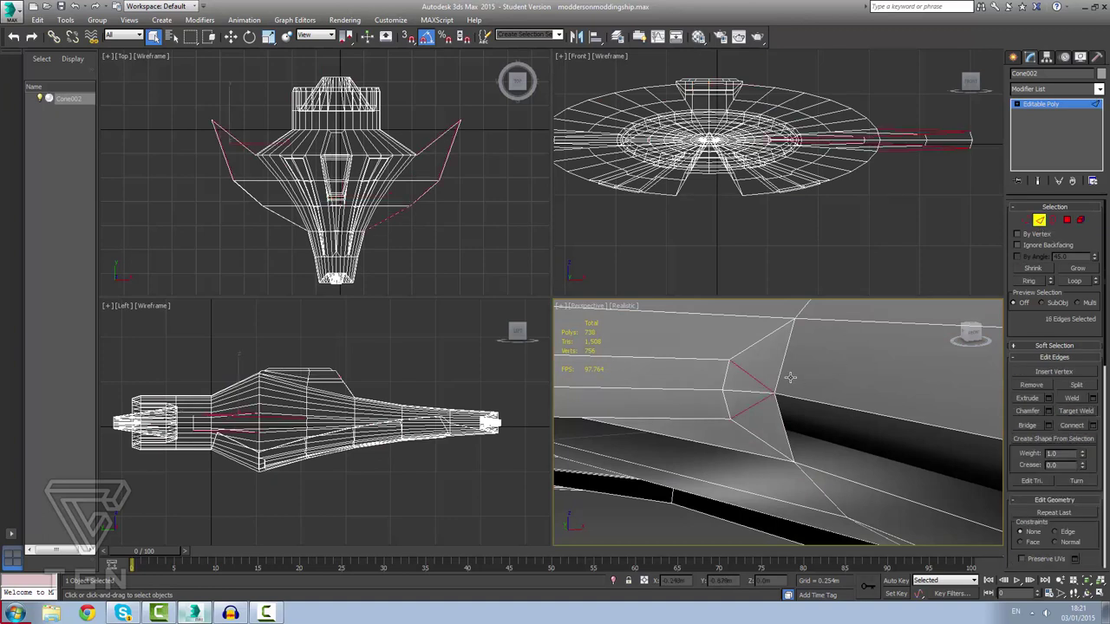
Undo the recent rim edge selections back to the +X wing's first front edges.
{"action": "key", "text": "ctrl+z"}
{"action": "key", "text": "ctrl+z"}
{"action": "key", "text": "ctrl+z"}
{"action": "key", "text": "ctrl+z"}
{"action": "key", "text": "ctrl+z"}
{"action": "key", "text": "ctrl+z"}
{"action": "key", "text": "ctrl+z"}
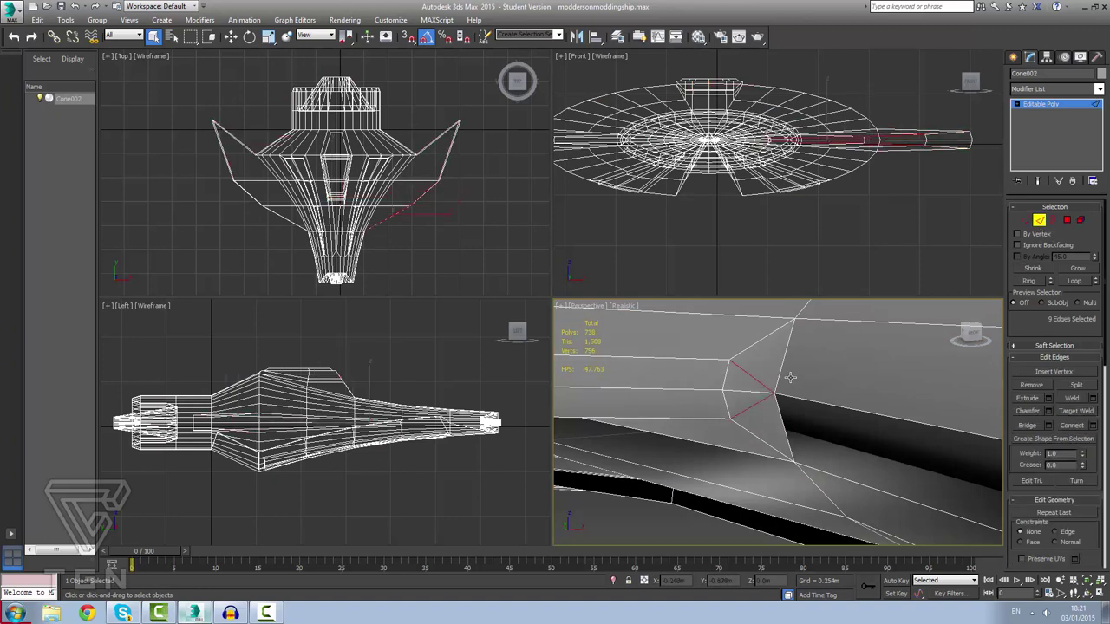
{"action": "key", "text": "ctrl+z"}
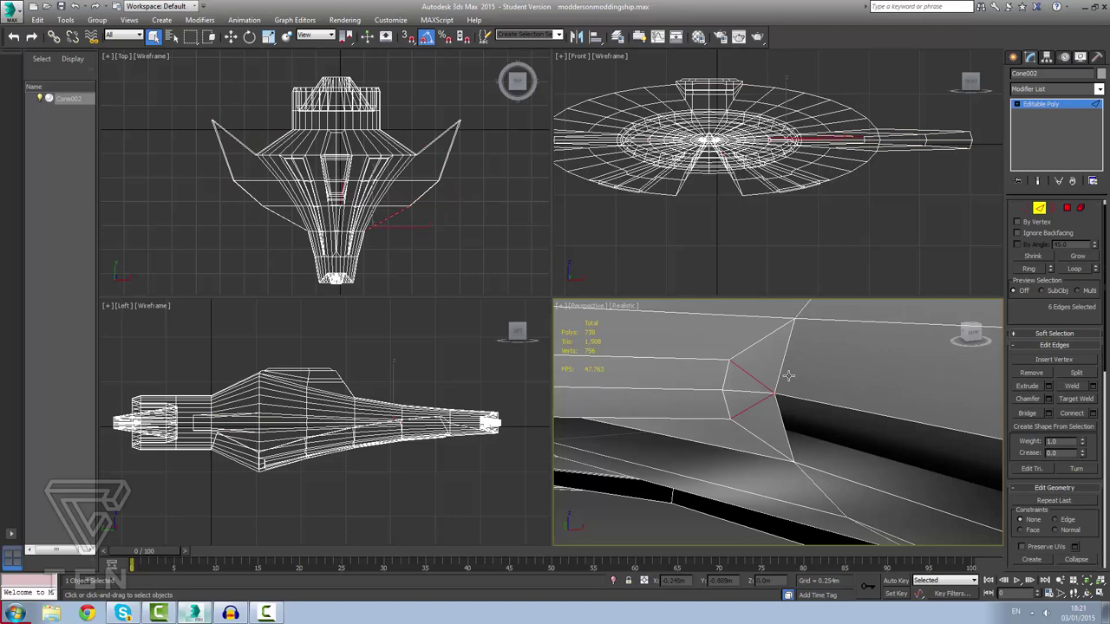
Add the +X wing's lower front rim edge nearest the hull and the middle front section's upper and lower rim edges to the selection.
{"action": "scroll", "coordinate": [790, 376], "scroll_direction": "down", "scroll_amount": 10}
{"action": "scroll", "coordinate": [817, 383], "scroll_direction": "up", "scroll_amount": 10}
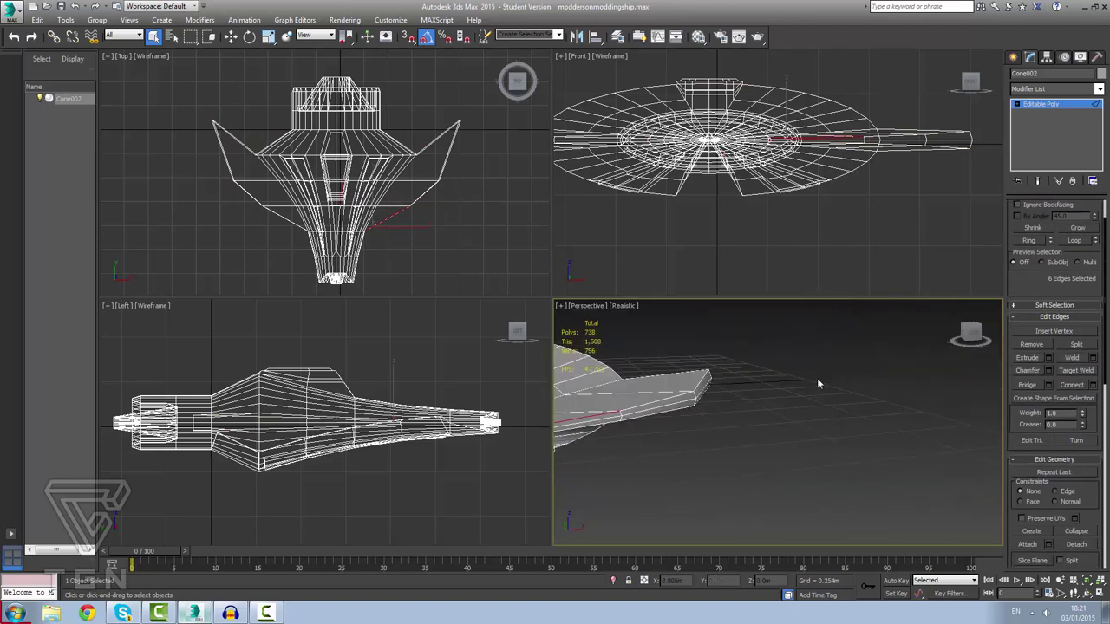
{"action": "scroll", "coordinate": [695, 404], "scroll_direction": "up", "scroll_amount": 5}
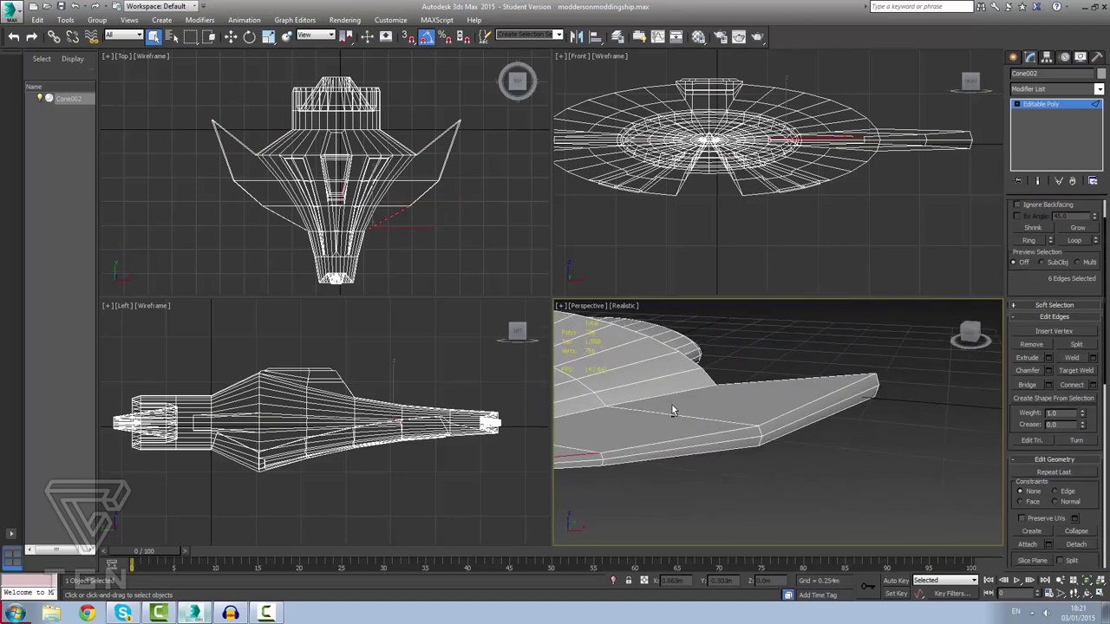
{"action": "scroll", "coordinate": [652, 406], "scroll_direction": "down", "scroll_amount": 8}
{"action": "scroll", "coordinate": [642, 418], "scroll_direction": "up", "scroll_amount": 12}
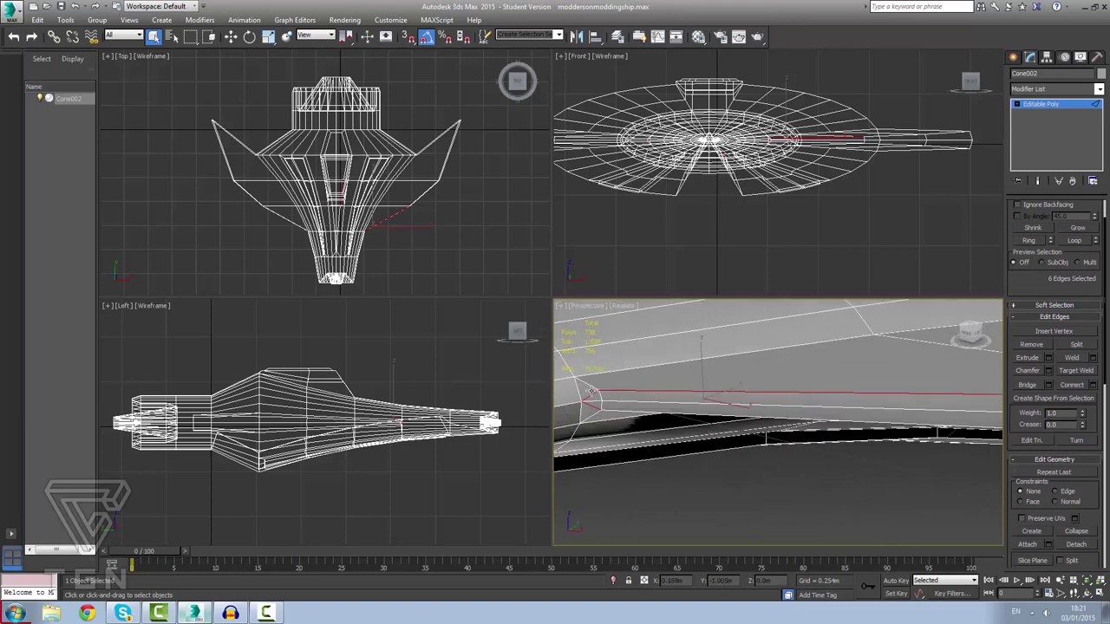
{"action": "left_click", "coordinate": [640, 413], "text": "ctrl"}
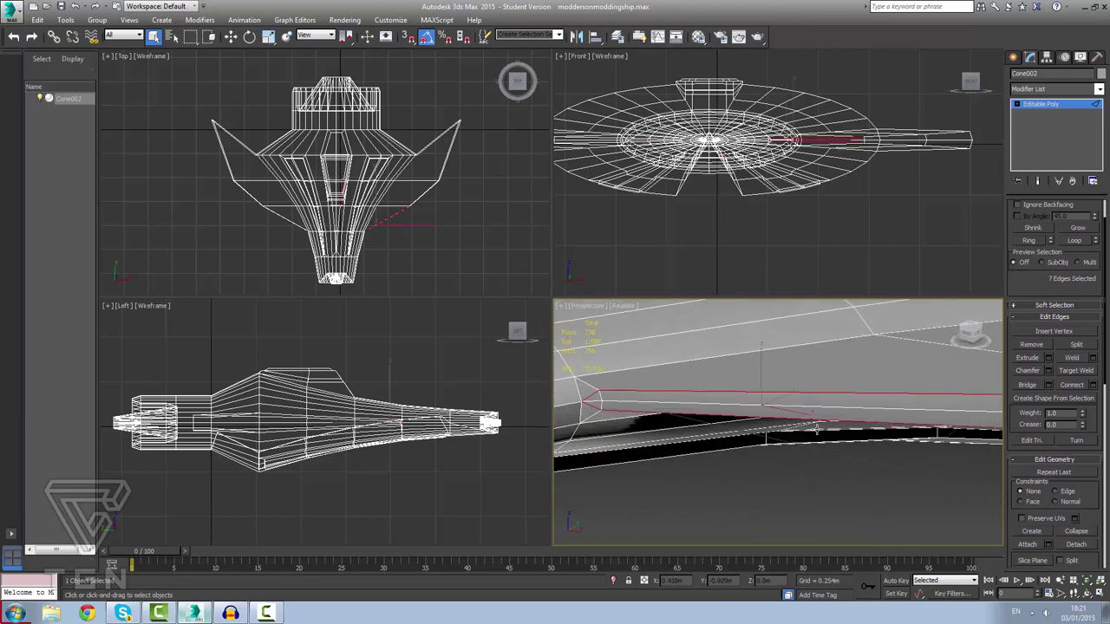
{"action": "middle_click_drag", "start_coordinate": [817, 429], "coordinate": [679, 358]}
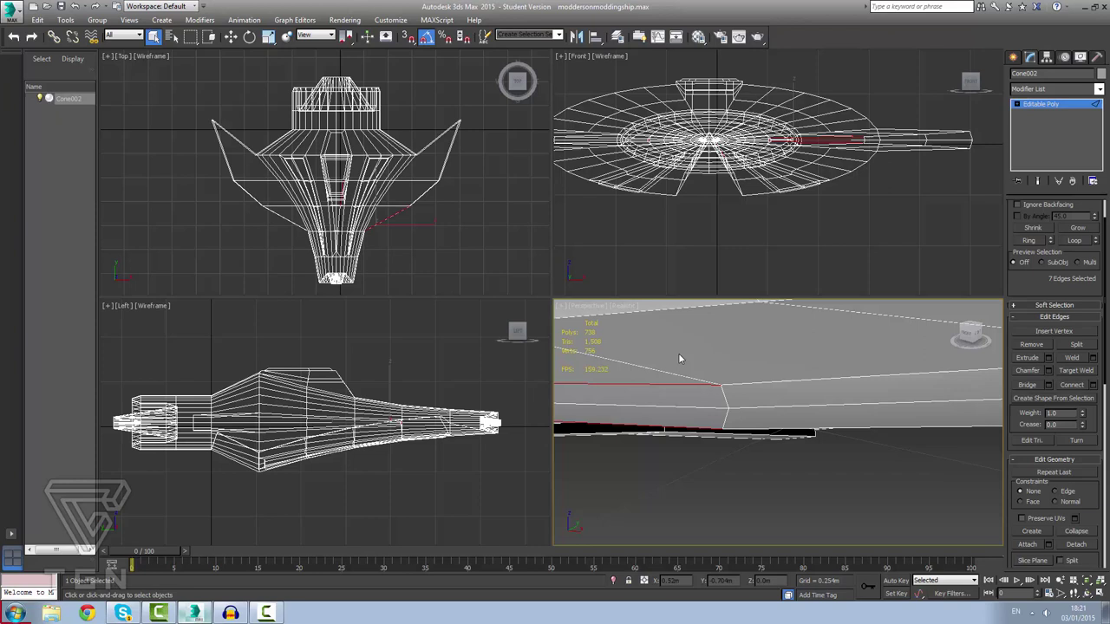
{"action": "left_click", "coordinate": [780, 382], "text": "ctrl"}
{"action": "left_click", "coordinate": [793, 426], "text": "ctrl"}
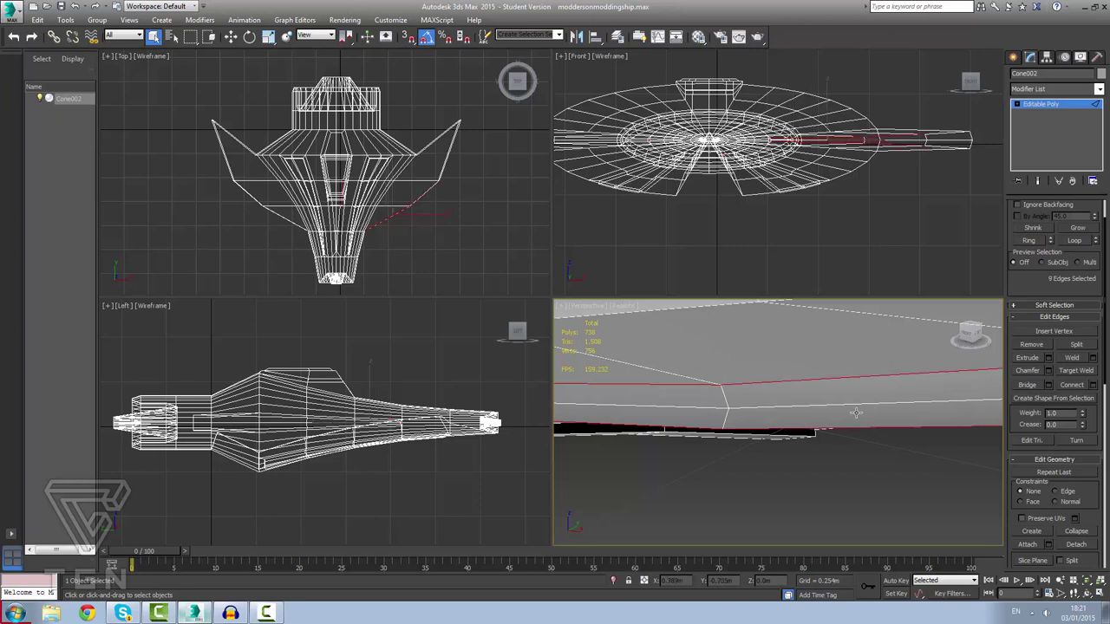
Add the upper and lower rim edges on the +X wing's outer side to the selection.
{"action": "middle_click_drag", "start_coordinate": [841, 418], "coordinate": [711, 444]}
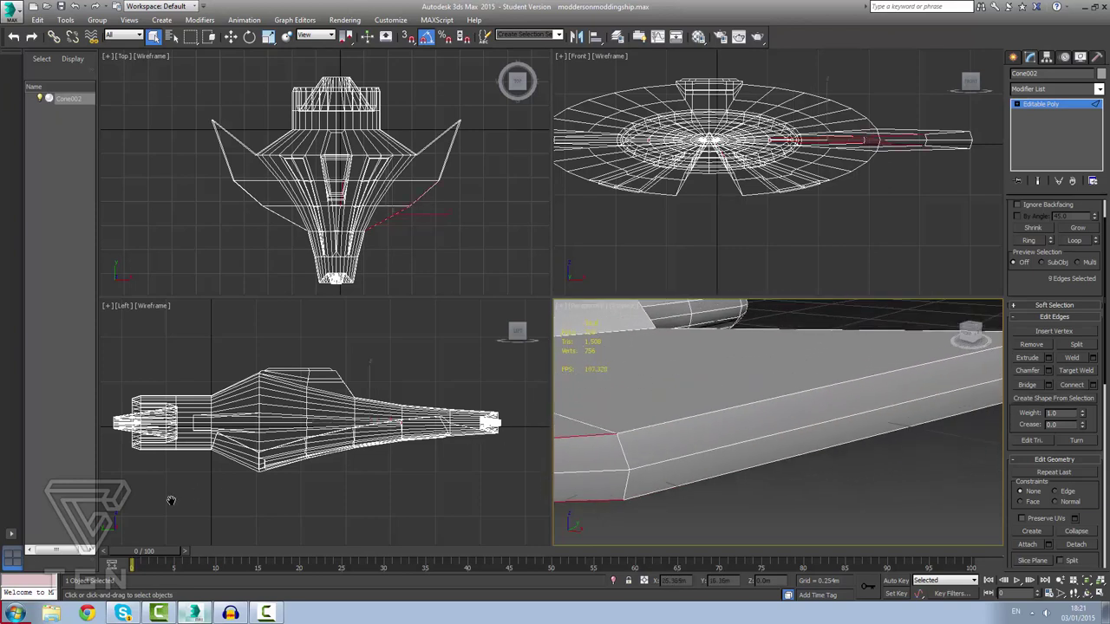
{"action": "left_click", "coordinate": [688, 419], "text": "ctrl"}
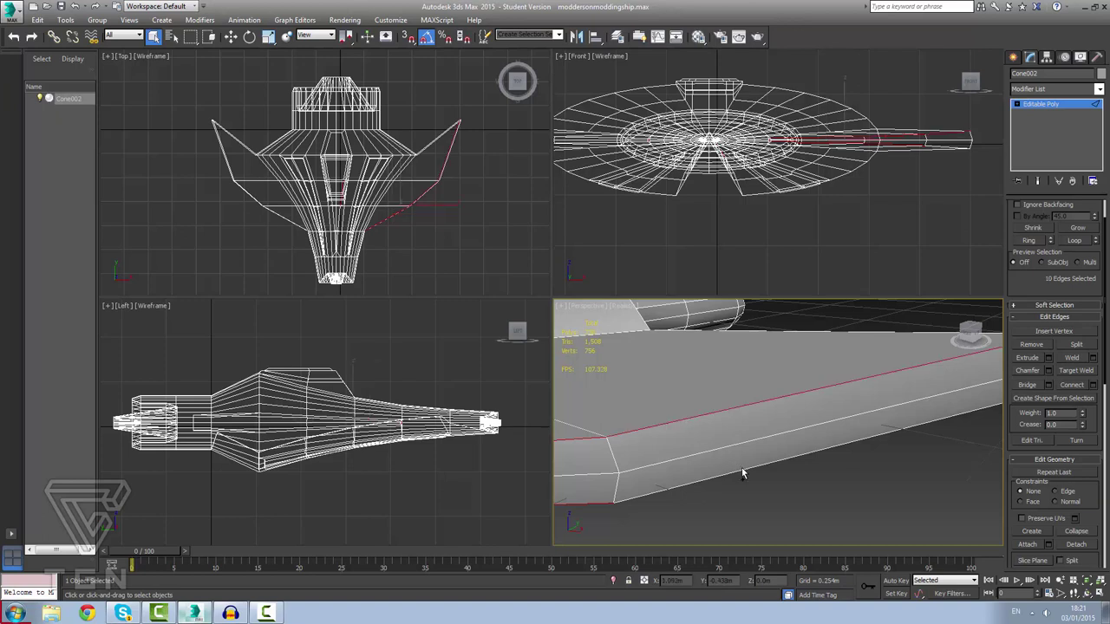
{"action": "left_click", "coordinate": [742, 479], "text": "ctrl"}
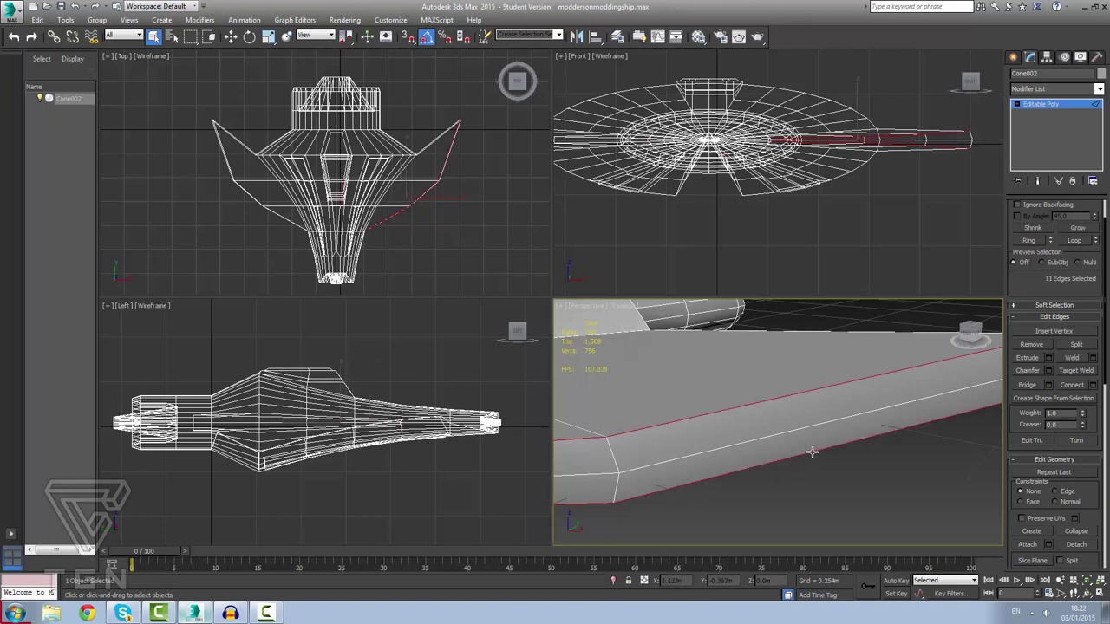
Add the +X wing's upper and lower rear rim edges to the edge selection.
{"action": "middle_click_drag", "start_coordinate": [813, 451], "coordinate": [581, 489], "text": "alt"}
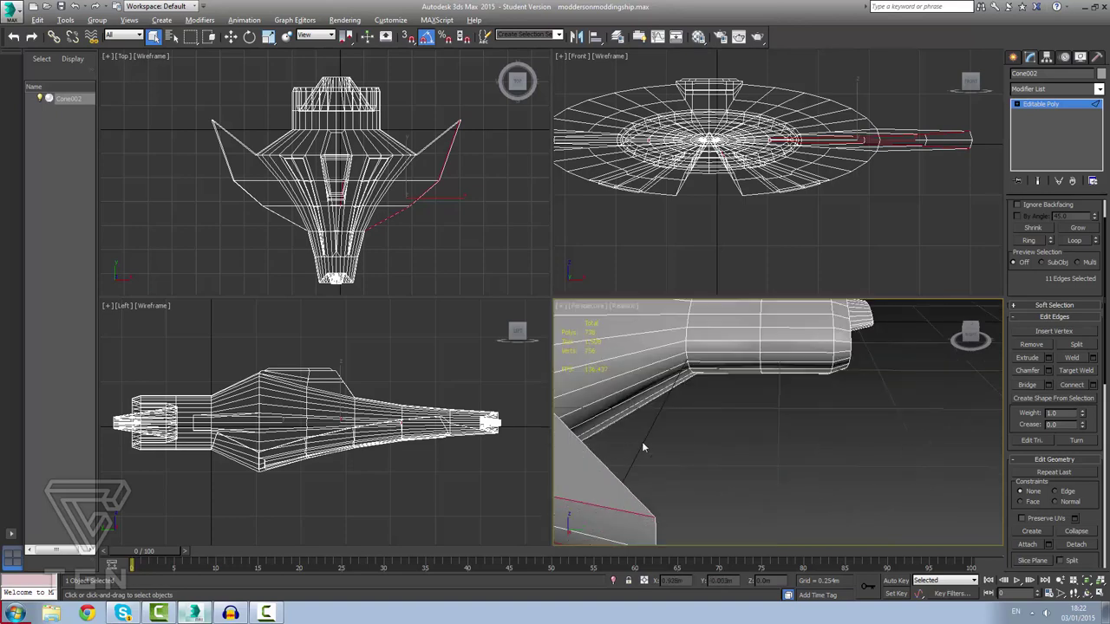
{"action": "middle_click_drag", "start_coordinate": [643, 443], "coordinate": [506, 438], "text": "alt"}
{"action": "scroll", "coordinate": [570, 394], "scroll_direction": "down", "scroll_amount": 12}
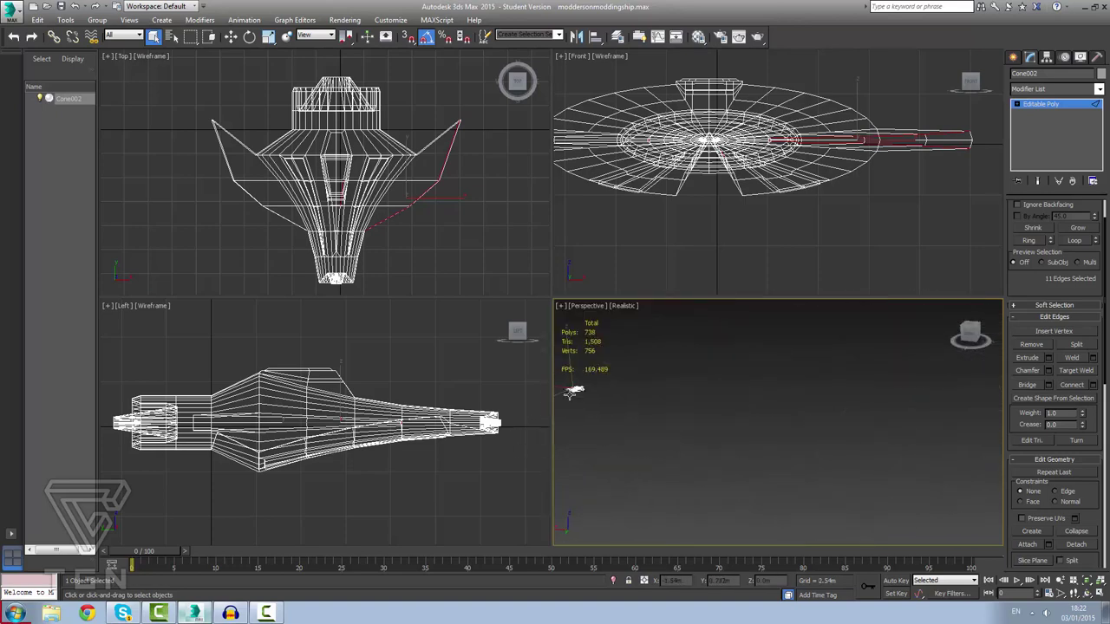
{"action": "scroll", "coordinate": [572, 392], "scroll_direction": "up", "scroll_amount": 15}
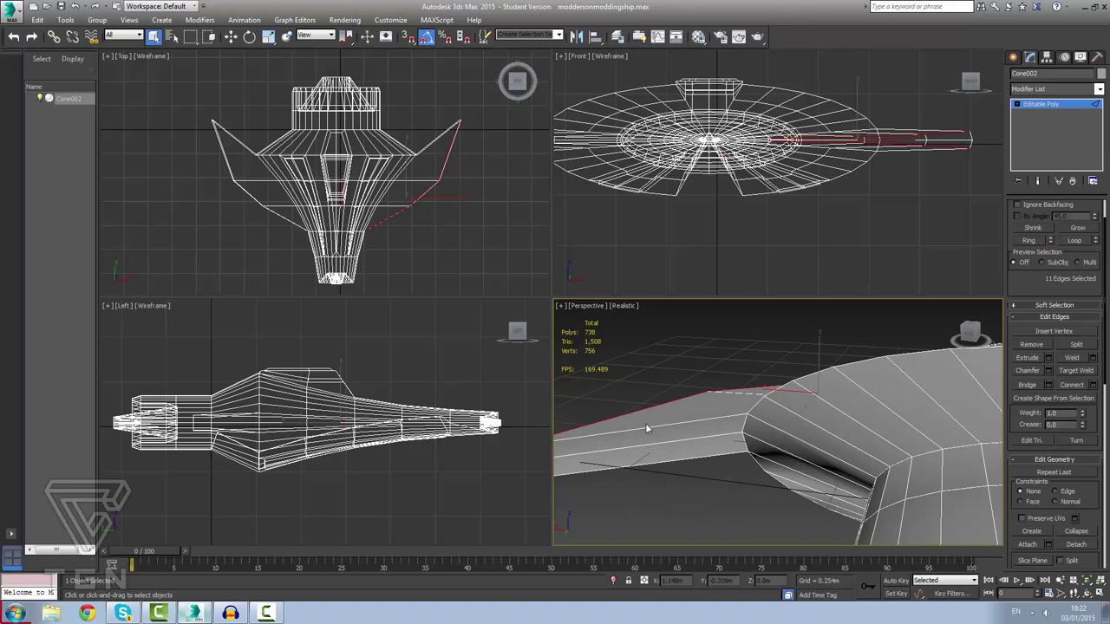
{"action": "left_click", "coordinate": [646, 427], "text": "ctrl"}
{"action": "left_click", "coordinate": [651, 462], "text": "ctrl"}
Add the -X wing's upper and lower rear rim edges to the edge selection.
{"action": "scroll", "coordinate": [711, 471], "scroll_direction": "down", "scroll_amount": 4}
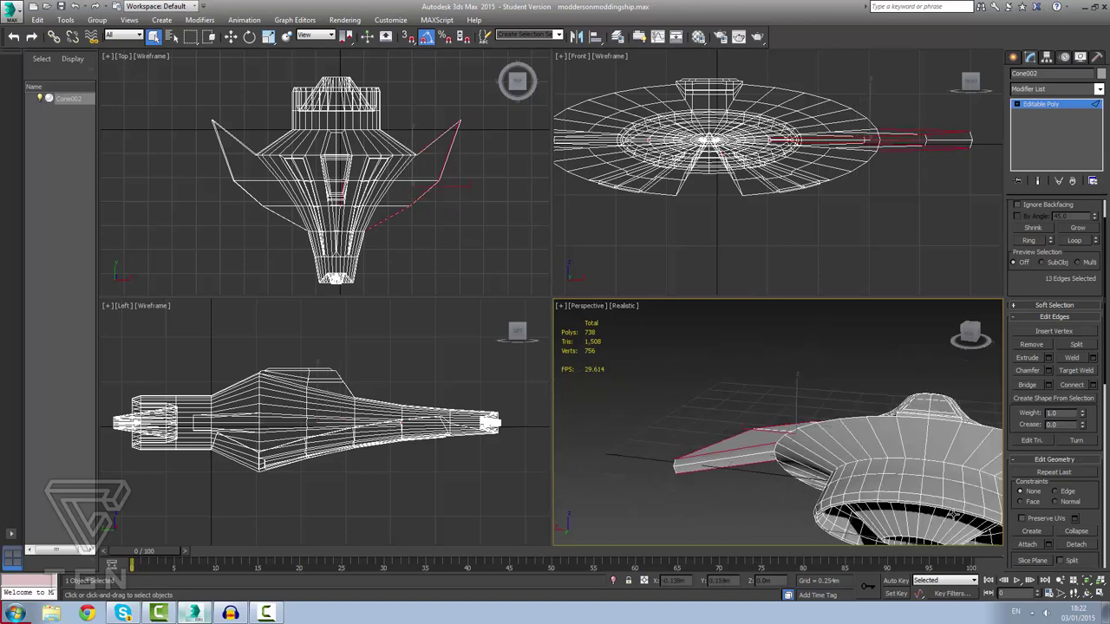
{"action": "scroll", "coordinate": [954, 515], "scroll_direction": "down", "scroll_amount": 2}
{"action": "scroll", "coordinate": [975, 497], "scroll_direction": "up", "scroll_amount": 5}
{"action": "middle_click_drag", "start_coordinate": [976, 498], "coordinate": [729, 492]}
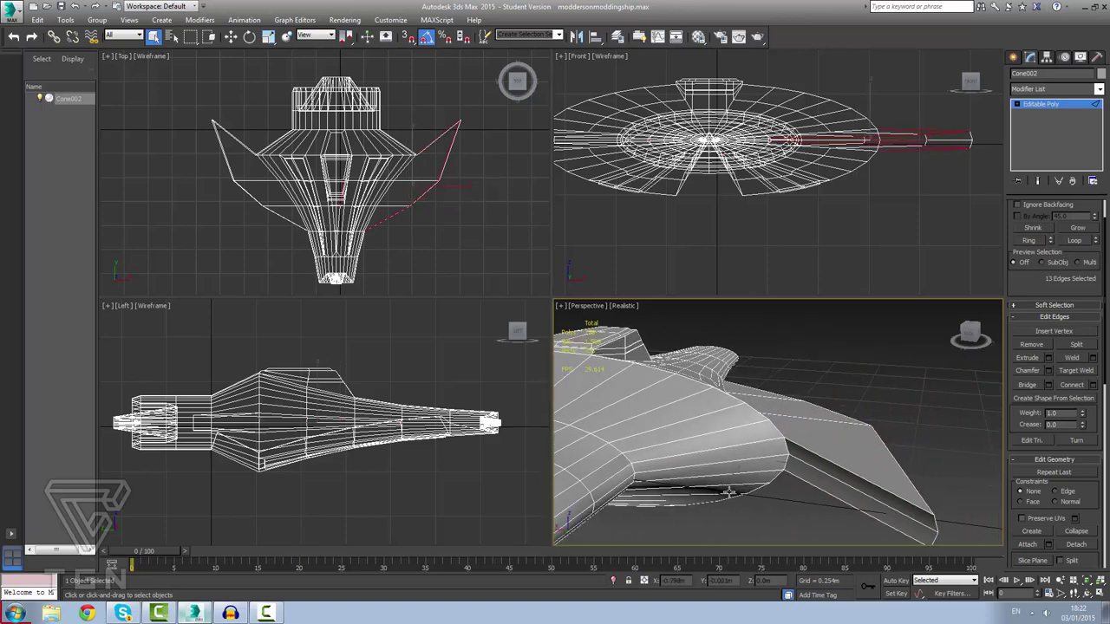
{"action": "left_click", "coordinate": [839, 467], "text": "ctrl"}
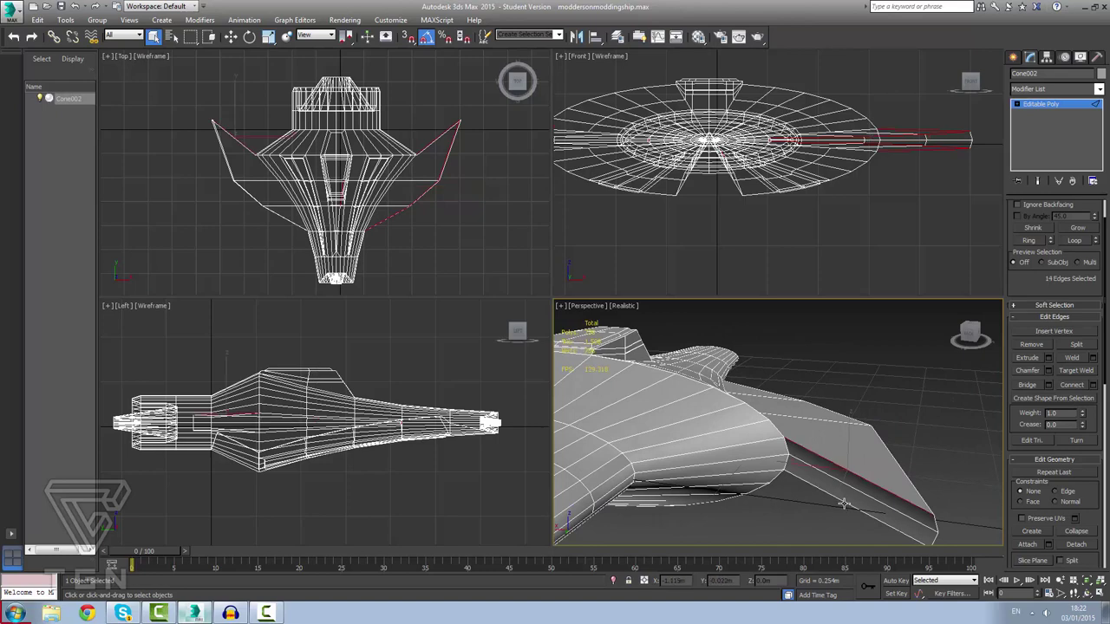
{"action": "left_click", "coordinate": [844, 504], "text": "ctrl"}
Add the -X wing's upper and lower rim edges on the outer side and the adjoining middle front section.
{"action": "middle_click_drag", "start_coordinate": [917, 485], "coordinate": [634, 473], "text": "alt"}
{"action": "left_click", "coordinate": [631, 469], "text": "ctrl"}
{"action": "left_click", "coordinate": [639, 491], "text": "ctrl"}
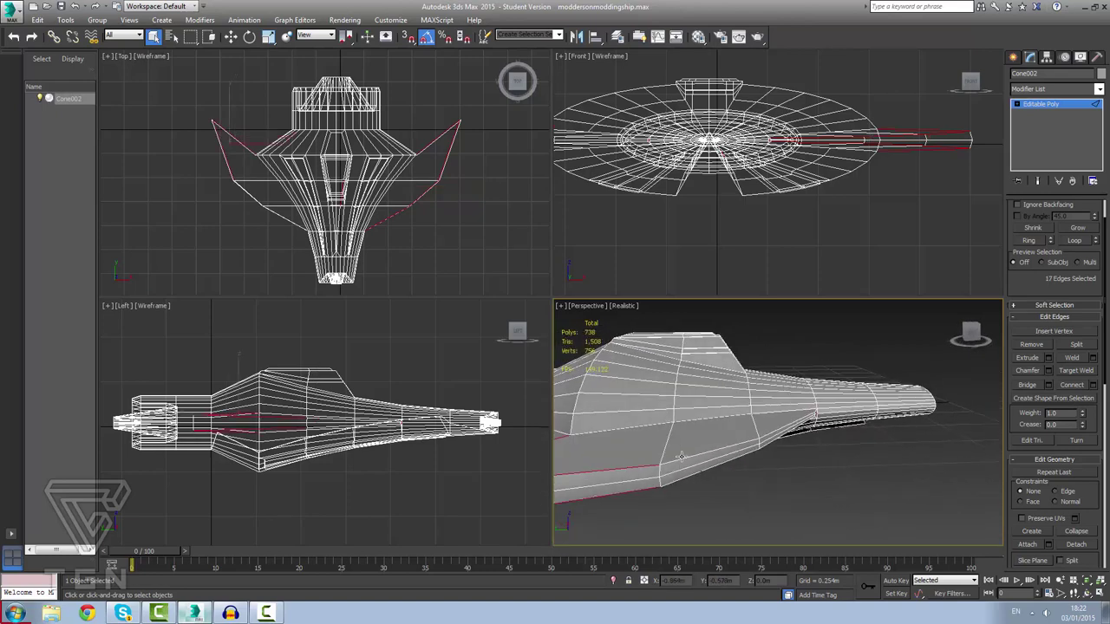
{"action": "left_click", "coordinate": [682, 460], "text": "ctrl"}
{"action": "left_click", "coordinate": [770, 438], "text": "ctrl"}
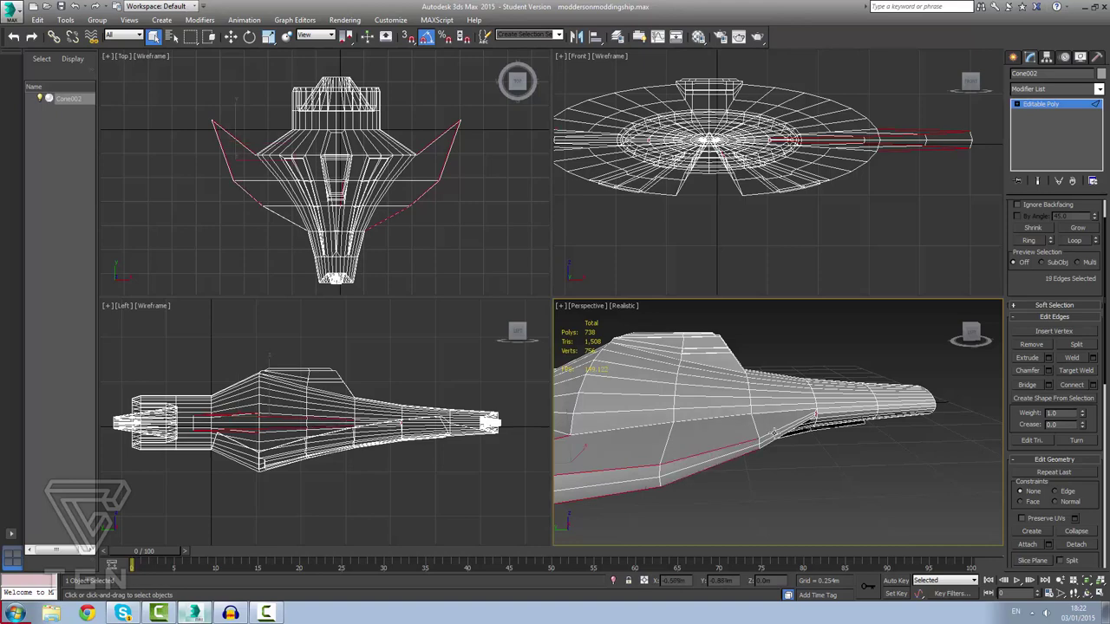
Add the remaining wing edges beside the hull to the selection and set up an edge chamfer of 0.005 m.
{"action": "left_click", "coordinate": [771, 435], "text": "ctrl"}
{"action": "left_click", "coordinate": [766, 444], "text": "ctrl"}
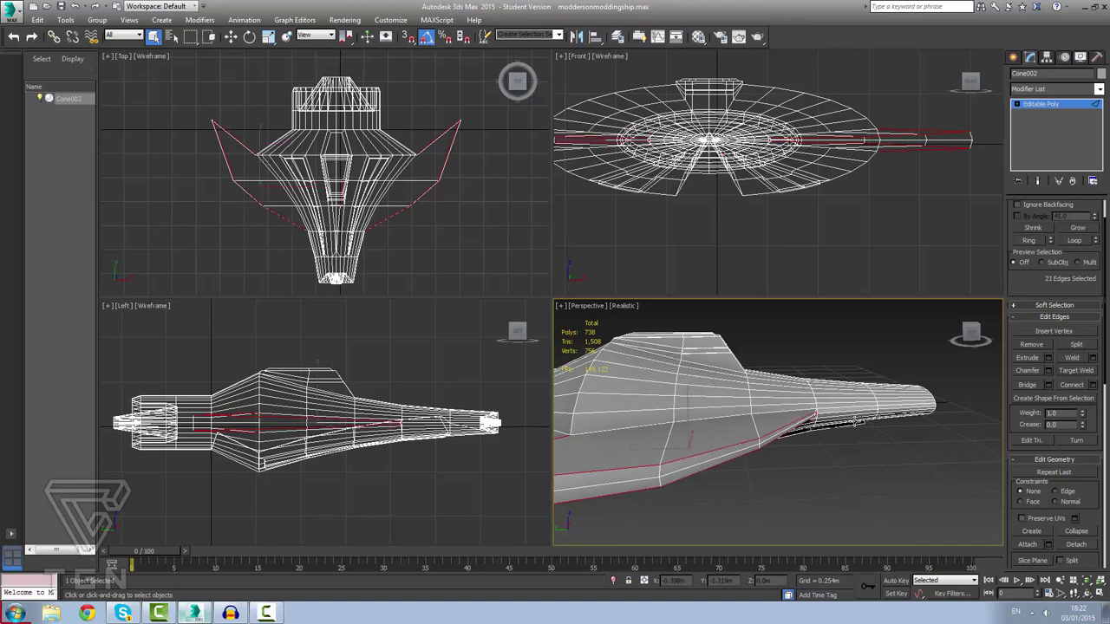
{"action": "middle_click_drag", "start_coordinate": [854, 422], "coordinate": [724, 404], "text": "alt"}
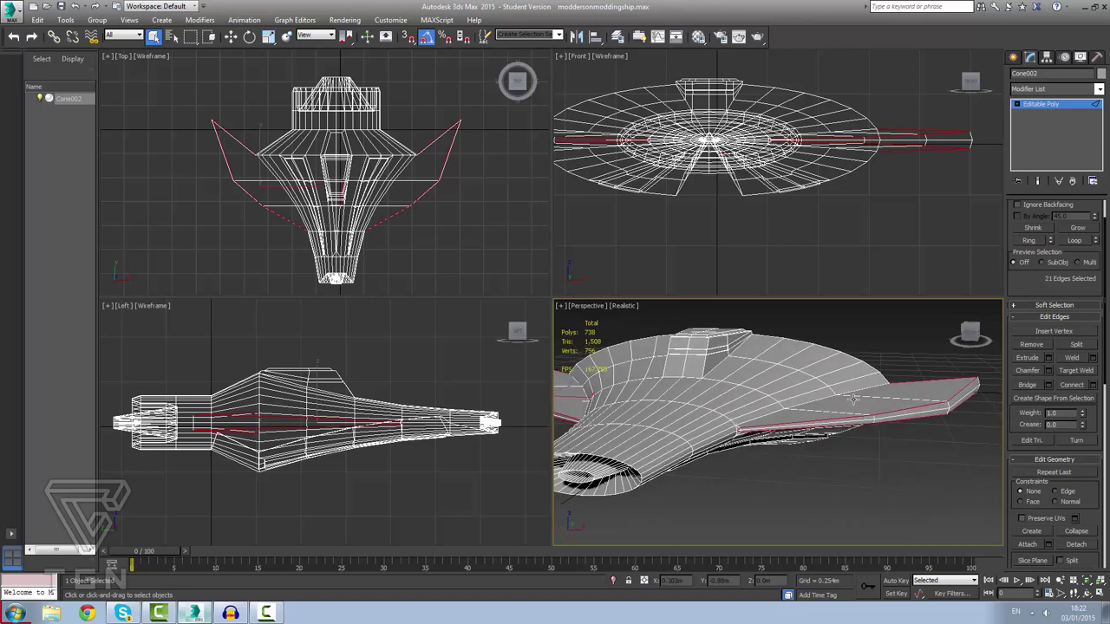
{"action": "left_click", "coordinate": [1047, 371]}
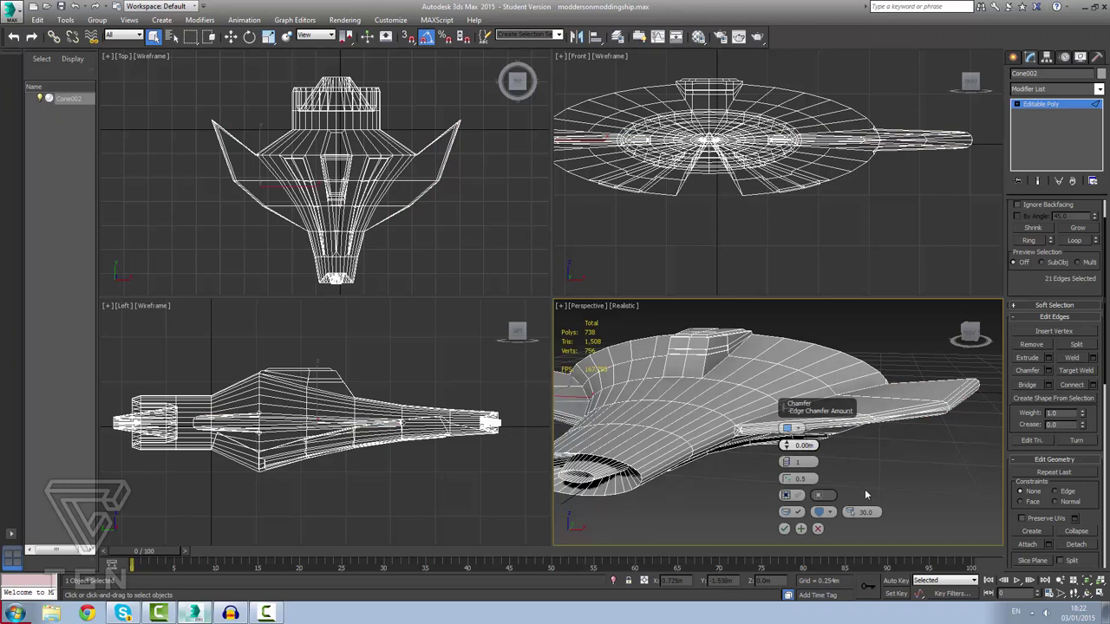
{"action": "key", "text": "BackSpace"}
{"action": "type", "text": "5"}
{"action": "key", "text": "Return"}
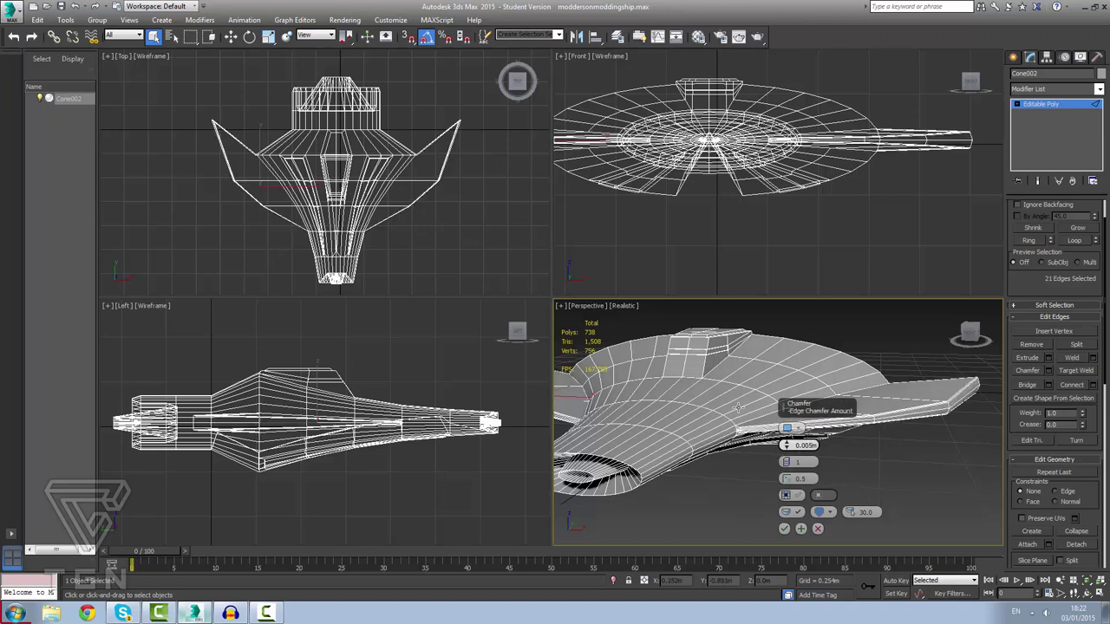
Examine the chamfer preview where the wings meet the hull, along both wing edges and around the hull's narrow end.
{"action": "scroll", "coordinate": [739, 431], "scroll_direction": "up", "scroll_amount": 3}
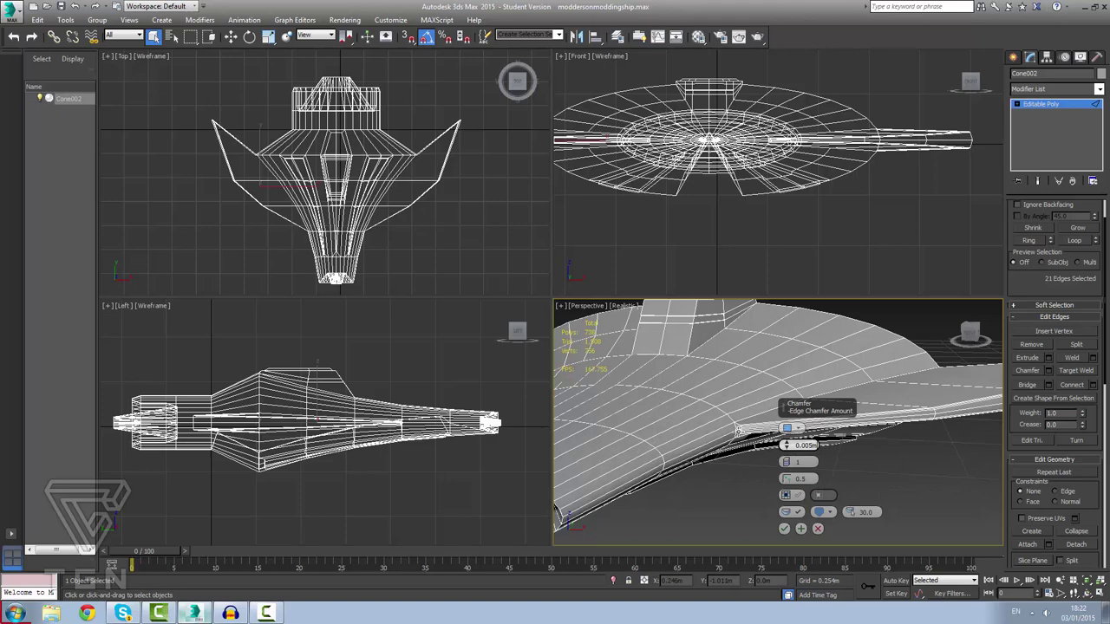
{"action": "scroll", "coordinate": [738, 431], "scroll_direction": "up", "scroll_amount": 4}
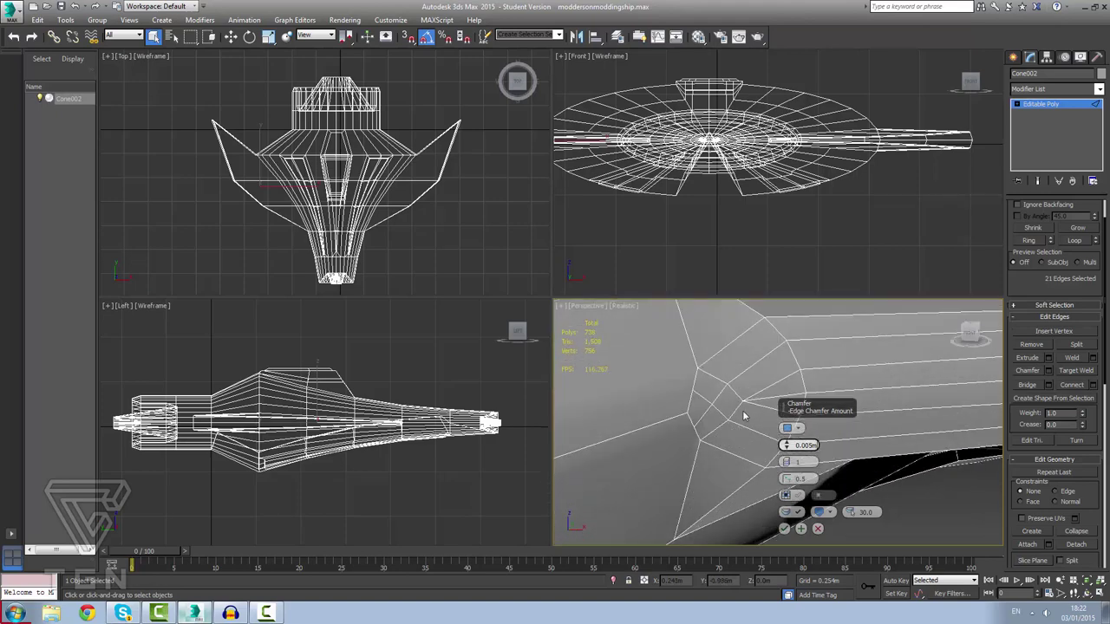
{"action": "scroll", "coordinate": [734, 395], "scroll_direction": "down", "scroll_amount": 2}
{"action": "scroll", "coordinate": [736, 394], "scroll_direction": "up", "scroll_amount": 2}
{"action": "scroll", "coordinate": [736, 393], "scroll_direction": "down", "scroll_amount": 4}
{"action": "middle_click_drag", "start_coordinate": [752, 383], "coordinate": [494, 468], "text": "alt"}
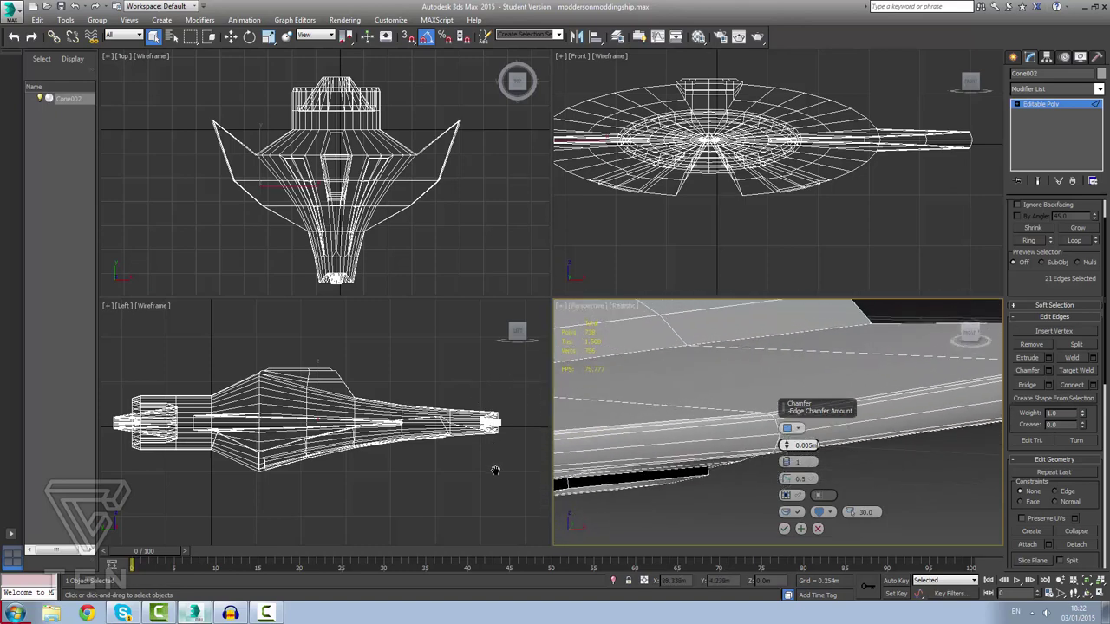
{"action": "middle_click_drag", "start_coordinate": [957, 364], "coordinate": [543, 403], "text": "alt"}
{"action": "middle_click_drag", "start_coordinate": [936, 429], "coordinate": [656, 370], "text": "alt"}
{"action": "scroll", "coordinate": [661, 372], "scroll_direction": "down", "scroll_amount": 10}
{"action": "scroll", "coordinate": [720, 370], "scroll_direction": "up", "scroll_amount": 8}
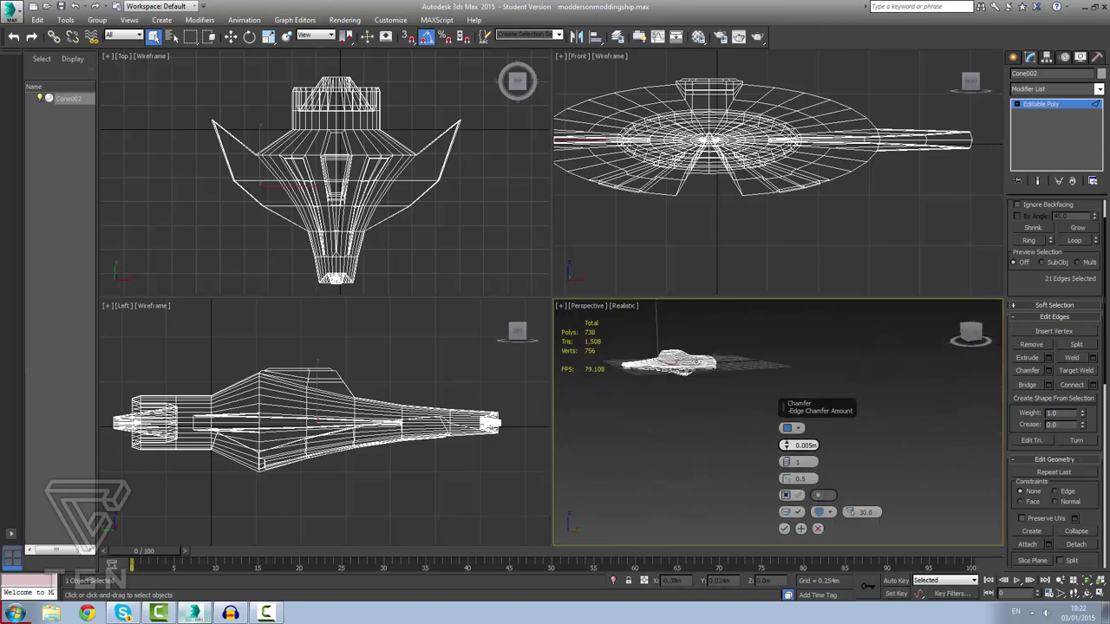
{"action": "middle_click_drag", "start_coordinate": [830, 352], "coordinate": [698, 358], "text": "alt"}
{"action": "scroll", "coordinate": [654, 366], "scroll_direction": "down", "scroll_amount": 6}
{"action": "scroll", "coordinate": [589, 386], "scroll_direction": "up", "scroll_amount": 6}
{"action": "scroll", "coordinate": [587, 386], "scroll_direction": "up", "scroll_amount": 5}
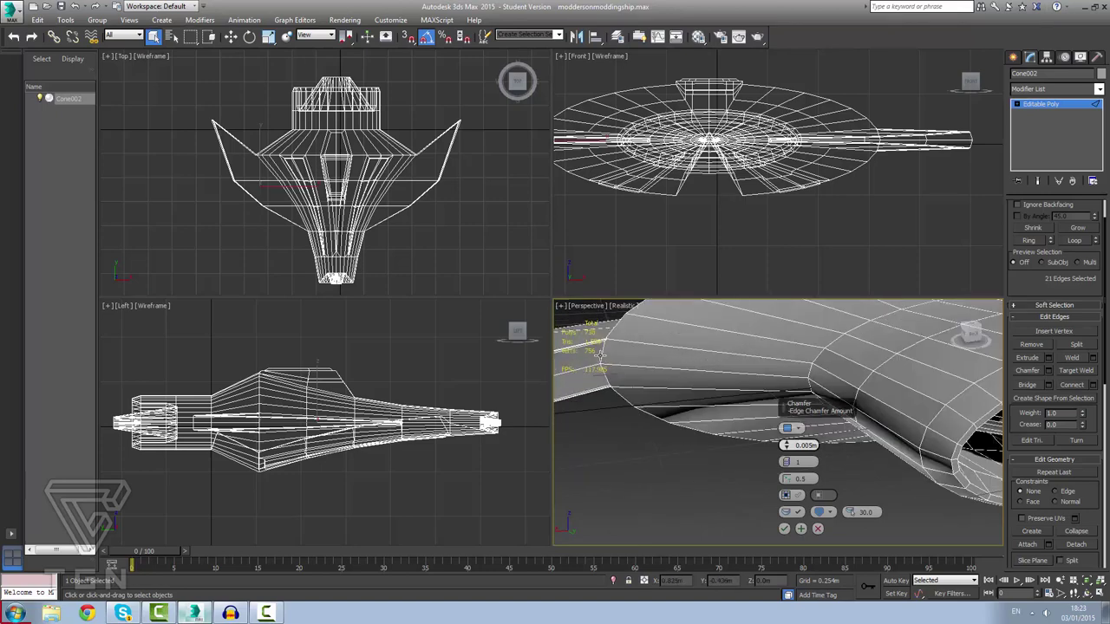
{"action": "middle_click_drag", "start_coordinate": [630, 351], "coordinate": [895, 448], "text": "alt"}
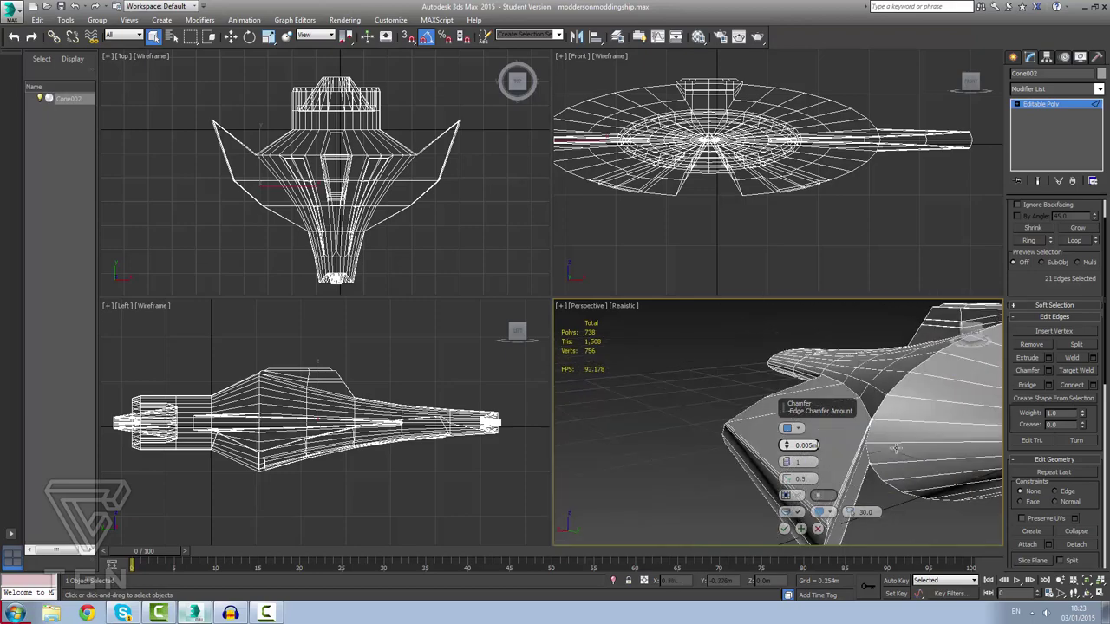
{"action": "middle_click_drag", "start_coordinate": [760, 387], "coordinate": [917, 345], "text": "alt"}
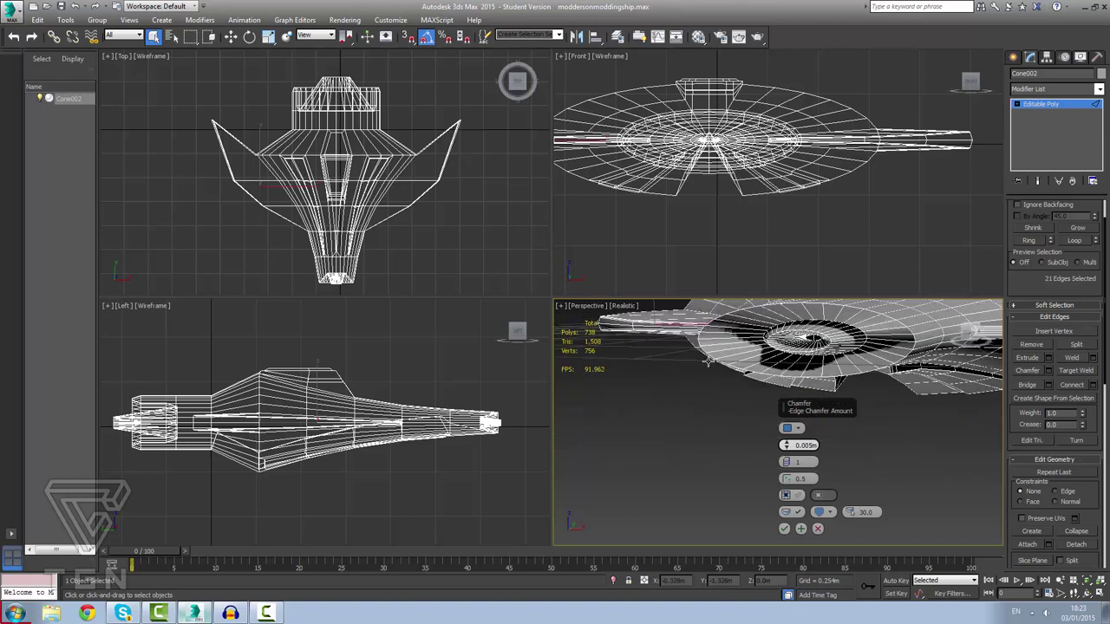
{"action": "scroll", "coordinate": [887, 319], "scroll_direction": "up", "scroll_amount": 4}
Apply the 0.005 m chamfer to the selected wing edges.
{"action": "left_click", "coordinate": [911, 328]}
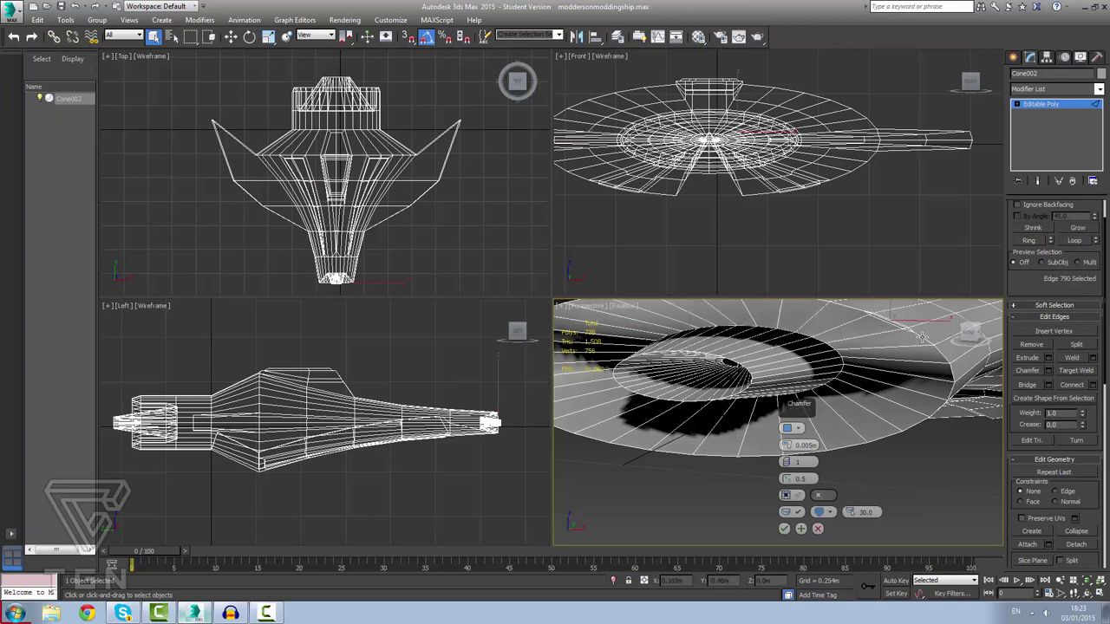
{"action": "key", "text": "ctrl+z"}
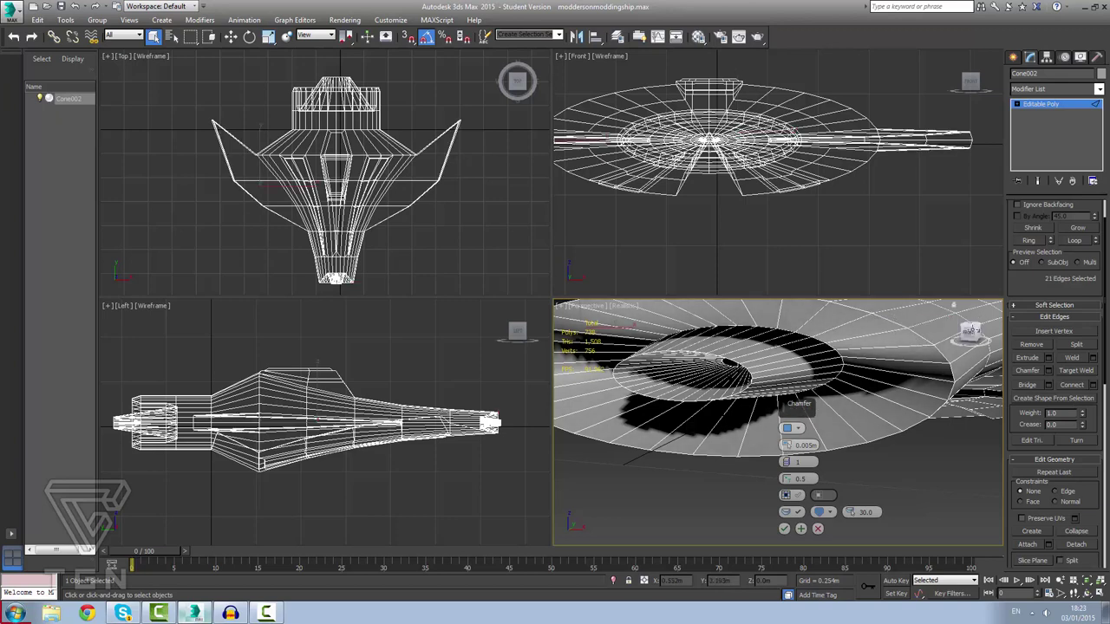
{"action": "left_click", "coordinate": [785, 529]}
Select the full edge loop around the outer rim of the opening at the hull's narrow end.
{"action": "left_click", "coordinate": [933, 333]}
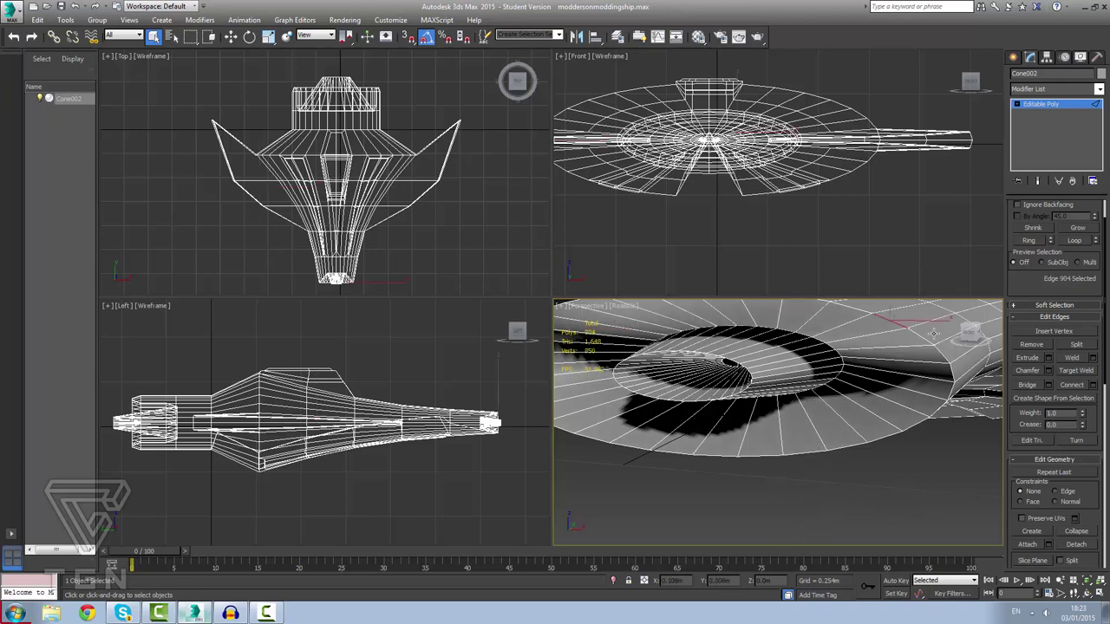
{"action": "left_click", "coordinate": [921, 338], "text": "ctrl"}
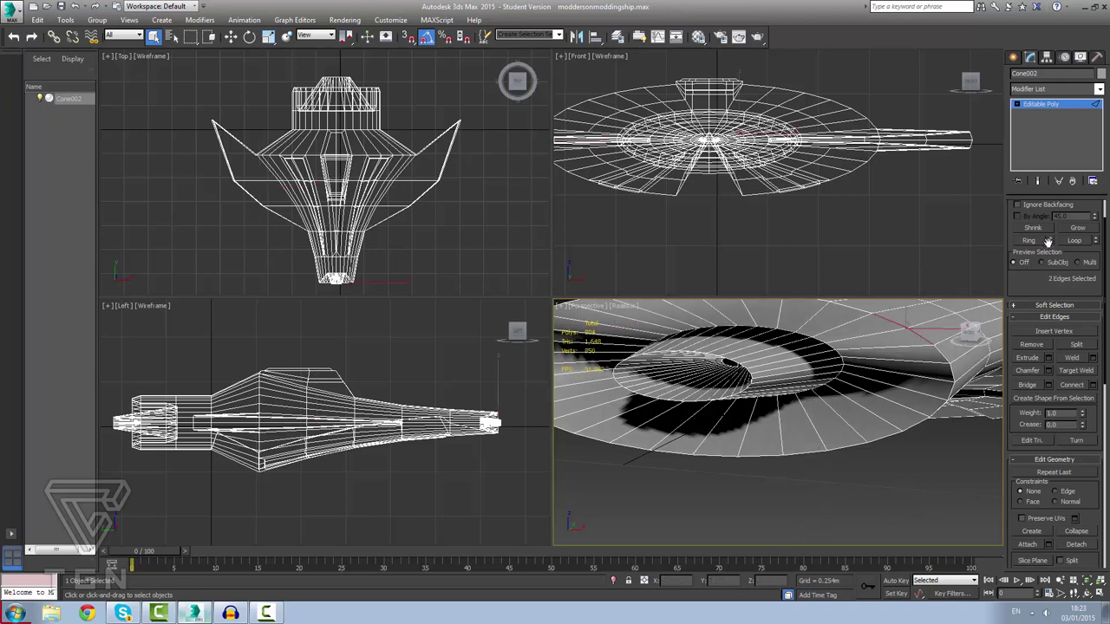
{"action": "left_click", "coordinate": [1074, 240]}
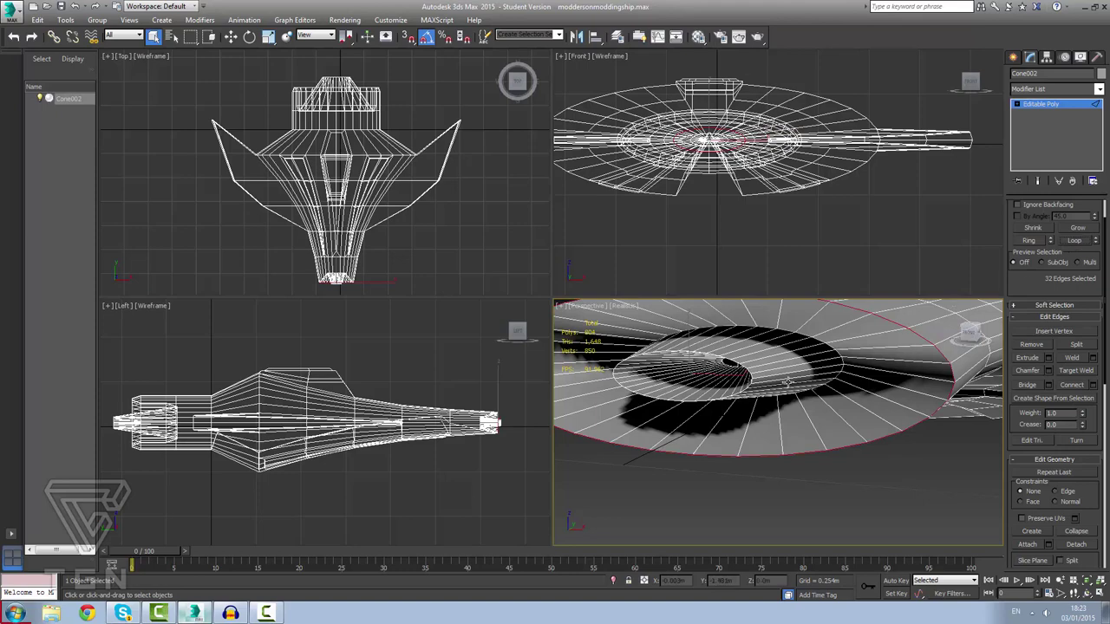
{"action": "middle_click_drag", "start_coordinate": [787, 382], "coordinate": [921, 416], "text": "alt"}
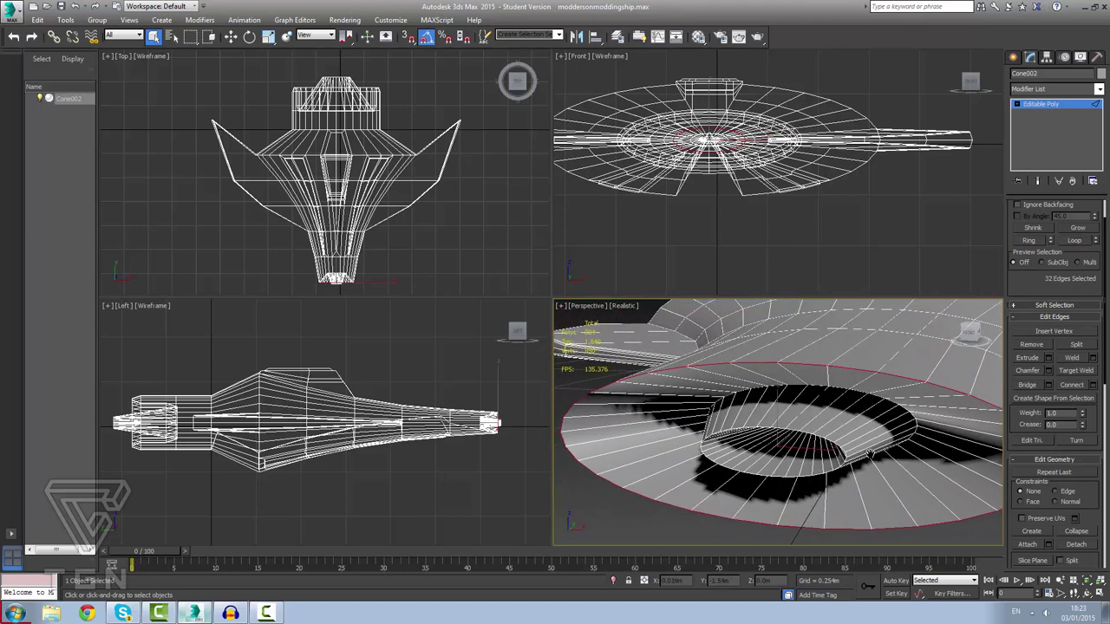
{"action": "left_click", "coordinate": [1048, 370]}
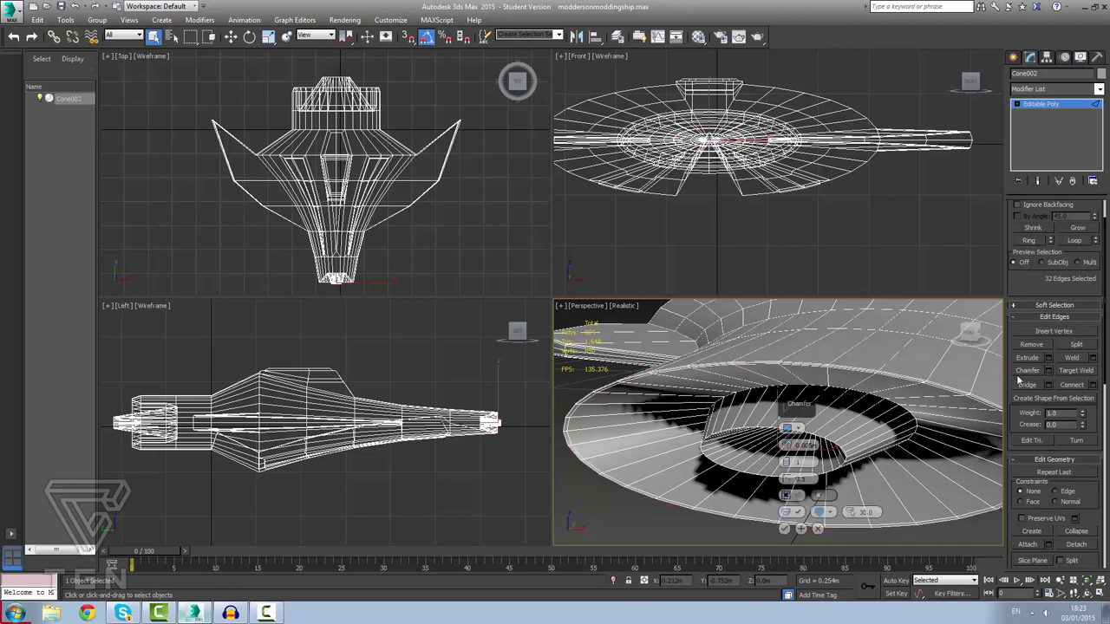
{"action": "left_click", "coordinate": [811, 446]}
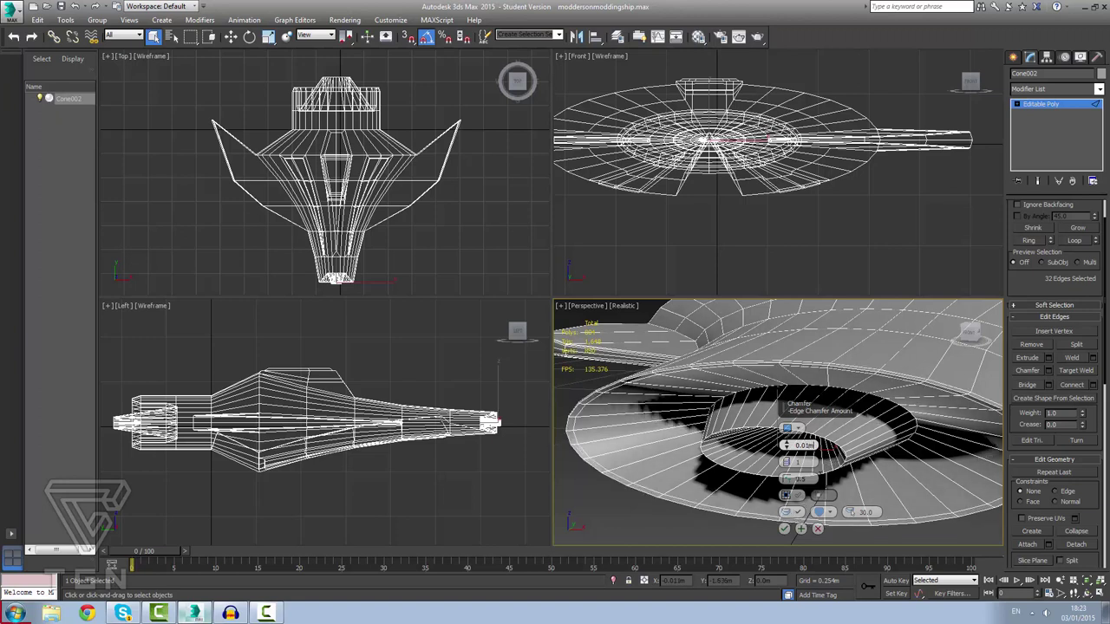
{"action": "middle_click_drag", "start_coordinate": [790, 429], "coordinate": [858, 466], "text": "alt"}
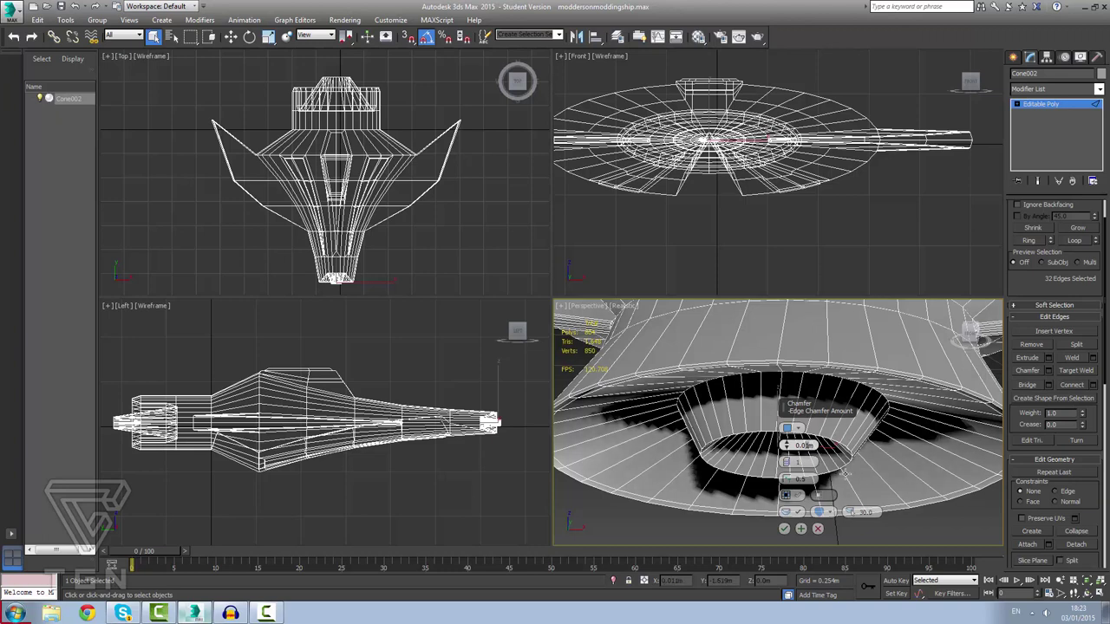
{"action": "key", "text": "5"}
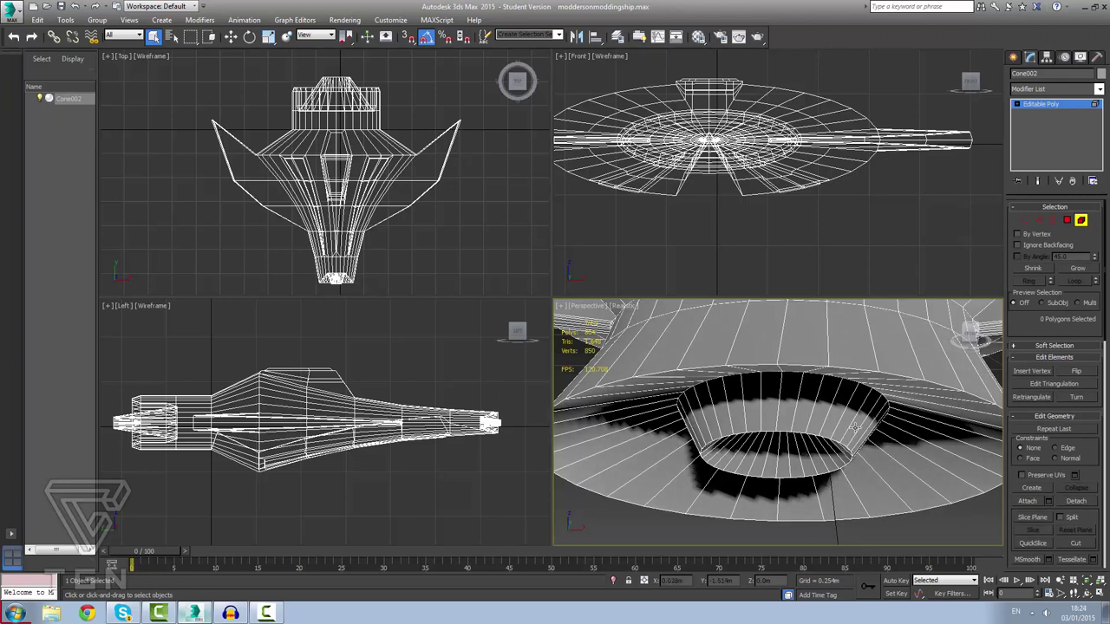
{"action": "key", "text": "2"}
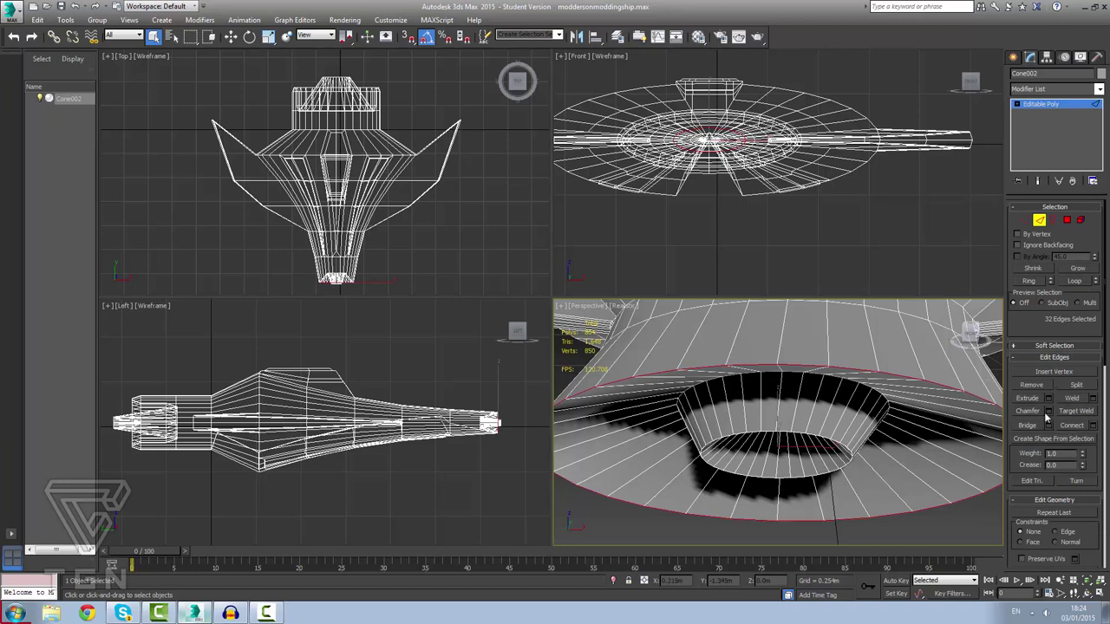
Try a 0.05 m chamfer on the outer rim loop and examine its preview from several angles.
{"action": "left_click", "coordinate": [1047, 412]}
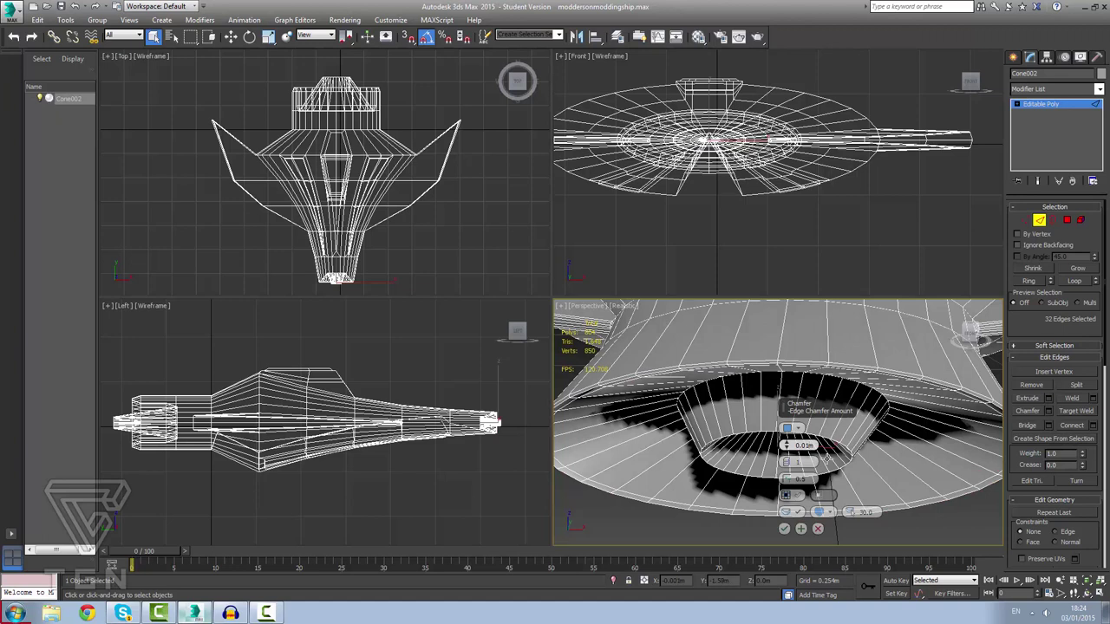
{"action": "type", "text": "5"}
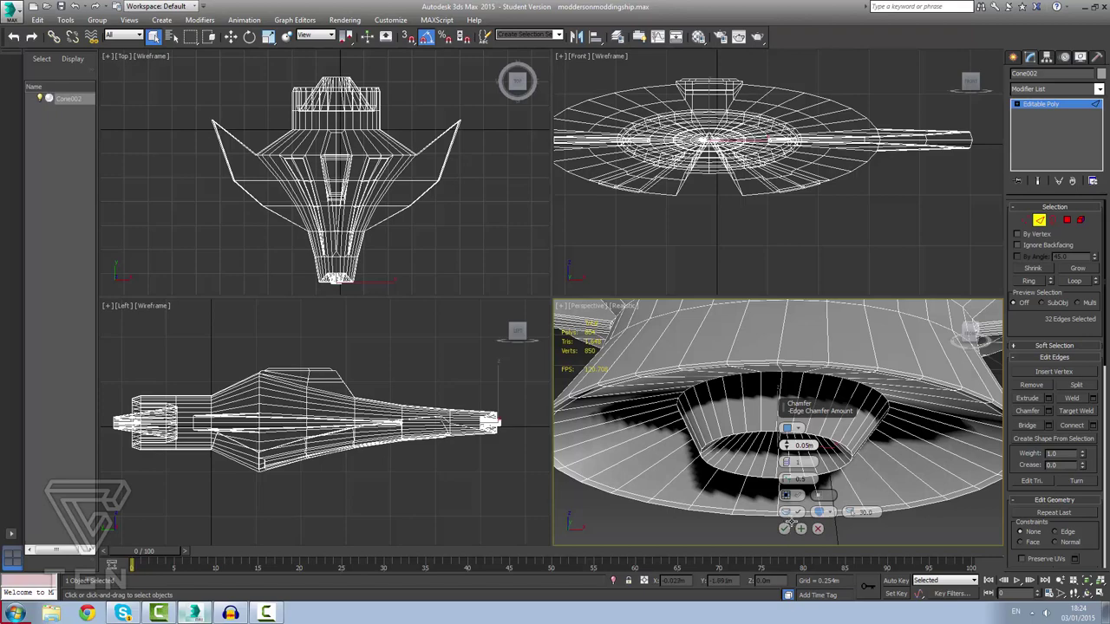
{"action": "key", "text": "Return"}
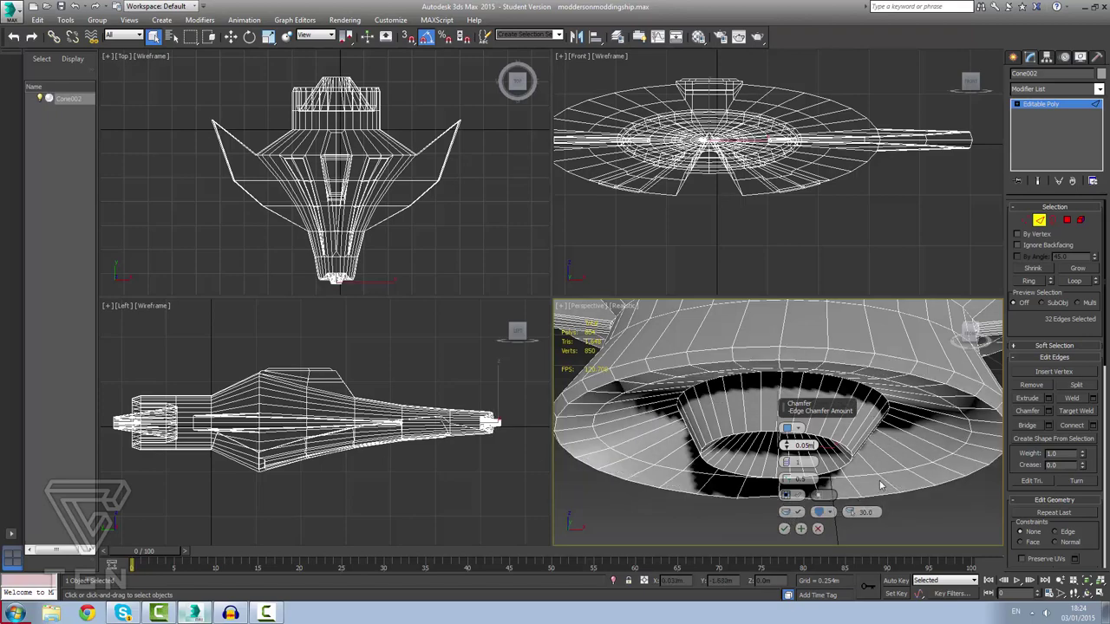
{"action": "middle_click_drag", "start_coordinate": [882, 458], "coordinate": [855, 441], "text": "alt"}
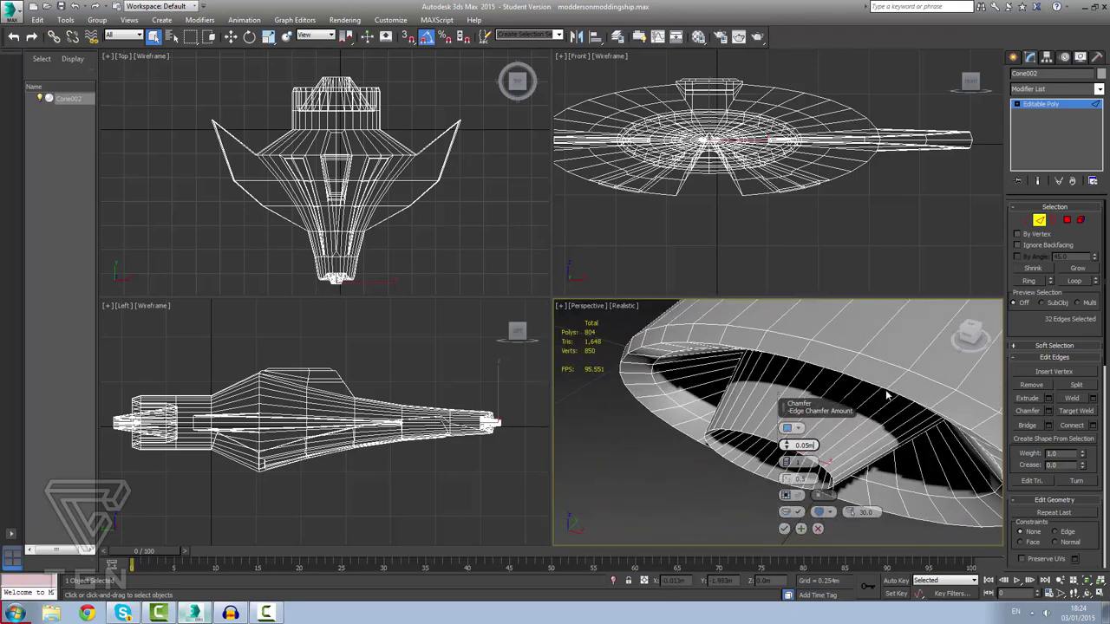
{"action": "scroll", "coordinate": [887, 393], "scroll_direction": "down", "scroll_amount": 5}
{"action": "scroll", "coordinate": [920, 379], "scroll_direction": "down", "scroll_amount": 2}
{"action": "scroll", "coordinate": [920, 398], "scroll_direction": "up", "scroll_amount": 7}
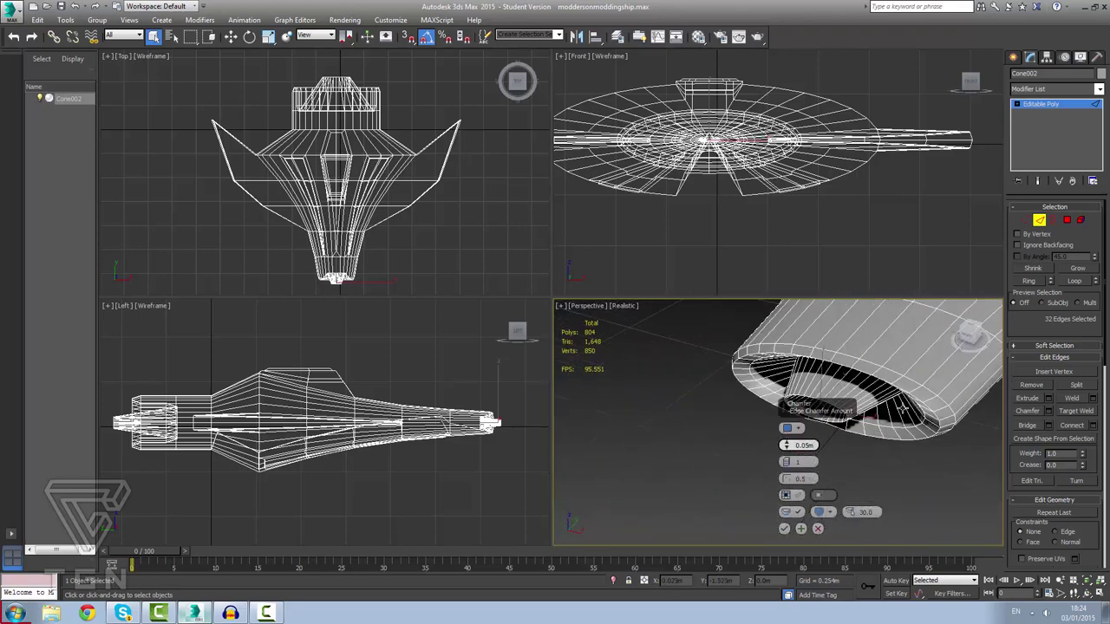
{"action": "scroll", "coordinate": [889, 413], "scroll_direction": "down", "scroll_amount": 3}
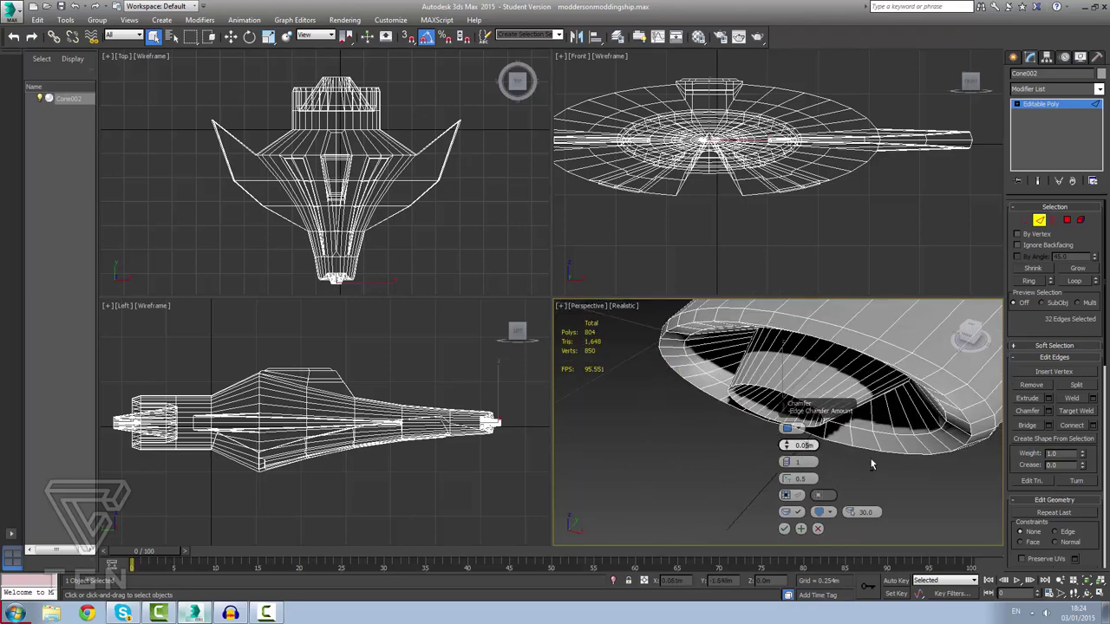
{"action": "middle_click_drag", "start_coordinate": [869, 457], "coordinate": [907, 422], "text": "alt"}
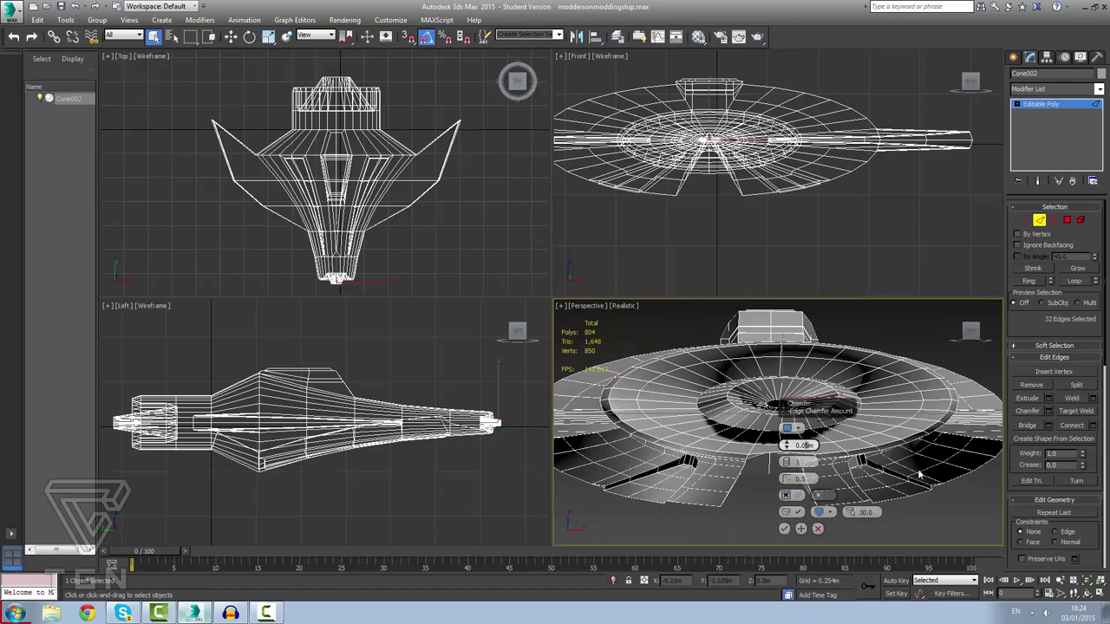
Chamfer the border around the outer rim of the narrow-end opening by 0.03 m with 2 segments.
{"action": "key", "text": "3"}
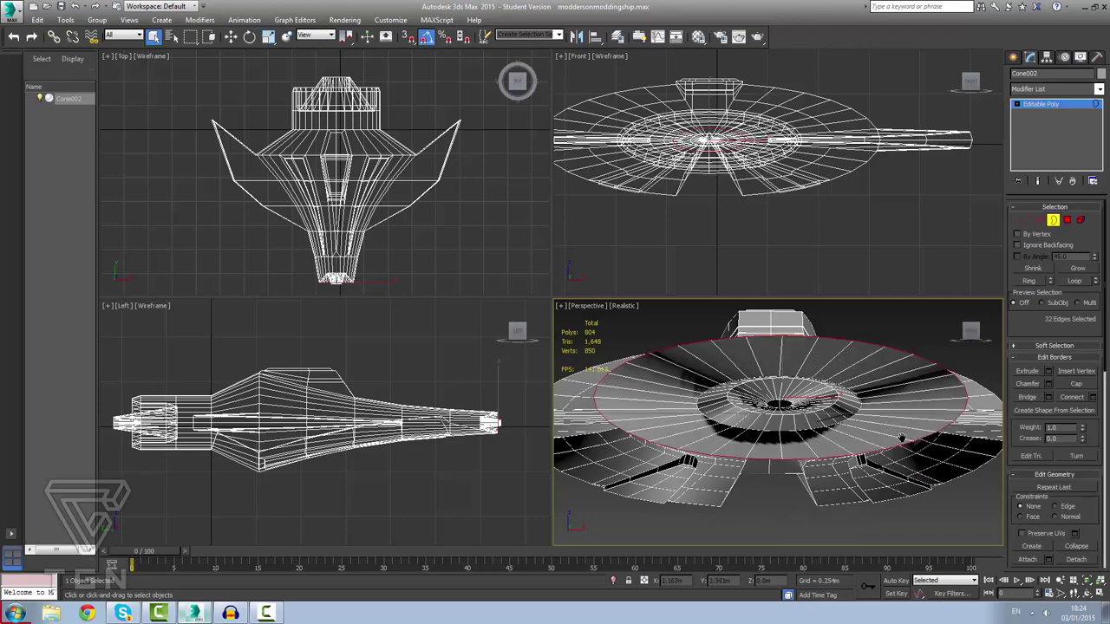
{"action": "middle_click_drag", "start_coordinate": [904, 433], "coordinate": [1045, 414], "text": "alt"}
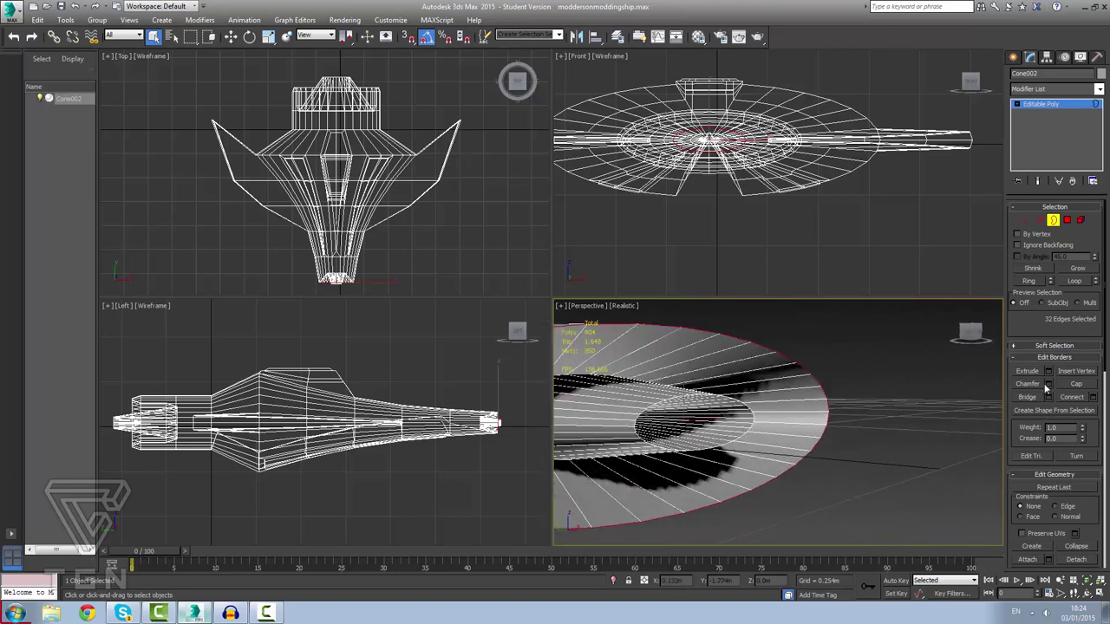
{"action": "left_click", "coordinate": [1049, 385]}
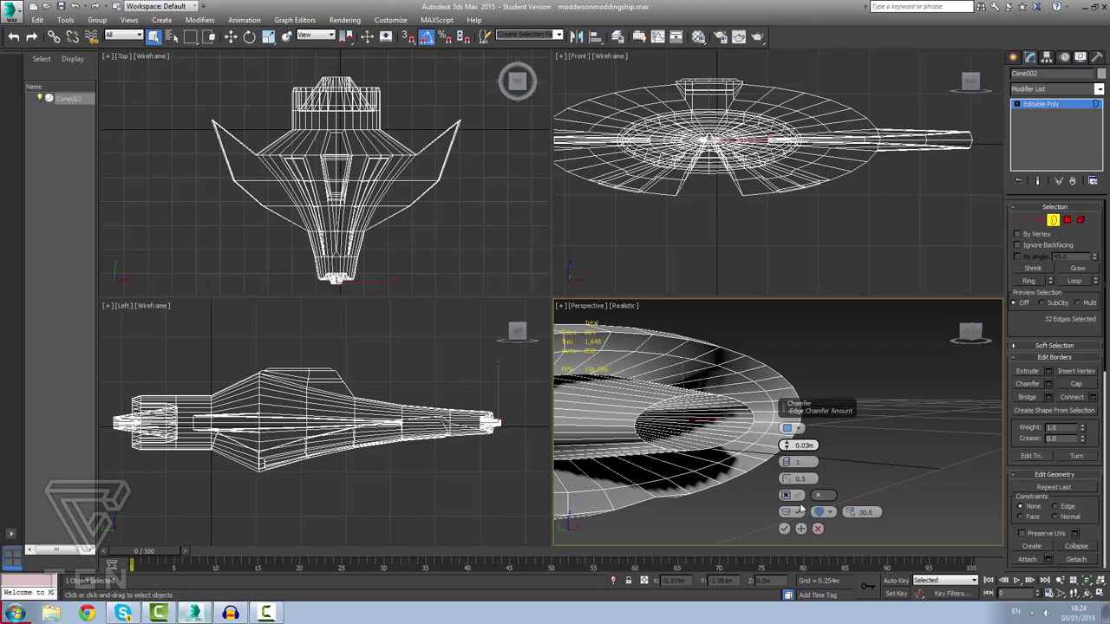
{"action": "left_click_drag", "start_coordinate": [800, 504], "coordinate": [855, 432]}
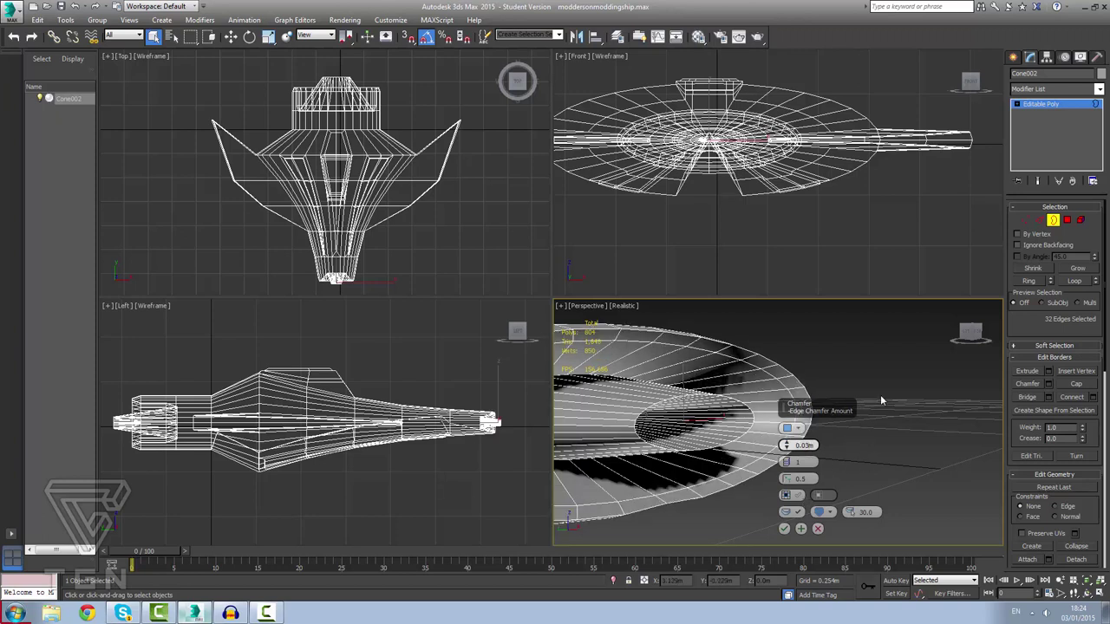
{"action": "middle_click_drag", "start_coordinate": [880, 394], "coordinate": [826, 489], "text": "alt"}
{"action": "double_click", "coordinate": [802, 462]}
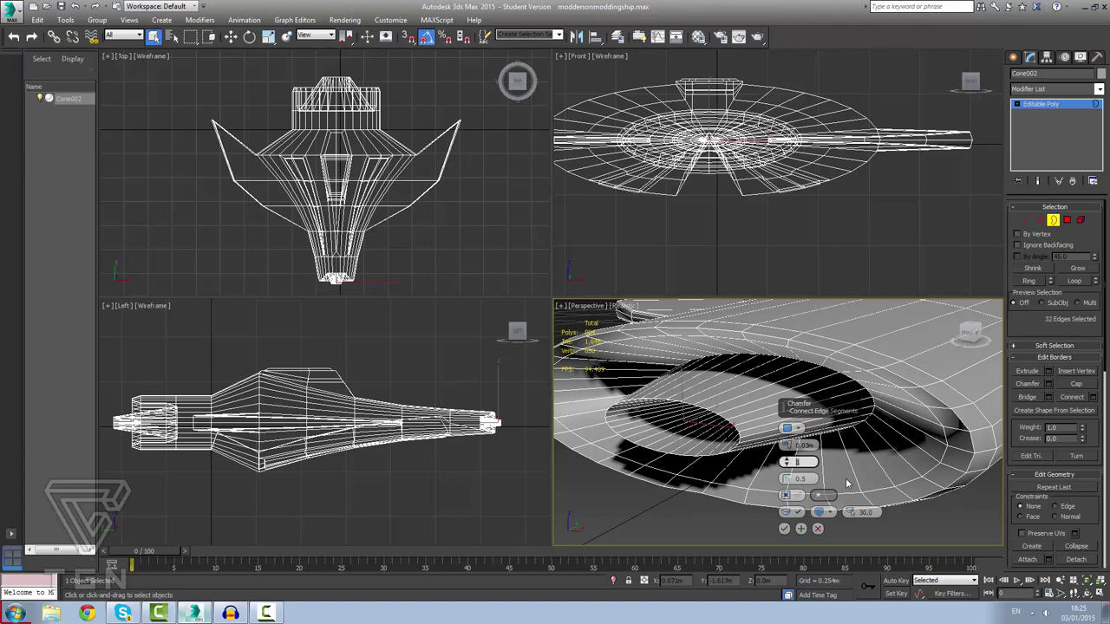
{"action": "type", "text": "2"}
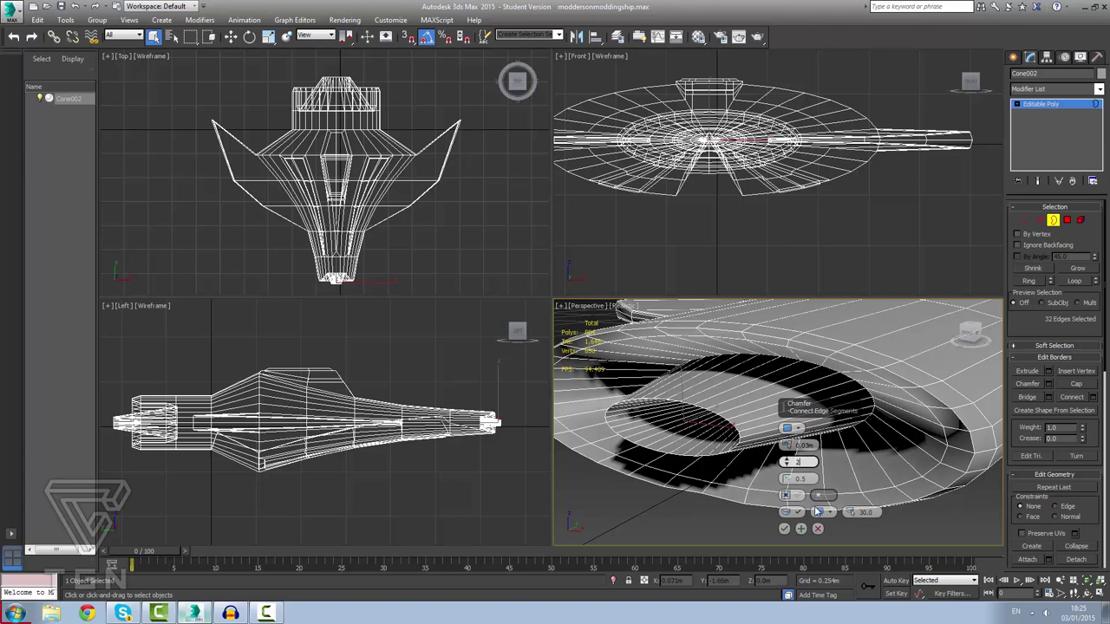
{"action": "key", "text": "Return"}
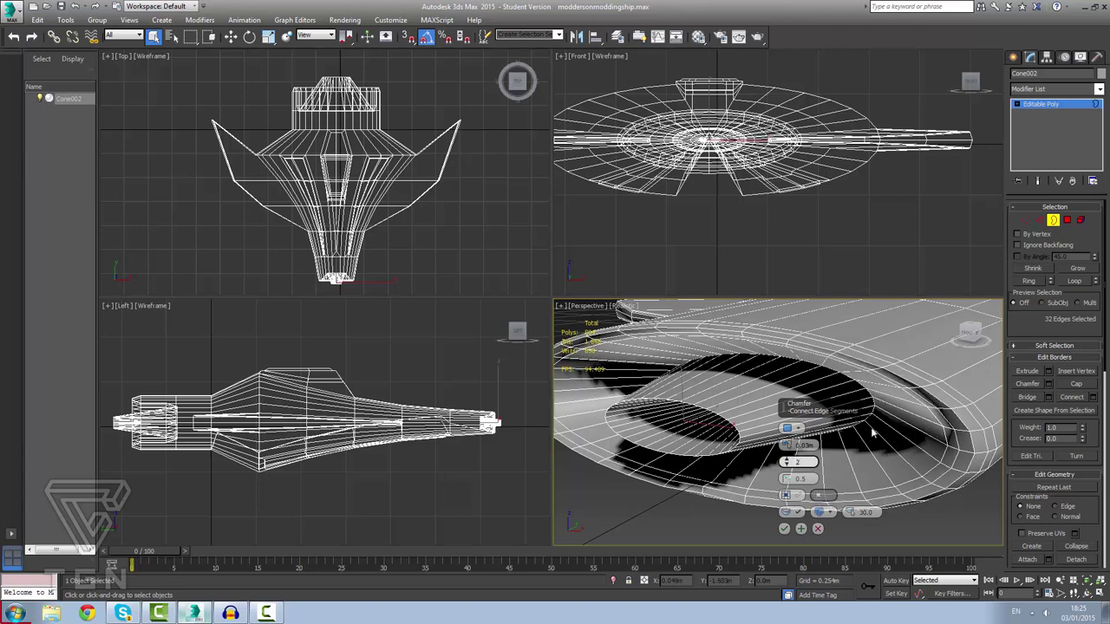
Set the rim chamfer's edge tension to 0.855, check its shape up close and apply it.
{"action": "middle_click_drag", "start_coordinate": [872, 431], "coordinate": [829, 458], "text": "alt"}
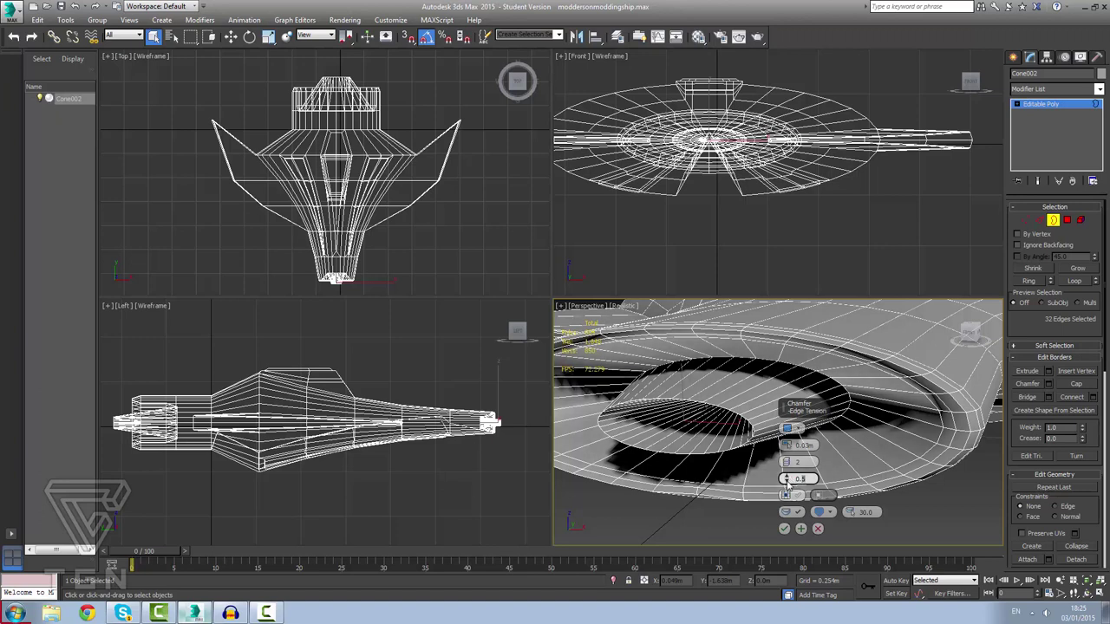
{"action": "left_click_drag", "start_coordinate": [787, 479], "coordinate": [786, 479]}
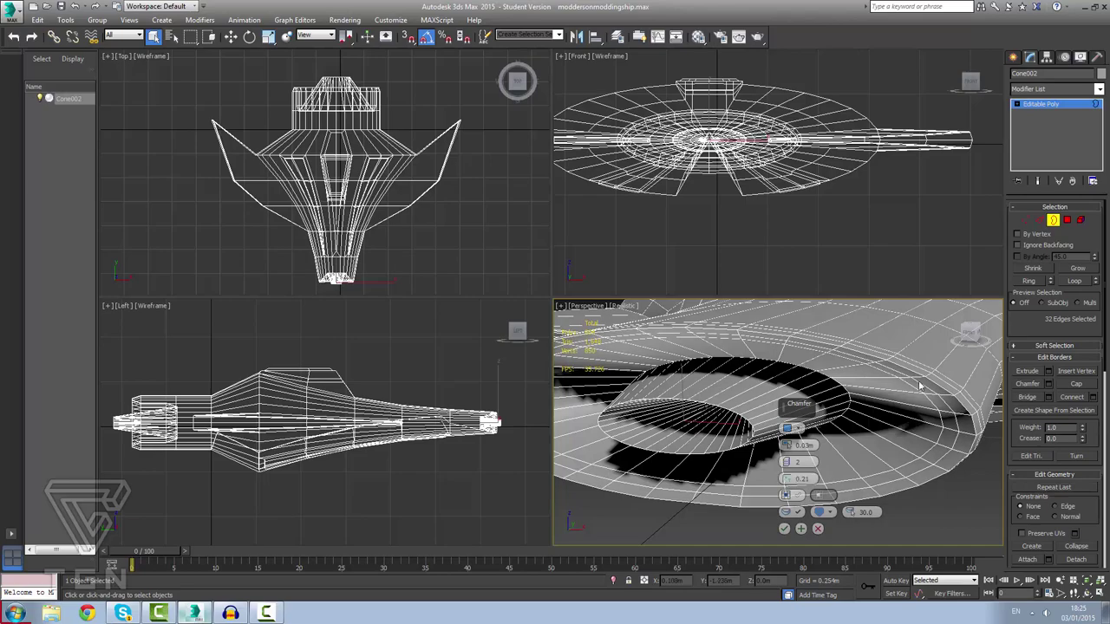
{"action": "middle_click_drag", "start_coordinate": [914, 383], "coordinate": [1032, 376], "text": "alt"}
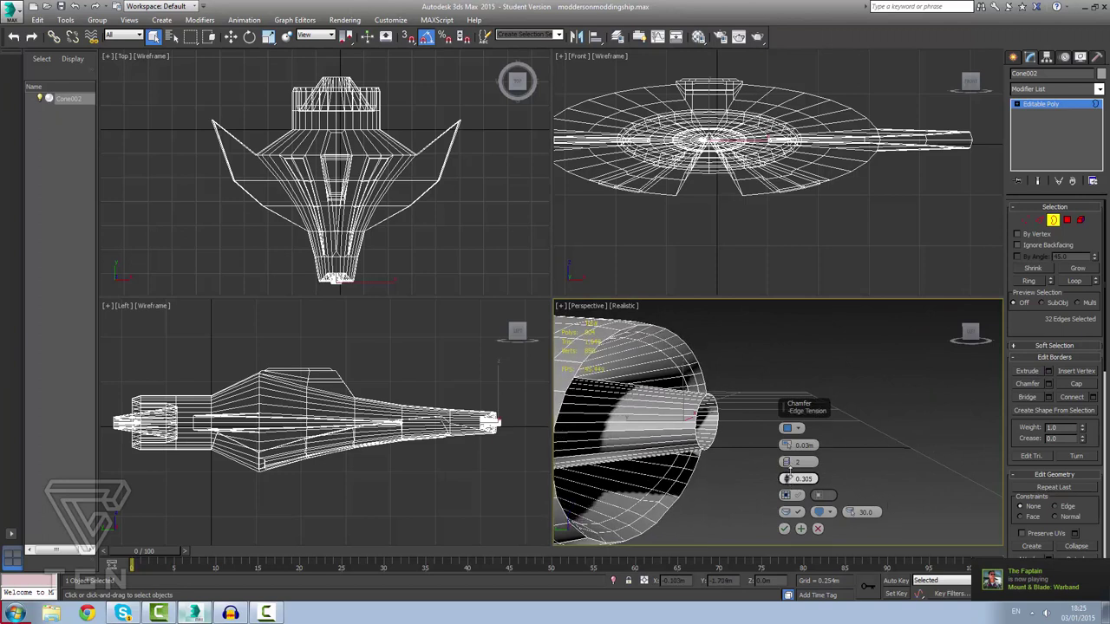
{"action": "left_click_drag", "start_coordinate": [792, 509], "coordinate": [791, 526]}
{"action": "left_click_drag", "start_coordinate": [793, 485], "coordinate": [792, 481]}
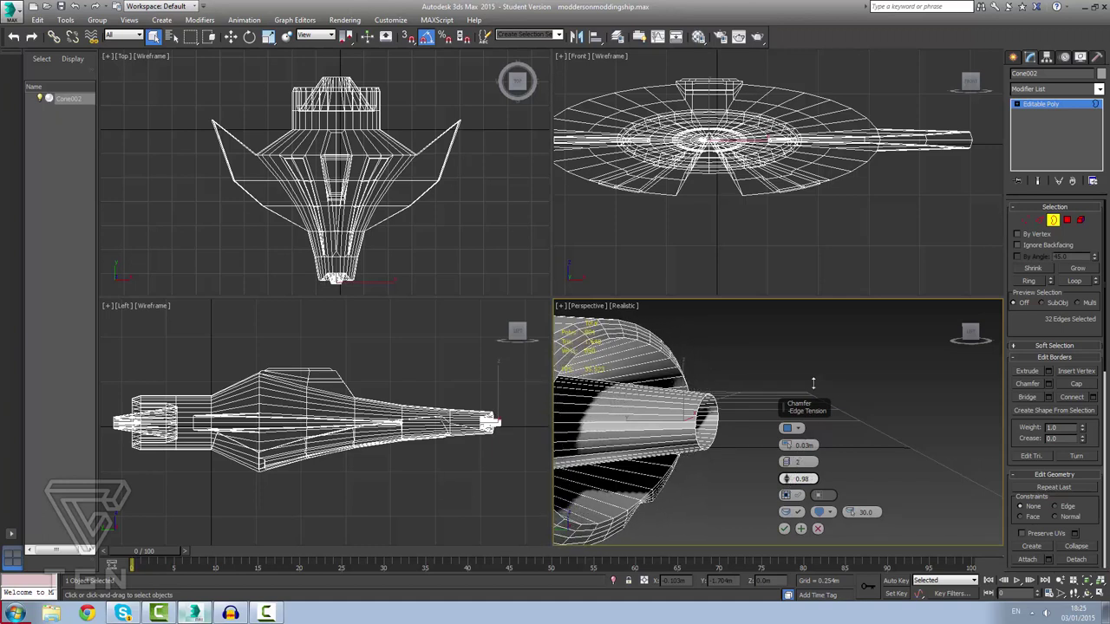
{"action": "left_click_drag", "start_coordinate": [815, 356], "coordinate": [799, 400]}
{"action": "middle_click_drag", "start_coordinate": [809, 346], "coordinate": [668, 306], "text": "alt"}
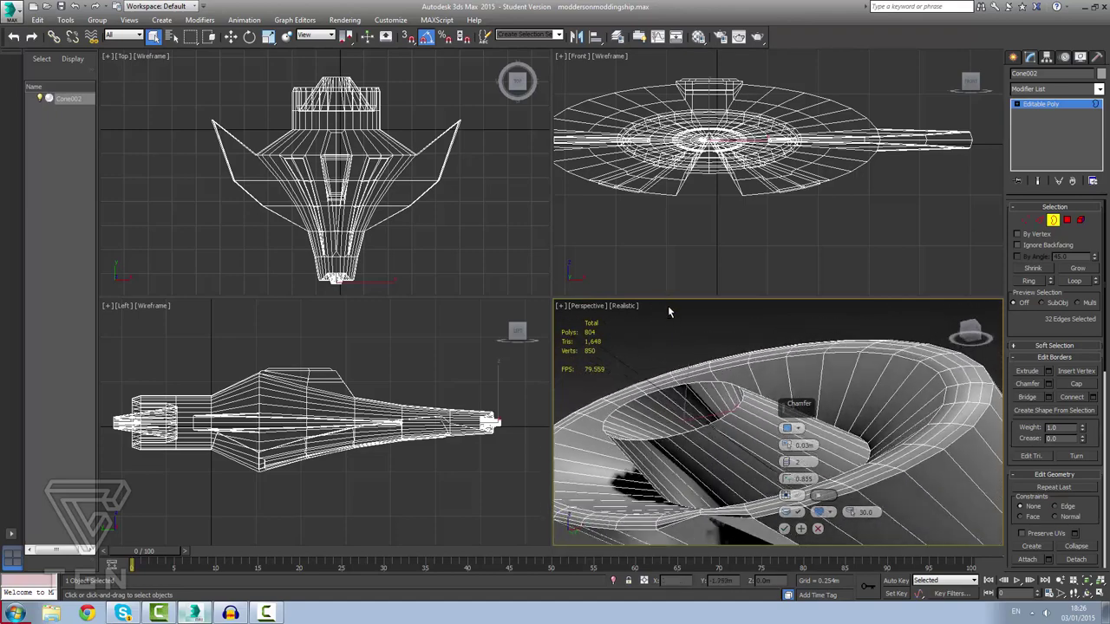
{"action": "scroll", "coordinate": [704, 531], "scroll_direction": "up", "scroll_amount": 2}
{"action": "scroll", "coordinate": [706, 507], "scroll_direction": "up", "scroll_amount": 2}
{"action": "middle_click_drag", "start_coordinate": [707, 507], "coordinate": [717, 447], "text": "alt"}
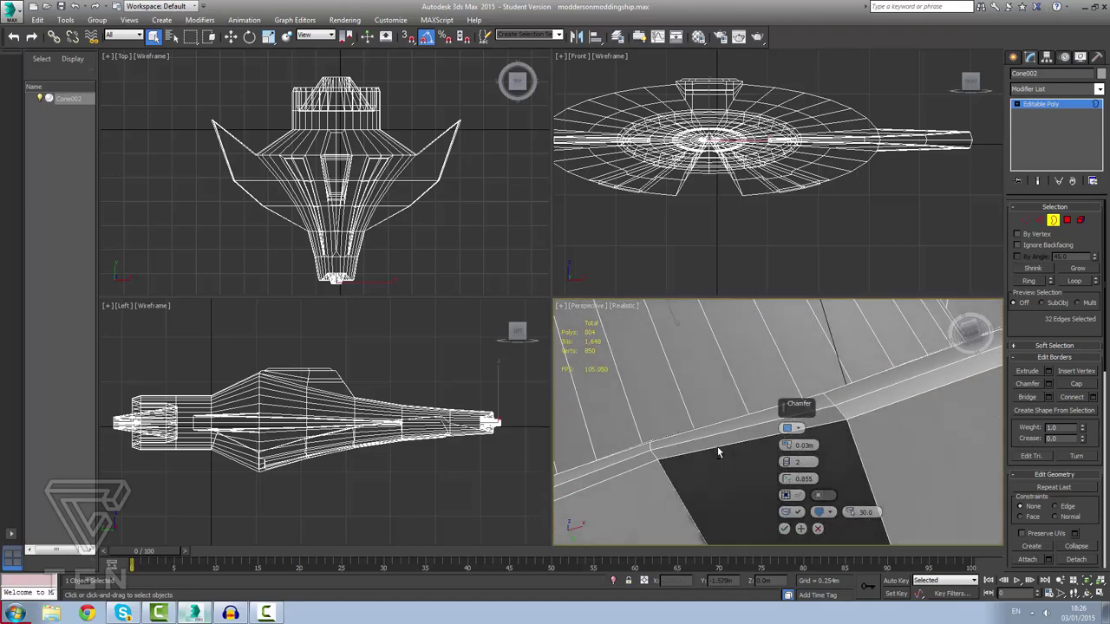
{"action": "left_click", "coordinate": [783, 528]}
Move the vertex at the corner where the chamfered rim meets the notch slightly down along the Z axis.
{"action": "left_click", "coordinate": [1026, 221]}
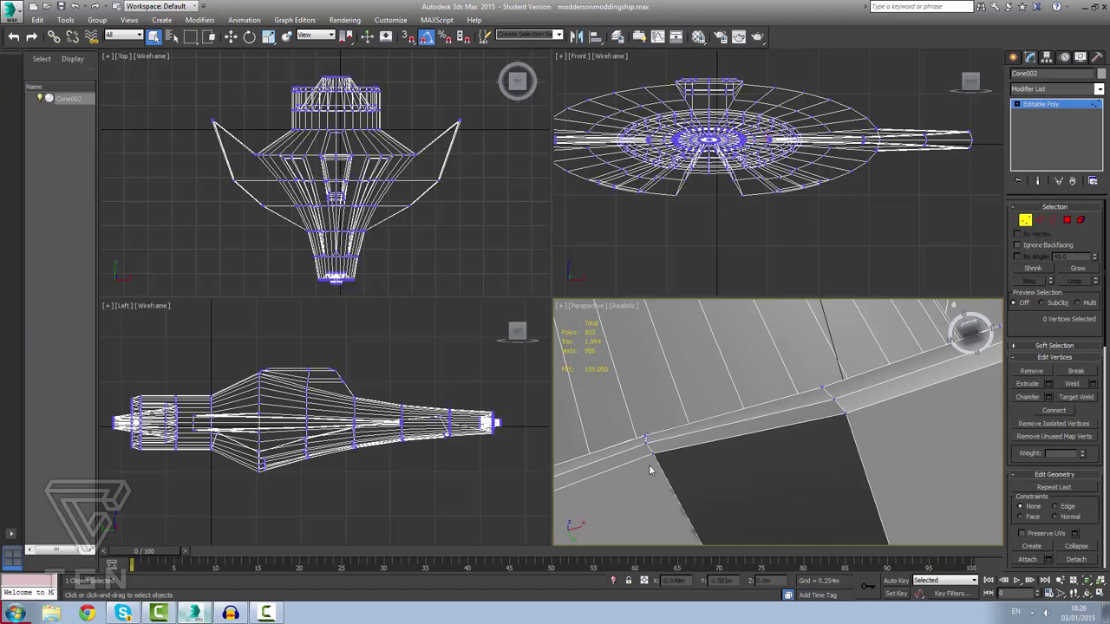
{"action": "right_click", "coordinate": [646, 440]}
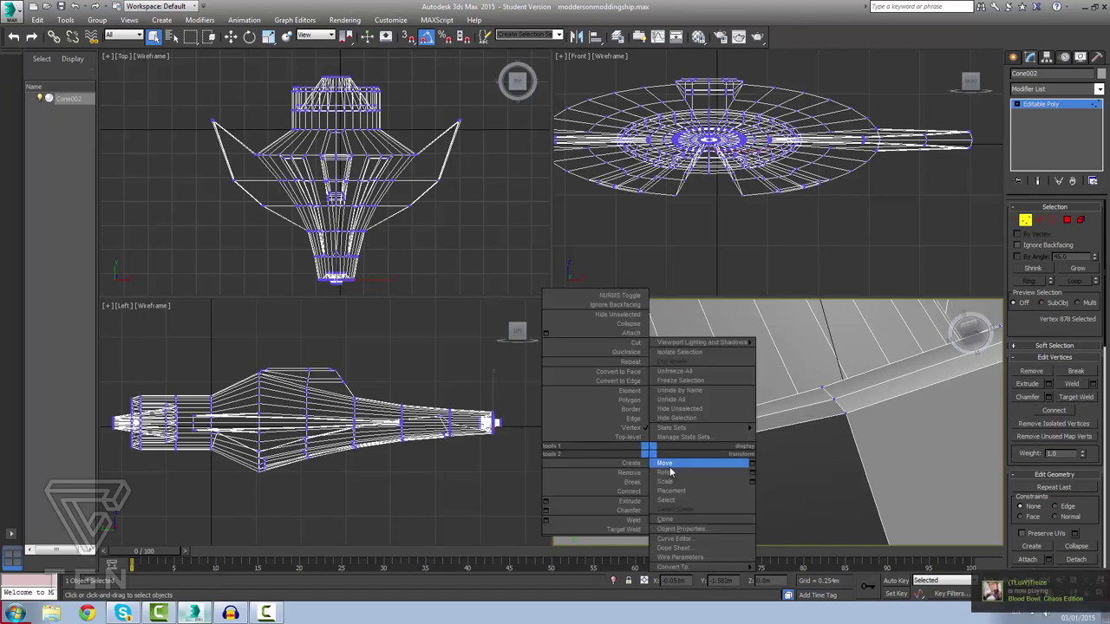
{"action": "left_click", "coordinate": [686, 460]}
{"action": "middle_click_drag", "start_coordinate": [700, 418], "coordinate": [707, 456], "text": "alt"}
{"action": "left_click_drag", "start_coordinate": [658, 417], "coordinate": [656, 427]}
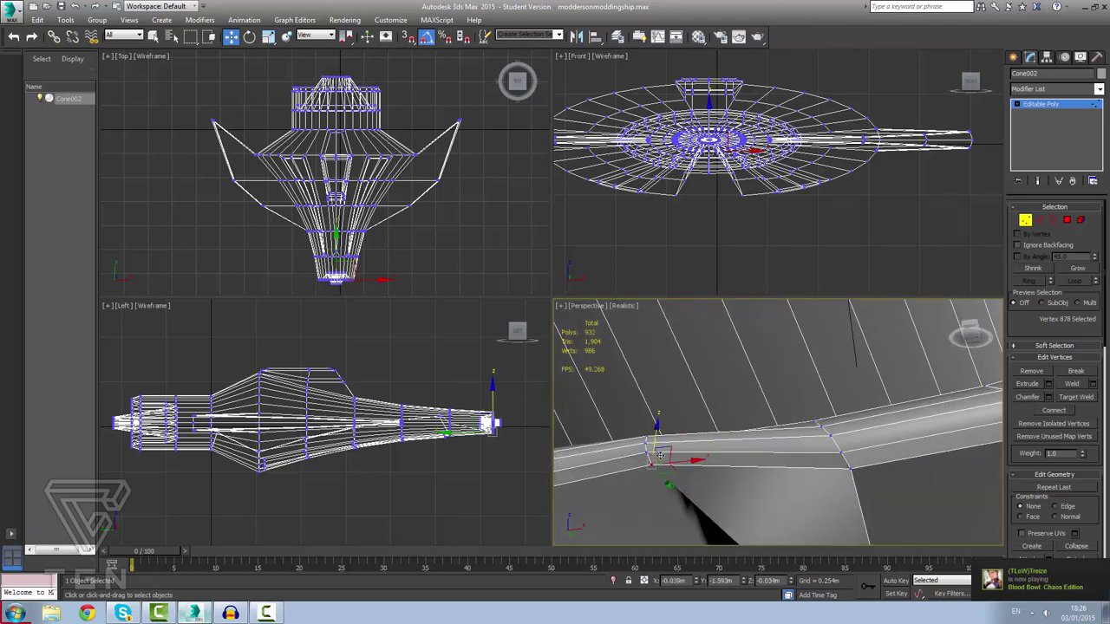
Select the full edge loop around the front rim of the inner nozzle inside the opening.
{"action": "middle_click_drag", "start_coordinate": [723, 504], "coordinate": [744, 377], "text": "alt"}
{"action": "scroll", "coordinate": [722, 448], "scroll_direction": "down", "scroll_amount": 5}
{"action": "scroll", "coordinate": [713, 364], "scroll_direction": "up", "scroll_amount": 2}
{"action": "scroll", "coordinate": [714, 371], "scroll_direction": "up", "scroll_amount": 3}
{"action": "left_click", "coordinate": [1040, 220]}
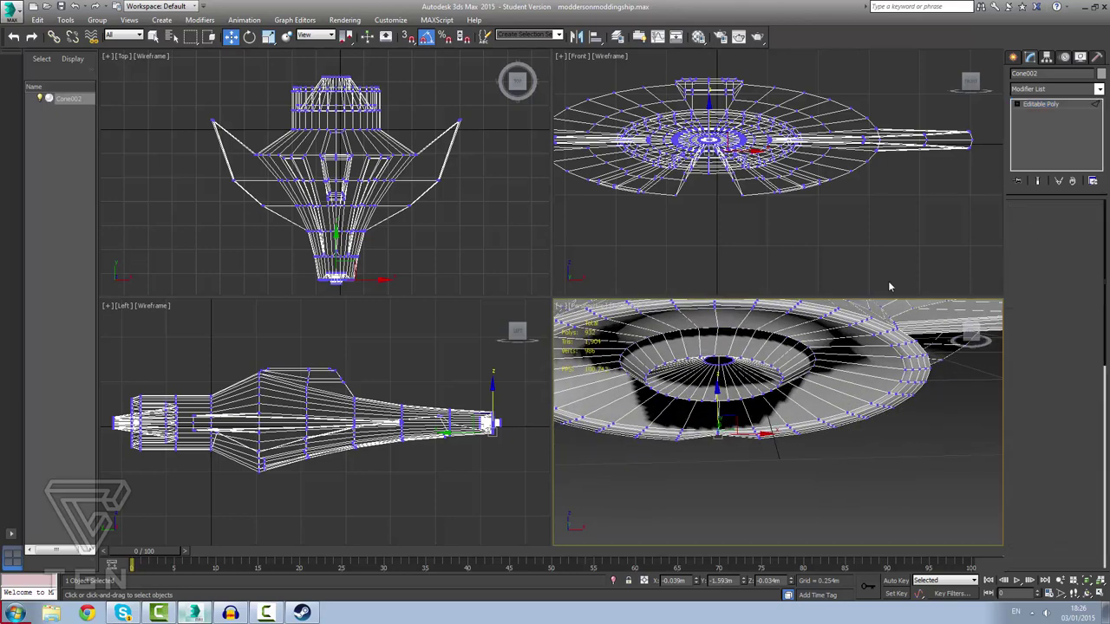
{"action": "left_click", "coordinate": [718, 357]}
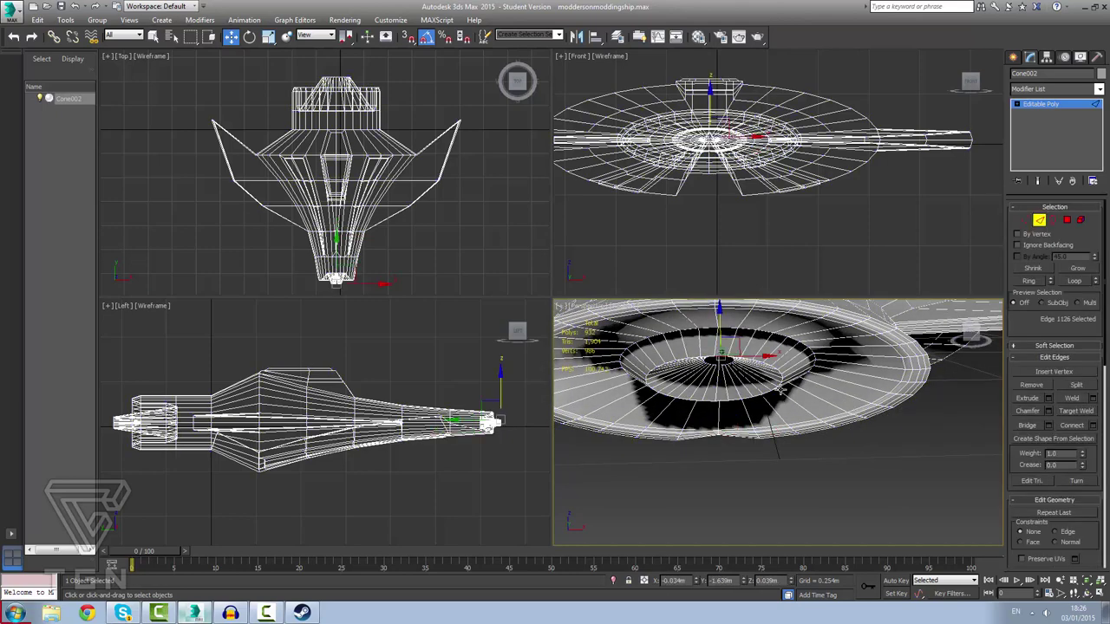
{"action": "left_click", "coordinate": [1074, 280]}
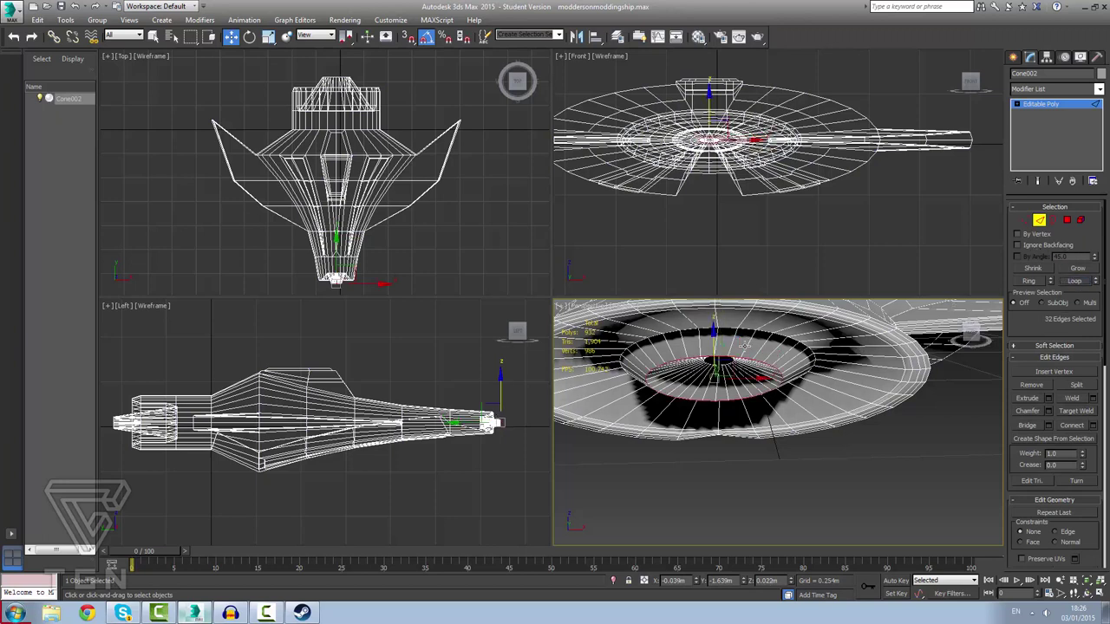
Chamfer the nozzle rim loop by 0.014 m with 2 segments and 0.855 tension.
{"action": "left_click", "coordinate": [1047, 412]}
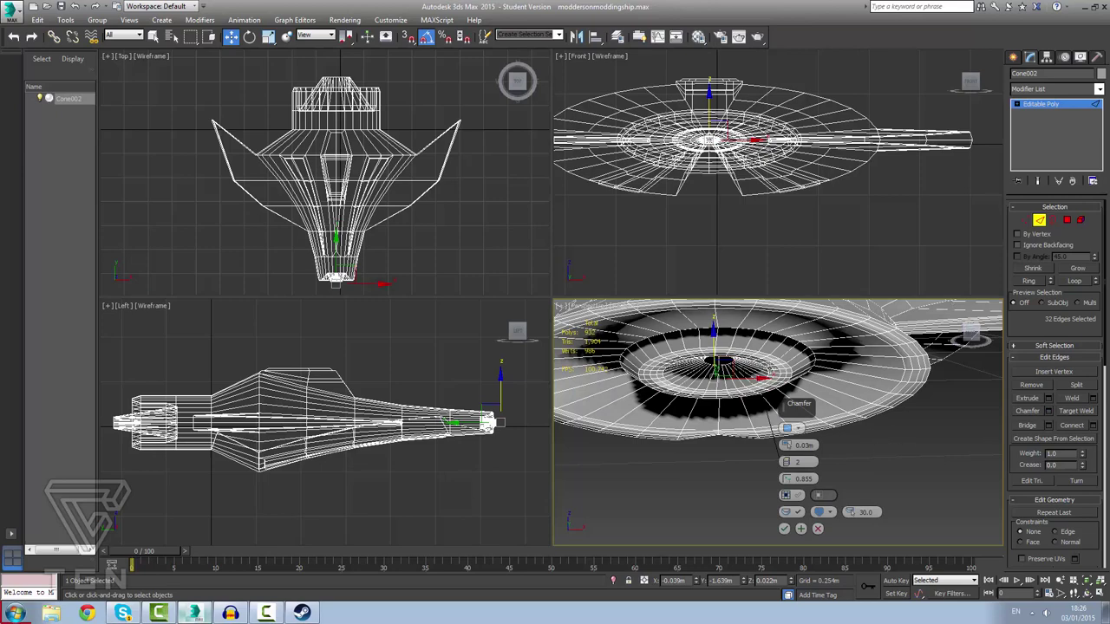
{"action": "middle_click_drag", "start_coordinate": [769, 358], "coordinate": [700, 372], "text": "alt"}
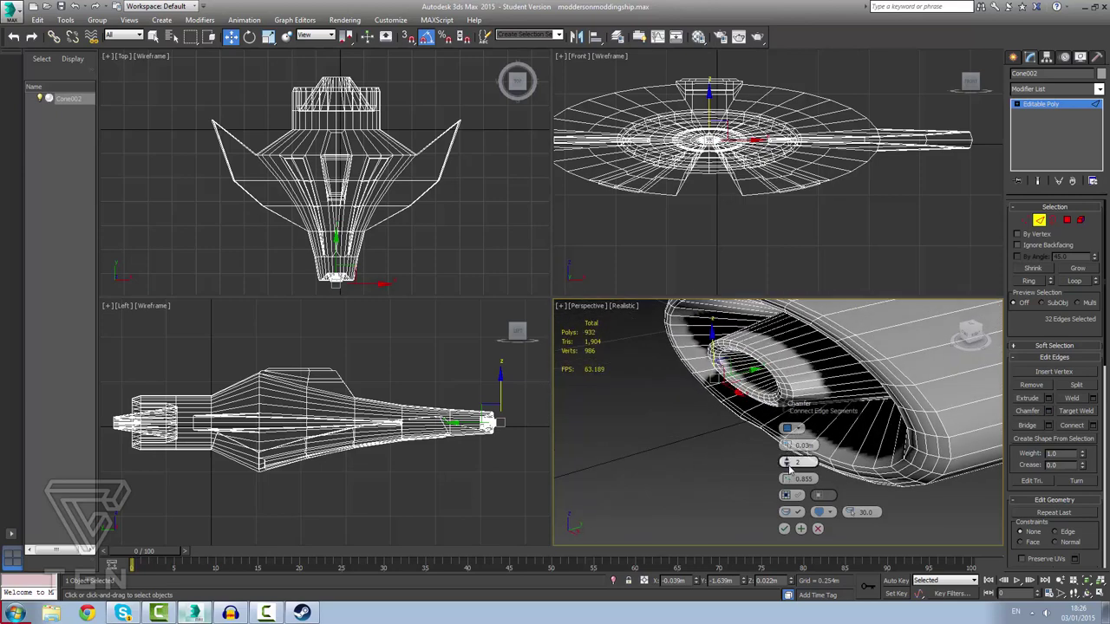
{"action": "left_click_drag", "start_coordinate": [788, 447], "coordinate": [785, 444]}
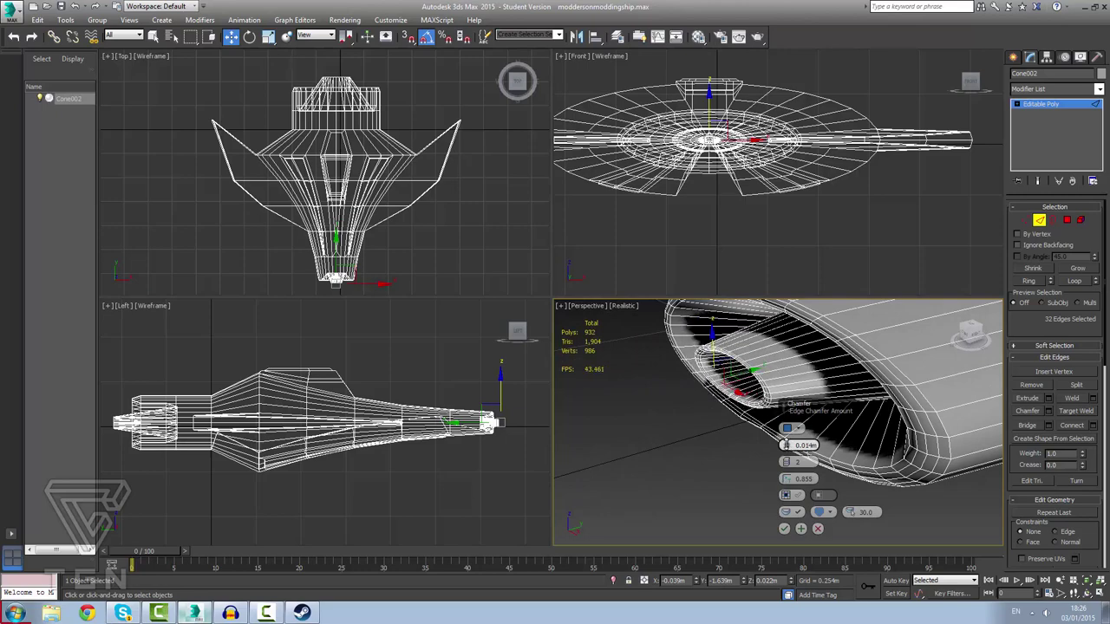
{"action": "middle_click_drag", "start_coordinate": [718, 376], "coordinate": [778, 360], "text": "alt"}
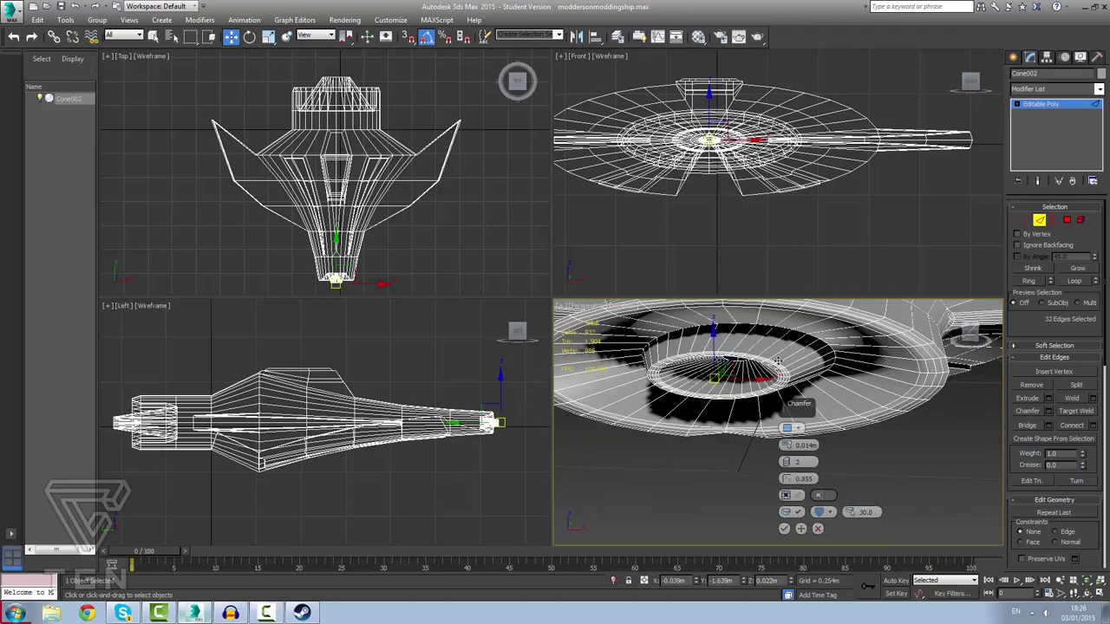
{"action": "left_click", "coordinate": [784, 528]}
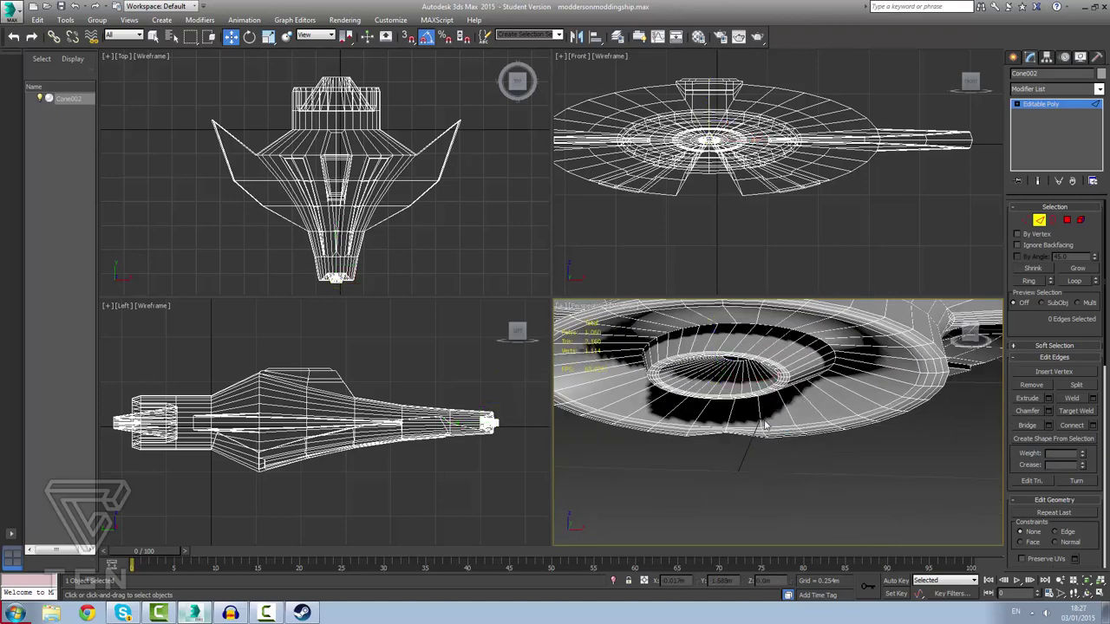
Select the two adjacent polygons on the floor of the recessed channel on the hull's underside.
{"action": "key", "text": "alt"}
{"action": "middle_click_drag", "start_coordinate": [796, 390], "coordinate": [780, 418], "text": "alt"}
{"action": "scroll", "coordinate": [785, 373], "scroll_direction": "down", "scroll_amount": 5}
{"action": "middle_click_drag", "start_coordinate": [850, 347], "coordinate": [691, 277], "text": "alt"}
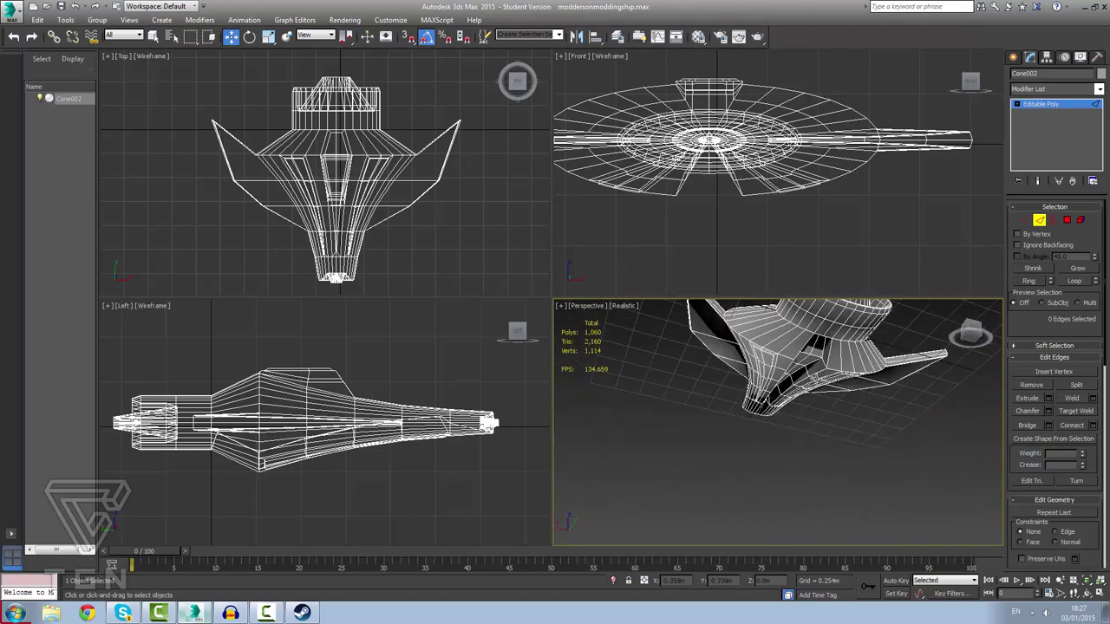
{"action": "scroll", "coordinate": [808, 374], "scroll_direction": "up", "scroll_amount": 5}
{"action": "middle_click_drag", "start_coordinate": [760, 369], "coordinate": [678, 281], "text": "alt"}
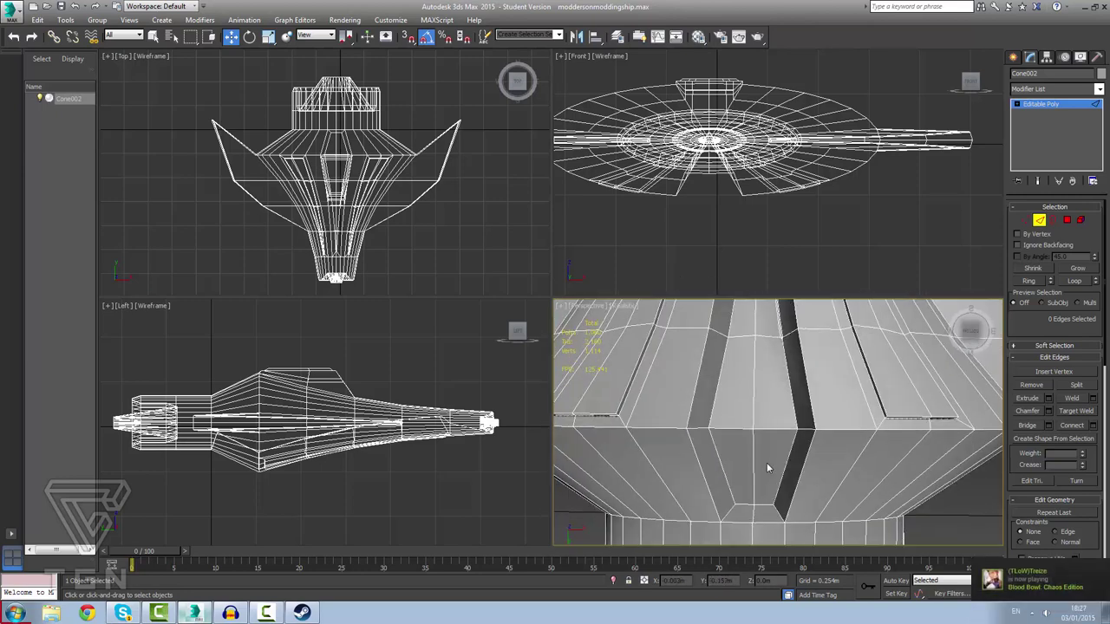
{"action": "left_click", "coordinate": [1067, 221]}
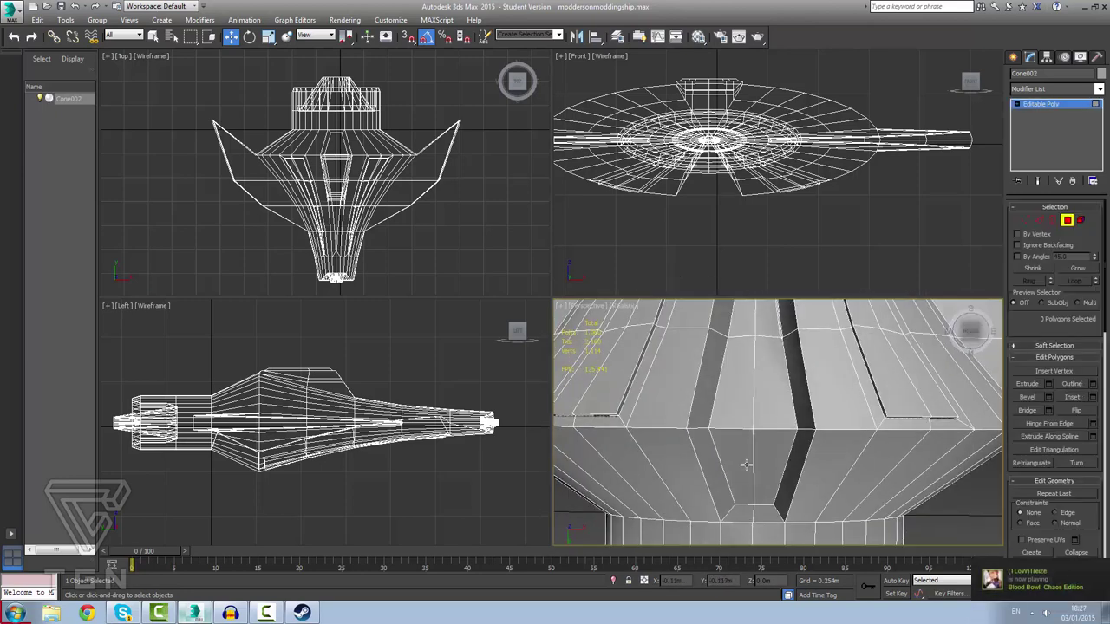
{"action": "left_click", "coordinate": [761, 481]}
{"action": "middle_click_drag", "start_coordinate": [807, 451], "coordinate": [756, 402], "text": "alt"}
{"action": "left_click", "coordinate": [760, 405]}
{"action": "left_click", "coordinate": [734, 391], "text": "ctrl"}
{"action": "scroll", "coordinate": [757, 391], "scroll_direction": "up", "scroll_amount": 2}
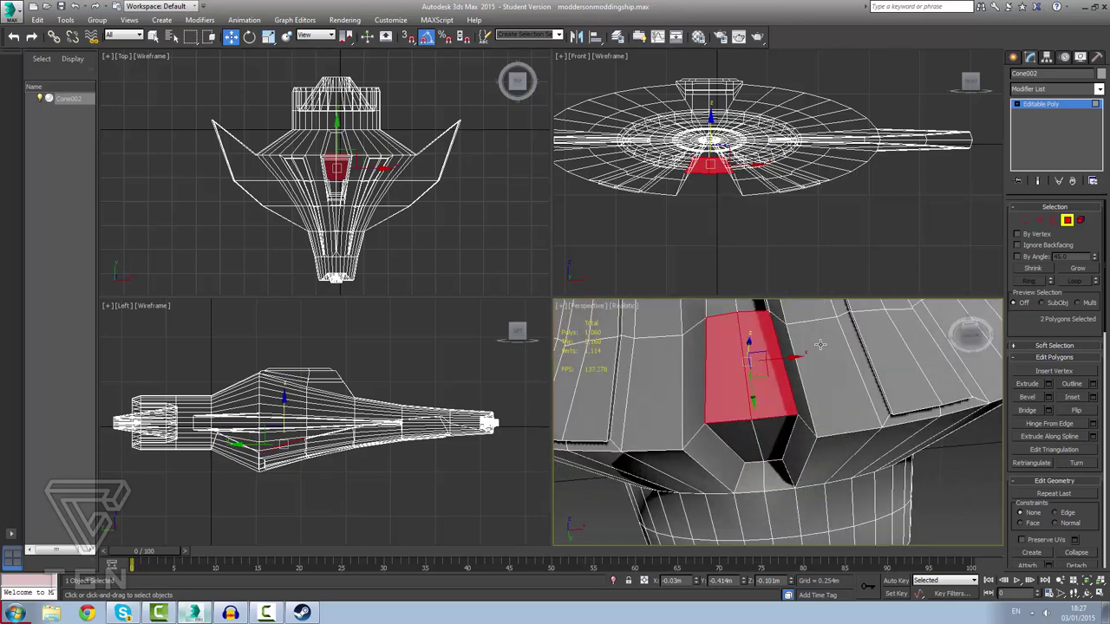
Try a 0.039 m inset on the two selected channel polygons and examine its preview at the corners.
{"action": "left_click", "coordinate": [1092, 397]}
{"action": "left_click_drag", "start_coordinate": [789, 450], "coordinate": [786, 444]}
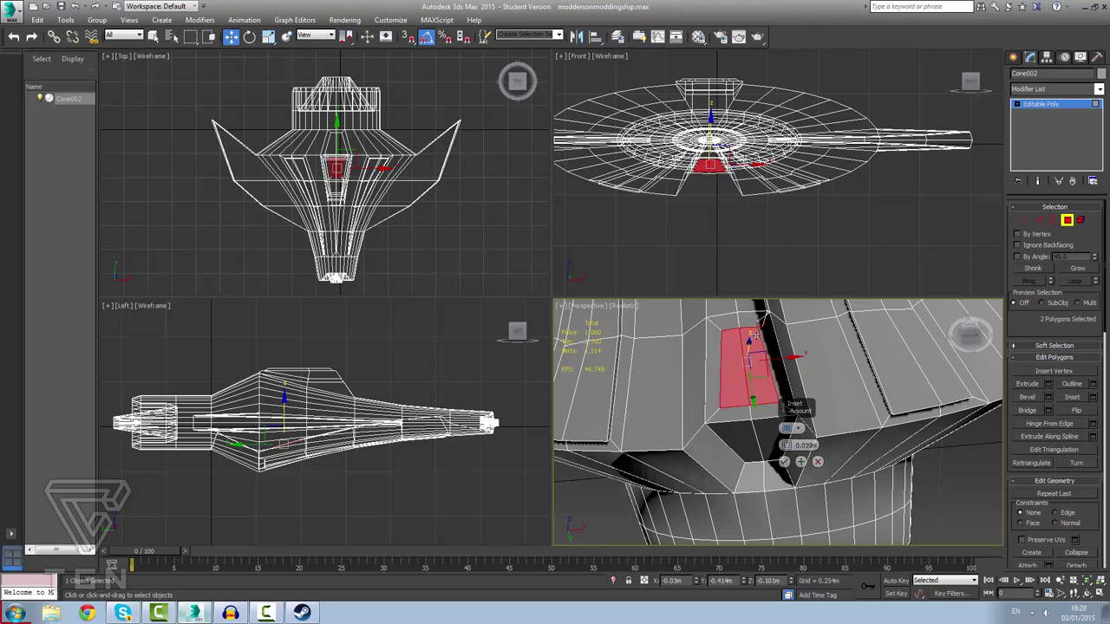
{"action": "scroll", "coordinate": [756, 336], "scroll_direction": "up", "scroll_amount": 5}
{"action": "scroll", "coordinate": [754, 321], "scroll_direction": "down", "scroll_amount": 3}
{"action": "scroll", "coordinate": [753, 304], "scroll_direction": "up", "scroll_amount": 3}
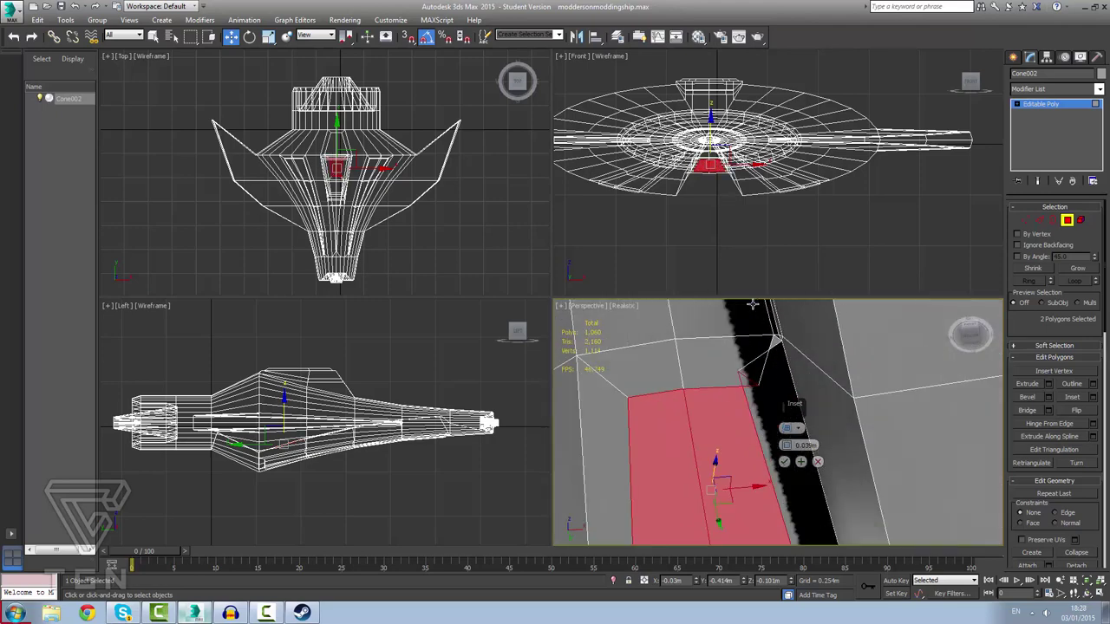
{"action": "middle_click_drag", "start_coordinate": [771, 334], "coordinate": [842, 379], "text": "alt"}
{"action": "scroll", "coordinate": [884, 350], "scroll_direction": "up", "scroll_amount": 1}
{"action": "scroll", "coordinate": [885, 349], "scroll_direction": "down", "scroll_amount": 1}
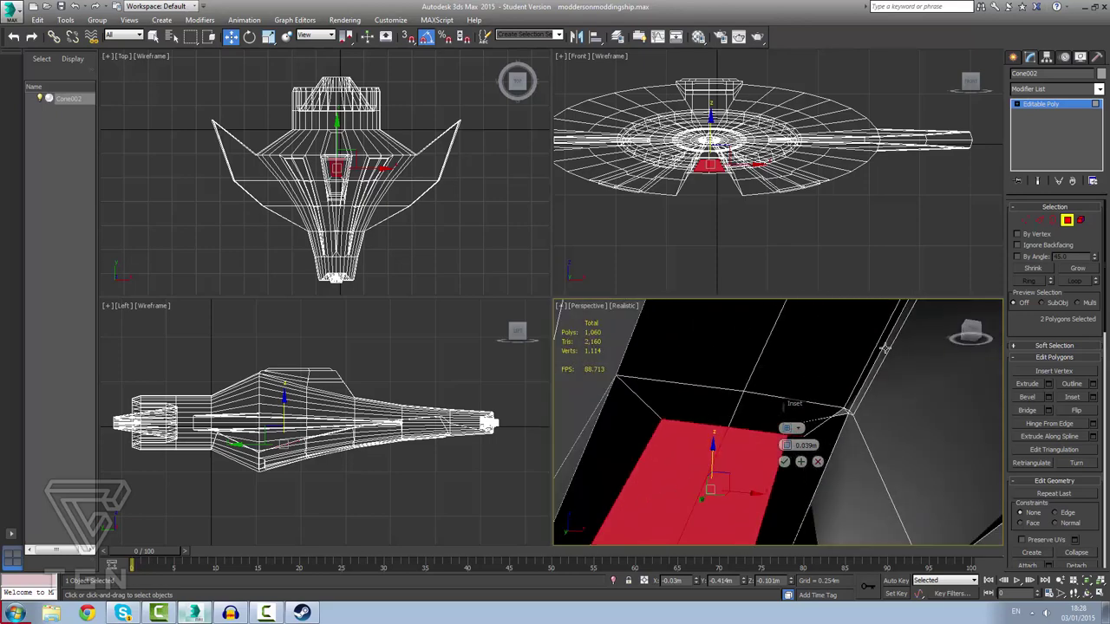
{"action": "scroll", "coordinate": [885, 349], "scroll_direction": "down", "scroll_amount": 5}
{"action": "middle_click_drag", "start_coordinate": [885, 348], "coordinate": [902, 326], "text": "alt"}
{"action": "scroll", "coordinate": [908, 314], "scroll_direction": "up", "scroll_amount": 3}
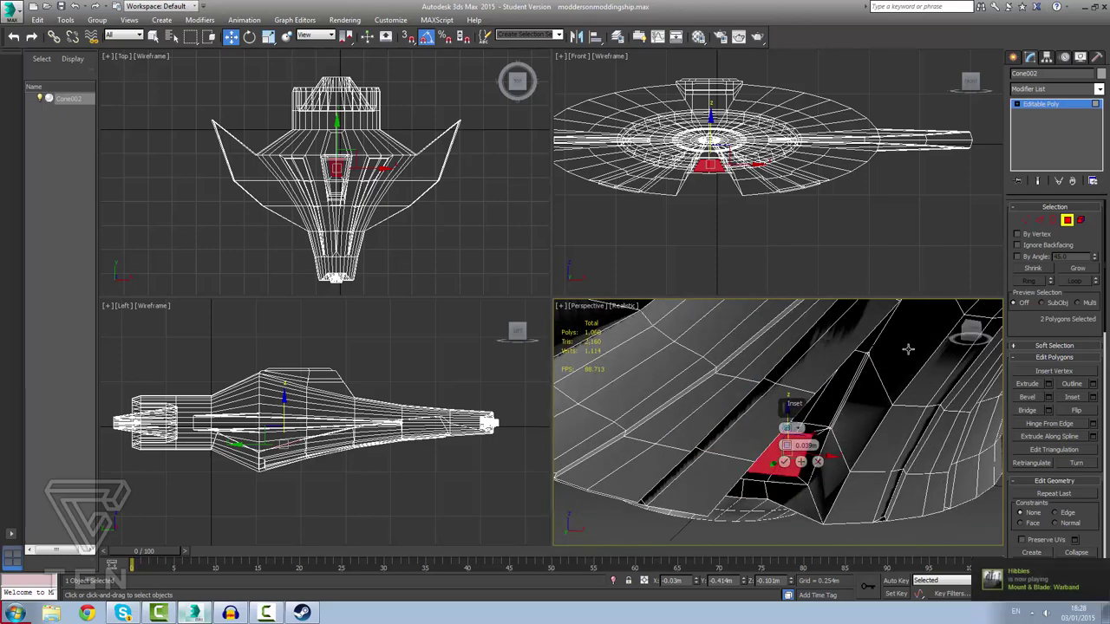
Undo the channel polygon inset and selection, back through the nozzle rim chamfer.
{"action": "key", "text": "ctrl+z"}
{"action": "key", "text": "ctrl+z"}
{"action": "key", "text": "ctrl+z"}
{"action": "key", "text": "ctrl+z"}
{"action": "key", "text": "ctrl+z"}
{"action": "key", "text": "ctrl+z"}
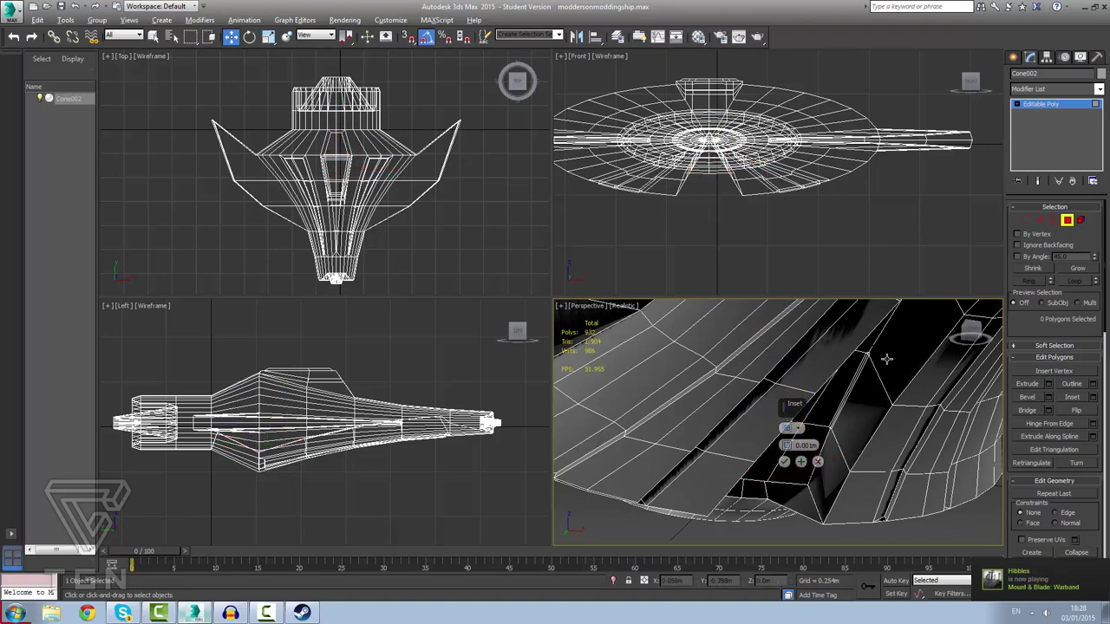
Redo the chamfer on the nozzle rim loop.
{"action": "middle_click_drag", "start_coordinate": [886, 359], "coordinate": [862, 387], "text": "alt"}
{"action": "scroll", "coordinate": [863, 386], "scroll_direction": "up", "scroll_amount": 1}
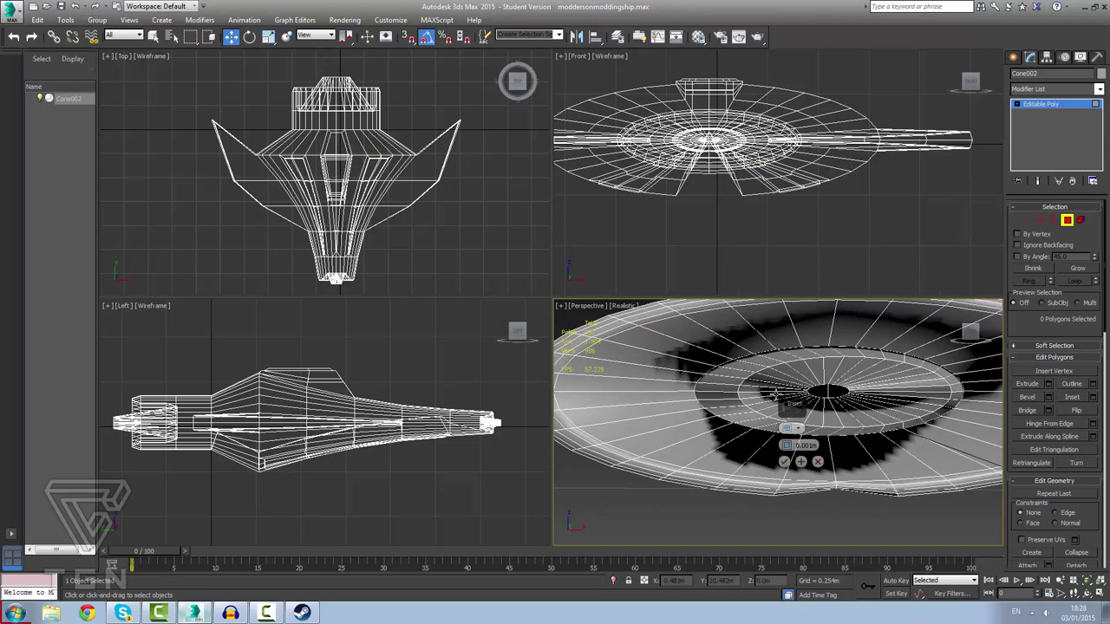
{"action": "left_click", "coordinate": [71, 21]}
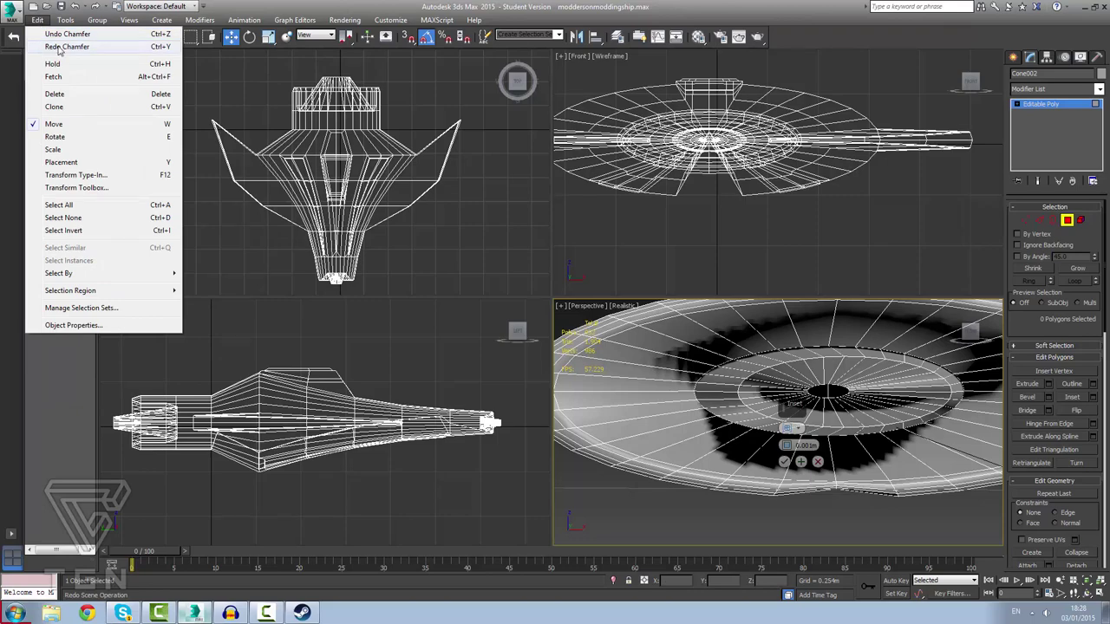
{"action": "left_click", "coordinate": [61, 47]}
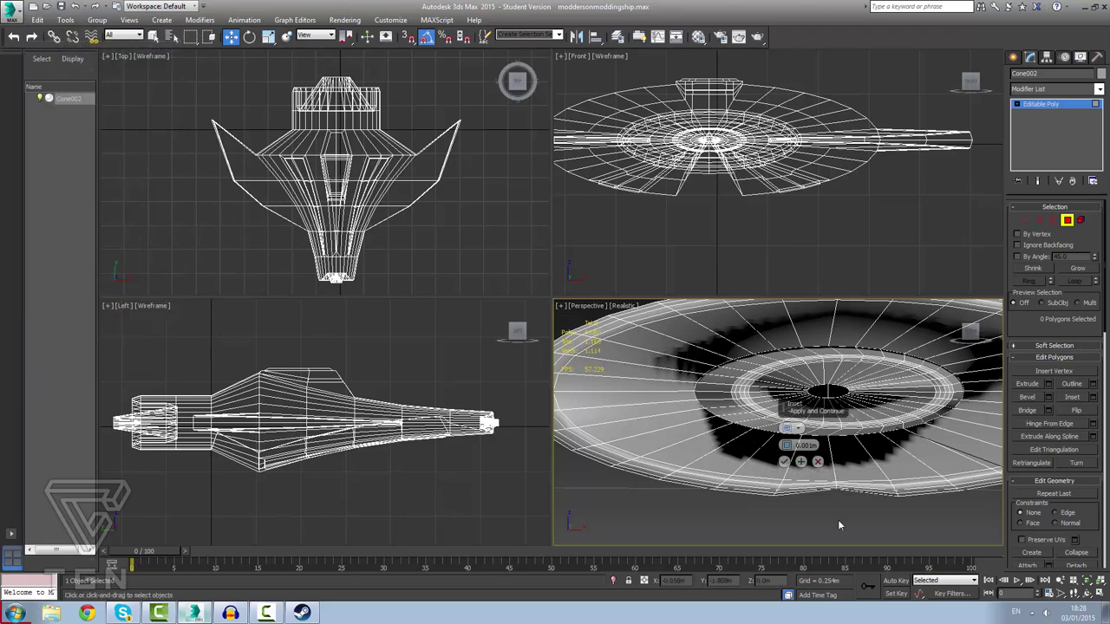
Try removing the extra edge that runs along the rim of the recessed underside channel, and undo the removal.
{"action": "middle_click_drag", "start_coordinate": [840, 520], "coordinate": [842, 465], "text": "alt"}
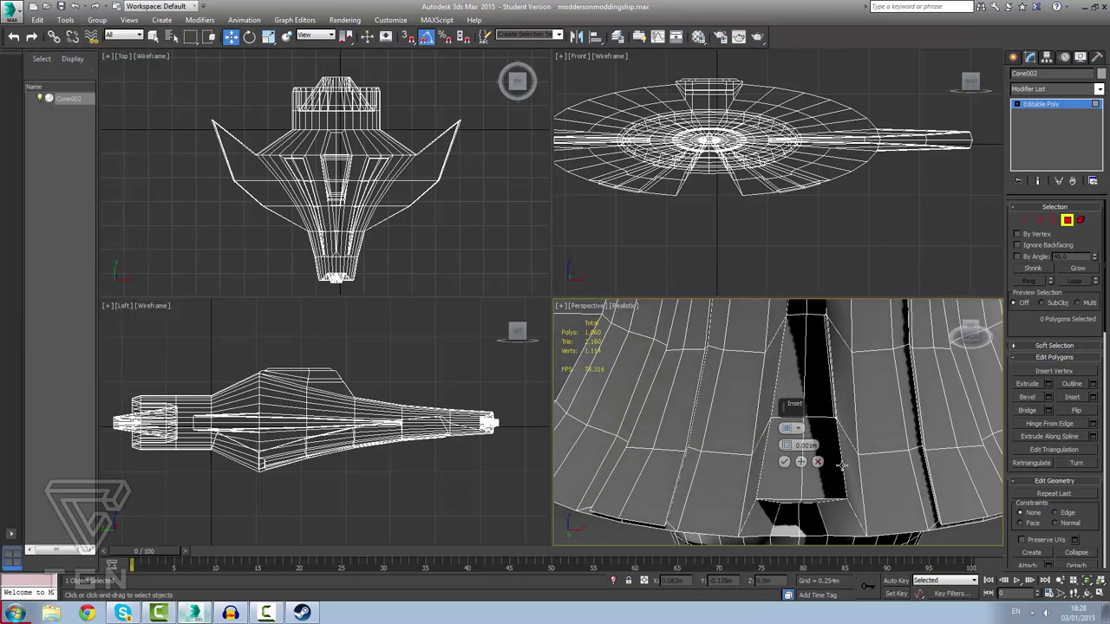
{"action": "scroll", "coordinate": [836, 346], "scroll_direction": "up", "scroll_amount": 3}
{"action": "middle_click_drag", "start_coordinate": [827, 356], "coordinate": [864, 359], "text": "alt"}
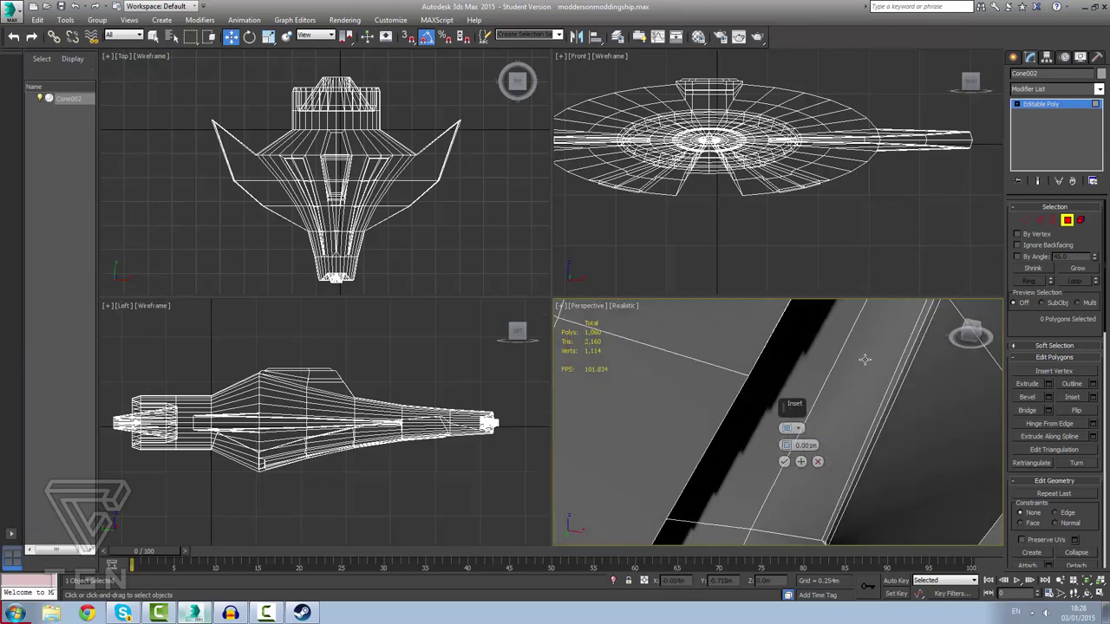
{"action": "left_click", "coordinate": [914, 356]}
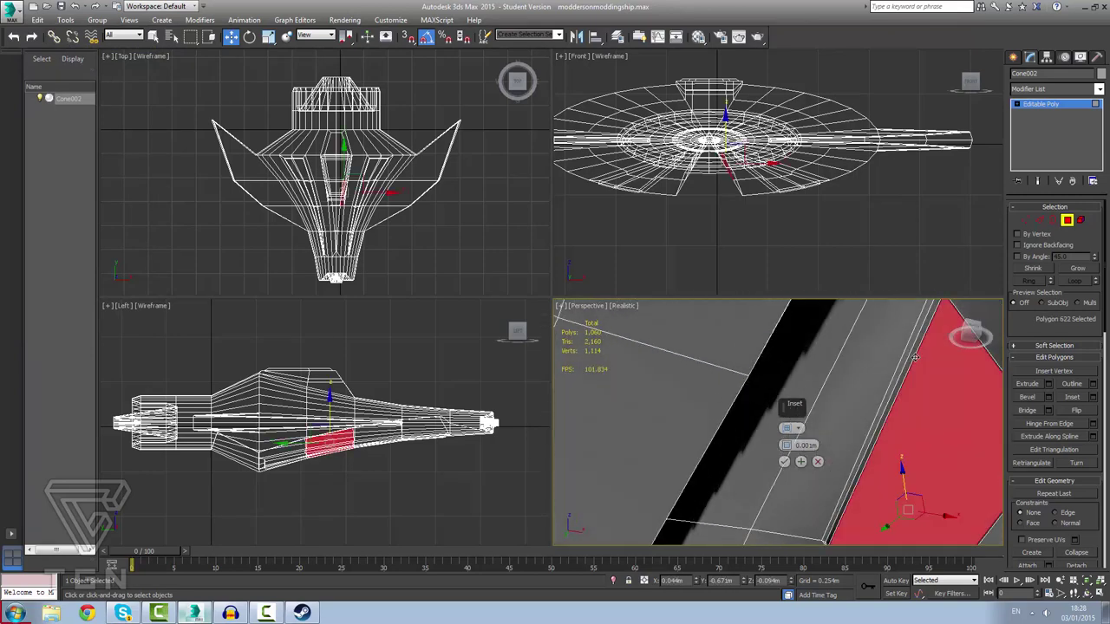
{"action": "left_click", "coordinate": [1042, 221]}
{"action": "left_click", "coordinate": [910, 363]}
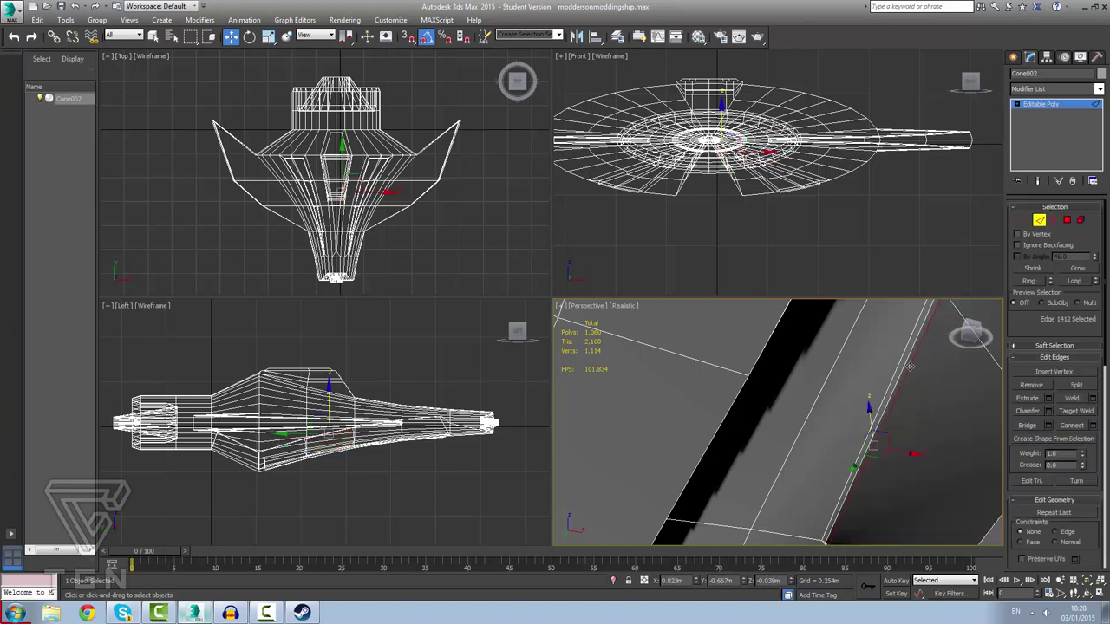
{"action": "middle_click_drag", "start_coordinate": [915, 357], "coordinate": [911, 374], "text": "alt"}
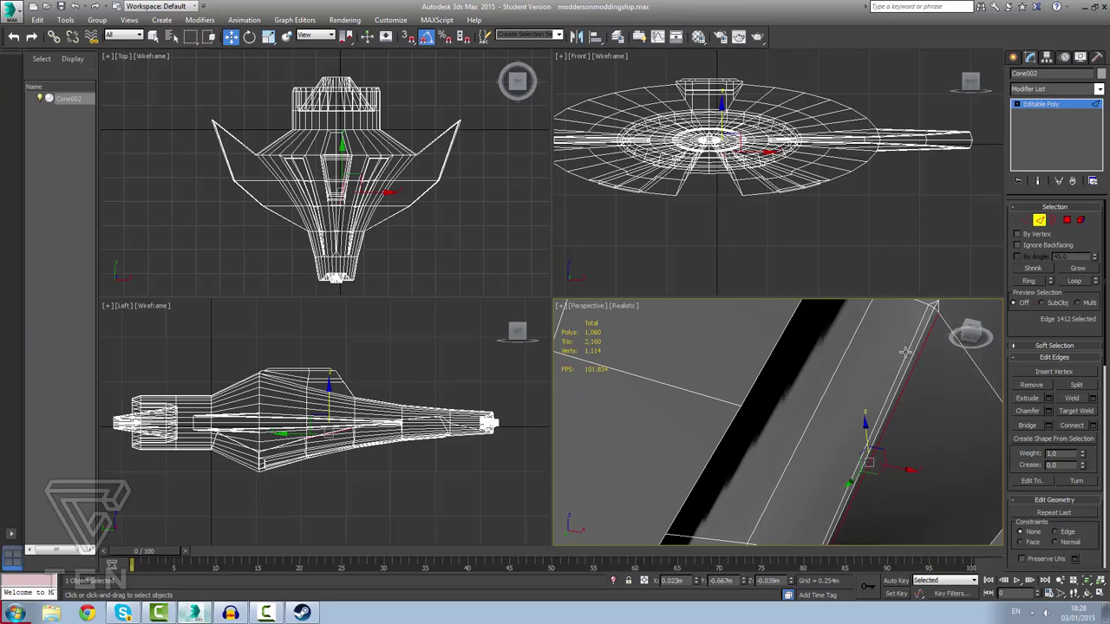
{"action": "key", "text": "BackSpace"}
{"action": "left_click", "coordinate": [908, 350]}
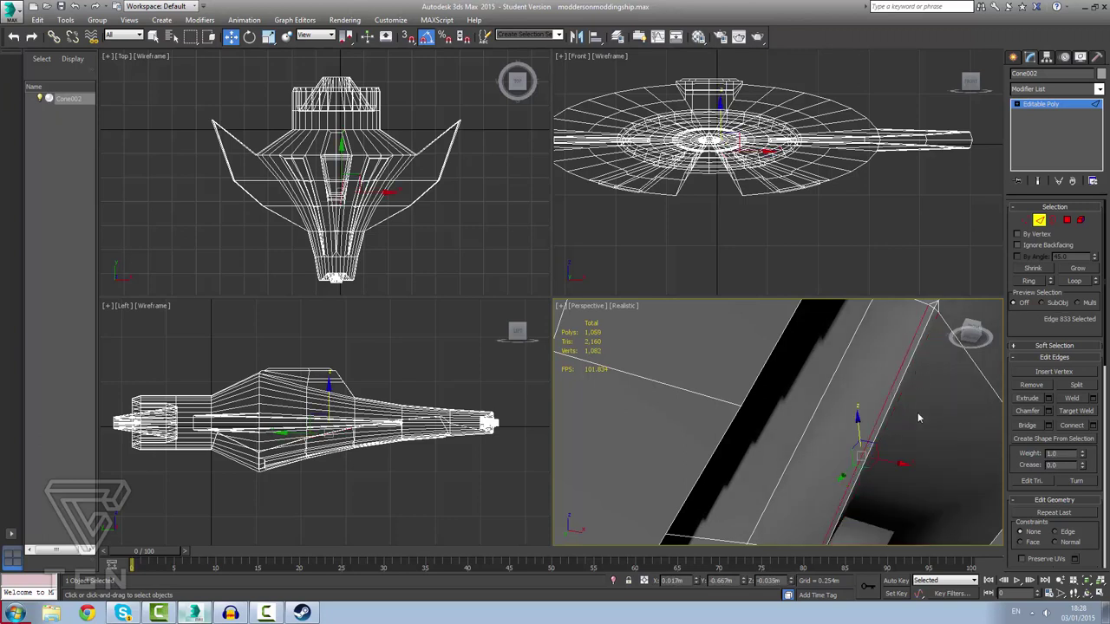
{"action": "middle_click_drag", "start_coordinate": [918, 418], "coordinate": [820, 329]}
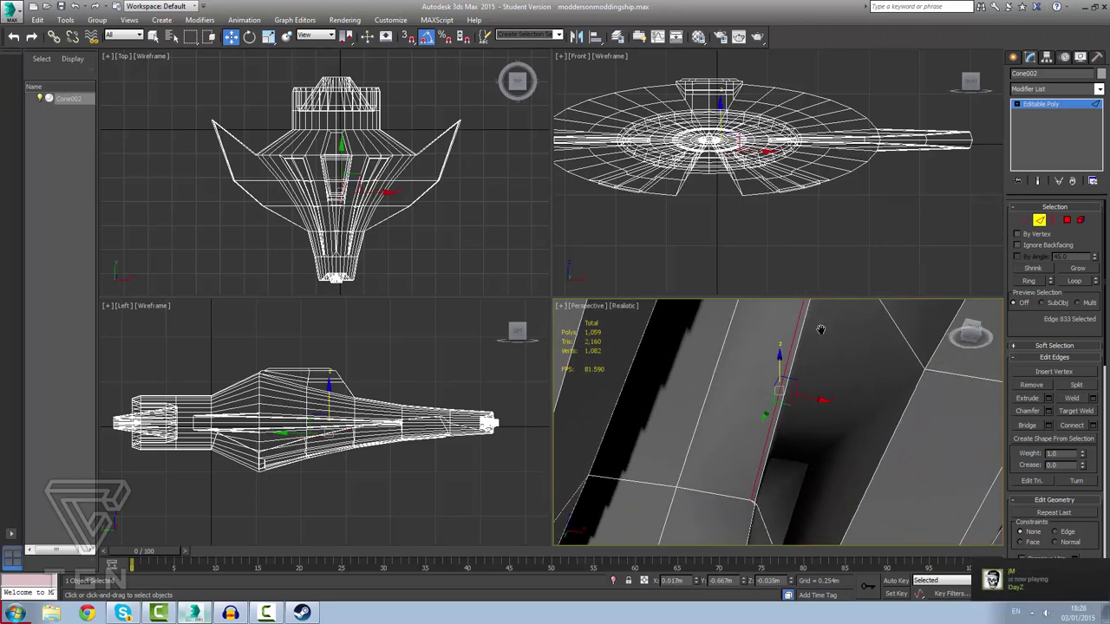
{"action": "key", "text": "ctrl+z"}
Target-weld the two stray vertices at the corner of the underside channel's rim into the neighbouring corner vertices.
{"action": "middle_click_drag", "start_coordinate": [821, 360], "coordinate": [887, 452]}
{"action": "scroll", "coordinate": [887, 451], "scroll_direction": "down", "scroll_amount": 2}
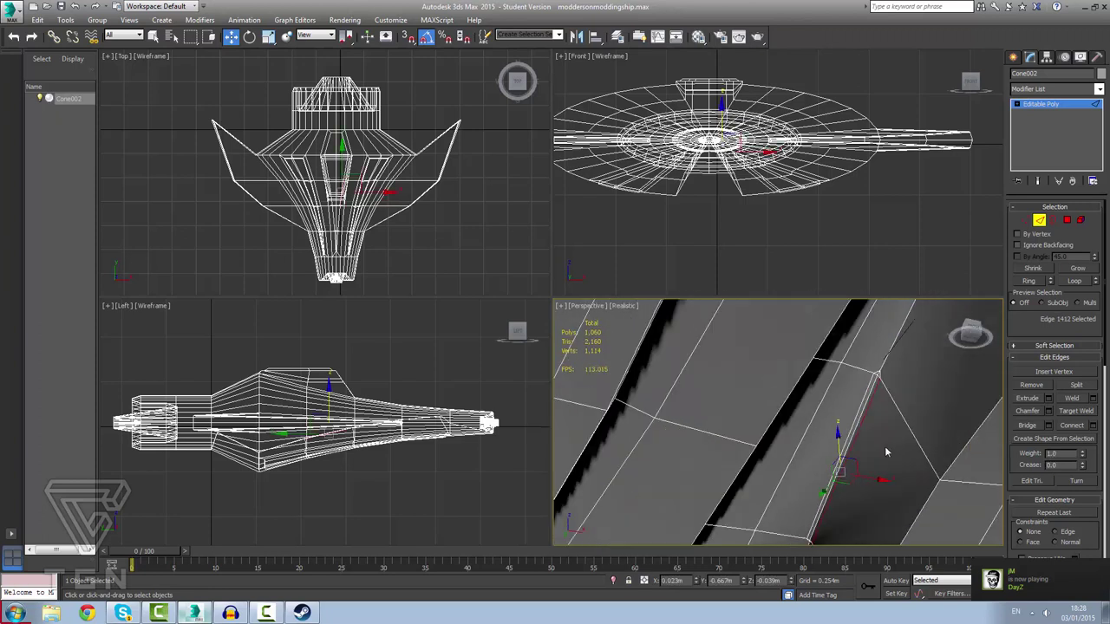
{"action": "left_click", "coordinate": [1024, 221]}
{"action": "left_click", "coordinate": [1076, 397]}
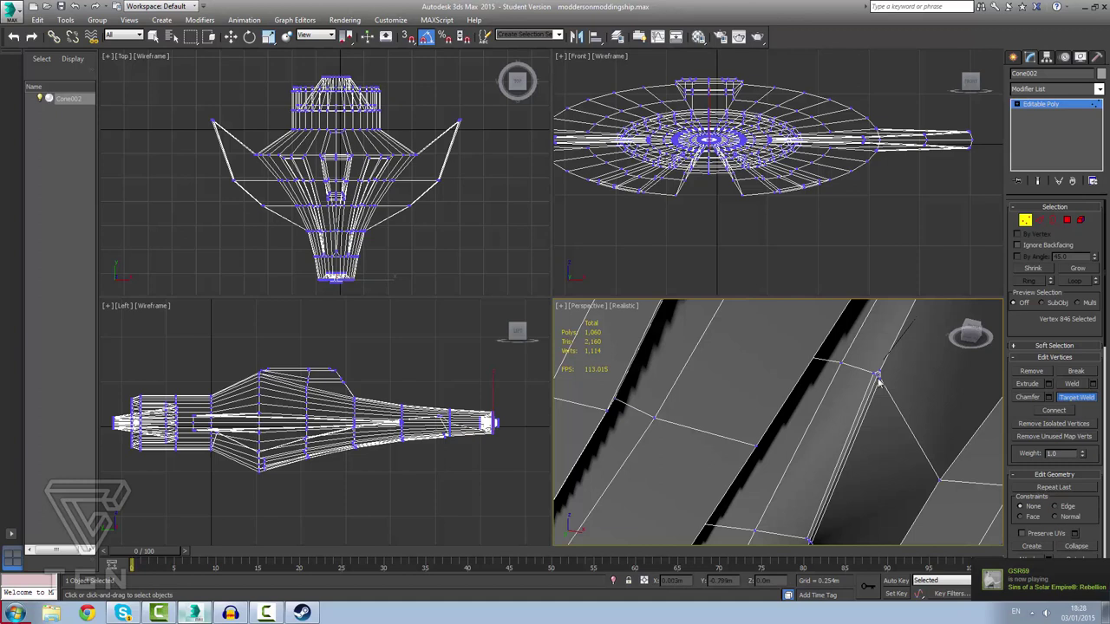
{"action": "scroll", "coordinate": [878, 386], "scroll_direction": "up", "scroll_amount": 3}
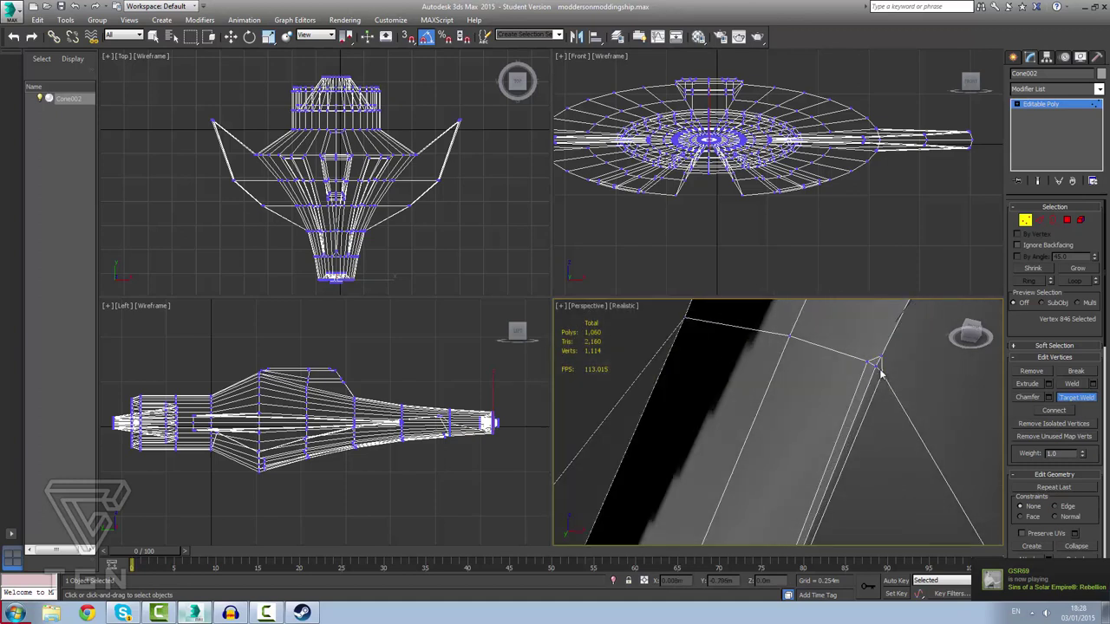
{"action": "left_click", "coordinate": [875, 365]}
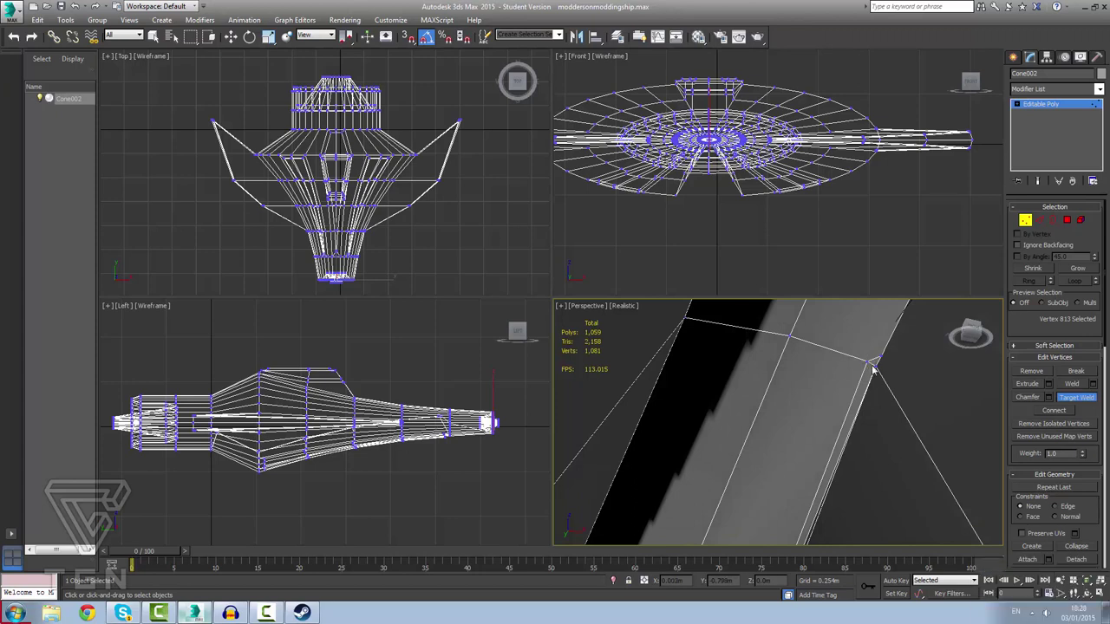
{"action": "left_click", "coordinate": [877, 366]}
Merge the remaining stray vertex at the same channel rim corner using Target Weld.
{"action": "middle_click_drag", "start_coordinate": [854, 461], "coordinate": [935, 237]}
{"action": "middle_click_drag", "start_coordinate": [842, 489], "coordinate": [896, 333]}
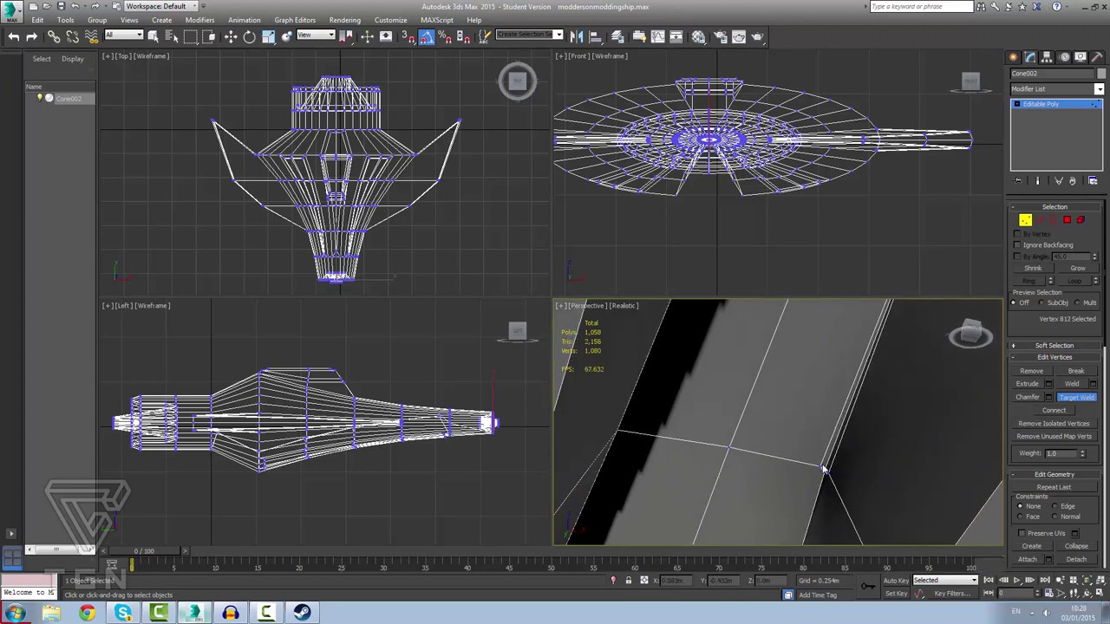
{"action": "middle_click_drag", "start_coordinate": [856, 439], "coordinate": [850, 532]}
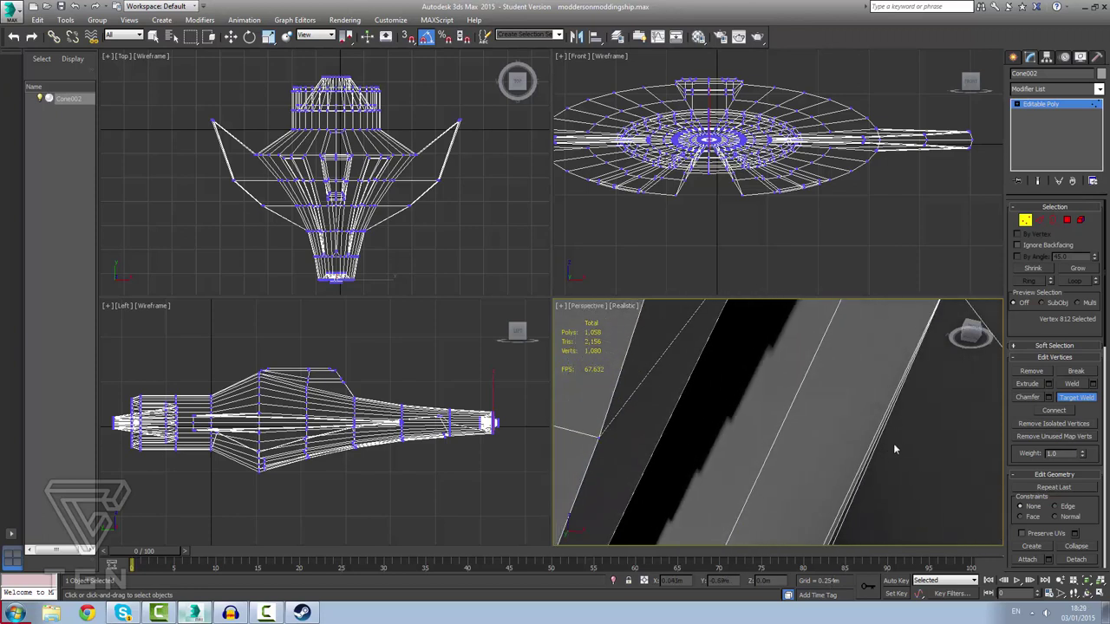
{"action": "middle_click_drag", "start_coordinate": [895, 449], "coordinate": [863, 590]}
{"action": "scroll", "coordinate": [931, 478], "scroll_direction": "up", "scroll_amount": 6}
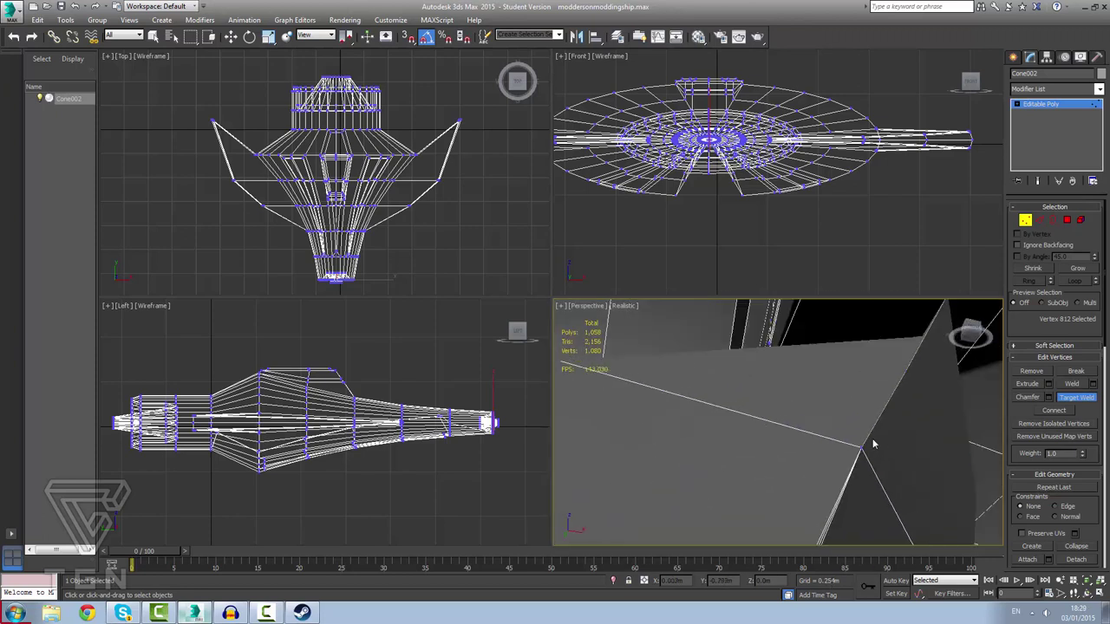
{"action": "middle_click_drag", "start_coordinate": [856, 455], "coordinate": [855, 468], "text": "alt"}
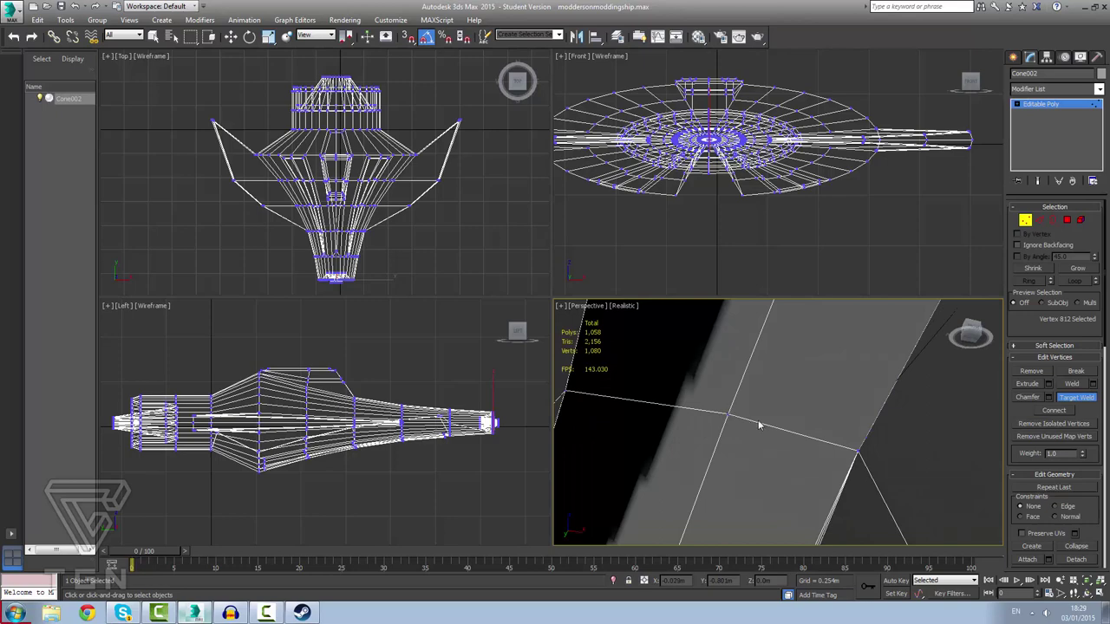
{"action": "scroll", "coordinate": [758, 425], "scroll_direction": "down", "scroll_amount": 4}
{"action": "scroll", "coordinate": [765, 466], "scroll_direction": "up", "scroll_amount": 2}
{"action": "scroll", "coordinate": [784, 402], "scroll_direction": "up", "scroll_amount": 2}
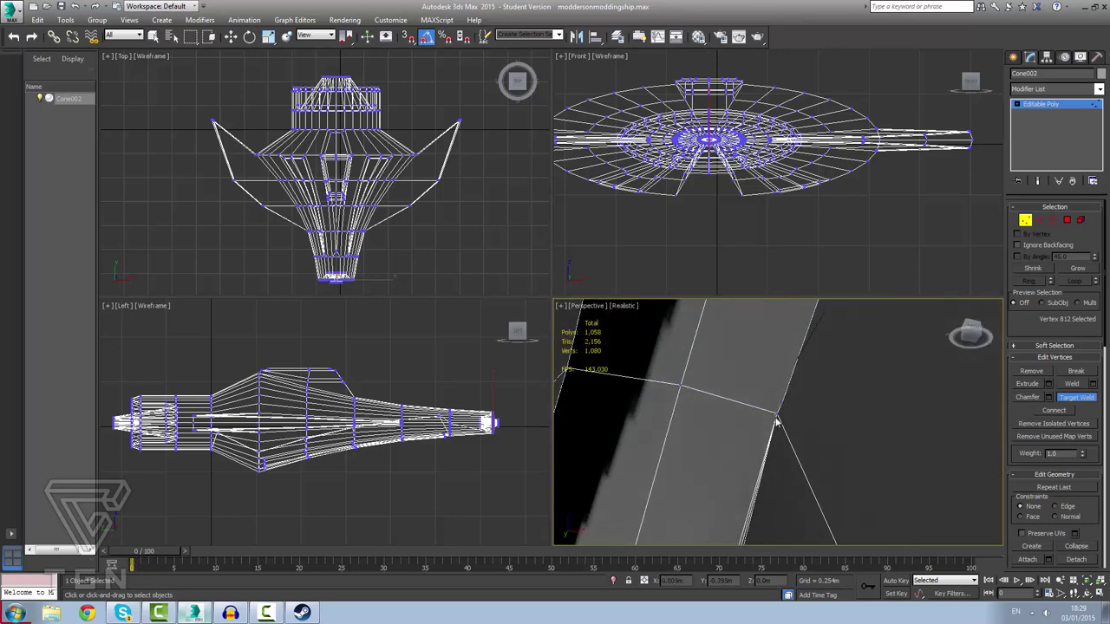
{"action": "left_click", "coordinate": [779, 413]}
Target-weld the cluster of stray vertices at the next junction along the channel's rim.
{"action": "scroll", "coordinate": [773, 494], "scroll_direction": "down", "scroll_amount": 4}
{"action": "scroll", "coordinate": [771, 523], "scroll_direction": "up", "scroll_amount": 2}
{"action": "middle_click_drag", "start_coordinate": [777, 490], "coordinate": [802, 372]}
{"action": "scroll", "coordinate": [766, 506], "scroll_direction": "up", "scroll_amount": 5}
{"action": "middle_click_drag", "start_coordinate": [675, 428], "coordinate": [729, 441], "text": "alt"}
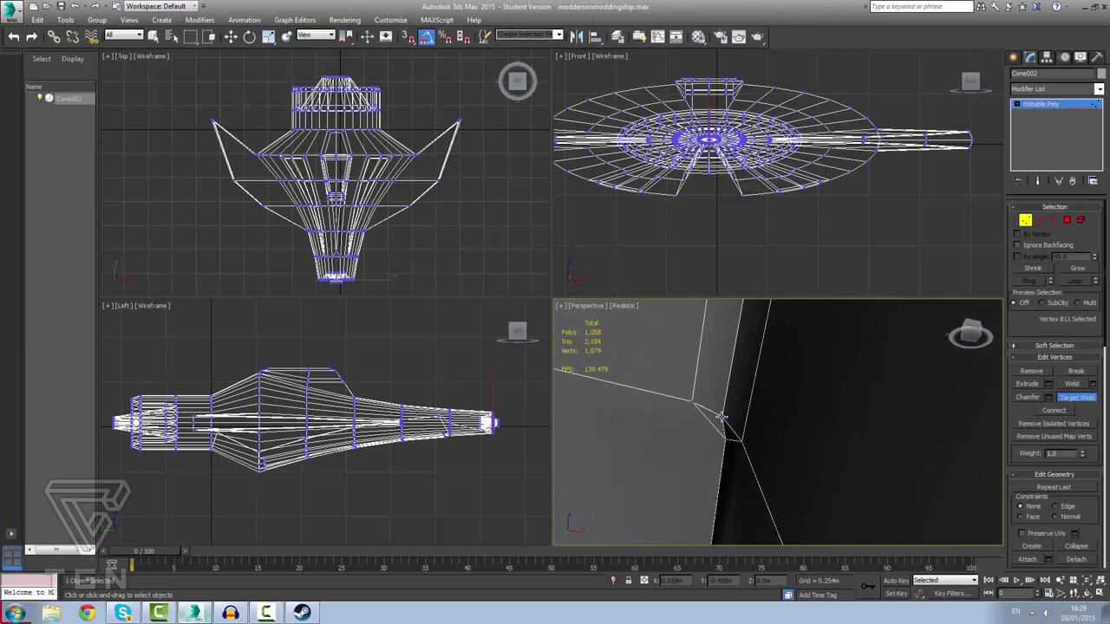
{"action": "left_click", "coordinate": [722, 417]}
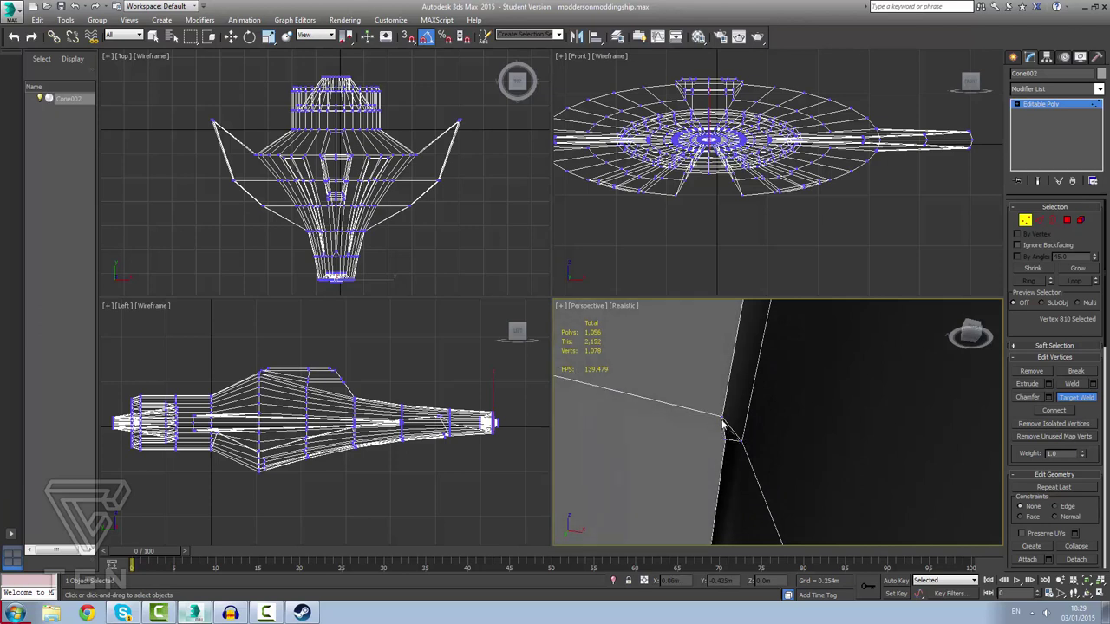
{"action": "left_click", "coordinate": [723, 417]}
Check the welded junction on the channel rim and undo the last vertex weld there.
{"action": "scroll", "coordinate": [716, 459], "scroll_direction": "down", "scroll_amount": 5}
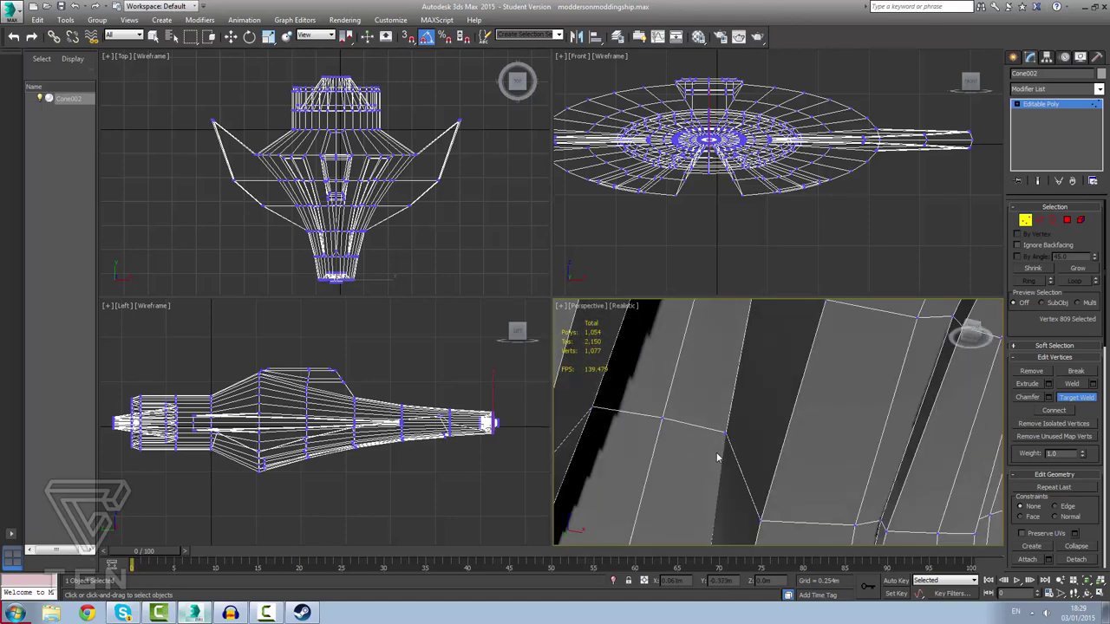
{"action": "mouse_move", "coordinate": [716, 452]}
{"action": "middle_mouse_down", "text": "alt"}
{"action": "mouse_move", "coordinate": [723, 440]}
{"action": "mouse_move", "coordinate": [714, 451]}
{"action": "middle_mouse_up", "text": "alt"}
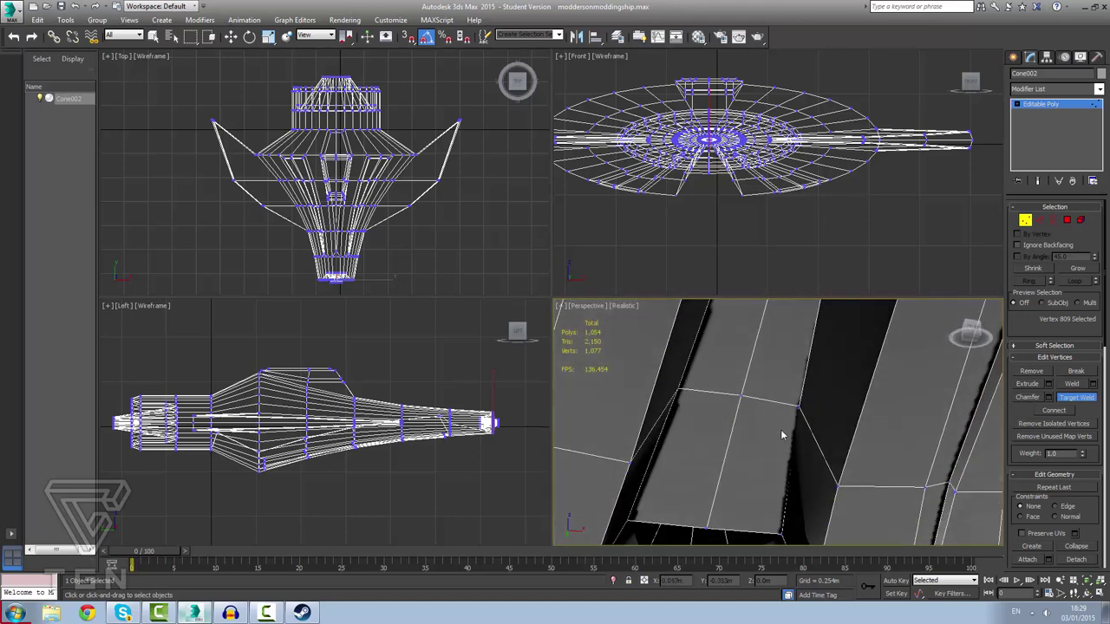
{"action": "scroll", "coordinate": [832, 405], "scroll_direction": "up", "scroll_amount": 5}
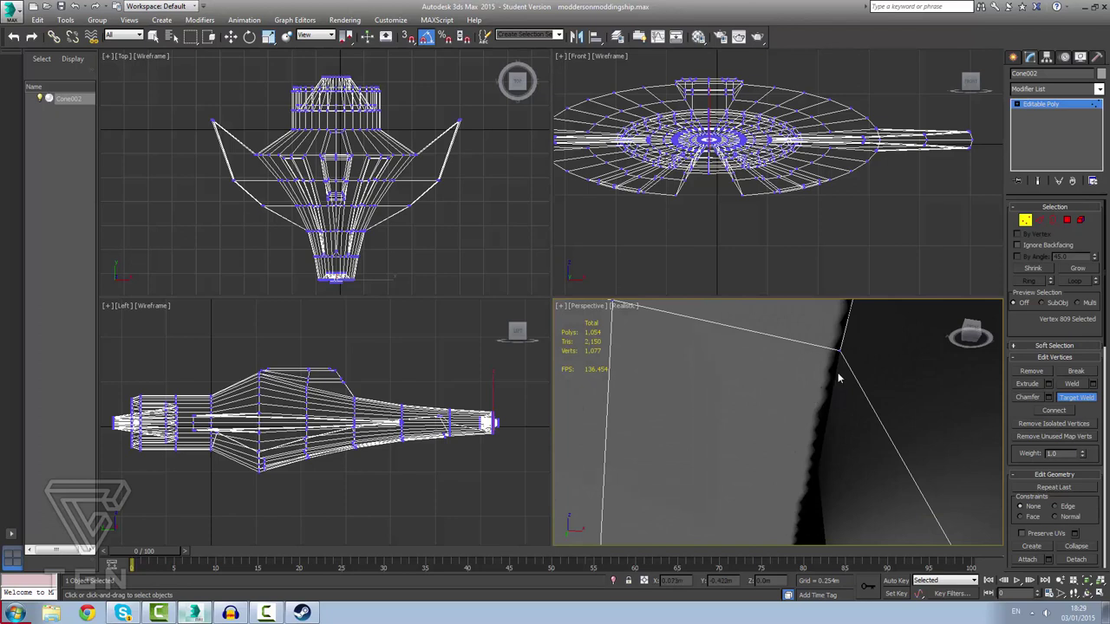
{"action": "scroll", "coordinate": [840, 370], "scroll_direction": "down", "scroll_amount": 1}
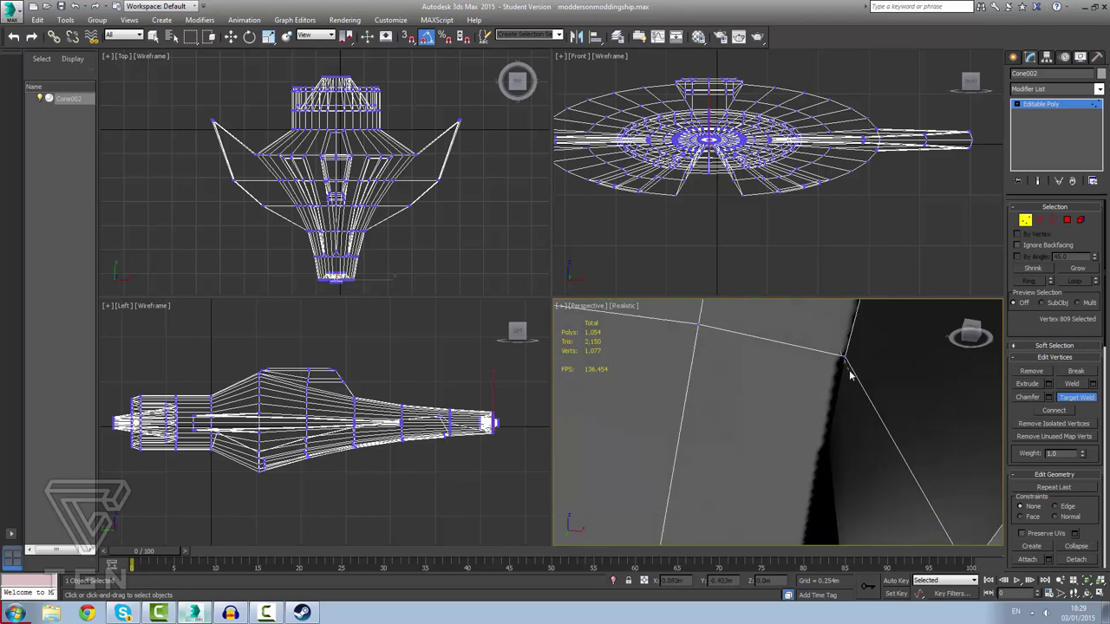
{"action": "right_click", "coordinate": [851, 375]}
{"action": "scroll", "coordinate": [839, 375], "scroll_direction": "up", "scroll_amount": 3}
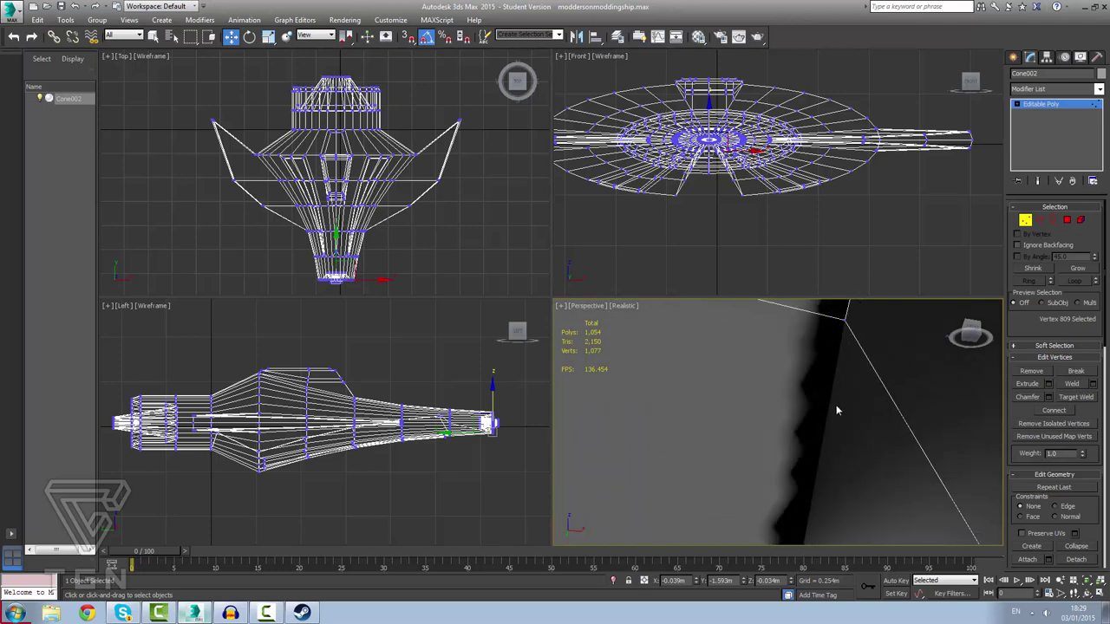
{"action": "key", "text": "ctrl+z"}
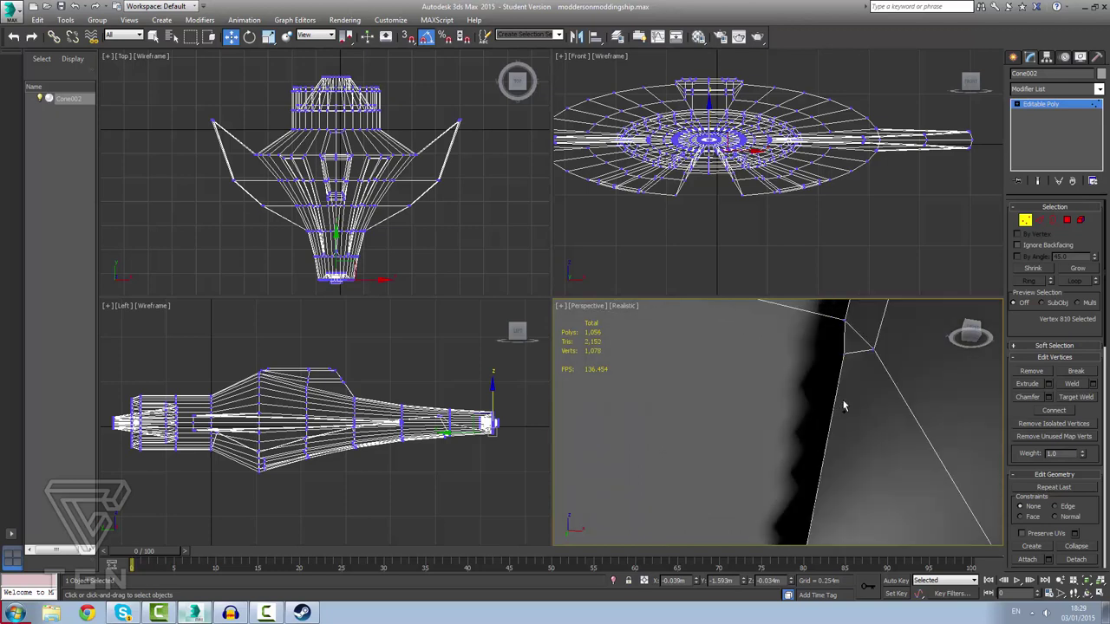
Weld the two leftover vertices just beside the channel rim junction into its corner vertex with Target Weld.
{"action": "scroll", "coordinate": [865, 361], "scroll_direction": "down", "scroll_amount": 2}
{"action": "left_click", "coordinate": [855, 356]}
{"action": "left_click_drag", "start_coordinate": [854, 349], "coordinate": [855, 347]}
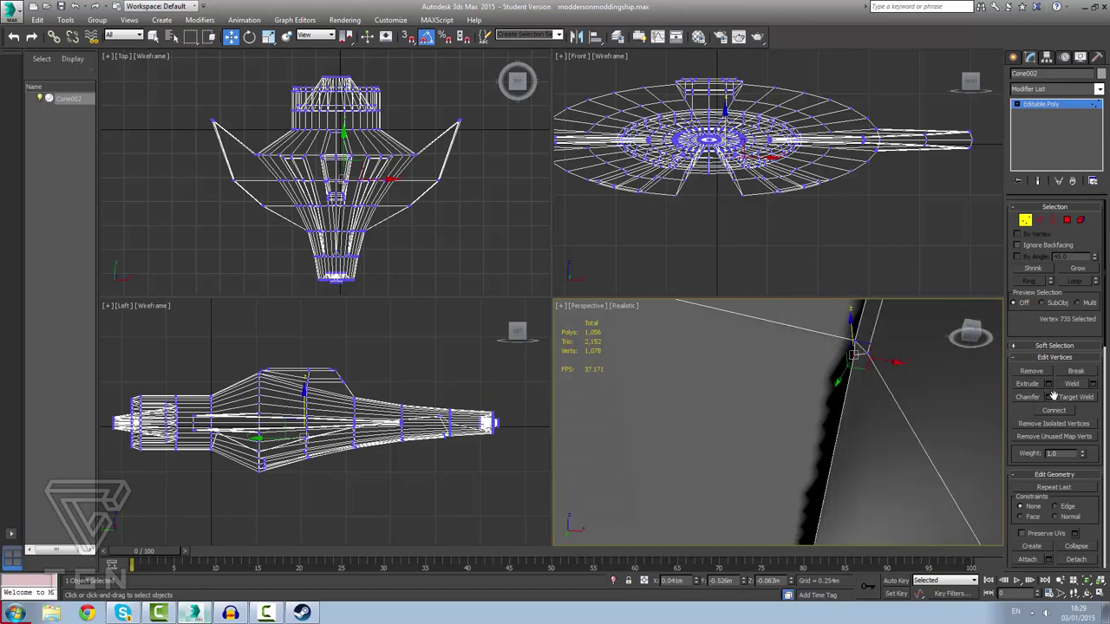
{"action": "left_click", "coordinate": [1073, 396]}
{"action": "left_click", "coordinate": [854, 345]}
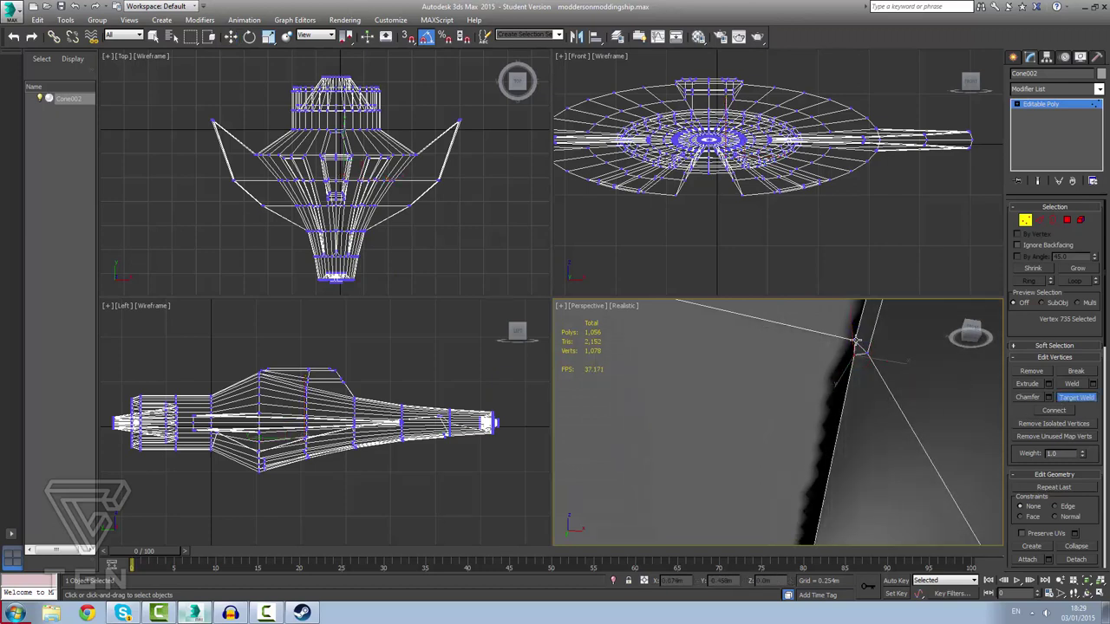
{"action": "left_click", "coordinate": [855, 341]}
{"action": "left_click", "coordinate": [855, 340]}
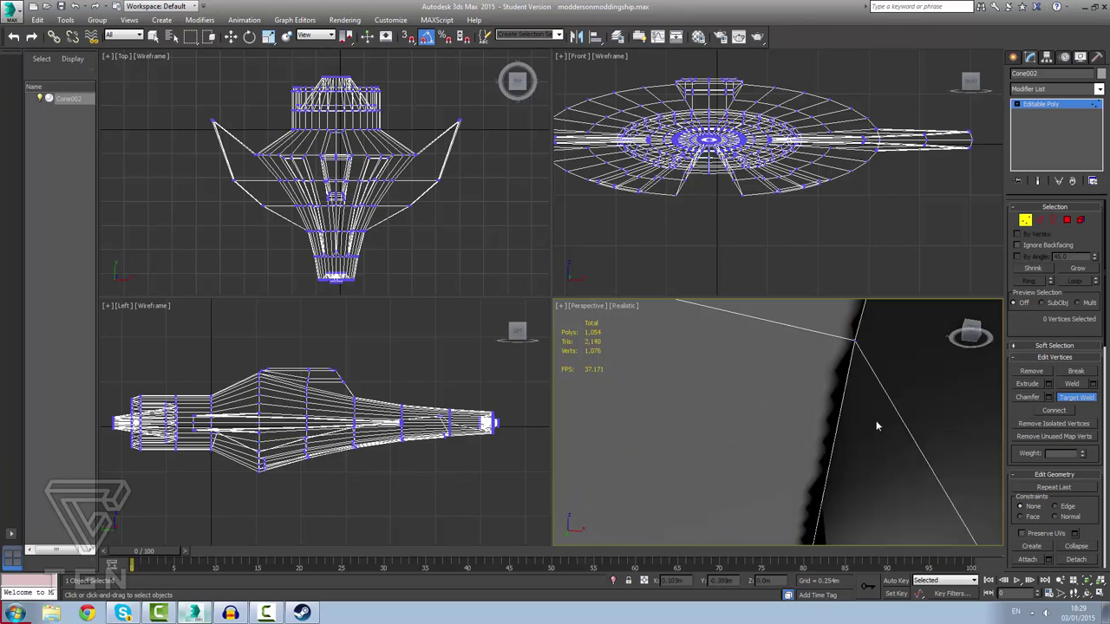
Inset the two adjoining polygons on the underside channel's floor together by 0.023 m.
{"action": "scroll", "coordinate": [881, 376], "scroll_direction": "down", "scroll_amount": 4}
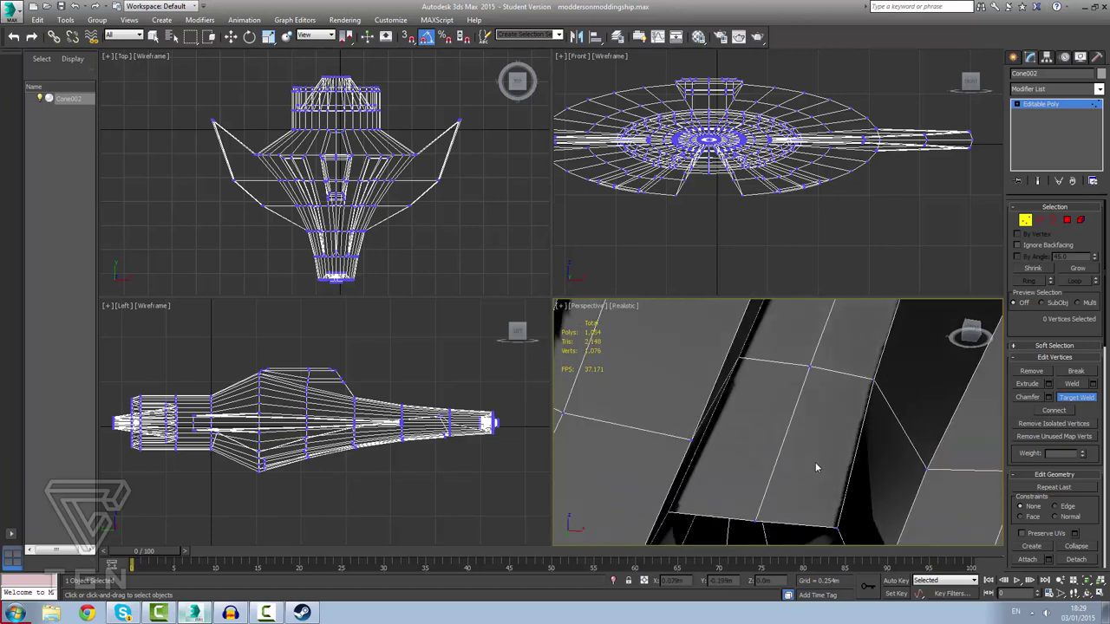
{"action": "left_click", "coordinate": [1066, 219]}
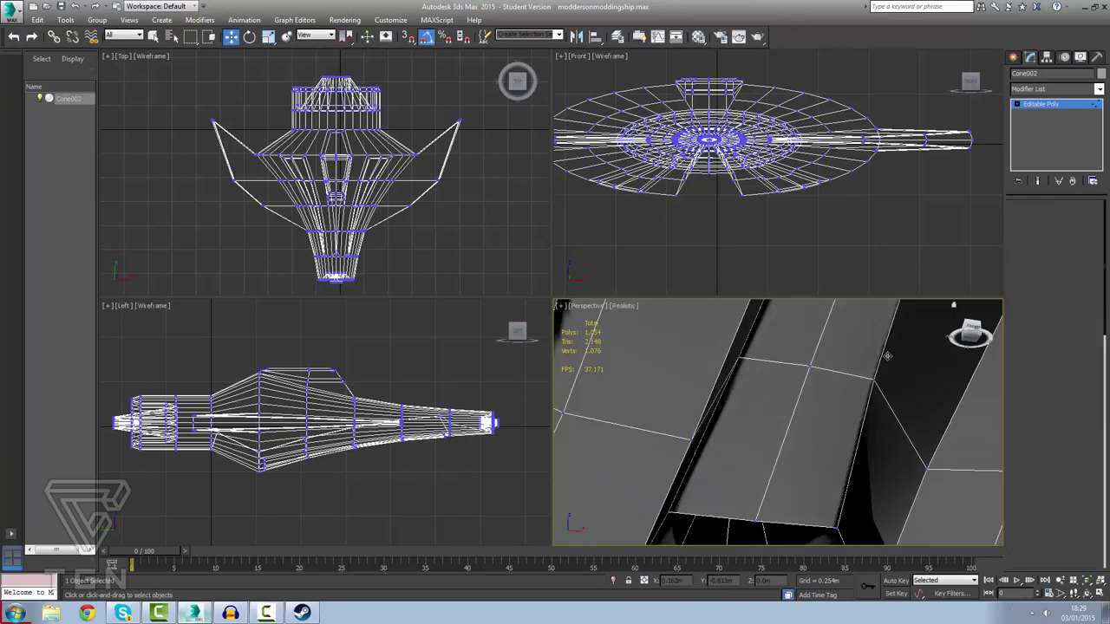
{"action": "key", "text": "w"}
{"action": "left_click", "coordinate": [876, 368]}
{"action": "middle_click_drag", "start_coordinate": [821, 425], "coordinate": [803, 429], "text": "alt"}
{"action": "scroll", "coordinate": [847, 407], "scroll_direction": "down", "scroll_amount": 3}
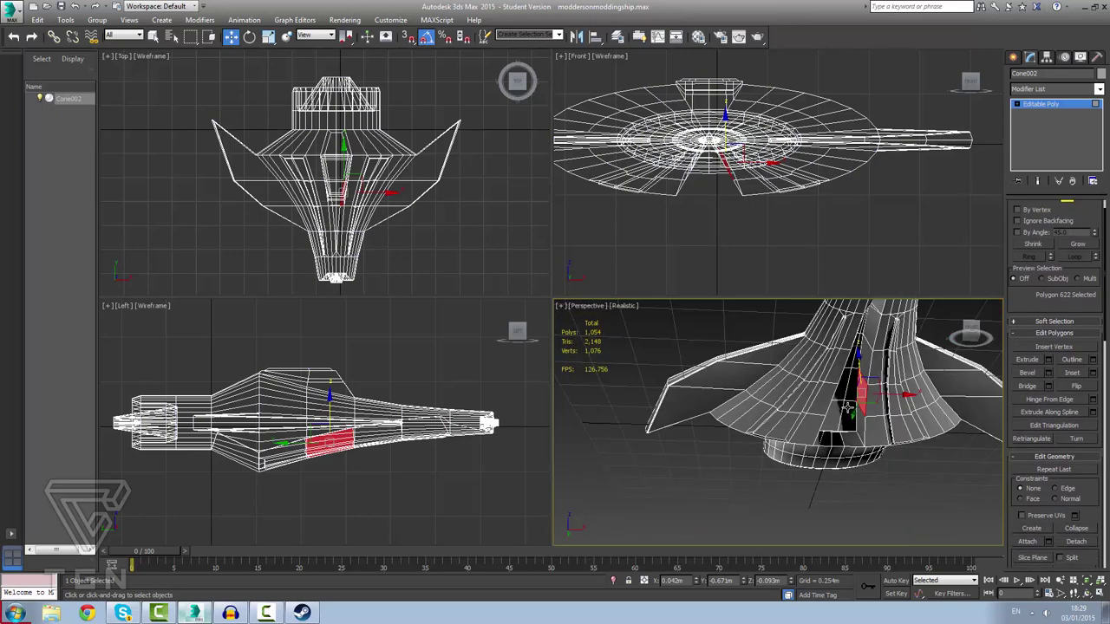
{"action": "scroll", "coordinate": [846, 416], "scroll_direction": "up", "scroll_amount": 3}
{"action": "left_click", "coordinate": [838, 431]}
{"action": "left_click", "coordinate": [802, 424], "text": "ctrl"}
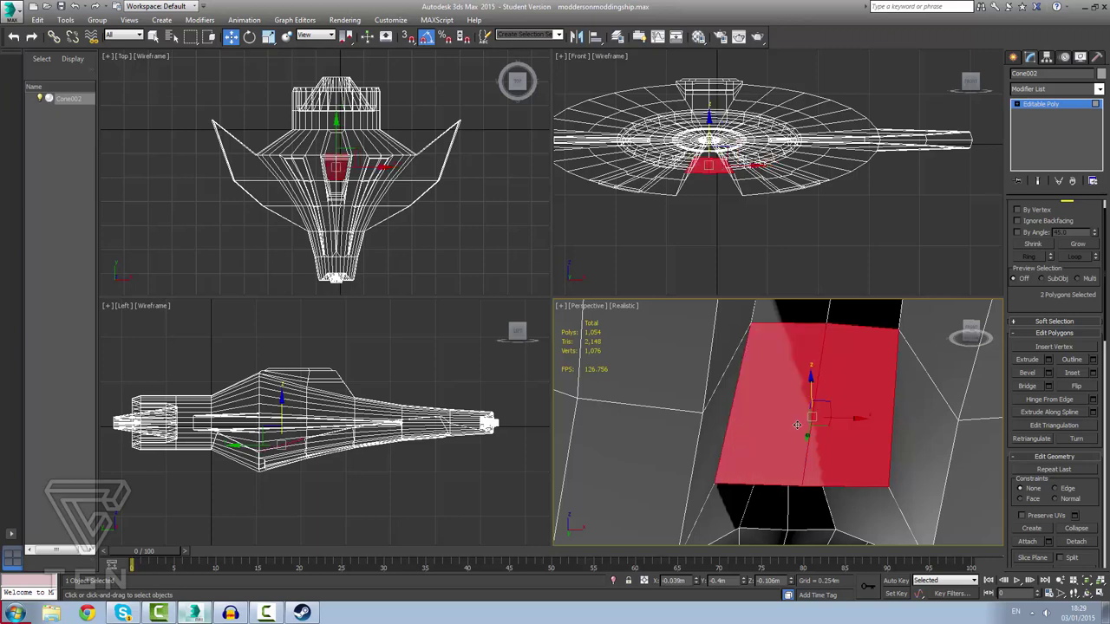
{"action": "left_click", "coordinate": [1092, 373]}
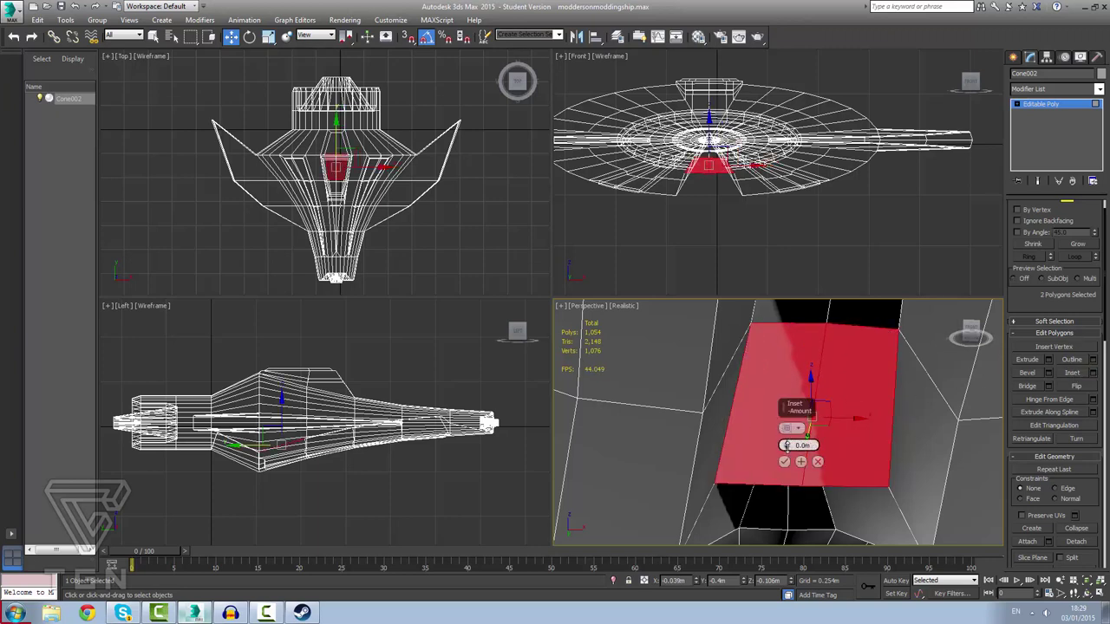
{"action": "left_click_drag", "start_coordinate": [786, 445], "coordinate": [790, 443]}
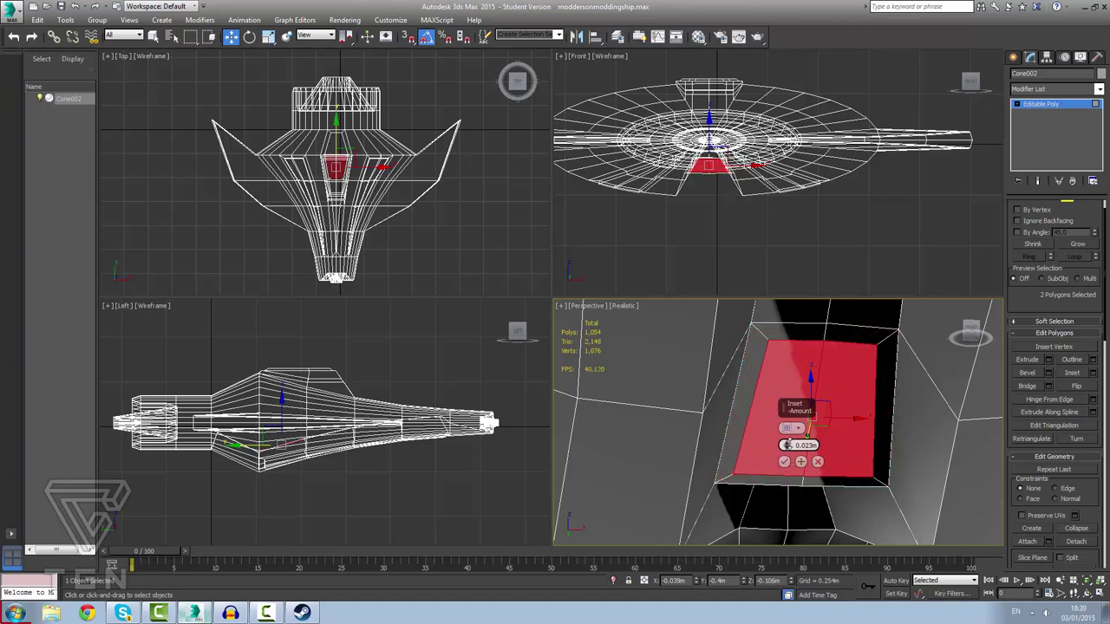
{"action": "left_click", "coordinate": [784, 461]}
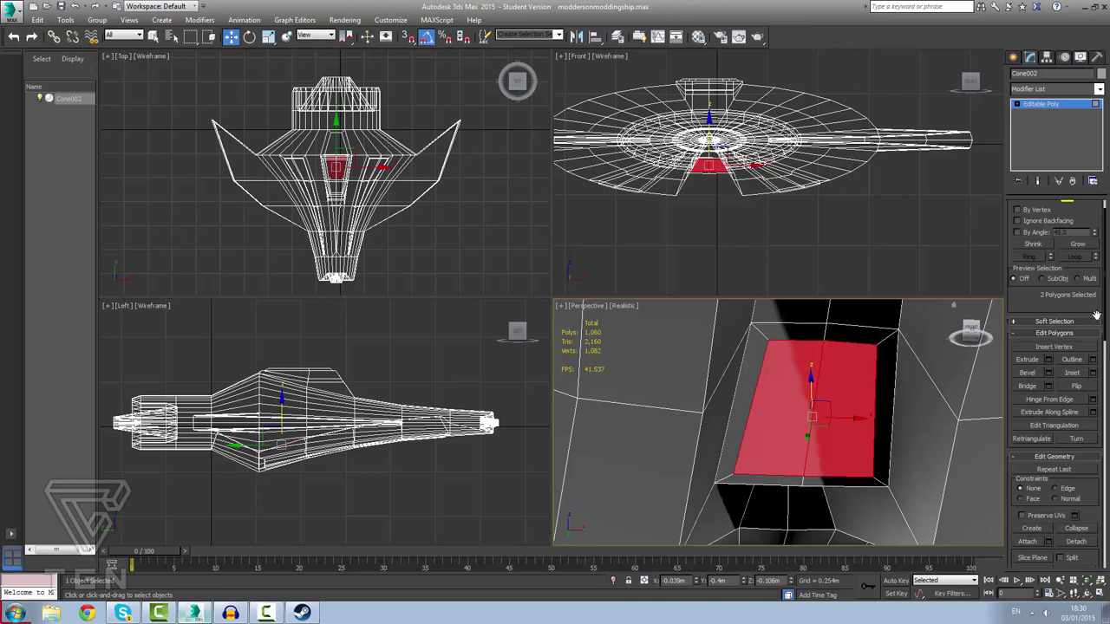
Chamfer the four corner vertices of the inset floor area by about 0.05 m to form an octagonal outline.
{"action": "scroll", "coordinate": [1040, 225], "scroll_direction": "up", "scroll_amount": 1}
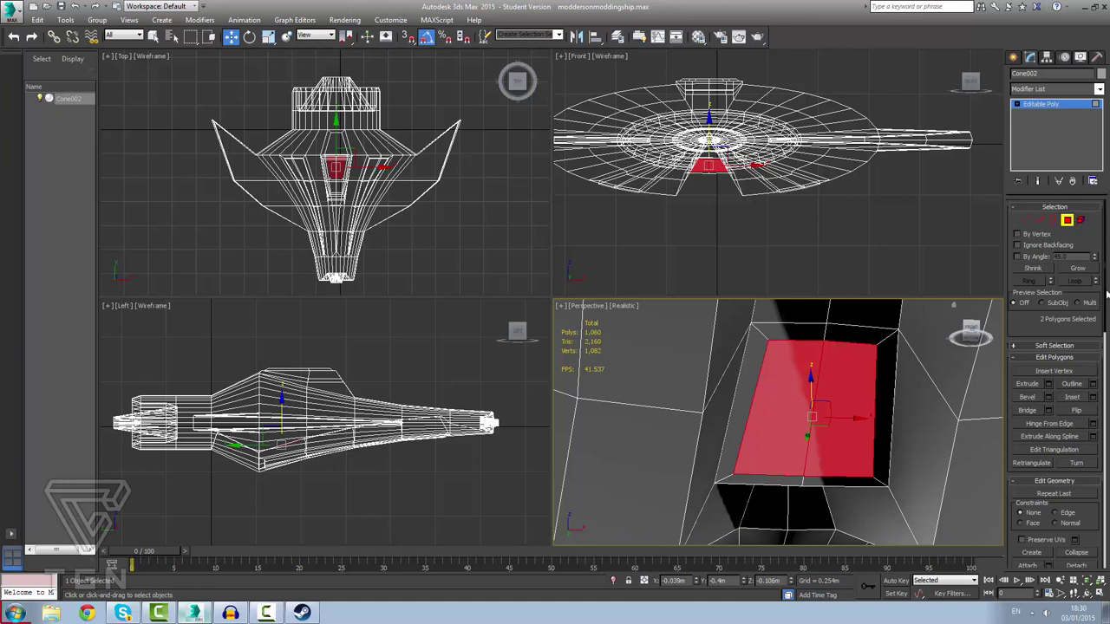
{"action": "left_click", "coordinate": [1039, 221]}
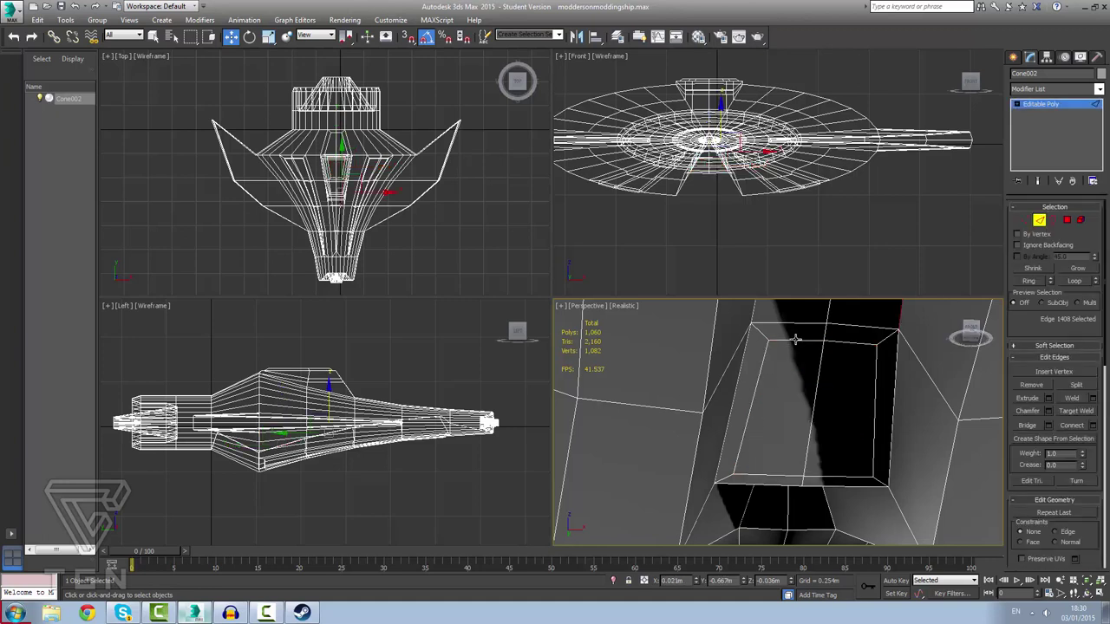
{"action": "left_click", "coordinate": [1025, 219]}
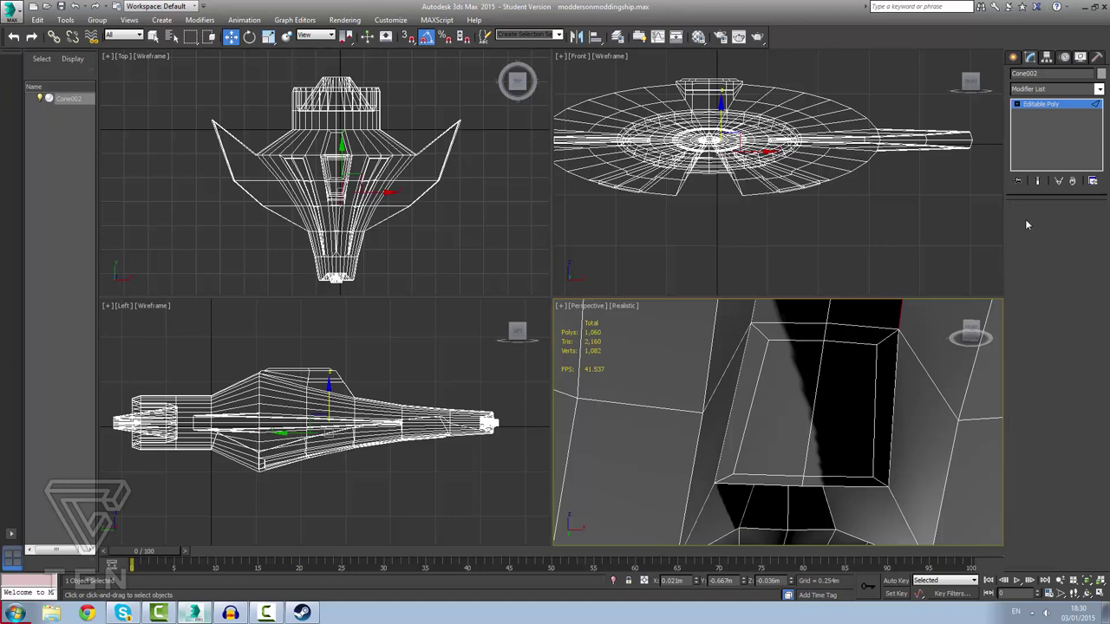
{"action": "left_click", "coordinate": [875, 347]}
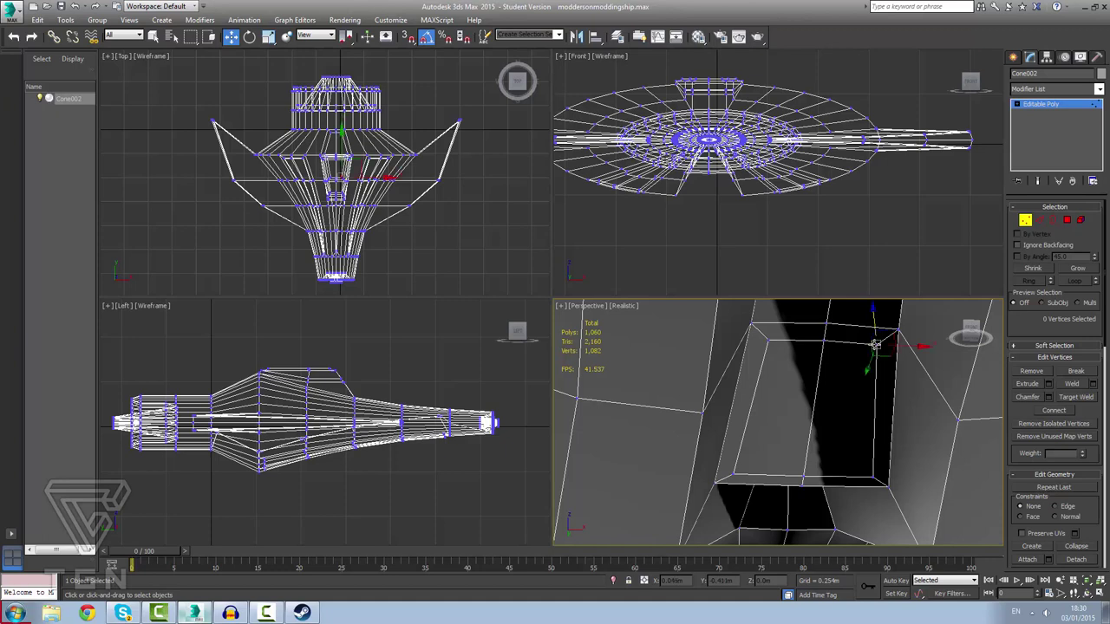
{"action": "left_click", "coordinate": [767, 341], "text": "ctrl"}
{"action": "left_click", "coordinate": [732, 475], "text": "ctrl"}
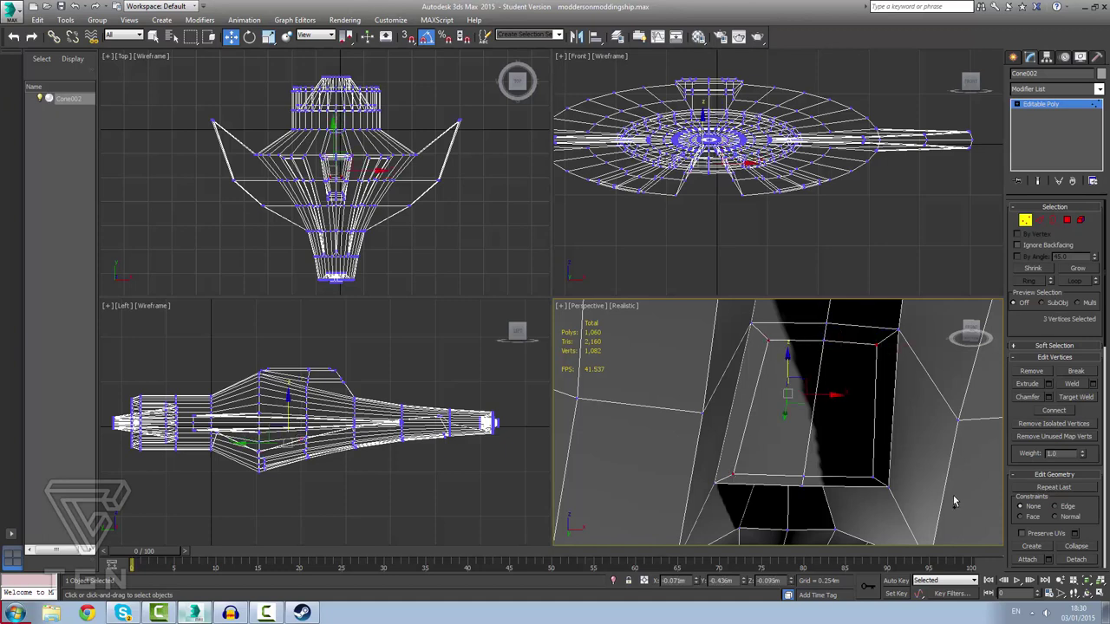
{"action": "left_click", "coordinate": [872, 478], "text": "ctrl"}
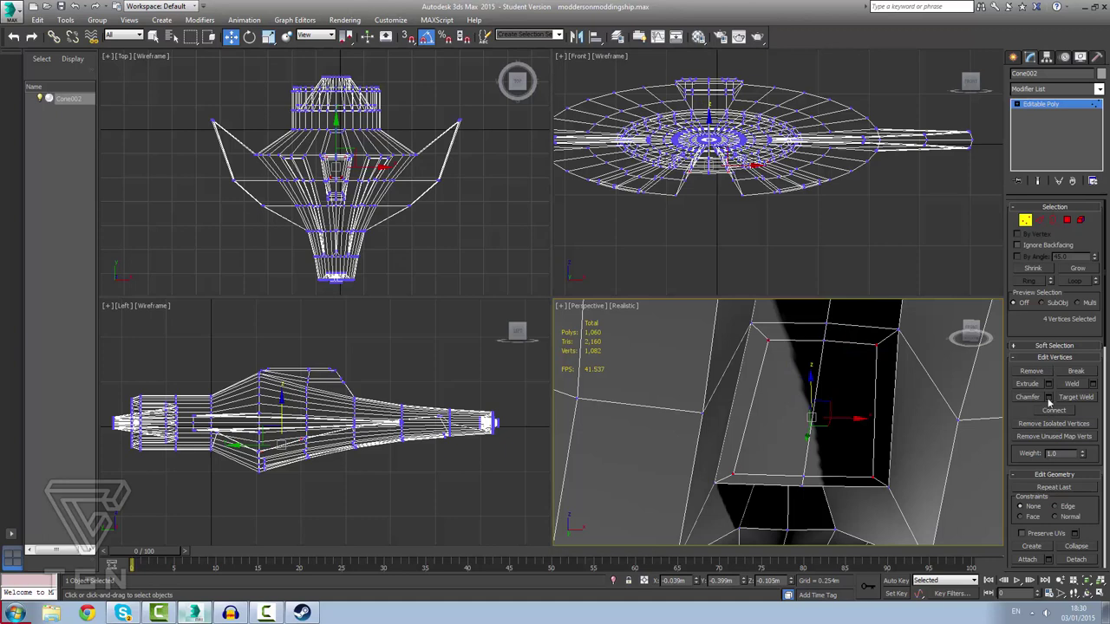
{"action": "left_click", "coordinate": [1048, 397]}
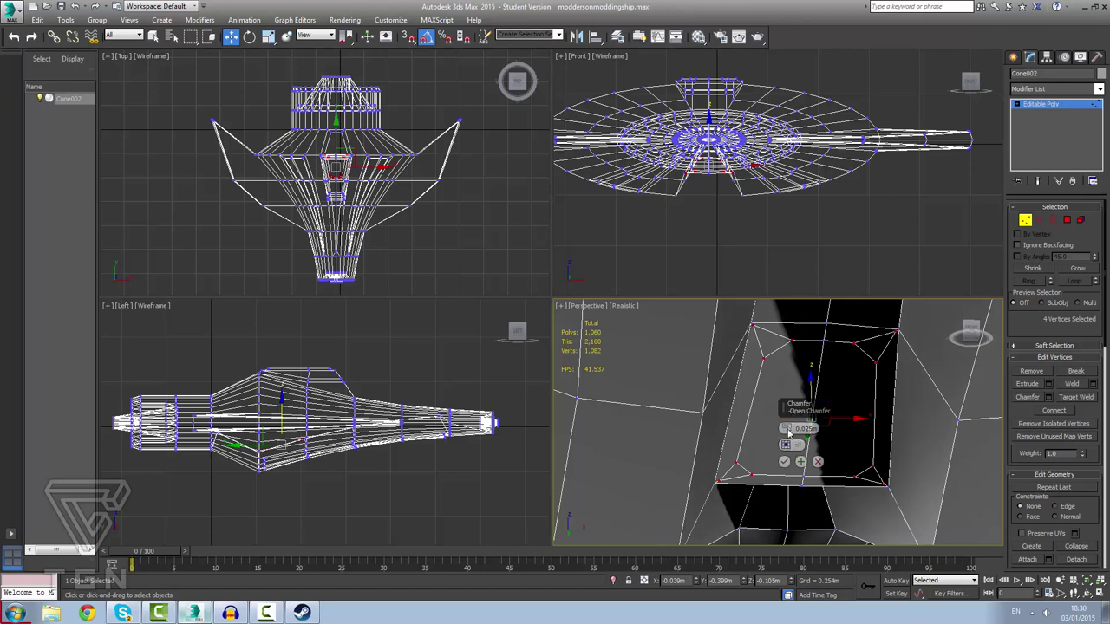
{"action": "left_click_drag", "start_coordinate": [788, 429], "coordinate": [787, 425]}
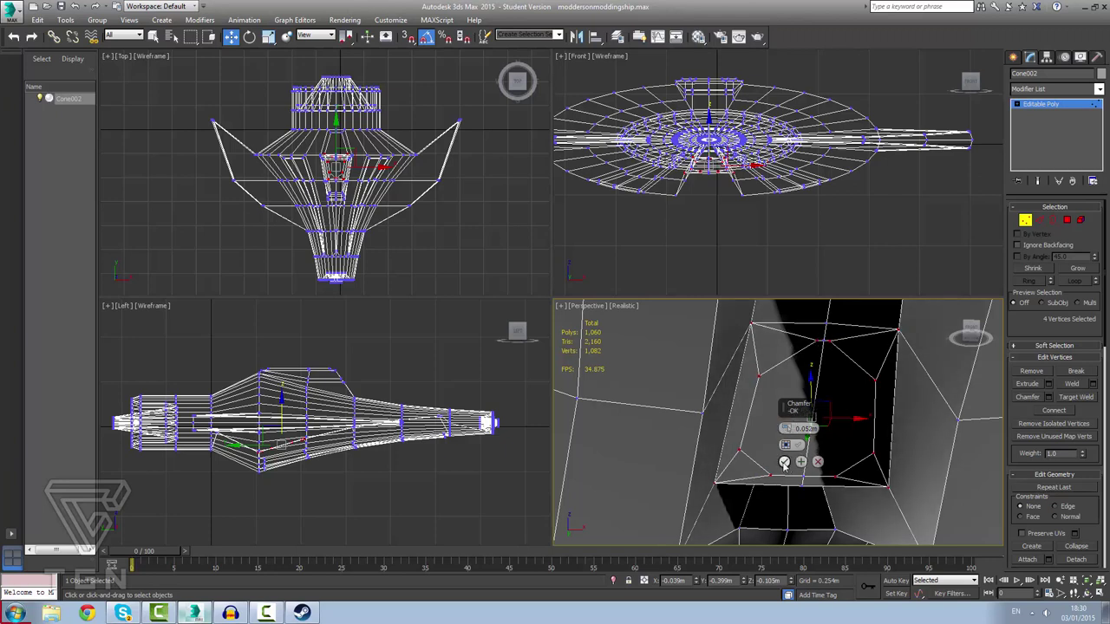
{"action": "left_click", "coordinate": [784, 462]}
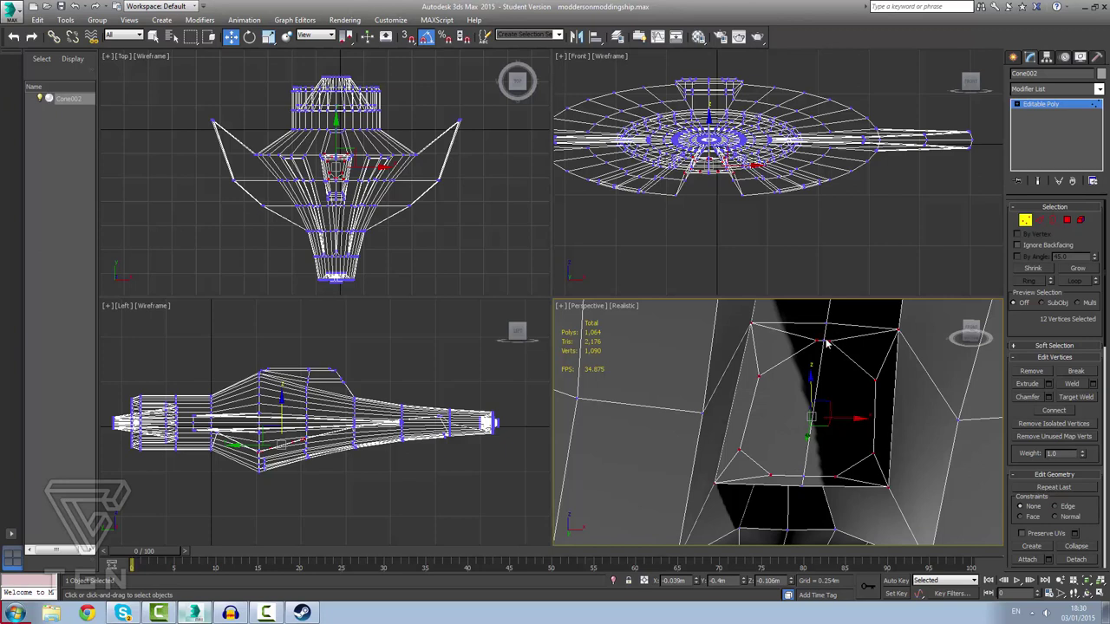
Extrude the two polygons inside the octagonal outline by a very small amount.
{"action": "left_click", "coordinate": [1066, 219], "text": "ctrl+shift"}
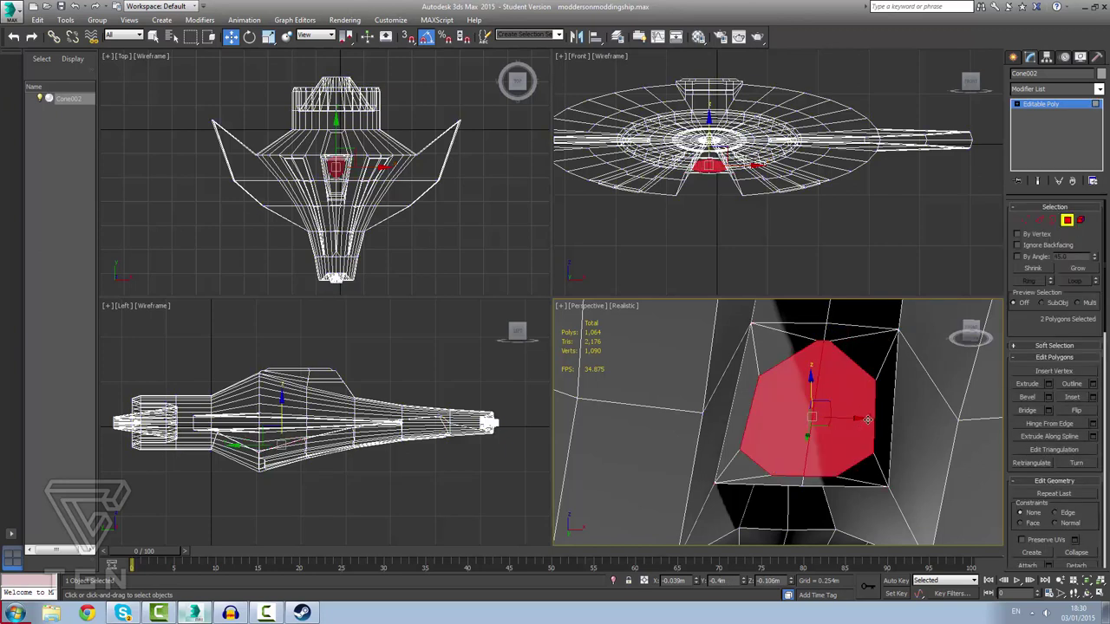
{"action": "left_click", "coordinate": [1027, 385]}
{"action": "left_click_drag", "start_coordinate": [817, 389], "coordinate": [819, 391]}
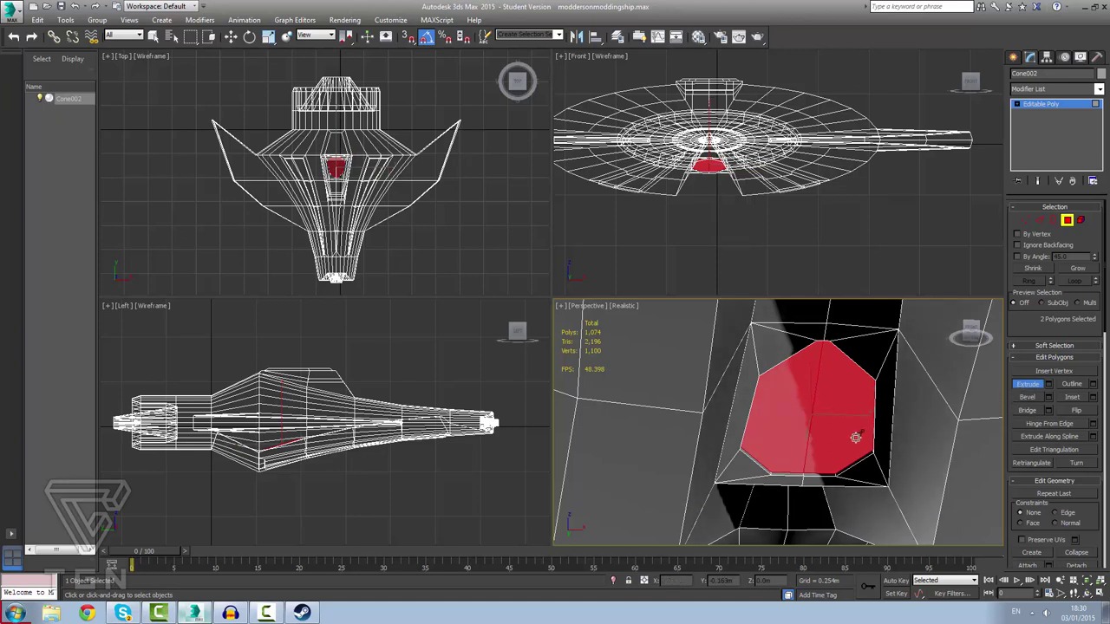
Examine the vertices, side faces and narrow gap around the rim of the extruded octagonal face.
{"action": "middle_click_drag", "start_coordinate": [867, 434], "coordinate": [554, 361], "text": "alt"}
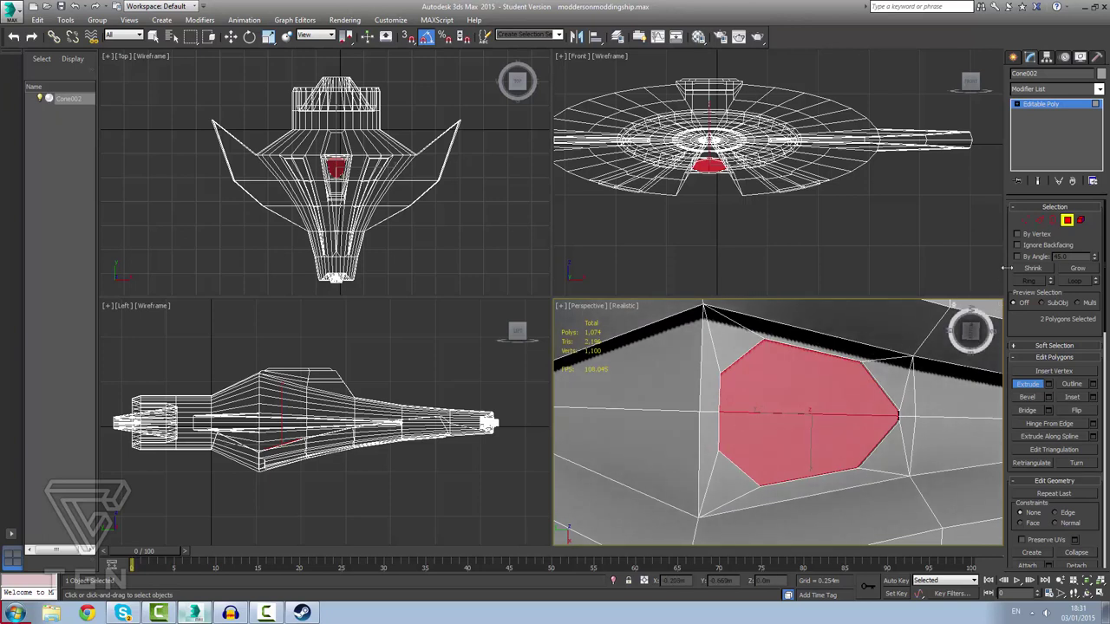
{"action": "left_click", "coordinate": [1028, 220]}
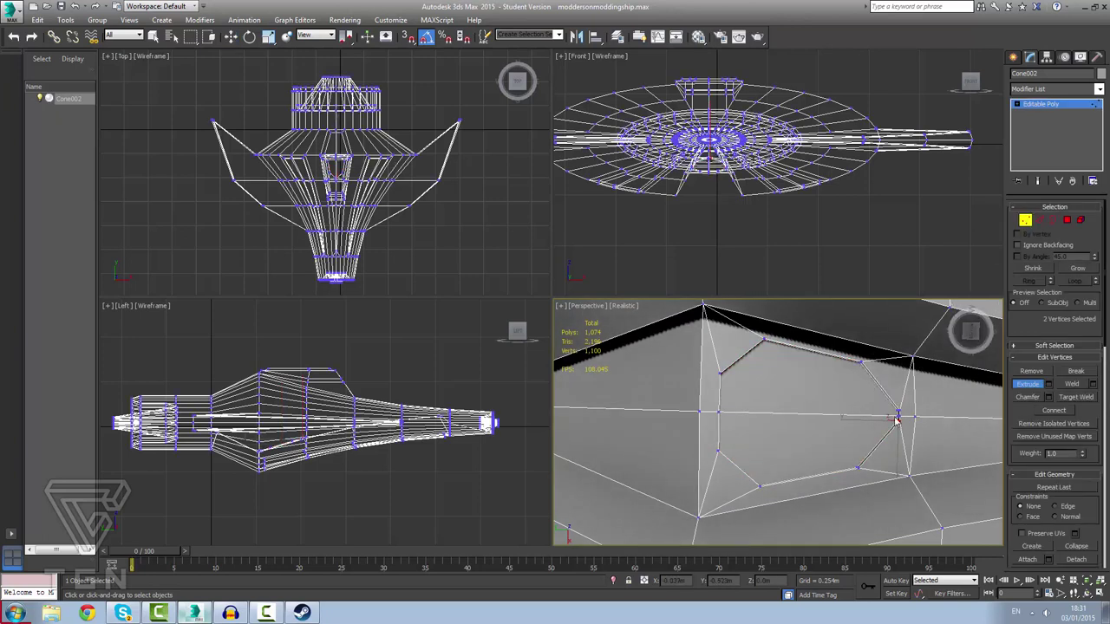
{"action": "scroll", "coordinate": [838, 389], "scroll_direction": "up", "scroll_amount": 2}
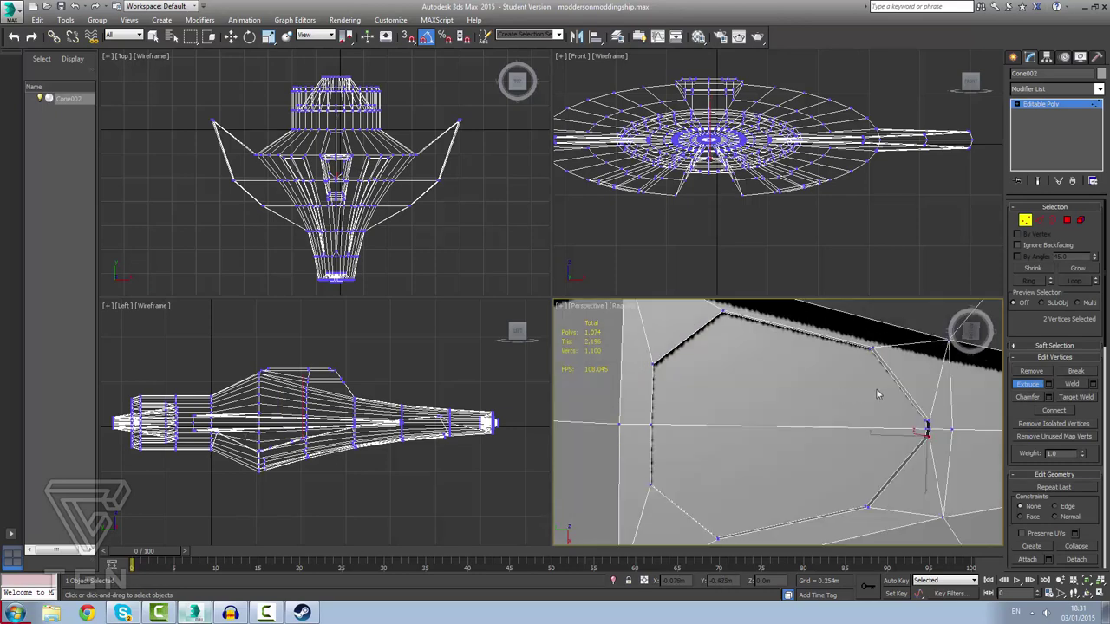
{"action": "left_click", "coordinate": [1066, 221]}
{"action": "left_click", "coordinate": [867, 369]}
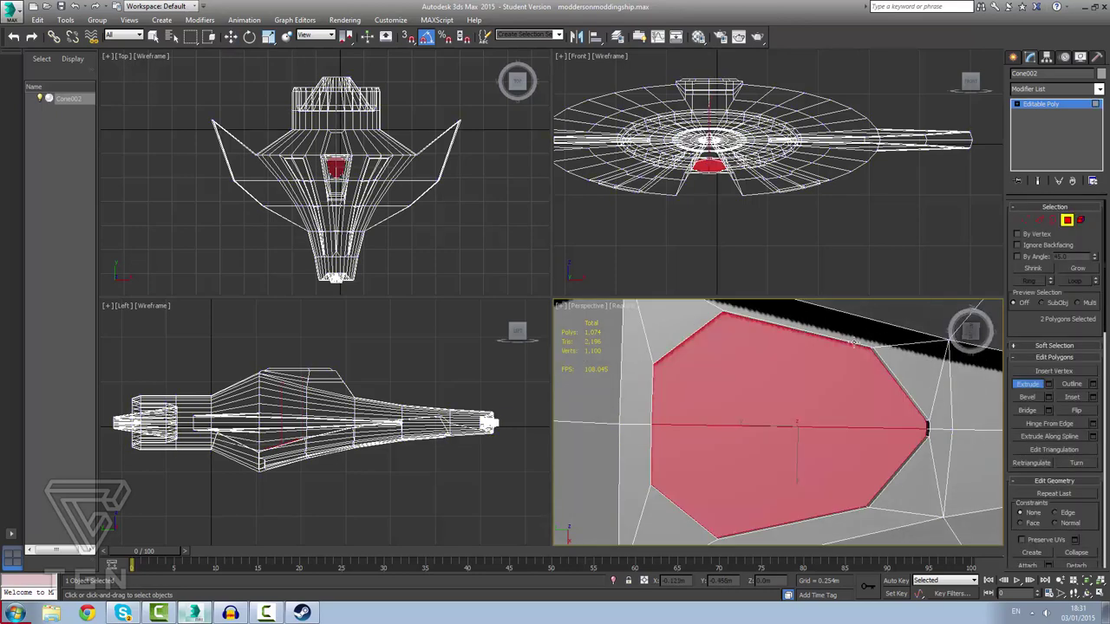
{"action": "left_click", "coordinate": [854, 334]}
{"action": "middle_click_drag", "start_coordinate": [882, 389], "coordinate": [890, 334], "text": "alt"}
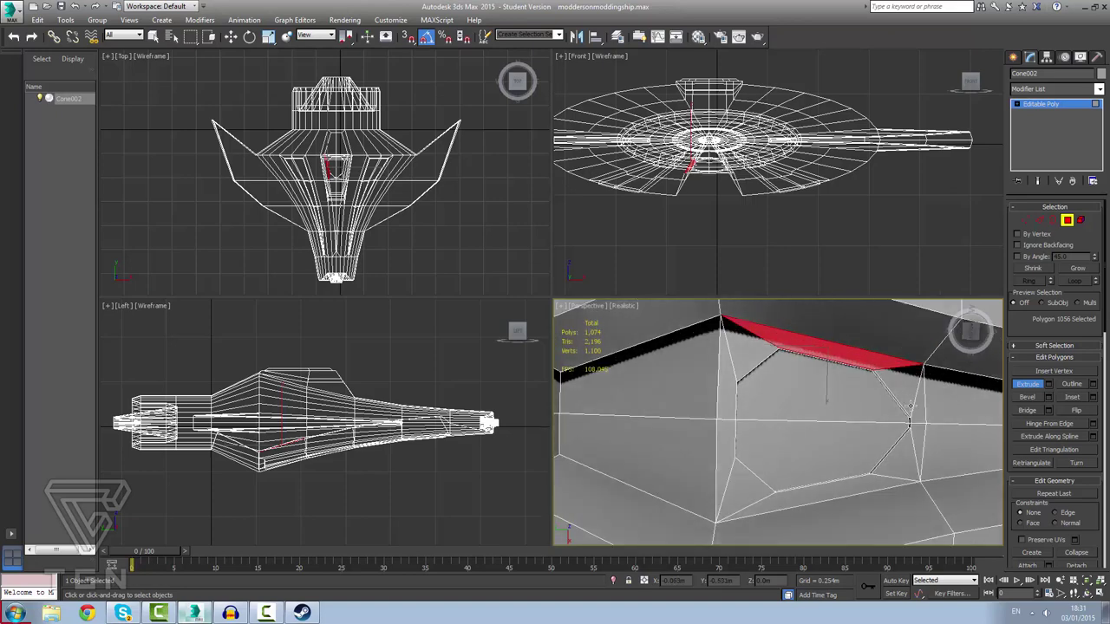
{"action": "scroll", "coordinate": [926, 421], "scroll_direction": "up", "scroll_amount": 2}
{"action": "scroll", "coordinate": [928, 422], "scroll_direction": "up", "scroll_amount": 1}
{"action": "scroll", "coordinate": [928, 422], "scroll_direction": "down", "scroll_amount": 2}
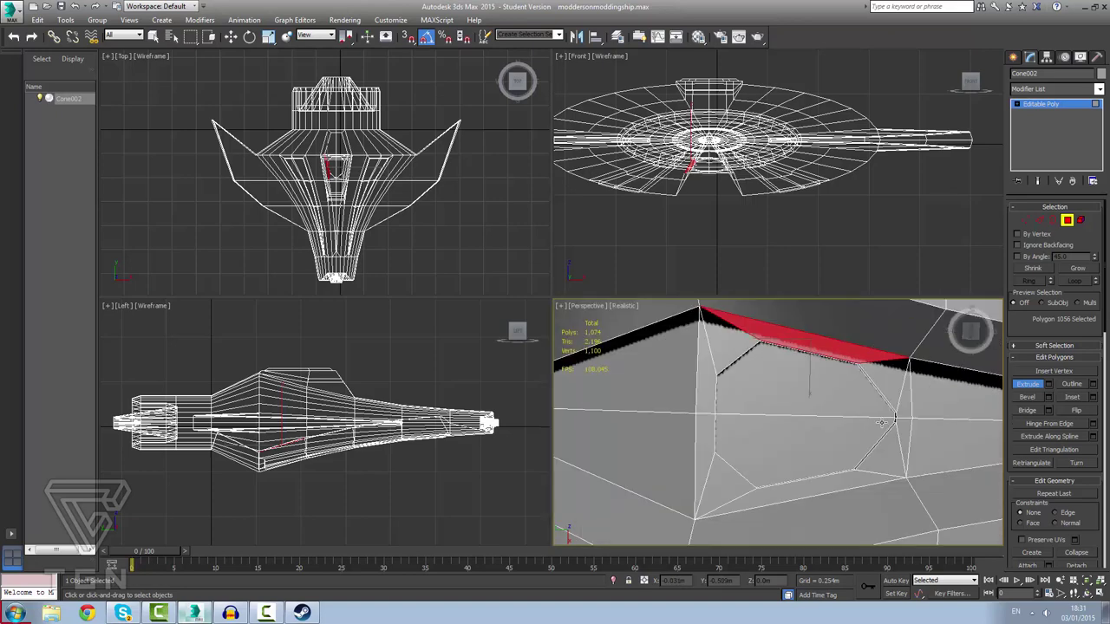
{"action": "scroll", "coordinate": [782, 343], "scroll_direction": "up", "scroll_amount": 2}
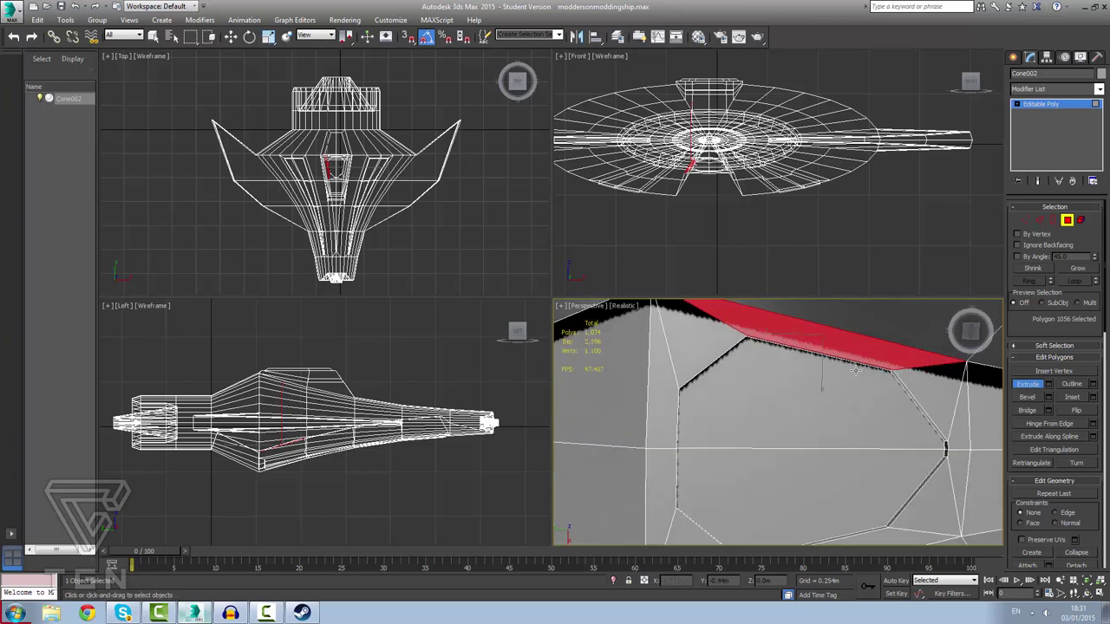
{"action": "mouse_move", "coordinate": [855, 371]}
{"action": "middle_mouse_down", "text": "alt"}
{"action": "mouse_move", "coordinate": [842, 357]}
{"action": "mouse_move", "coordinate": [845, 371]}
{"action": "middle_mouse_up", "text": "alt"}
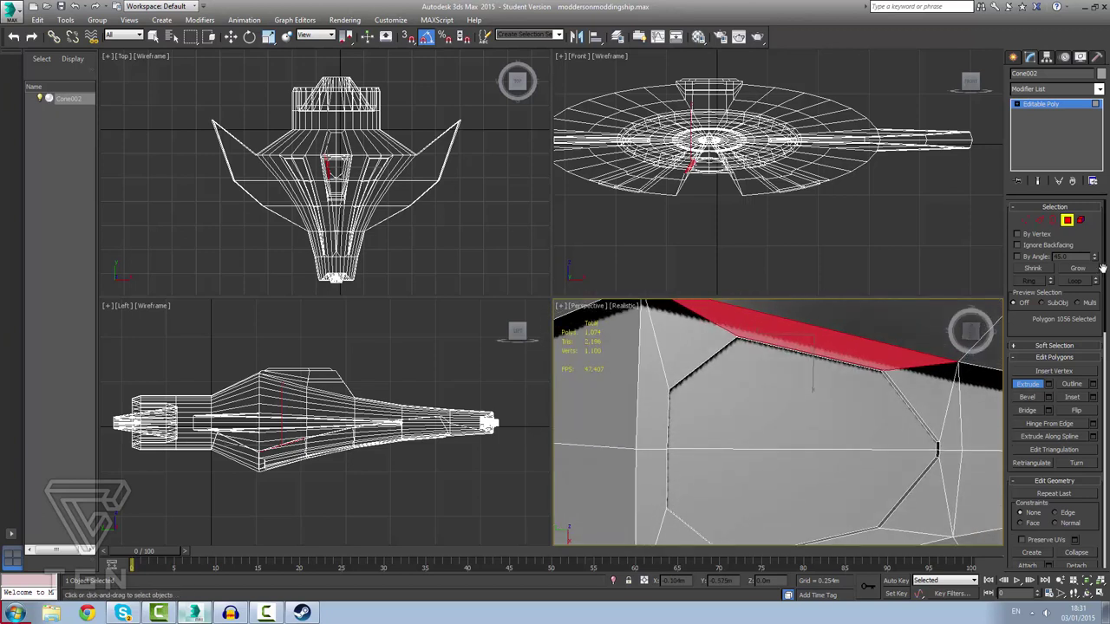
Remove the centre edge dividing the octagonal face and select the resulting single polygon.
{"action": "key", "text": "2"}
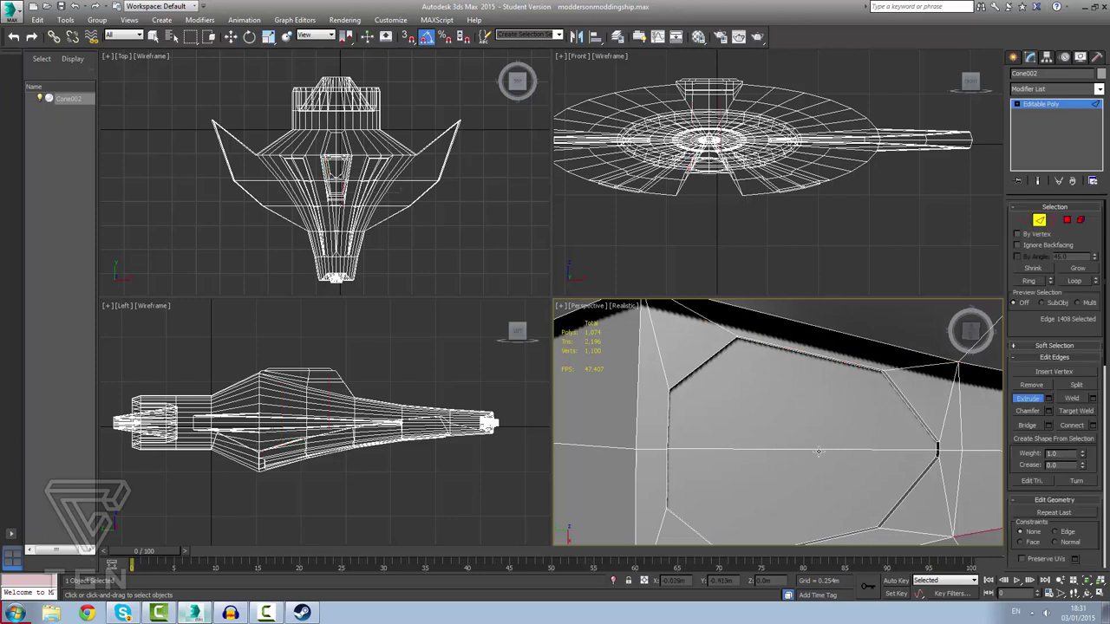
{"action": "left_click", "coordinate": [868, 471]}
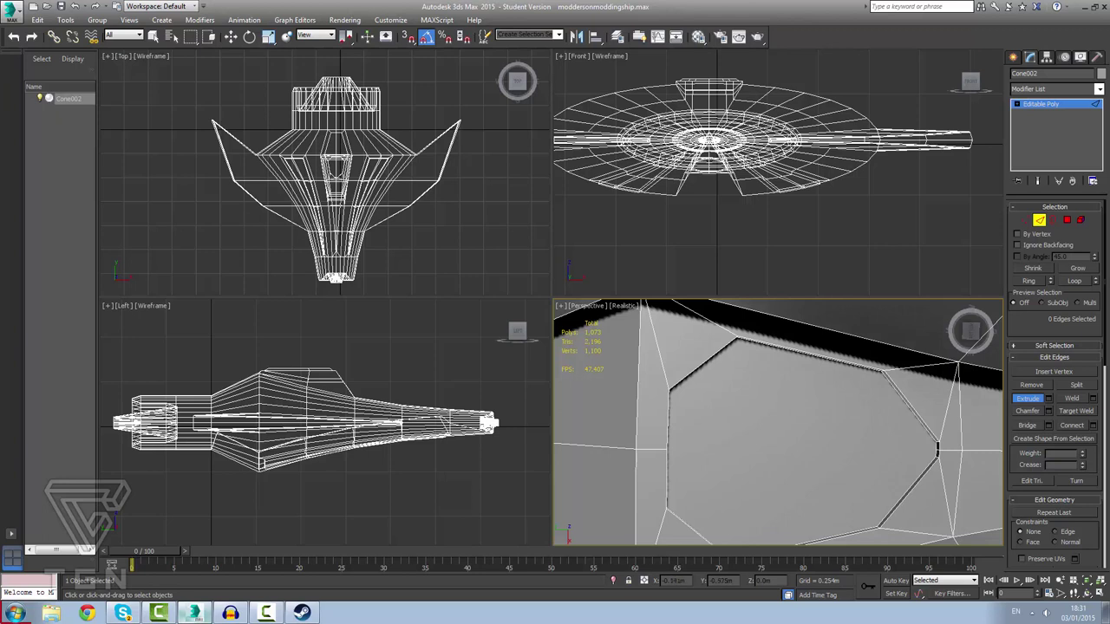
{"action": "left_click", "coordinate": [1066, 221]}
{"action": "left_click", "coordinate": [893, 440]}
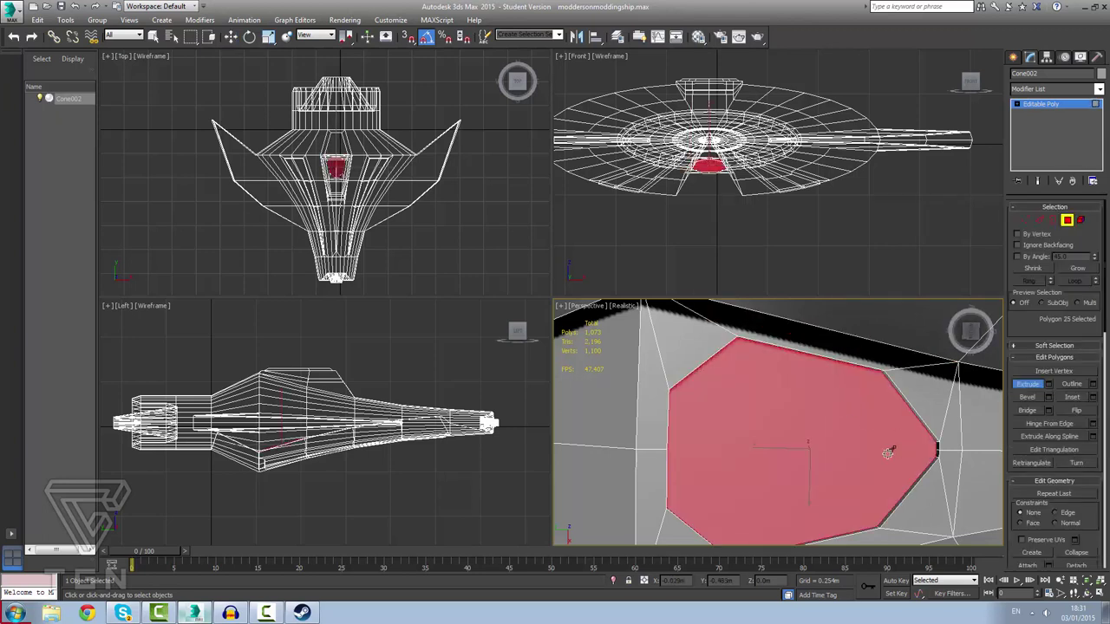
{"action": "left_click", "coordinate": [1072, 396]}
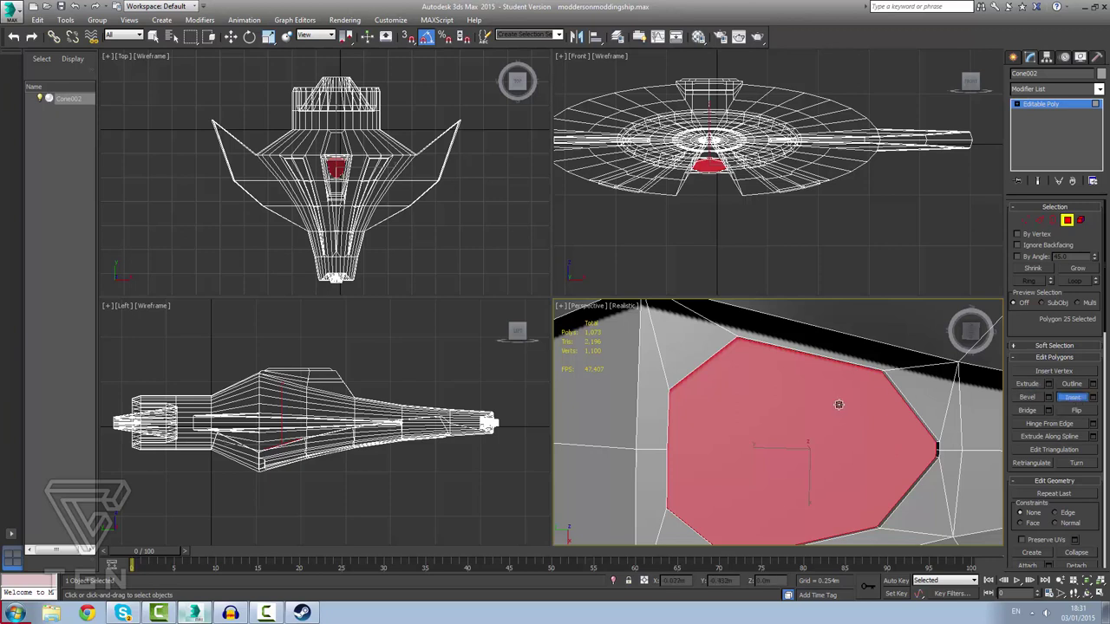
{"action": "left_click_drag", "start_coordinate": [838, 404], "coordinate": [845, 405]}
{"action": "key", "text": "ctrl+z"}
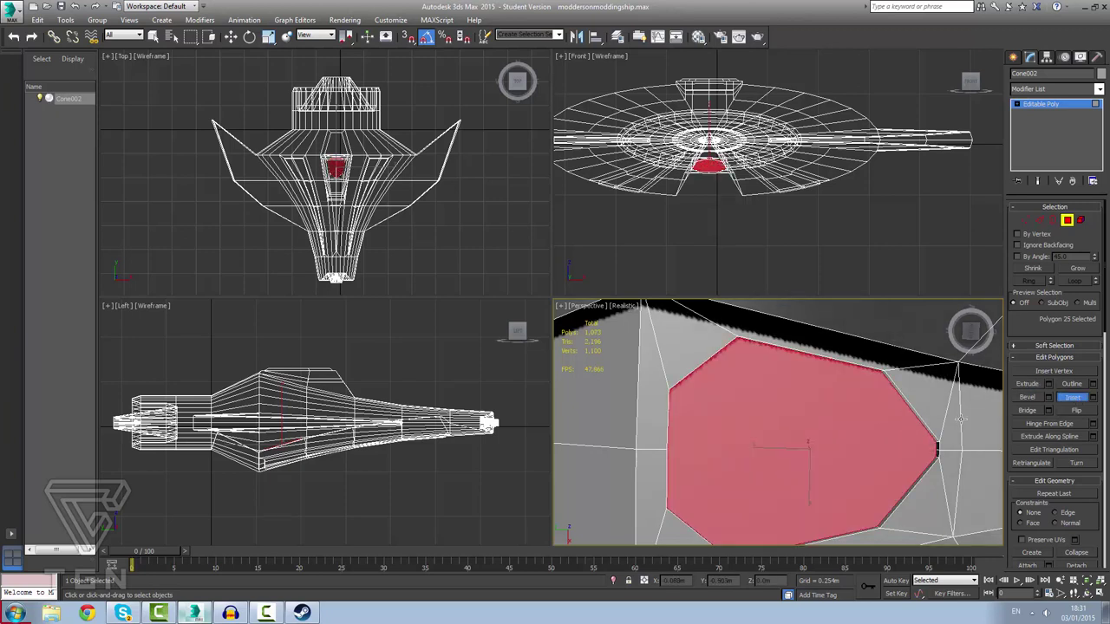
Inset the octagonal polygon in the channel floor by 0.05 m.
{"action": "left_click", "coordinate": [1091, 397]}
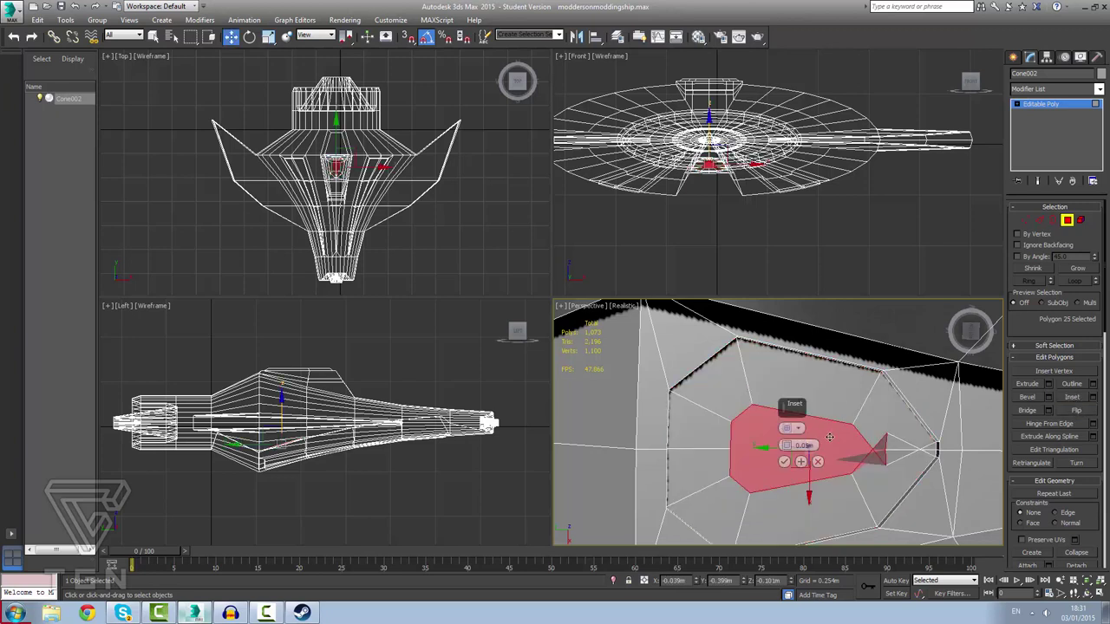
{"action": "left_click_drag", "start_coordinate": [786, 445], "coordinate": [786, 445]}
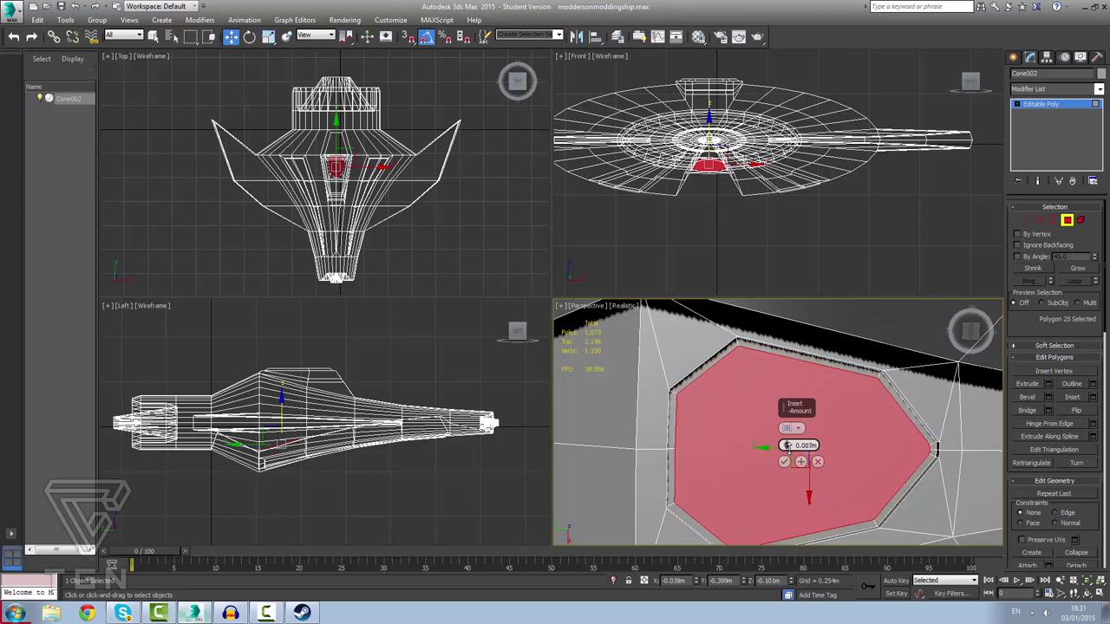
{"action": "scroll", "coordinate": [950, 455], "scroll_direction": "up", "scroll_amount": 5}
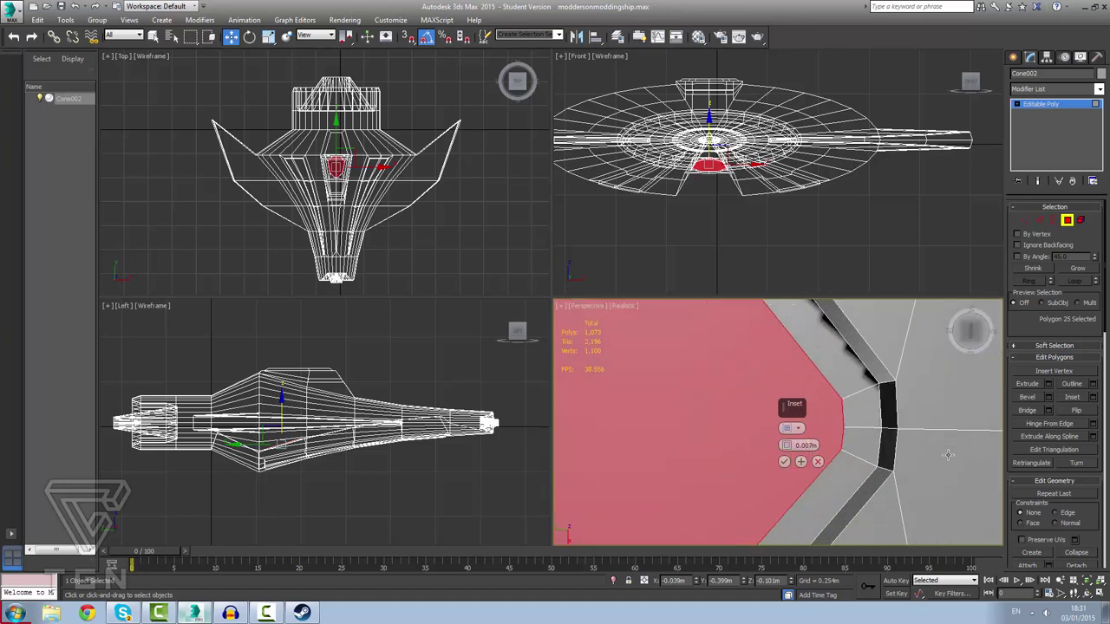
{"action": "scroll", "coordinate": [848, 441], "scroll_direction": "up", "scroll_amount": 2}
{"action": "scroll", "coordinate": [850, 442], "scroll_direction": "down", "scroll_amount": 6}
{"action": "scroll", "coordinate": [646, 405], "scroll_direction": "up", "scroll_amount": 2}
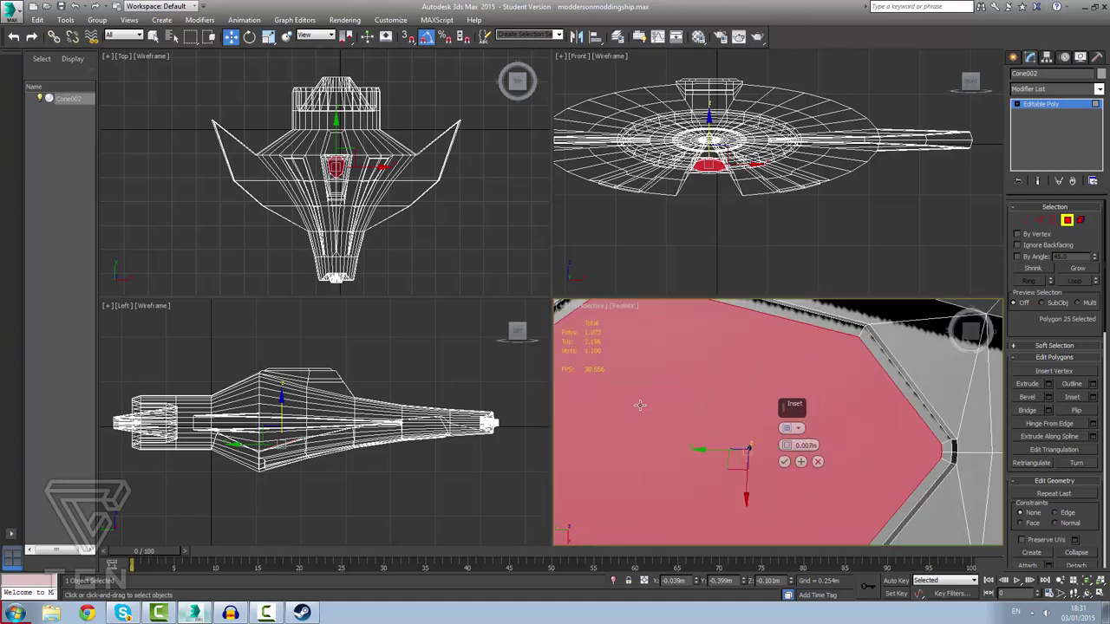
{"action": "scroll", "coordinate": [648, 404], "scroll_direction": "down", "scroll_amount": 2}
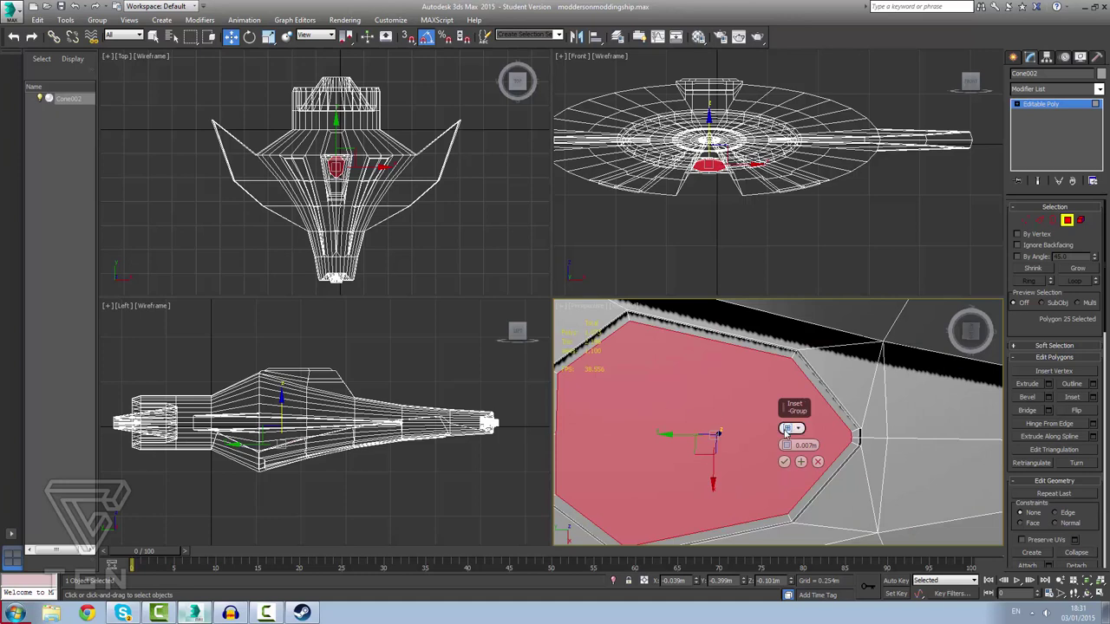
{"action": "mouse_move", "coordinate": [786, 449]}
{"action": "left_mouse_down"}
{"action": "mouse_move", "coordinate": [795, 428]}
{"action": "mouse_move", "coordinate": [792, 440]}
{"action": "left_mouse_up"}
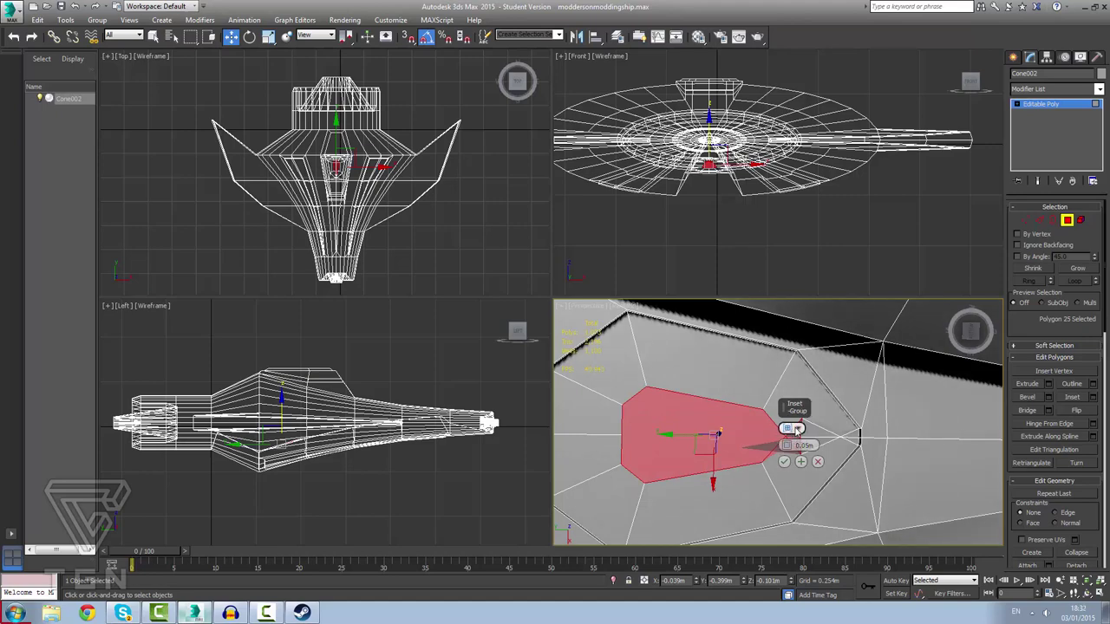
{"action": "left_click", "coordinate": [784, 462]}
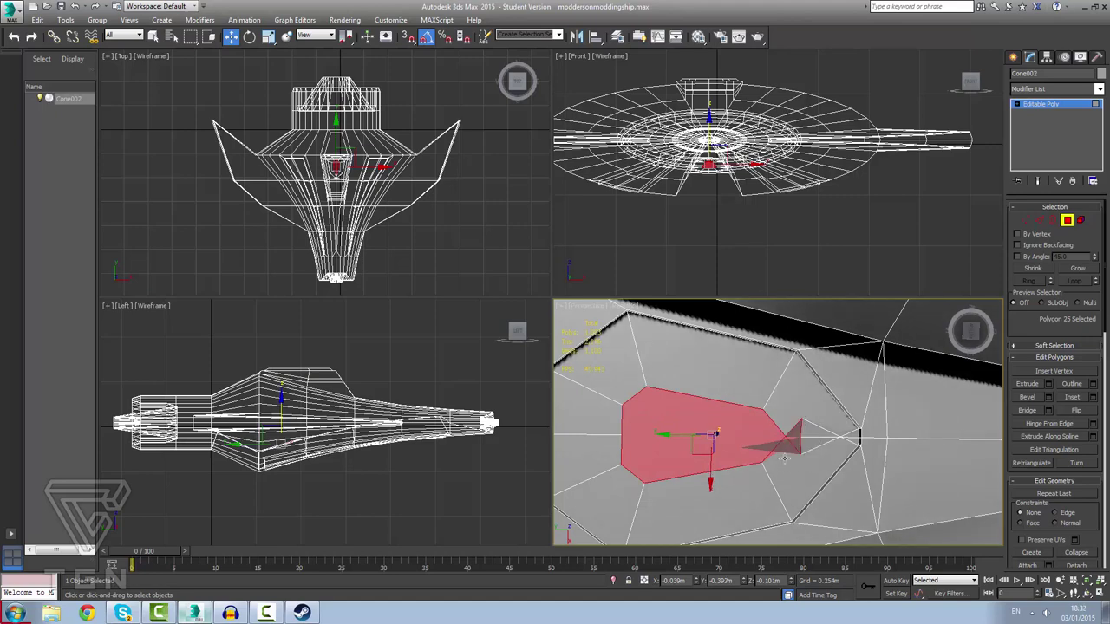
Target-weld the overlapping vertices of the inset's narrow end into the single middle vertex there.
{"action": "scroll", "coordinate": [693, 437], "scroll_direction": "down", "scroll_amount": 3}
{"action": "scroll", "coordinate": [693, 436], "scroll_direction": "up", "scroll_amount": 2}
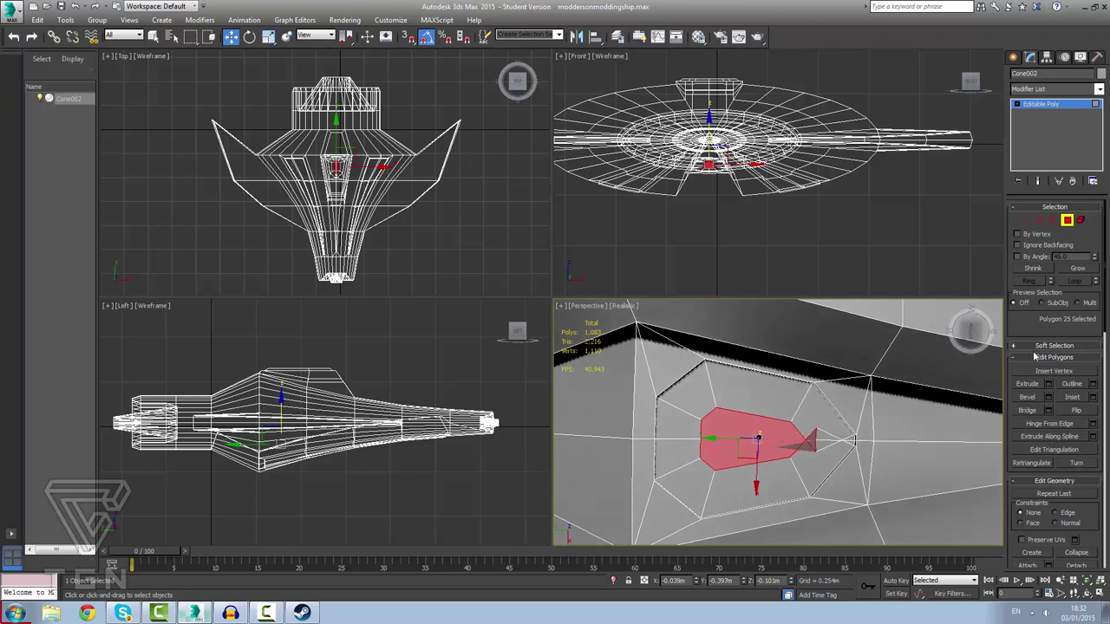
{"action": "left_click", "coordinate": [1025, 221]}
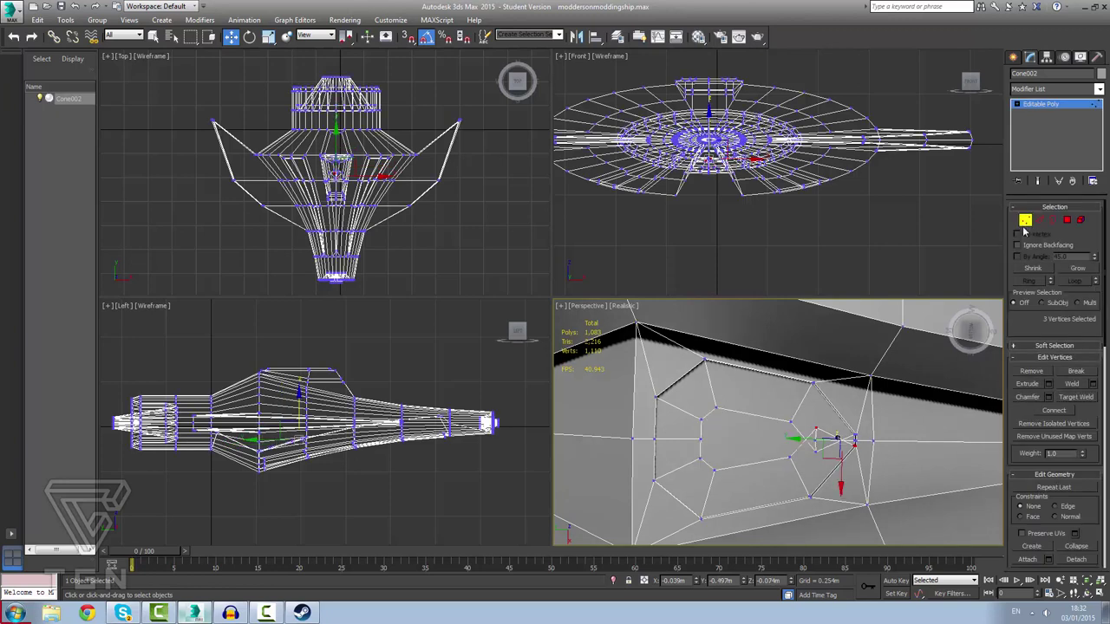
{"action": "left_click", "coordinate": [1076, 396]}
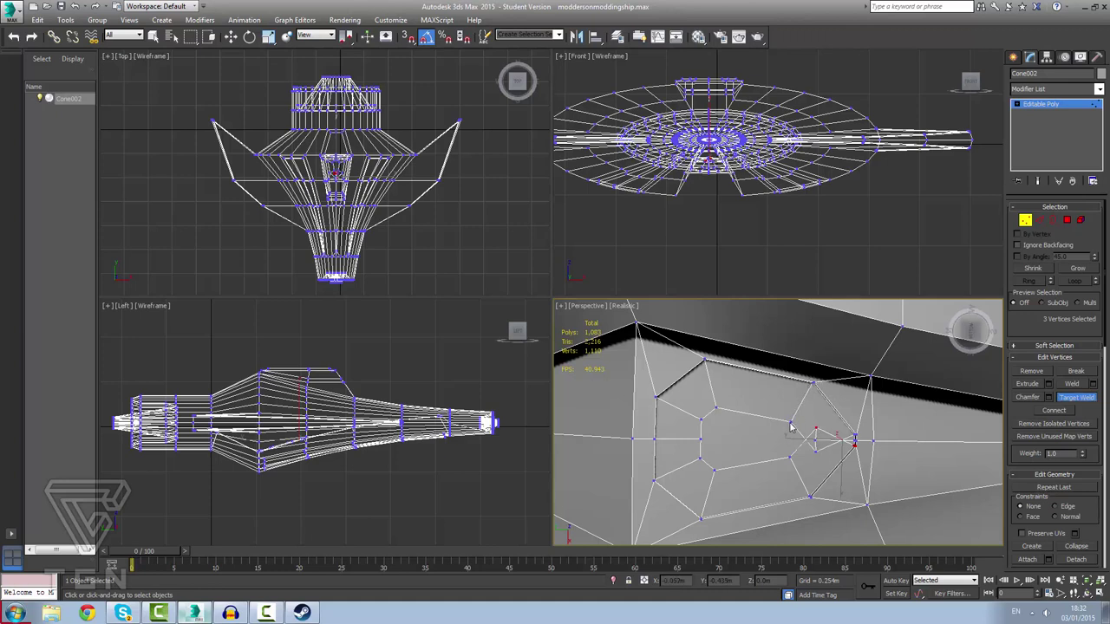
{"action": "key", "text": "w"}
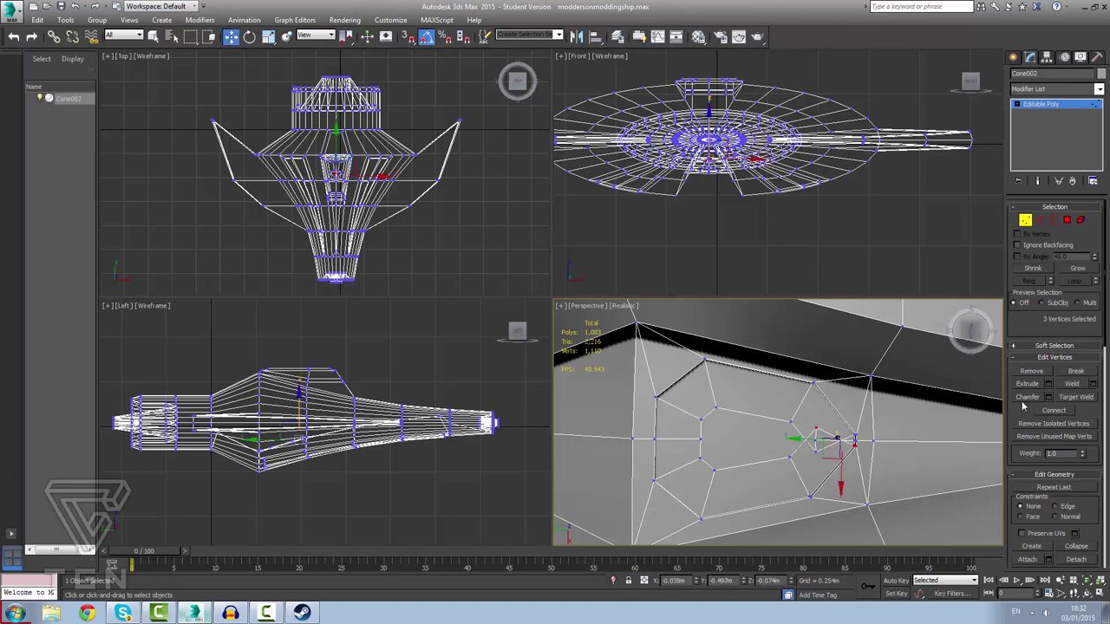
{"action": "left_click", "coordinate": [1073, 397]}
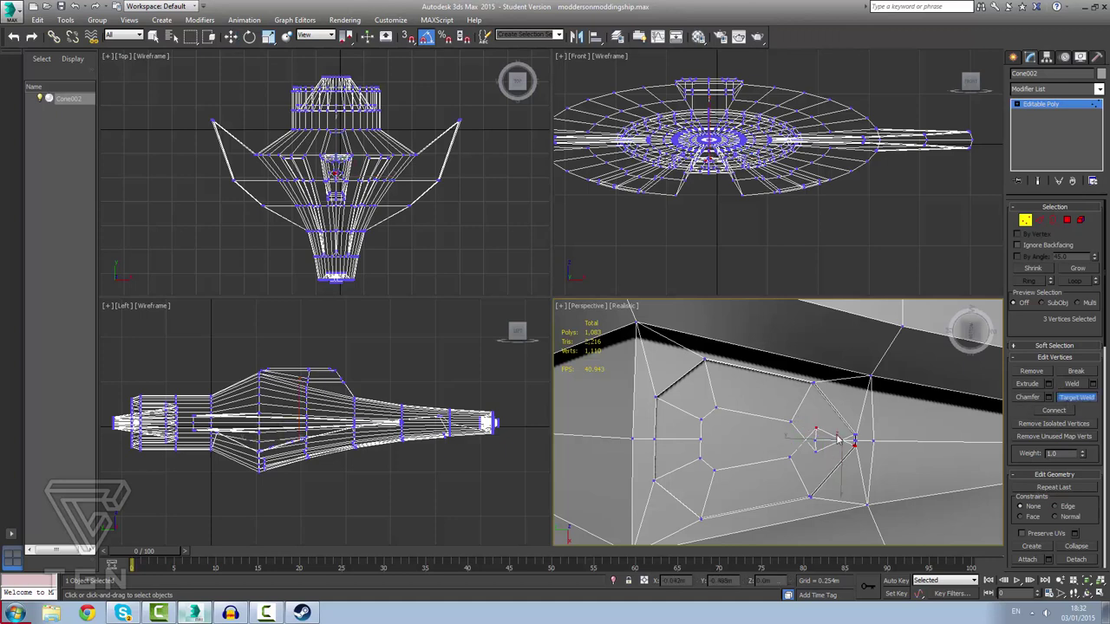
{"action": "scroll", "coordinate": [839, 441], "scroll_direction": "up", "scroll_amount": 5}
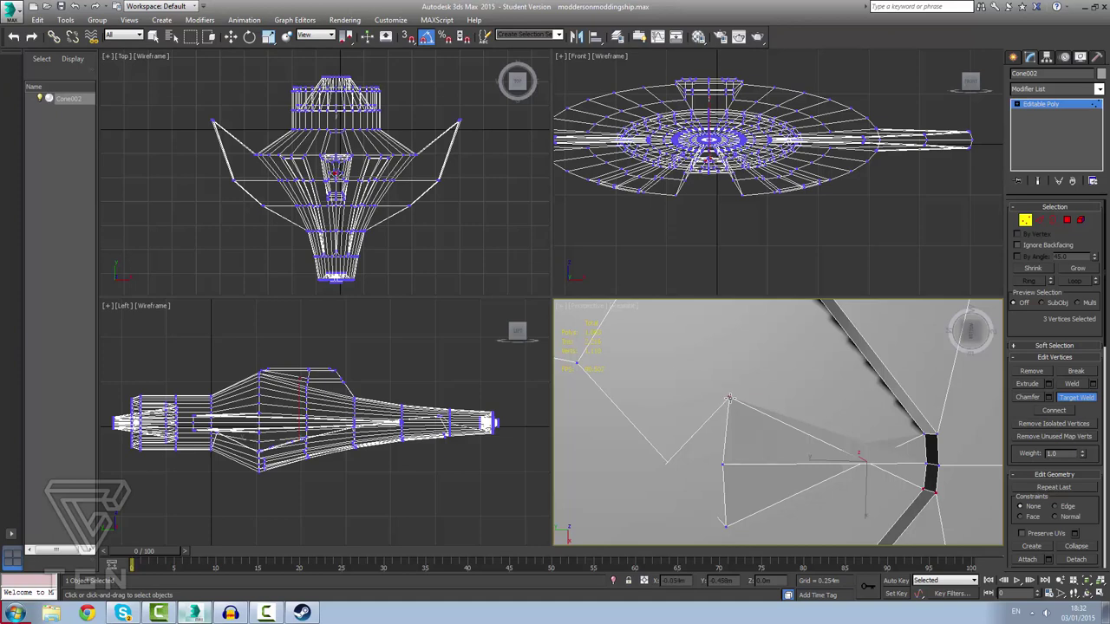
{"action": "left_click", "coordinate": [724, 524]}
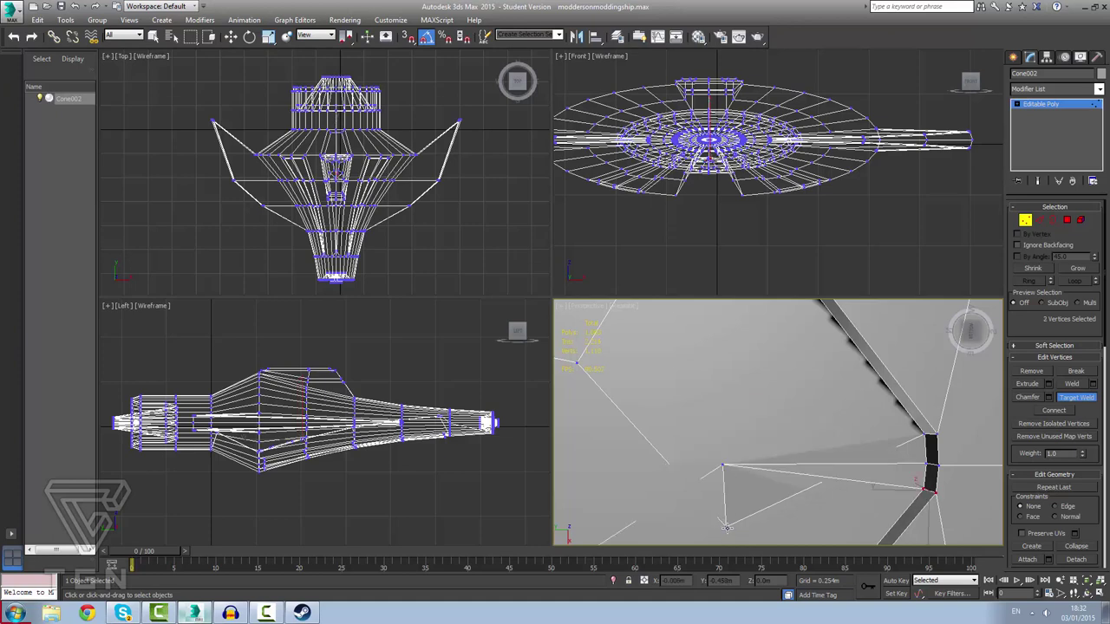
{"action": "left_click", "coordinate": [726, 525]}
{"action": "left_click", "coordinate": [722, 464]}
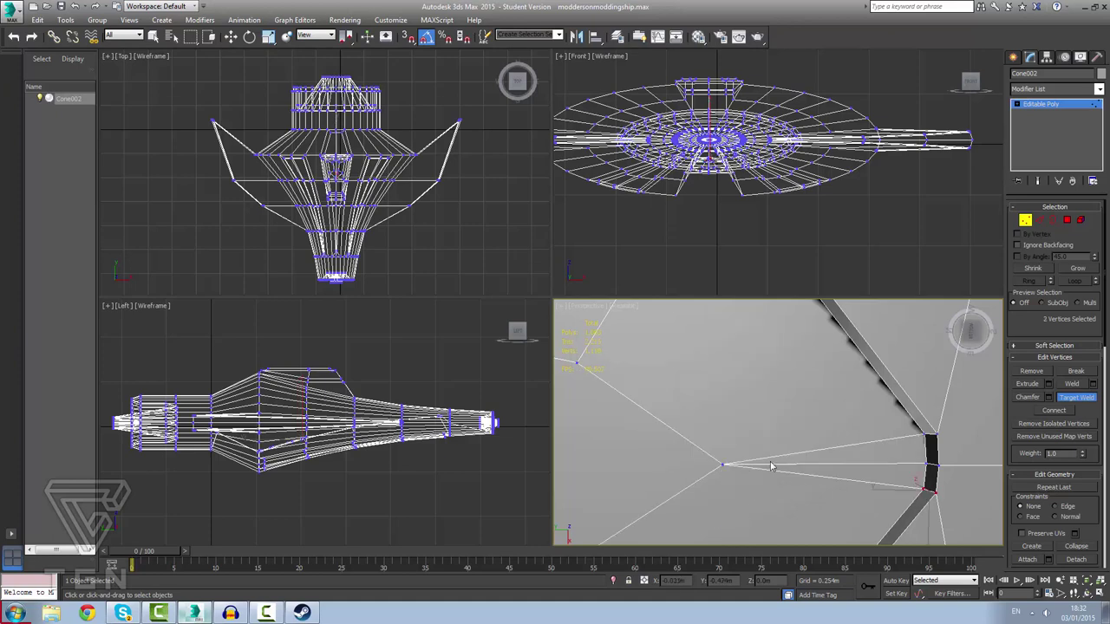
Examine the welded inset vertex and the close-set rim vertices at the octagon's narrow end.
{"action": "scroll", "coordinate": [771, 466], "scroll_direction": "down", "scroll_amount": 3}
{"action": "scroll", "coordinate": [661, 454], "scroll_direction": "down", "scroll_amount": 2}
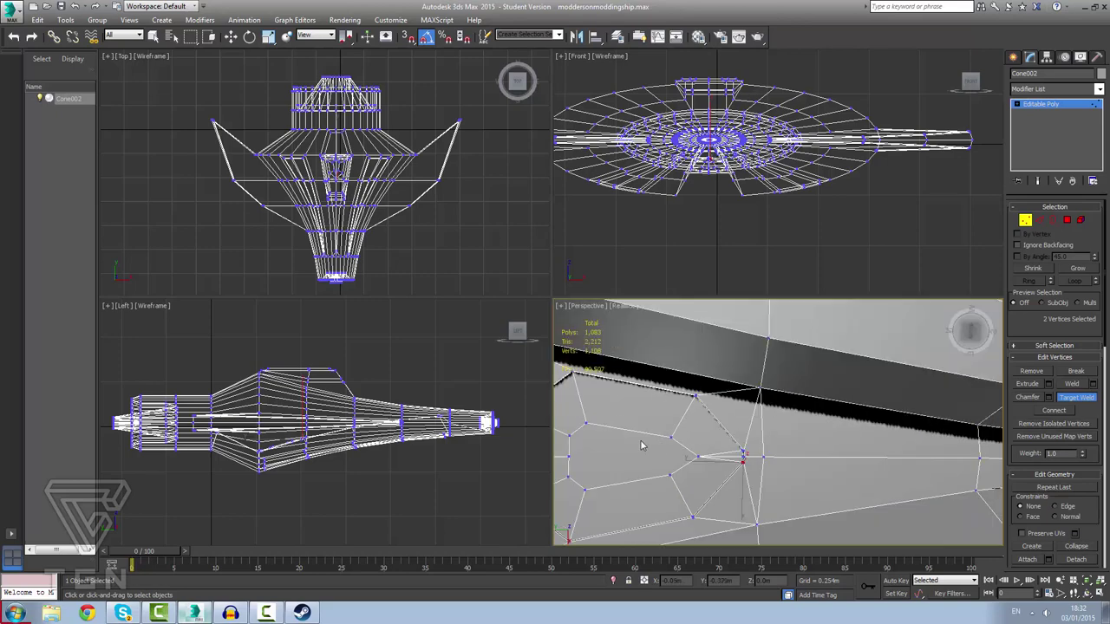
{"action": "scroll", "coordinate": [722, 456], "scroll_direction": "up", "scroll_amount": 3}
{"action": "scroll", "coordinate": [798, 457], "scroll_direction": "up", "scroll_amount": 1}
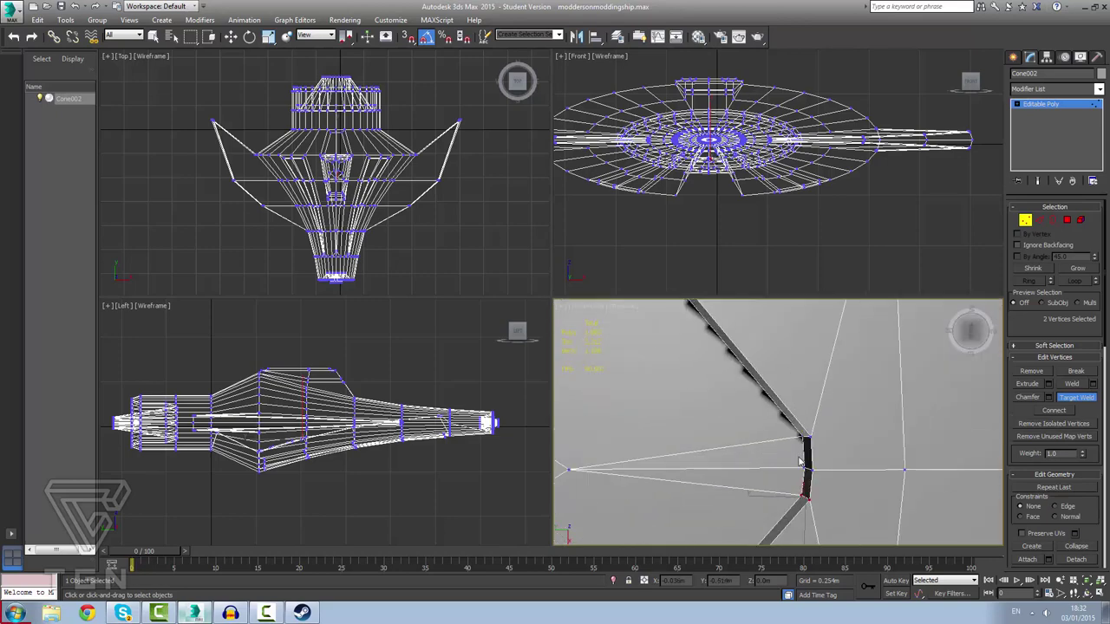
{"action": "scroll", "coordinate": [791, 468], "scroll_direction": "down", "scroll_amount": 1}
{"action": "scroll", "coordinate": [738, 441], "scroll_direction": "down", "scroll_amount": 1}
{"action": "scroll", "coordinate": [767, 452], "scroll_direction": "up", "scroll_amount": 1}
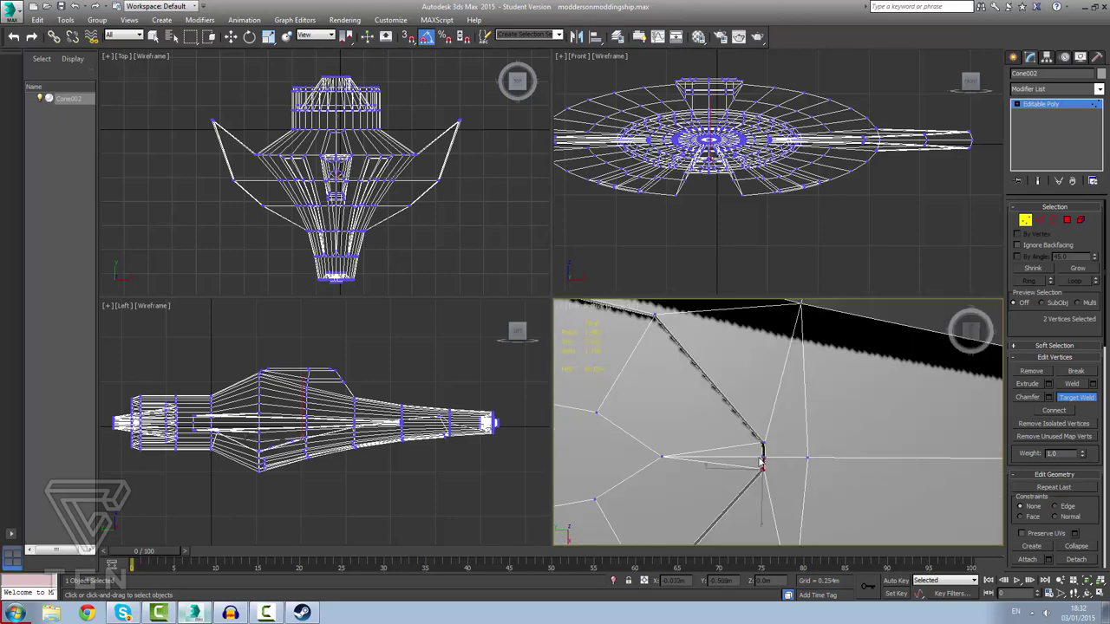
{"action": "scroll", "coordinate": [759, 461], "scroll_direction": "up", "scroll_amount": 1}
{"action": "scroll", "coordinate": [729, 437], "scroll_direction": "down", "scroll_amount": 2}
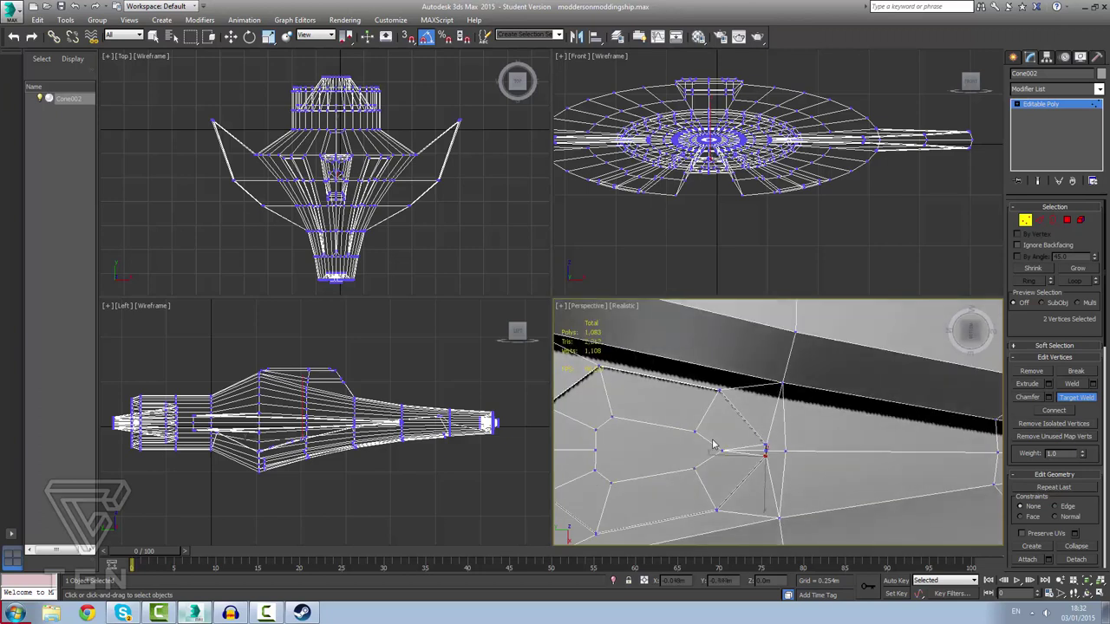
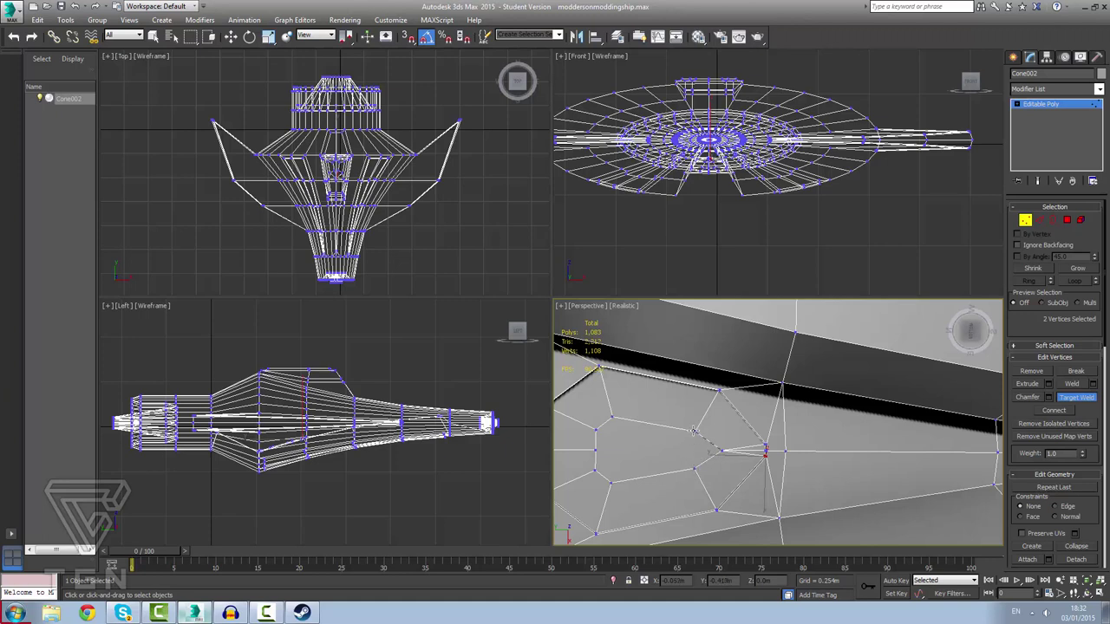
Target-weld the two inset vertices flanking the narrow end onto the central vertex there.
{"action": "key", "text": "w"}
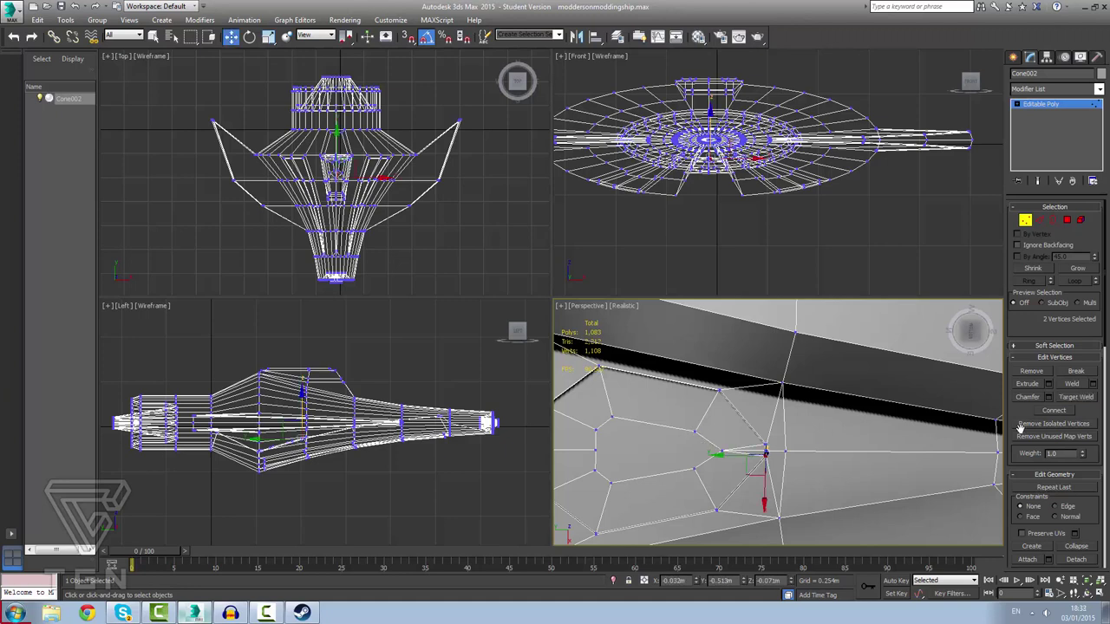
{"action": "left_click", "coordinate": [1077, 398]}
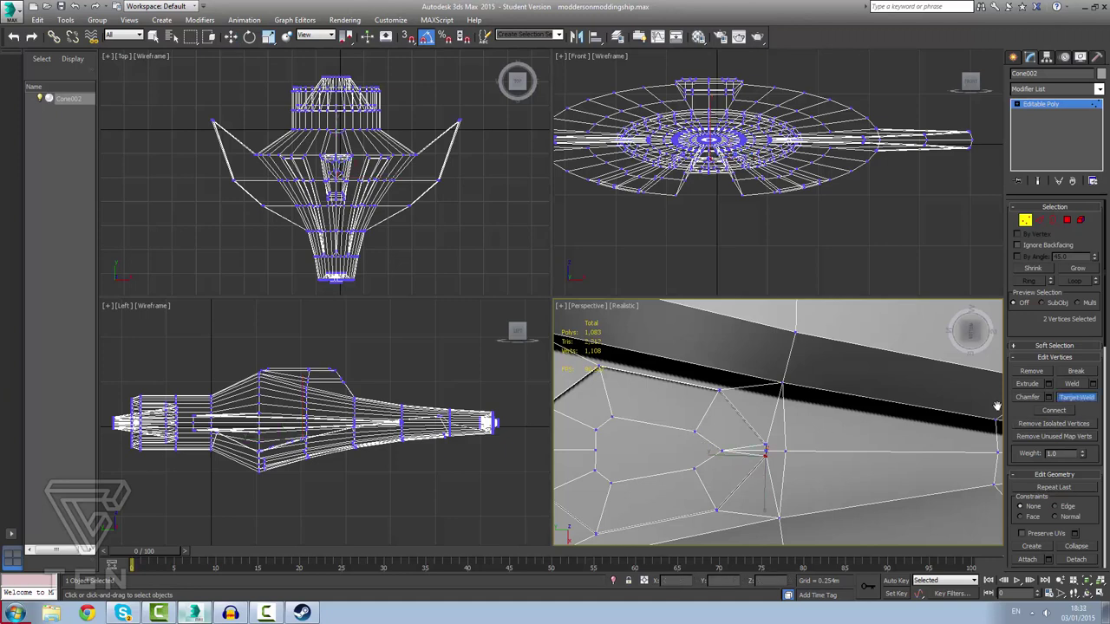
{"action": "left_click", "coordinate": [696, 433]}
{"action": "left_click", "coordinate": [721, 451]}
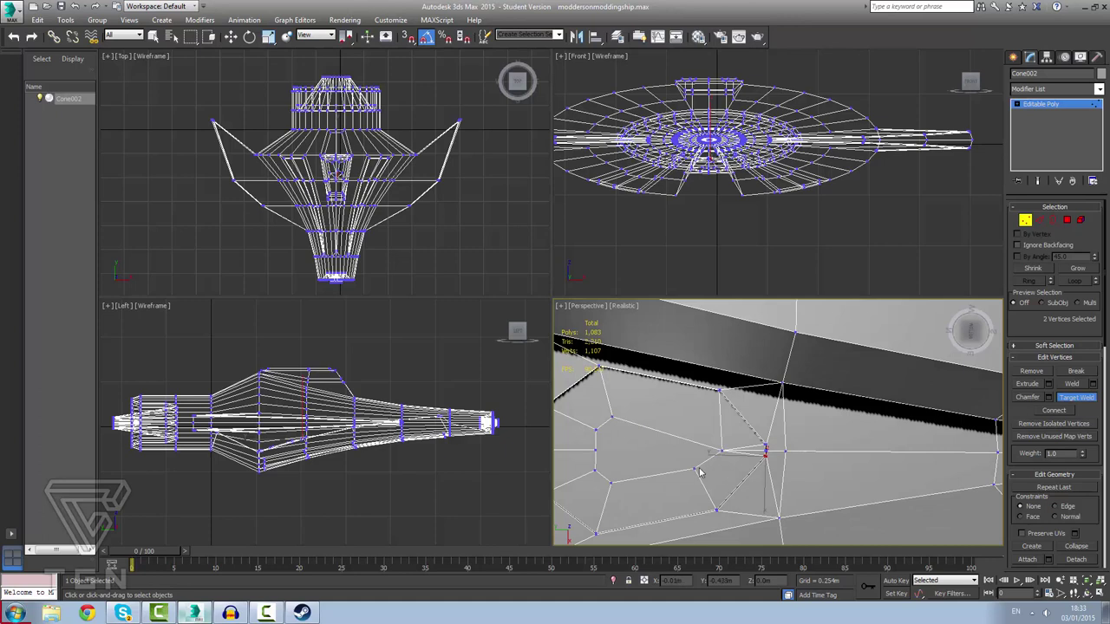
{"action": "left_click", "coordinate": [694, 468]}
{"action": "left_click", "coordinate": [721, 450]}
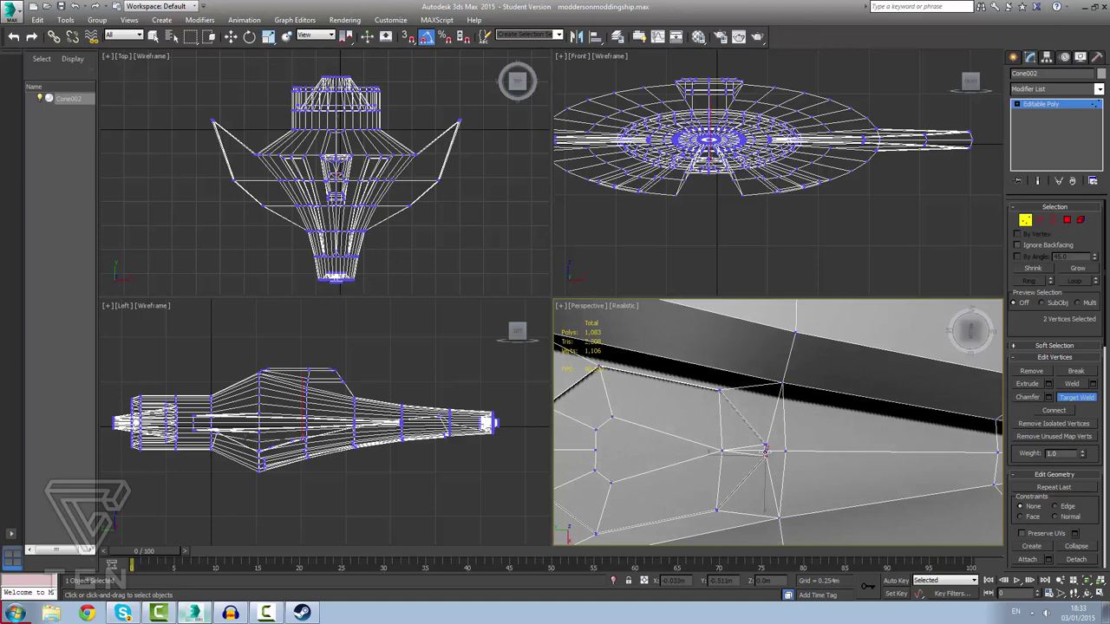
Try to target-weld the close-set rim vertices at the octagon's narrow end, and undo the weld.
{"action": "left_click", "coordinate": [765, 449]}
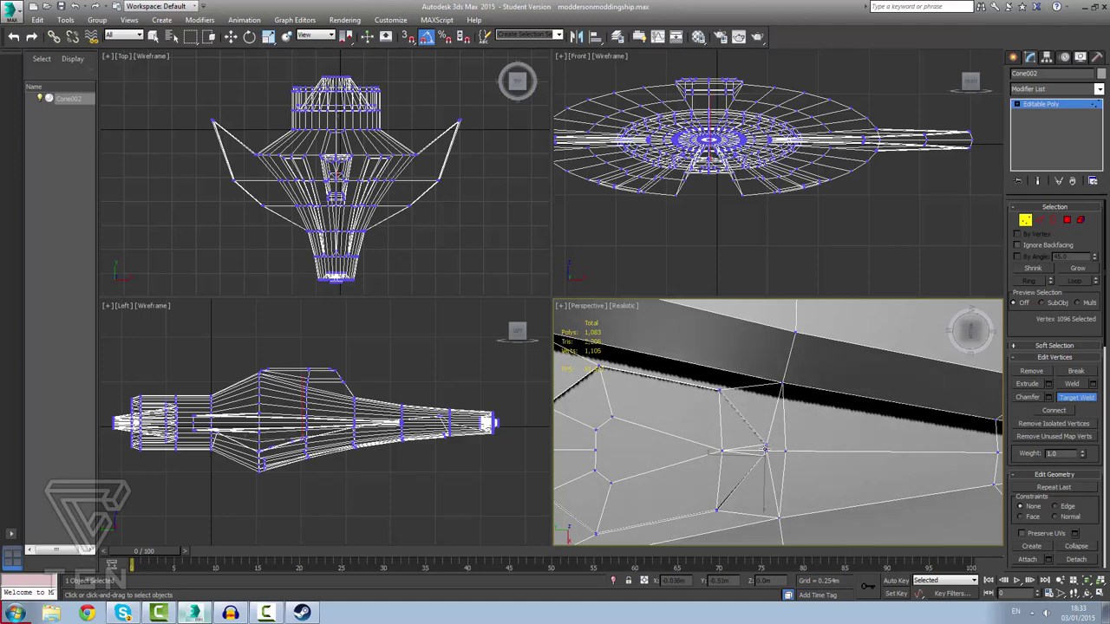
{"action": "left_click", "coordinate": [765, 449]}
{"action": "key", "text": "ctrl+z"}
{"action": "key", "text": "ctrl+z"}
{"action": "scroll", "coordinate": [766, 469], "scroll_direction": "up", "scroll_amount": 5}
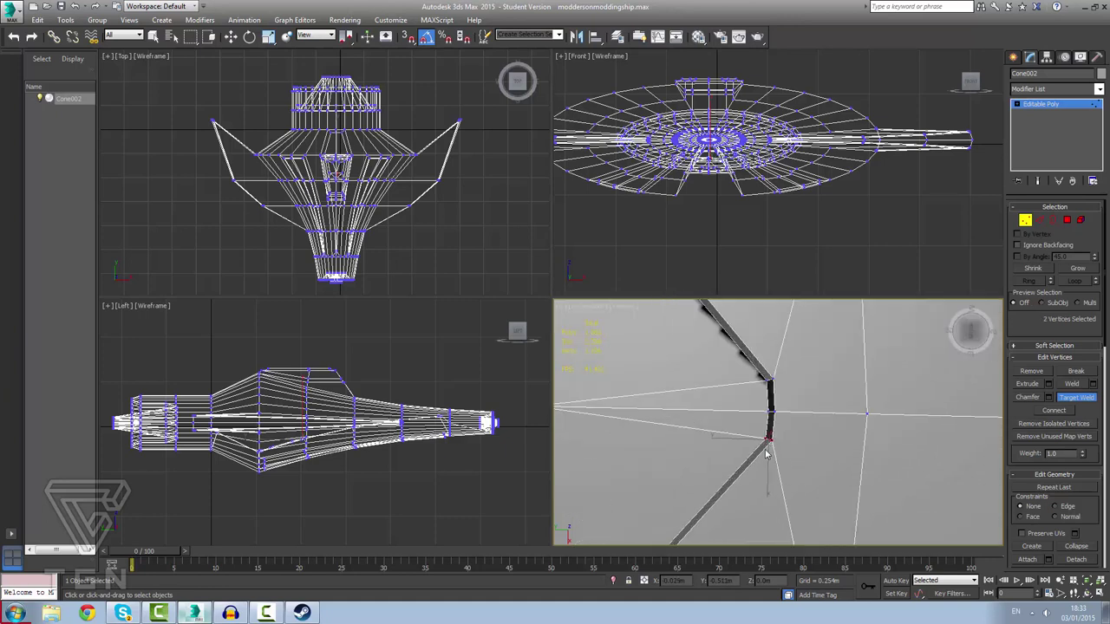
{"action": "scroll", "coordinate": [767, 451], "scroll_direction": "down", "scroll_amount": 5}
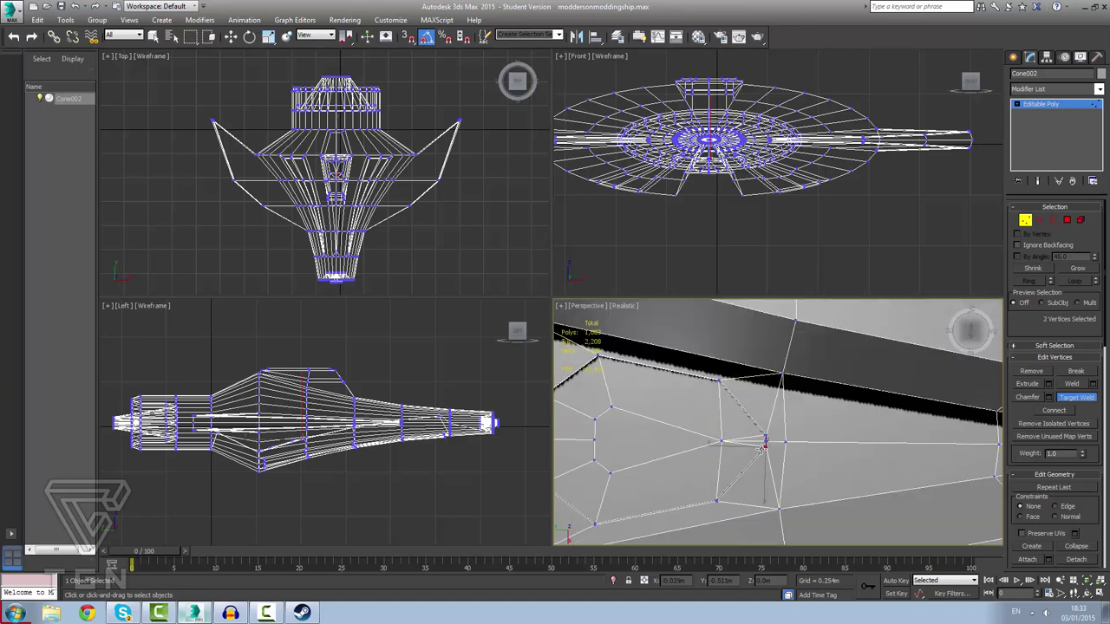
Target-weld the inset's remaining wide-end vertices together into their middle vertex.
{"action": "left_click", "coordinate": [595, 419]}
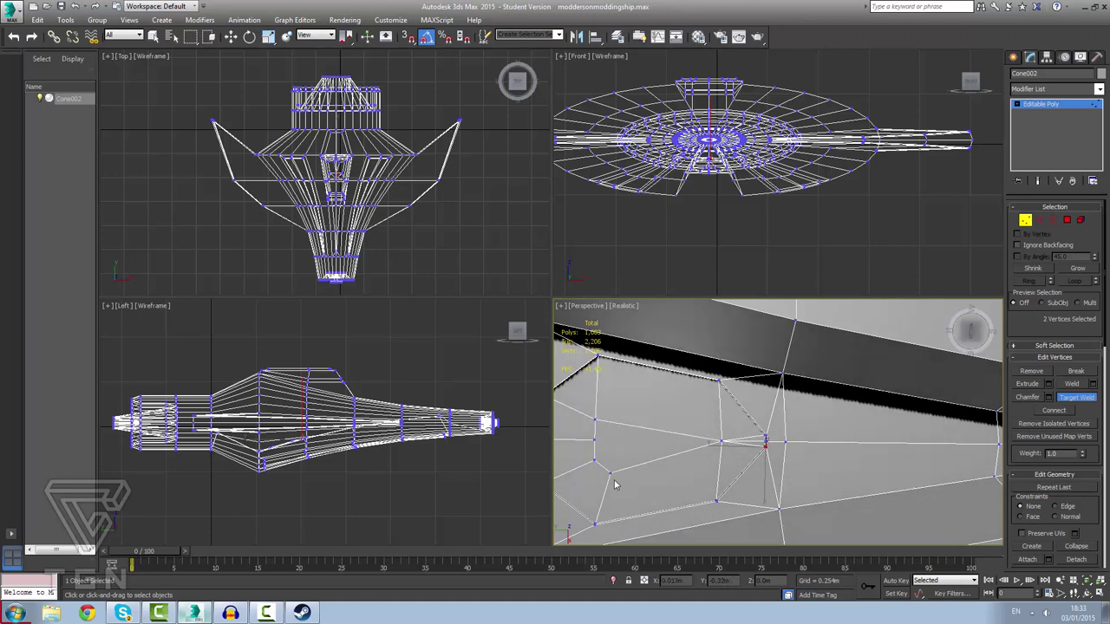
{"action": "left_click", "coordinate": [594, 460]}
{"action": "left_click", "coordinate": [595, 460]}
{"action": "left_click", "coordinate": [595, 439]}
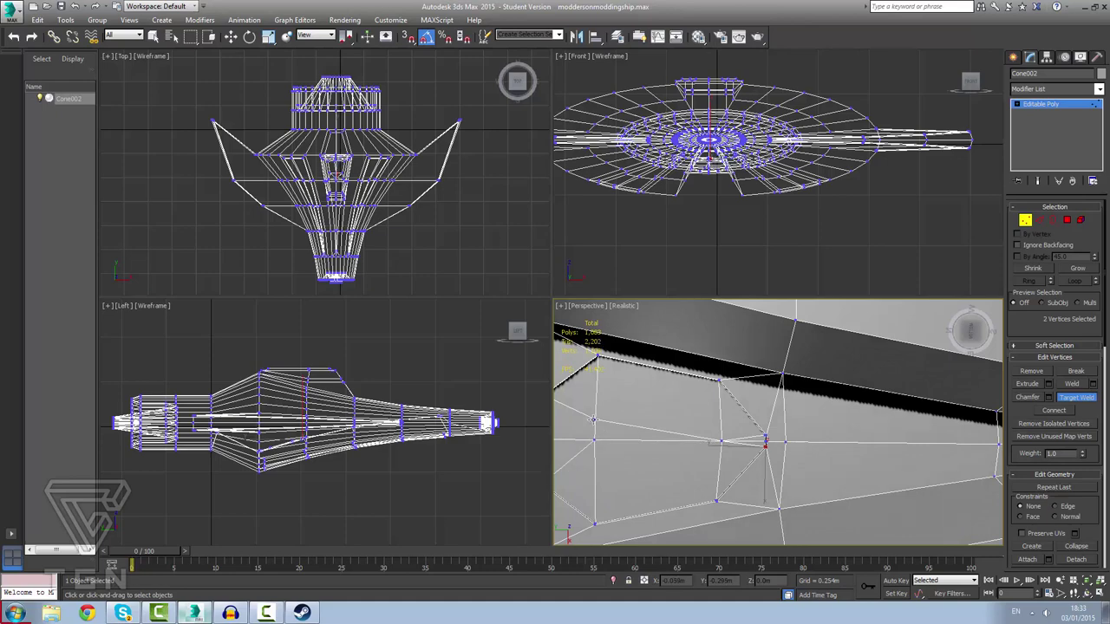
{"action": "left_click", "coordinate": [595, 439]}
Target-weld the merged wide-end vertex onto the inset vertex near the octagon's narrow end.
{"action": "scroll", "coordinate": [635, 457], "scroll_direction": "down", "scroll_amount": 3}
{"action": "scroll", "coordinate": [621, 453], "scroll_direction": "up", "scroll_amount": 3}
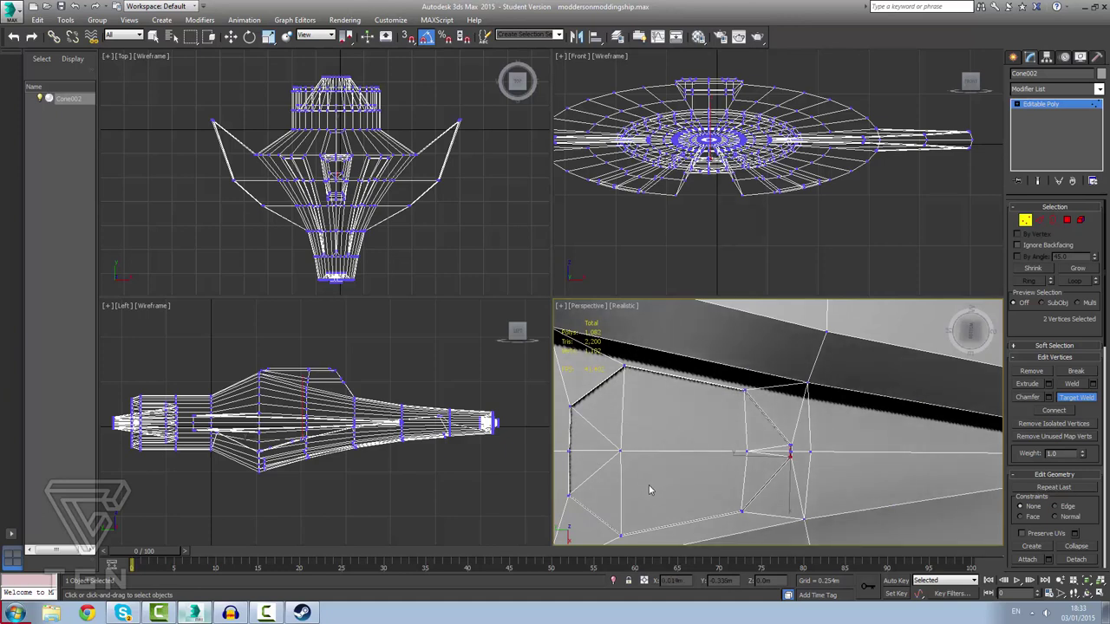
{"action": "left_click", "coordinate": [619, 452]}
{"action": "left_click", "coordinate": [746, 452]}
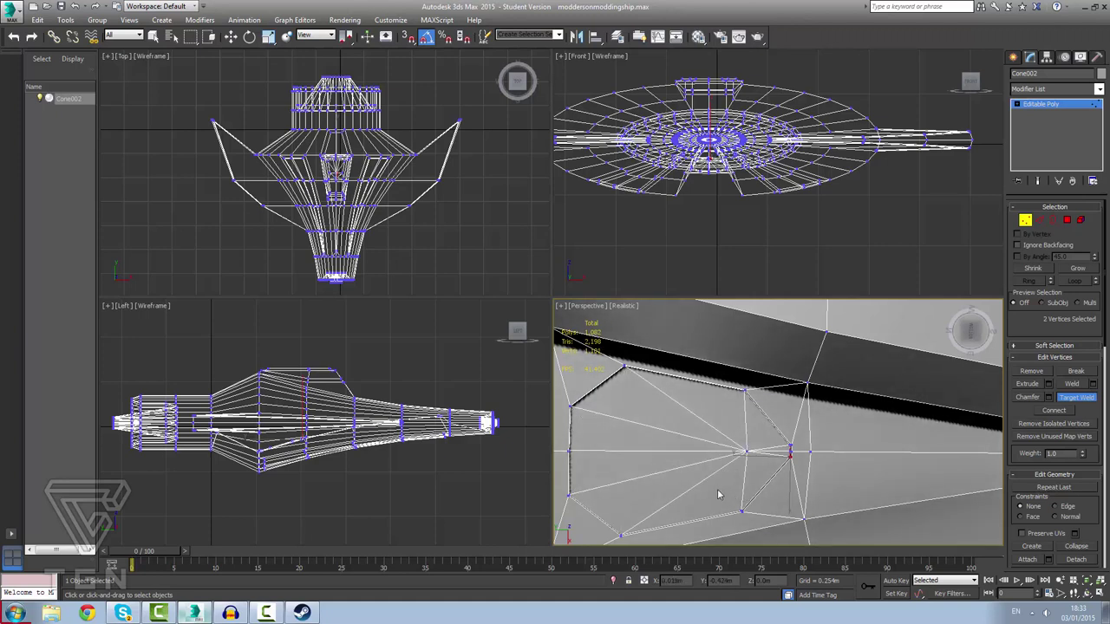
Switch to polygon level and select the three adjoining polygons on the upper surface of one wing.
{"action": "middle_click_drag", "start_coordinate": [718, 492], "coordinate": [811, 436], "text": "alt"}
{"action": "scroll", "coordinate": [809, 371], "scroll_direction": "down", "scroll_amount": 5}
{"action": "middle_click_drag", "start_coordinate": [817, 345], "coordinate": [595, 460], "text": "alt"}
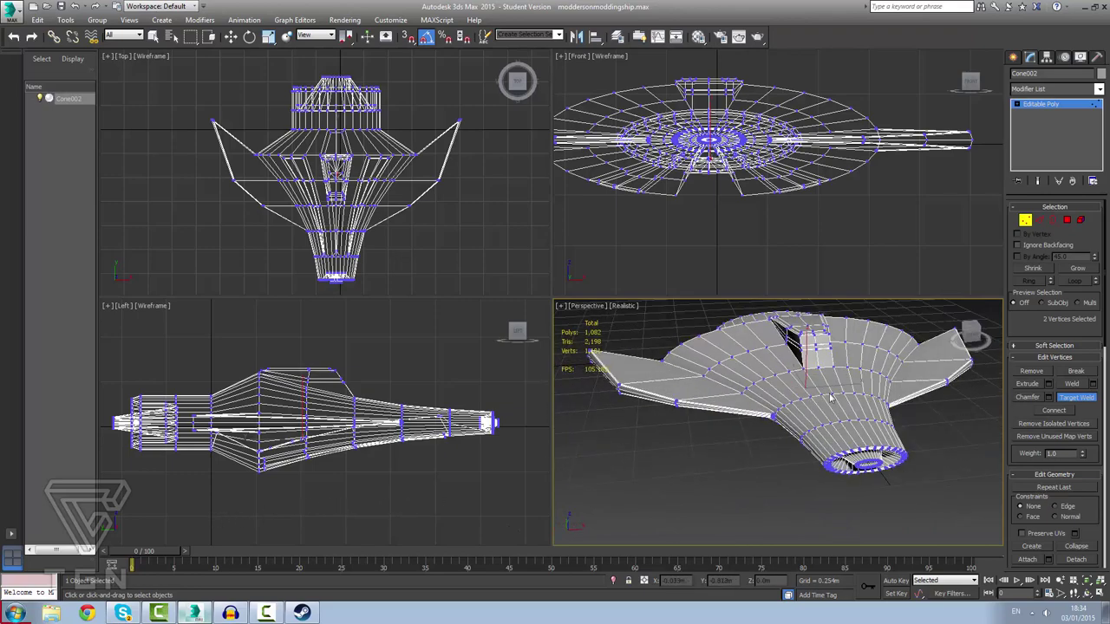
{"action": "scroll", "coordinate": [825, 445], "scroll_direction": "up", "scroll_amount": 3}
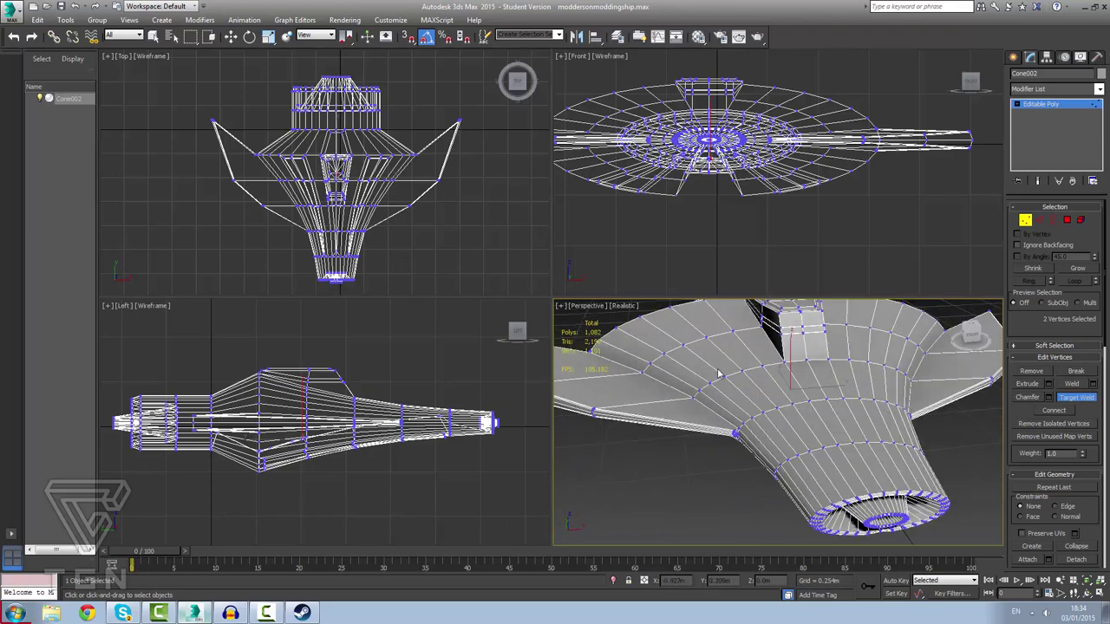
{"action": "middle_click_drag", "start_coordinate": [825, 445], "coordinate": [769, 395], "text": "alt"}
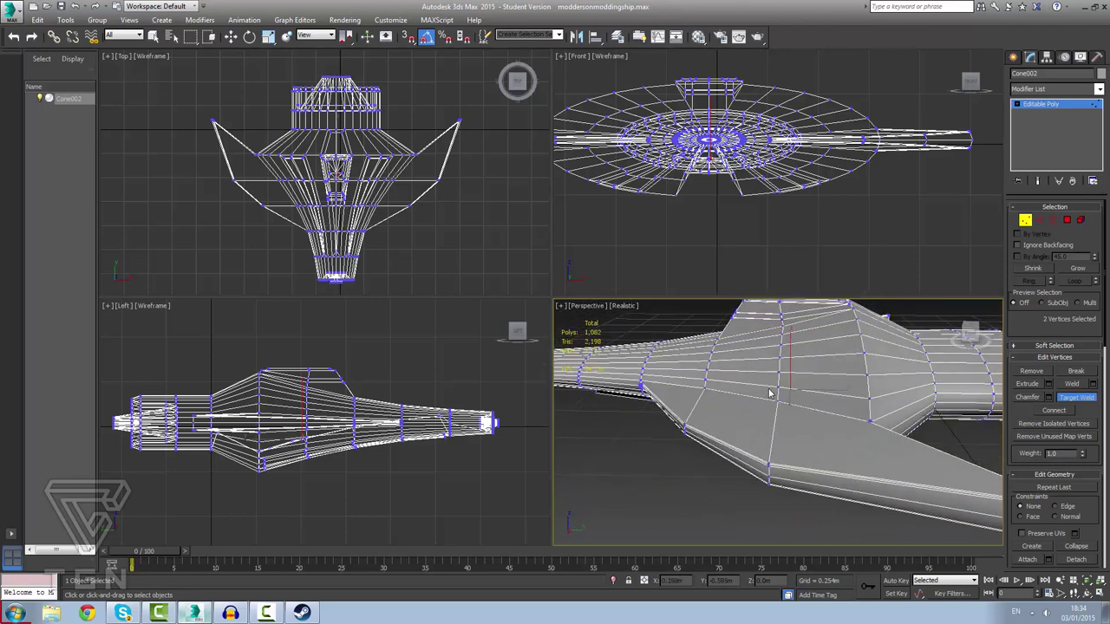
{"action": "left_click", "coordinate": [1066, 220]}
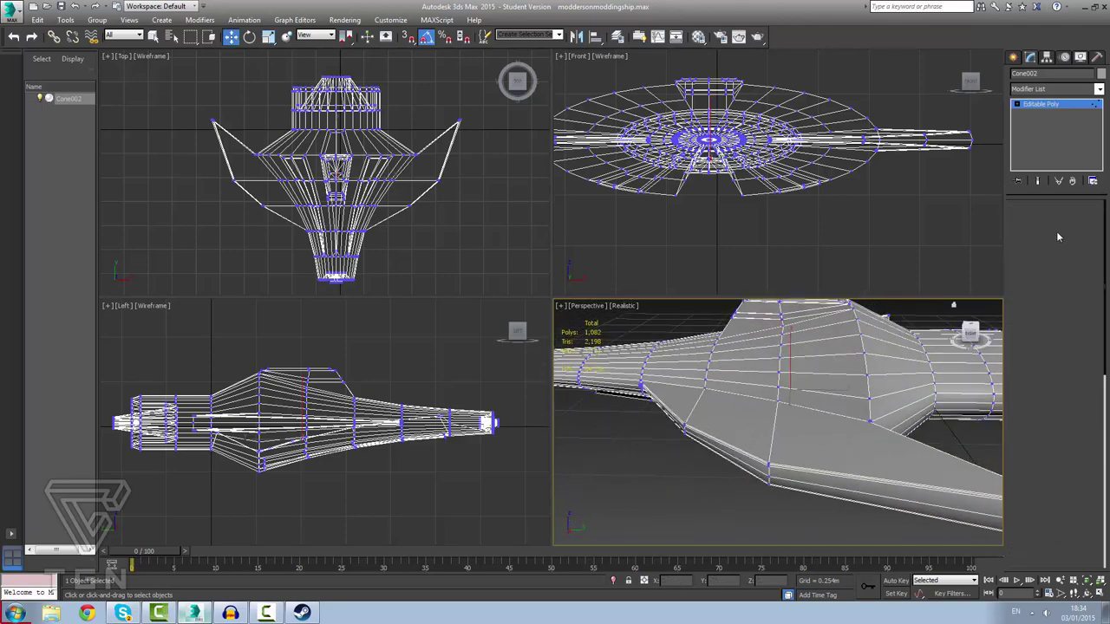
{"action": "key", "text": "w"}
{"action": "left_click", "coordinate": [835, 429]}
{"action": "left_click", "coordinate": [697, 403], "text": "ctrl"}
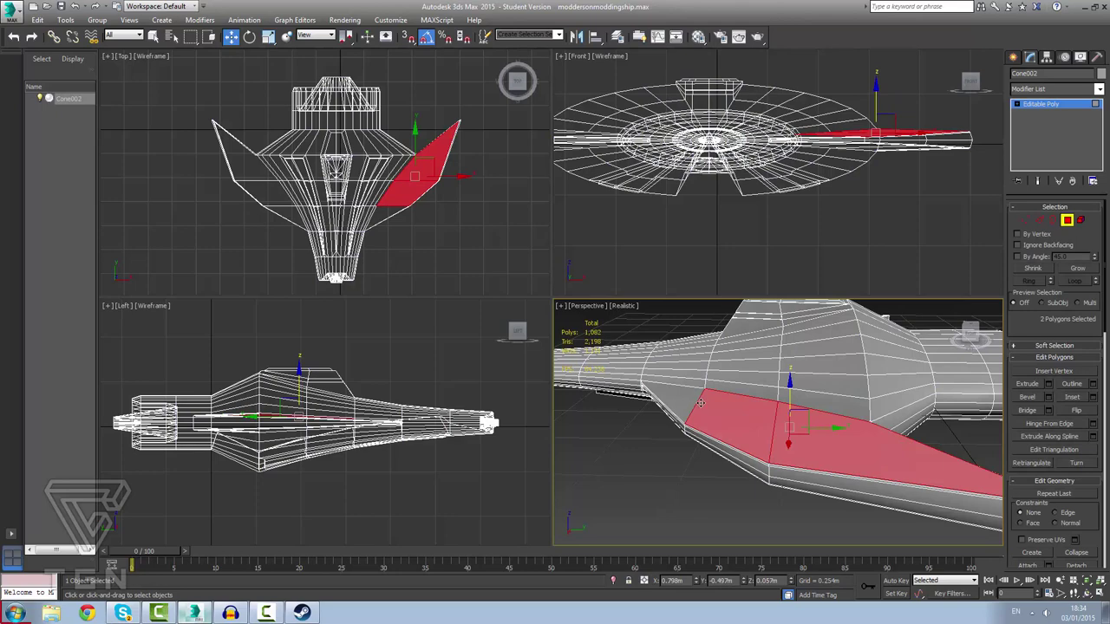
{"action": "left_click", "coordinate": [690, 401], "text": "ctrl"}
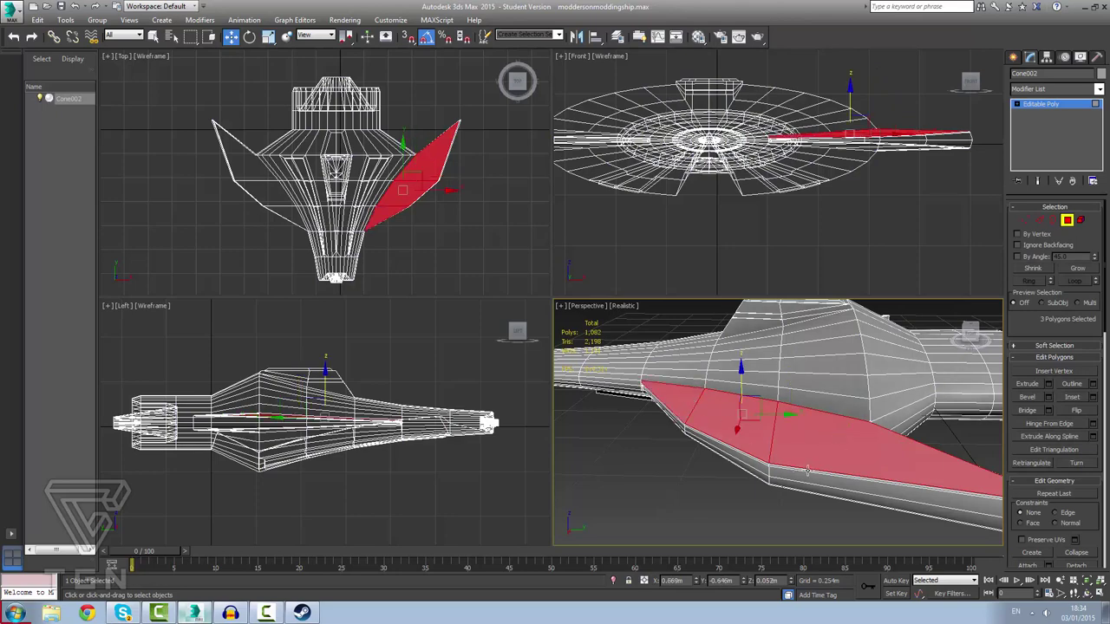
{"action": "middle_click_drag", "start_coordinate": [716, 426], "coordinate": [874, 442]}
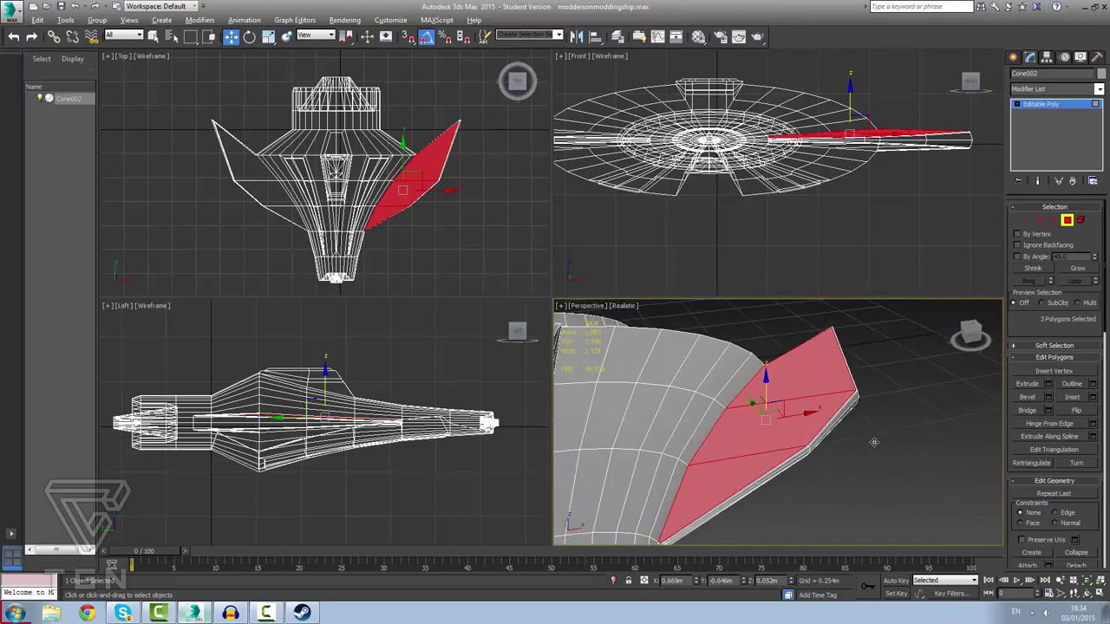
Reduce the selection to only the outermost upper polygon at the wing's tip.
{"action": "left_click", "coordinate": [840, 388]}
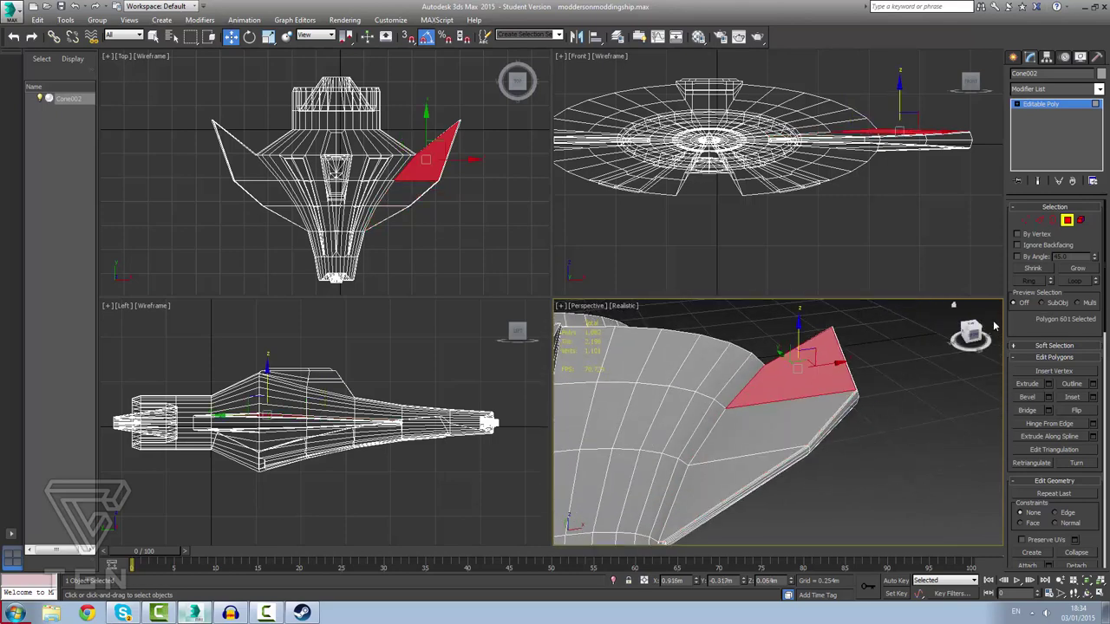
{"action": "scroll", "coordinate": [835, 332], "scroll_direction": "up", "scroll_amount": 8}
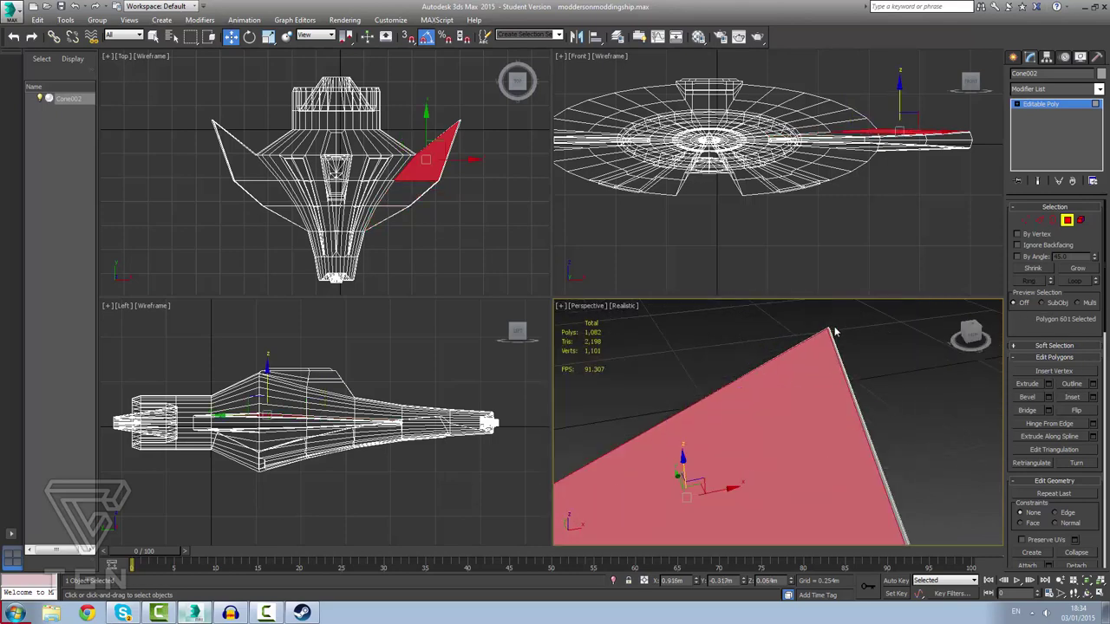
{"action": "scroll", "coordinate": [867, 347], "scroll_direction": "down", "scroll_amount": 5}
{"action": "scroll", "coordinate": [833, 378], "scroll_direction": "up", "scroll_amount": 5}
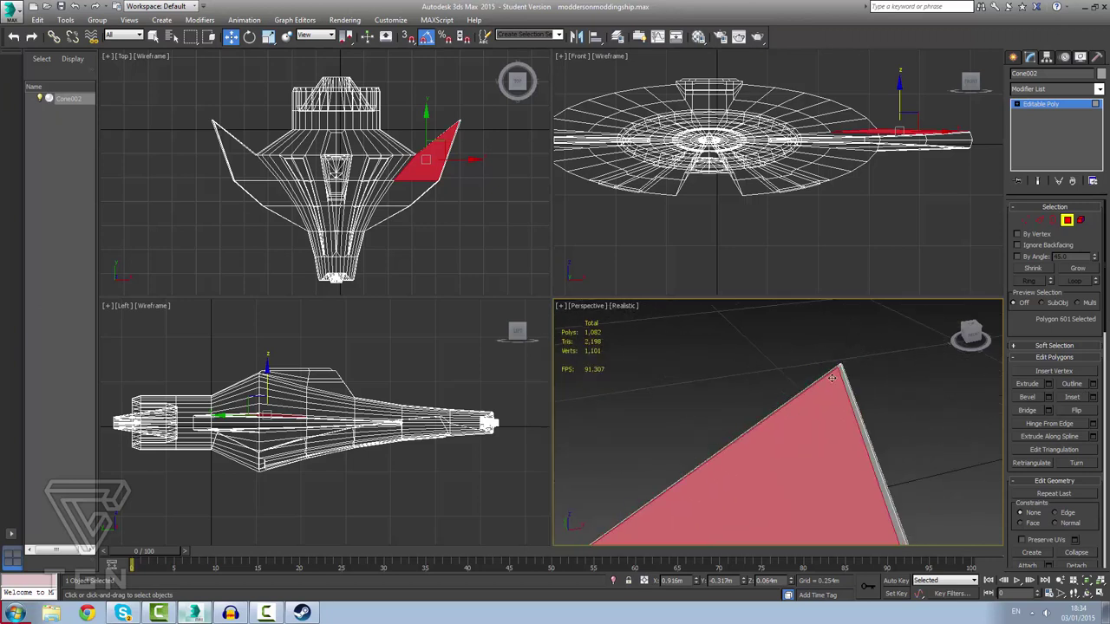
Try insetting the selected wingtip polygon by 0.017 m, and undo the inset.
{"action": "left_click", "coordinate": [1093, 397]}
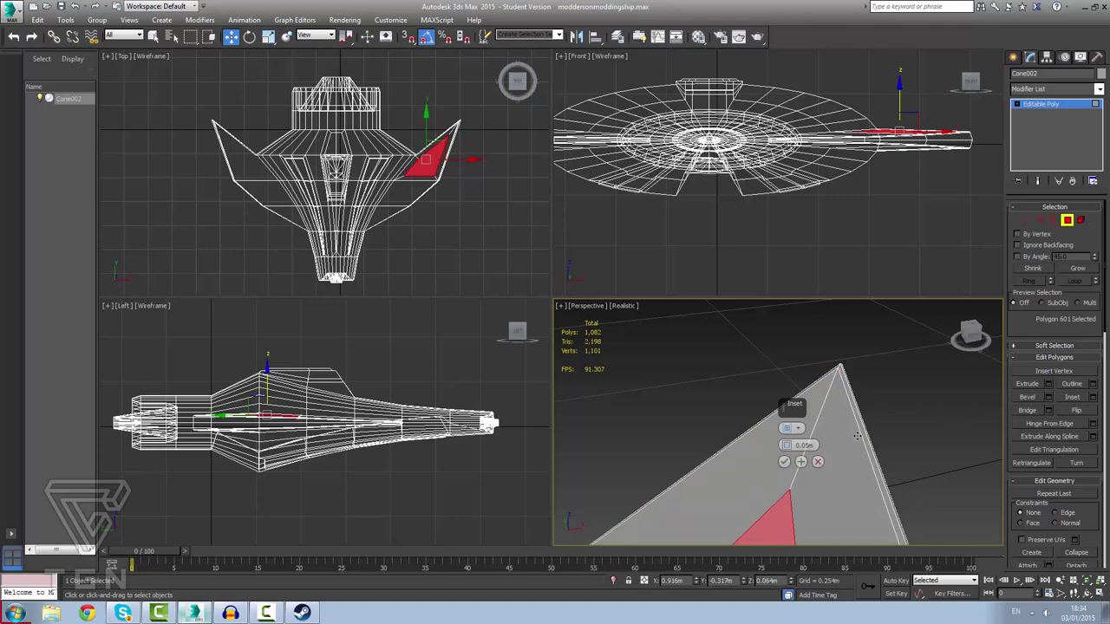
{"action": "scroll", "coordinate": [854, 438], "scroll_direction": "down", "scroll_amount": 6}
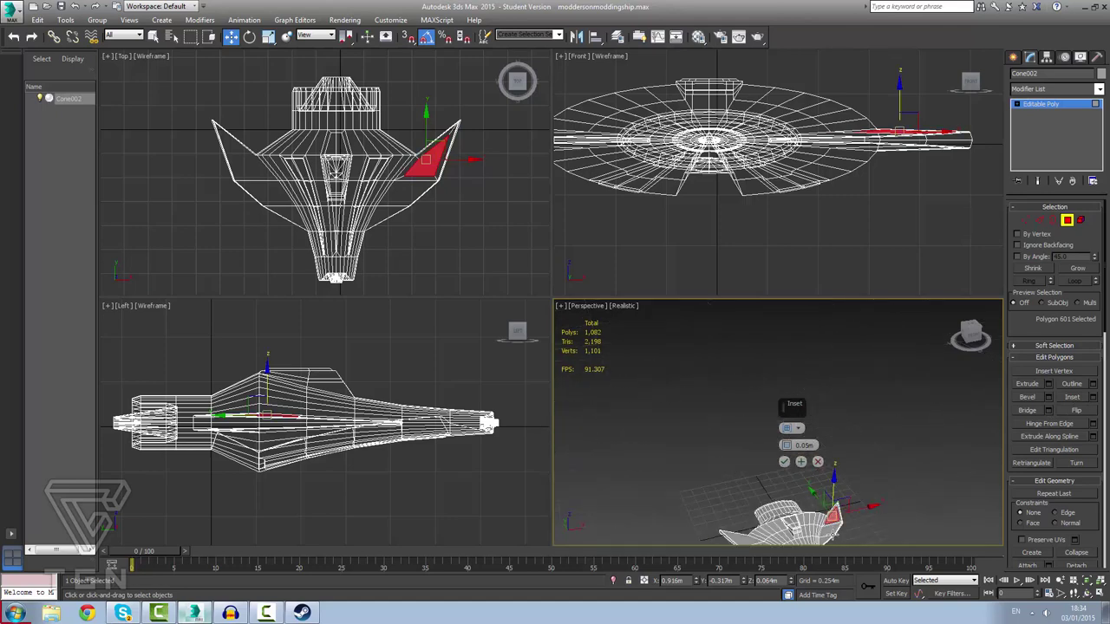
{"action": "scroll", "coordinate": [847, 474], "scroll_direction": "up", "scroll_amount": 4}
{"action": "scroll", "coordinate": [847, 473], "scroll_direction": "up", "scroll_amount": 3}
{"action": "scroll", "coordinate": [847, 474], "scroll_direction": "up", "scroll_amount": 3}
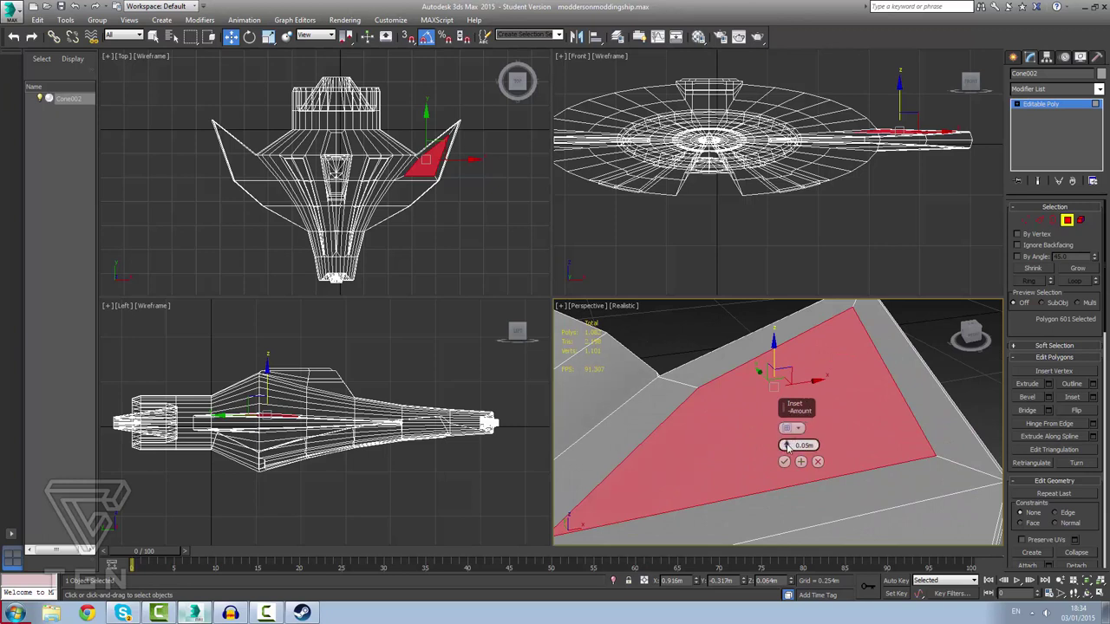
{"action": "left_click_drag", "start_coordinate": [786, 446], "coordinate": [787, 445]}
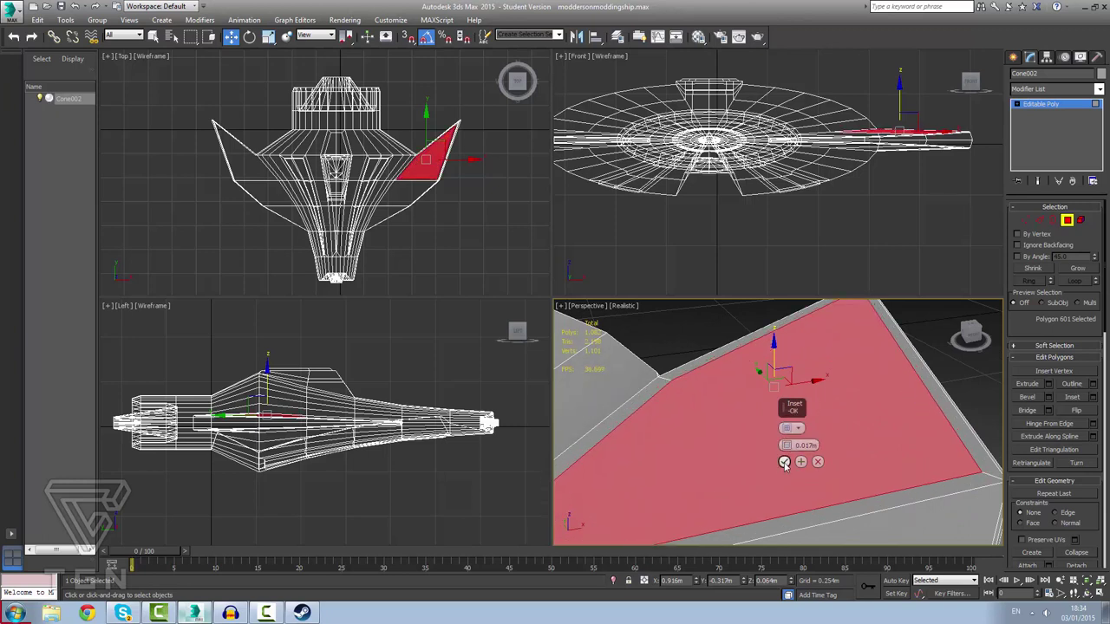
{"action": "left_click", "coordinate": [784, 462]}
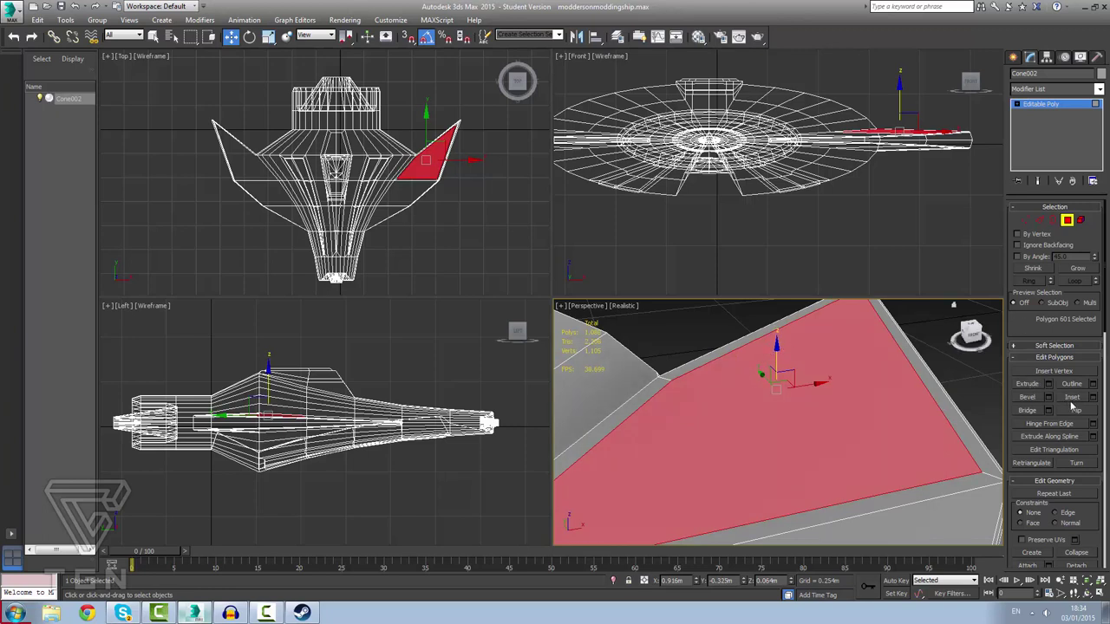
{"action": "middle_click_drag", "start_coordinate": [920, 413], "coordinate": [803, 425], "text": "alt"}
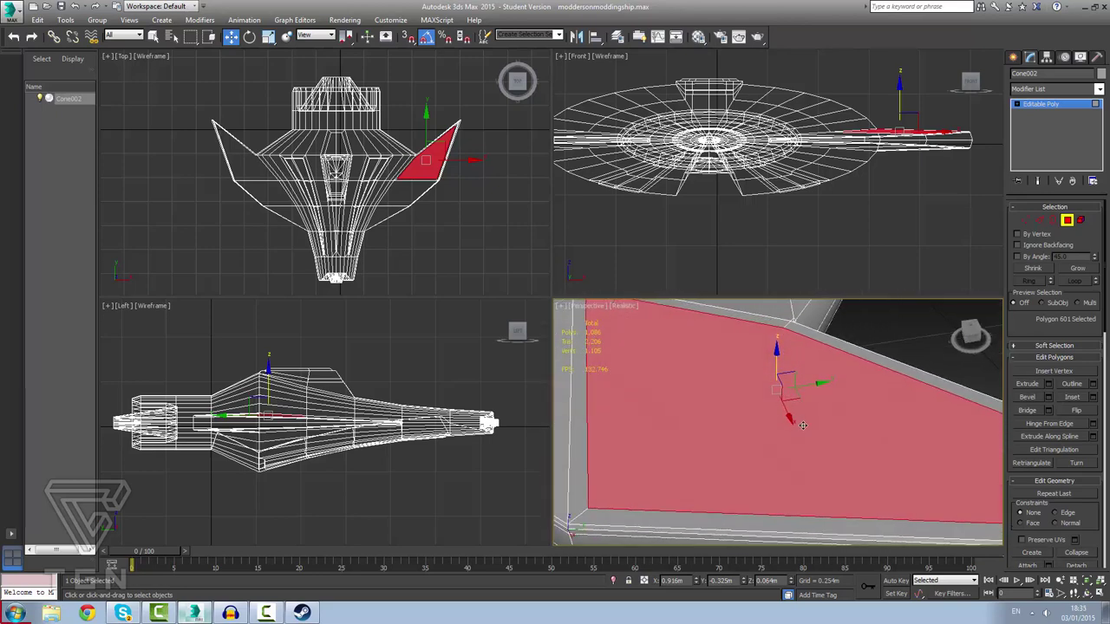
{"action": "scroll", "coordinate": [819, 353], "scroll_direction": "down", "scroll_amount": 5}
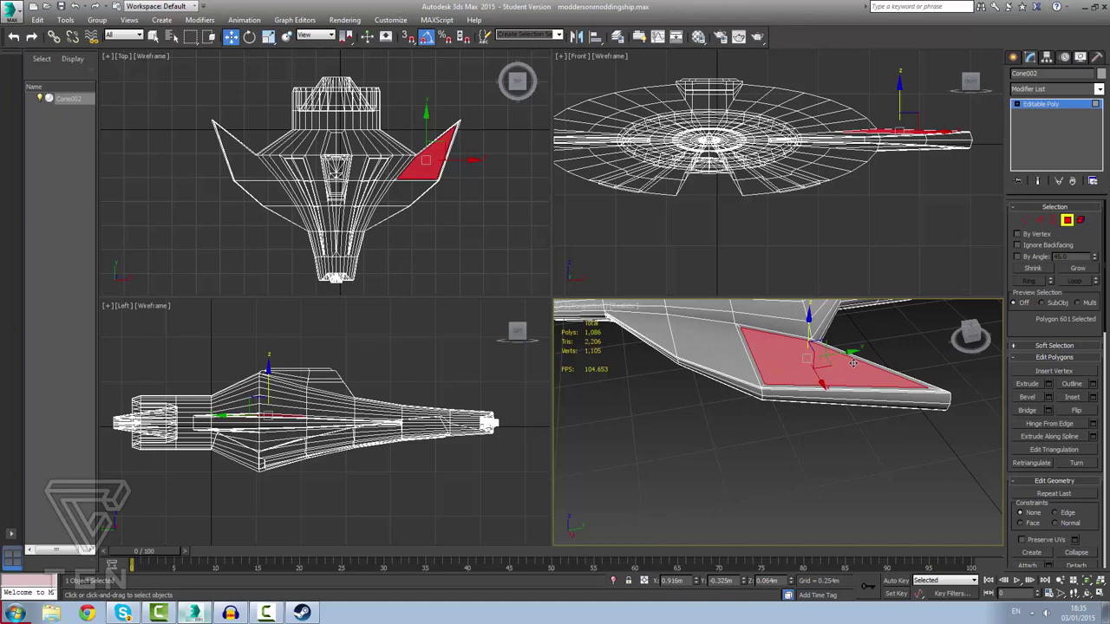
{"action": "key", "text": "ctrl+z"}
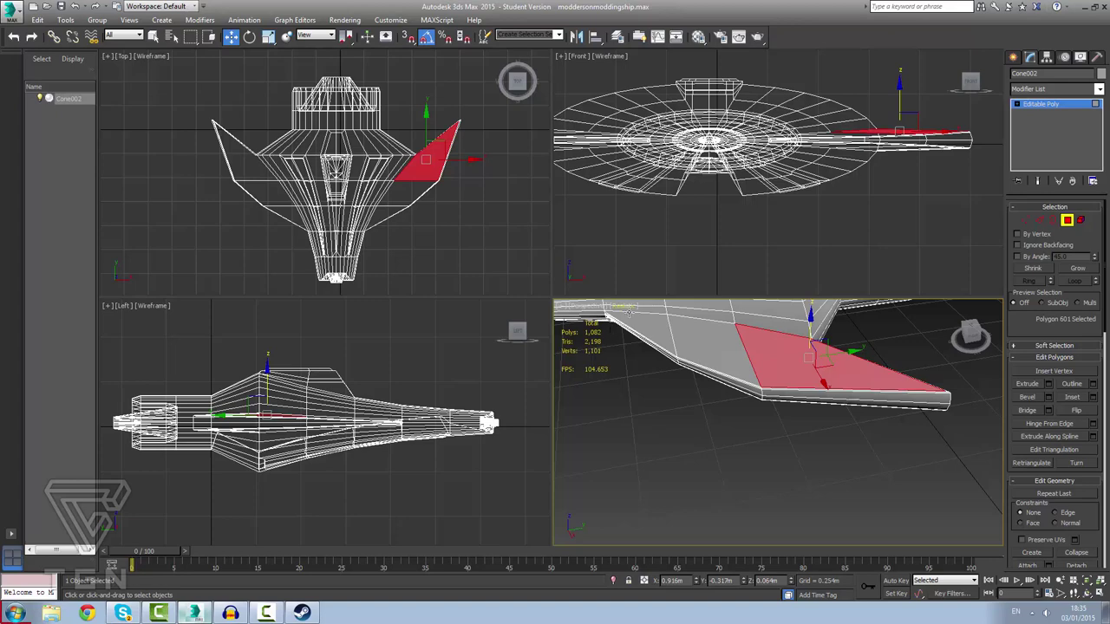
Add the matching wingtip polygon on the opposite wing to the selection and inset both polygons.
{"action": "middle_click_drag", "start_coordinate": [691, 328], "coordinate": [787, 521]}
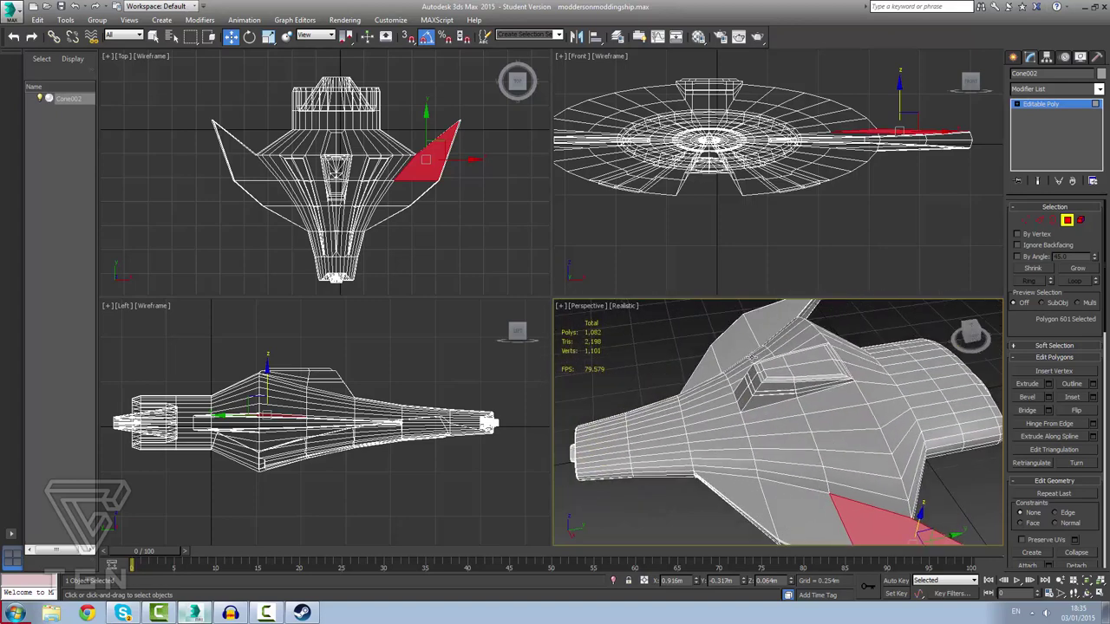
{"action": "left_click", "coordinate": [764, 318], "text": "ctrl"}
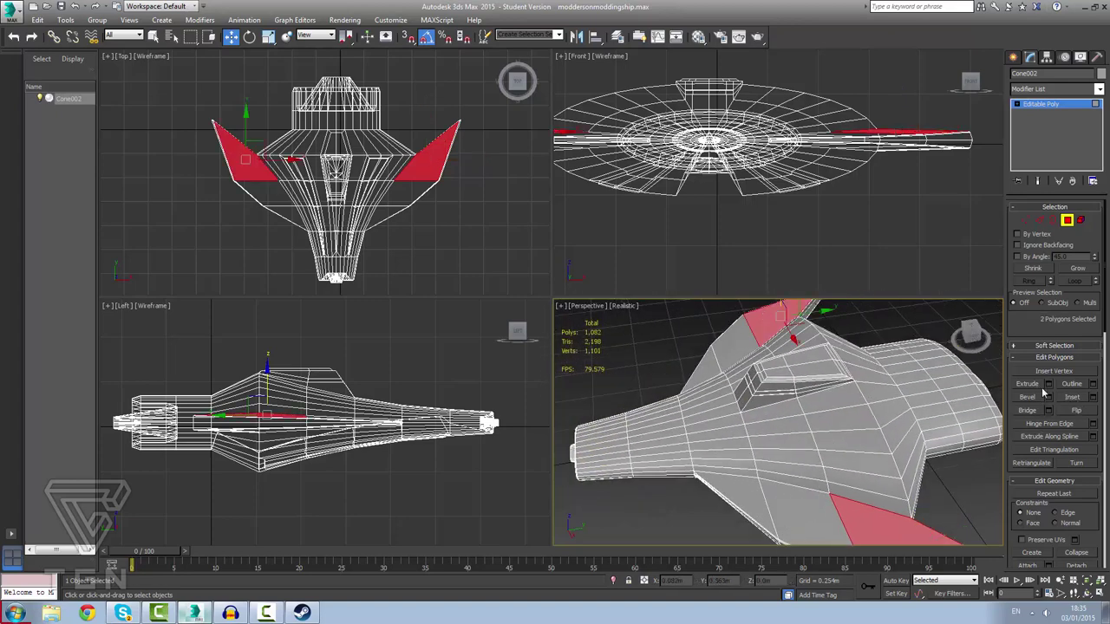
{"action": "left_click", "coordinate": [1073, 397]}
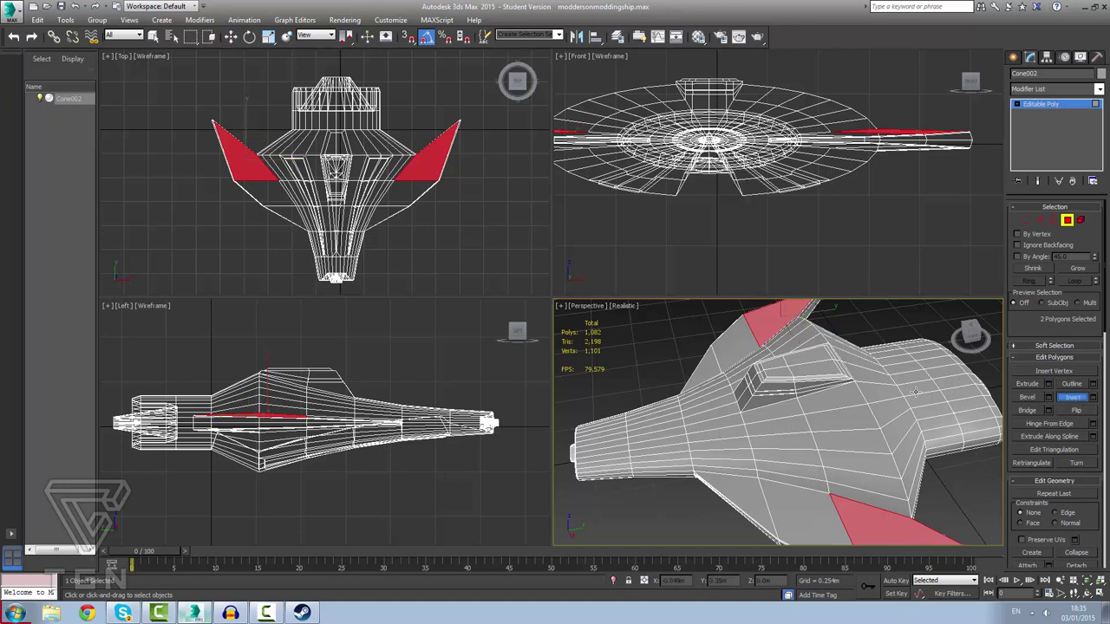
{"action": "left_click", "coordinate": [1091, 391]}
{"action": "left_click", "coordinate": [785, 468]}
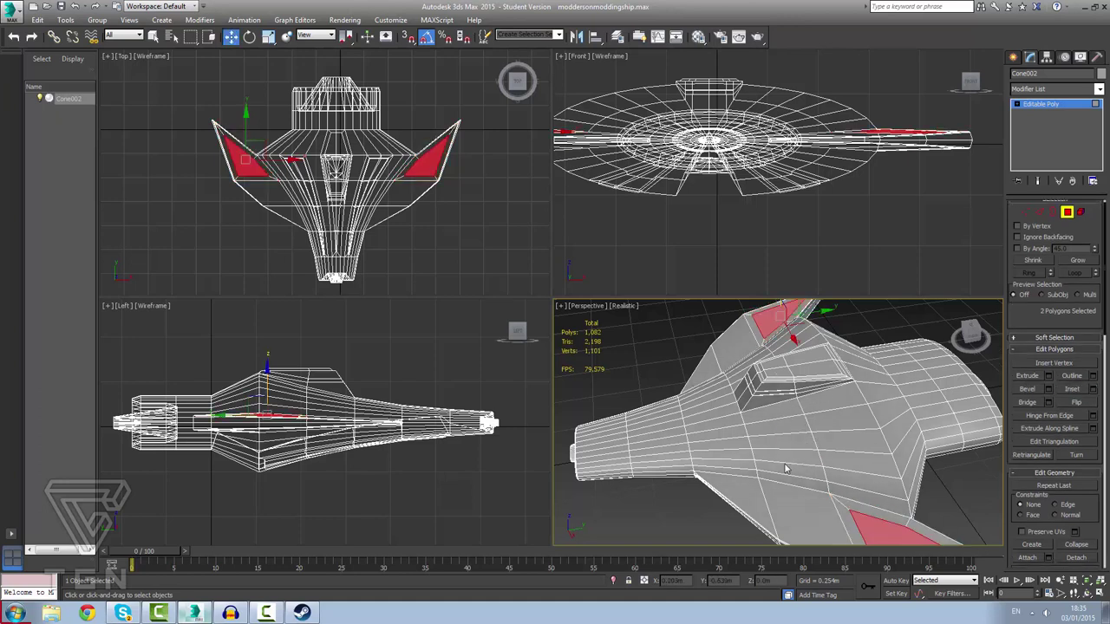
Try extruding the two inset wing polygons inward freehand, and undo the extrusions.
{"action": "scroll", "coordinate": [865, 481], "scroll_direction": "down", "scroll_amount": 3}
{"action": "left_click", "coordinate": [884, 496]}
{"action": "scroll", "coordinate": [885, 495], "scroll_direction": "up", "scroll_amount": 1}
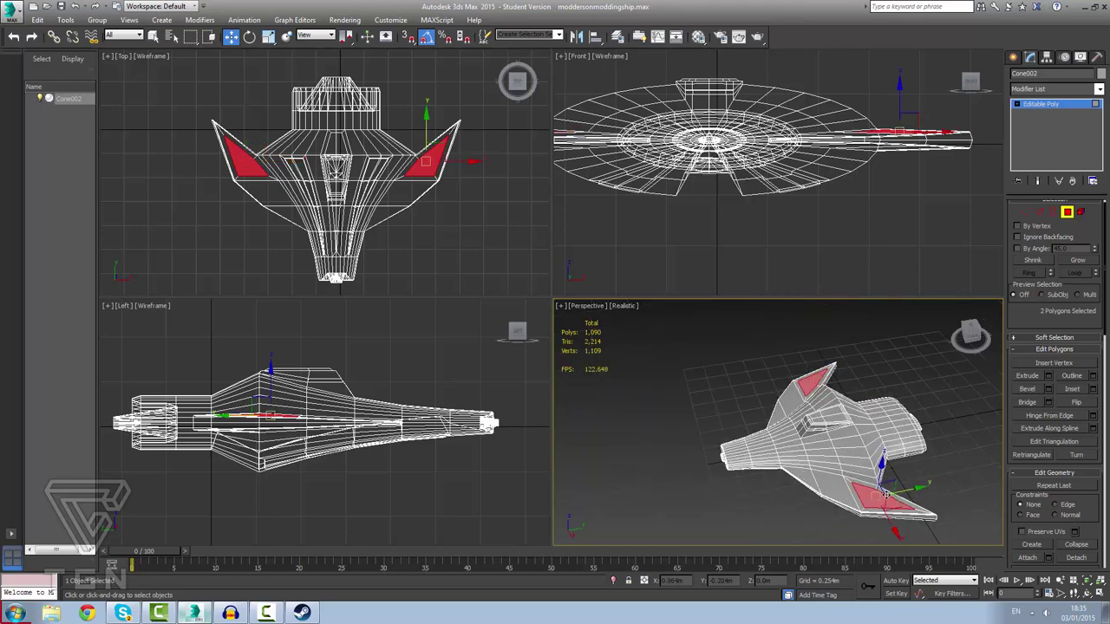
{"action": "middle_click_drag", "start_coordinate": [885, 491], "coordinate": [904, 475], "text": "alt"}
{"action": "left_click", "coordinate": [1027, 376]}
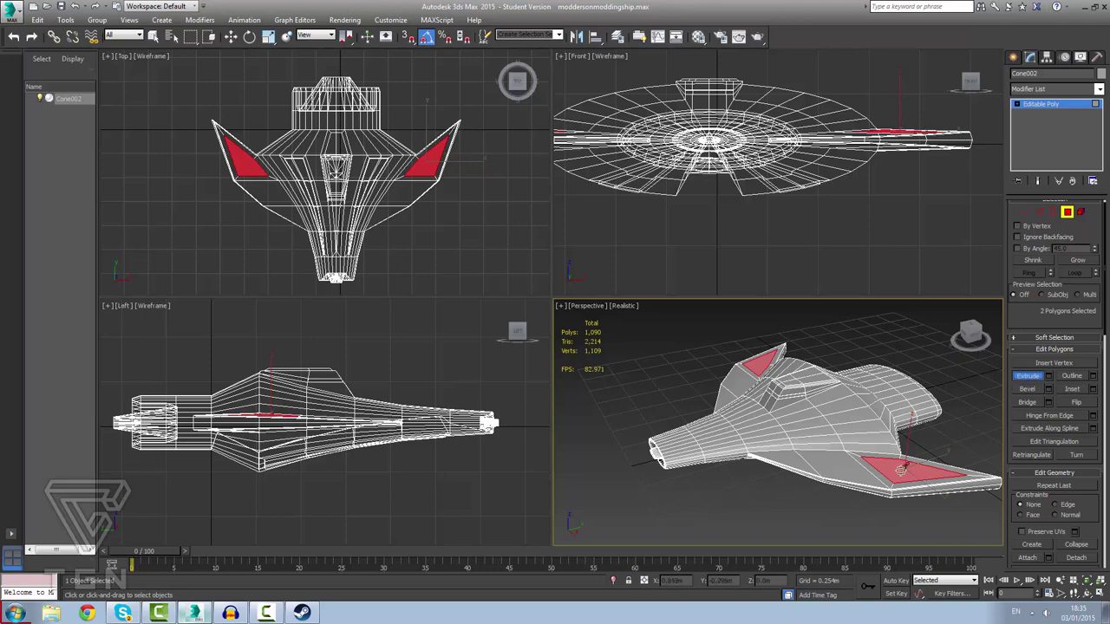
{"action": "left_click_drag", "start_coordinate": [900, 468], "coordinate": [900, 469]}
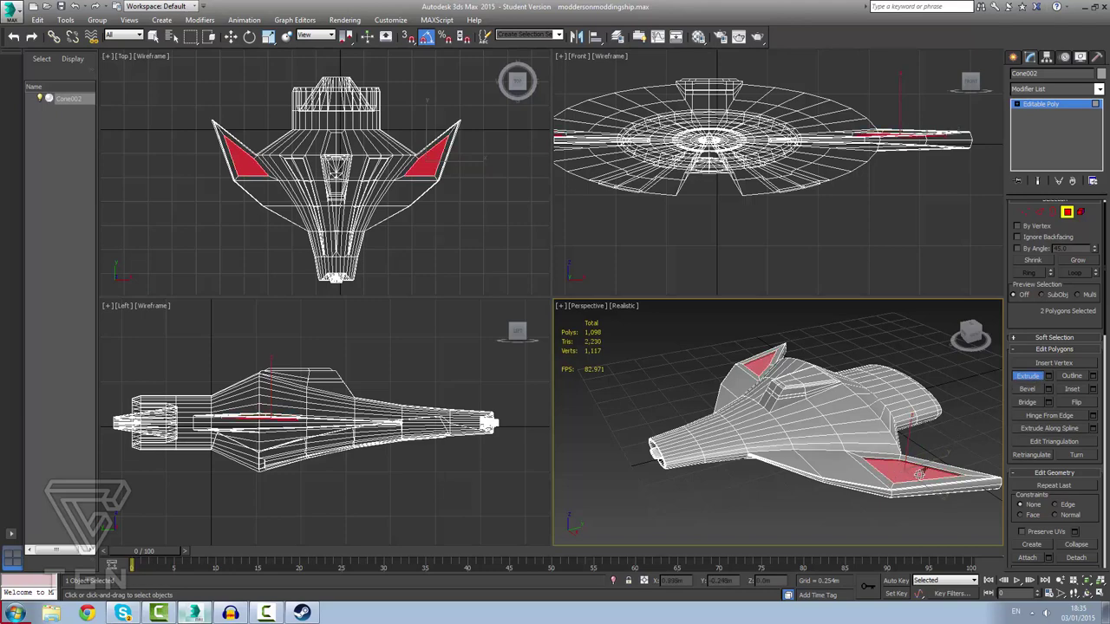
{"action": "scroll", "coordinate": [913, 472], "scroll_direction": "up", "scroll_amount": 10}
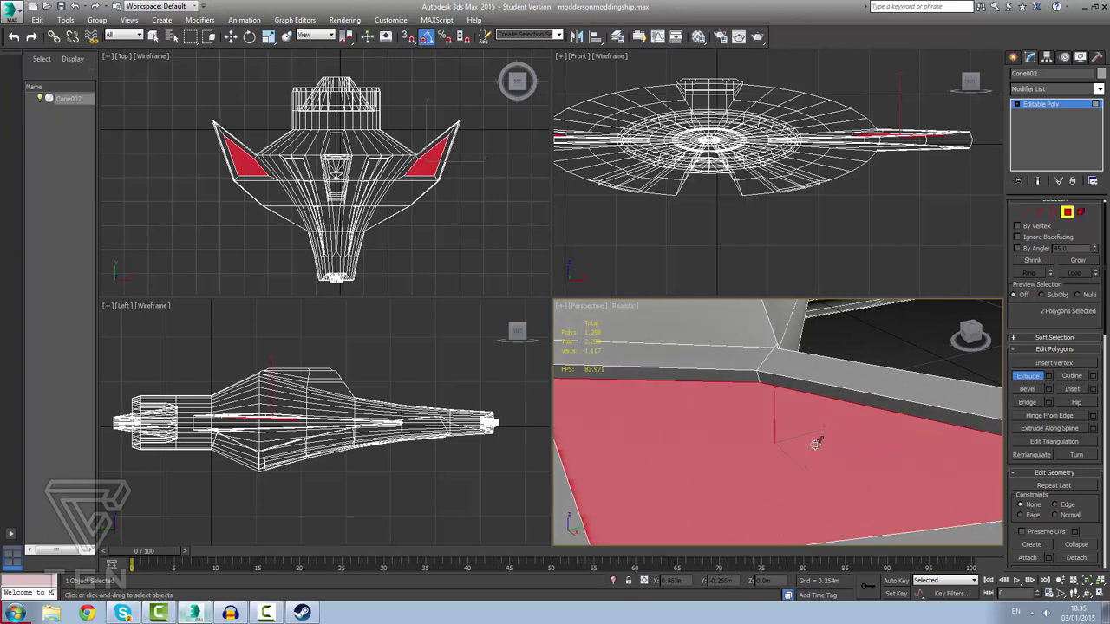
{"action": "left_click_drag", "start_coordinate": [816, 445], "coordinate": [816, 443]}
{"action": "key", "text": "ctrl+z"}
{"action": "key", "text": "ctrl+z"}
Extrude the two inset wing polygons inward with a height of about -0.006 m.
{"action": "left_click", "coordinate": [1048, 378]}
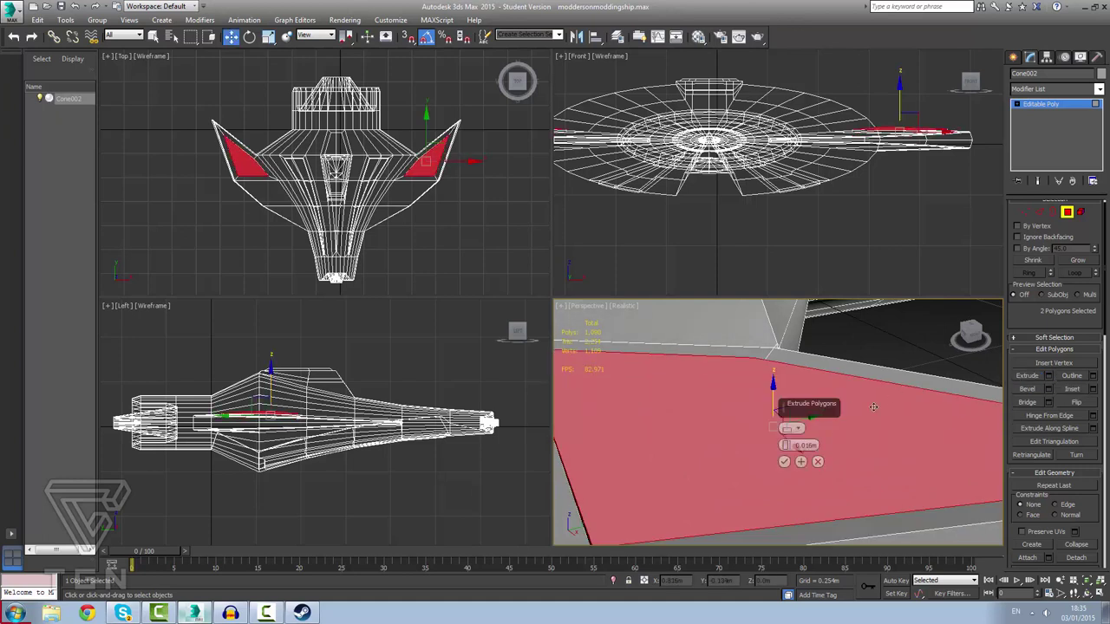
{"action": "left_click_drag", "start_coordinate": [787, 446], "coordinate": [786, 445]}
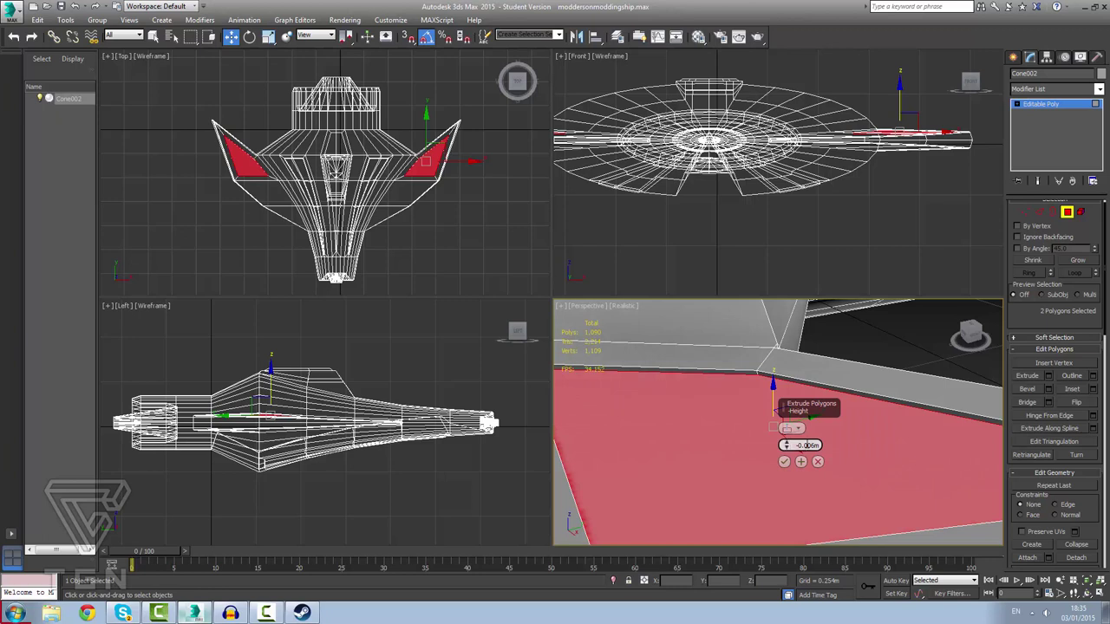
{"action": "left_click", "coordinate": [784, 462]}
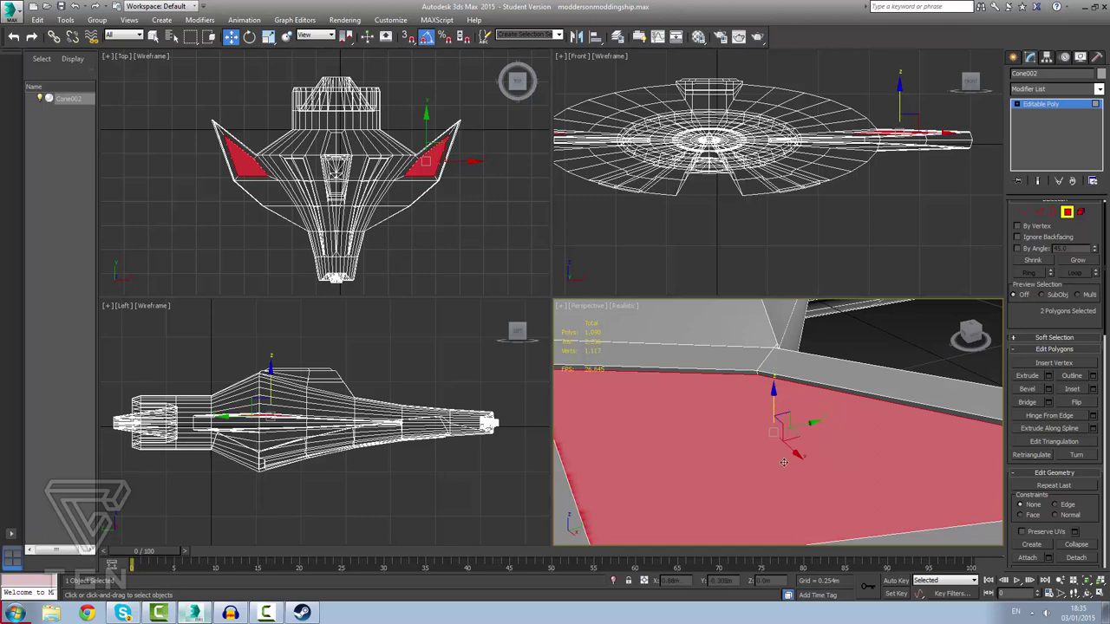
Connect the inner corner vertex and the opposite outer corner vertex across the recess floor on one wing.
{"action": "scroll", "coordinate": [786, 424], "scroll_direction": "down", "scroll_amount": 5}
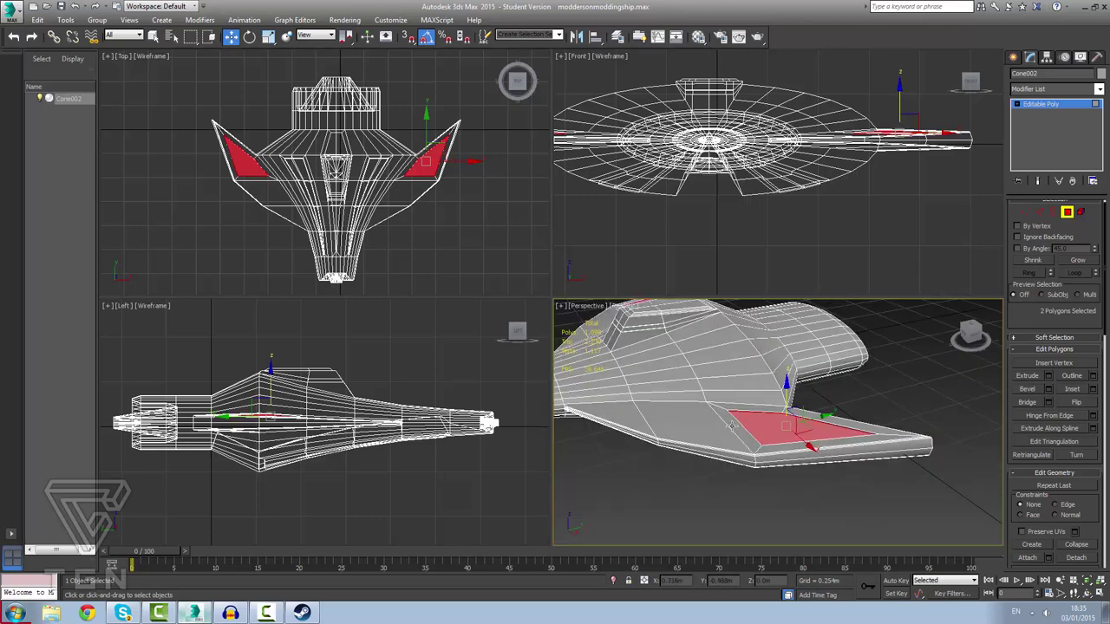
{"action": "middle_click_drag", "start_coordinate": [733, 425], "coordinate": [867, 400], "text": "alt"}
{"action": "middle_click_drag", "start_coordinate": [889, 348], "coordinate": [785, 432], "text": "alt"}
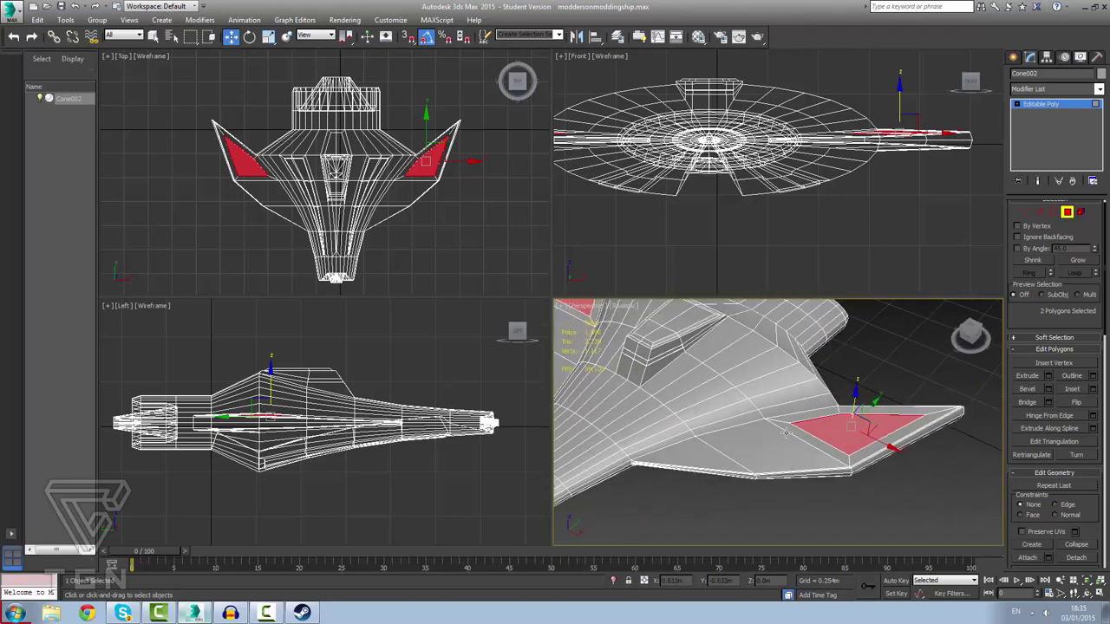
{"action": "key", "text": "z"}
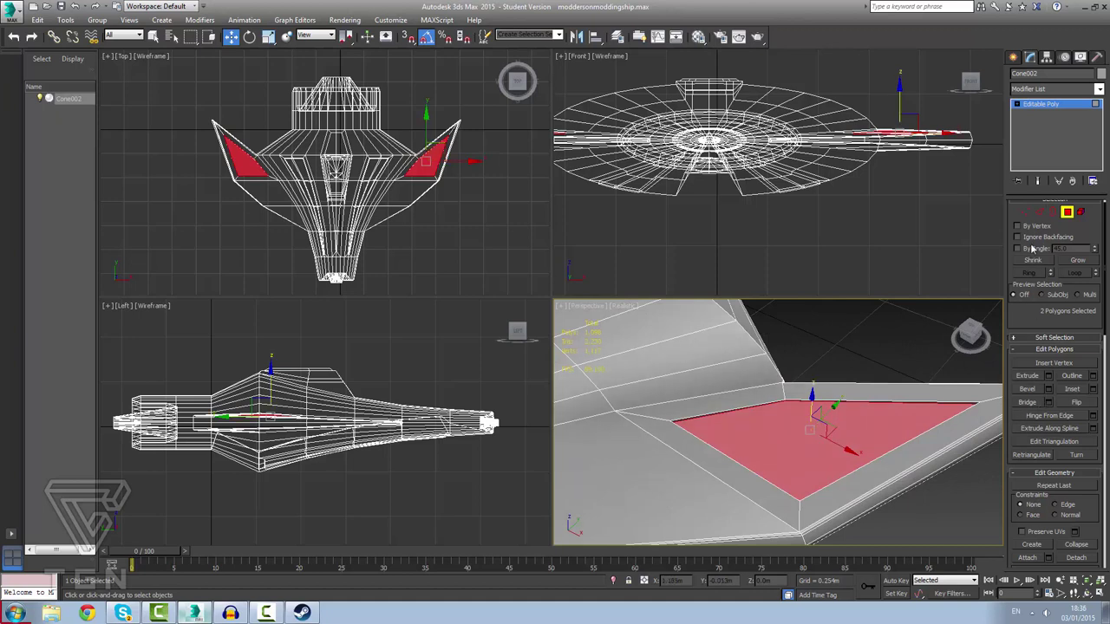
{"action": "left_click", "coordinate": [1025, 213]}
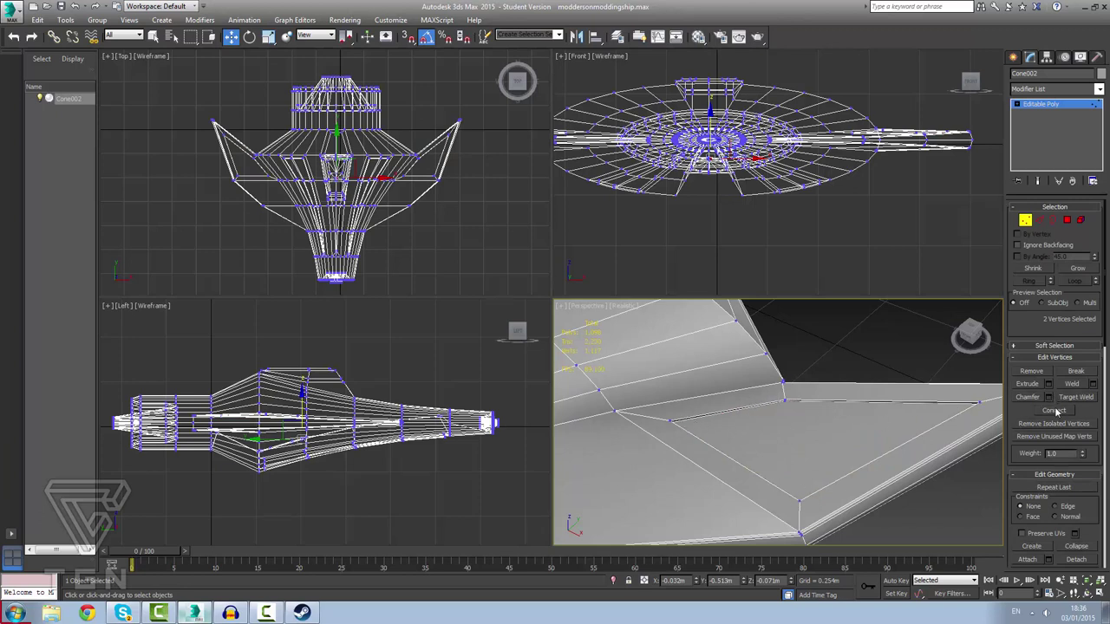
{"action": "scroll", "coordinate": [784, 408], "scroll_direction": "up", "scroll_amount": 5}
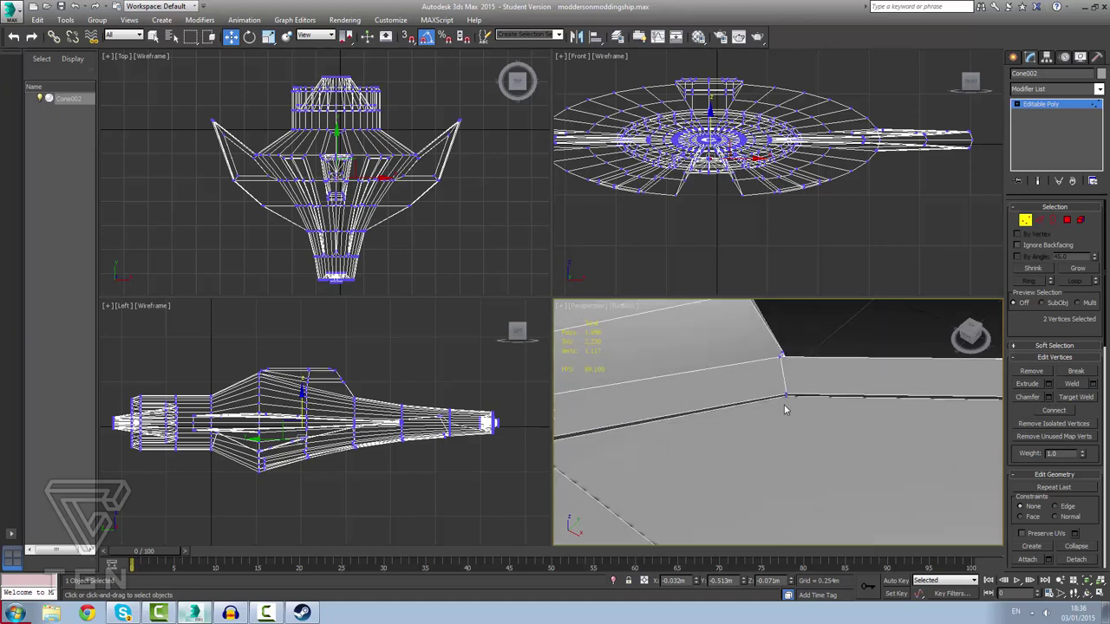
{"action": "left_click", "coordinate": [808, 323]}
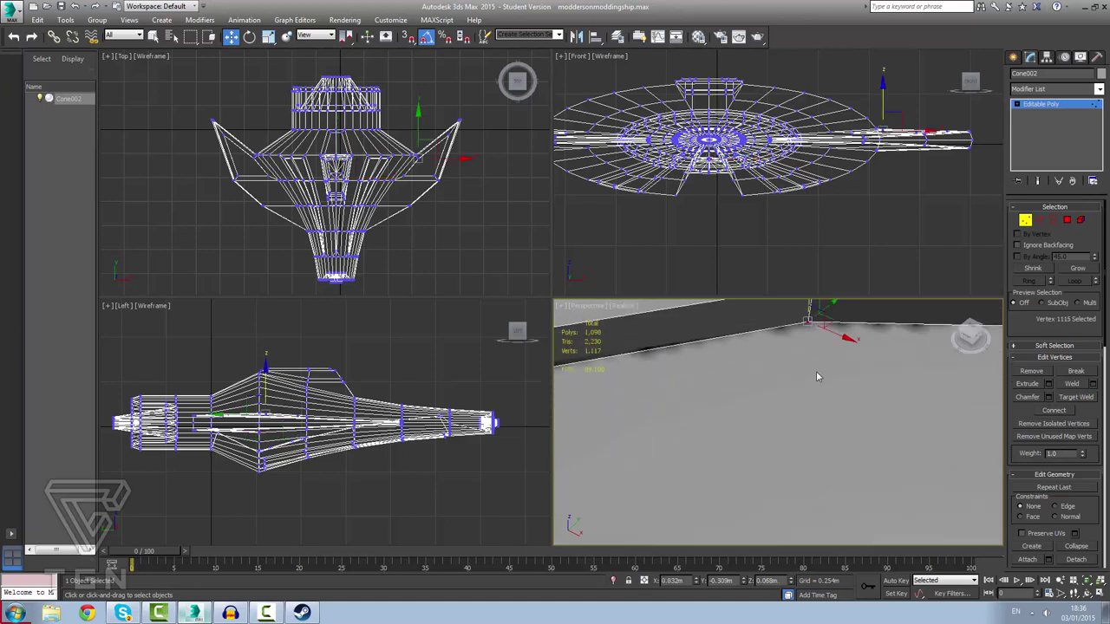
{"action": "middle_click_drag", "start_coordinate": [820, 394], "coordinate": [738, 316]}
{"action": "scroll", "coordinate": [682, 299], "scroll_direction": "down", "scroll_amount": 10}
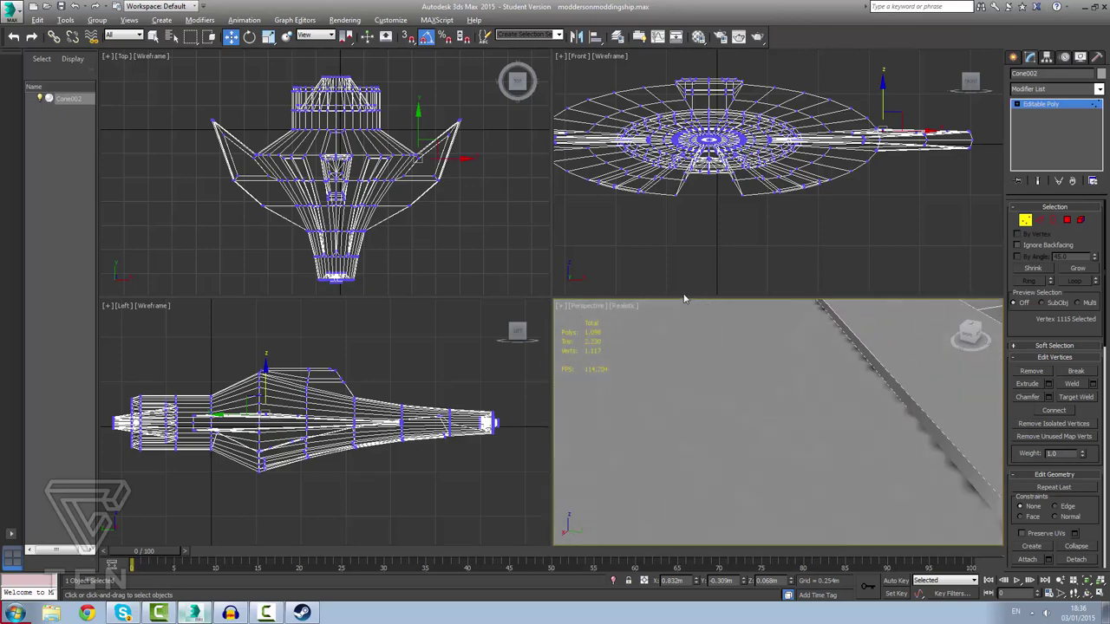
{"action": "key", "text": "z"}
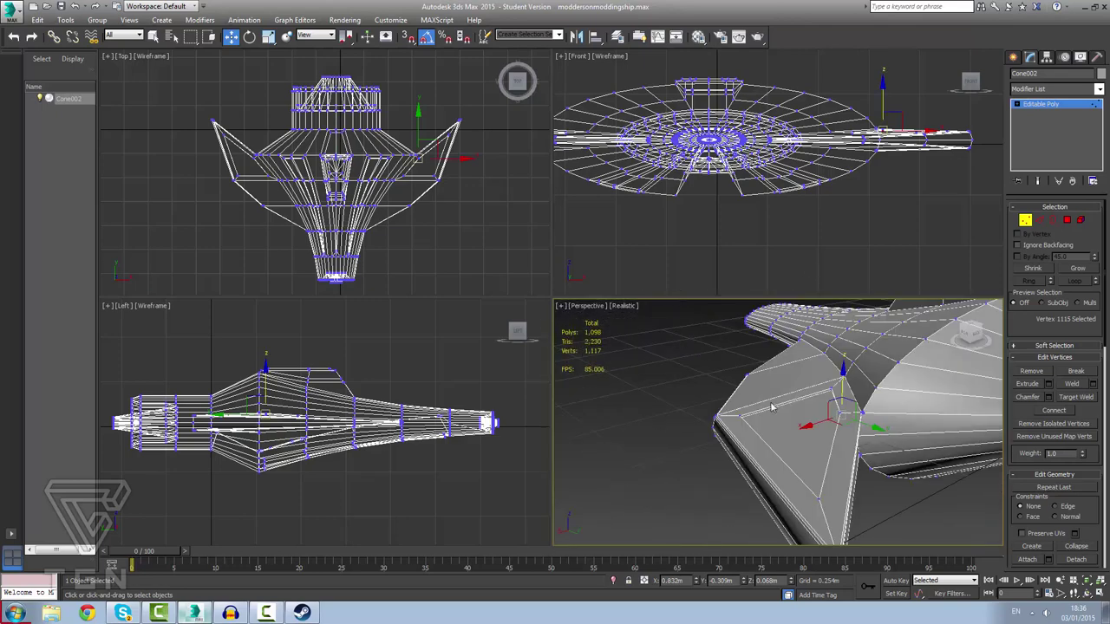
{"action": "scroll", "coordinate": [761, 426], "scroll_direction": "up", "scroll_amount": 3}
{"action": "middle_click_drag", "start_coordinate": [748, 432], "coordinate": [718, 439], "text": "alt"}
{"action": "left_click", "coordinate": [780, 366], "text": "ctrl"}
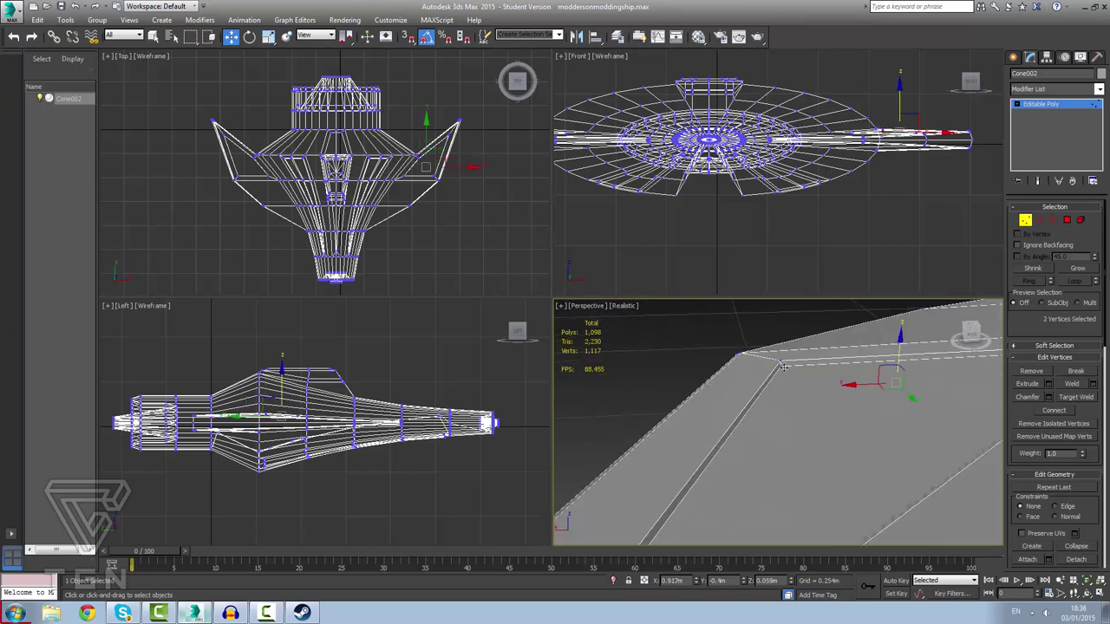
{"action": "left_click", "coordinate": [1043, 412]}
Connect the matching pair of opposite corner vertices across the recess floor on the other wing.
{"action": "scroll", "coordinate": [1019, 415], "scroll_direction": "down", "scroll_amount": 3}
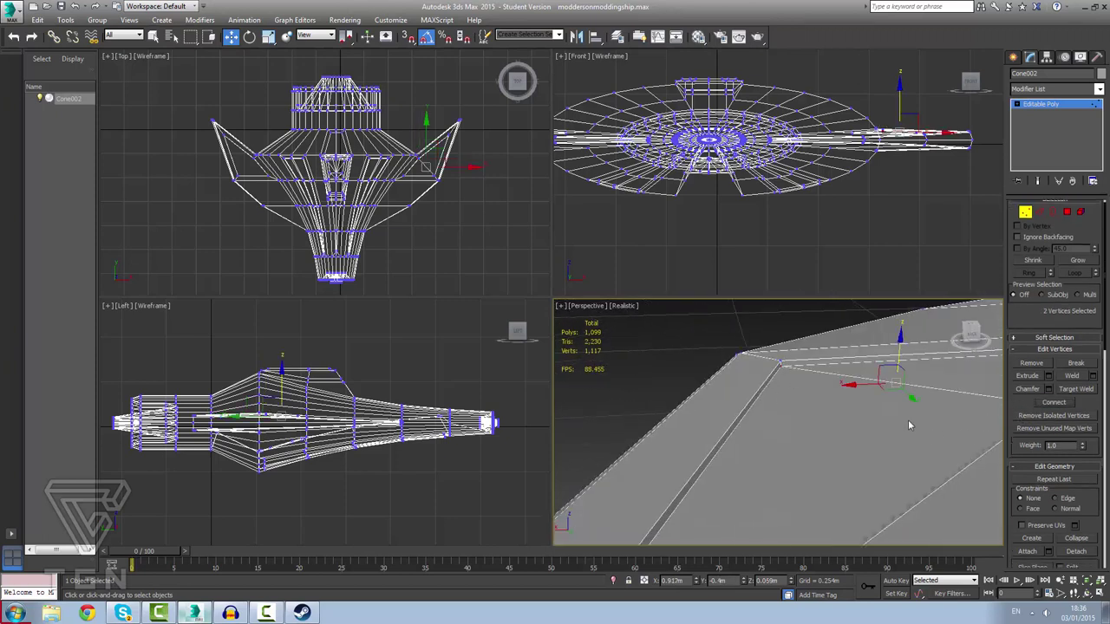
{"action": "scroll", "coordinate": [905, 396], "scroll_direction": "down", "scroll_amount": 8}
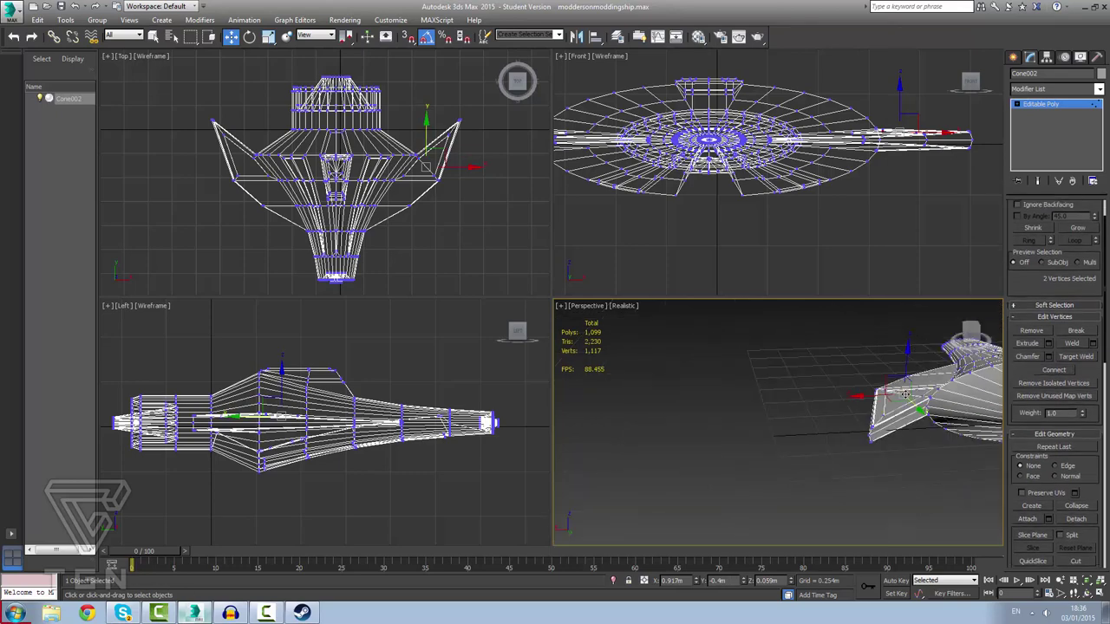
{"action": "scroll", "coordinate": [979, 372], "scroll_direction": "up", "scroll_amount": 4}
{"action": "scroll", "coordinate": [893, 428], "scroll_direction": "up", "scroll_amount": 8}
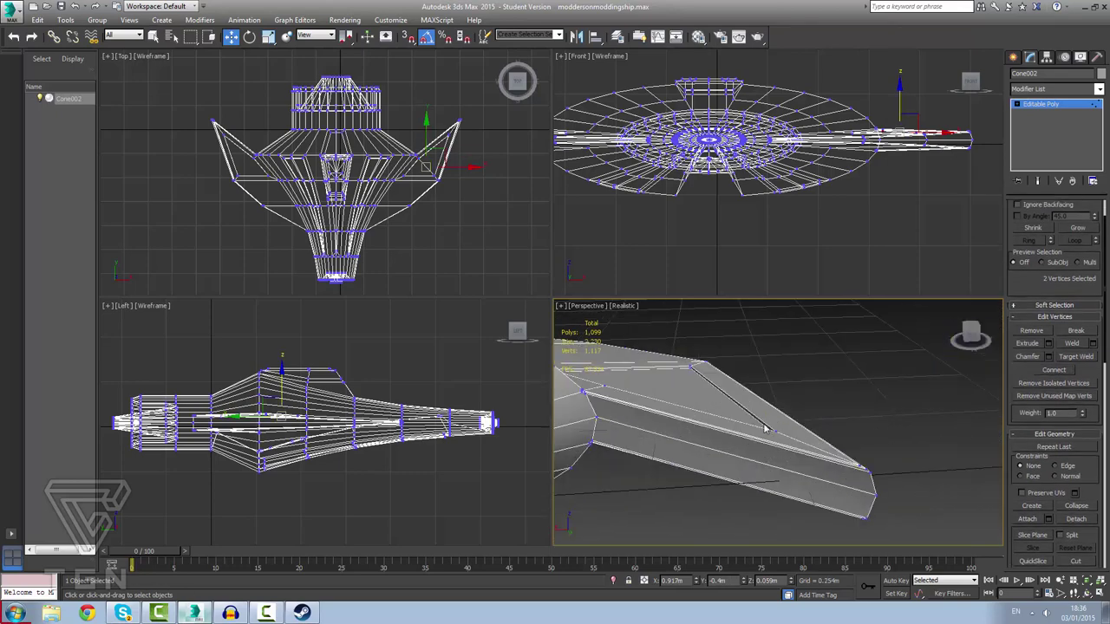
{"action": "left_click", "coordinate": [687, 367]}
{"action": "scroll", "coordinate": [798, 465], "scroll_direction": "up", "scroll_amount": 5}
{"action": "scroll", "coordinate": [867, 503], "scroll_direction": "down", "scroll_amount": 1}
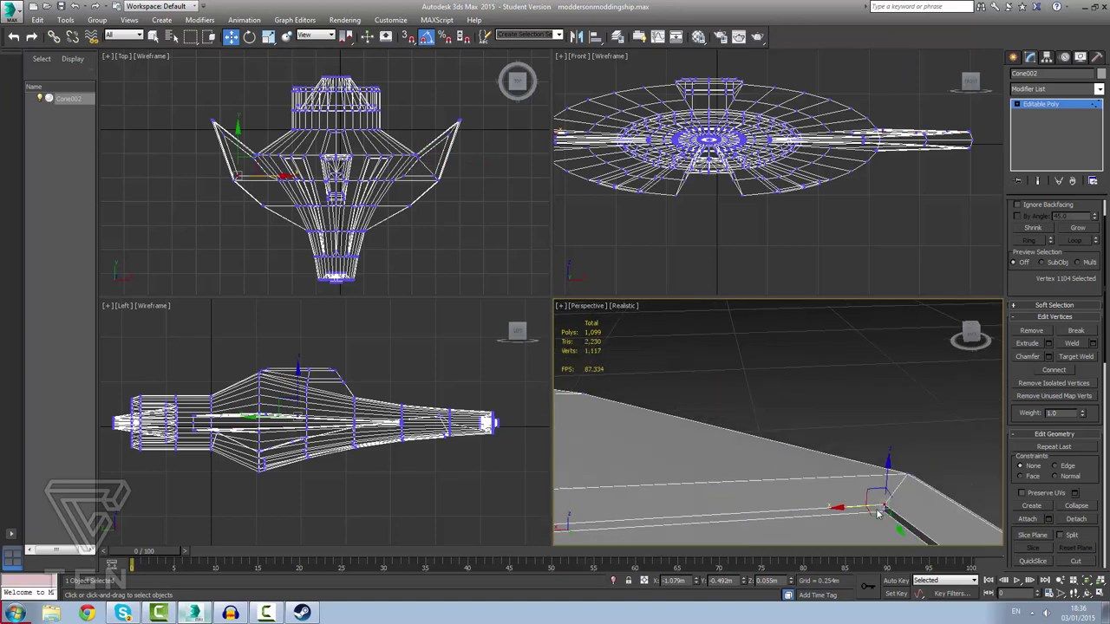
{"action": "middle_click_drag", "start_coordinate": [881, 512], "coordinate": [773, 513], "text": "alt"}
{"action": "left_click", "coordinate": [877, 491]}
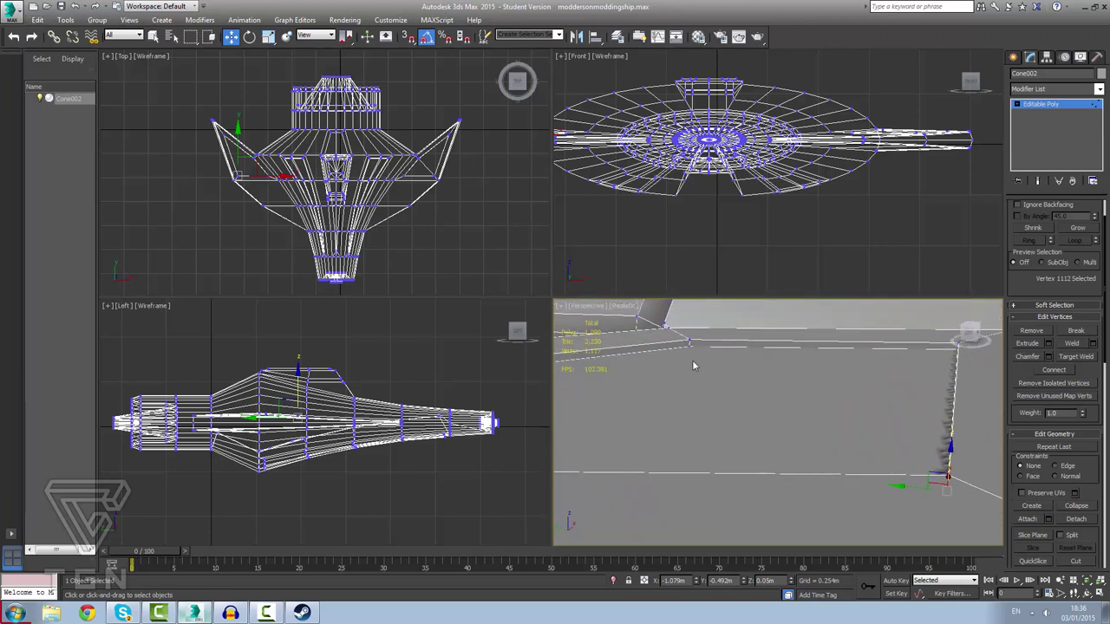
{"action": "left_click", "coordinate": [687, 344]}
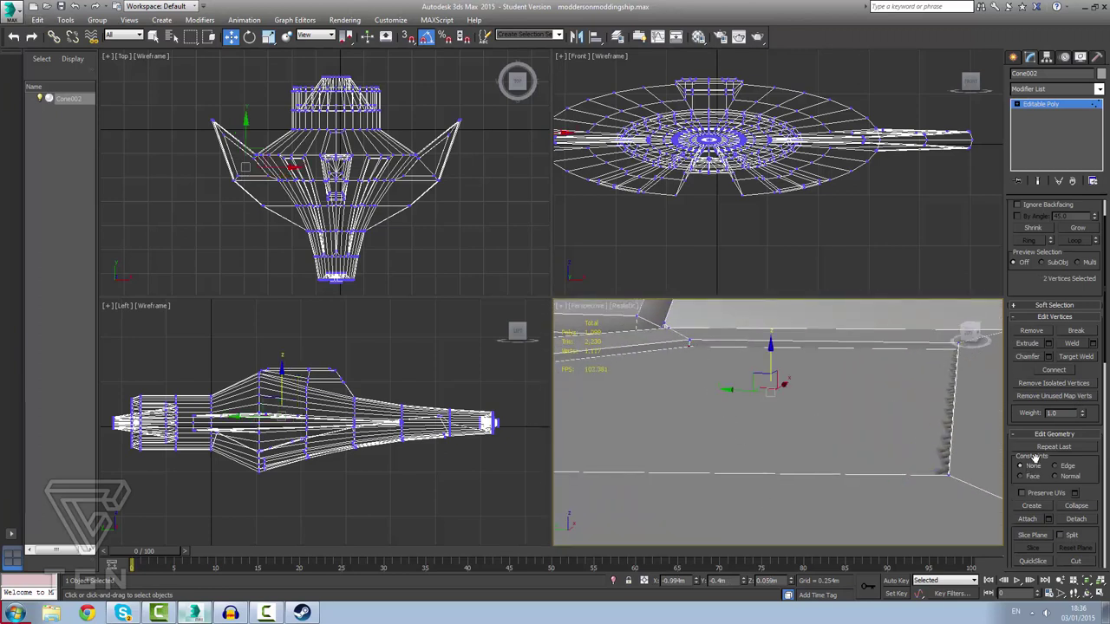
{"action": "left_click", "coordinate": [1054, 370]}
Select the smaller triangular recess polygon nearest the hull on both wings and inset them by about 0.028 m.
{"action": "middle_click_drag", "start_coordinate": [799, 439], "coordinate": [867, 482], "text": "alt"}
{"action": "scroll", "coordinate": [839, 411], "scroll_direction": "down", "scroll_amount": 1}
{"action": "scroll", "coordinate": [839, 417], "scroll_direction": "down", "scroll_amount": 3}
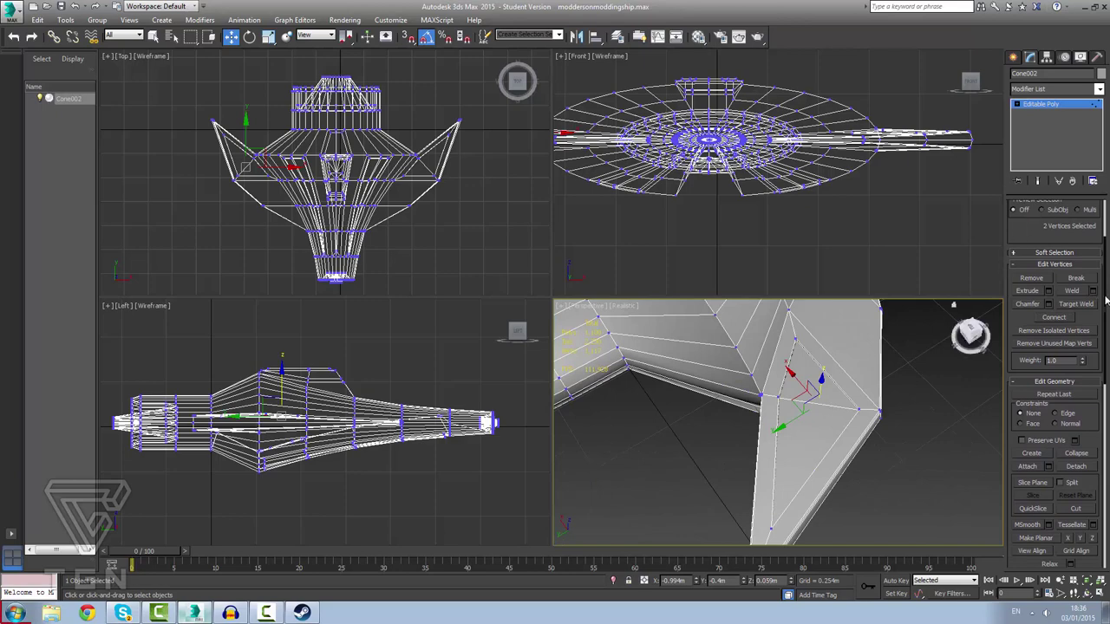
{"action": "scroll", "coordinate": [1076, 299], "scroll_direction": "up", "scroll_amount": 4}
{"action": "left_click", "coordinate": [1066, 219]}
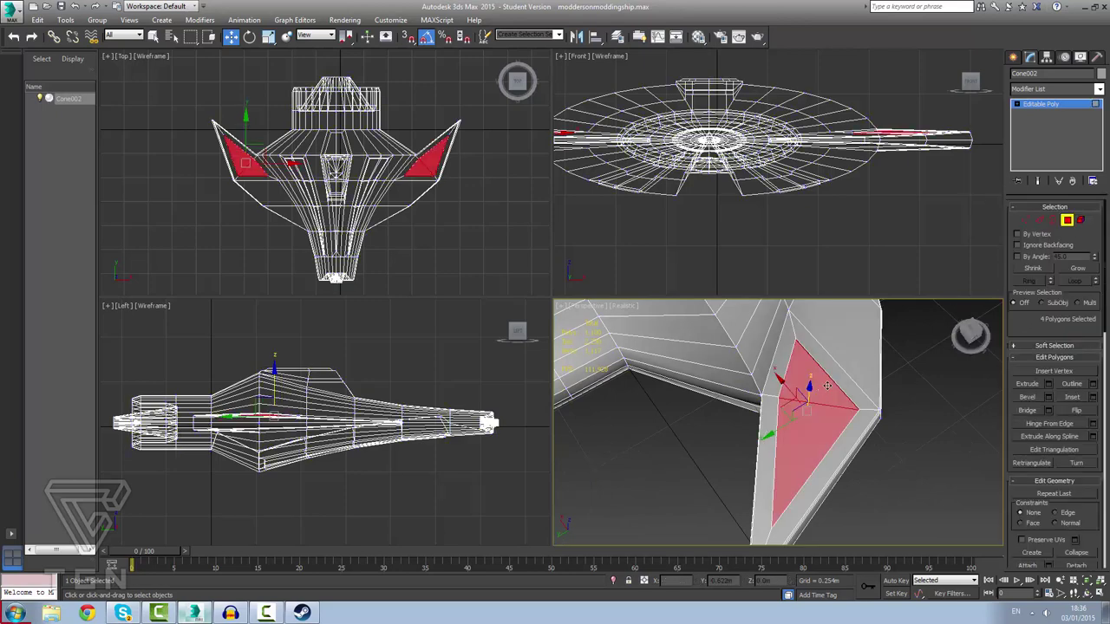
{"action": "left_click", "coordinate": [824, 428]}
{"action": "scroll", "coordinate": [824, 429], "scroll_direction": "down", "scroll_amount": 8}
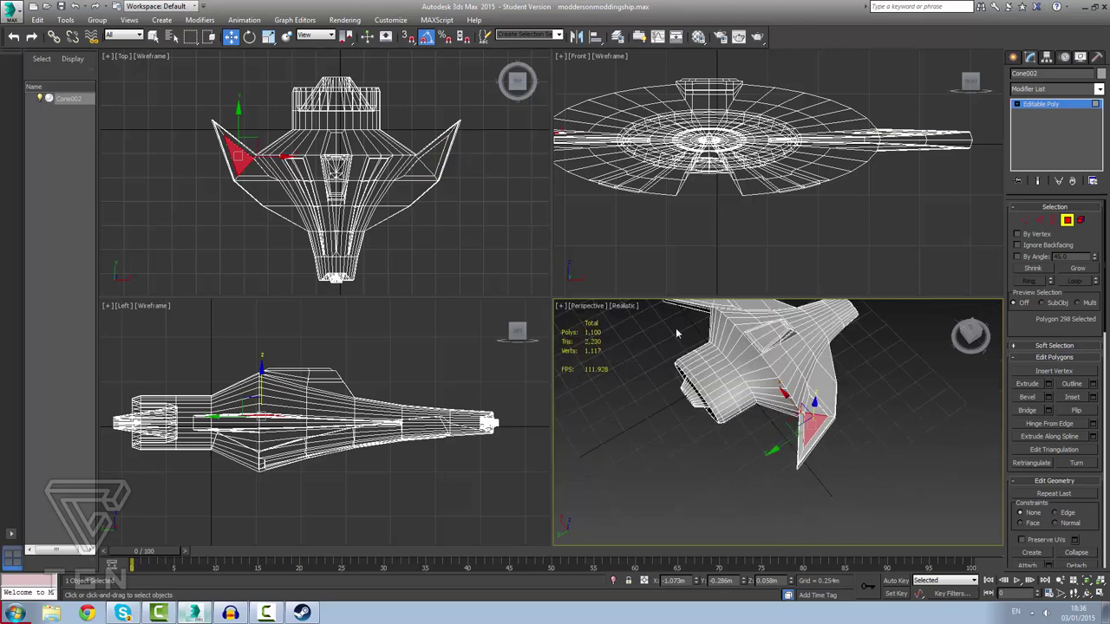
{"action": "key", "text": "z"}
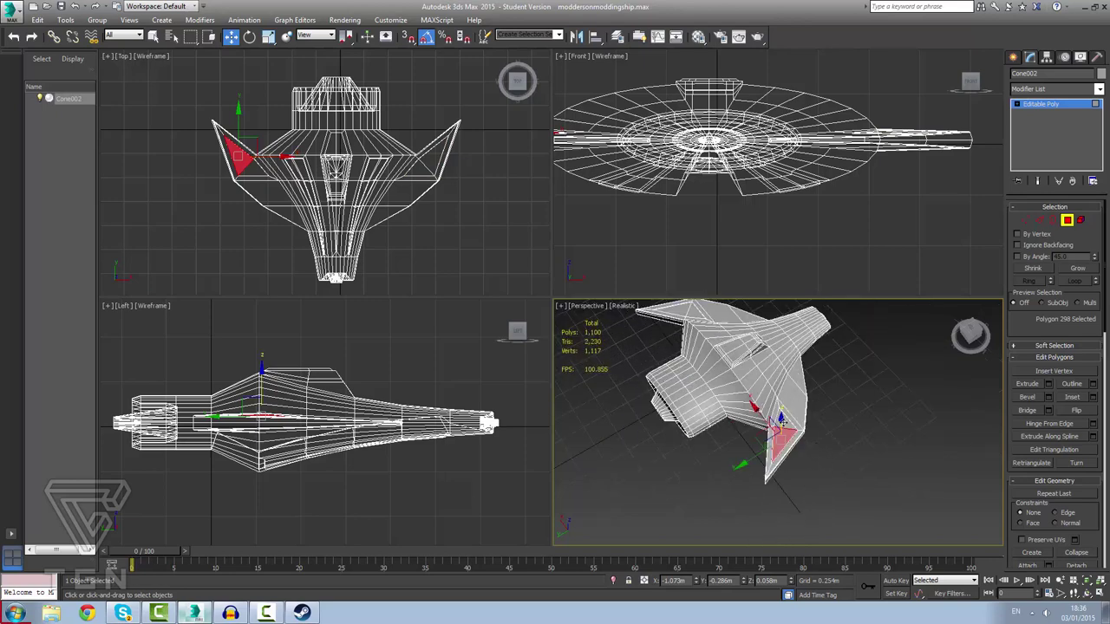
{"action": "left_click", "coordinate": [783, 421]}
{"action": "left_click", "coordinate": [691, 314], "text": "ctrl"}
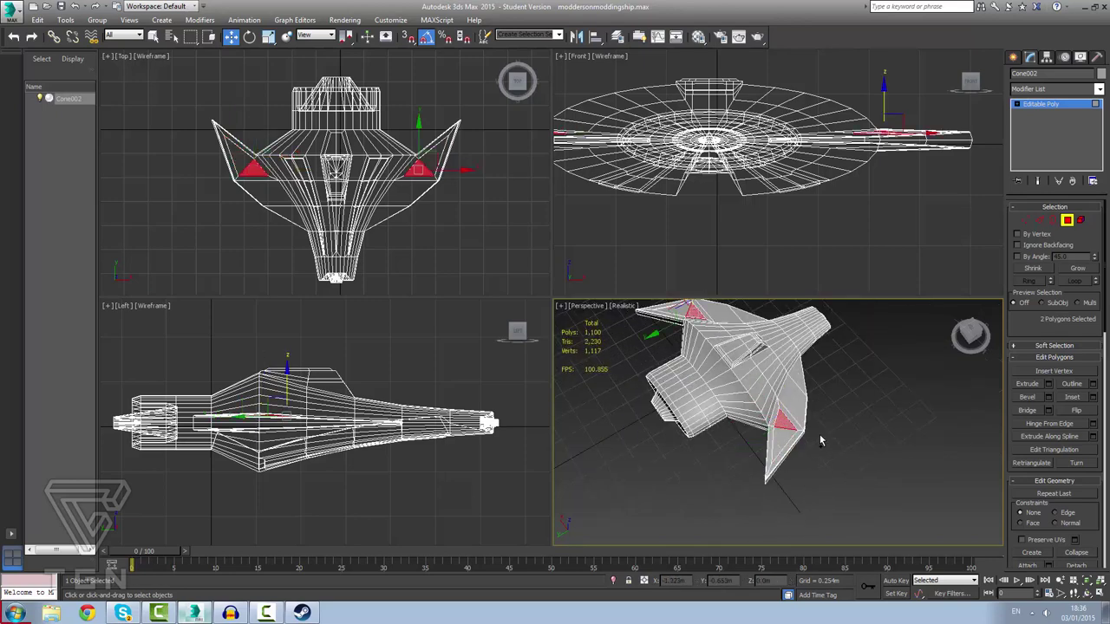
{"action": "left_click", "coordinate": [1072, 397]}
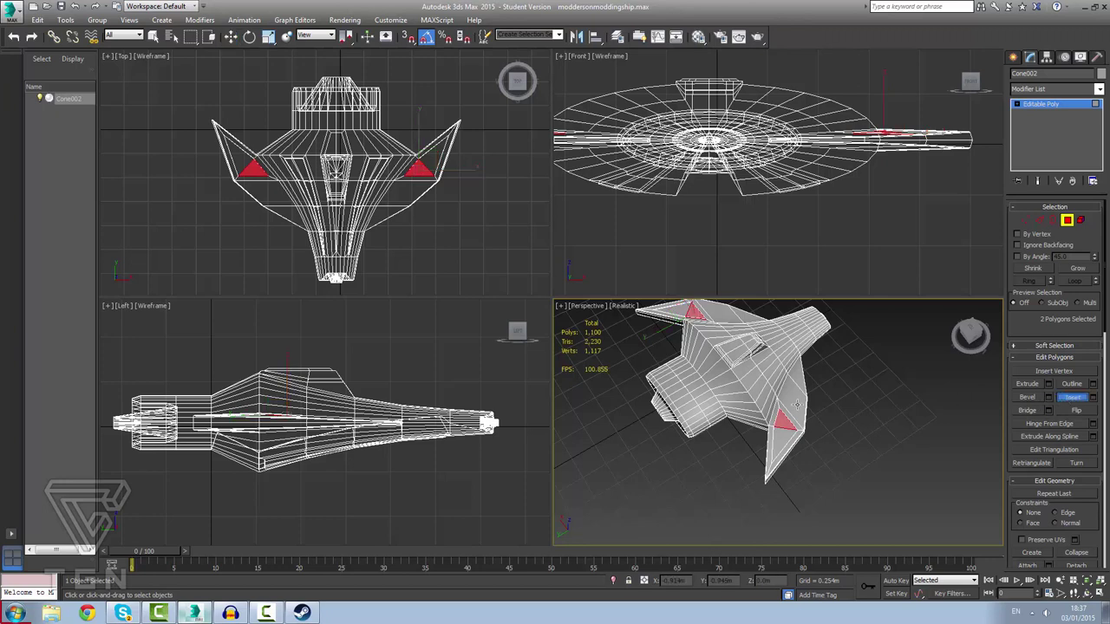
{"action": "left_click", "coordinate": [1092, 397]}
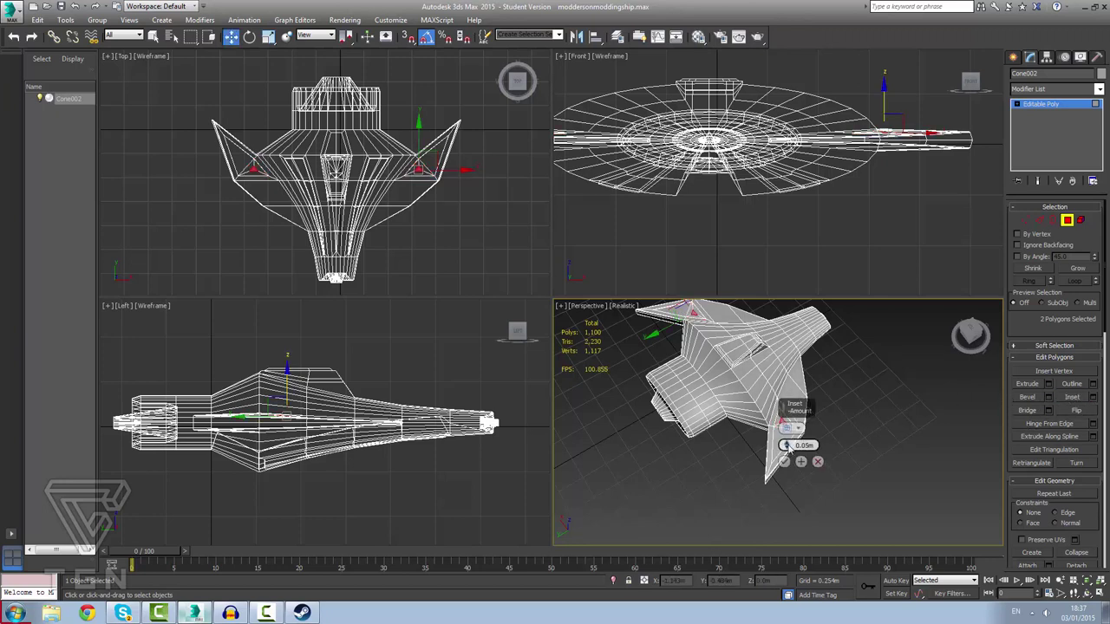
{"action": "left_click_drag", "start_coordinate": [785, 446], "coordinate": [786, 447]}
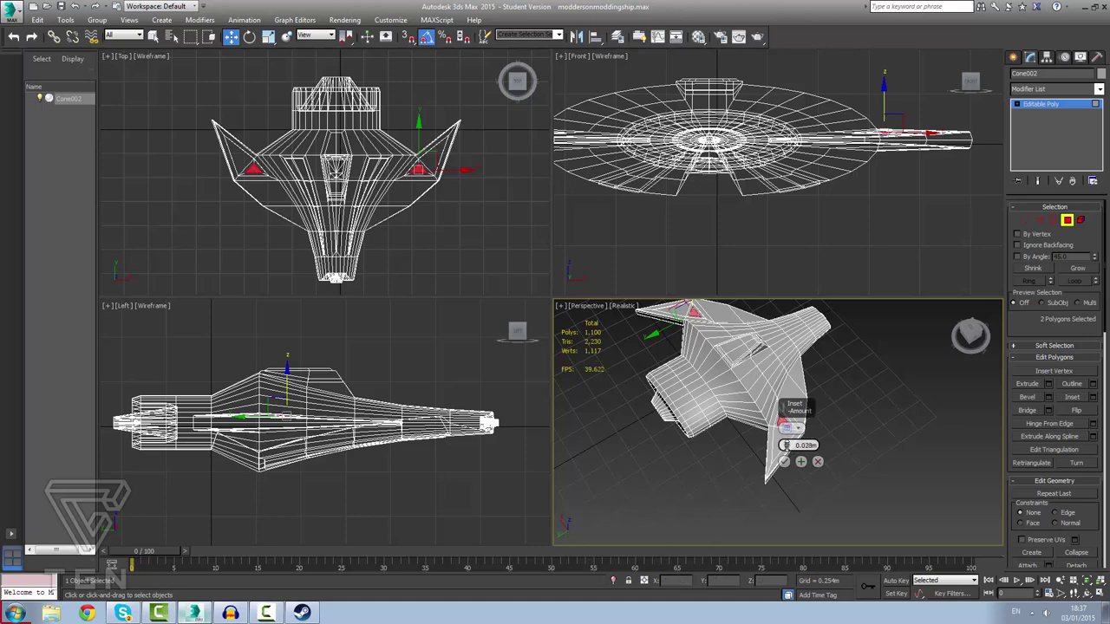
{"action": "left_click", "coordinate": [783, 461]}
Extrude the two inset triangular wing polygons outward with a height of 0.003 m.
{"action": "scroll", "coordinate": [795, 432], "scroll_direction": "up", "scroll_amount": 6}
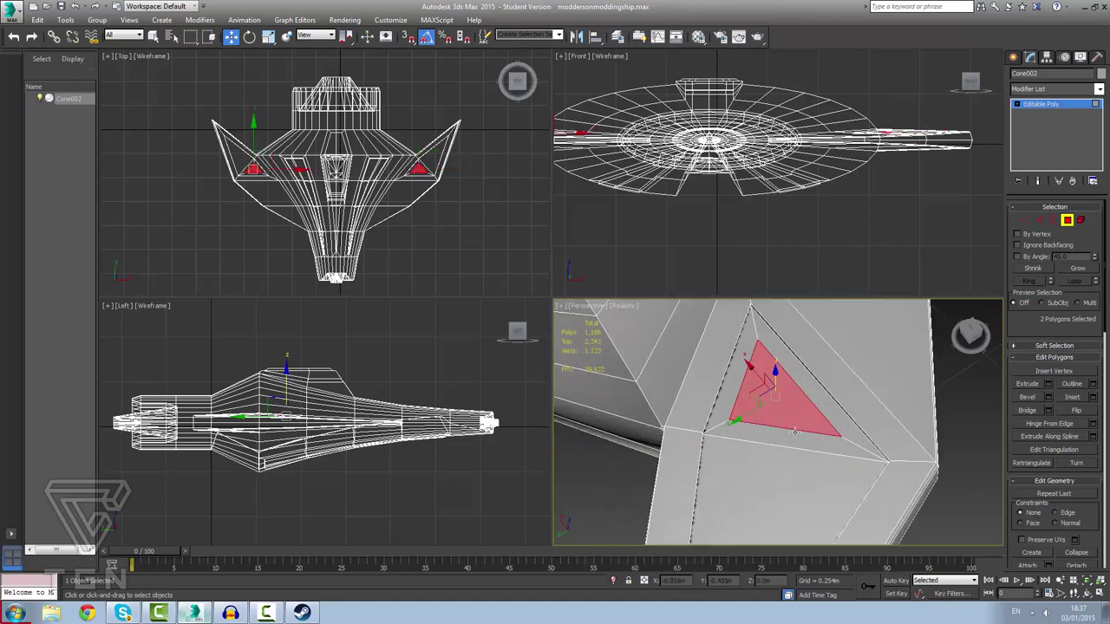
{"action": "scroll", "coordinate": [794, 432], "scroll_direction": "up", "scroll_amount": 2}
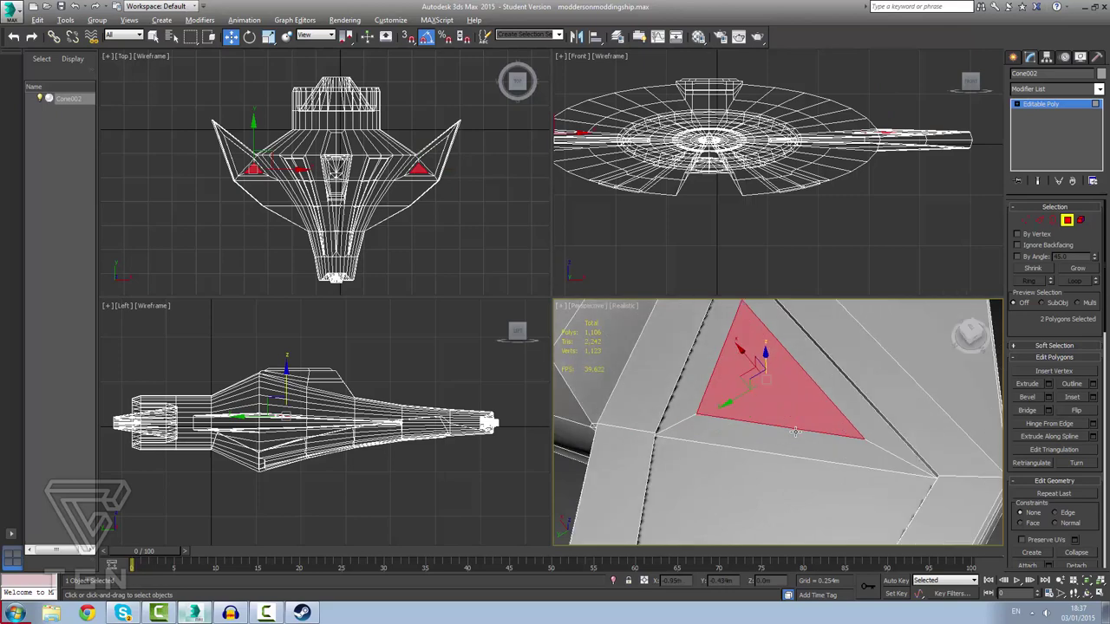
{"action": "middle_click_drag", "start_coordinate": [794, 431], "coordinate": [797, 446], "text": "alt"}
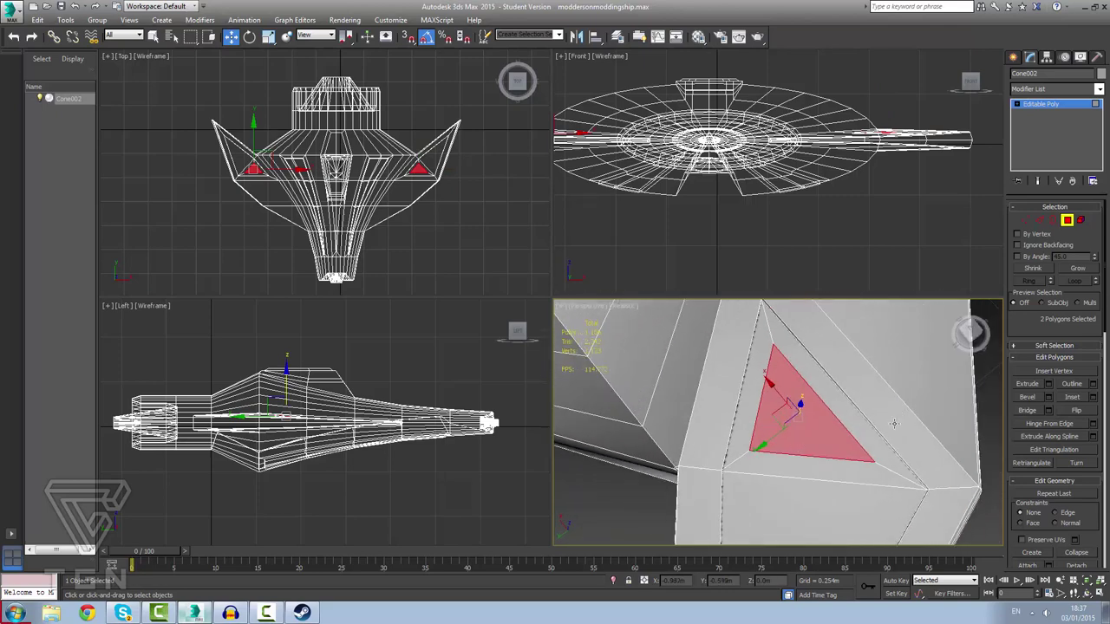
{"action": "left_click", "coordinate": [1048, 385]}
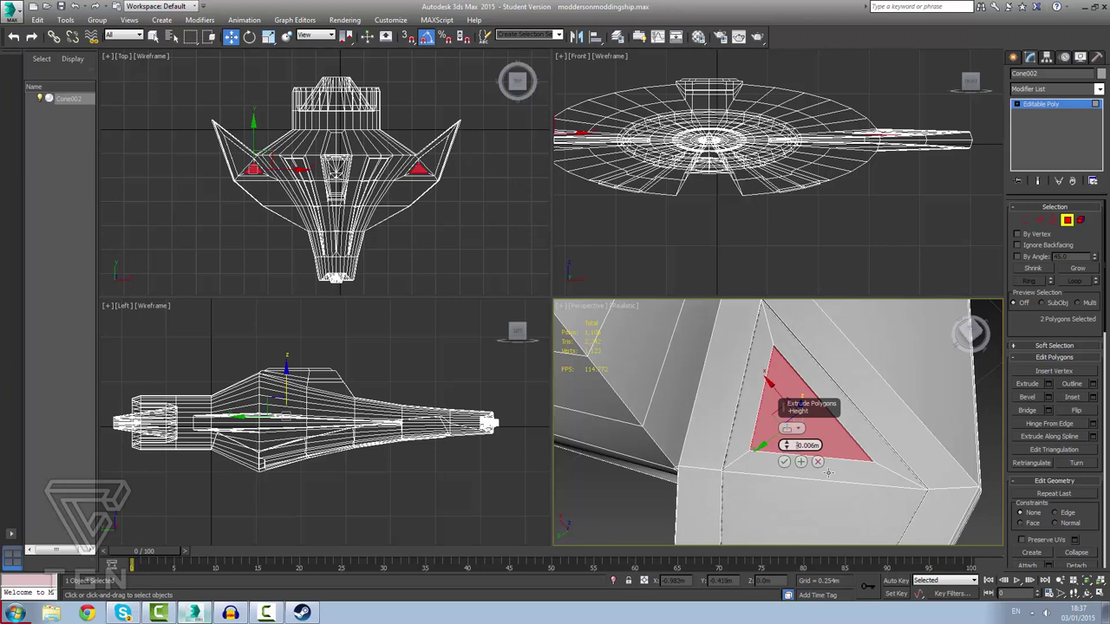
{"action": "key", "text": "Delete"}
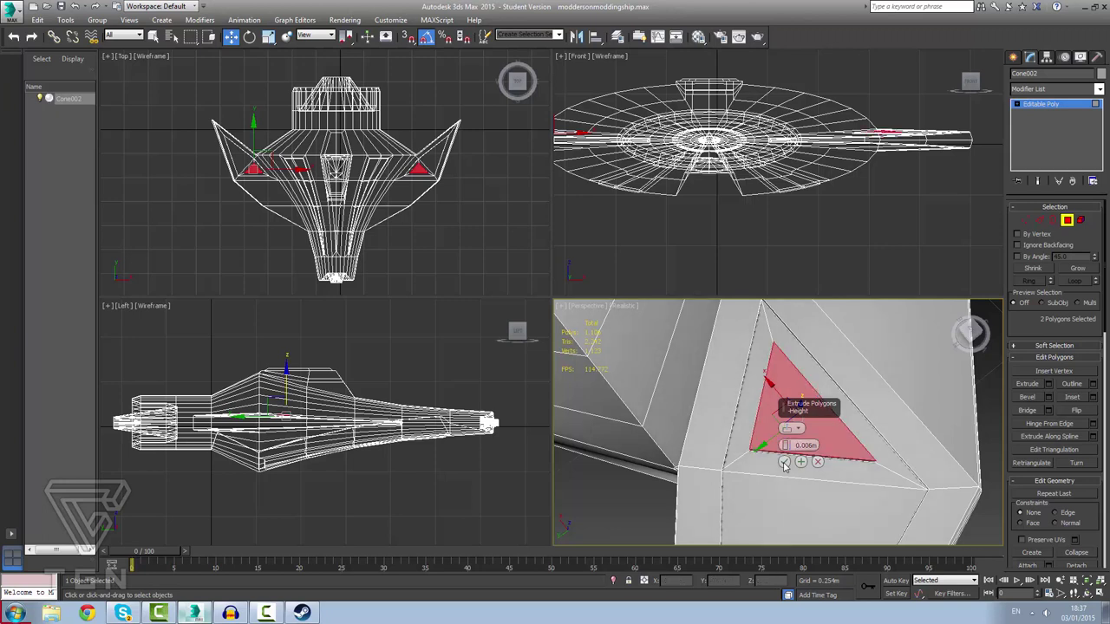
{"action": "middle_click_drag", "start_coordinate": [815, 490], "coordinate": [812, 451], "text": "alt"}
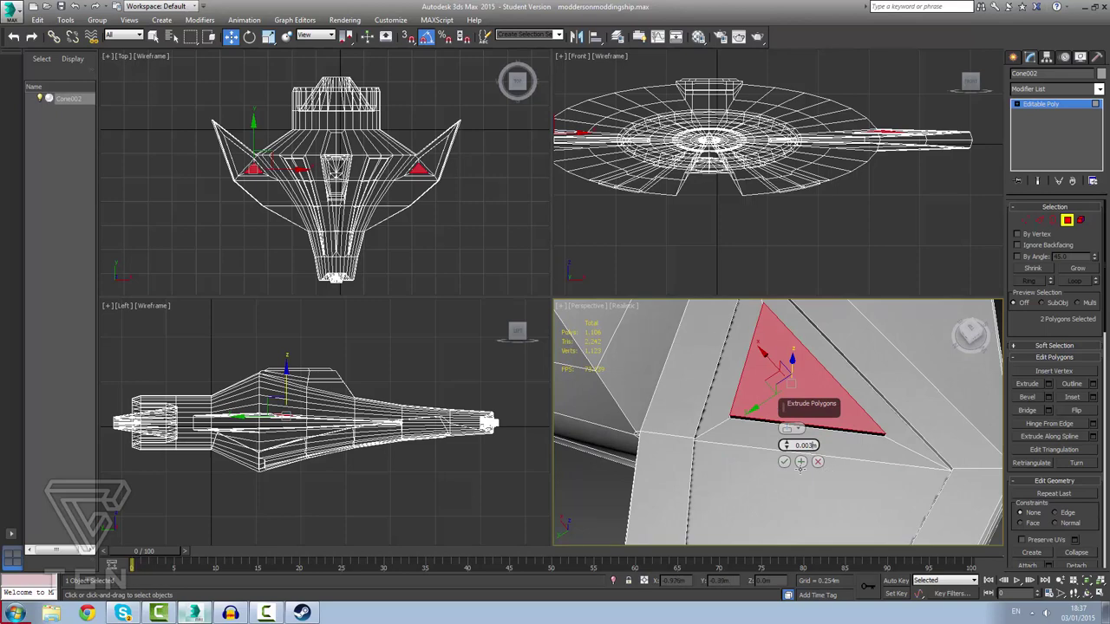
{"action": "mouse_move", "coordinate": [865, 484]}
{"action": "middle_mouse_down", "text": "alt"}
{"action": "mouse_move", "coordinate": [846, 487]}
{"action": "mouse_move", "coordinate": [851, 460]}
{"action": "mouse_move", "coordinate": [865, 472]}
{"action": "middle_mouse_up", "text": "alt"}
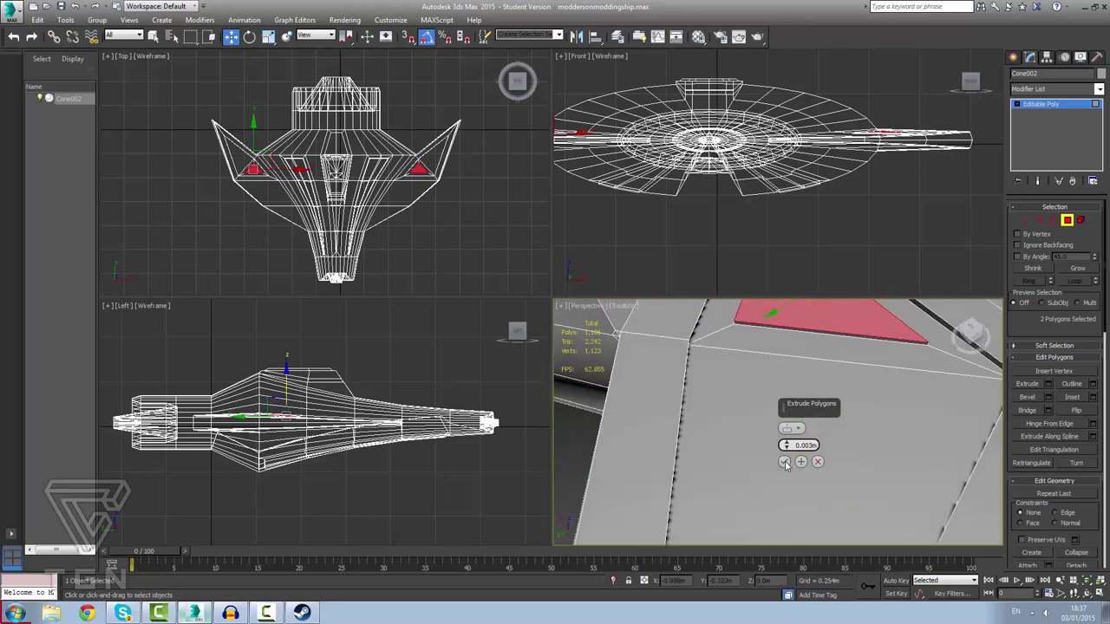
{"action": "left_click", "coordinate": [785, 461]}
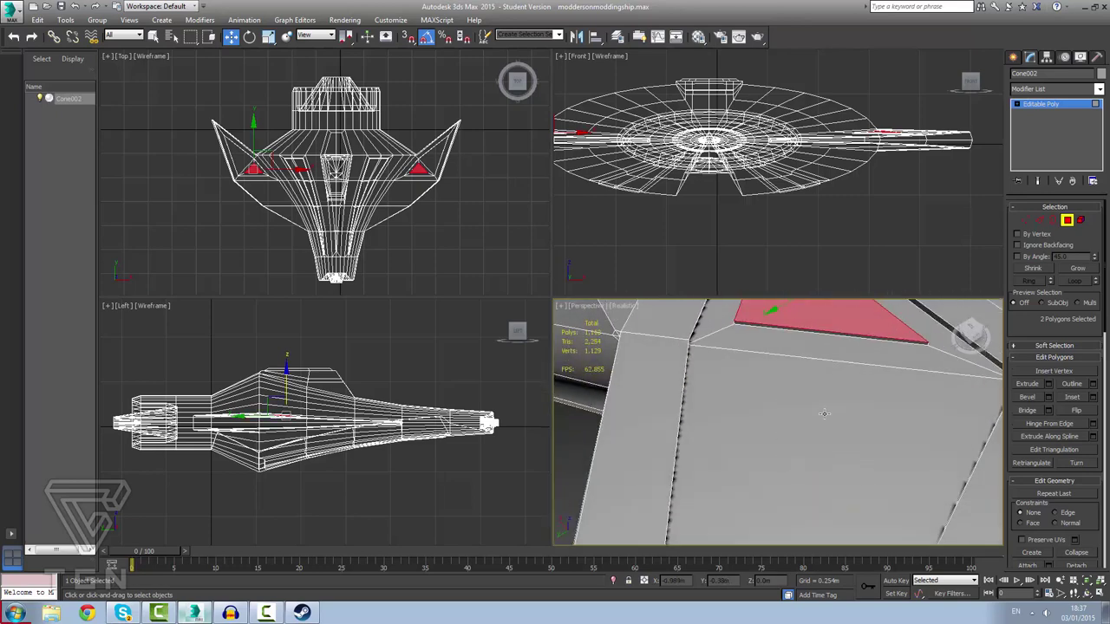
Select the larger triangular recess polygon on both wings and inset the two polygons by 0.028 m.
{"action": "scroll", "coordinate": [744, 351], "scroll_direction": "down", "scroll_amount": 10}
{"action": "scroll", "coordinate": [743, 351], "scroll_direction": "up", "scroll_amount": 10}
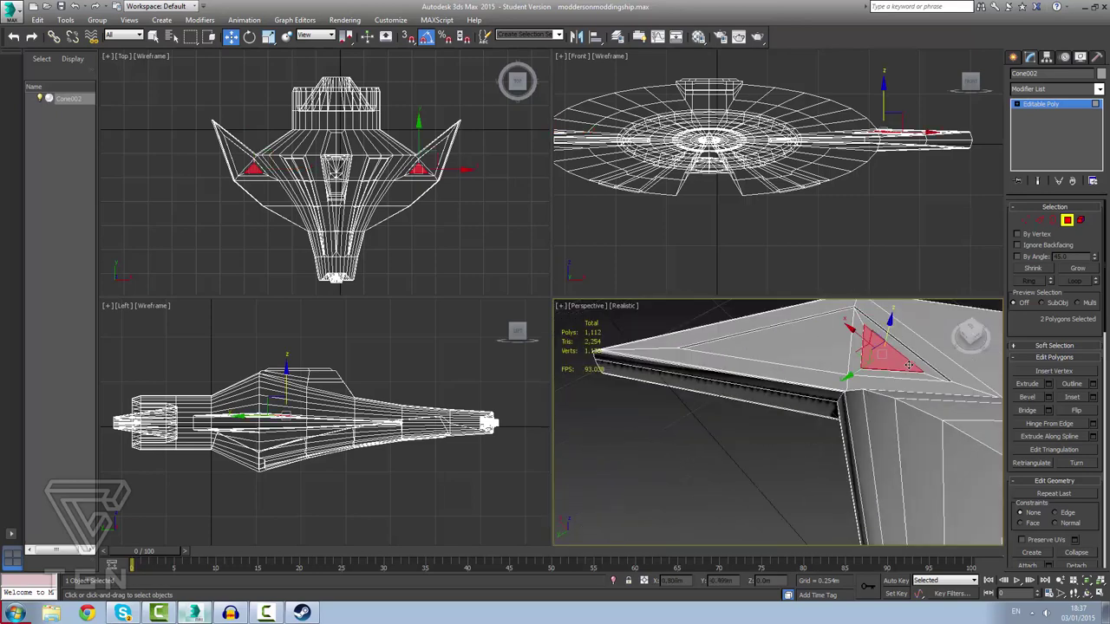
{"action": "scroll", "coordinate": [980, 446], "scroll_direction": "down", "scroll_amount": 12}
{"action": "scroll", "coordinate": [980, 446], "scroll_direction": "up", "scroll_amount": 12}
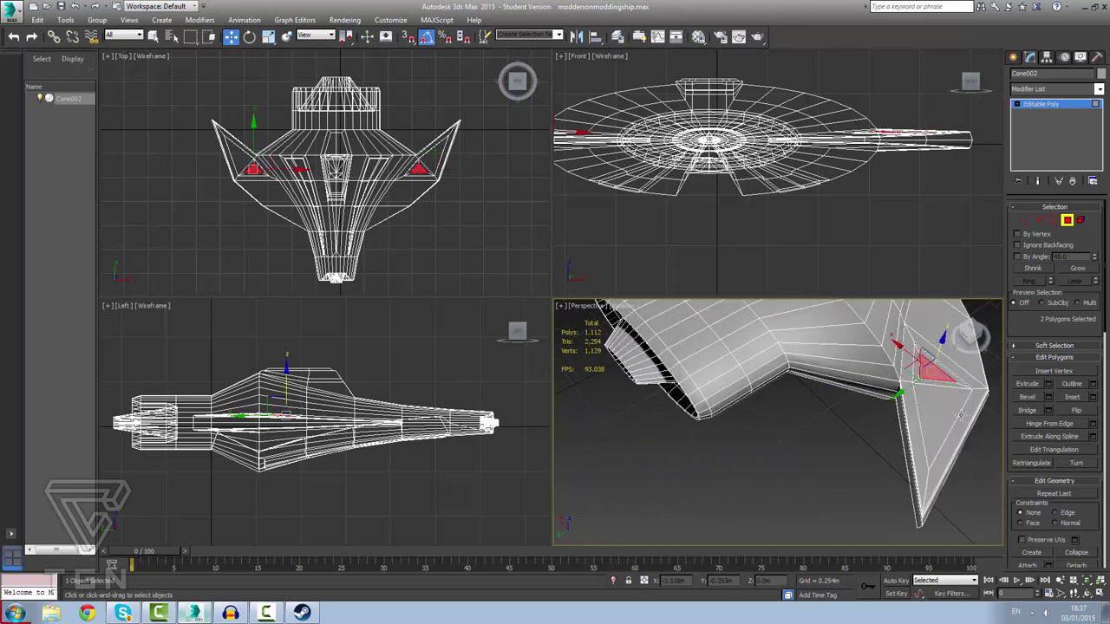
{"action": "left_click", "coordinate": [941, 406]}
{"action": "scroll", "coordinate": [942, 406], "scroll_direction": "down", "scroll_amount": 10}
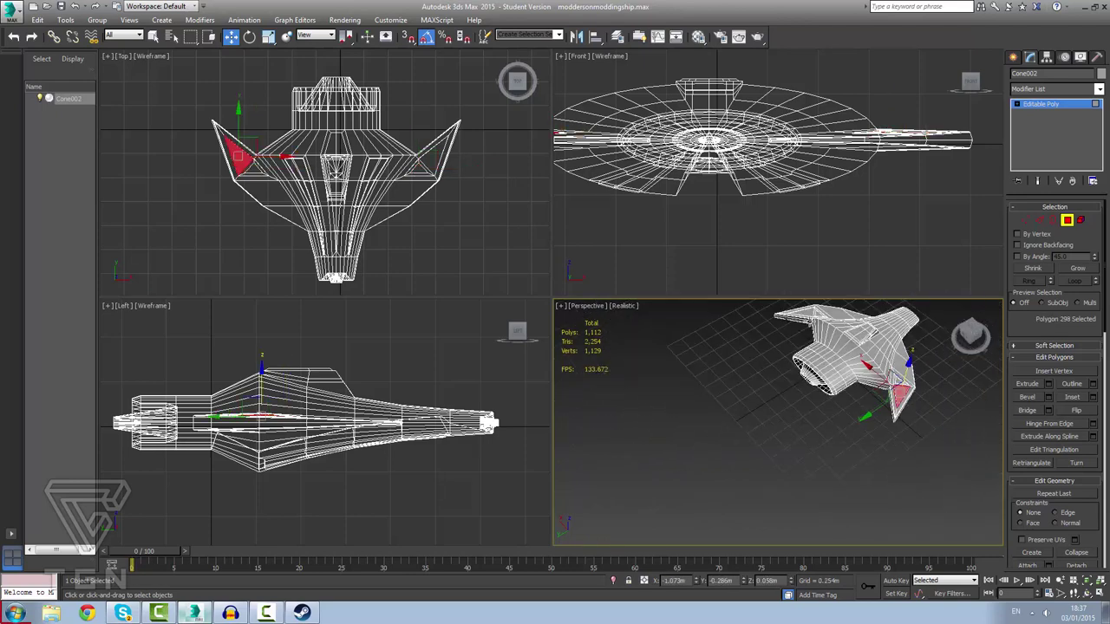
{"action": "scroll", "coordinate": [824, 329], "scroll_direction": "up", "scroll_amount": 12}
{"action": "left_click", "coordinate": [822, 309]}
{"action": "scroll", "coordinate": [874, 406], "scroll_direction": "down", "scroll_amount": 10}
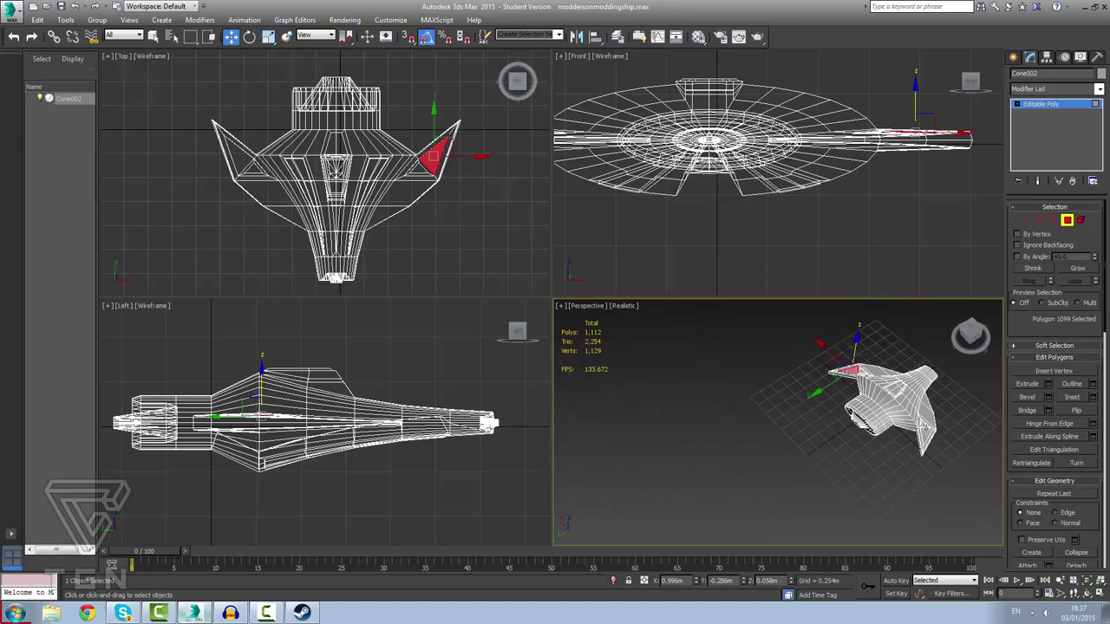
{"action": "left_click", "coordinate": [924, 432], "text": "ctrl"}
{"action": "scroll", "coordinate": [922, 416], "scroll_direction": "up", "scroll_amount": 3}
{"action": "scroll", "coordinate": [922, 416], "scroll_direction": "up", "scroll_amount": 3}
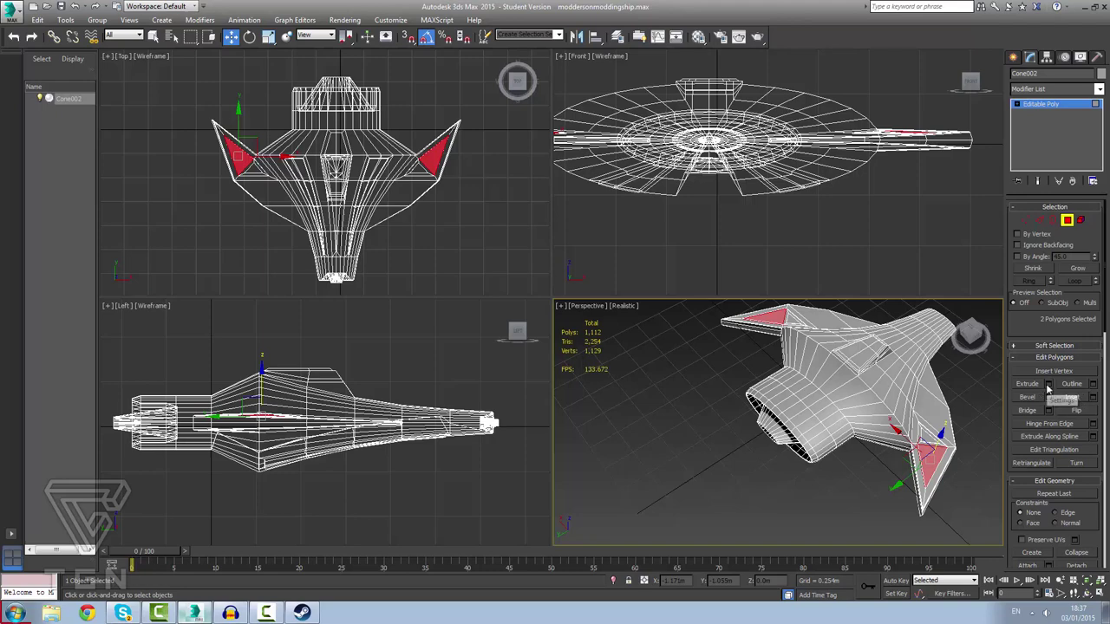
{"action": "scroll", "coordinate": [943, 450], "scroll_direction": "up", "scroll_amount": 5}
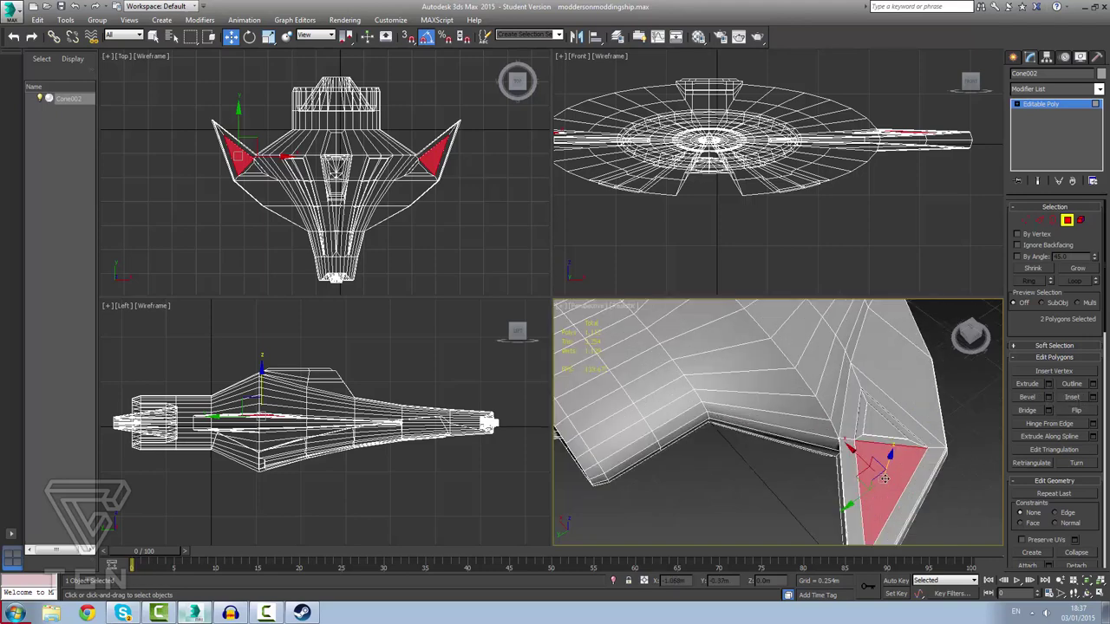
{"action": "left_click", "coordinate": [1093, 396]}
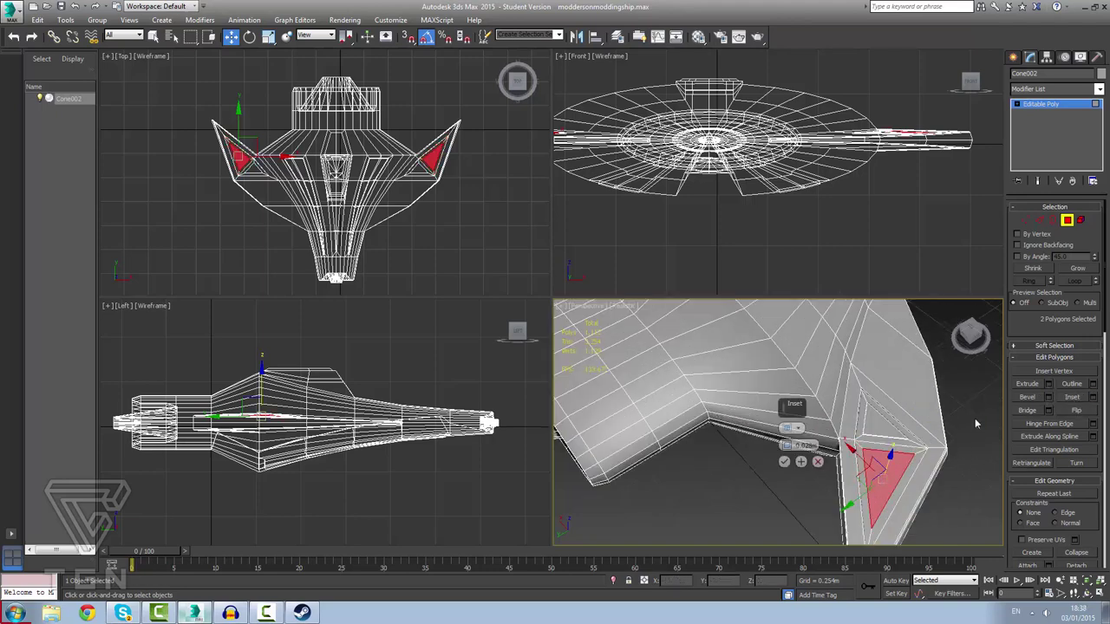
{"action": "left_click", "coordinate": [785, 462]}
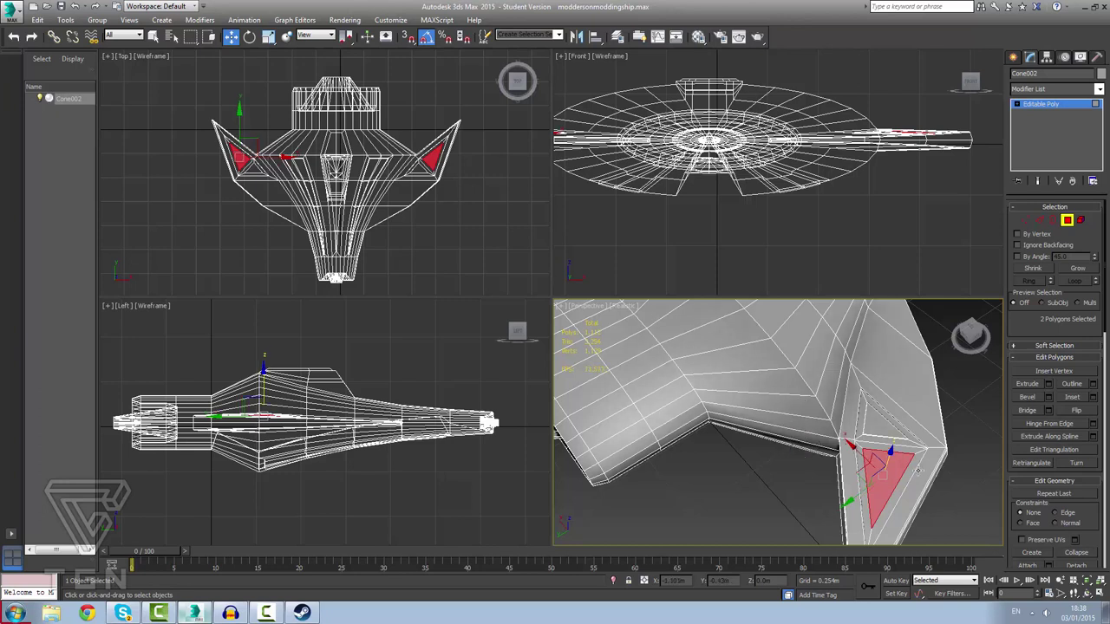
Extrude the two inset larger wing triangles inward with a height of -0.003 m and clear the polygon selection.
{"action": "left_click", "coordinate": [1048, 384]}
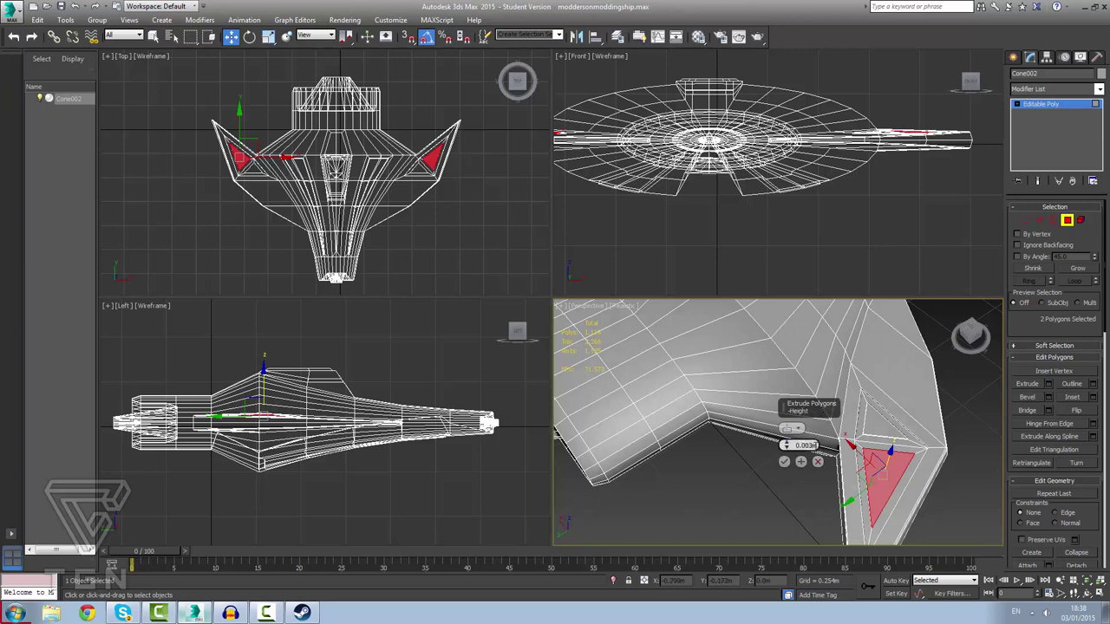
{"action": "scroll", "coordinate": [882, 492], "scroll_direction": "up", "scroll_amount": 4}
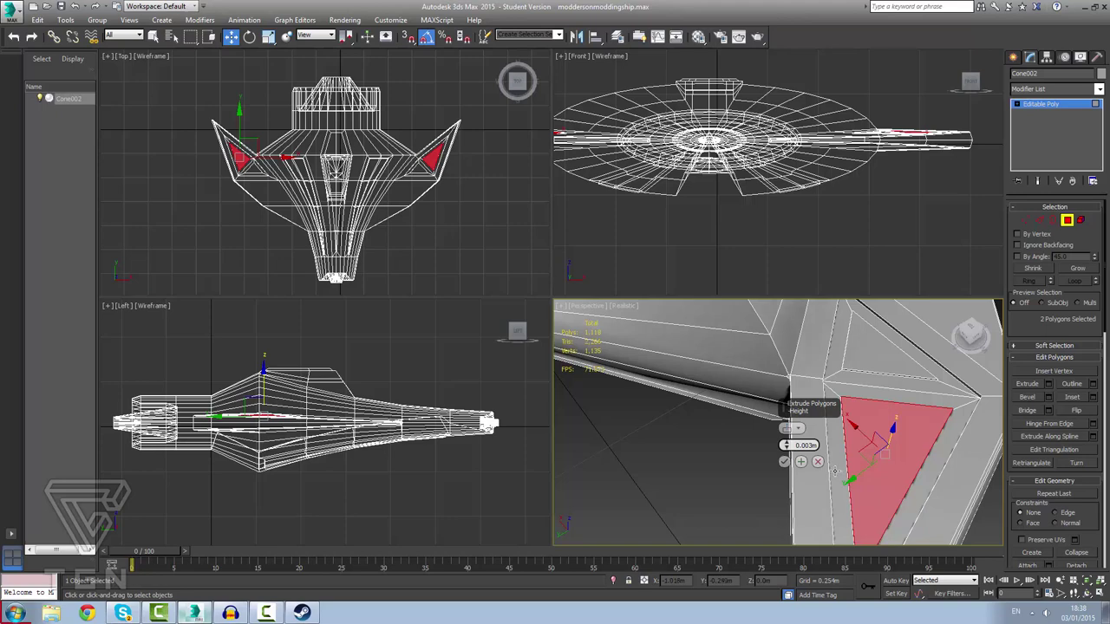
{"action": "type", "text": "-"}
{"action": "left_click", "coordinate": [784, 462]}
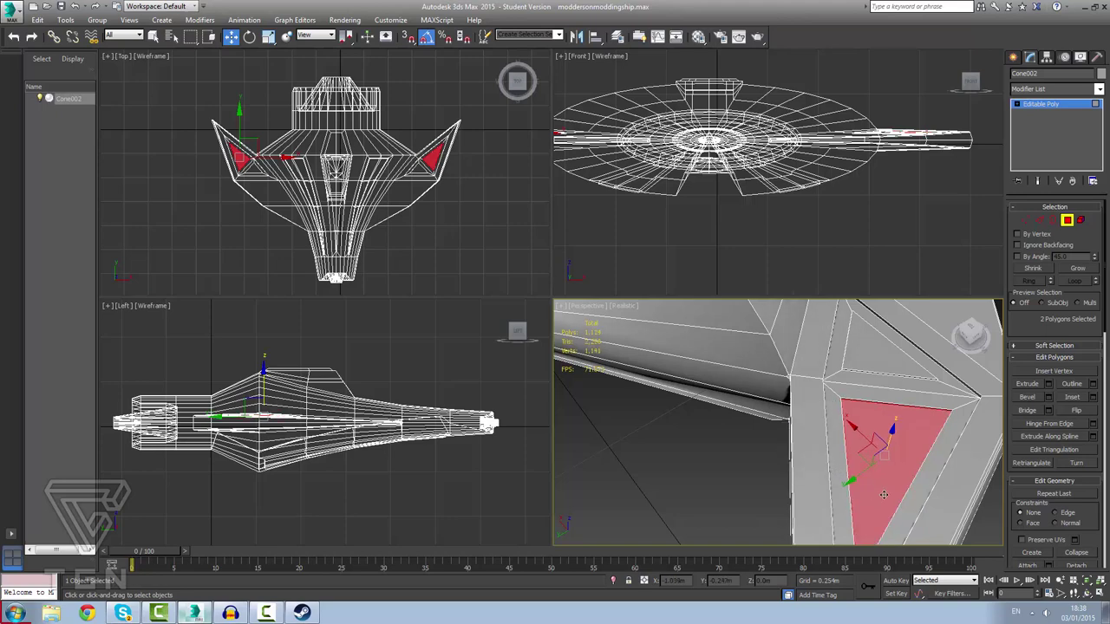
{"action": "middle_click_drag", "start_coordinate": [889, 493], "coordinate": [888, 479], "text": "alt"}
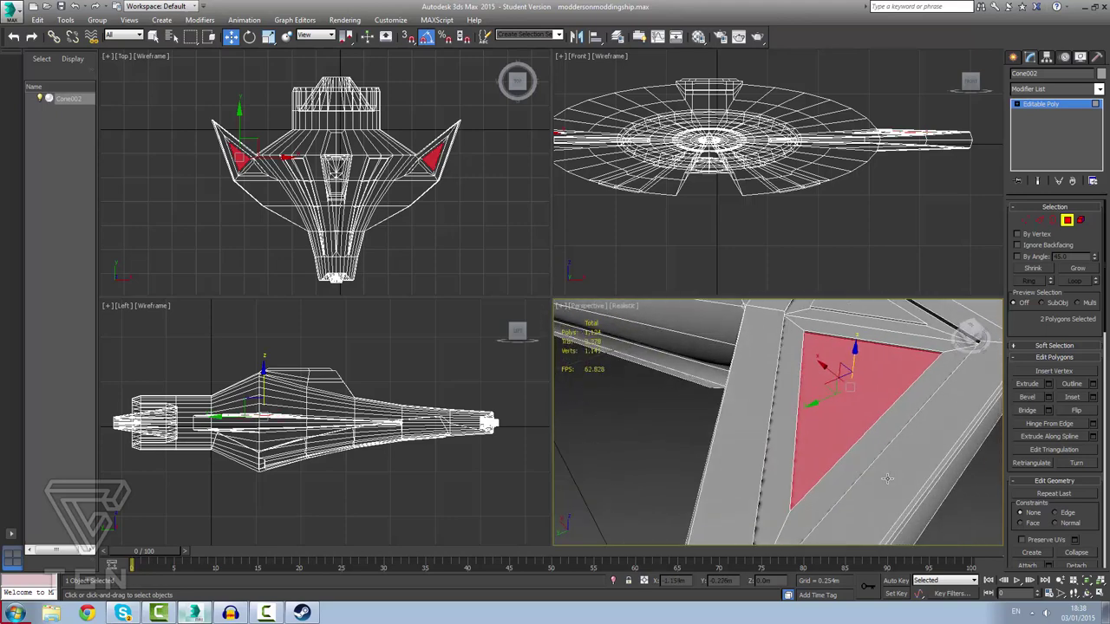
{"action": "middle_click_drag", "start_coordinate": [870, 425], "coordinate": [853, 388], "text": "alt"}
{"action": "scroll", "coordinate": [852, 389], "scroll_direction": "down", "scroll_amount": 3}
{"action": "left_click", "coordinate": [770, 469]}
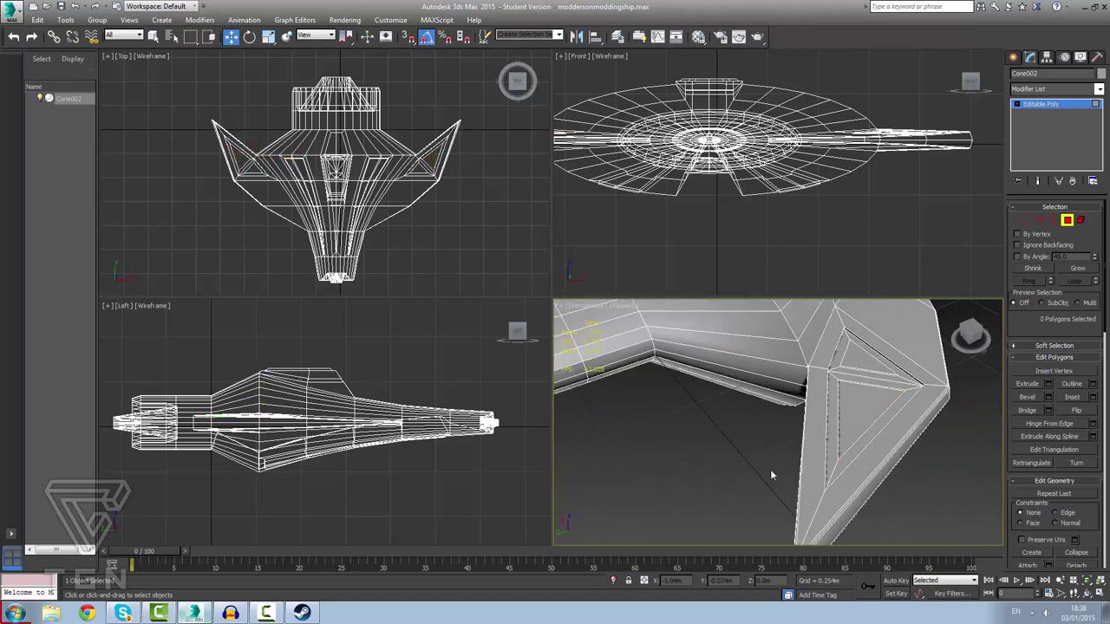
Deselect the ship and examine the wing panels and upper hull in shaded view from several angles.
{"action": "scroll", "coordinate": [778, 446], "scroll_direction": "down", "scroll_amount": 5}
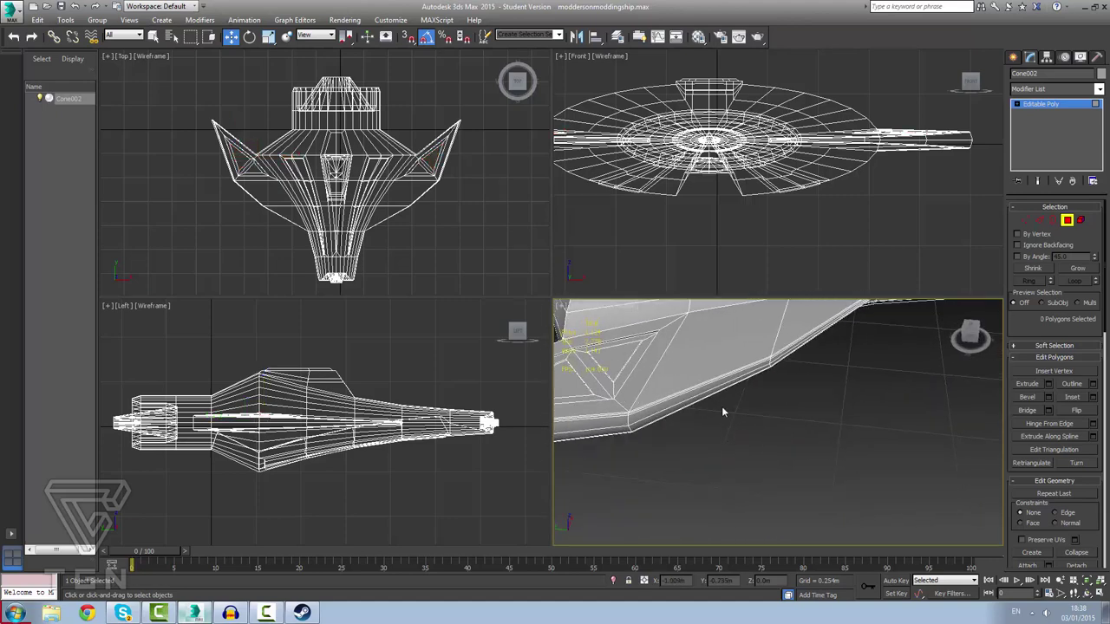
{"action": "scroll", "coordinate": [722, 405], "scroll_direction": "down", "scroll_amount": 5}
{"action": "scroll", "coordinate": [653, 383], "scroll_direction": "up", "scroll_amount": 6}
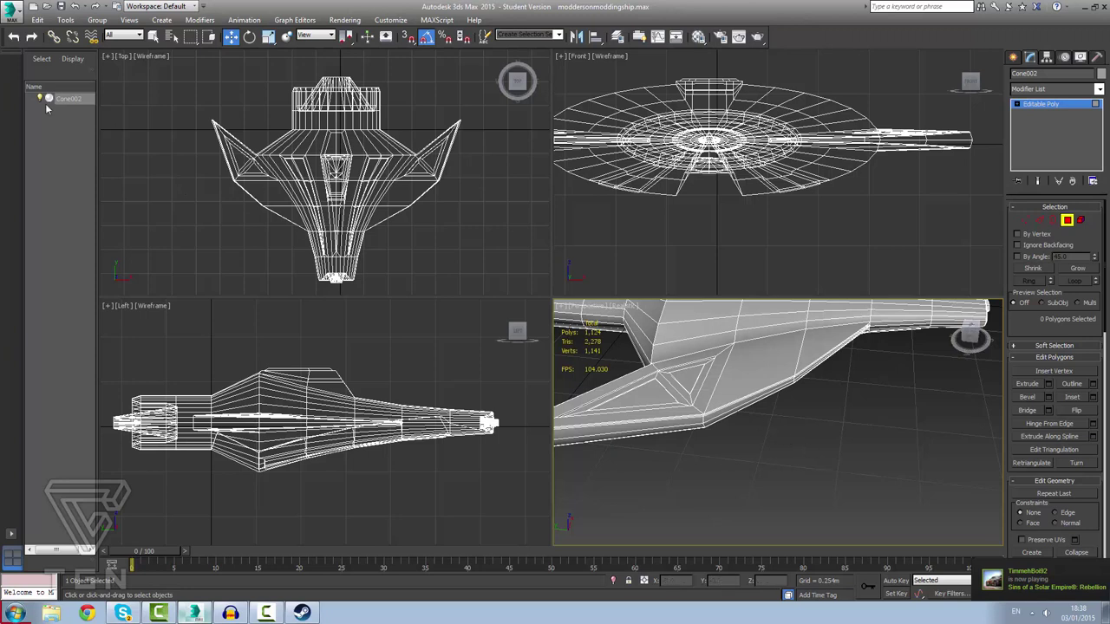
{"action": "left_click", "coordinate": [73, 108]}
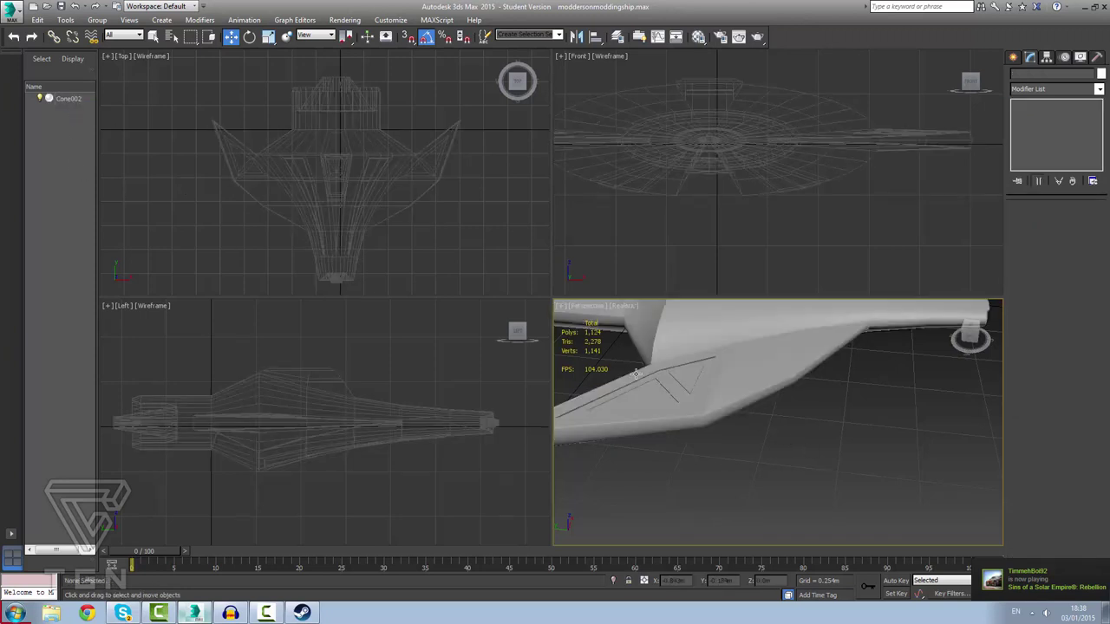
{"action": "middle_click_drag", "start_coordinate": [730, 395], "coordinate": [830, 432], "text": "alt"}
{"action": "scroll", "coordinate": [831, 431], "scroll_direction": "down", "scroll_amount": 8}
{"action": "scroll", "coordinate": [953, 470], "scroll_direction": "up", "scroll_amount": 8}
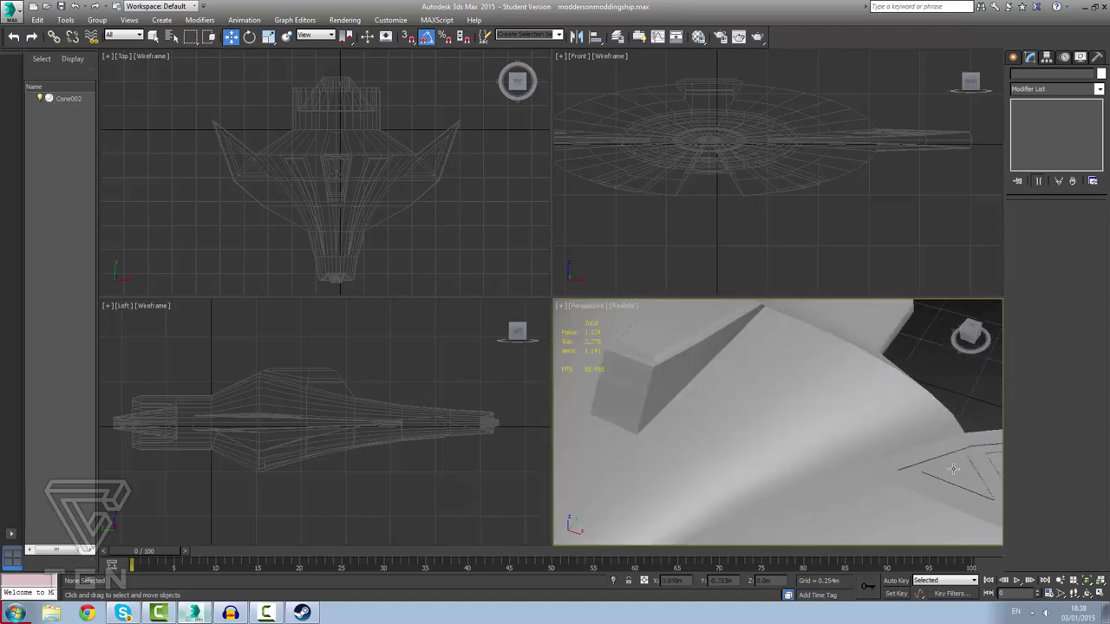
{"action": "middle_click_drag", "start_coordinate": [919, 480], "coordinate": [818, 460], "text": "alt"}
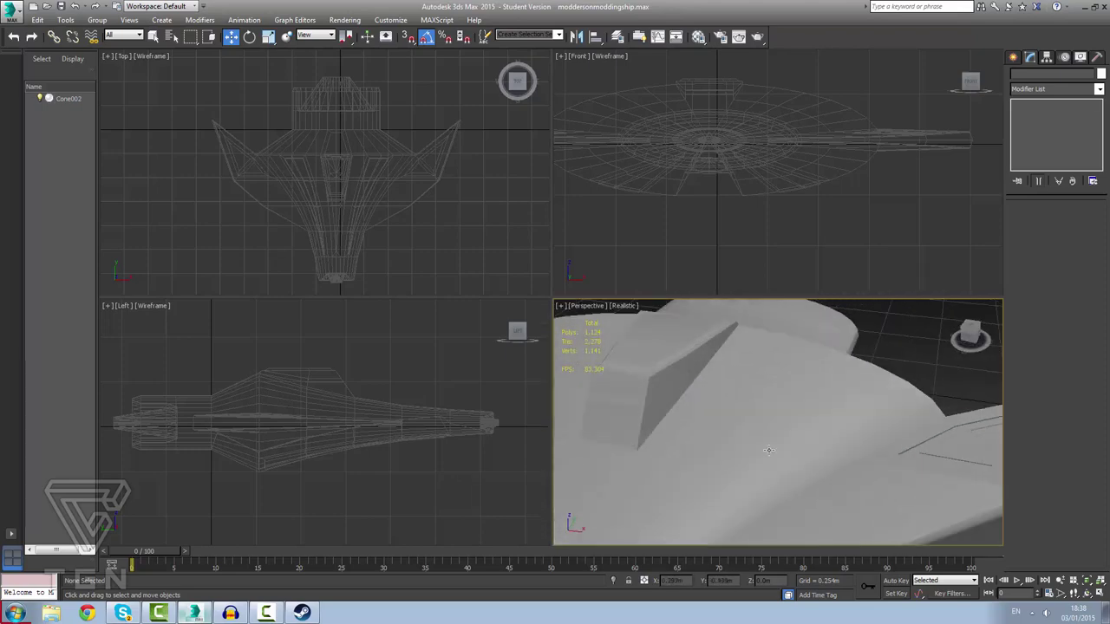
Reselect the ship and select the two upper polygons between the triangular panels and the narrow hull end on both wings.
{"action": "left_click", "coordinate": [818, 459]}
{"action": "key", "text": "z"}
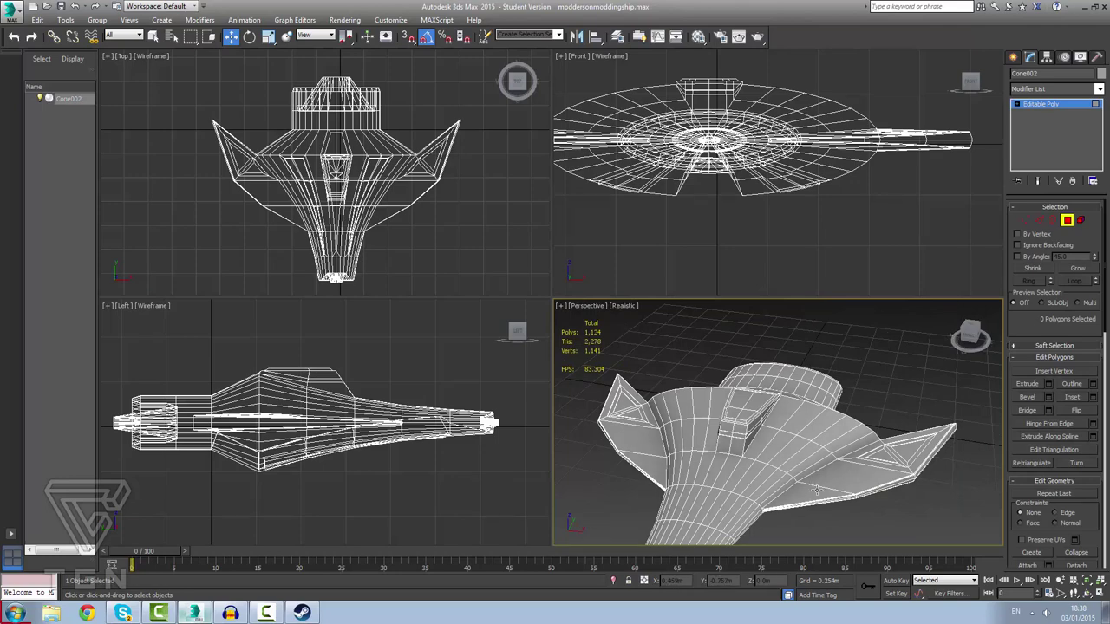
{"action": "scroll", "coordinate": [825, 462], "scroll_direction": "up", "scroll_amount": 5}
{"action": "scroll", "coordinate": [813, 441], "scroll_direction": "down", "scroll_amount": 7}
{"action": "scroll", "coordinate": [728, 416], "scroll_direction": "up", "scroll_amount": 3}
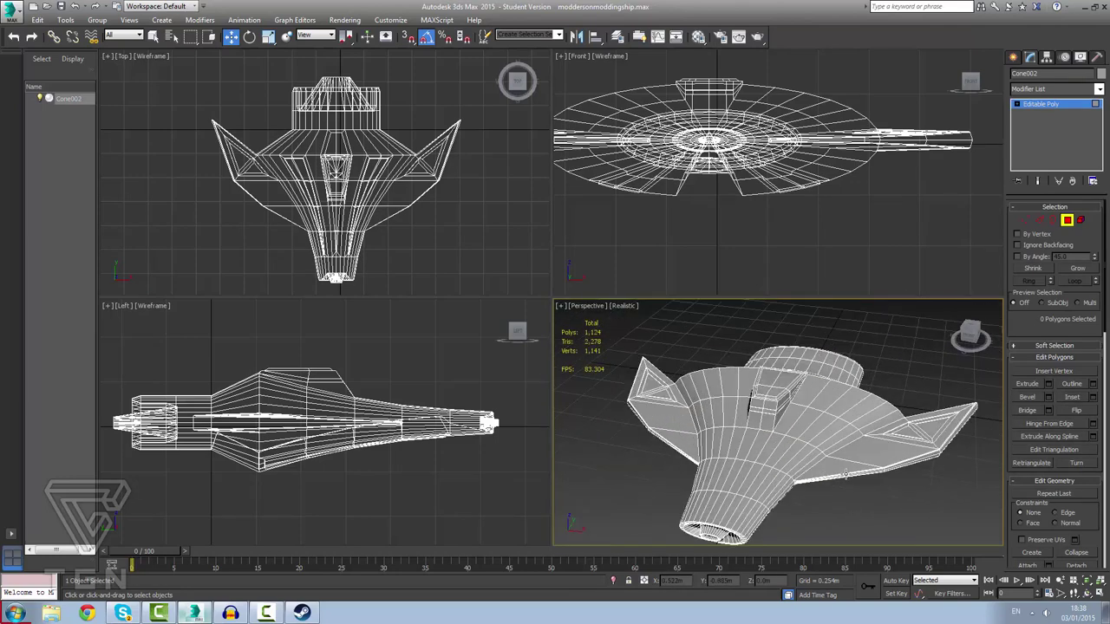
{"action": "left_click", "coordinate": [871, 448]}
{"action": "left_click", "coordinate": [835, 467], "text": "ctrl"}
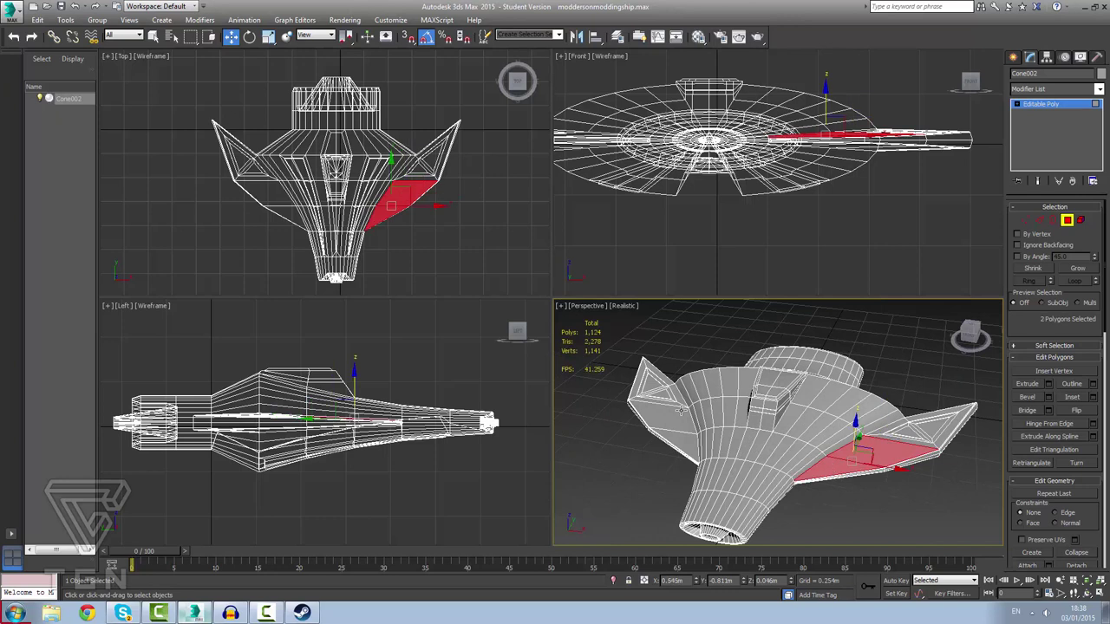
{"action": "left_click", "coordinate": [677, 417], "text": "ctrl"}
{"action": "left_click", "coordinate": [686, 445], "text": "ctrl"}
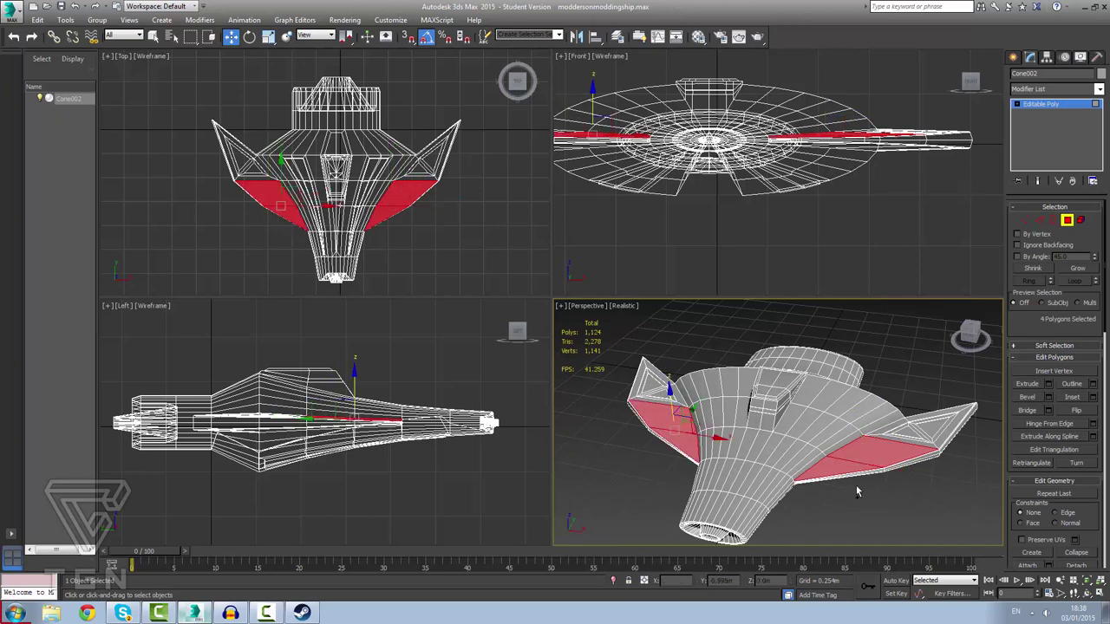
Try to inset the four selected wing polygons by 0.001 m.
{"action": "left_click", "coordinate": [1069, 398]}
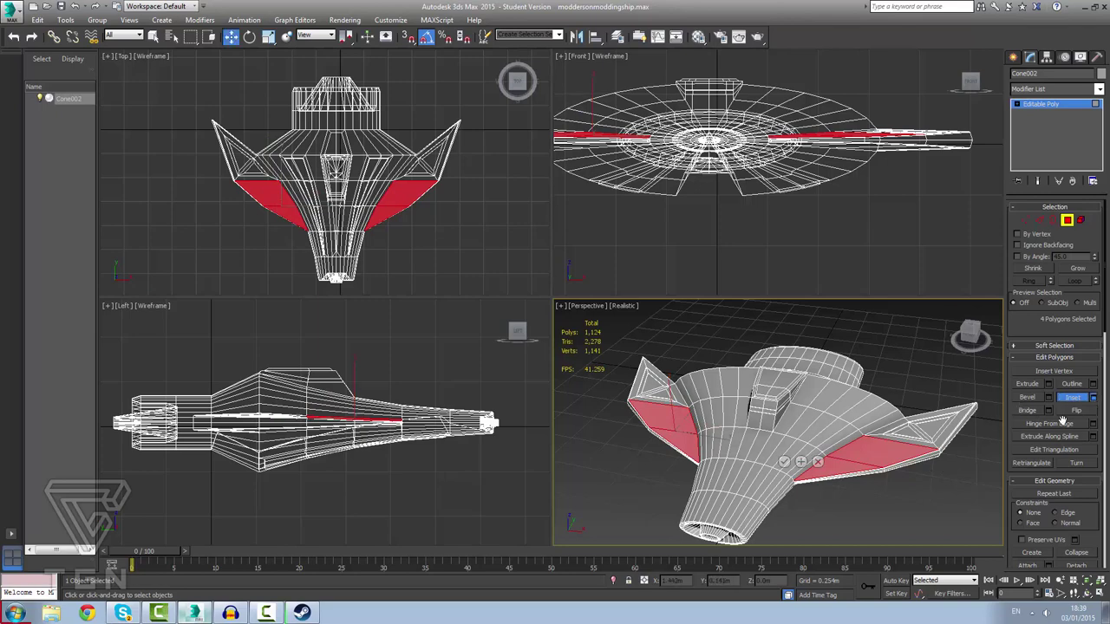
{"action": "left_click", "coordinate": [857, 459]}
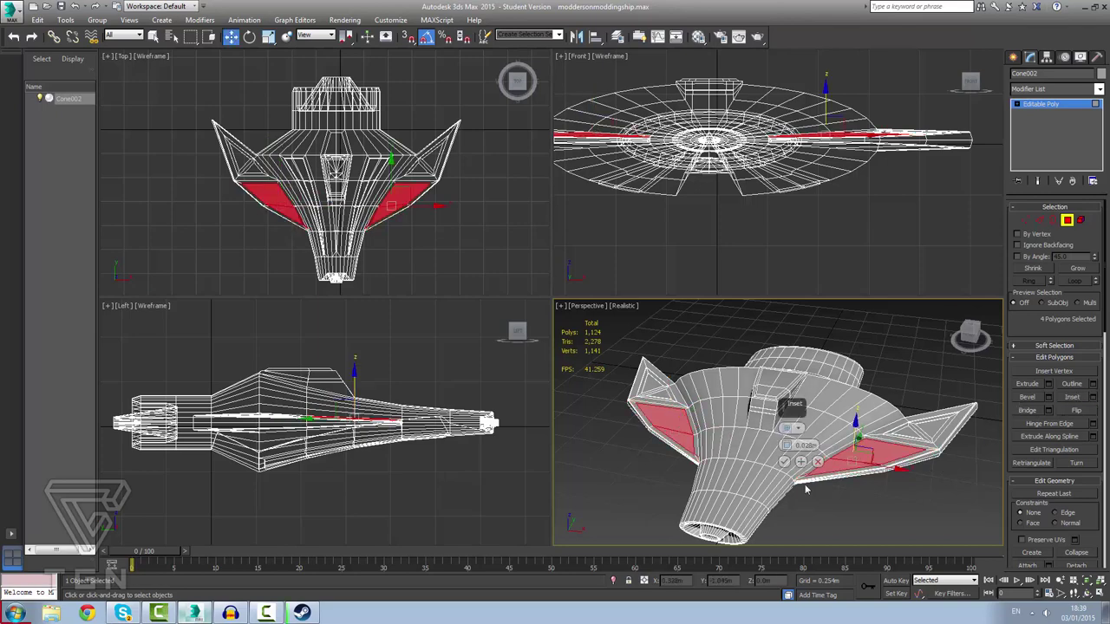
{"action": "scroll", "coordinate": [804, 484], "scroll_direction": "up", "scroll_amount": 6}
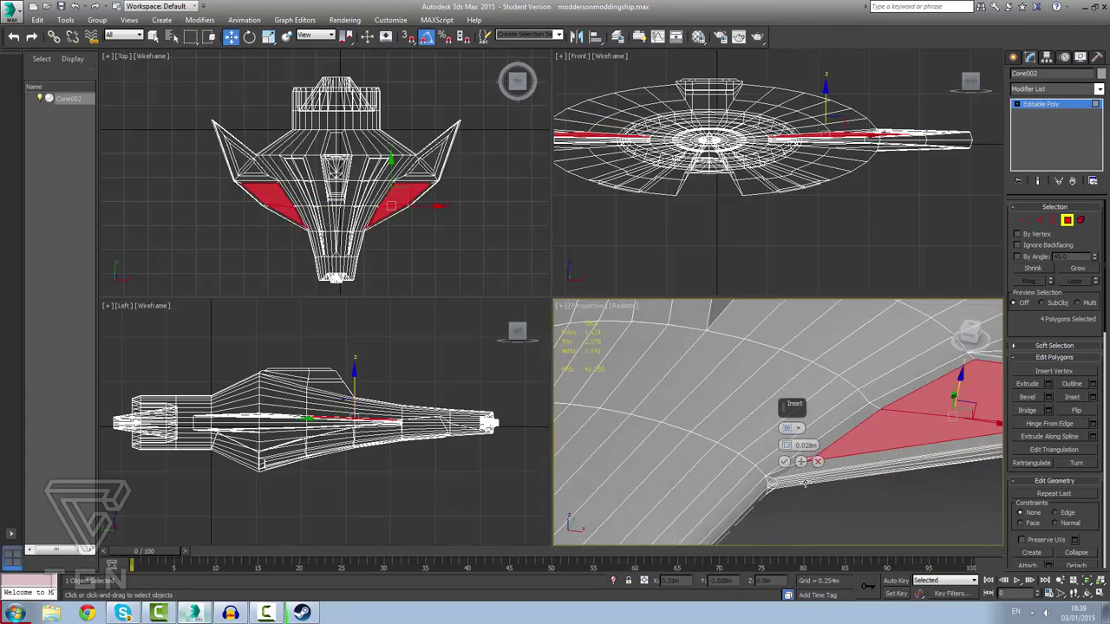
{"action": "mouse_move", "coordinate": [804, 484]}
{"action": "middle_mouse_down", "text": "alt"}
{"action": "mouse_move", "coordinate": [775, 476]}
{"action": "mouse_move", "coordinate": [848, 483]}
{"action": "mouse_move", "coordinate": [785, 483]}
{"action": "middle_mouse_up", "text": "alt"}
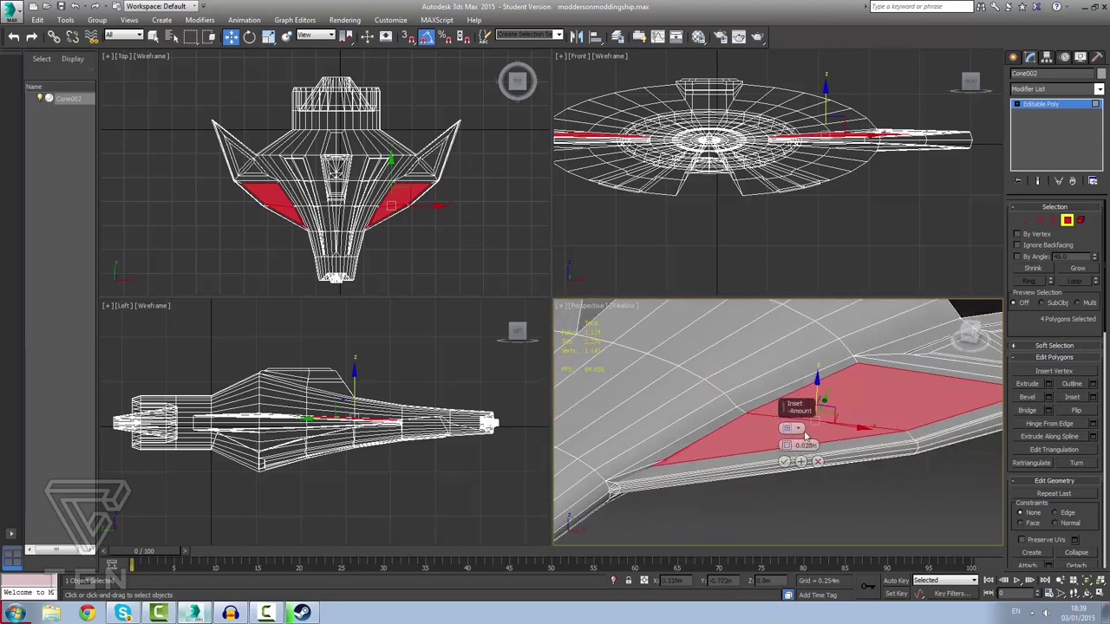
{"action": "left_click_drag", "start_coordinate": [785, 445], "coordinate": [786, 445]}
{"action": "left_click_drag", "start_coordinate": [787, 445], "coordinate": [786, 447]}
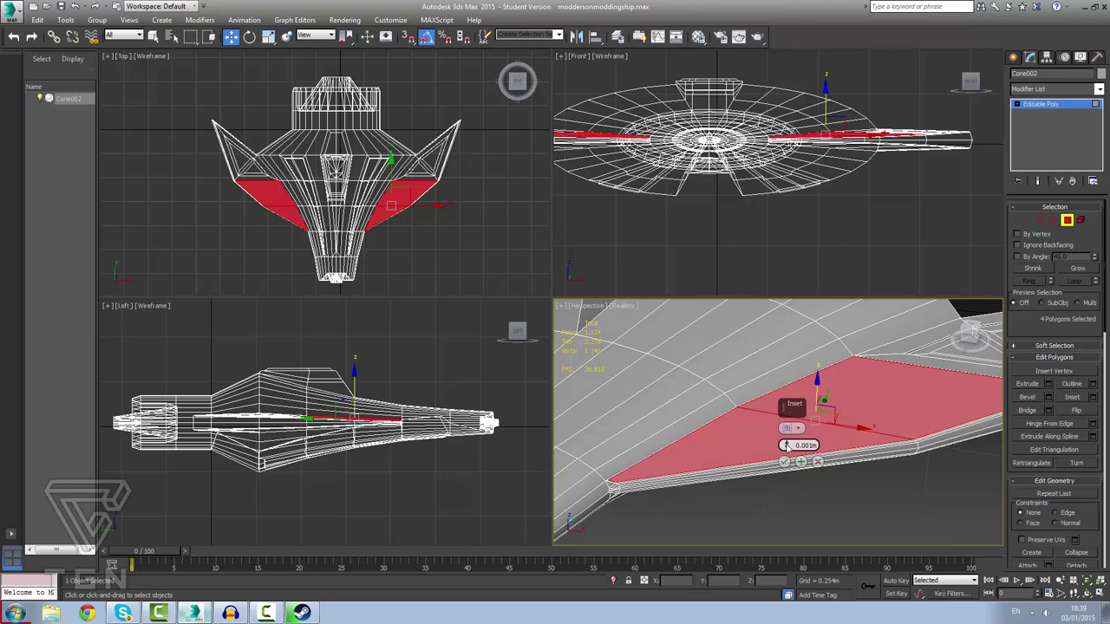
Try inset amounts of 0.1 m and 0.001 m on the four wing polygons, checking the narrow corner, and abandon the inset.
{"action": "scroll", "coordinate": [583, 502], "scroll_direction": "up", "scroll_amount": 5}
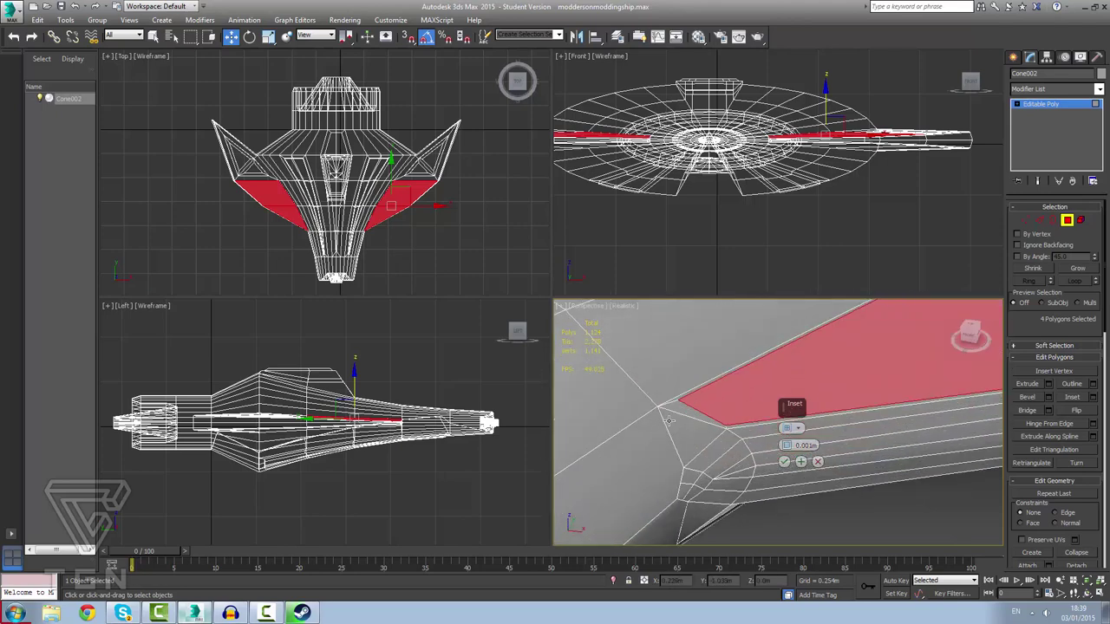
{"action": "scroll", "coordinate": [669, 421], "scroll_direction": "up", "scroll_amount": 2}
{"action": "middle_click_drag", "start_coordinate": [703, 394], "coordinate": [663, 429]}
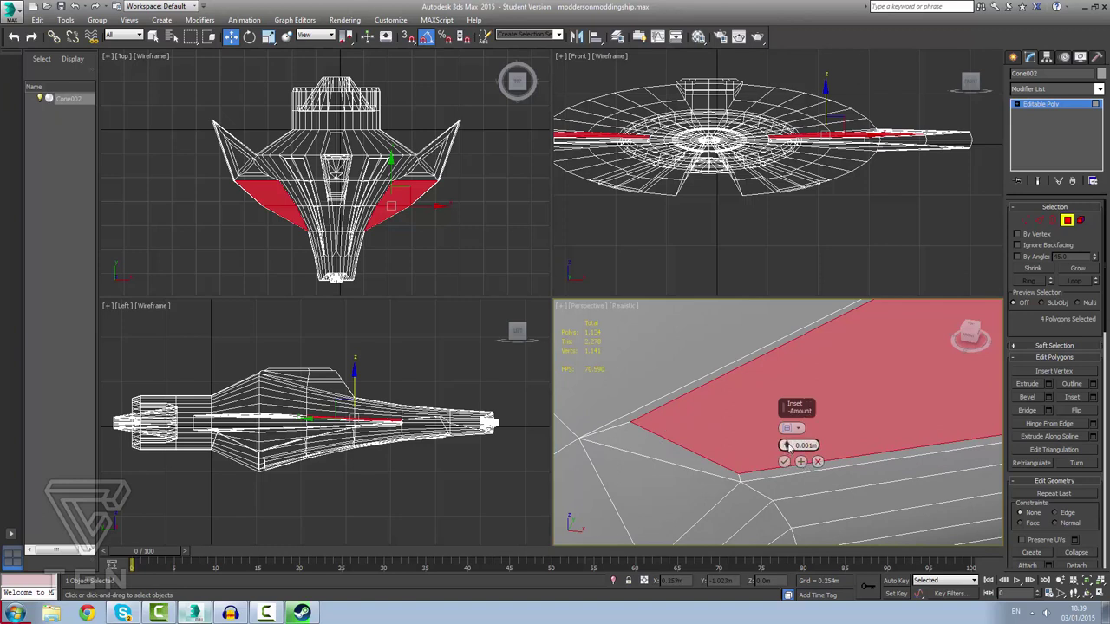
{"action": "left_click_drag", "start_coordinate": [788, 446], "coordinate": [787, 445]}
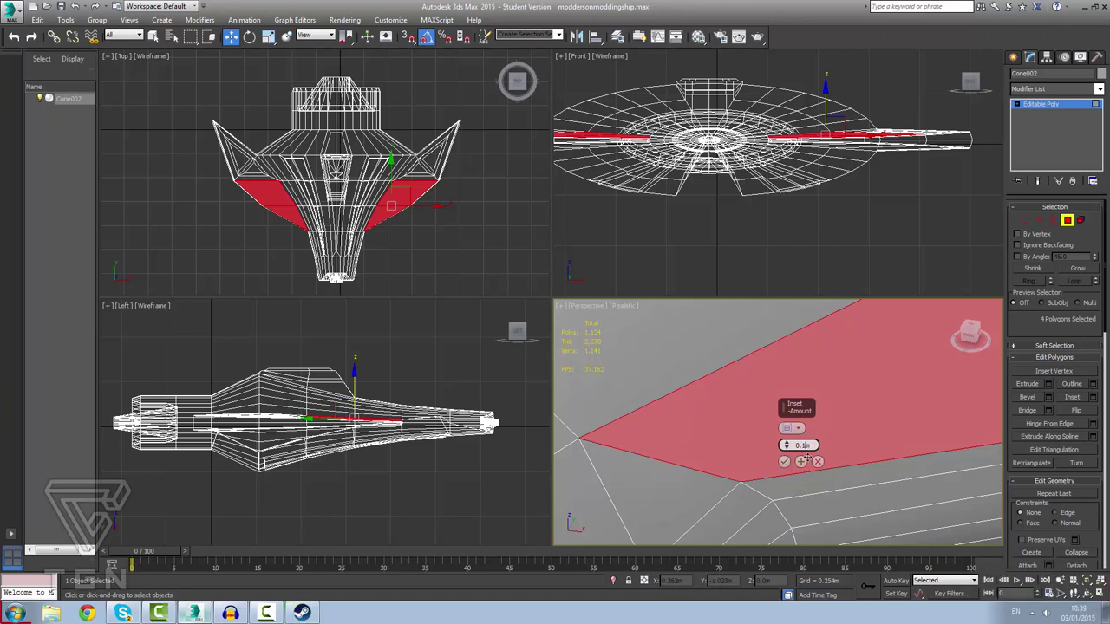
{"action": "left_click", "coordinate": [802, 461]}
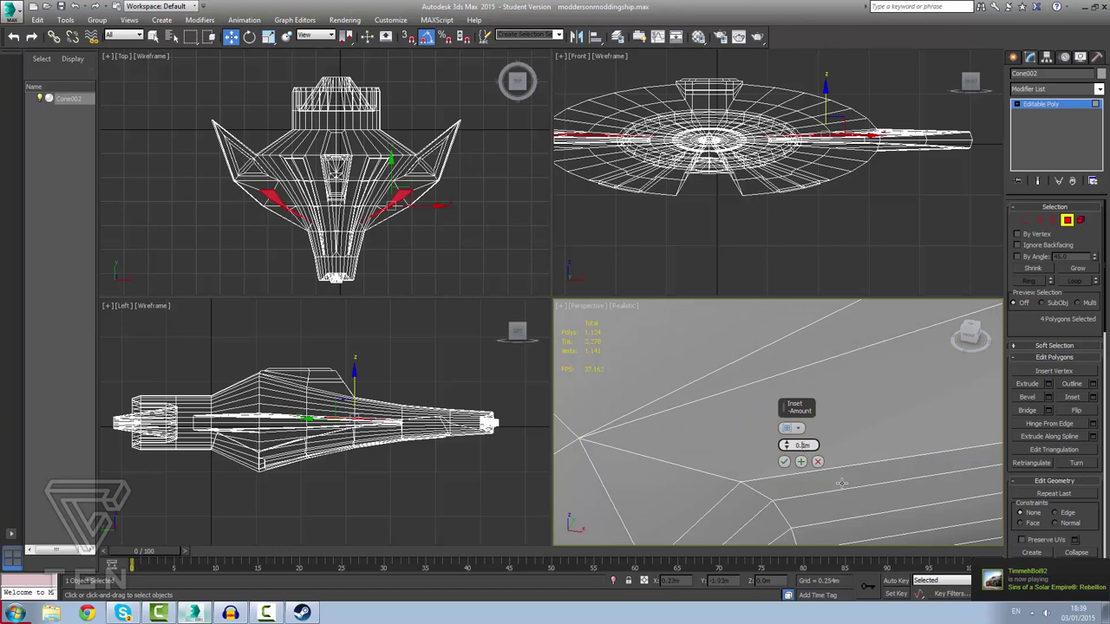
{"action": "key", "text": "Return"}
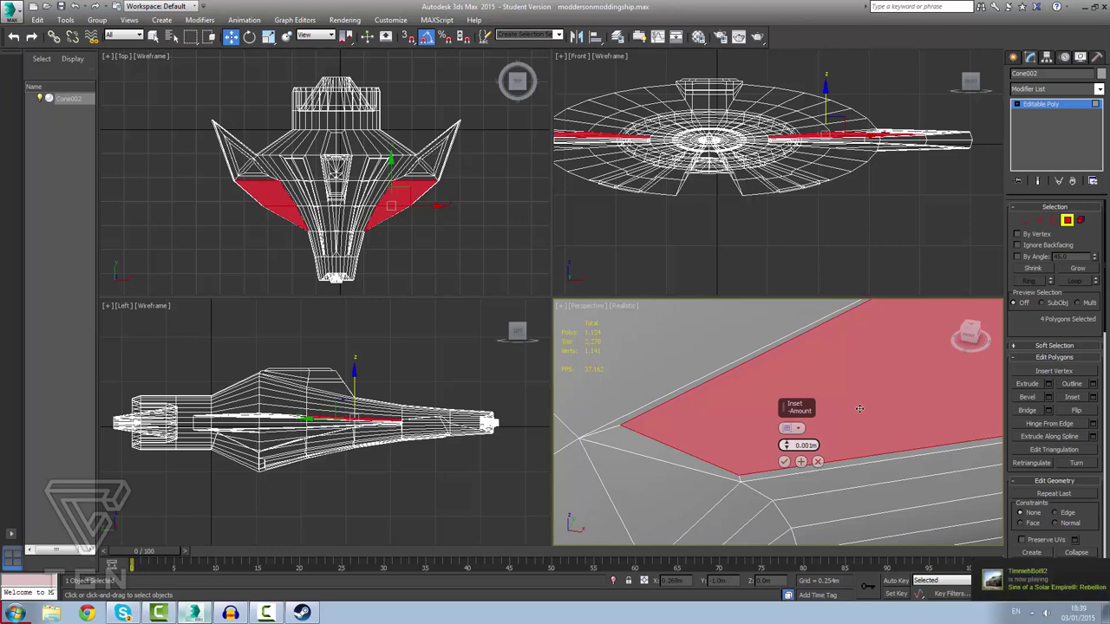
{"action": "middle_click_drag", "start_coordinate": [857, 412], "coordinate": [859, 409]}
{"action": "scroll", "coordinate": [854, 417], "scroll_direction": "down", "scroll_amount": 3}
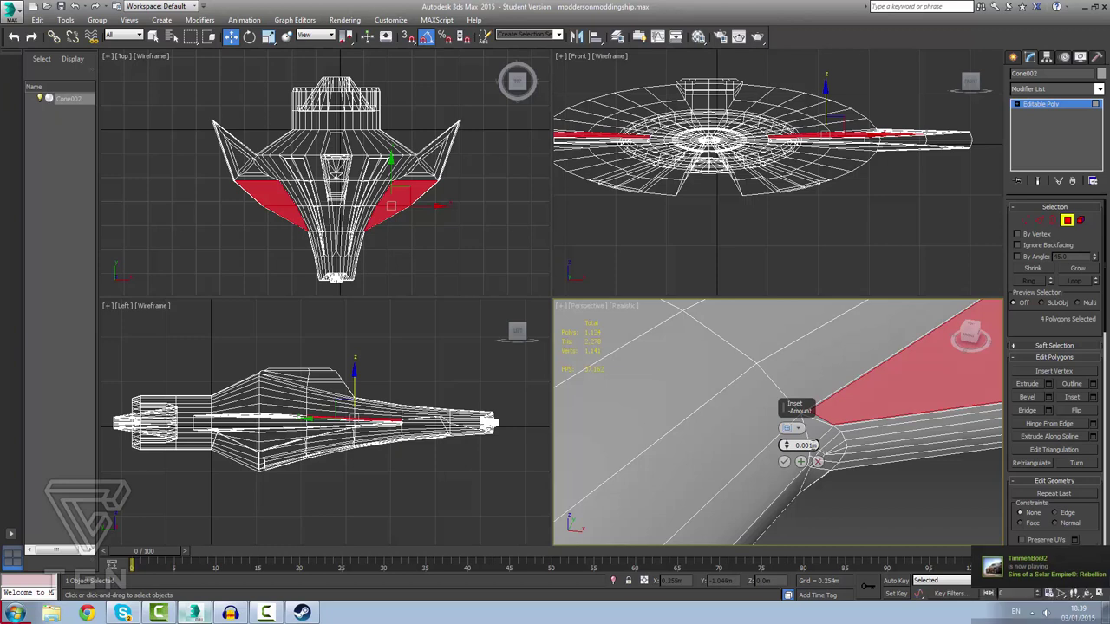
{"action": "key", "text": "5"}
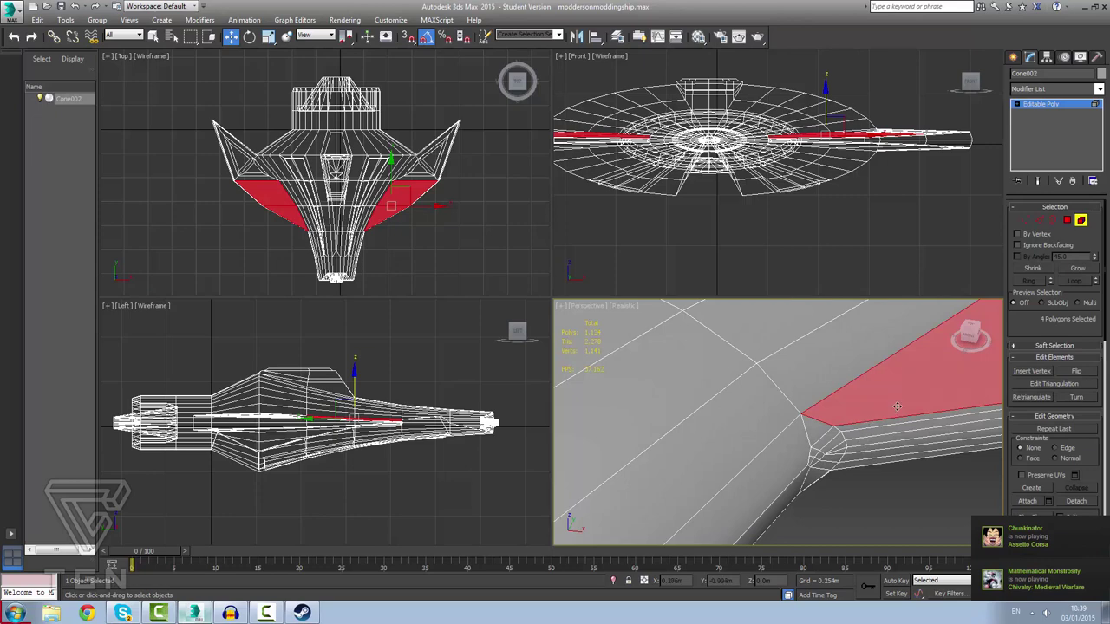
{"action": "scroll", "coordinate": [931, 389], "scroll_direction": "up", "scroll_amount": 5}
{"action": "scroll", "coordinate": [905, 396], "scroll_direction": "down", "scroll_amount": 5}
{"action": "middle_click_drag", "start_coordinate": [904, 396], "coordinate": [835, 485]}
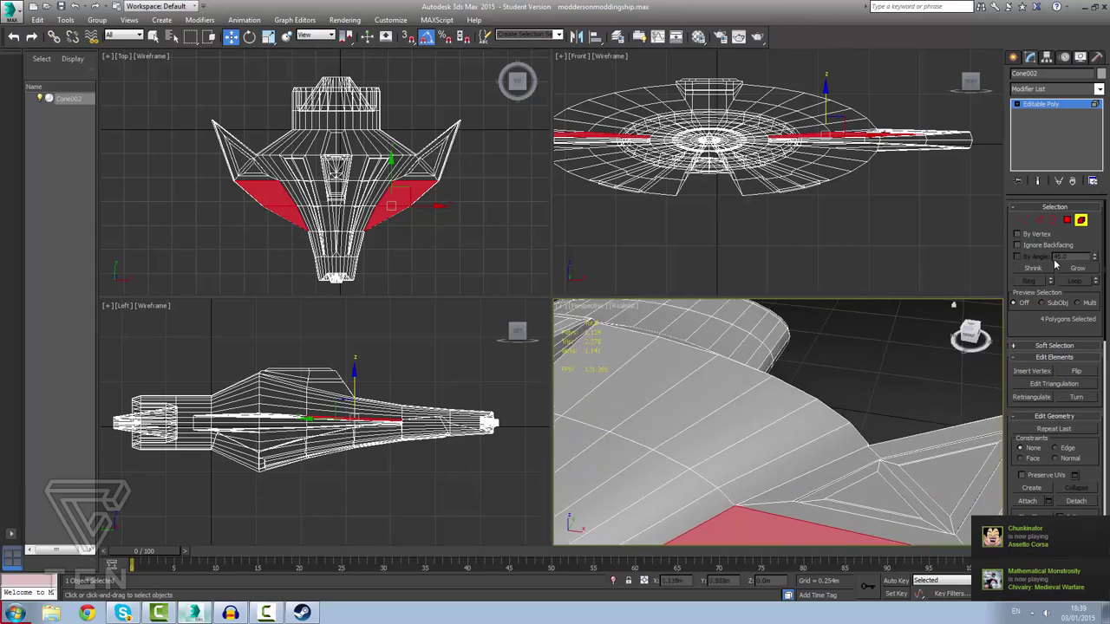
Try to inset the four selected upper wing polygons by 0.005 m, checking the narrow corner beside the hull.
{"action": "key", "text": "4"}
{"action": "left_click", "coordinate": [1041, 222]}
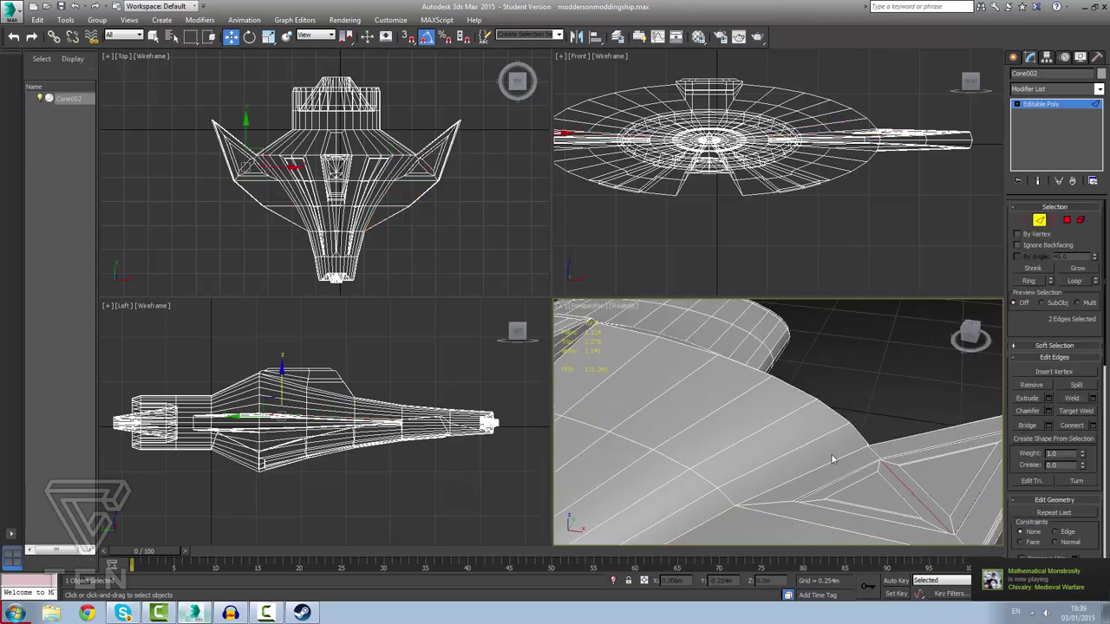
{"action": "middle_click_drag", "start_coordinate": [867, 383], "coordinate": [932, 252]}
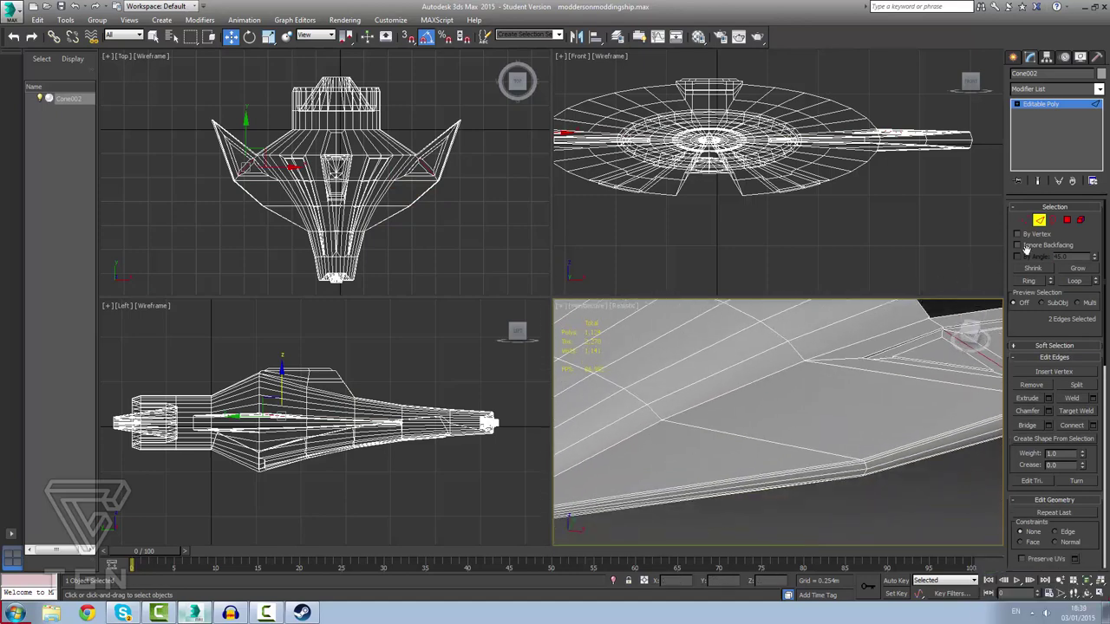
{"action": "left_click", "coordinate": [1067, 219]}
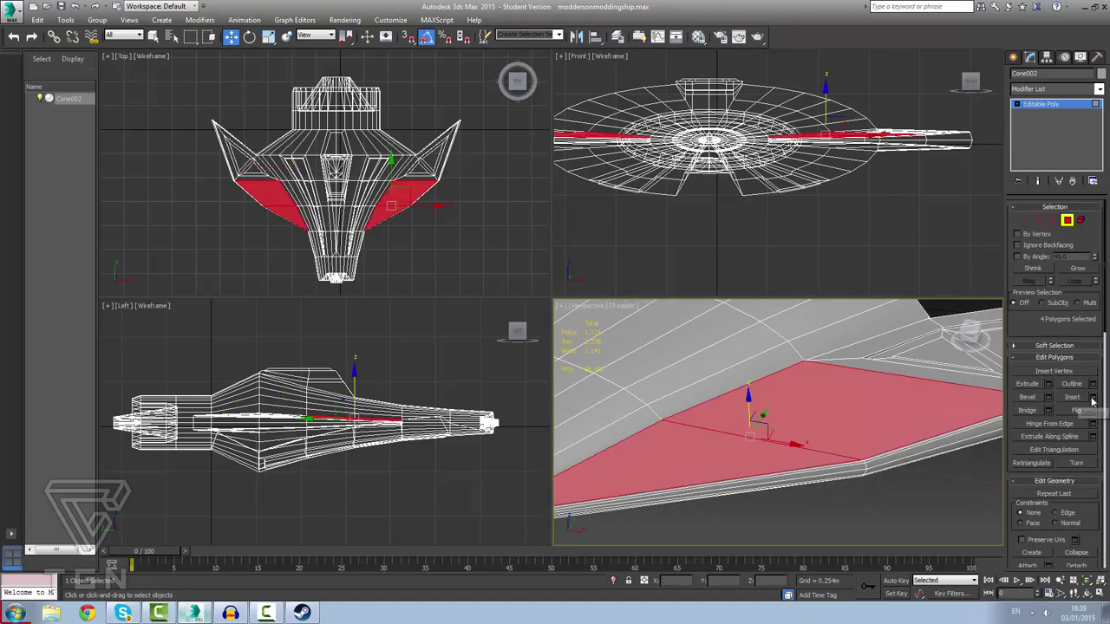
{"action": "left_click", "coordinate": [1090, 397]}
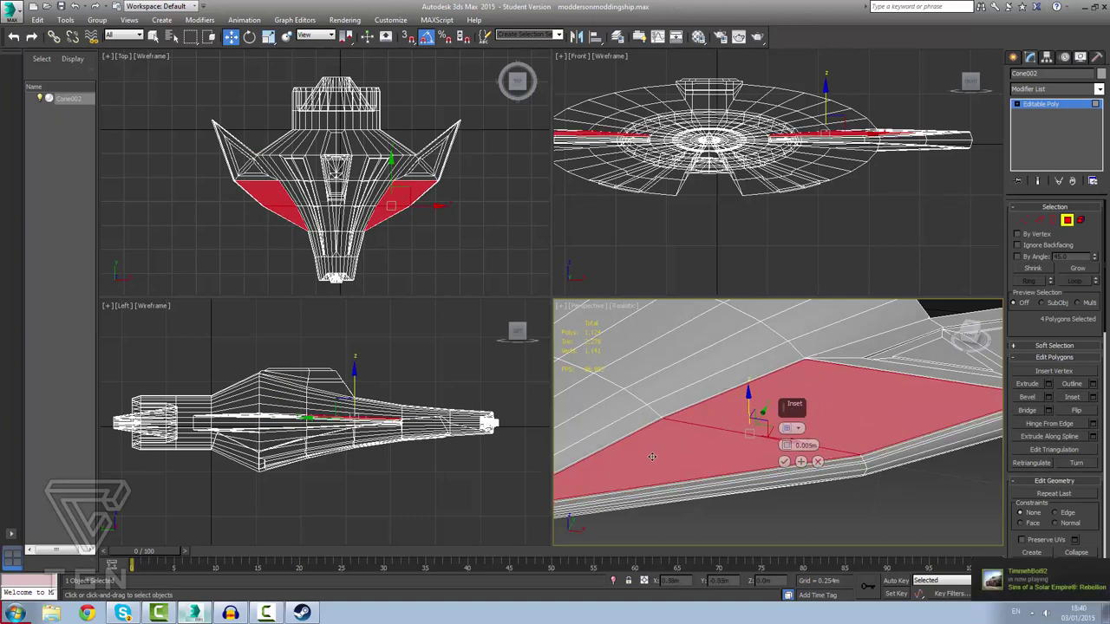
{"action": "middle_click_drag", "start_coordinate": [653, 461], "coordinate": [772, 423]}
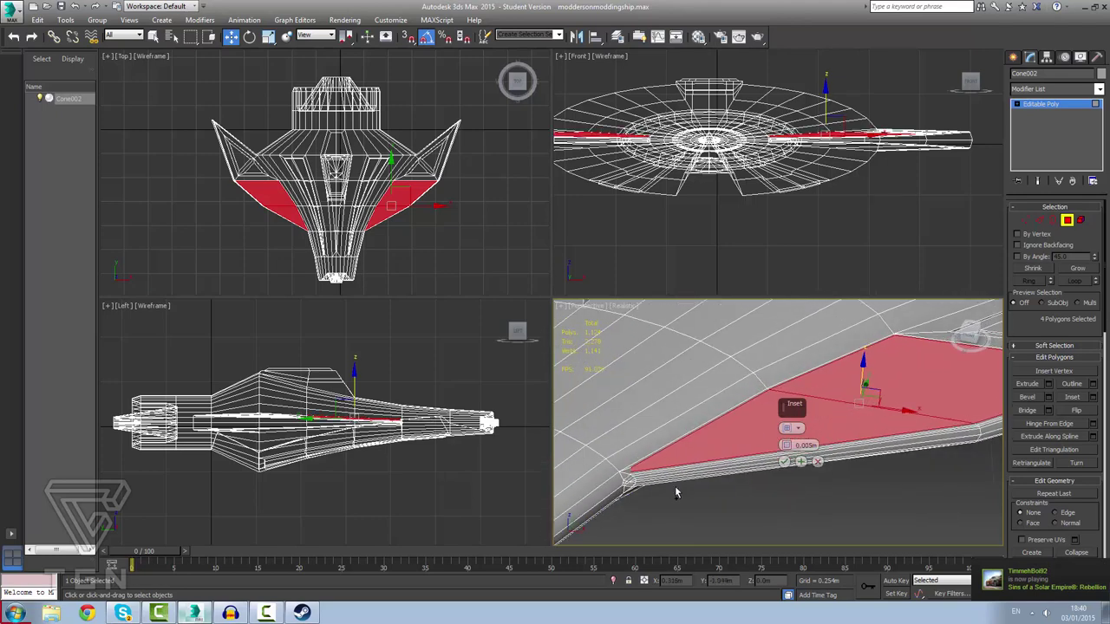
{"action": "scroll", "coordinate": [635, 468], "scroll_direction": "up", "scroll_amount": 3}
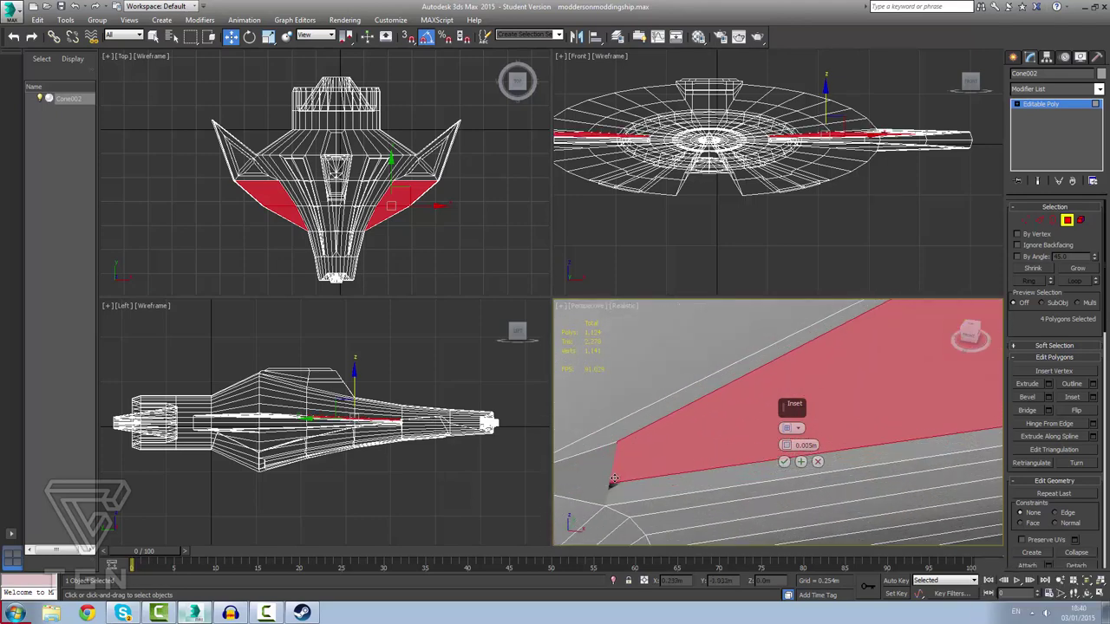
{"action": "middle_click_drag", "start_coordinate": [614, 479], "coordinate": [763, 516], "text": "alt"}
{"action": "scroll", "coordinate": [720, 464], "scroll_direction": "up", "scroll_amount": 2}
{"action": "scroll", "coordinate": [721, 464], "scroll_direction": "down", "scroll_amount": 1}
Try inset amounts of 0.001 m and 0.003 m on the four wing polygons.
{"action": "key", "text": "ctrl+z"}
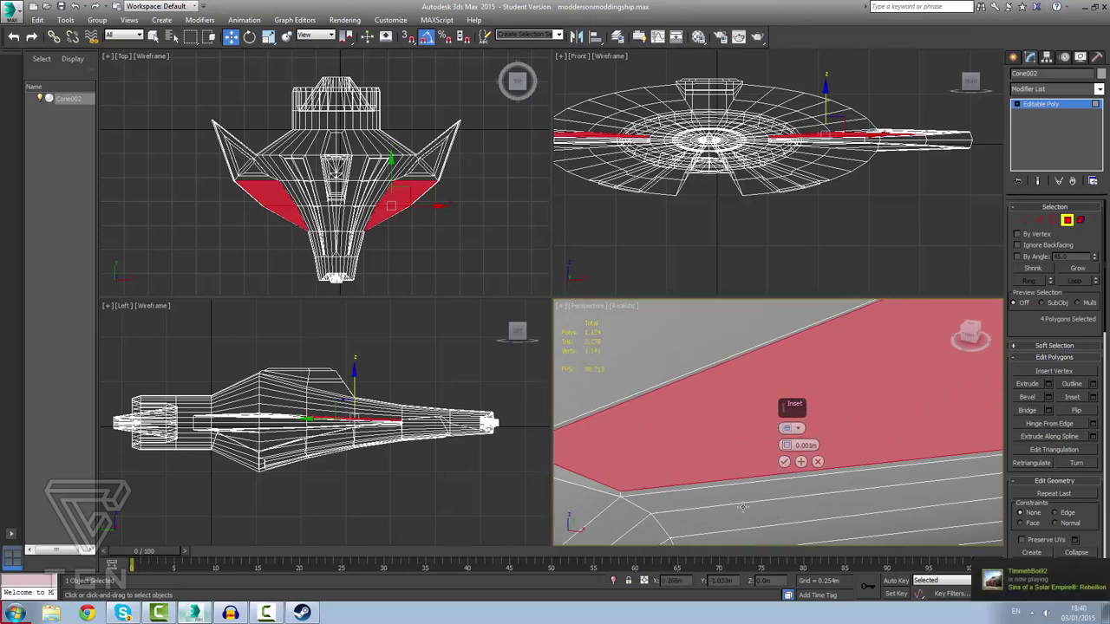
{"action": "scroll", "coordinate": [677, 486], "scroll_direction": "up", "scroll_amount": 2}
{"action": "middle_click_drag", "start_coordinate": [676, 478], "coordinate": [708, 499]}
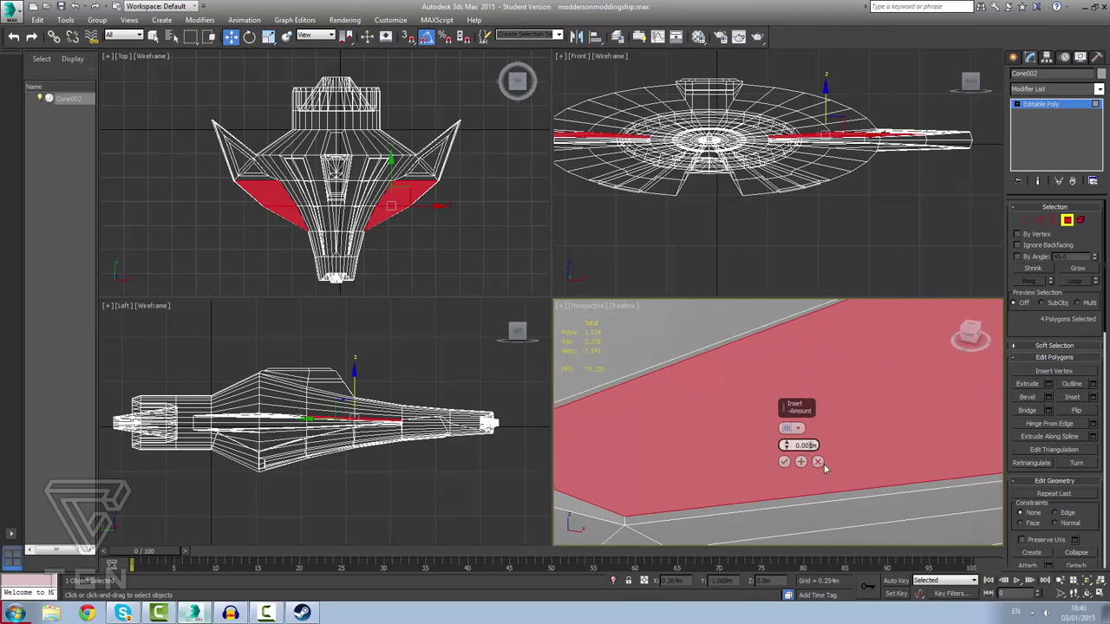
{"action": "type", "text": "3"}
{"action": "key", "text": "Return"}
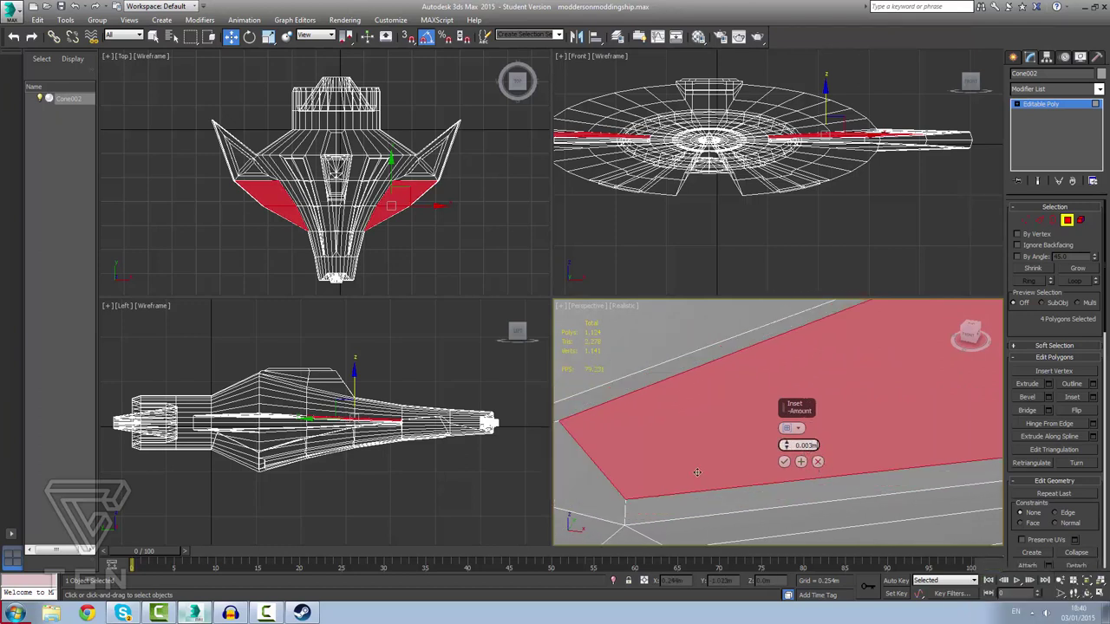
Examine the inset preview at the narrow corner and across the wing from several angles, and abandon the inset.
{"action": "scroll", "coordinate": [686, 480], "scroll_direction": "up", "scroll_amount": 2}
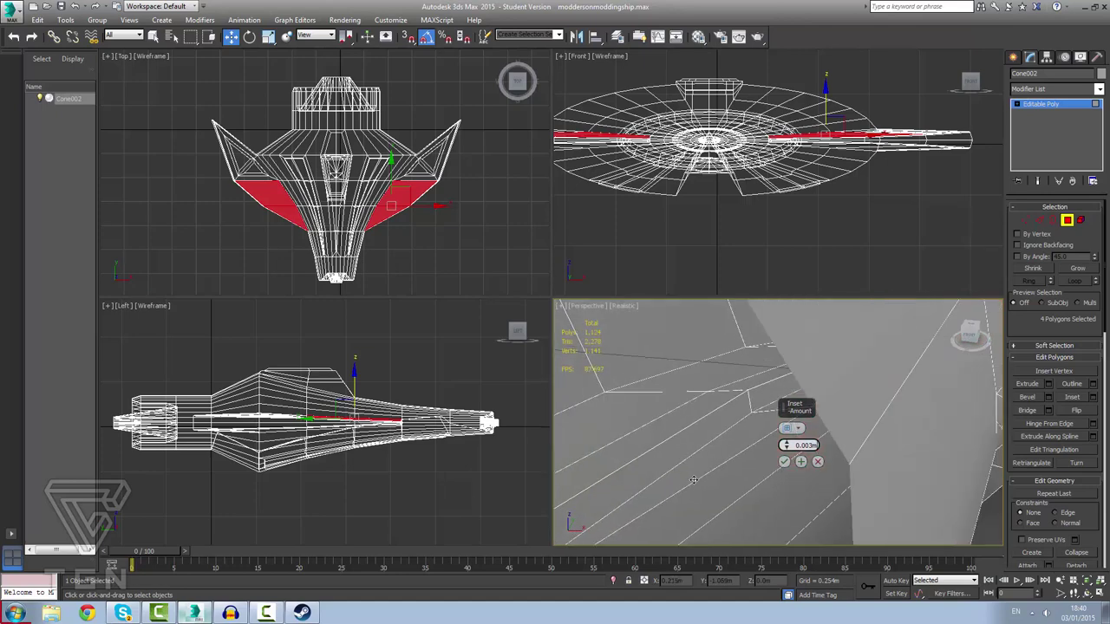
{"action": "scroll", "coordinate": [690, 480], "scroll_direction": "down", "scroll_amount": 2}
{"action": "middle_click_drag", "start_coordinate": [690, 480], "coordinate": [689, 481]}
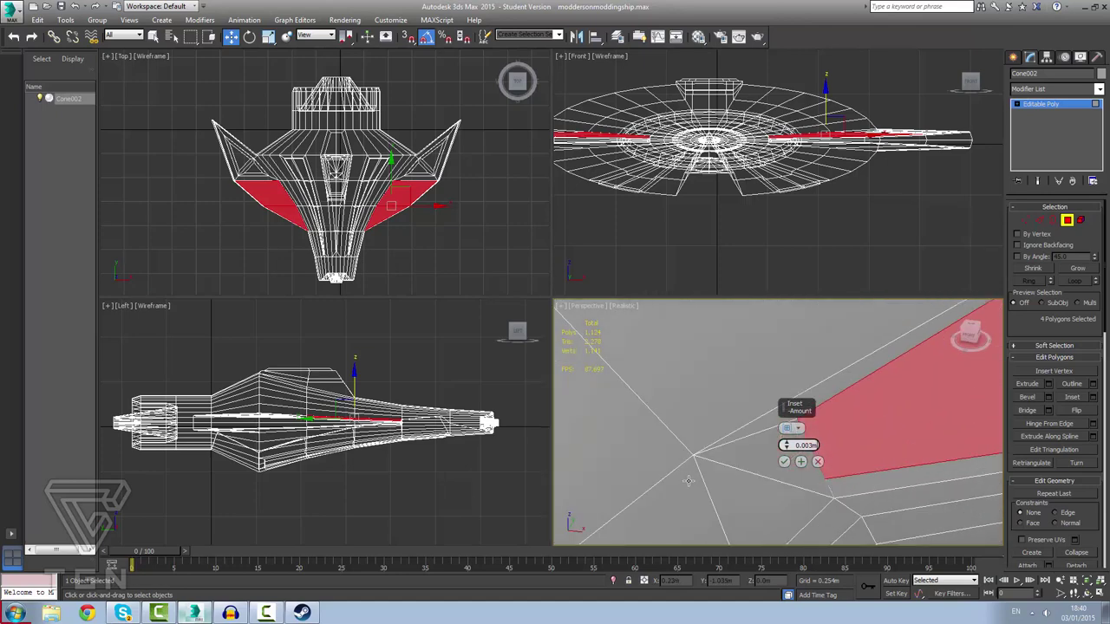
{"action": "scroll", "coordinate": [803, 405], "scroll_direction": "down", "scroll_amount": 3}
{"action": "scroll", "coordinate": [874, 378], "scroll_direction": "up", "scroll_amount": 1}
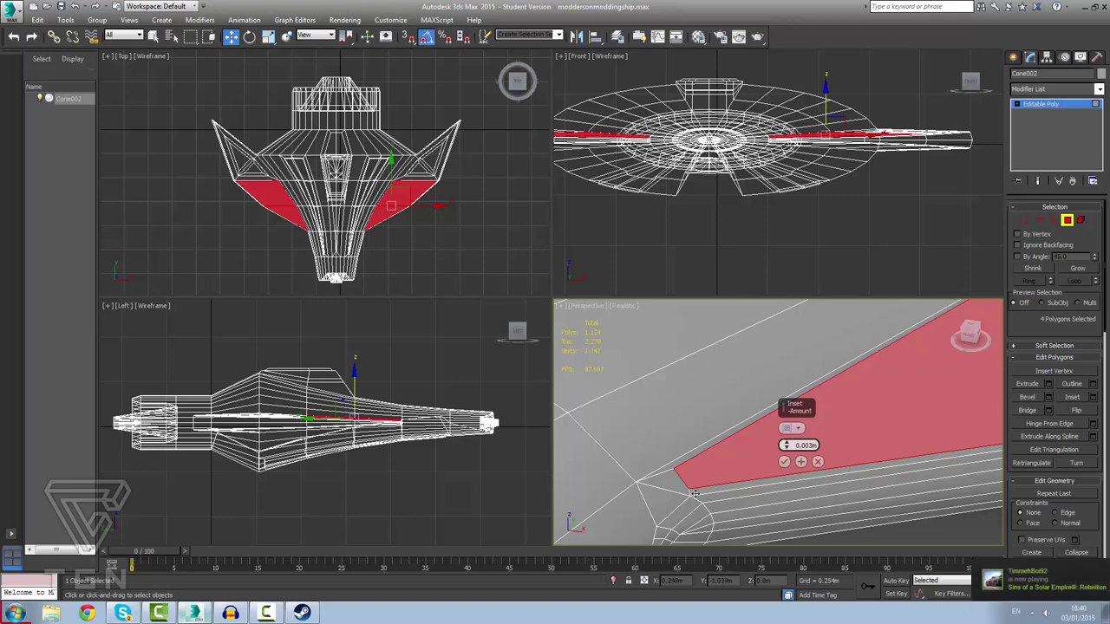
{"action": "scroll", "coordinate": [698, 483], "scroll_direction": "up", "scroll_amount": 2}
{"action": "scroll", "coordinate": [698, 483], "scroll_direction": "down", "scroll_amount": 4}
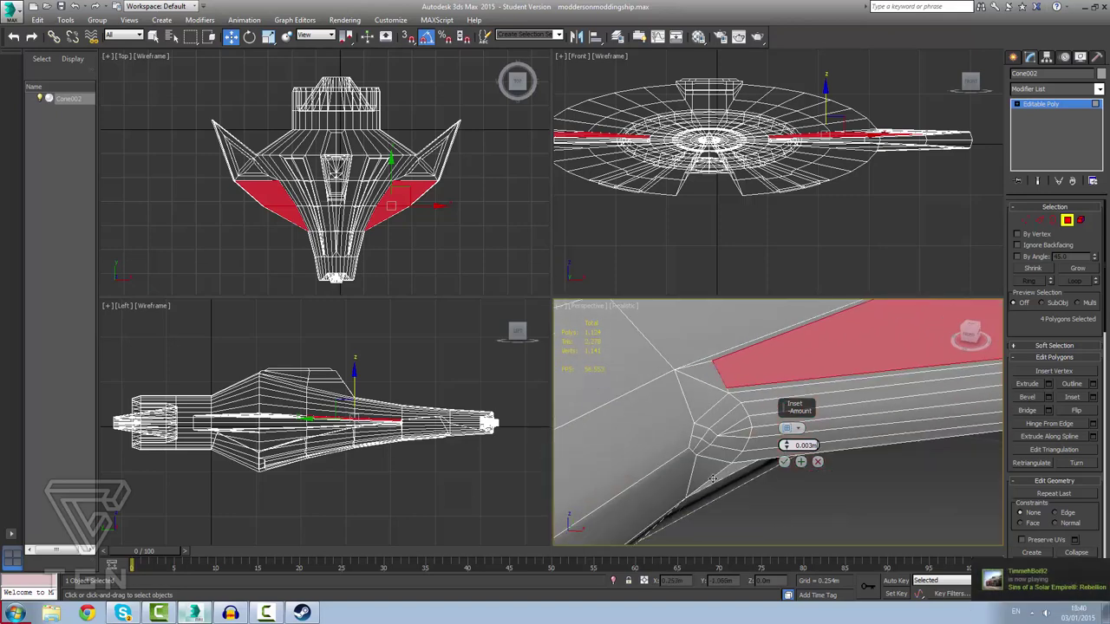
{"action": "scroll", "coordinate": [702, 483], "scroll_direction": "up", "scroll_amount": 3}
{"action": "scroll", "coordinate": [703, 482], "scroll_direction": "down", "scroll_amount": 2}
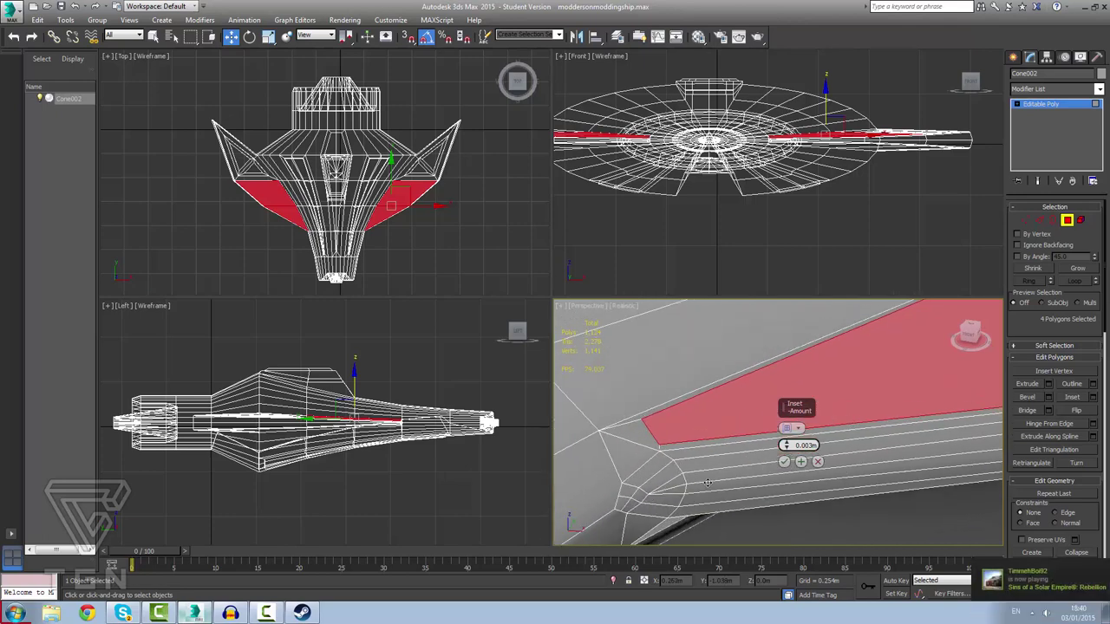
{"action": "scroll", "coordinate": [713, 470], "scroll_direction": "down", "scroll_amount": 5}
{"action": "scroll", "coordinate": [828, 382], "scroll_direction": "up", "scroll_amount": 4}
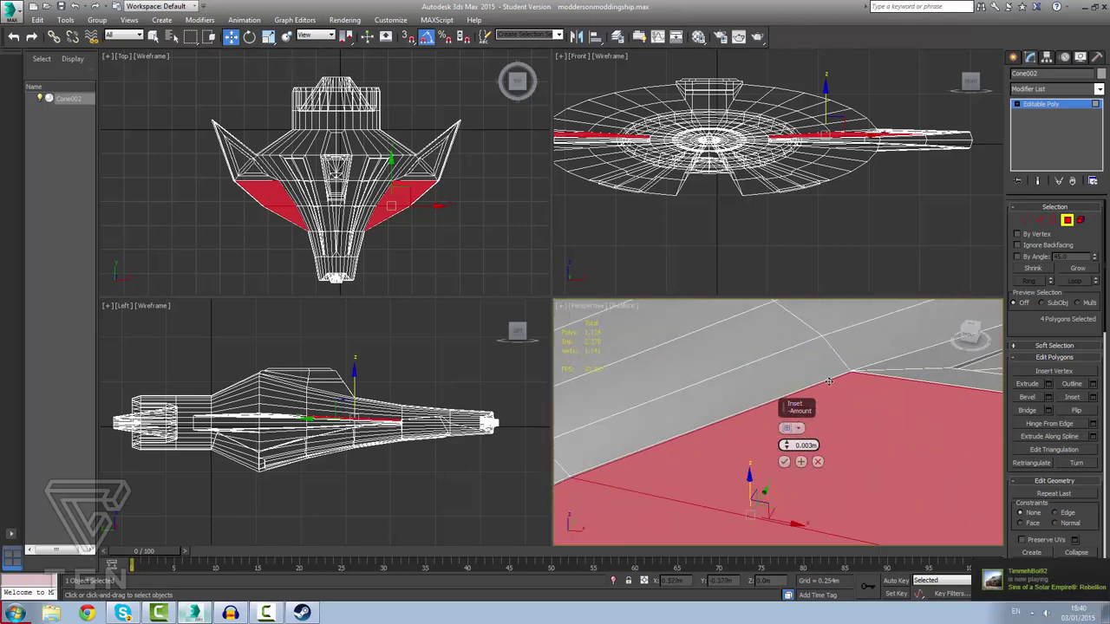
{"action": "middle_click_drag", "start_coordinate": [815, 392], "coordinate": [871, 376], "text": "alt"}
{"action": "left_click_drag", "start_coordinate": [870, 376], "coordinate": [880, 376], "text": "alt"}
{"action": "middle_click_drag", "start_coordinate": [879, 376], "coordinate": [881, 377], "text": "alt"}
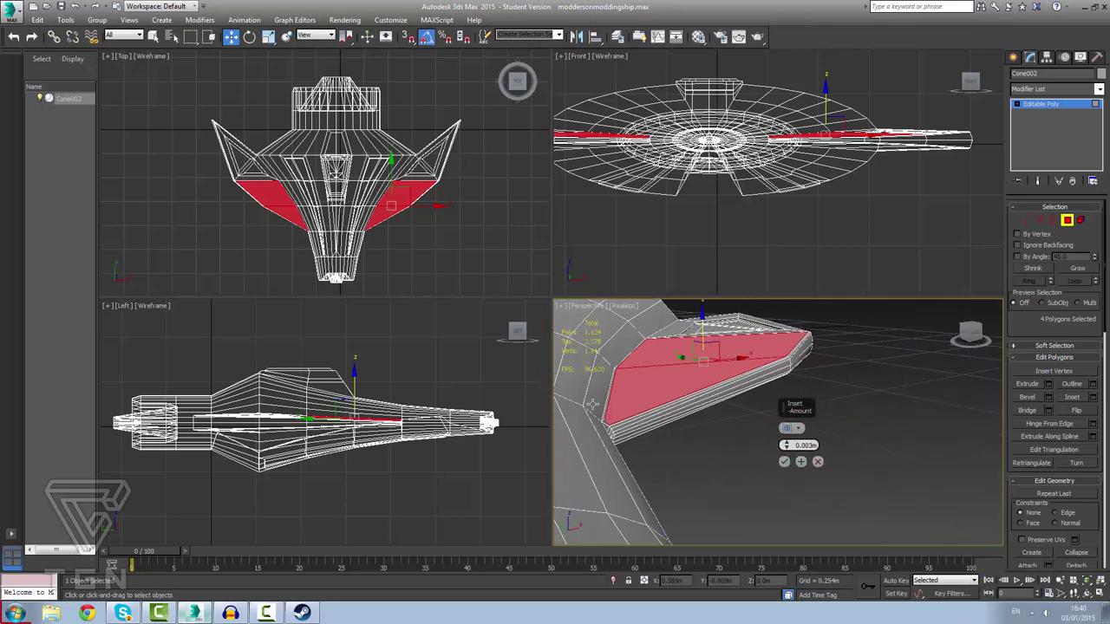
{"action": "scroll", "coordinate": [594, 405], "scroll_direction": "up", "scroll_amount": 3}
{"action": "mouse_move", "coordinate": [620, 423]}
{"action": "middle_mouse_down", "text": "alt"}
{"action": "mouse_move", "coordinate": [630, 443]}
{"action": "mouse_move", "coordinate": [631, 428]}
{"action": "middle_mouse_up", "text": "alt"}
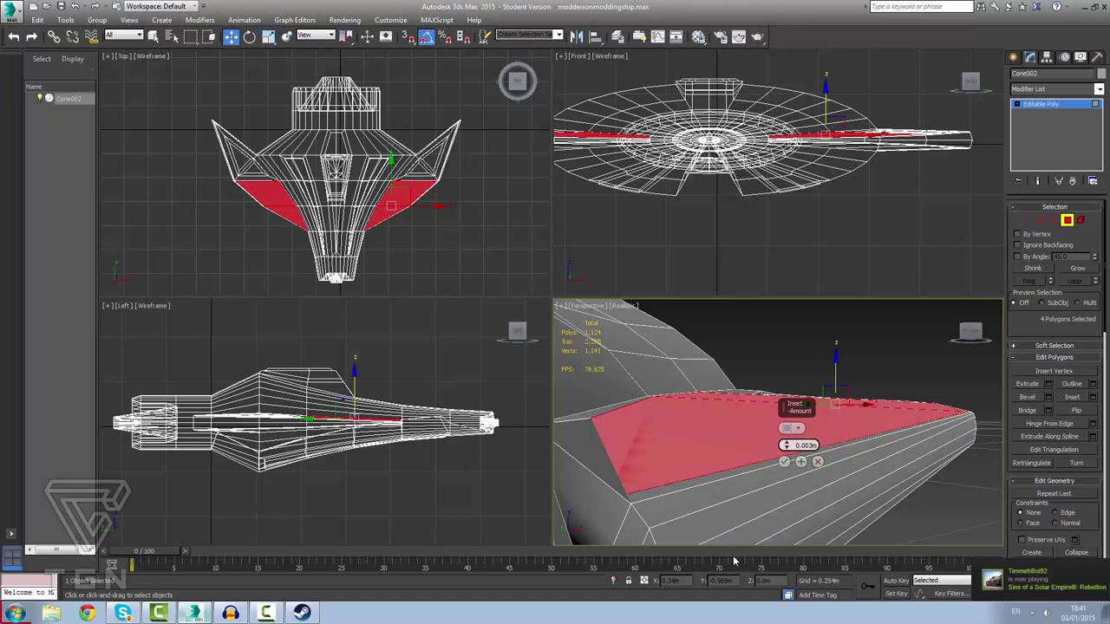
{"action": "left_click", "coordinate": [878, 325]}
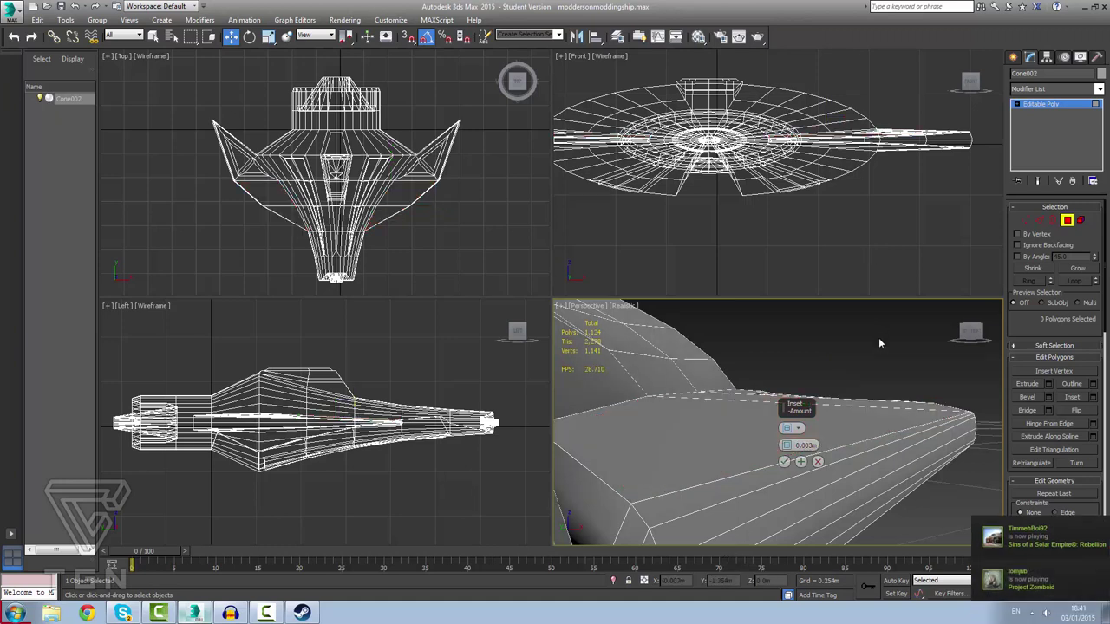
{"action": "left_click", "coordinate": [817, 461]}
Connect the narrow-corner vertex on one wing's upper edge to the next vertex along the hull seam with a new edge.
{"action": "middle_click_drag", "start_coordinate": [847, 434], "coordinate": [550, 470], "text": "alt"}
{"action": "left_click", "coordinate": [1024, 222]}
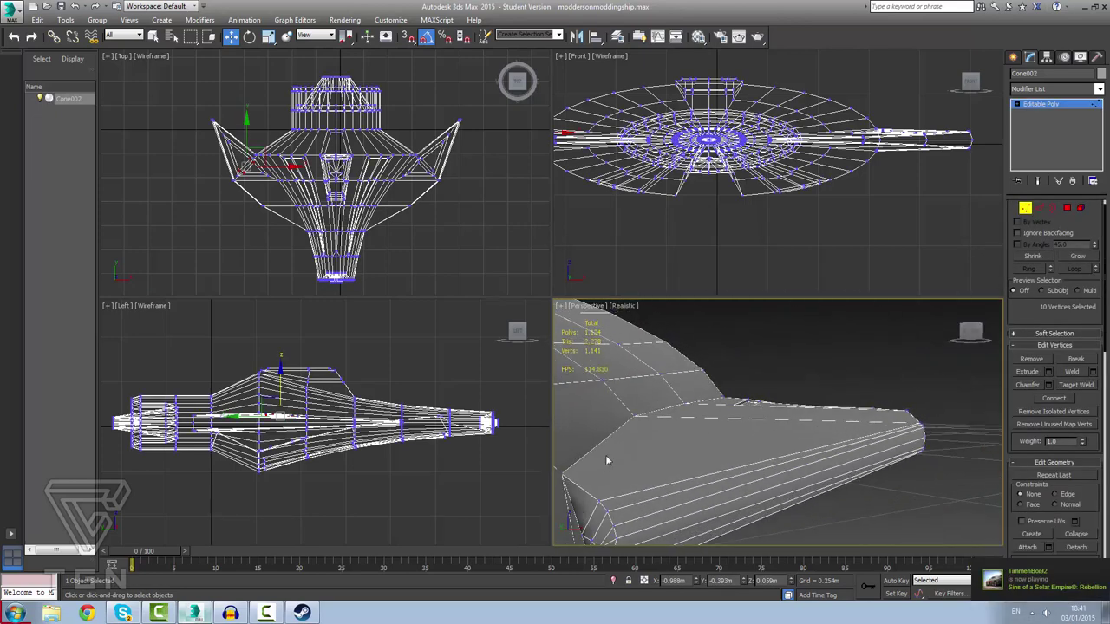
{"action": "scroll", "coordinate": [587, 476], "scroll_direction": "up", "scroll_amount": 3}
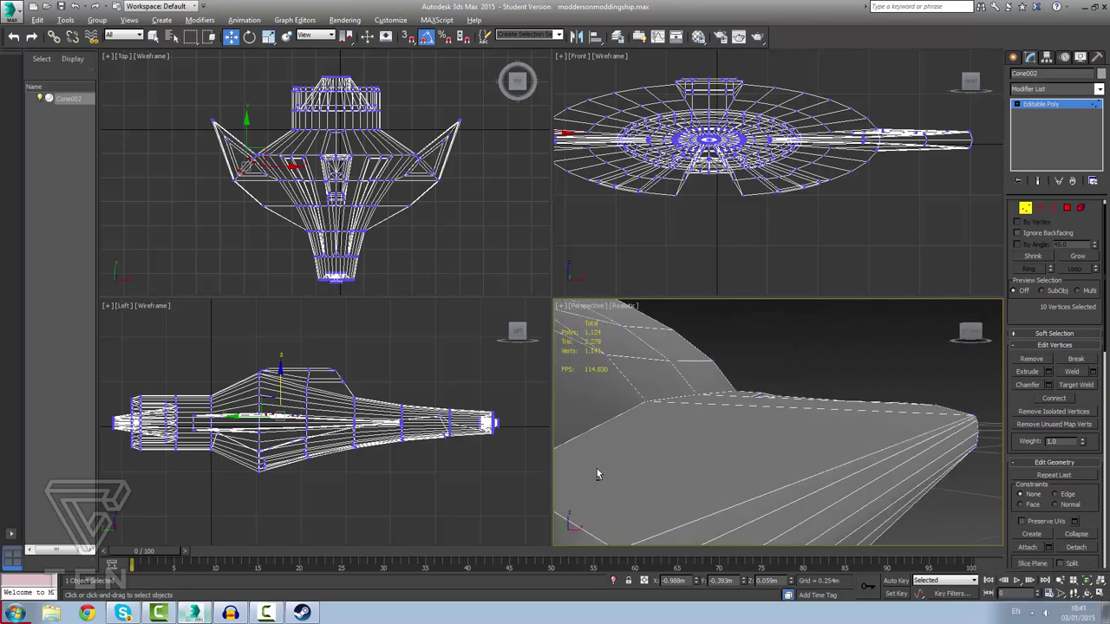
{"action": "middle_click_drag", "start_coordinate": [597, 471], "coordinate": [675, 468], "text": "alt"}
{"action": "scroll", "coordinate": [674, 464], "scroll_direction": "up", "scroll_amount": 5}
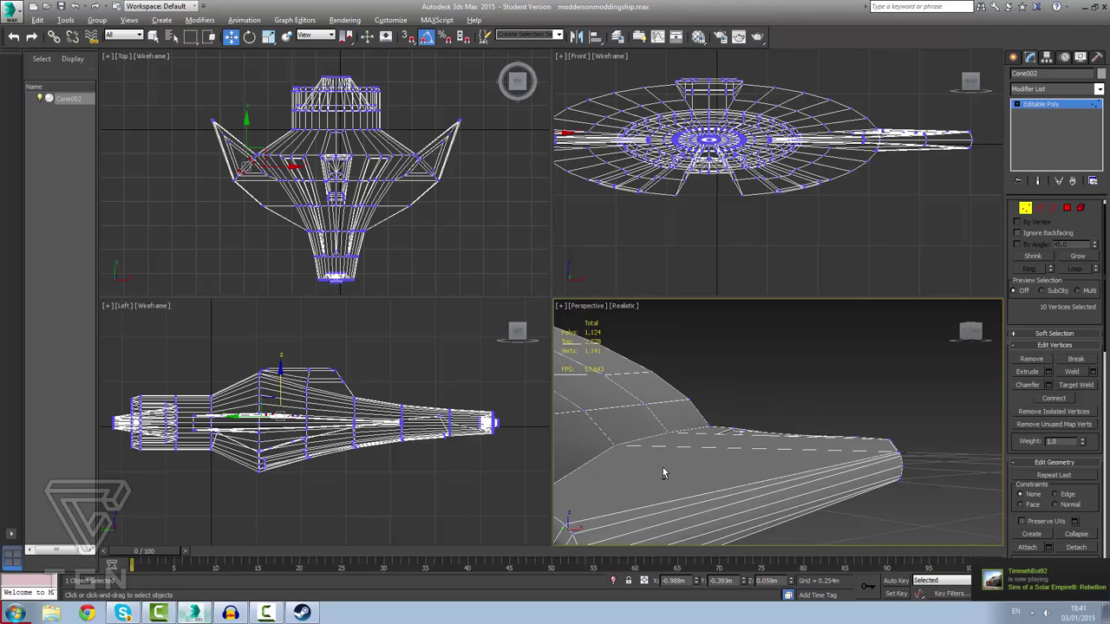
{"action": "scroll", "coordinate": [643, 474], "scroll_direction": "up", "scroll_amount": 2}
{"action": "scroll", "coordinate": [661, 461], "scroll_direction": "down", "scroll_amount": 5}
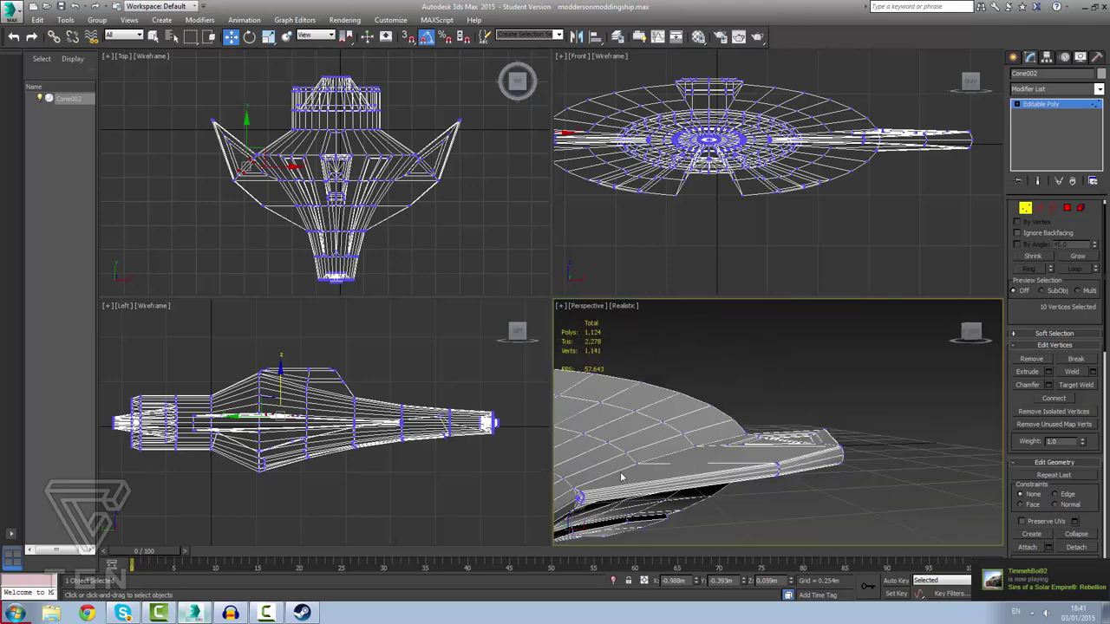
{"action": "scroll", "coordinate": [571, 504], "scroll_direction": "up", "scroll_amount": 2}
{"action": "scroll", "coordinate": [569, 503], "scroll_direction": "up", "scroll_amount": 4}
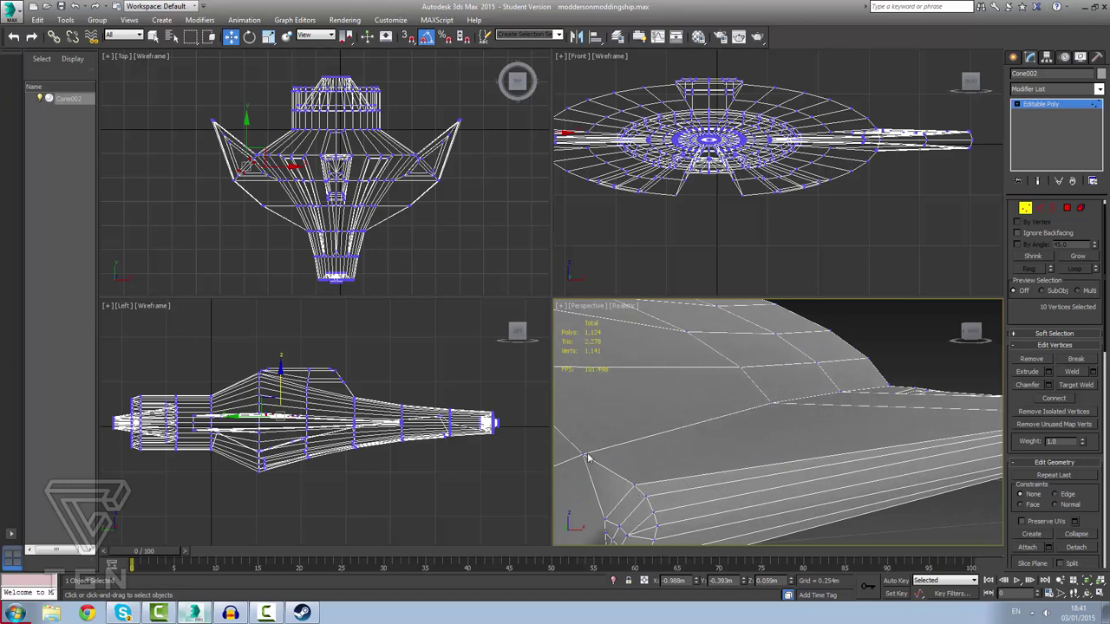
{"action": "left_click", "coordinate": [634, 483]}
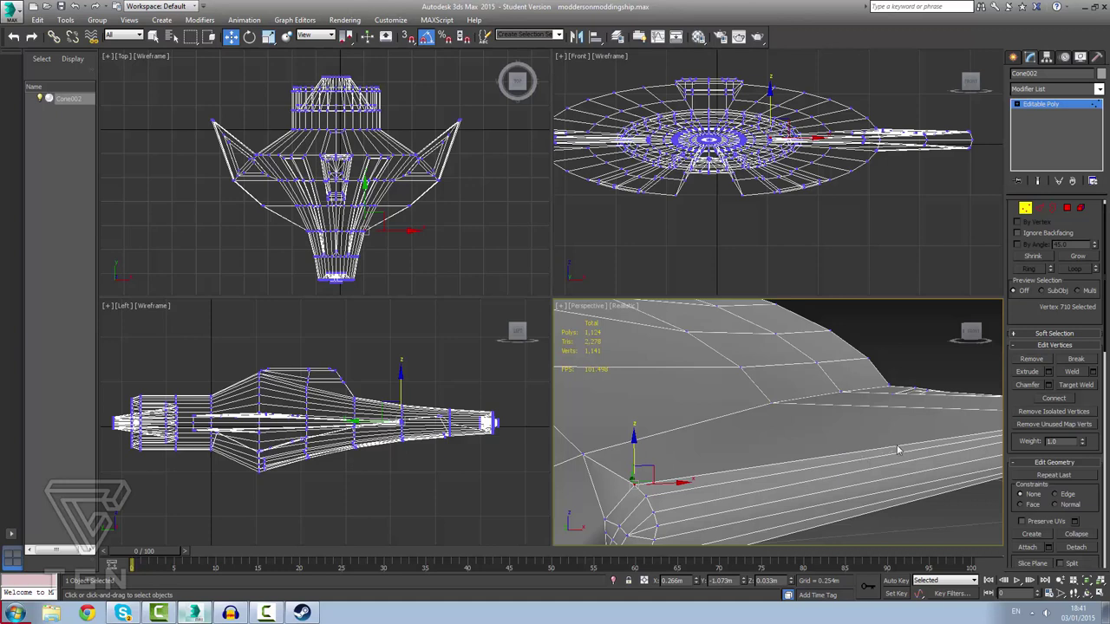
{"action": "middle_click_drag", "start_coordinate": [966, 437], "coordinate": [987, 422]}
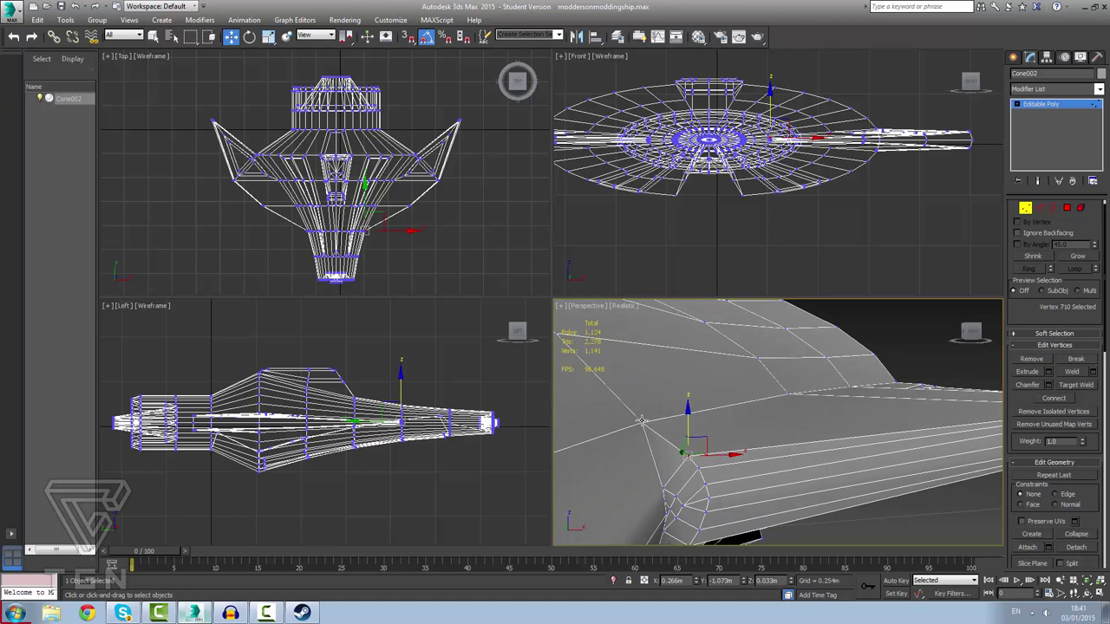
{"action": "left_click", "coordinate": [785, 394]}
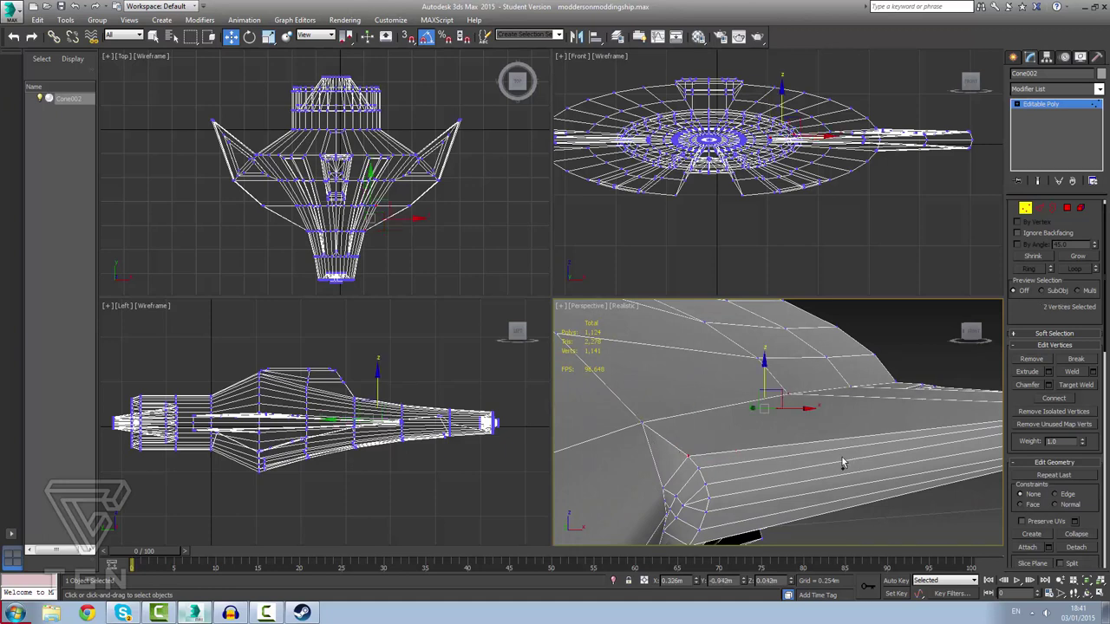
{"action": "left_click", "coordinate": [1060, 400]}
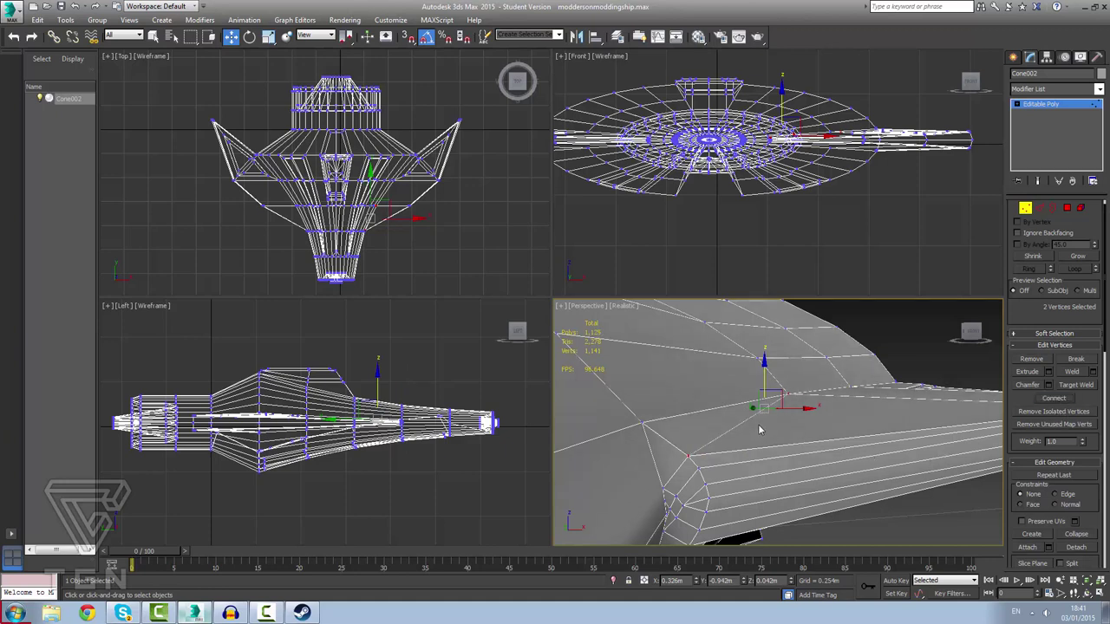
Connect the narrow-corner vertex on the opposite wing's upper edge to the next vertex along the hull seam with a new edge.
{"action": "middle_click_drag", "start_coordinate": [759, 429], "coordinate": [841, 460]}
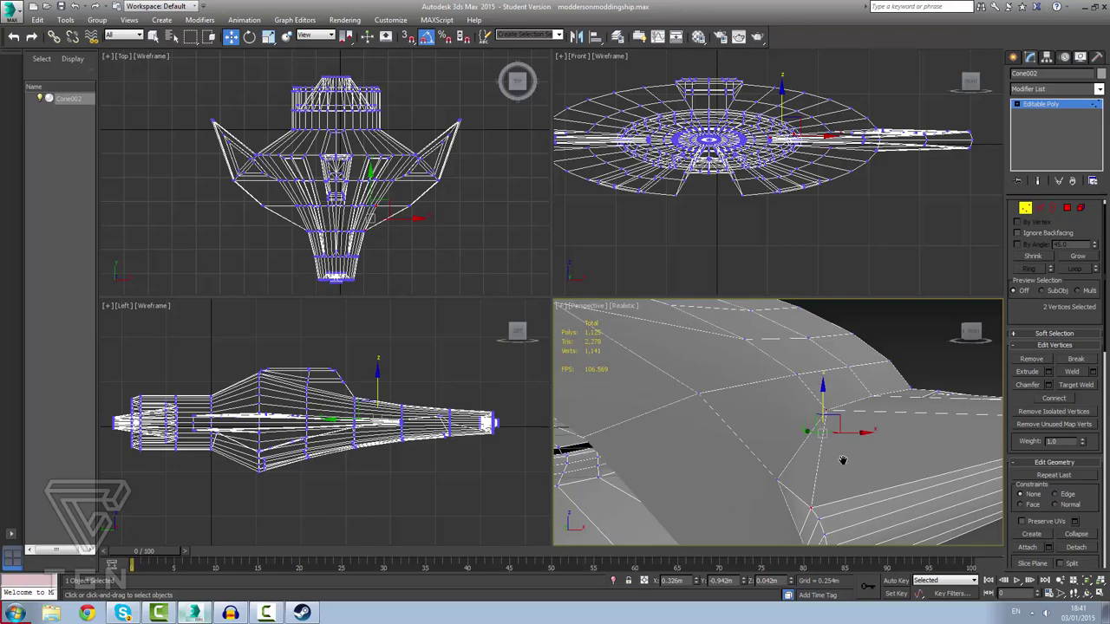
{"action": "scroll", "coordinate": [842, 461], "scroll_direction": "down", "scroll_amount": 10}
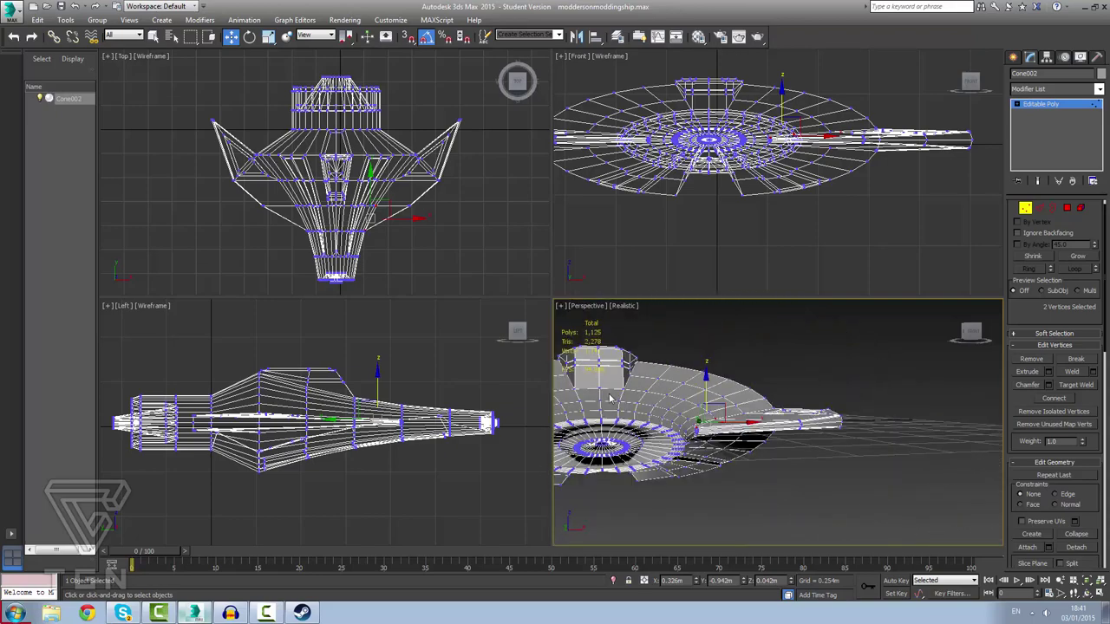
{"action": "scroll", "coordinate": [624, 401], "scroll_direction": "up", "scroll_amount": 10}
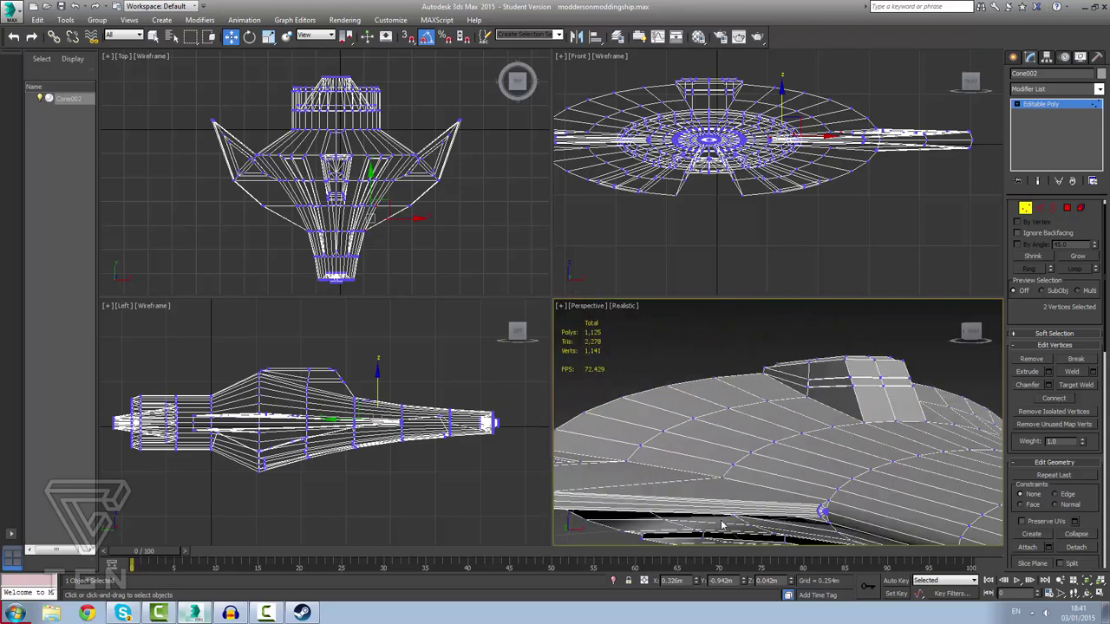
{"action": "scroll", "coordinate": [721, 526], "scroll_direction": "up", "scroll_amount": 3}
{"action": "scroll", "coordinate": [897, 483], "scroll_direction": "up", "scroll_amount": 3}
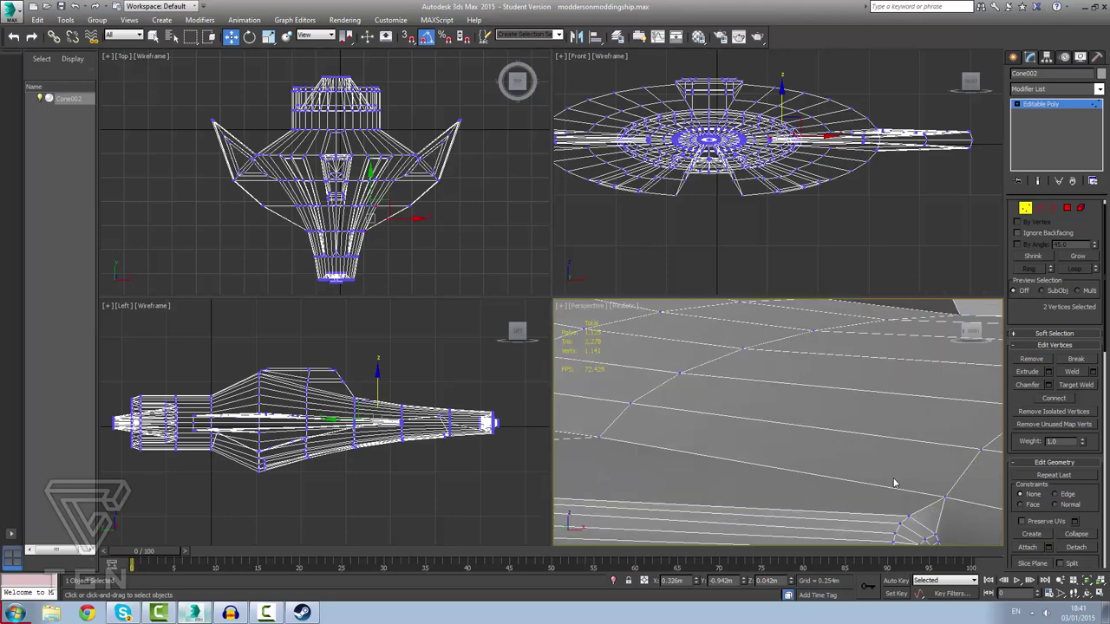
{"action": "middle_click_drag", "start_coordinate": [893, 483], "coordinate": [849, 467]}
{"action": "key", "text": "super"}
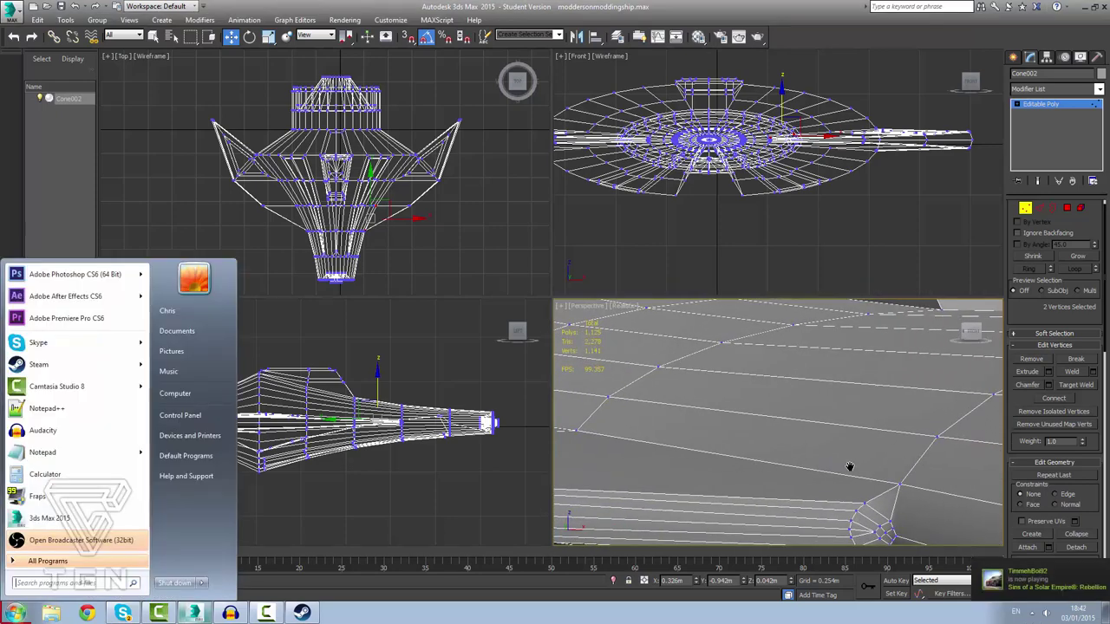
{"action": "left_click", "coordinate": [719, 460]}
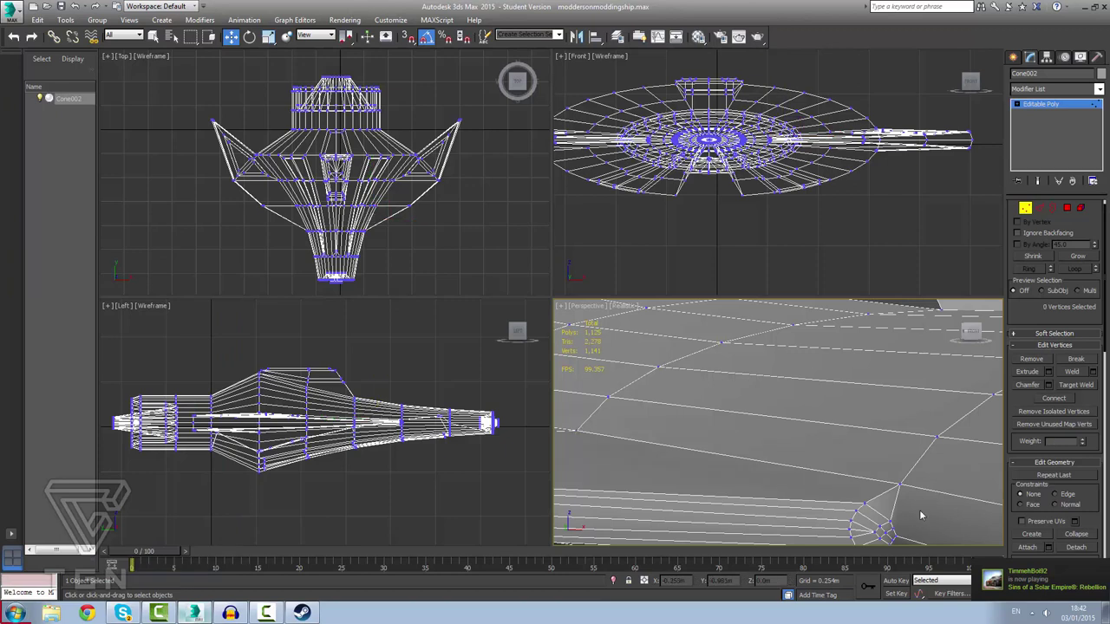
{"action": "left_click", "coordinate": [867, 501]}
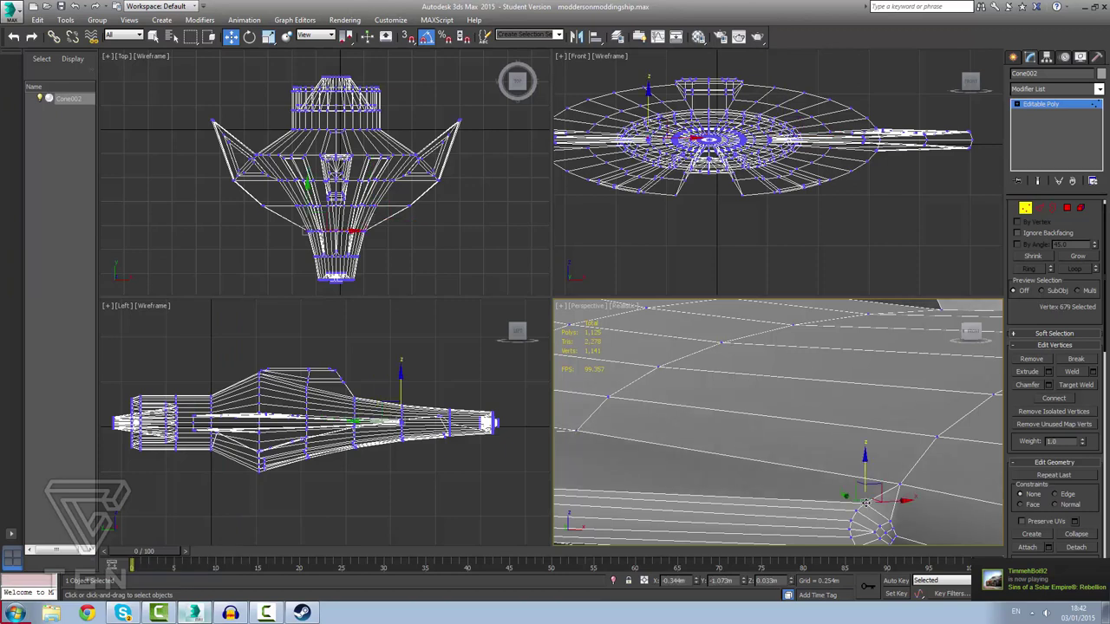
{"action": "left_click", "coordinate": [576, 430], "text": "ctrl"}
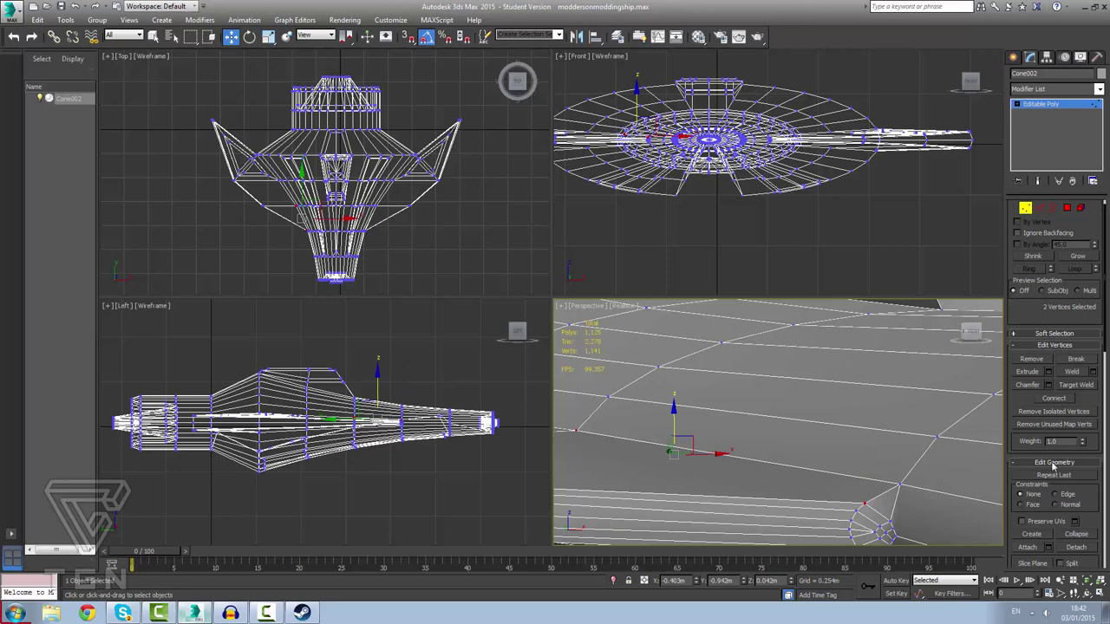
{"action": "left_click", "coordinate": [1054, 398]}
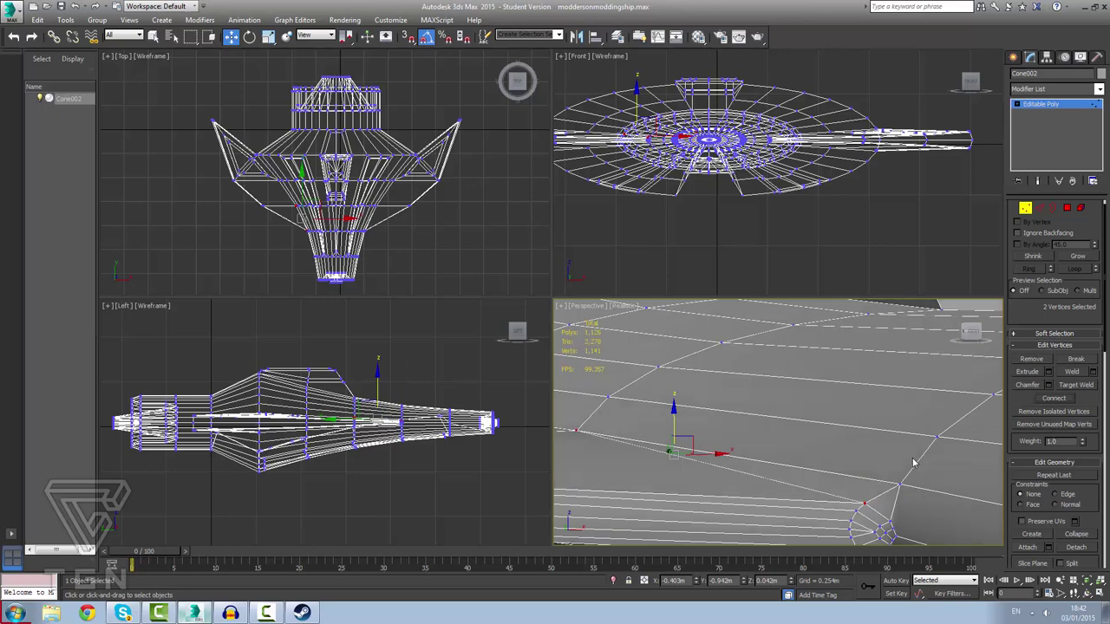
Select the two large upper-surface polygons on each wing, four in total, leaving out the new narrow slivers beside the hull.
{"action": "middle_click_drag", "start_coordinate": [911, 464], "coordinate": [859, 483], "text": "alt"}
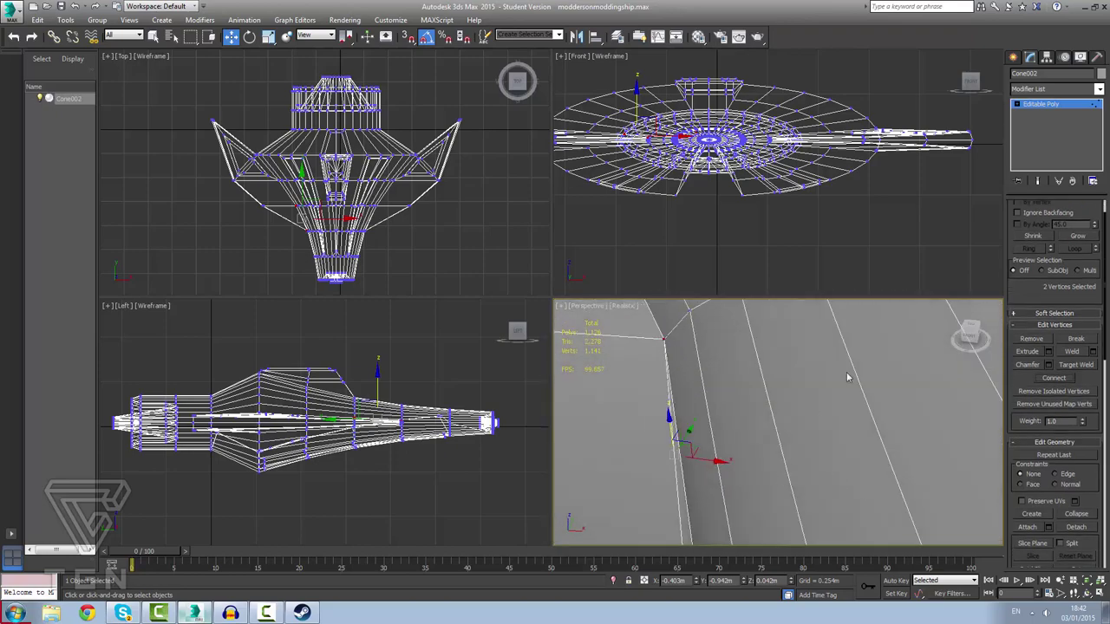
{"action": "middle_click_drag", "start_coordinate": [776, 379], "coordinate": [861, 330], "text": "alt"}
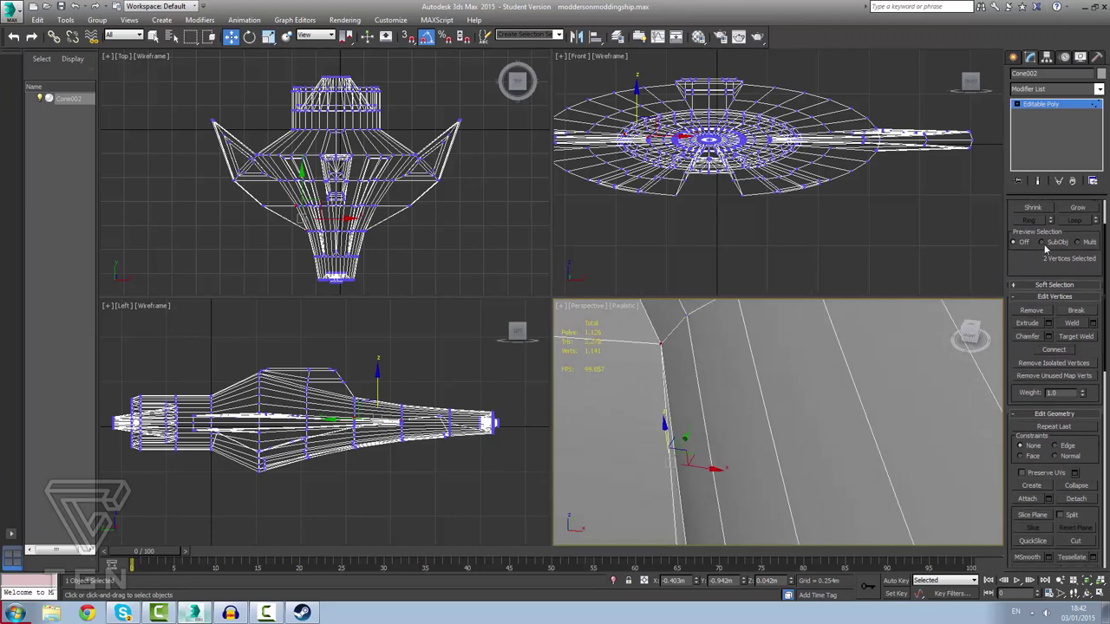
{"action": "scroll", "coordinate": [1105, 330], "scroll_direction": "up", "scroll_amount": 2}
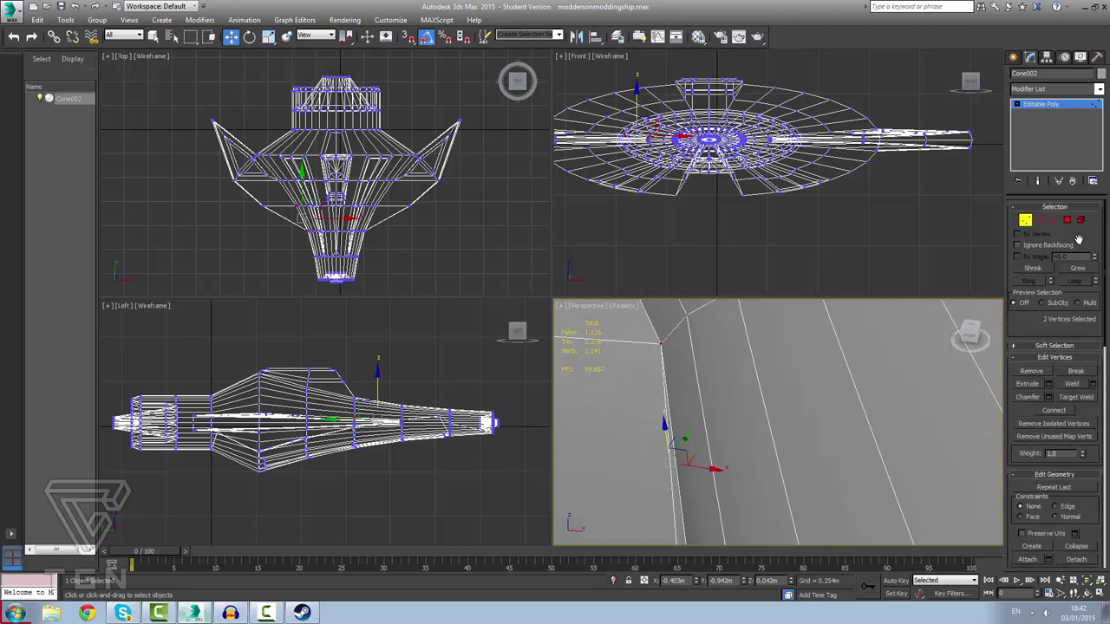
{"action": "left_click", "coordinate": [1066, 220]}
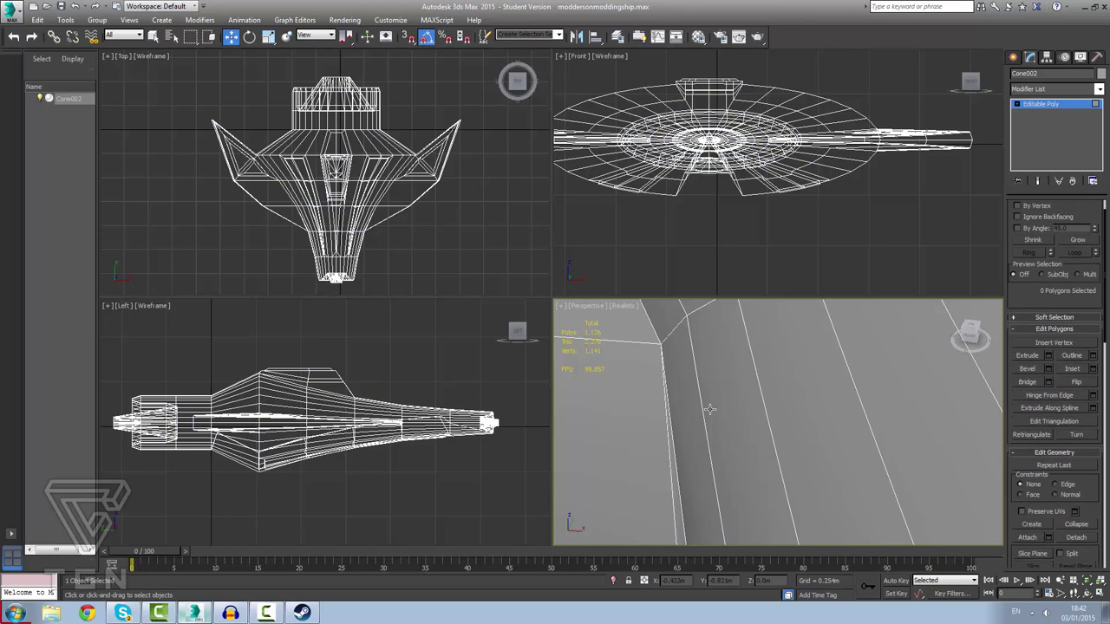
{"action": "scroll", "coordinate": [709, 410], "scroll_direction": "down", "scroll_amount": 3}
{"action": "left_click", "coordinate": [644, 414]}
{"action": "left_click", "coordinate": [654, 339], "text": "ctrl"}
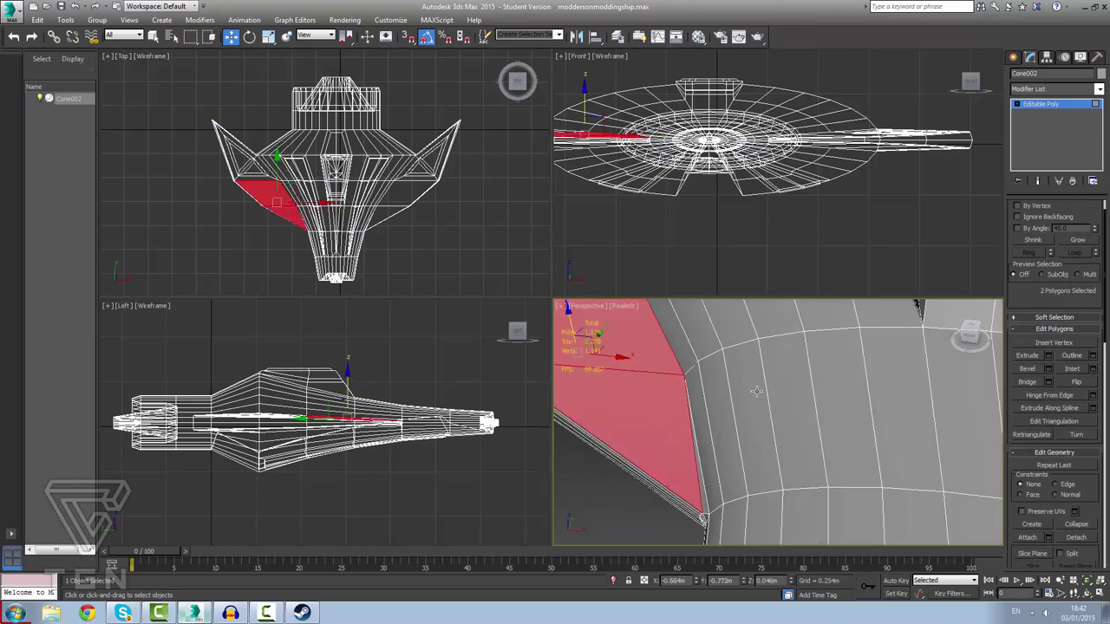
{"action": "scroll", "coordinate": [761, 391], "scroll_direction": "down", "scroll_amount": 5}
{"action": "scroll", "coordinate": [954, 411], "scroll_direction": "up", "scroll_amount": 1}
{"action": "left_click", "coordinate": [945, 405], "text": "ctrl"}
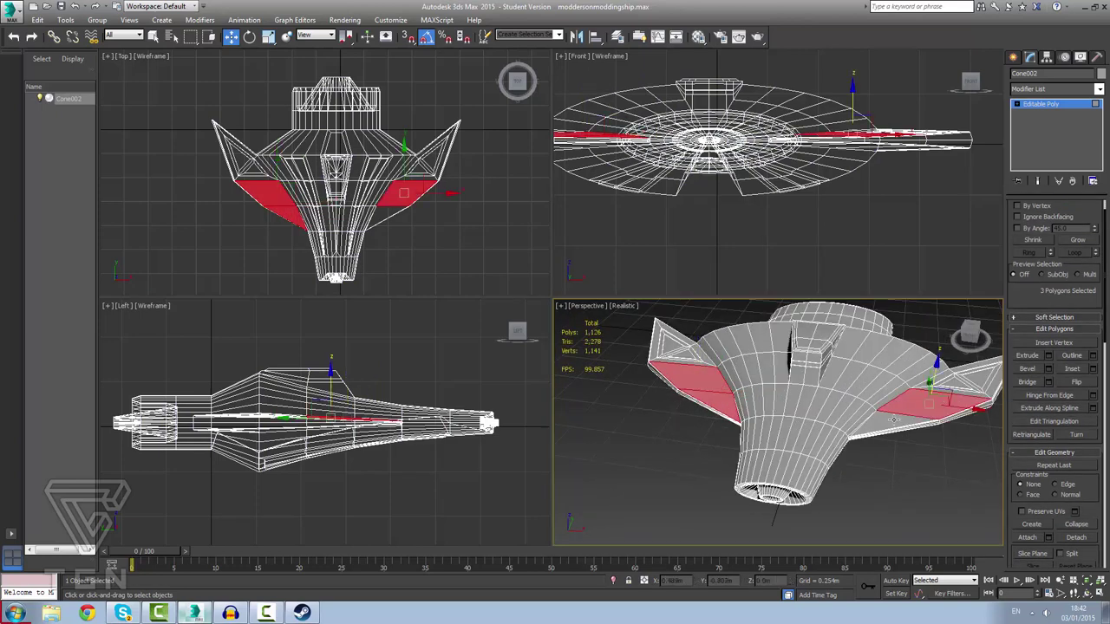
{"action": "left_click", "coordinate": [898, 420], "text": "ctrl"}
{"action": "scroll", "coordinate": [885, 422], "scroll_direction": "up", "scroll_amount": 8}
{"action": "scroll", "coordinate": [873, 388], "scroll_direction": "down", "scroll_amount": 2}
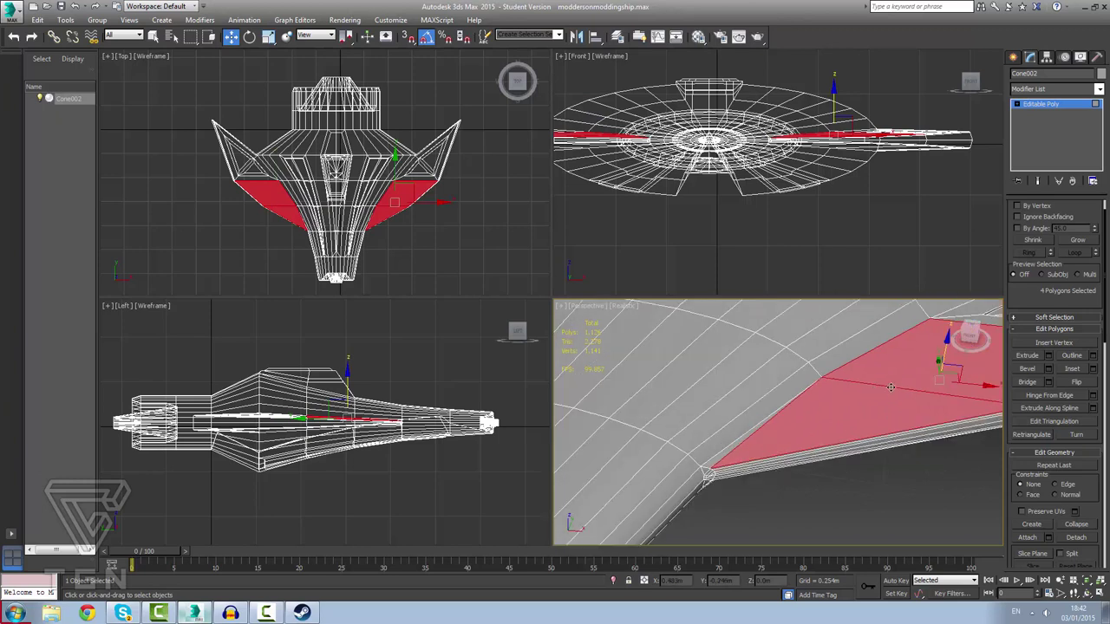
Inset the four selected upper wing polygons by 0.024 m.
{"action": "left_click", "coordinate": [1092, 369]}
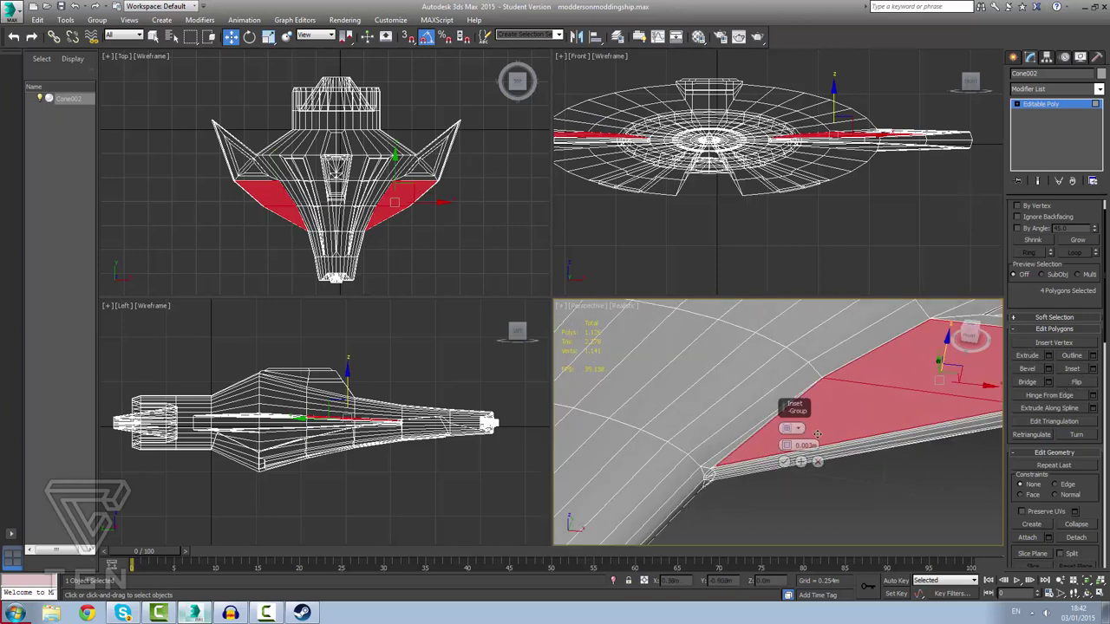
{"action": "scroll", "coordinate": [874, 430], "scroll_direction": "up", "scroll_amount": 2}
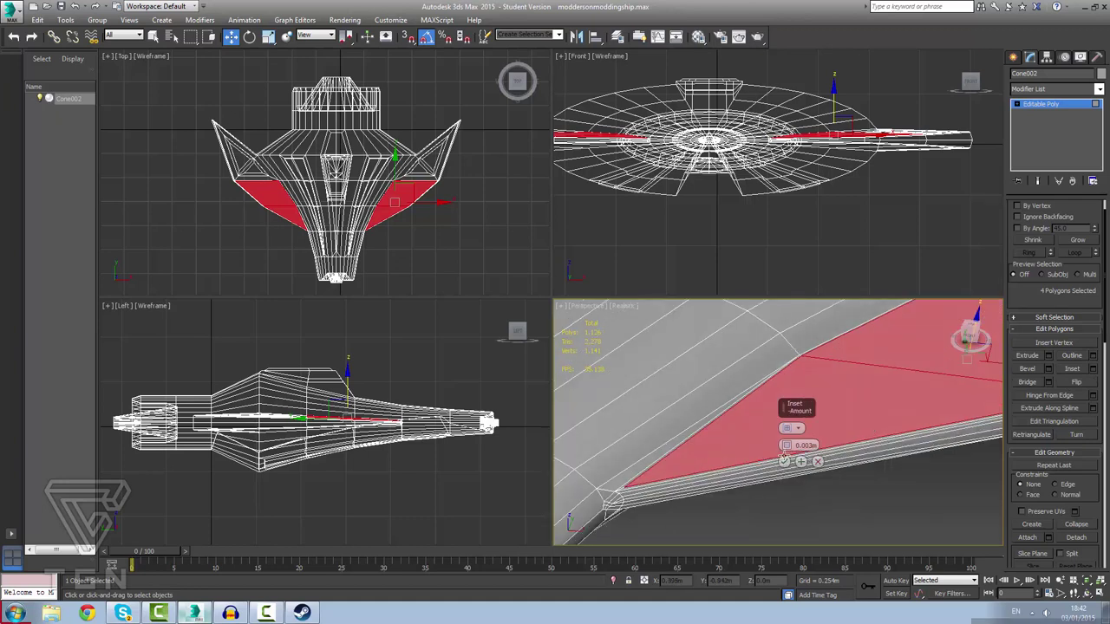
{"action": "left_click_drag", "start_coordinate": [787, 448], "coordinate": [785, 445]}
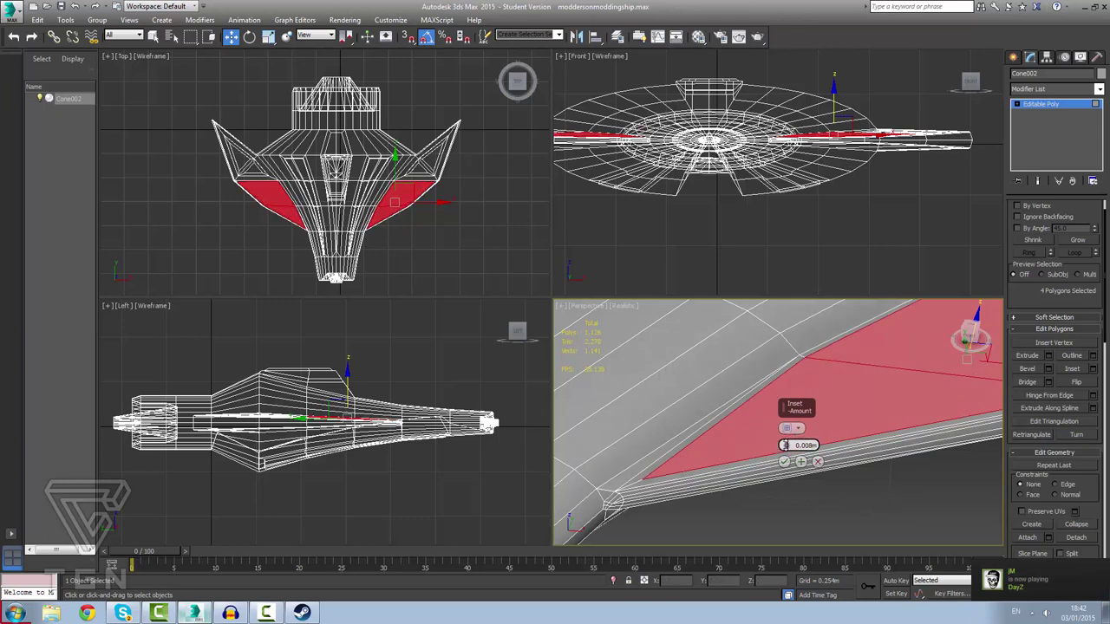
{"action": "middle_click_drag", "start_coordinate": [904, 401], "coordinate": [879, 439]}
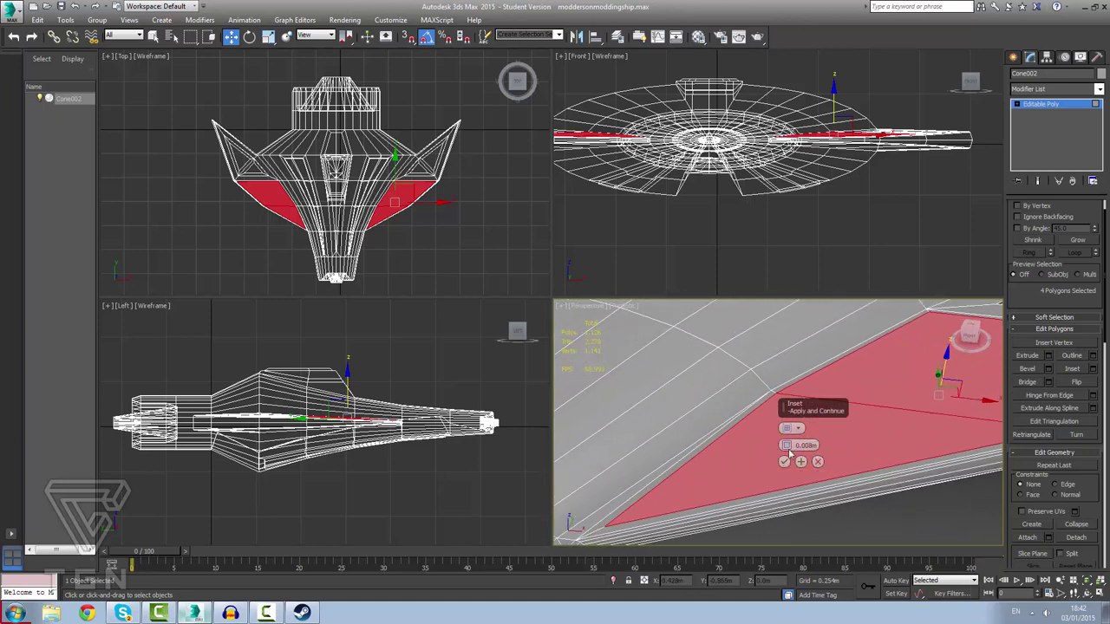
{"action": "left_click_drag", "start_coordinate": [785, 445], "coordinate": [785, 443]}
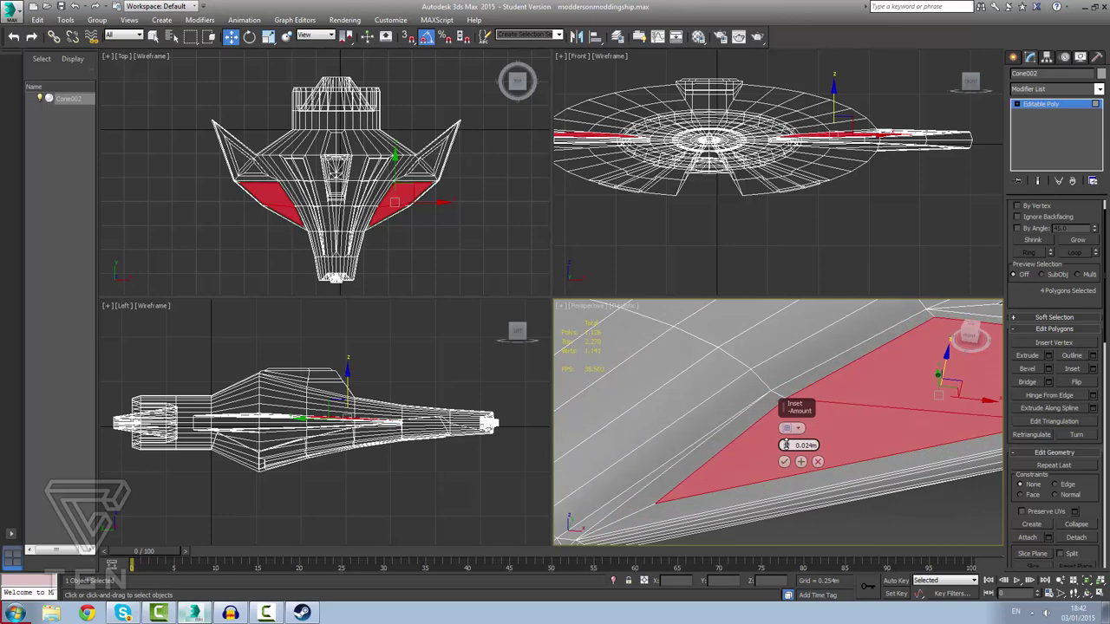
{"action": "left_click", "coordinate": [784, 462]}
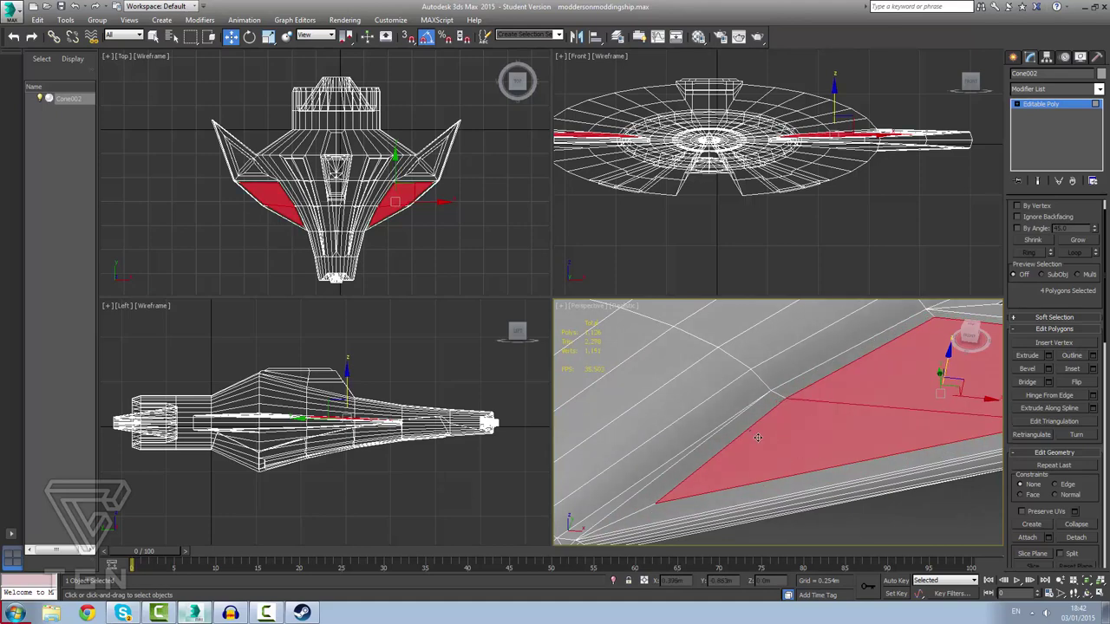
Select the sharp narrow-corner vertex of the inset panel on each wing, near the hull.
{"action": "scroll", "coordinate": [708, 421], "scroll_direction": "down", "scroll_amount": 10}
{"action": "scroll", "coordinate": [708, 422], "scroll_direction": "up", "scroll_amount": 6}
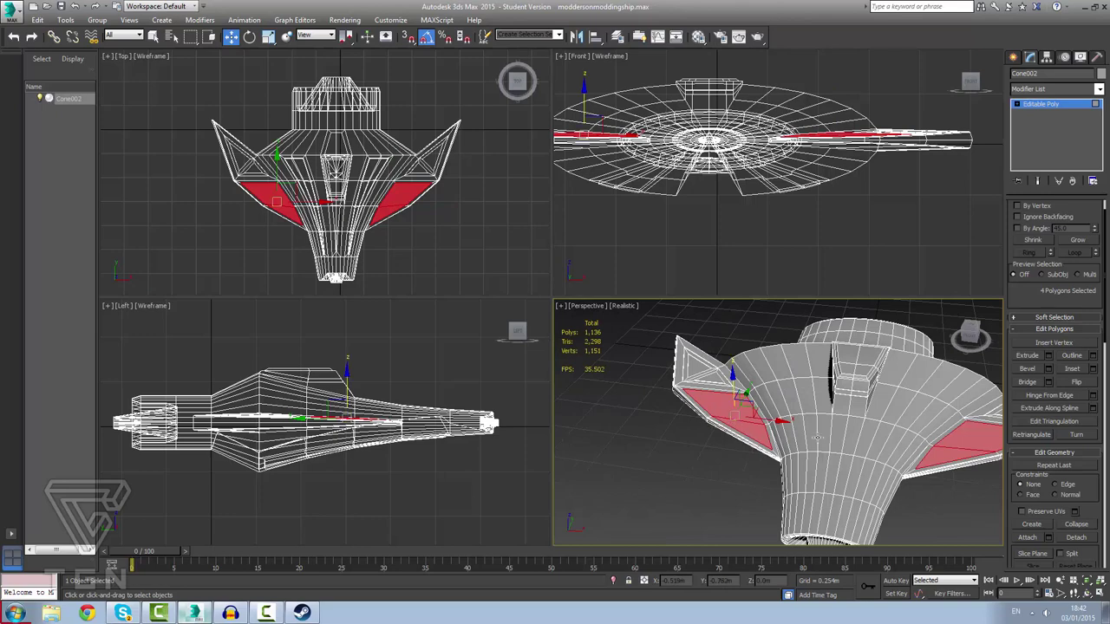
{"action": "scroll", "coordinate": [708, 422], "scroll_direction": "down", "scroll_amount": 10}
{"action": "scroll", "coordinate": [663, 416], "scroll_direction": "up", "scroll_amount": 8}
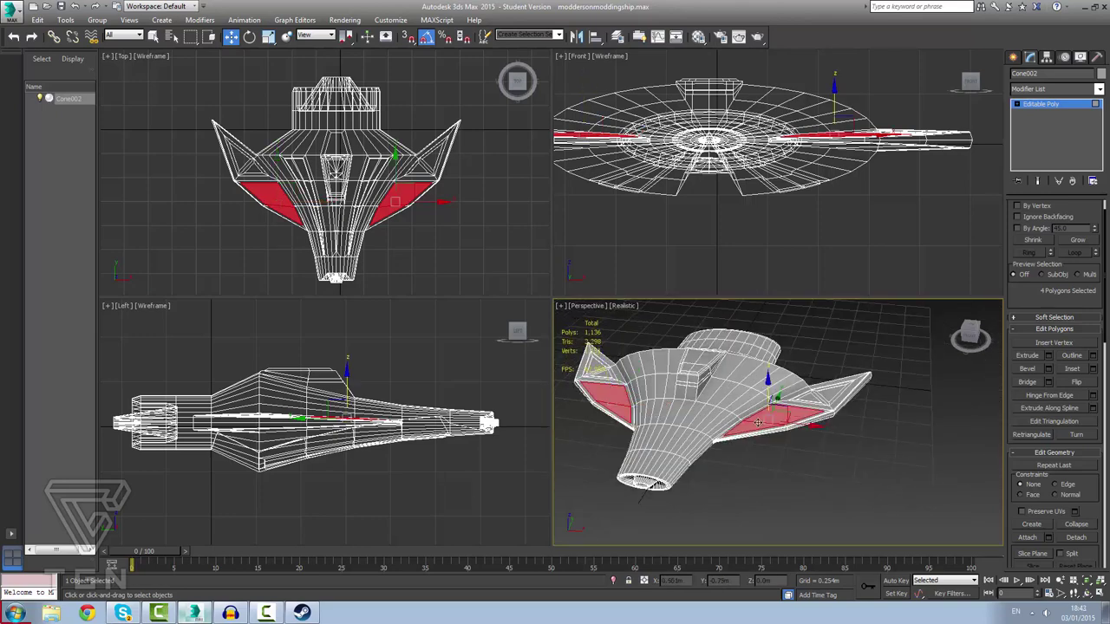
{"action": "left_click_drag", "start_coordinate": [1103, 280], "coordinate": [1103, 273]}
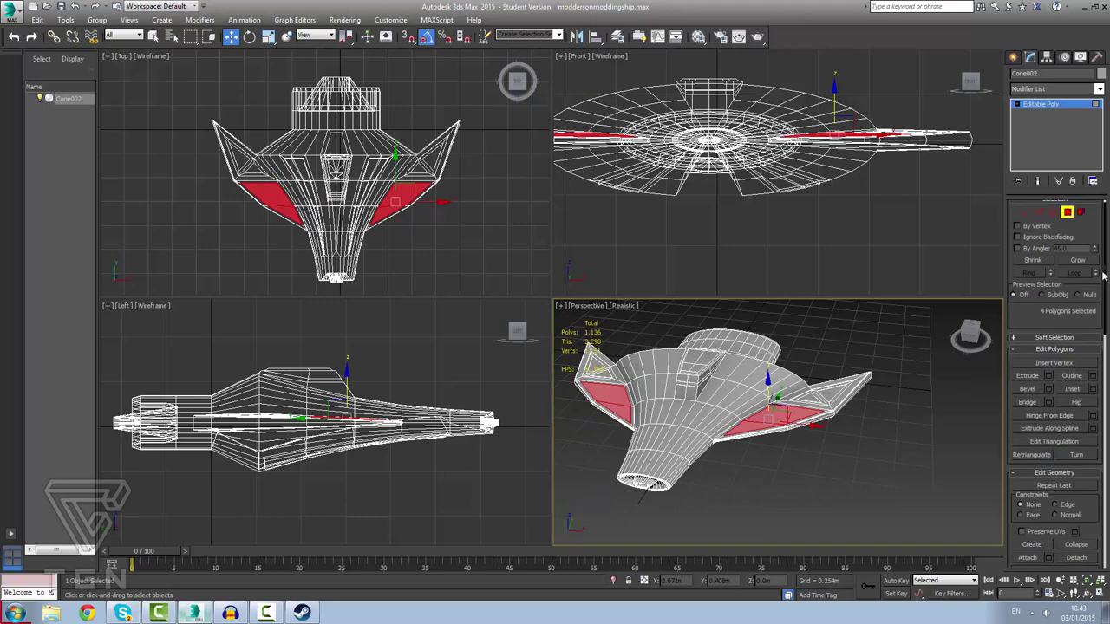
{"action": "scroll", "coordinate": [1102, 274], "scroll_direction": "up", "scroll_amount": 1}
{"action": "left_click", "coordinate": [1025, 223]}
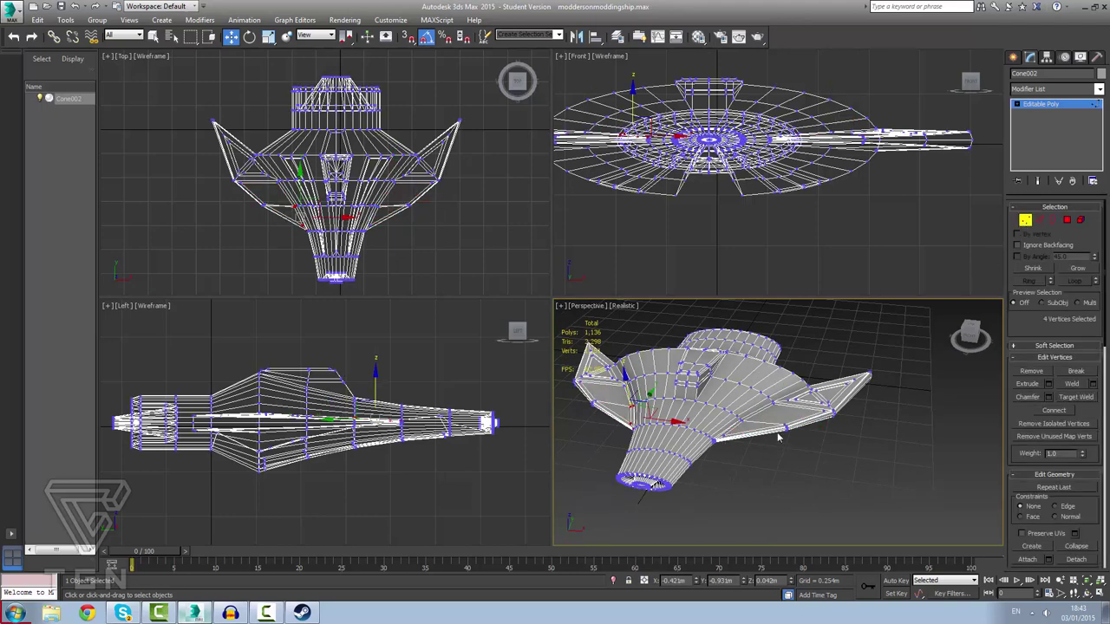
{"action": "scroll", "coordinate": [770, 416], "scroll_direction": "up", "scroll_amount": 3}
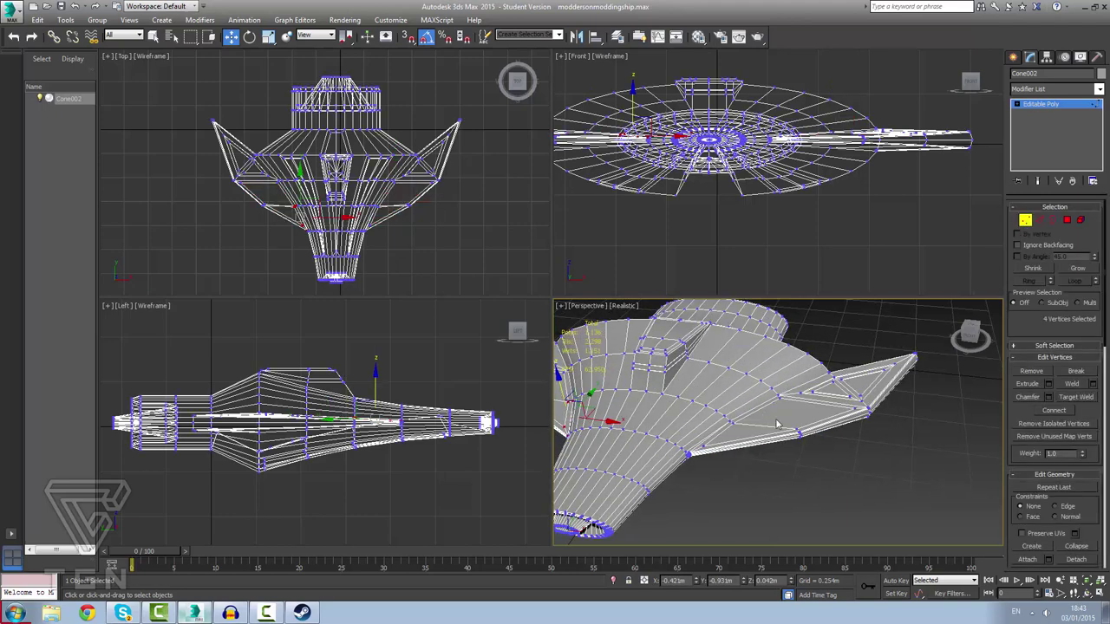
{"action": "scroll", "coordinate": [775, 418], "scroll_direction": "up", "scroll_amount": 5}
{"action": "middle_click_drag", "start_coordinate": [778, 424], "coordinate": [894, 403], "text": "alt"}
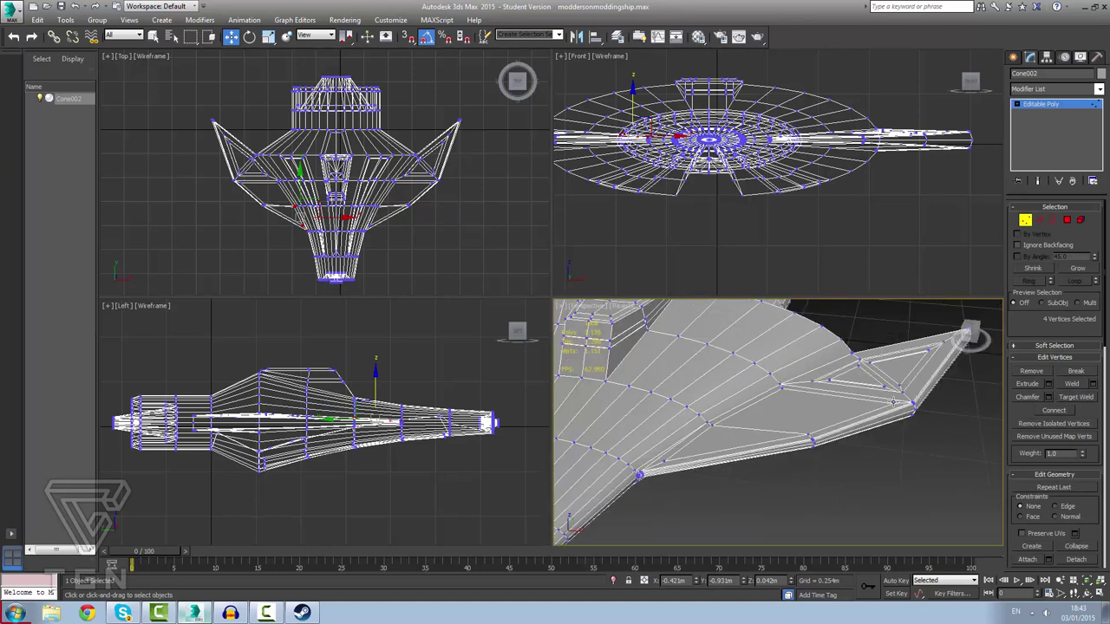
{"action": "left_click", "coordinate": [894, 402]}
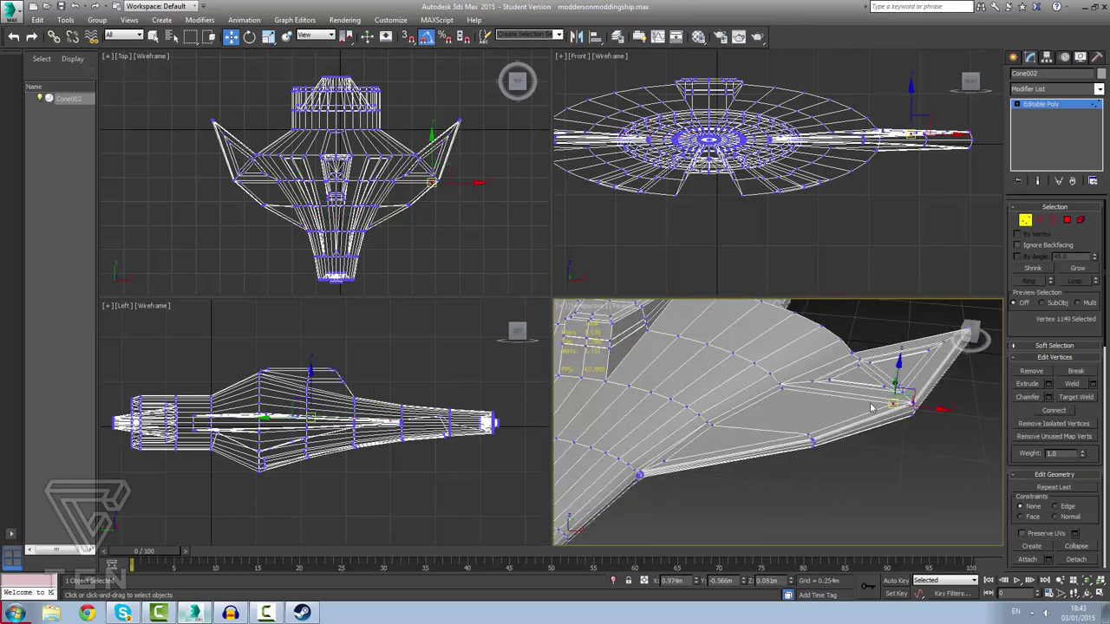
{"action": "left_click", "coordinate": [666, 464]}
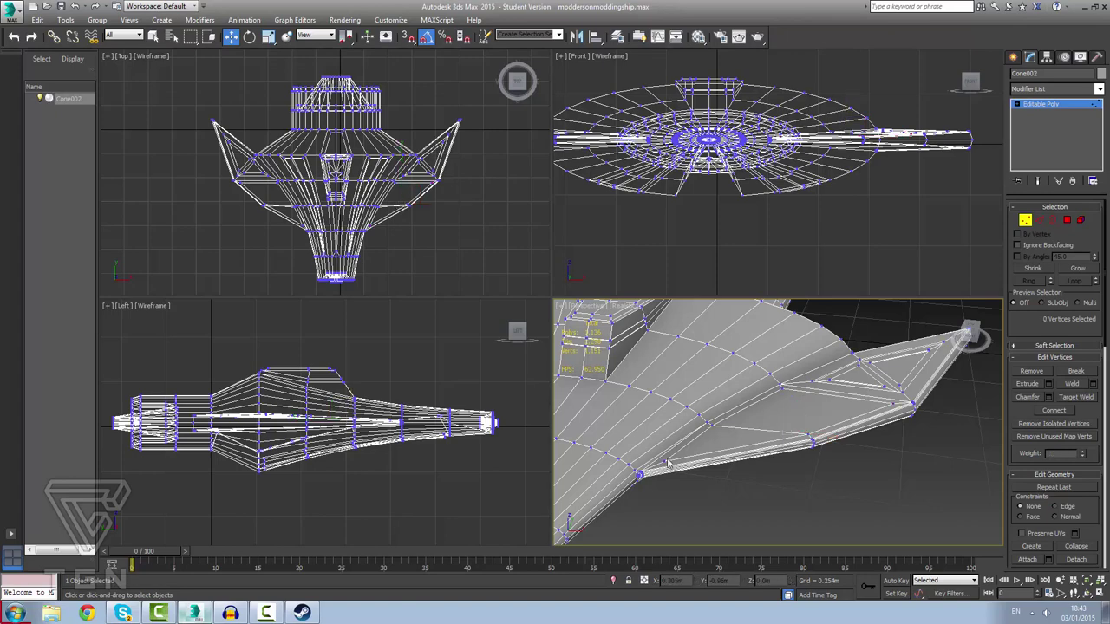
{"action": "left_click", "coordinate": [661, 468]}
{"action": "middle_click_drag", "start_coordinate": [661, 468], "coordinate": [712, 450], "text": "alt"}
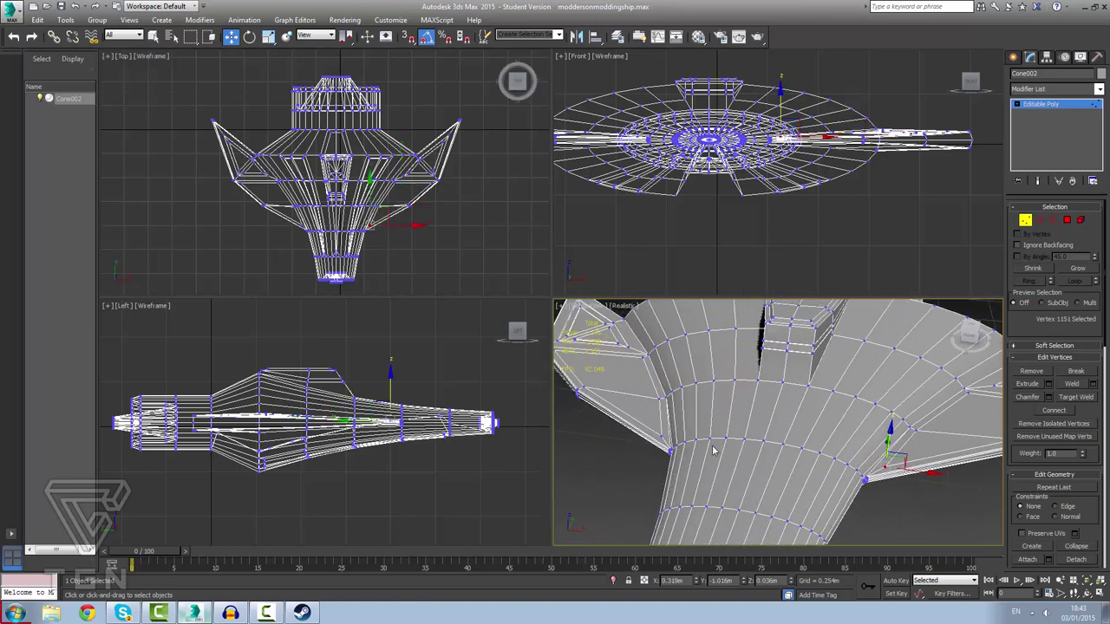
{"action": "left_click", "coordinate": [665, 437], "text": "ctrl"}
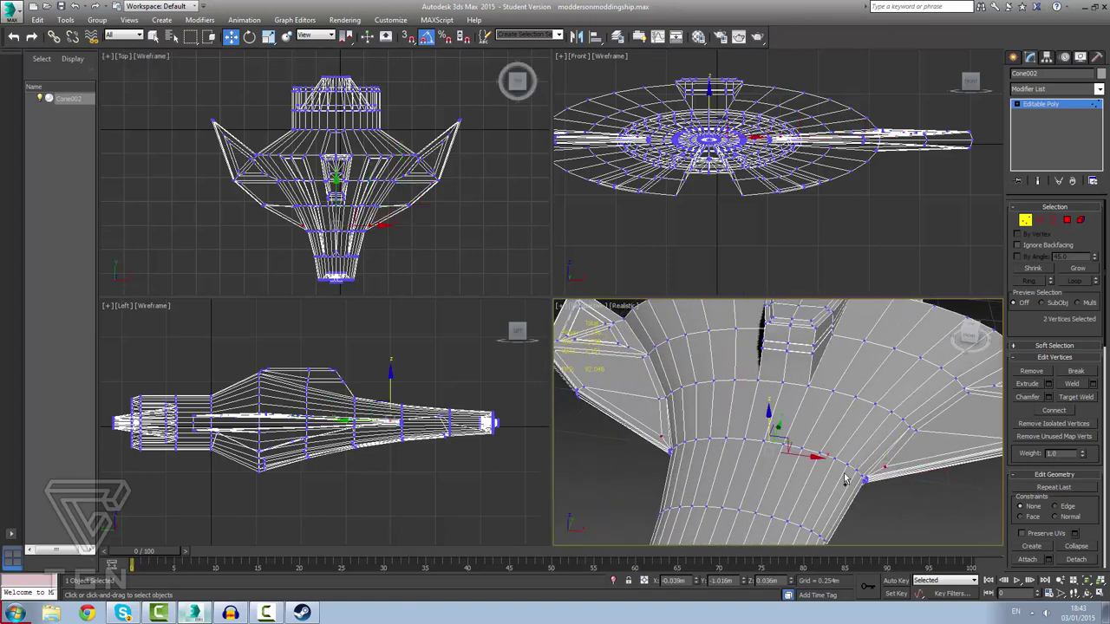
Chamfer the two selected narrow-corner vertices of the inset wing panels by 0.057 m.
{"action": "left_click", "coordinate": [1030, 397]}
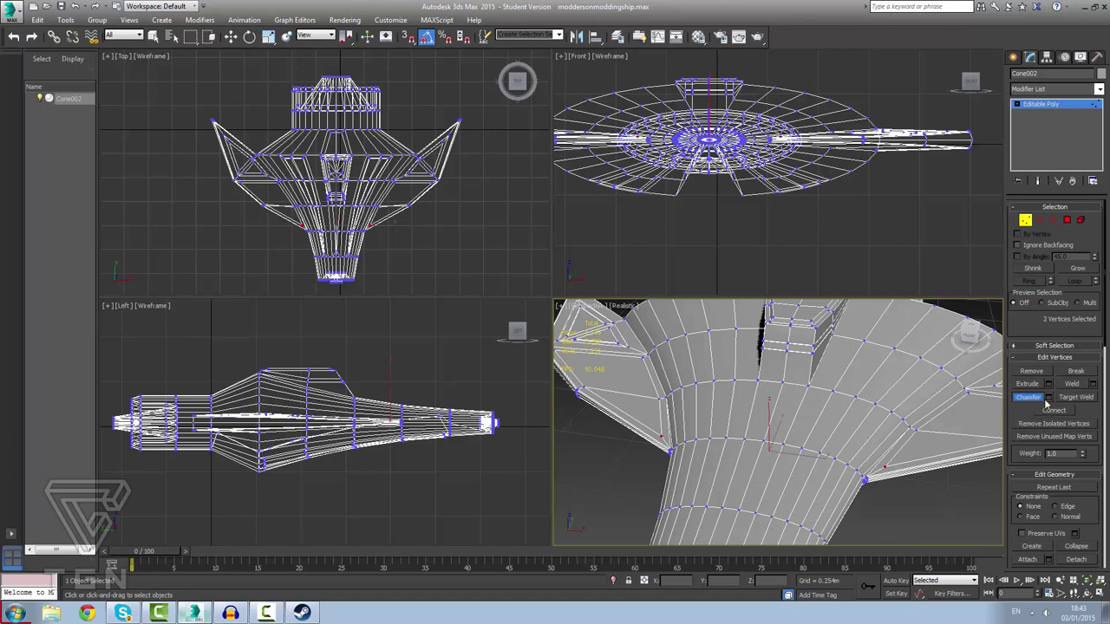
{"action": "left_click", "coordinate": [1048, 397]}
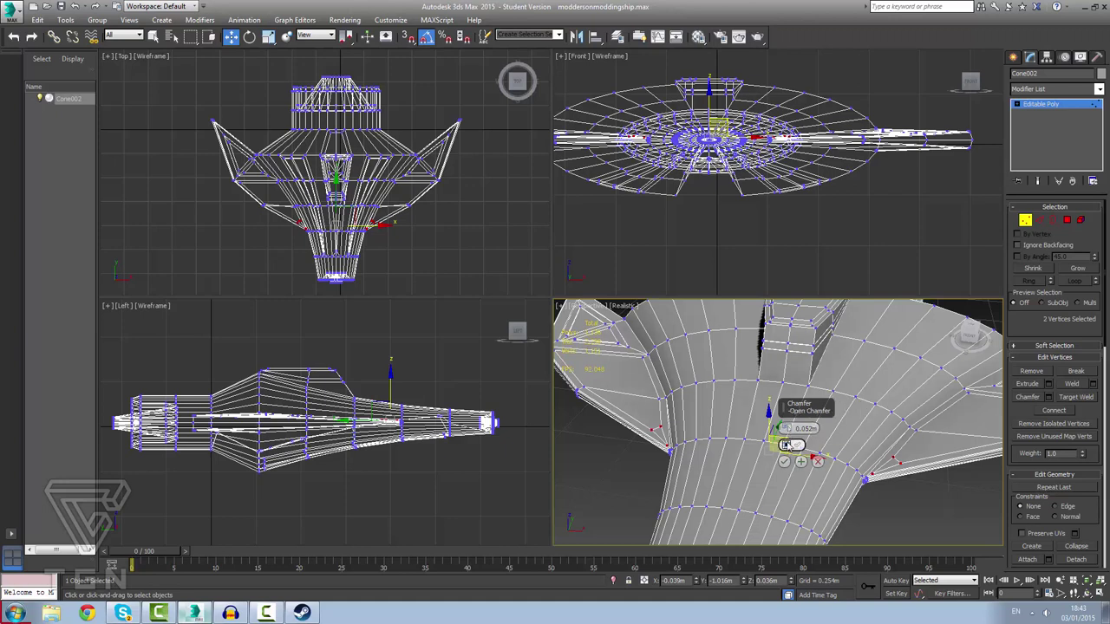
{"action": "left_click_drag", "start_coordinate": [784, 428], "coordinate": [785, 429]}
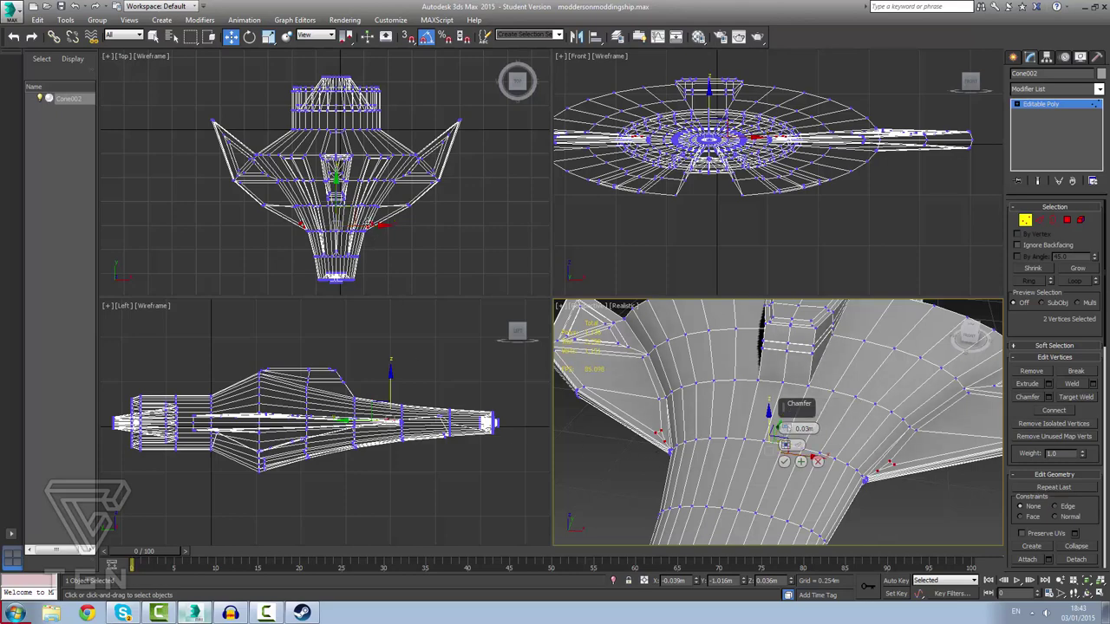
{"action": "scroll", "coordinate": [295, 232], "scroll_direction": "up", "scroll_amount": 10}
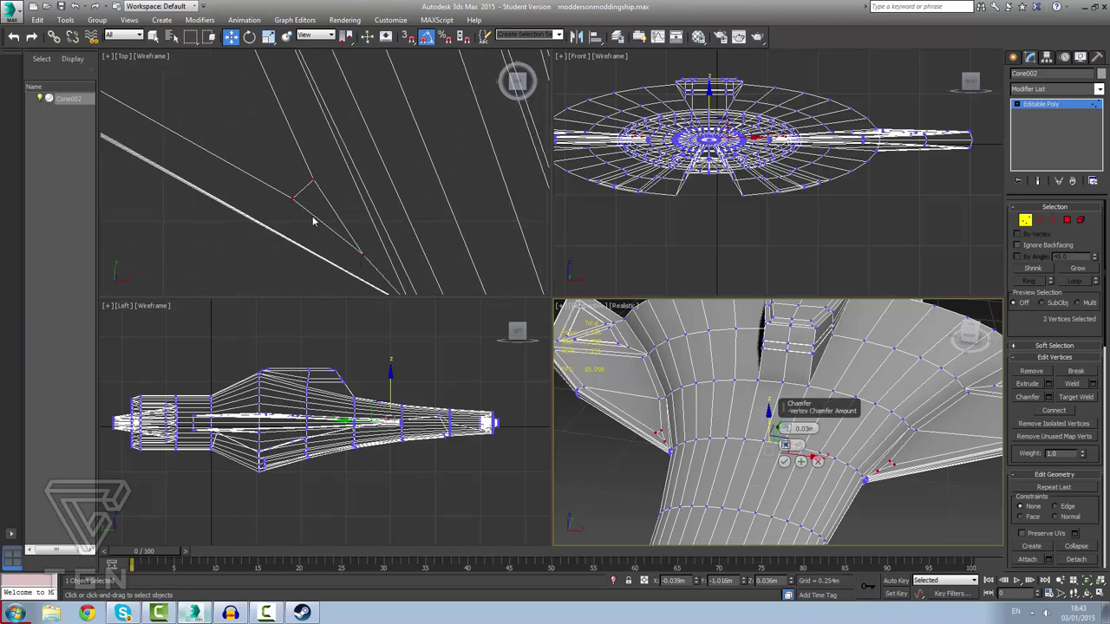
{"action": "scroll", "coordinate": [312, 221], "scroll_direction": "up", "scroll_amount": 3}
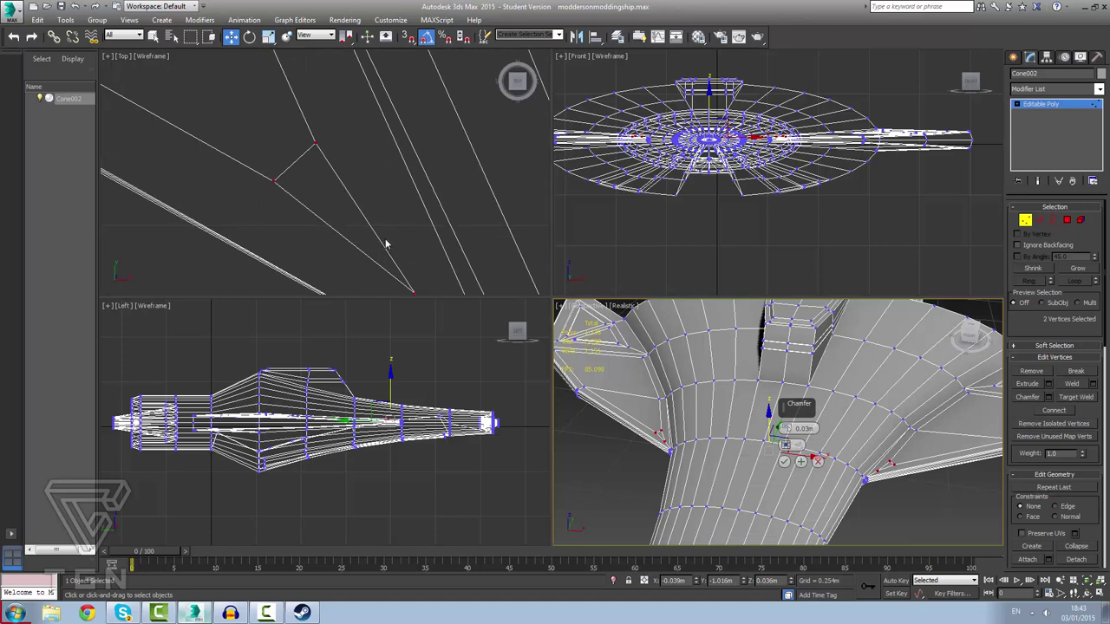
{"action": "middle_click_drag", "start_coordinate": [387, 244], "coordinate": [368, 182]}
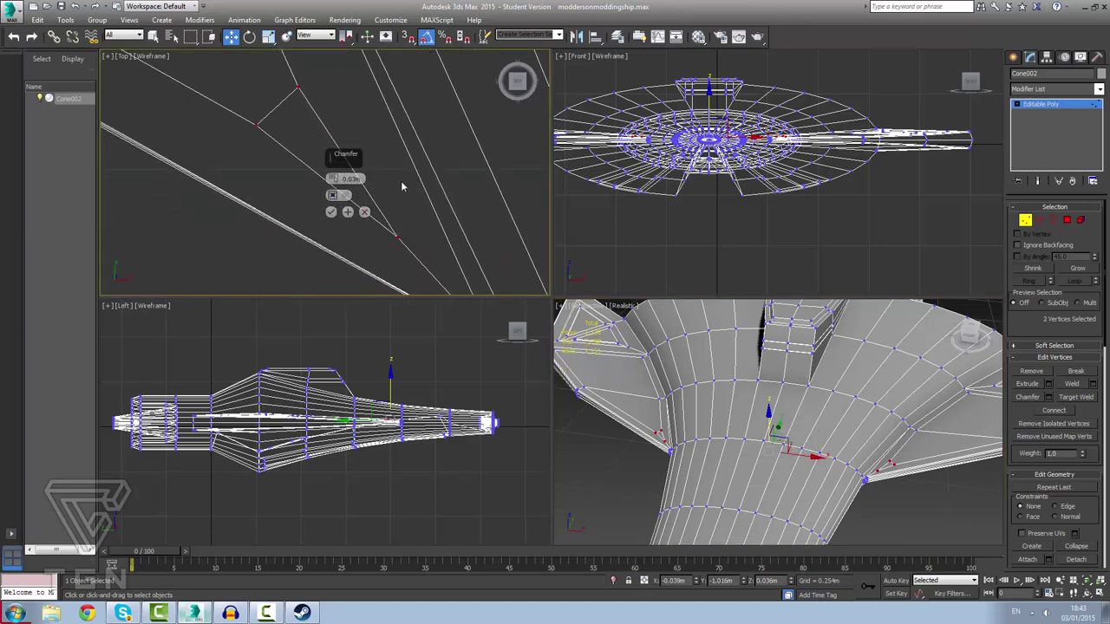
{"action": "scroll", "coordinate": [400, 180], "scroll_direction": "up", "scroll_amount": 2}
{"action": "scroll", "coordinate": [378, 208], "scroll_direction": "up", "scroll_amount": 2}
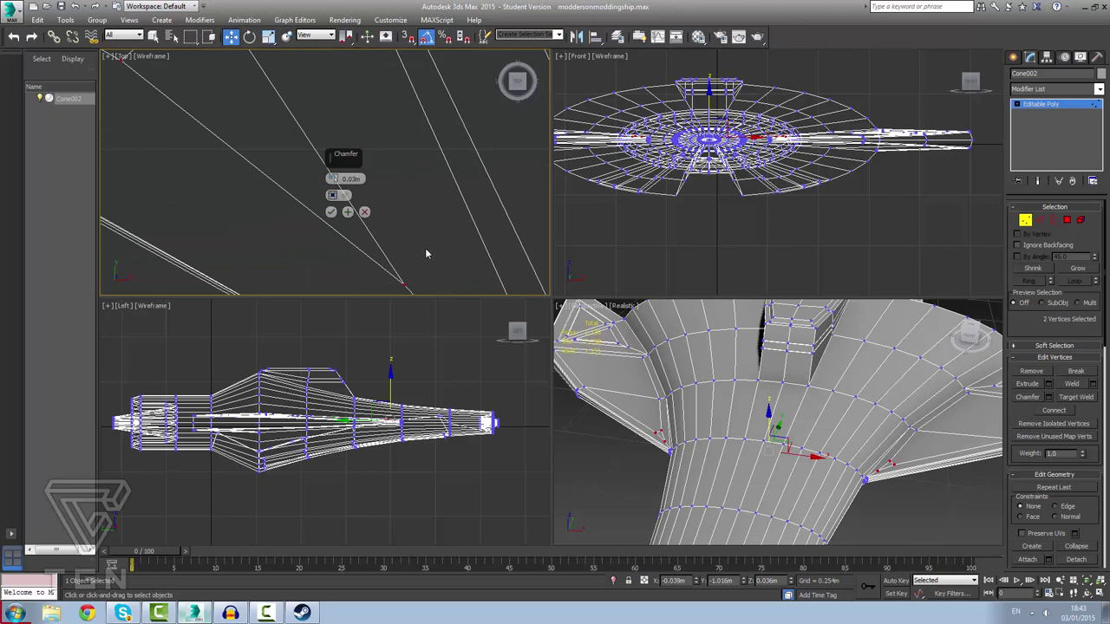
{"action": "scroll", "coordinate": [427, 247], "scroll_direction": "down", "scroll_amount": 5}
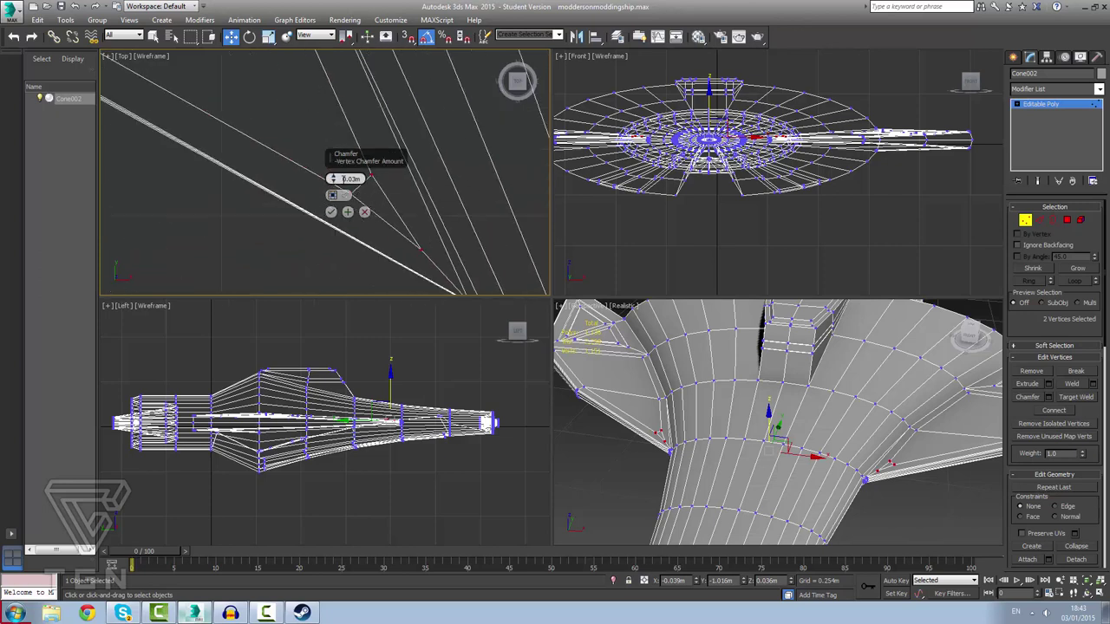
{"action": "left_click_drag", "start_coordinate": [332, 178], "coordinate": [322, 139]}
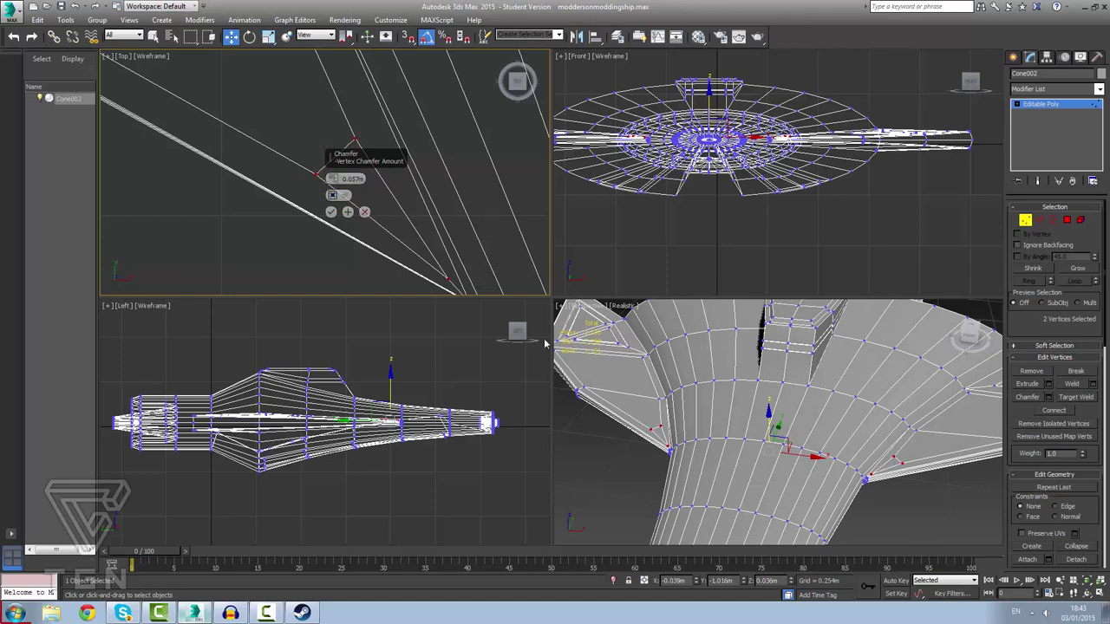
{"action": "scroll", "coordinate": [858, 385], "scroll_direction": "down", "scroll_amount": 4}
{"action": "scroll", "coordinate": [888, 391], "scroll_direction": "up", "scroll_amount": 2}
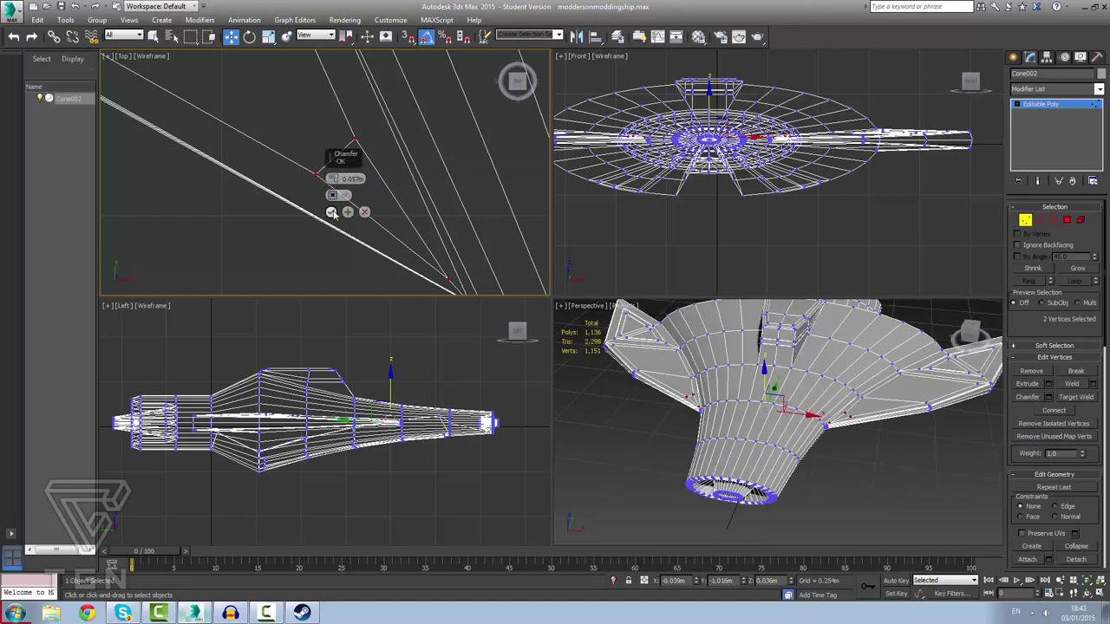
{"action": "key", "text": "Return"}
Select the chamfer vertex closest to the hull on each wing.
{"action": "scroll", "coordinate": [861, 436], "scroll_direction": "up", "scroll_amount": 5}
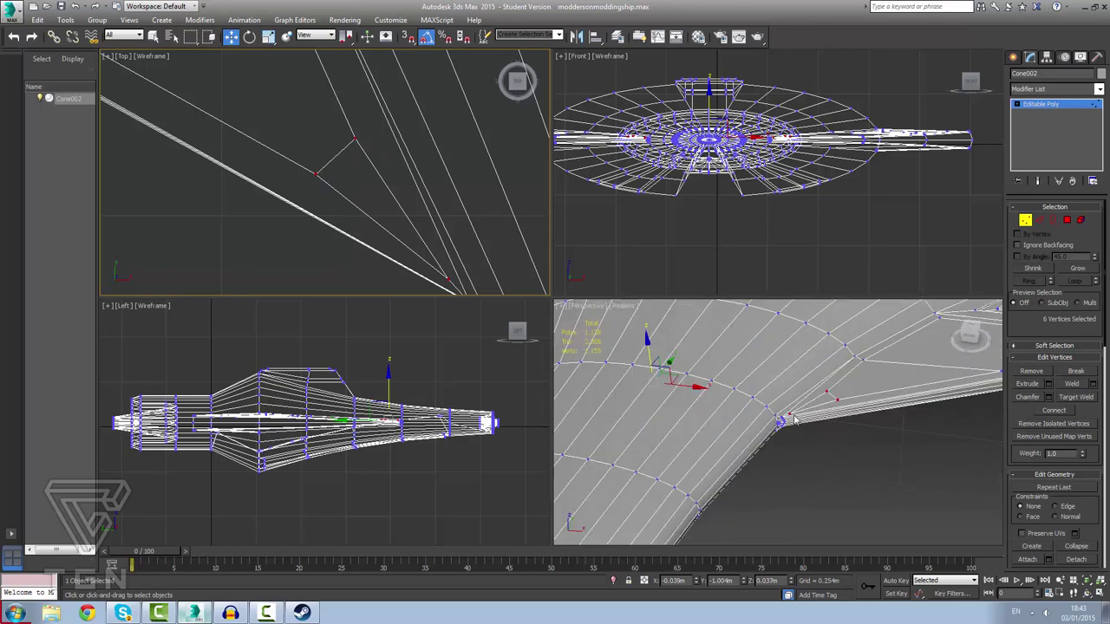
{"action": "left_click", "coordinate": [783, 422]}
{"action": "middle_click_drag", "start_coordinate": [839, 435], "coordinate": [660, 422], "text": "alt"}
{"action": "left_click", "coordinate": [694, 421], "text": "ctrl"}
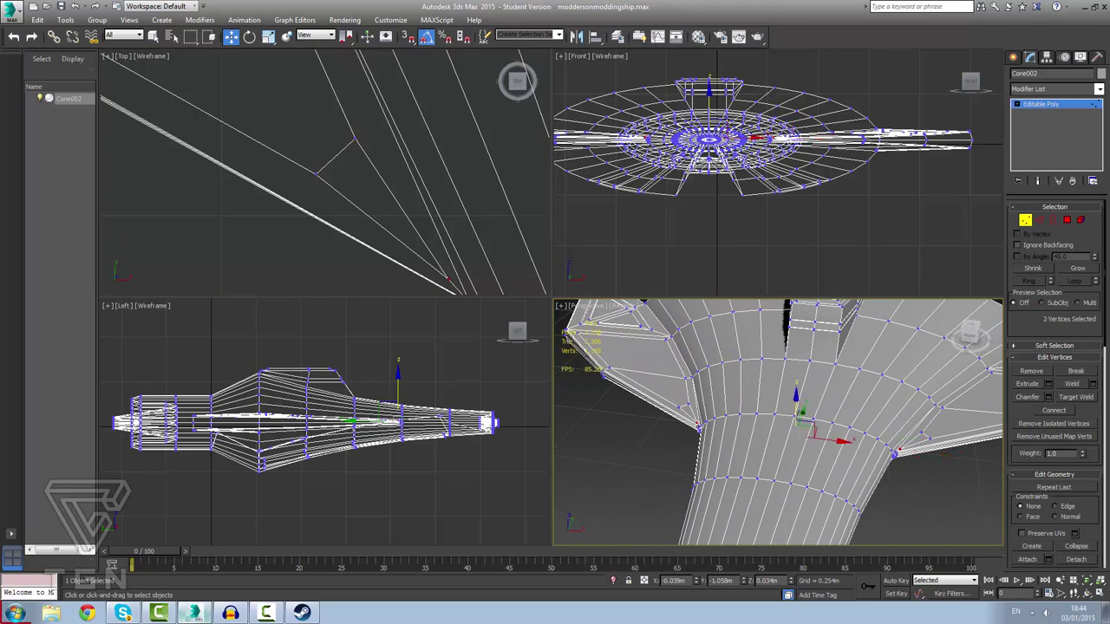
{"action": "scroll", "coordinate": [688, 414], "scroll_direction": "up", "scroll_amount": 3}
{"action": "scroll", "coordinate": [799, 444], "scroll_direction": "down", "scroll_amount": 1}
{"action": "scroll", "coordinate": [886, 452], "scroll_direction": "down", "scroll_amount": 4}
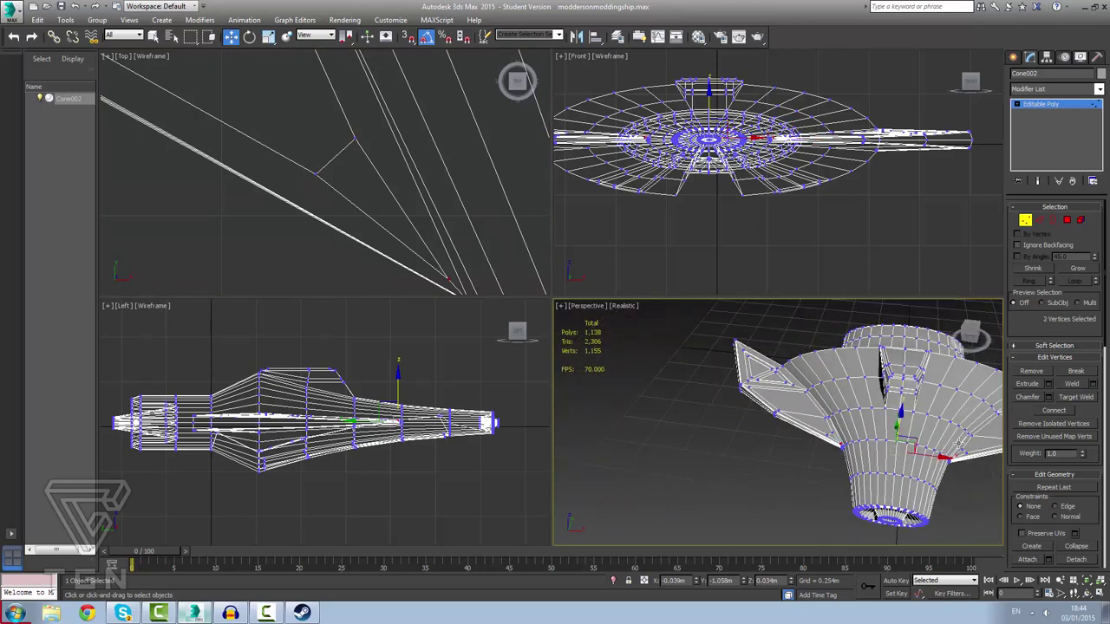
{"action": "scroll", "coordinate": [957, 446], "scroll_direction": "up", "scroll_amount": 3}
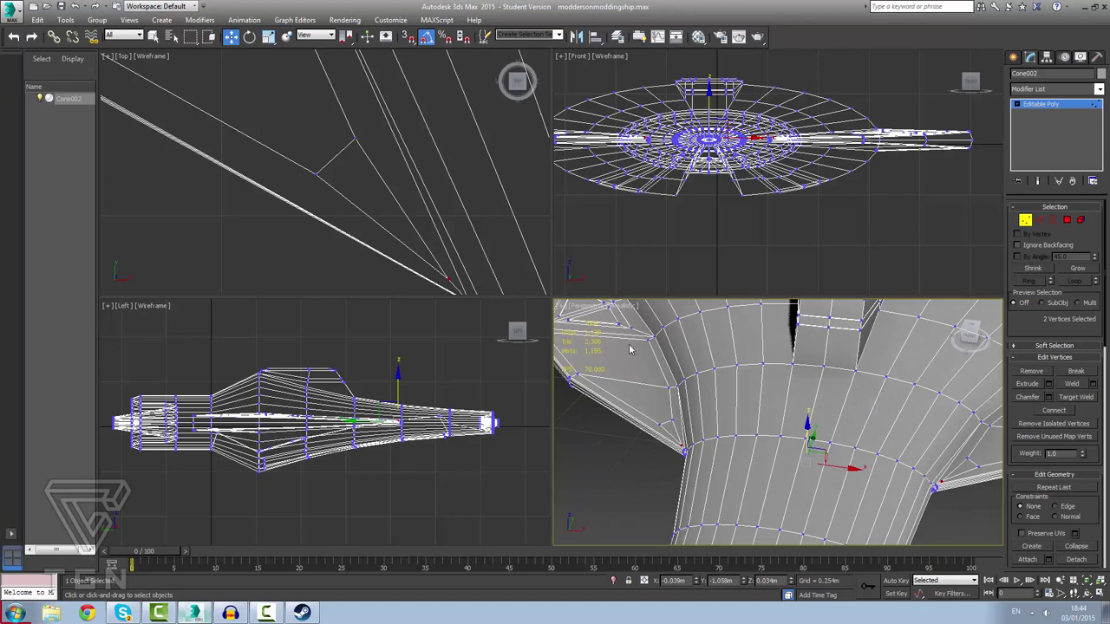
Move the outer chamfer vertex of both wing panels along Y to about -0.965 m, level with the neighbouring chamfer vertices.
{"action": "left_click", "coordinate": [317, 174]}
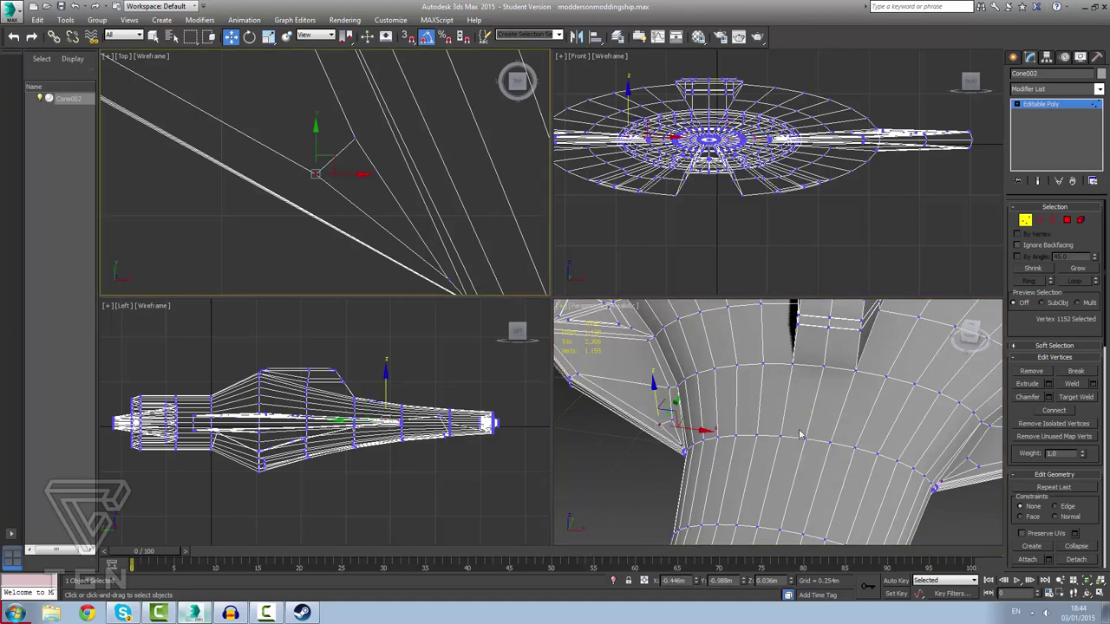
{"action": "middle_click_drag", "start_coordinate": [799, 433], "coordinate": [675, 420]}
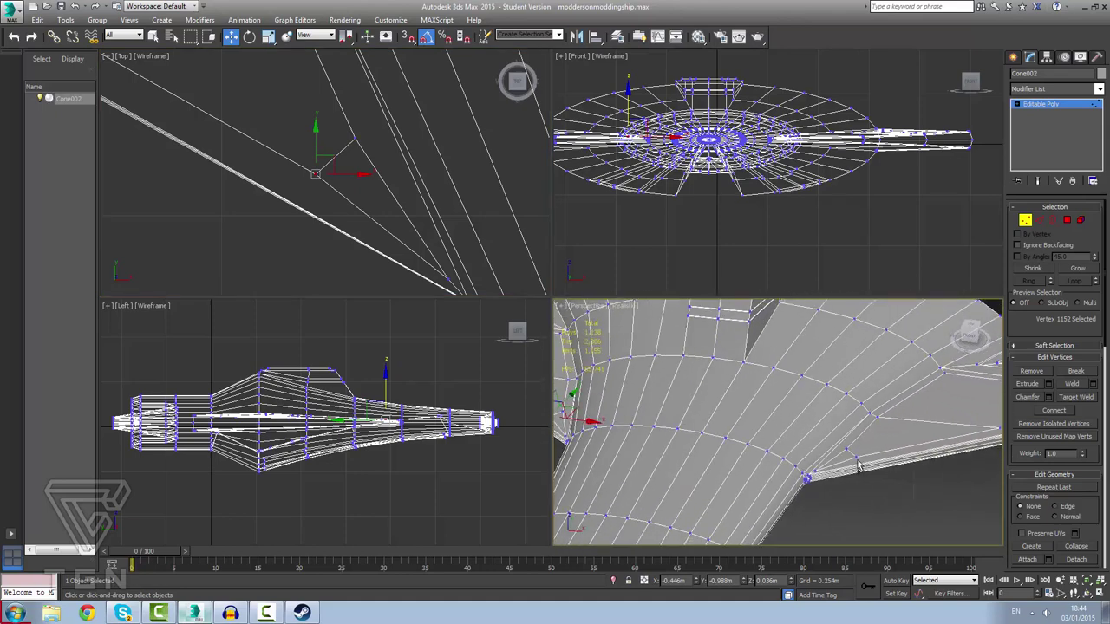
{"action": "left_click", "coordinate": [855, 457], "text": "ctrl"}
{"action": "middle_click_drag", "start_coordinate": [794, 453], "coordinate": [874, 458]}
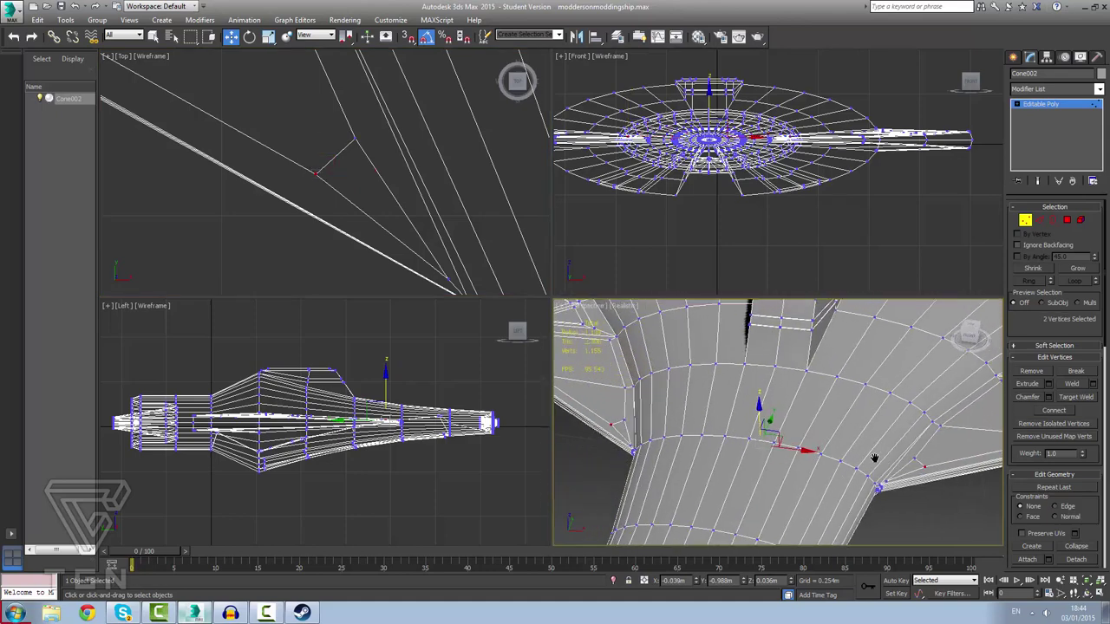
{"action": "right_click", "coordinate": [923, 467]}
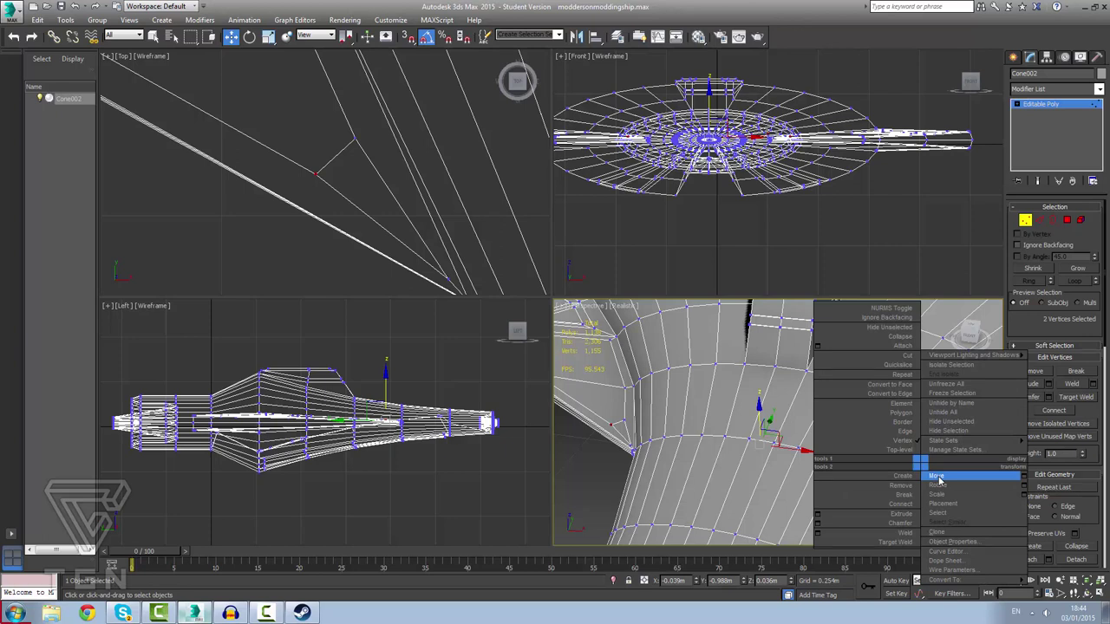
{"action": "left_click", "coordinate": [937, 477]}
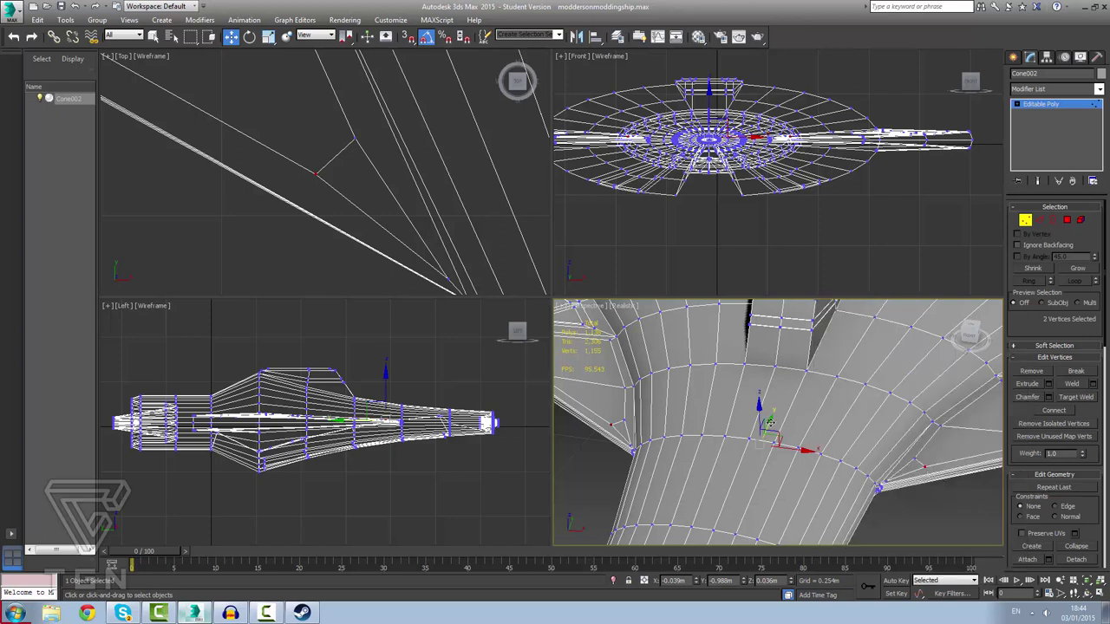
{"action": "left_click_drag", "start_coordinate": [768, 424], "coordinate": [768, 426]}
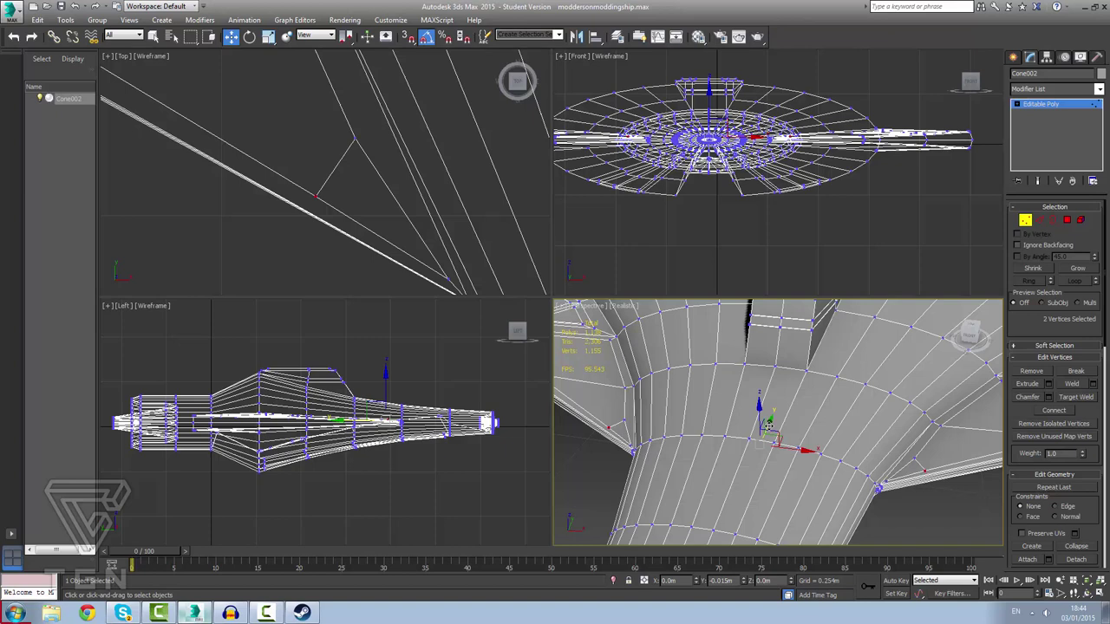
{"action": "left_click_drag", "start_coordinate": [768, 425], "coordinate": [770, 417]}
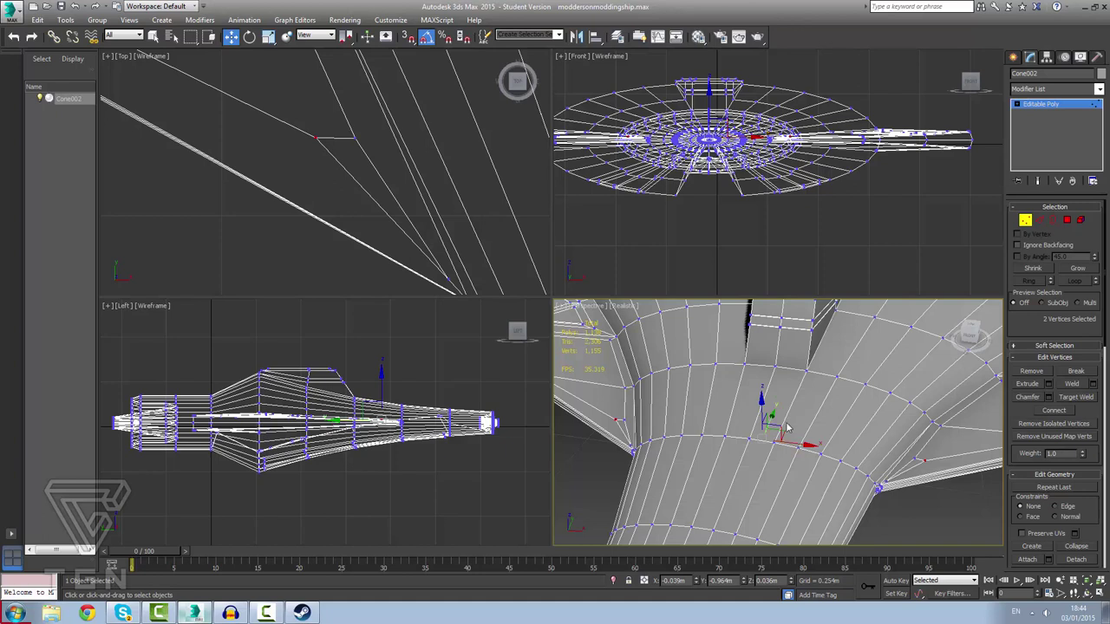
{"action": "left_click_drag", "start_coordinate": [774, 414], "coordinate": [779, 412]}
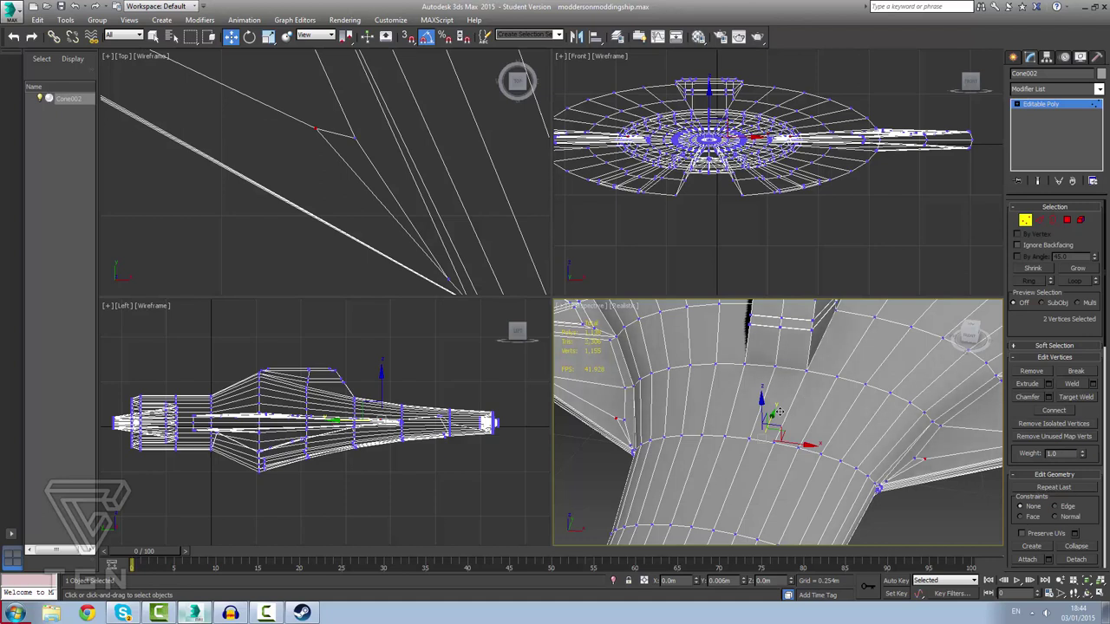
{"action": "left_click_drag", "start_coordinate": [778, 411], "coordinate": [824, 420]}
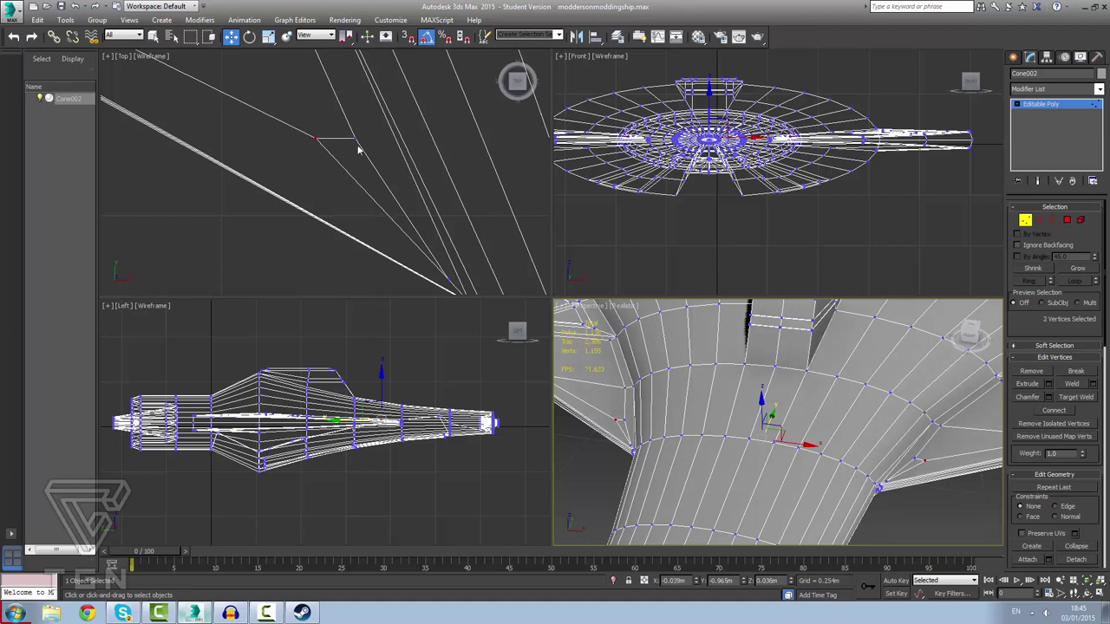
Select the four inset panel polygons on the two wings' upper surfaces, leaving out the small corner triangles.
{"action": "scroll", "coordinate": [827, 404], "scroll_direction": "up", "scroll_amount": 5}
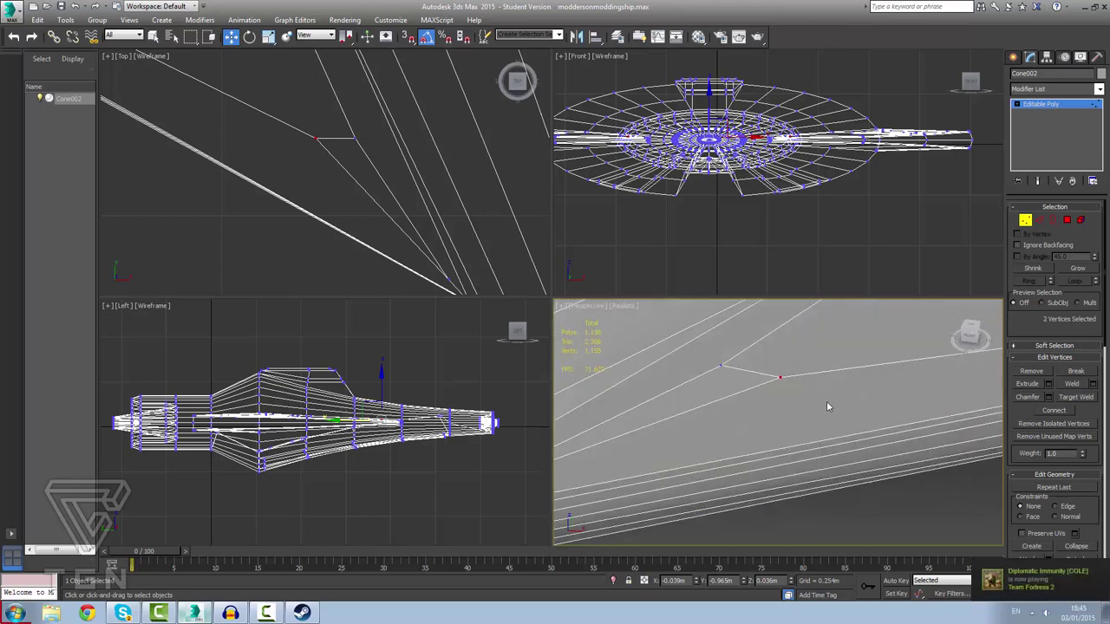
{"action": "middle_click_drag", "start_coordinate": [813, 385], "coordinate": [956, 460]}
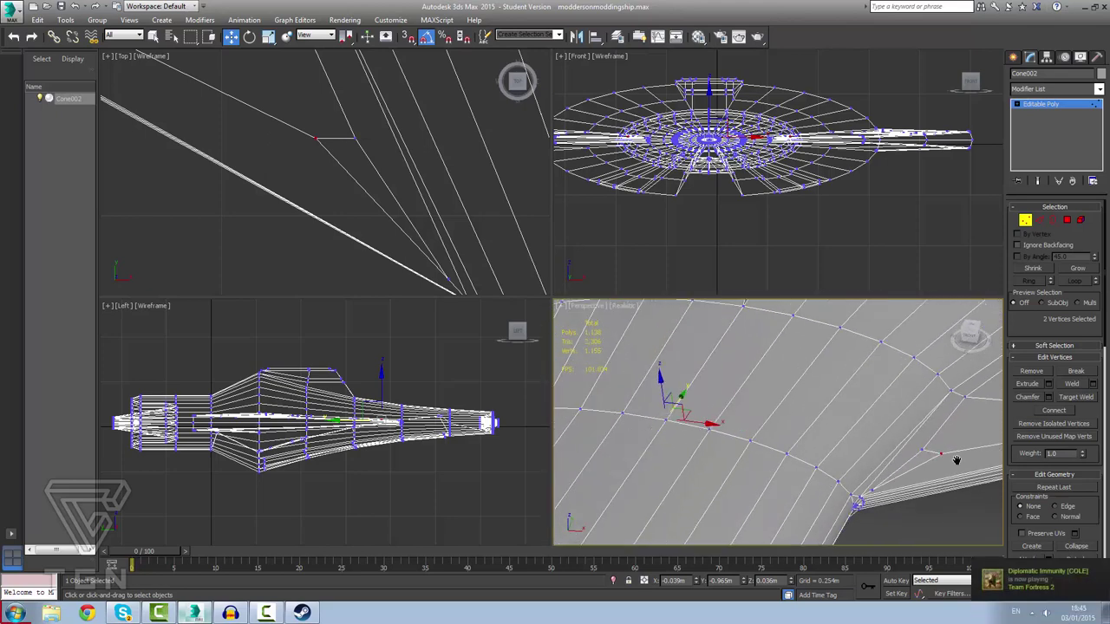
{"action": "left_click", "coordinate": [1068, 220]}
{"action": "left_click", "coordinate": [914, 466]}
{"action": "scroll", "coordinate": [914, 467], "scroll_direction": "down", "scroll_amount": 6}
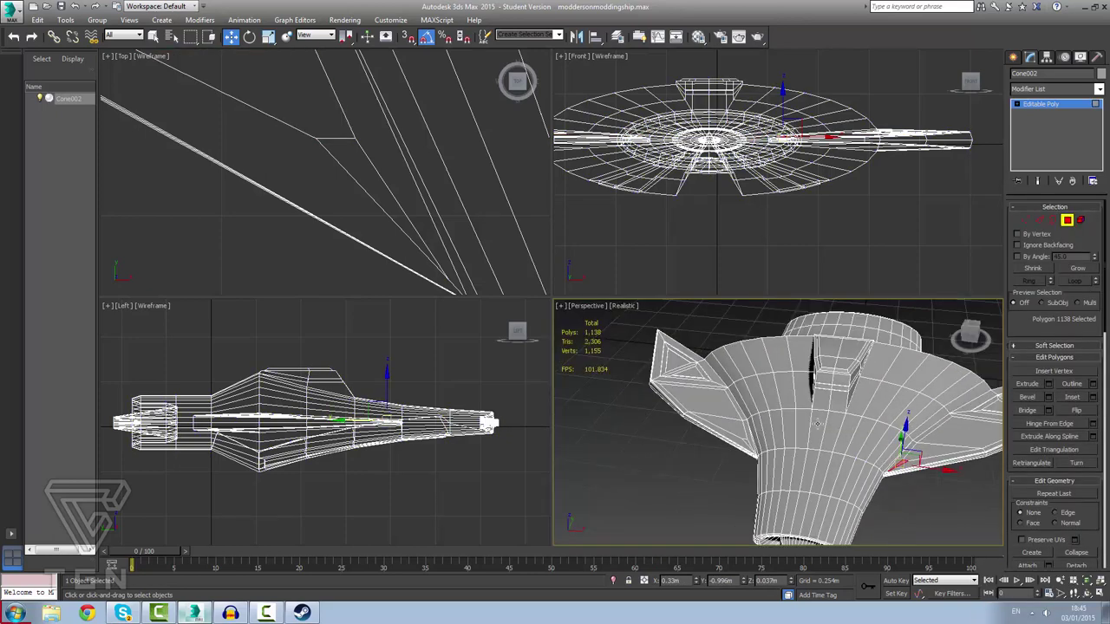
{"action": "scroll", "coordinate": [746, 442], "scroll_direction": "up", "scroll_amount": 5}
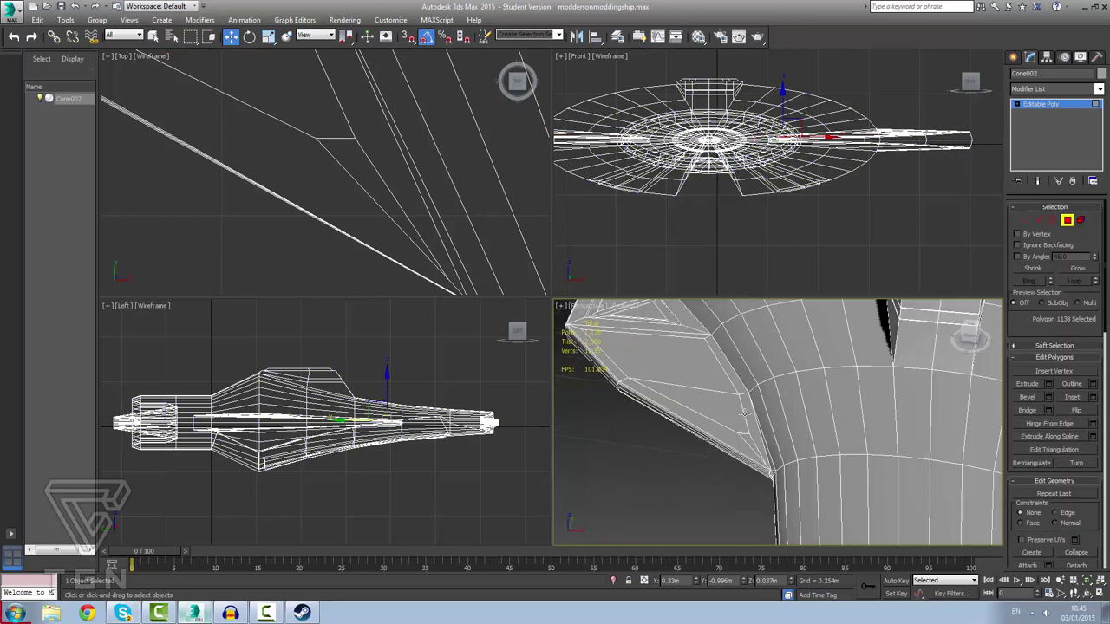
{"action": "left_click", "coordinate": [721, 409], "text": "ctrl"}
{"action": "scroll", "coordinate": [936, 432], "scroll_direction": "down", "scroll_amount": 5}
{"action": "scroll", "coordinate": [974, 435], "scroll_direction": "up", "scroll_amount": 2}
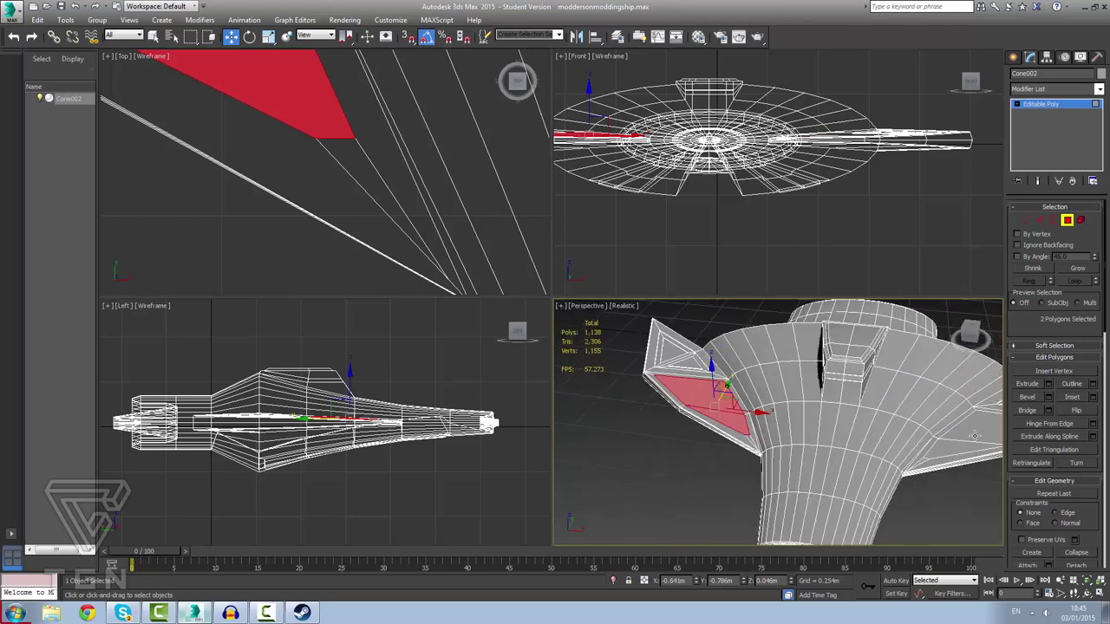
{"action": "left_click", "coordinate": [975, 436], "text": "ctrl"}
{"action": "left_click", "coordinate": [960, 451], "text": "ctrl"}
{"action": "scroll", "coordinate": [987, 439], "scroll_direction": "down", "scroll_amount": 4}
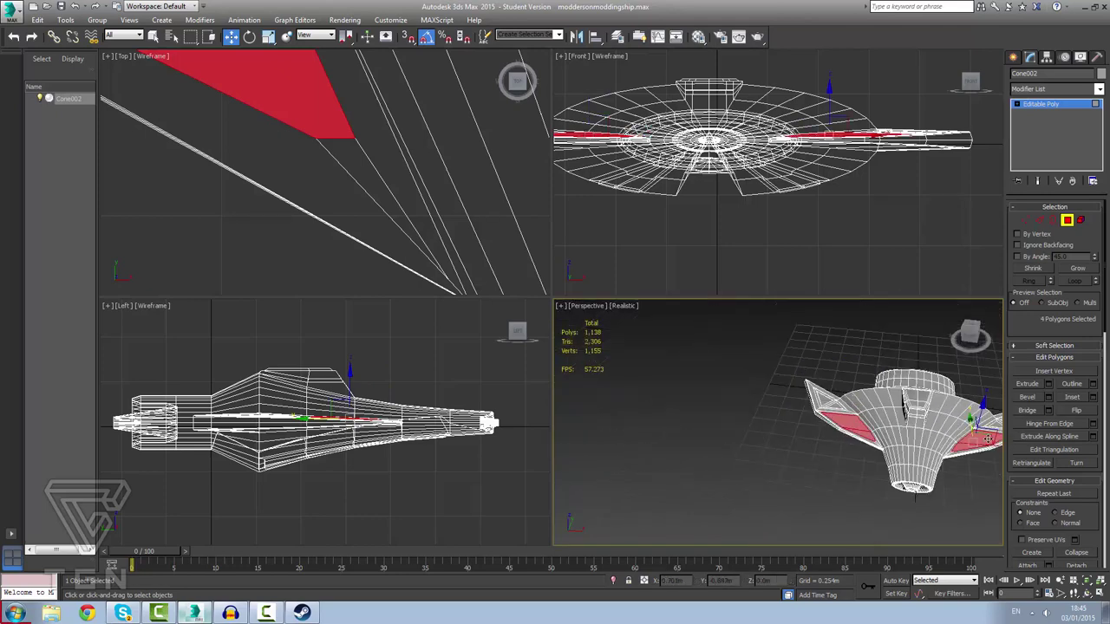
{"action": "scroll", "coordinate": [987, 439], "scroll_direction": "up", "scroll_amount": 5}
{"action": "middle_click_drag", "start_coordinate": [969, 454], "coordinate": [951, 430], "text": "alt"}
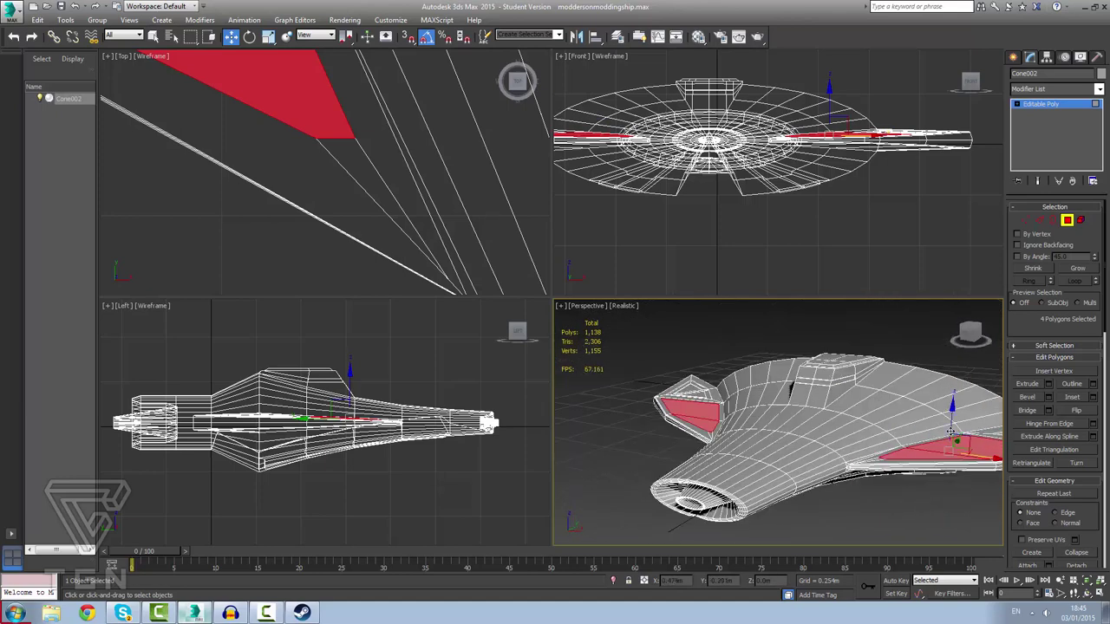
Extrude the four selected wing panel polygons slightly upward to form raised panels.
{"action": "left_click", "coordinate": [1026, 383]}
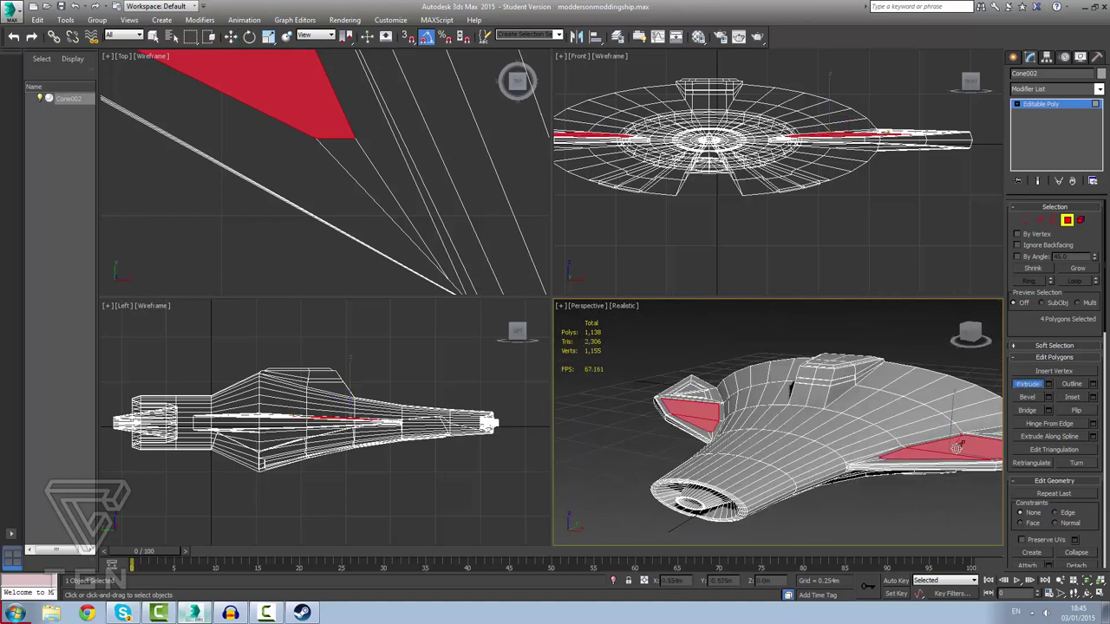
{"action": "left_click_drag", "start_coordinate": [957, 447], "coordinate": [956, 444]}
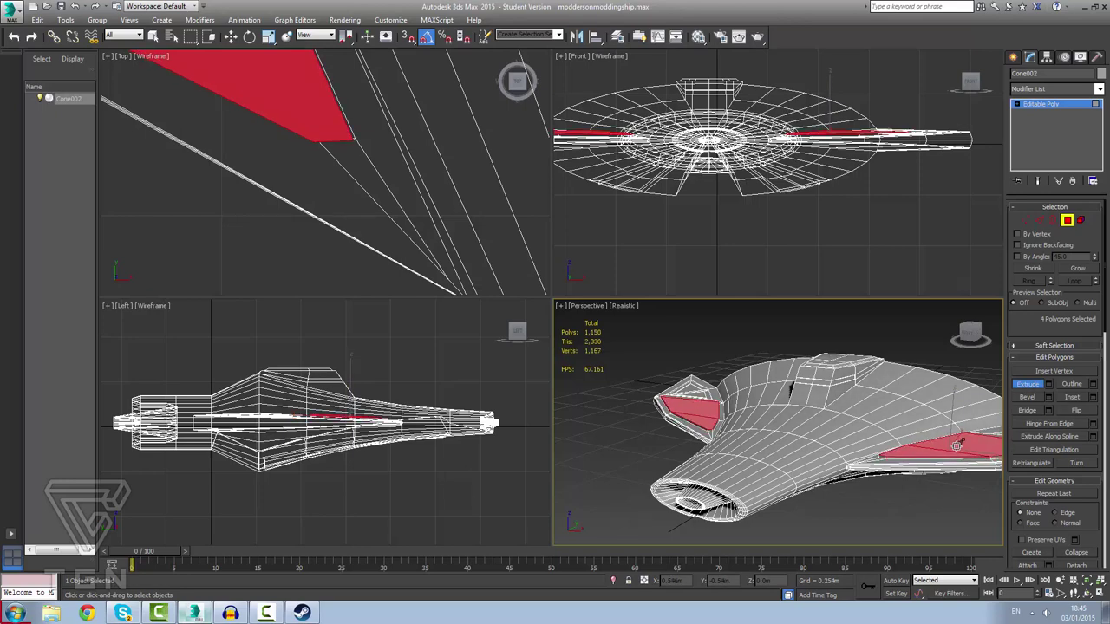
{"action": "scroll", "coordinate": [958, 447], "scroll_direction": "up", "scroll_amount": 5}
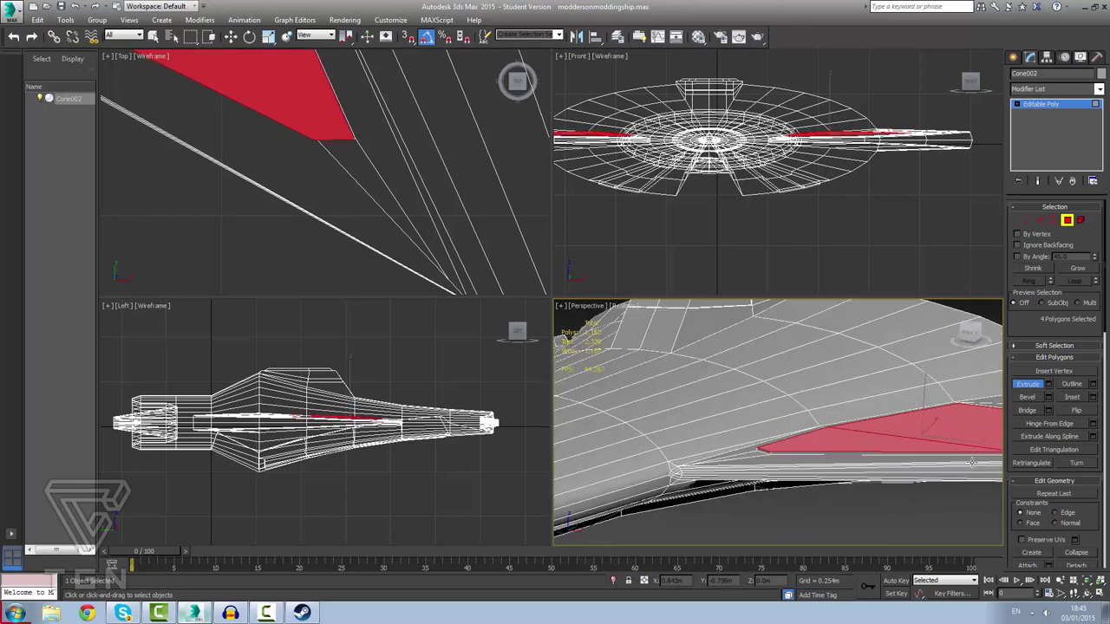
{"action": "scroll", "coordinate": [949, 453], "scroll_direction": "up", "scroll_amount": 4}
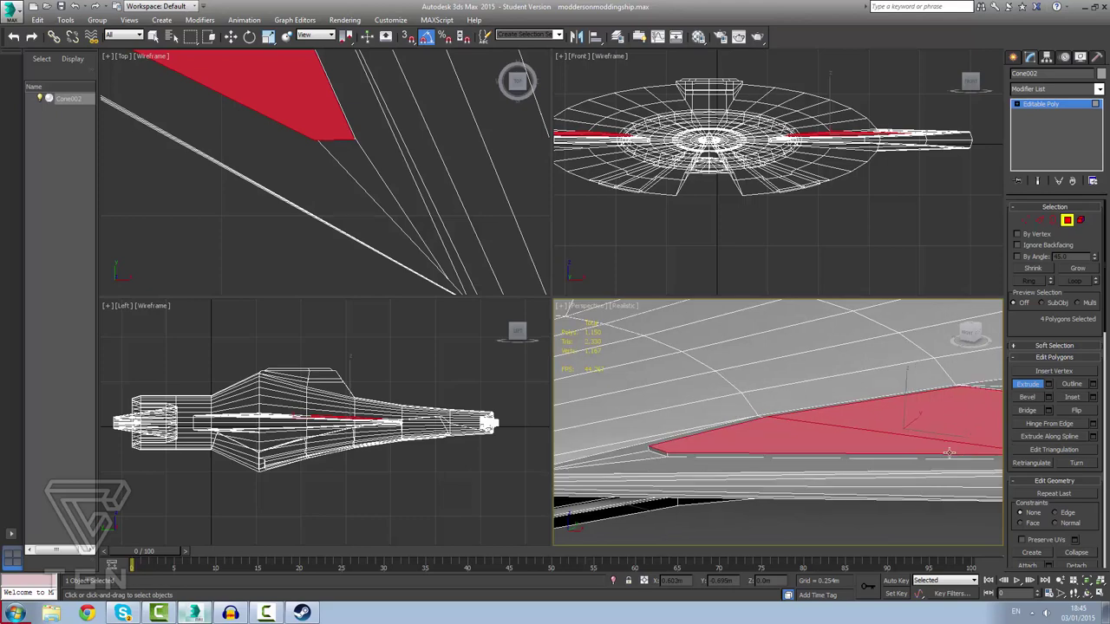
{"action": "scroll", "coordinate": [944, 451], "scroll_direction": "down", "scroll_amount": 3}
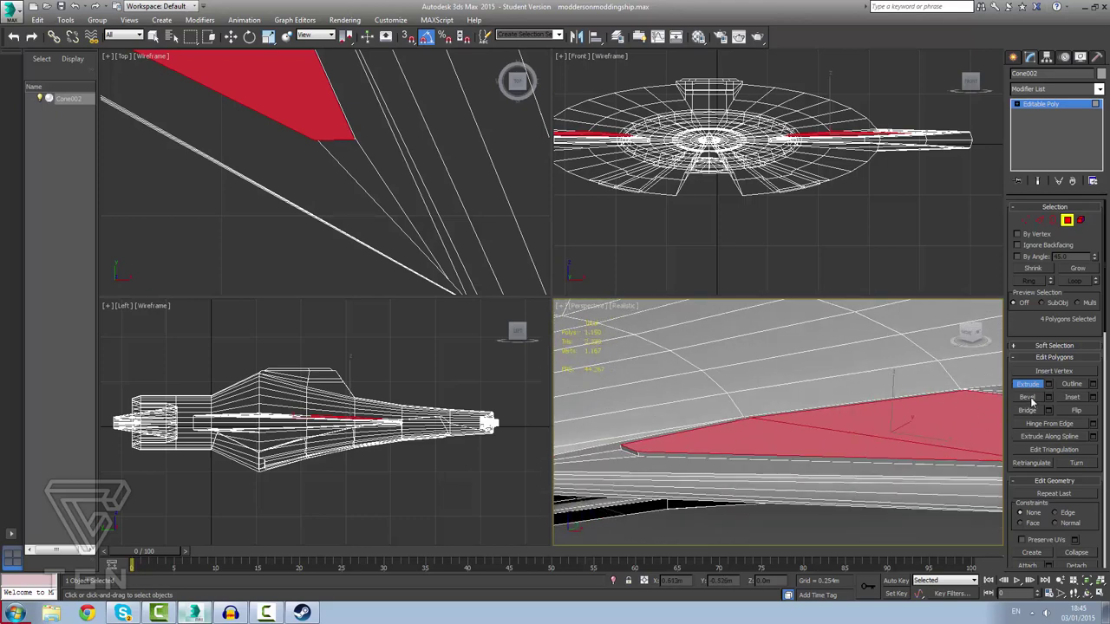
Check the raised wing panels from several sides and clear the polygon selection.
{"action": "middle_click_drag", "start_coordinate": [716, 437], "coordinate": [532, 403]}
{"action": "scroll", "coordinate": [685, 366], "scroll_direction": "down", "scroll_amount": 6}
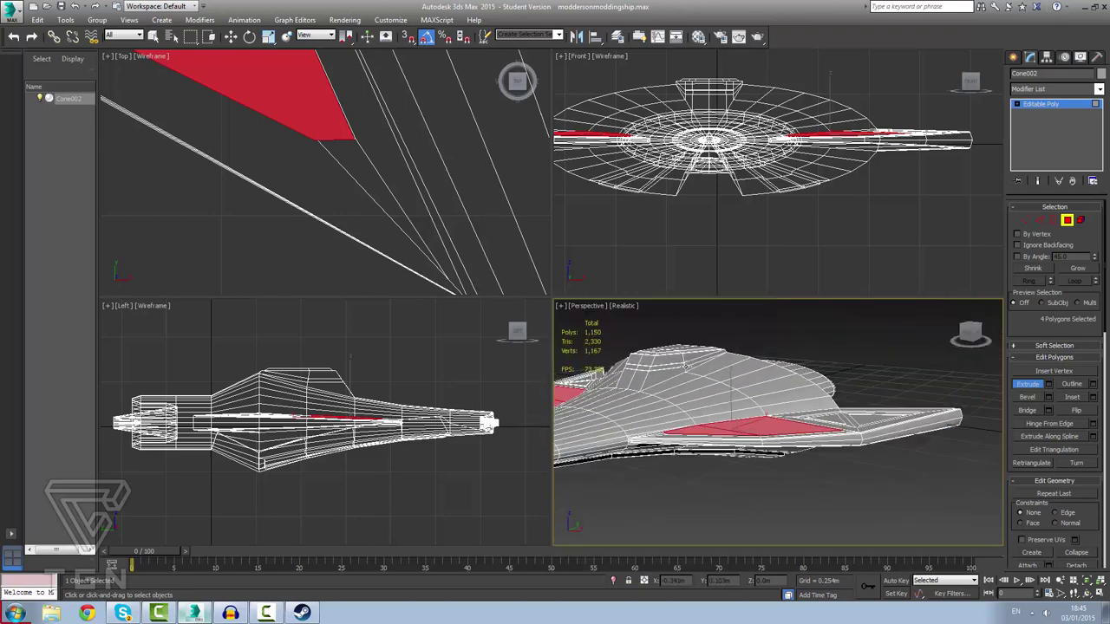
{"action": "middle_click_drag", "start_coordinate": [683, 370], "coordinate": [805, 299], "text": "alt"}
{"action": "middle_click_drag", "start_coordinate": [763, 356], "coordinate": [553, 360], "text": "alt"}
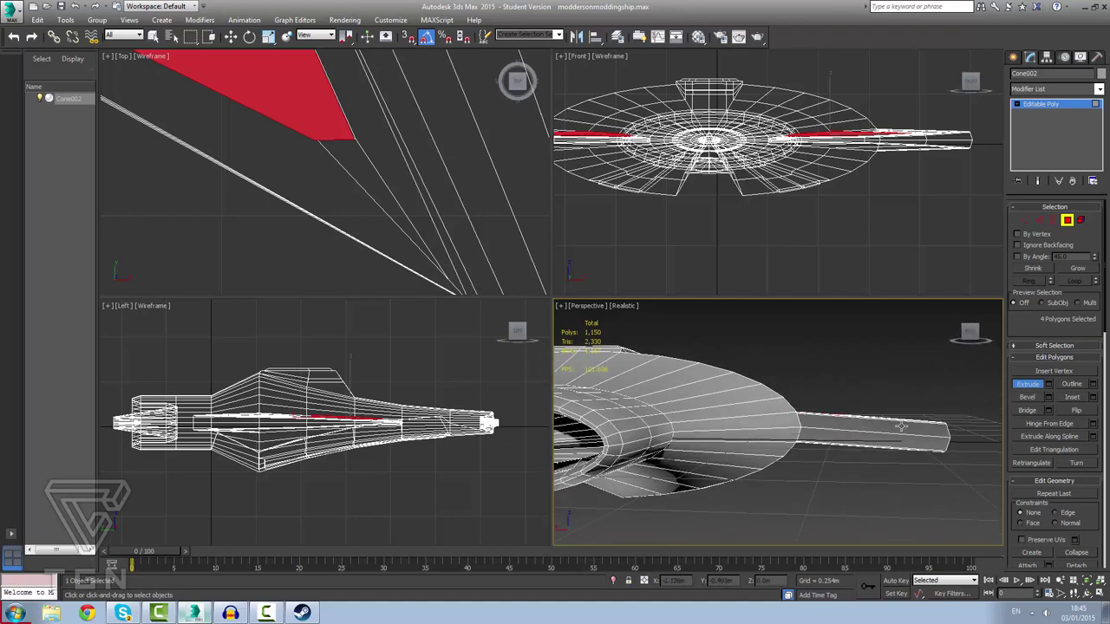
{"action": "middle_click_drag", "start_coordinate": [884, 359], "coordinate": [741, 376], "text": "alt"}
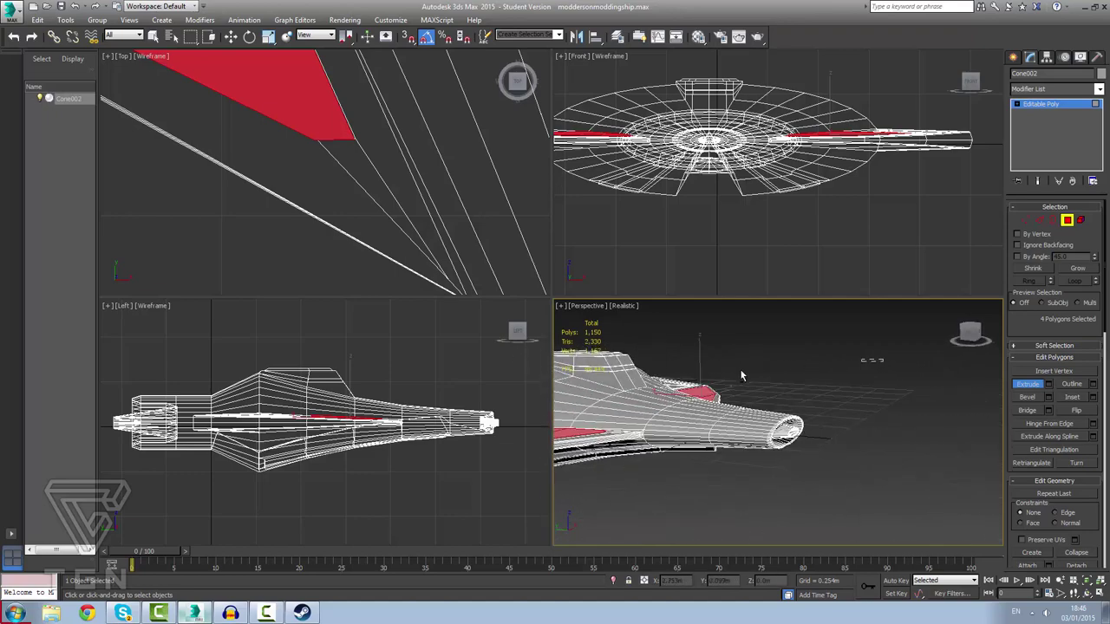
{"action": "left_click", "coordinate": [848, 362]}
{"action": "middle_click_drag", "start_coordinate": [862, 351], "coordinate": [835, 363], "text": "alt"}
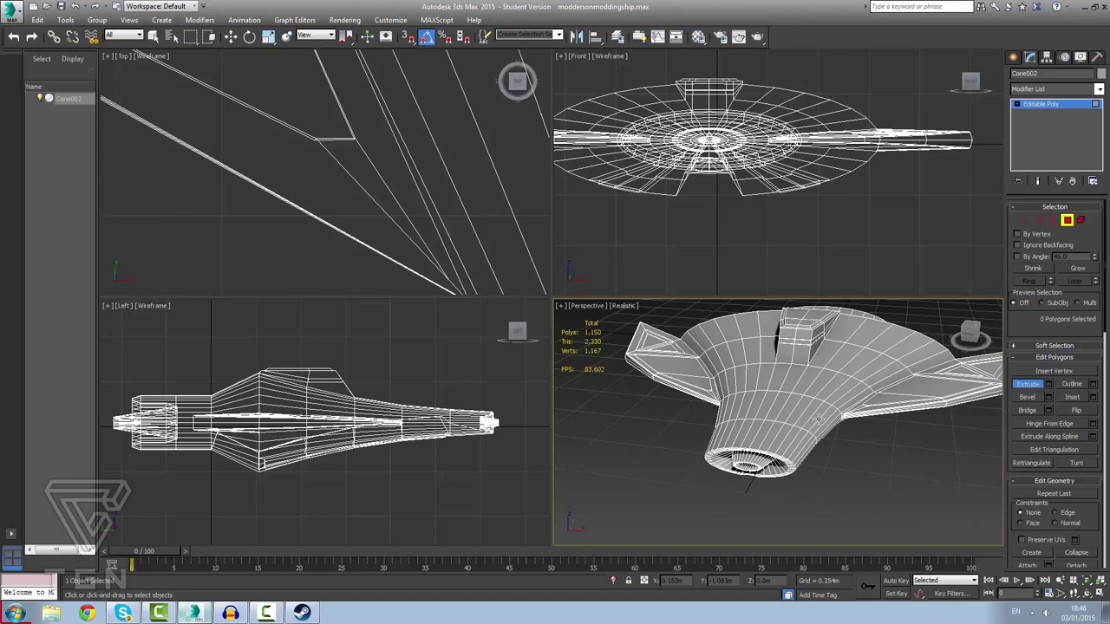
Examine where the wings meet the hull, close up and from around the open end of the fuselage.
{"action": "scroll", "coordinate": [937, 375], "scroll_direction": "up", "scroll_amount": 5}
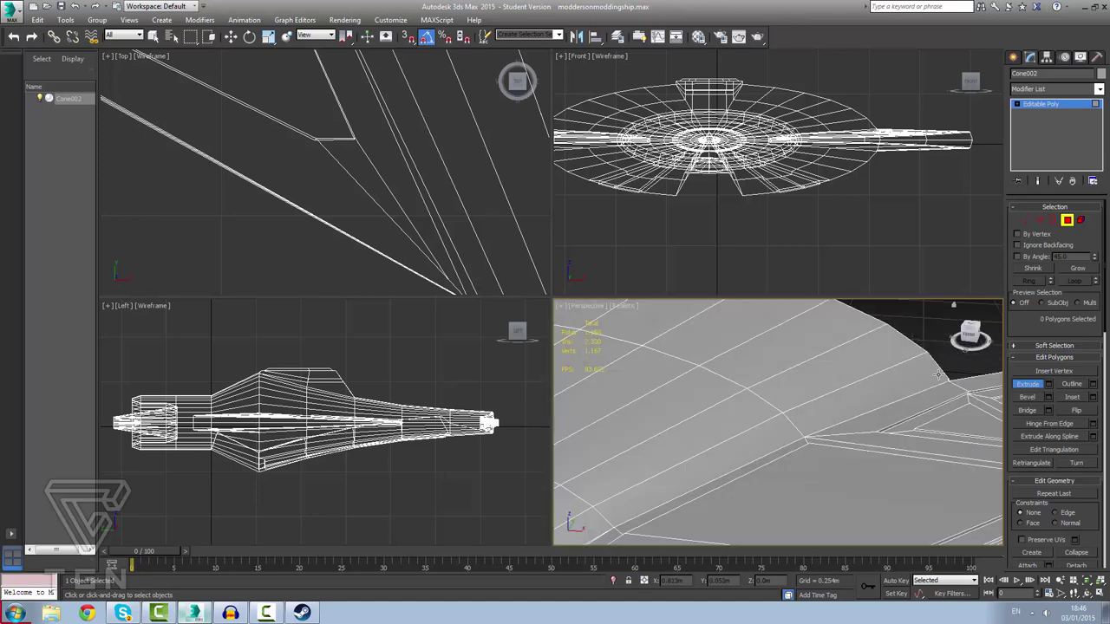
{"action": "scroll", "coordinate": [937, 375], "scroll_direction": "down", "scroll_amount": 5}
{"action": "scroll", "coordinate": [951, 404], "scroll_direction": "down", "scroll_amount": 3}
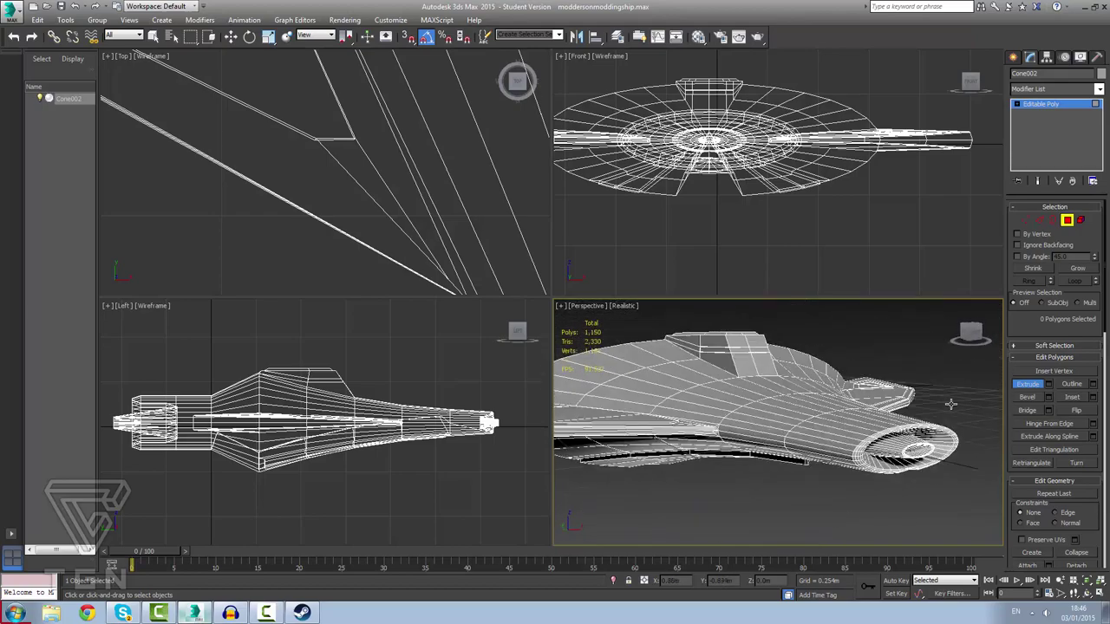
{"action": "middle_click_drag", "start_coordinate": [951, 403], "coordinate": [832, 446], "text": "alt"}
{"action": "scroll", "coordinate": [693, 407], "scroll_direction": "down", "scroll_amount": 10}
{"action": "scroll", "coordinate": [653, 394], "scroll_direction": "up", "scroll_amount": 7}
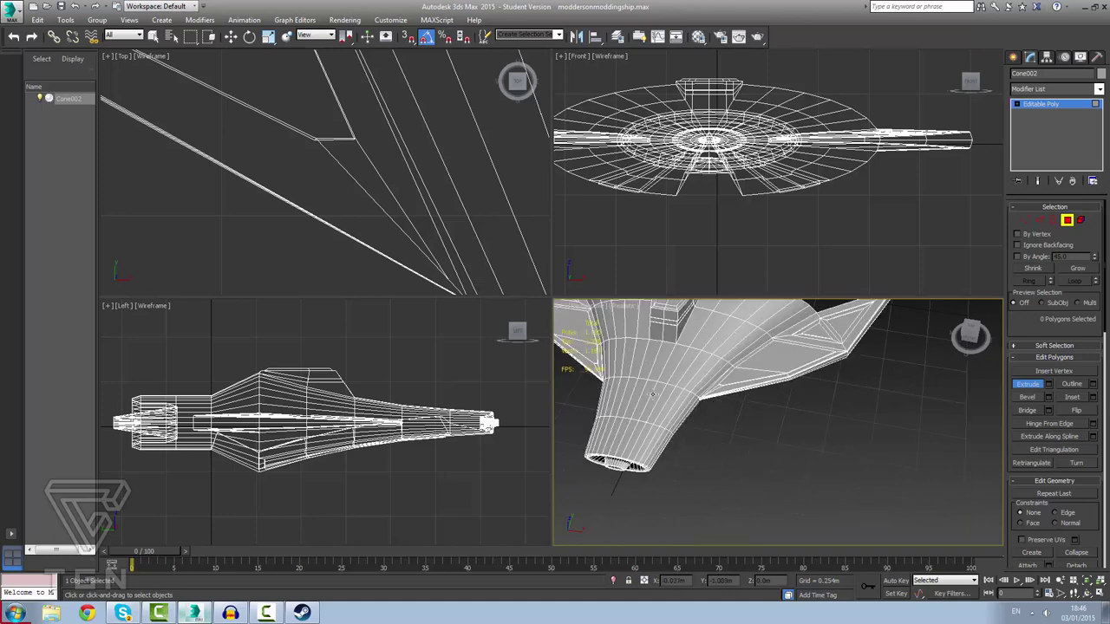
{"action": "middle_click_drag", "start_coordinate": [659, 392], "coordinate": [699, 369], "text": "alt"}
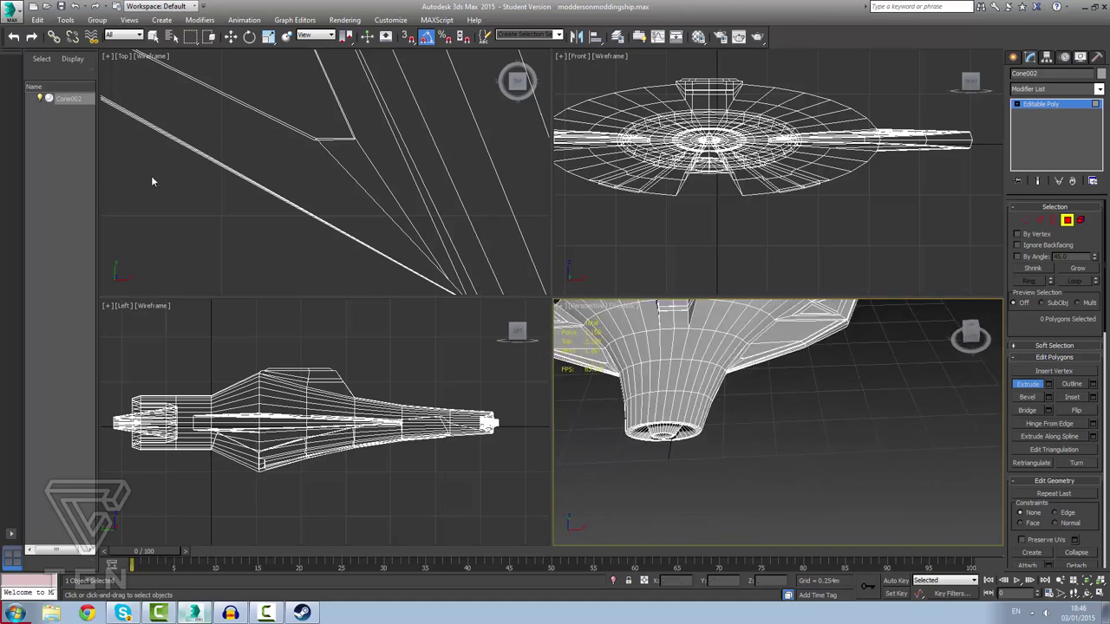
Deselect the ship to inspect its shaded surface without edge lines, and select the ship again.
{"action": "left_click", "coordinate": [51, 152]}
{"action": "scroll", "coordinate": [665, 372], "scroll_direction": "up", "scroll_amount": 5}
{"action": "scroll", "coordinate": [680, 385], "scroll_direction": "down", "scroll_amount": 5}
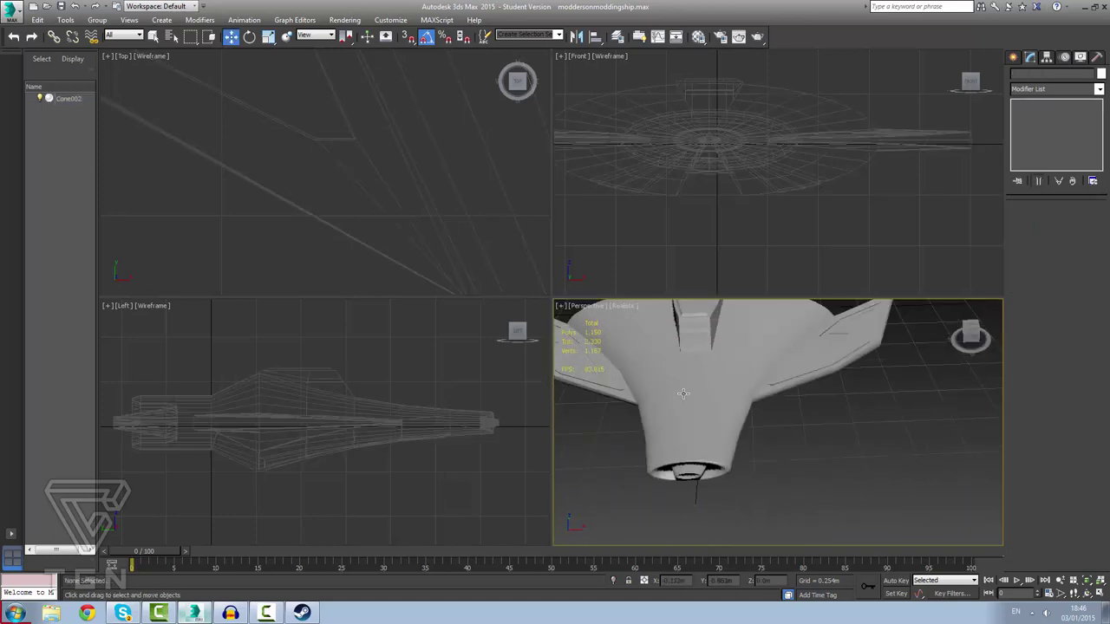
{"action": "middle_click_drag", "start_coordinate": [692, 392], "coordinate": [404, 362], "text": "alt"}
{"action": "middle_click_drag", "start_coordinate": [737, 414], "coordinate": [579, 431], "text": "alt"}
{"action": "left_click", "coordinate": [748, 429]}
{"action": "middle_click_drag", "start_coordinate": [865, 405], "coordinate": [898, 412], "text": "alt"}
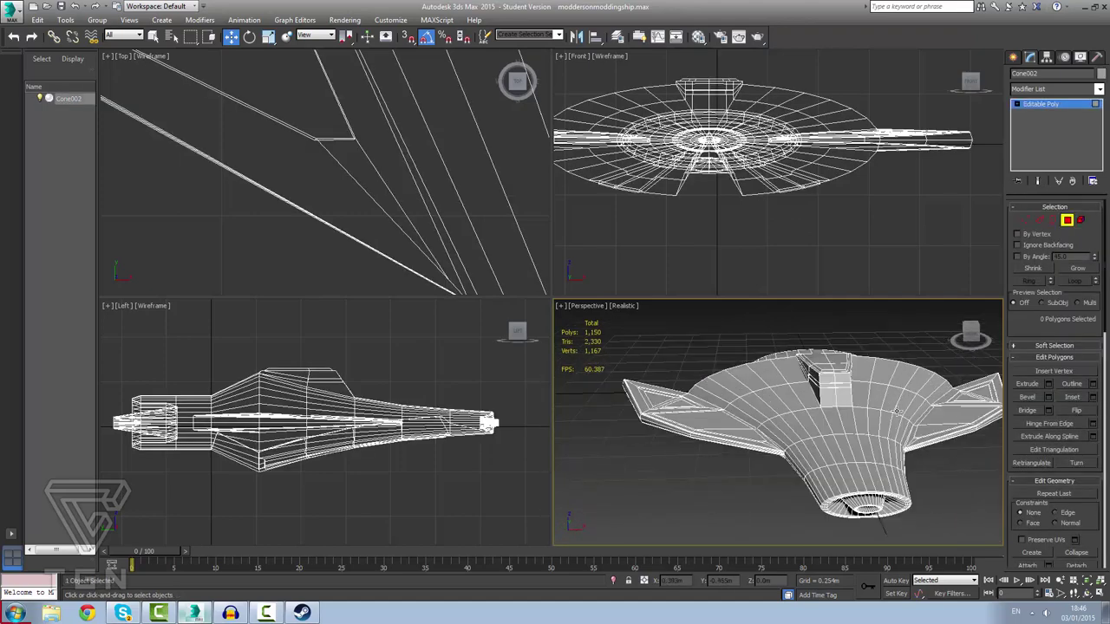
Review the whole ship from the front, side and above, checking the hull, canopy, wings and raised panels.
{"action": "scroll", "coordinate": [903, 417], "scroll_direction": "down", "scroll_amount": 3}
{"action": "scroll", "coordinate": [832, 420], "scroll_direction": "up", "scroll_amount": 5}
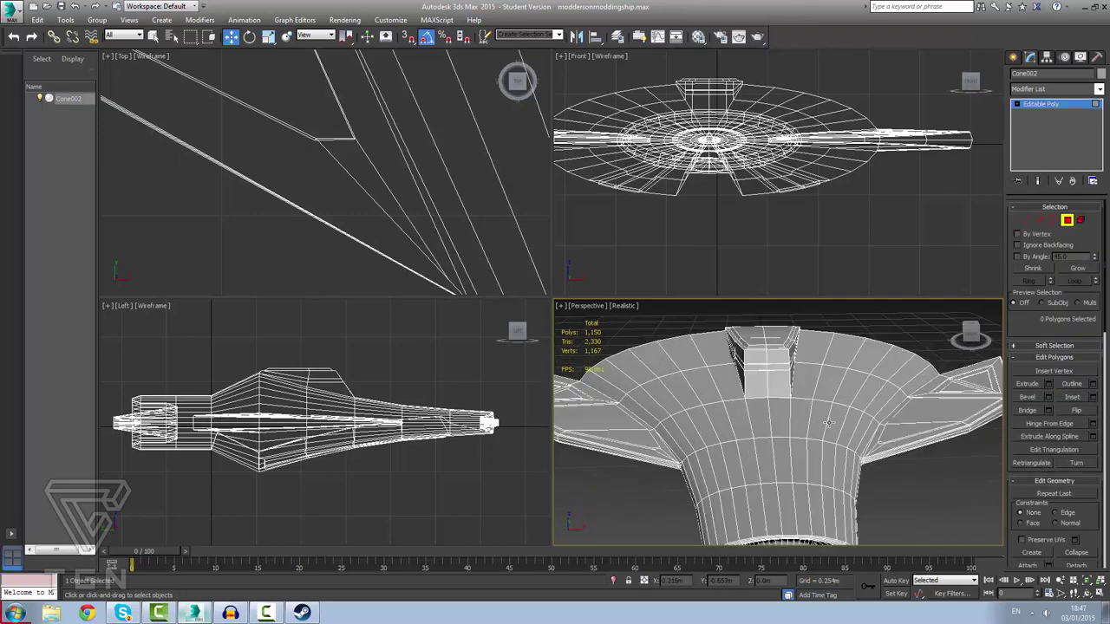
{"action": "scroll", "coordinate": [829, 424], "scroll_direction": "down", "scroll_amount": 4}
{"action": "scroll", "coordinate": [829, 423], "scroll_direction": "up", "scroll_amount": 2}
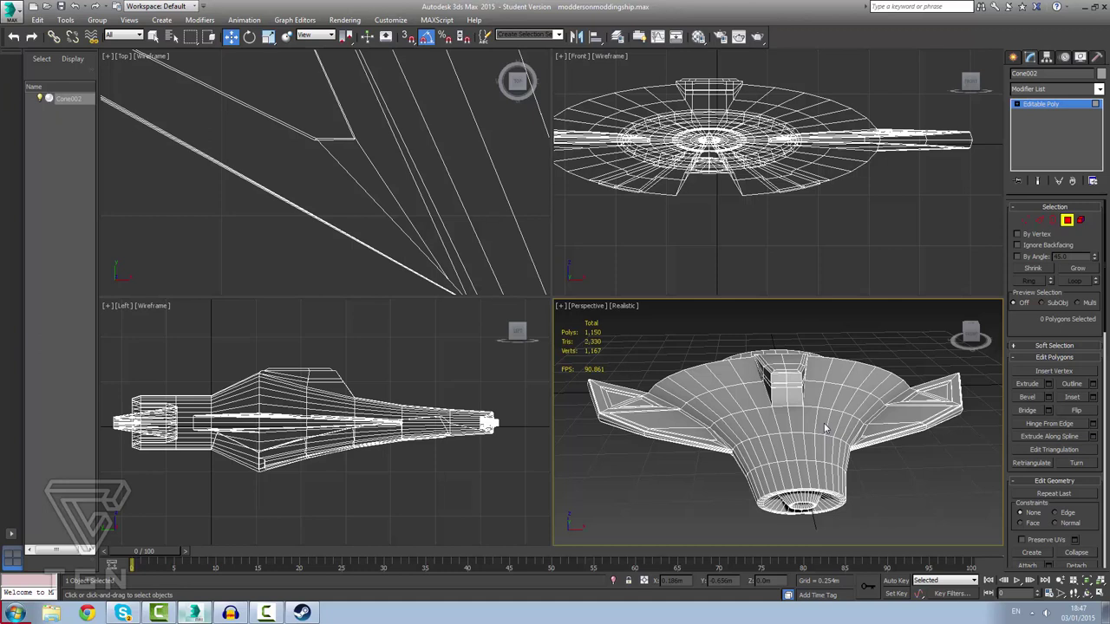
{"action": "middle_click_drag", "start_coordinate": [858, 392], "coordinate": [737, 395]}
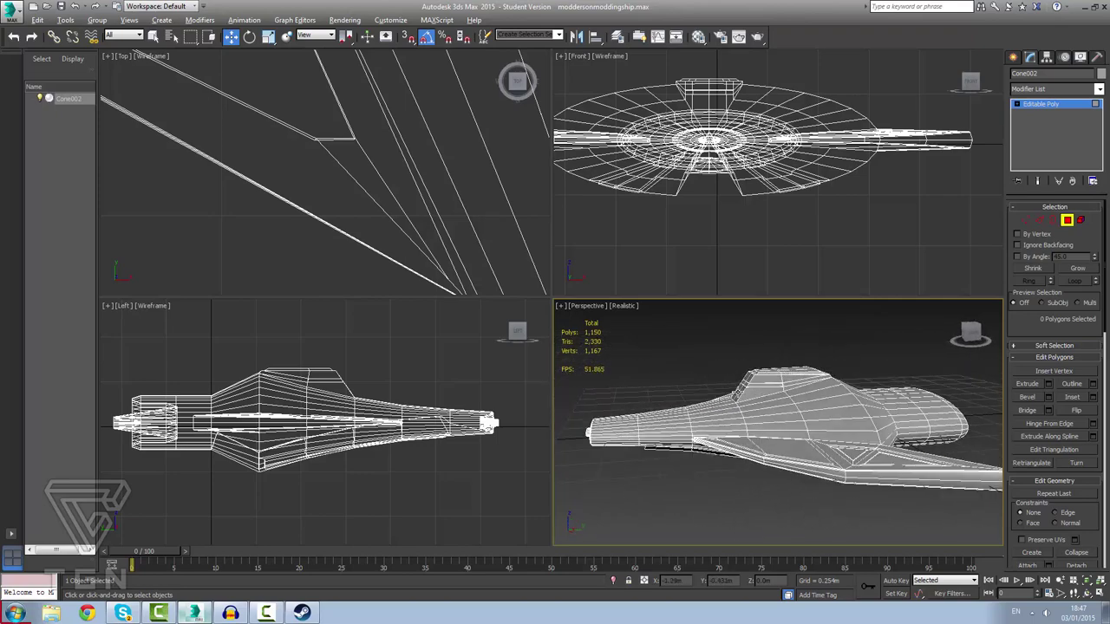
{"action": "middle_click_drag", "start_coordinate": [607, 373], "coordinate": [459, 410], "text": "alt"}
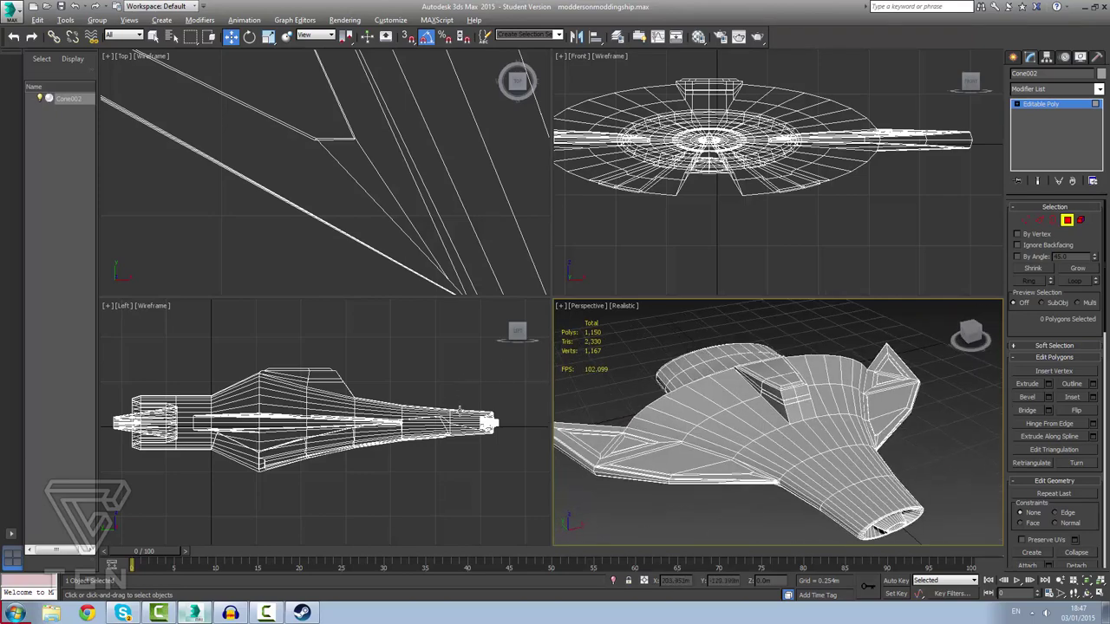
{"action": "scroll", "coordinate": [750, 404], "scroll_direction": "down", "scroll_amount": 4}
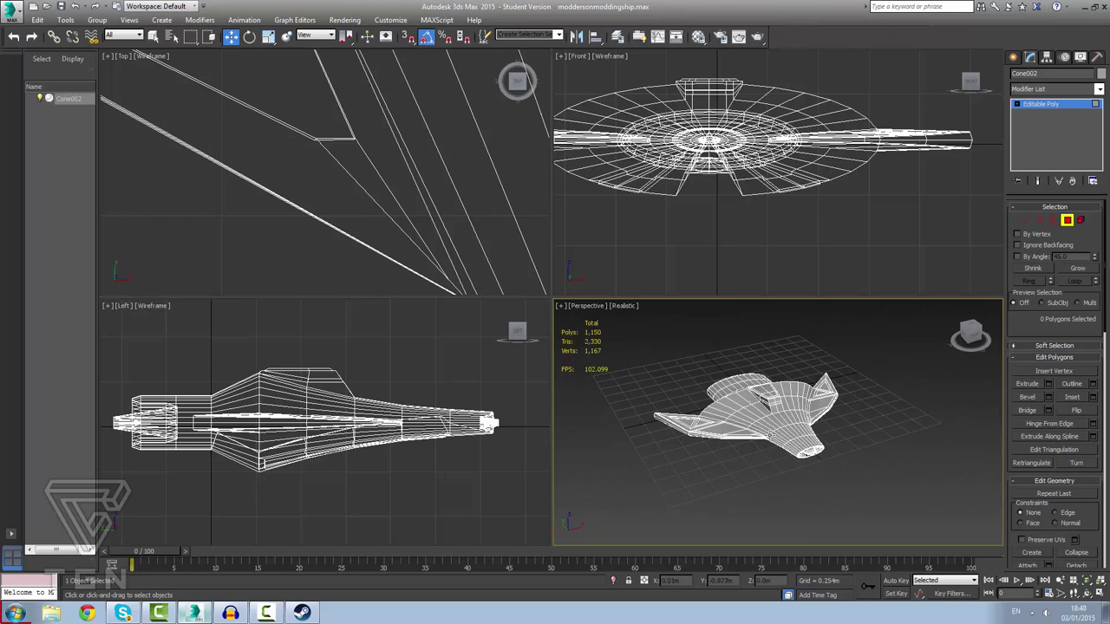
{"action": "scroll", "coordinate": [751, 408], "scroll_direction": "up", "scroll_amount": 3}
{"action": "scroll", "coordinate": [747, 418], "scroll_direction": "up", "scroll_amount": 1}
{"action": "middle_click_drag", "start_coordinate": [749, 420], "coordinate": [807, 463]}
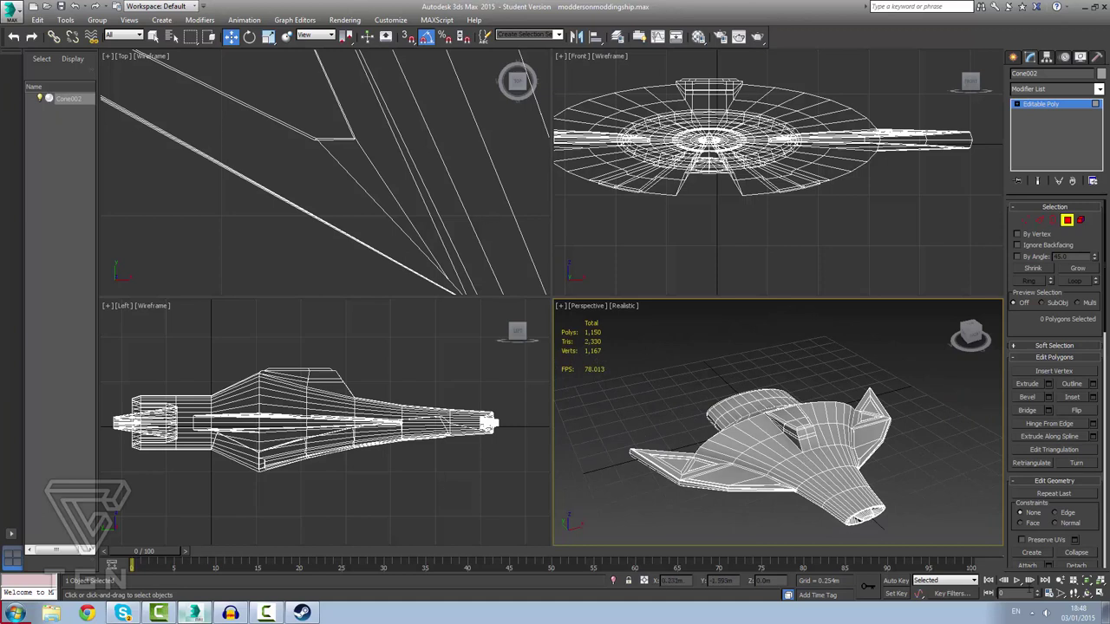
{"action": "scroll", "coordinate": [862, 531], "scroll_direction": "up", "scroll_amount": 3}
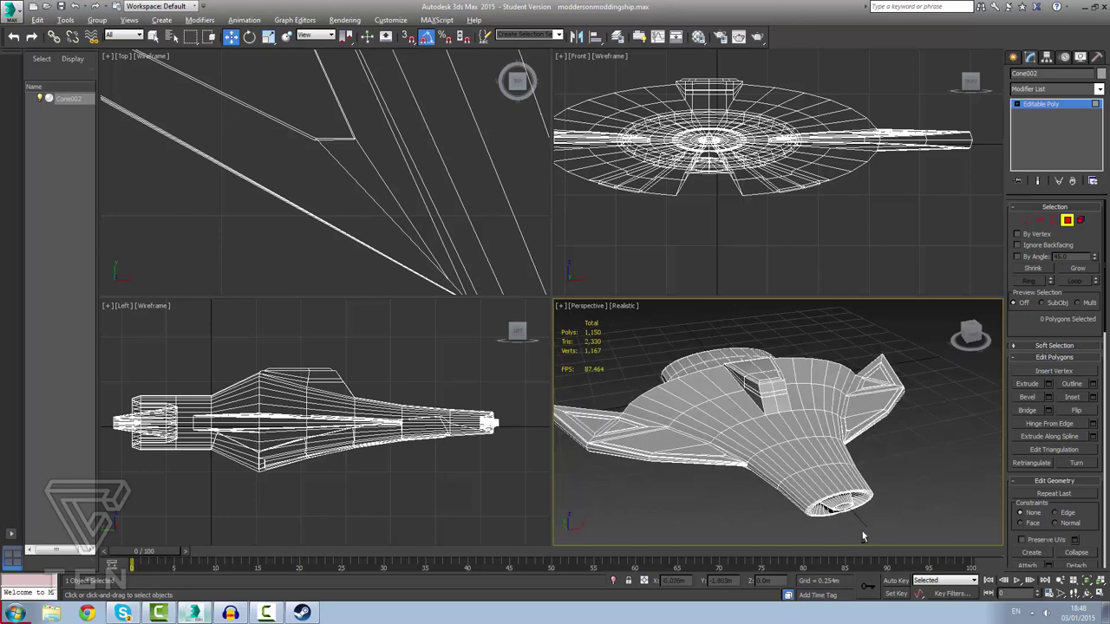
{"action": "middle_click_drag", "start_coordinate": [861, 533], "coordinate": [806, 471], "text": "alt"}
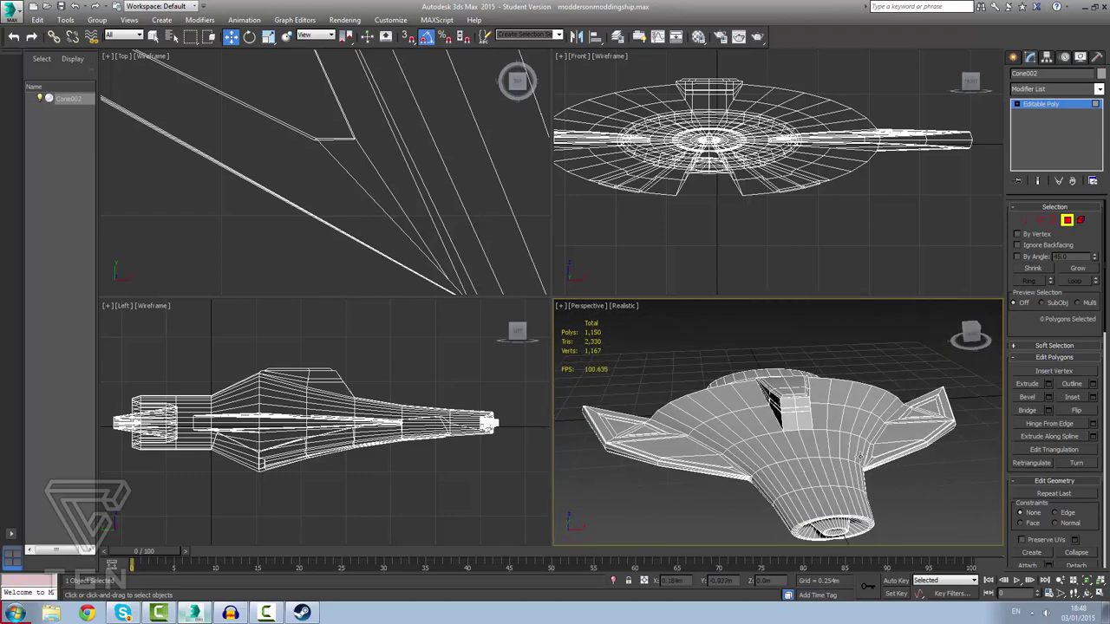